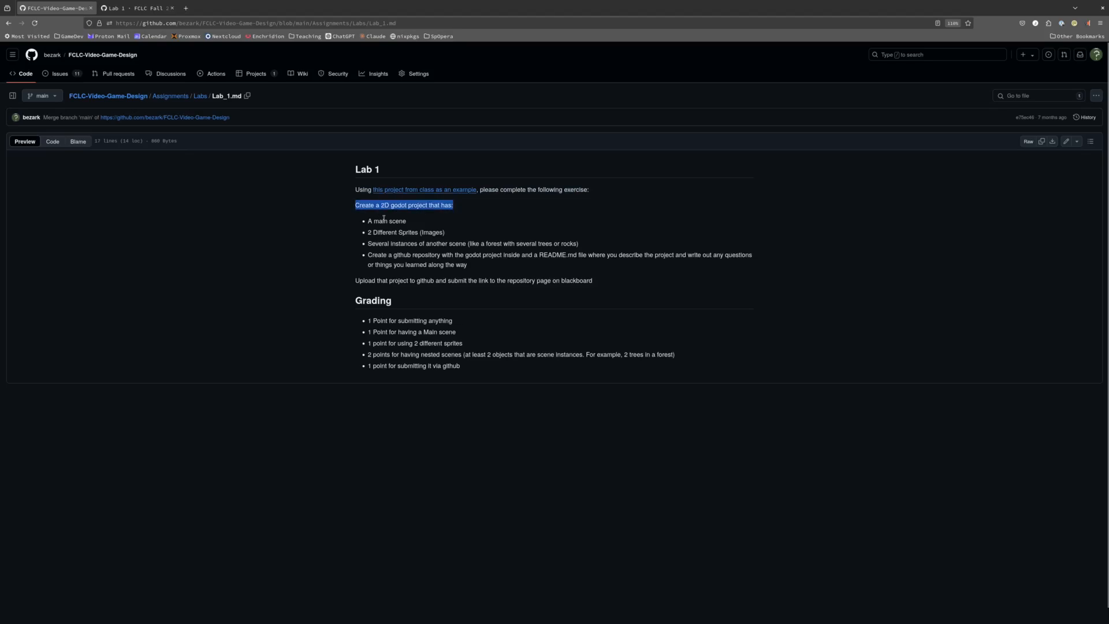
Examine the Lab 1 project requirements, from the main scene and sprites to the scene instances and GitHub repository.
triple_click(387, 220)
double_click(389, 232)
double_click(402, 232)
drag(494, 236, 353, 233)
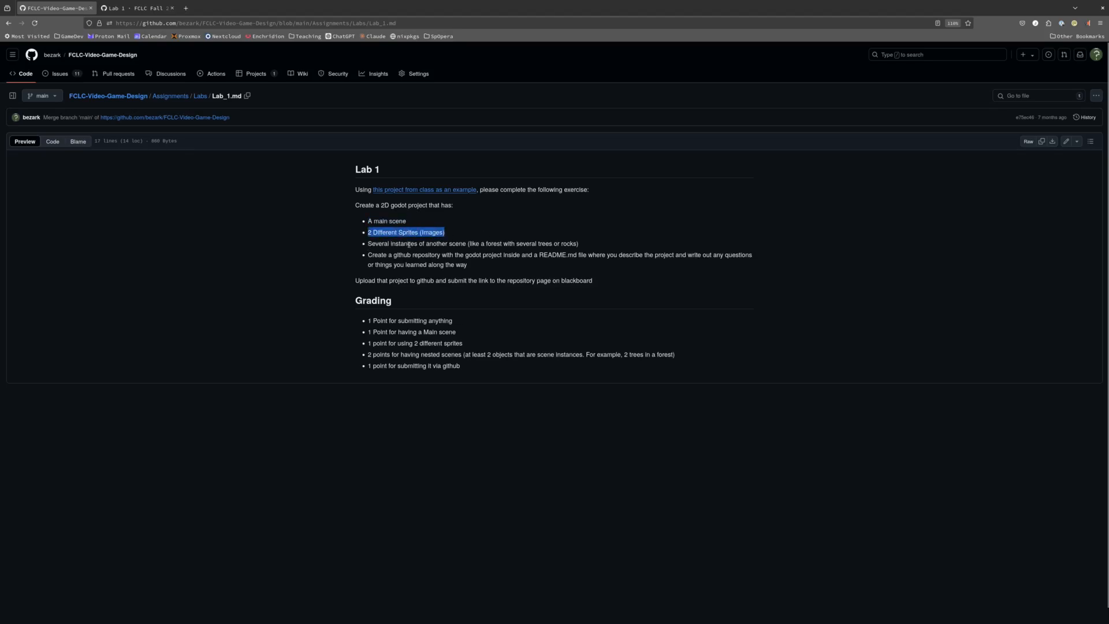
drag(583, 246, 481, 266)
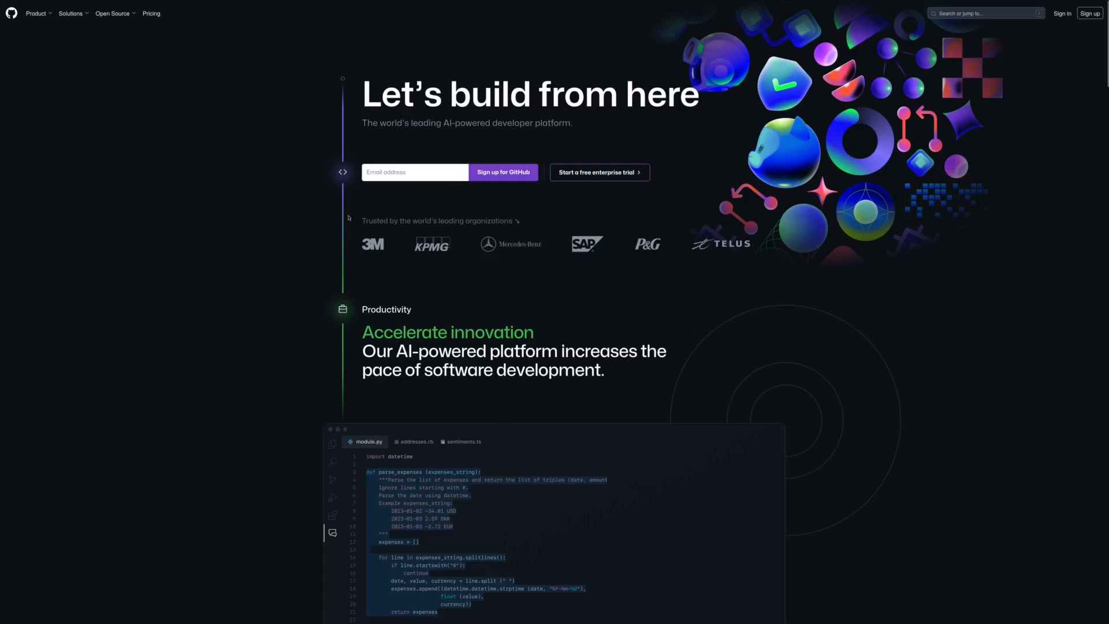
Start signing up for a new GitHub account and submit the account's email address.
scroll(620, 68, down, 3)
scroll(421, 63, up, 3)
click(1091, 14)
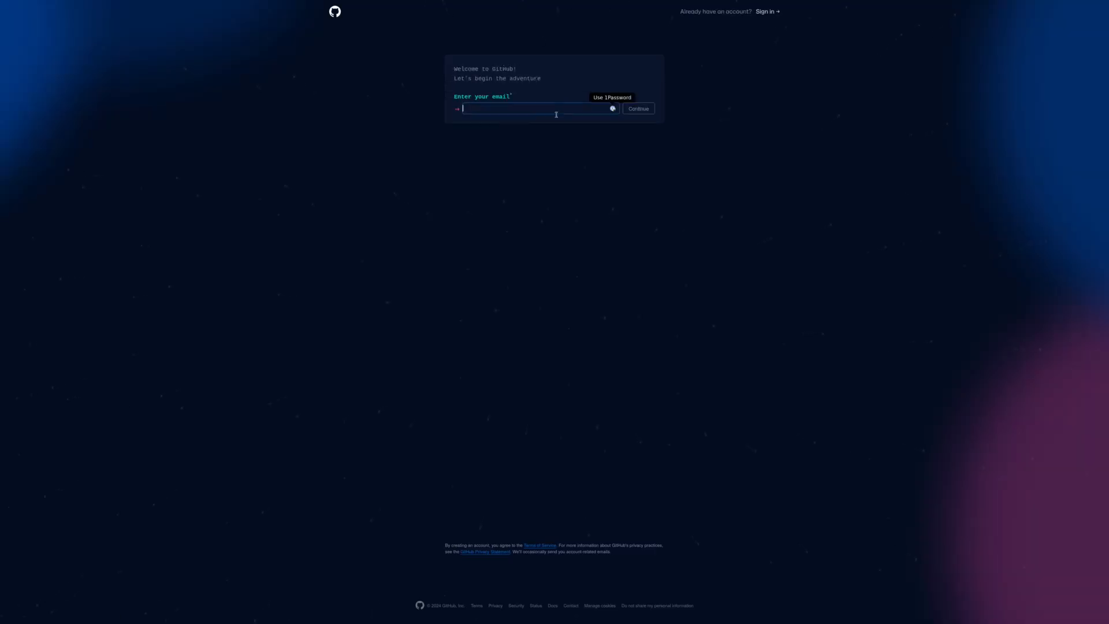
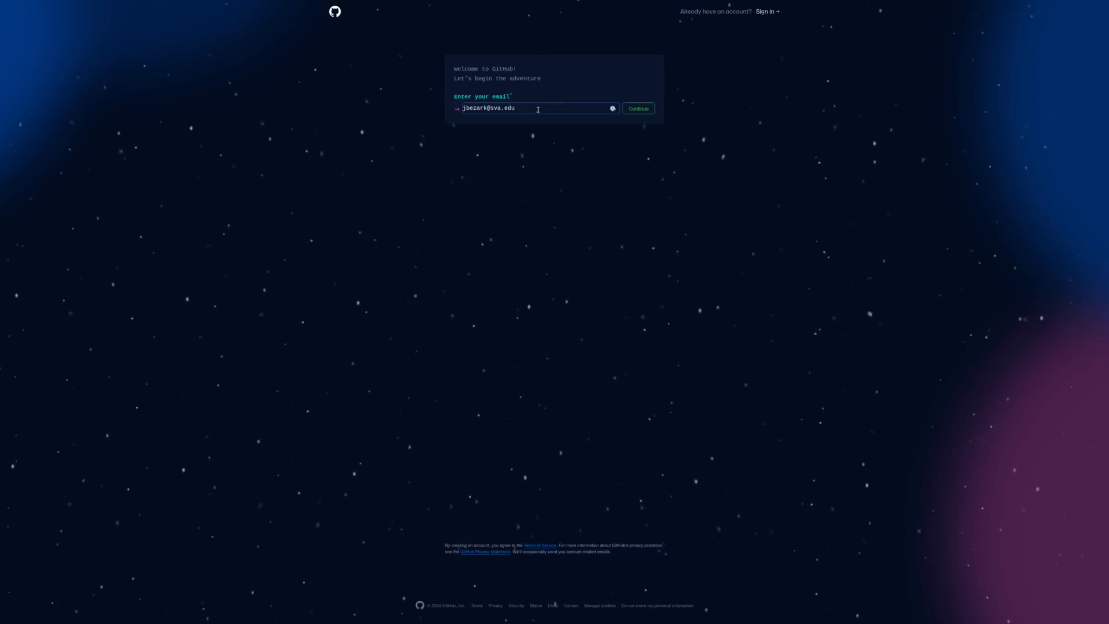
key(Return)
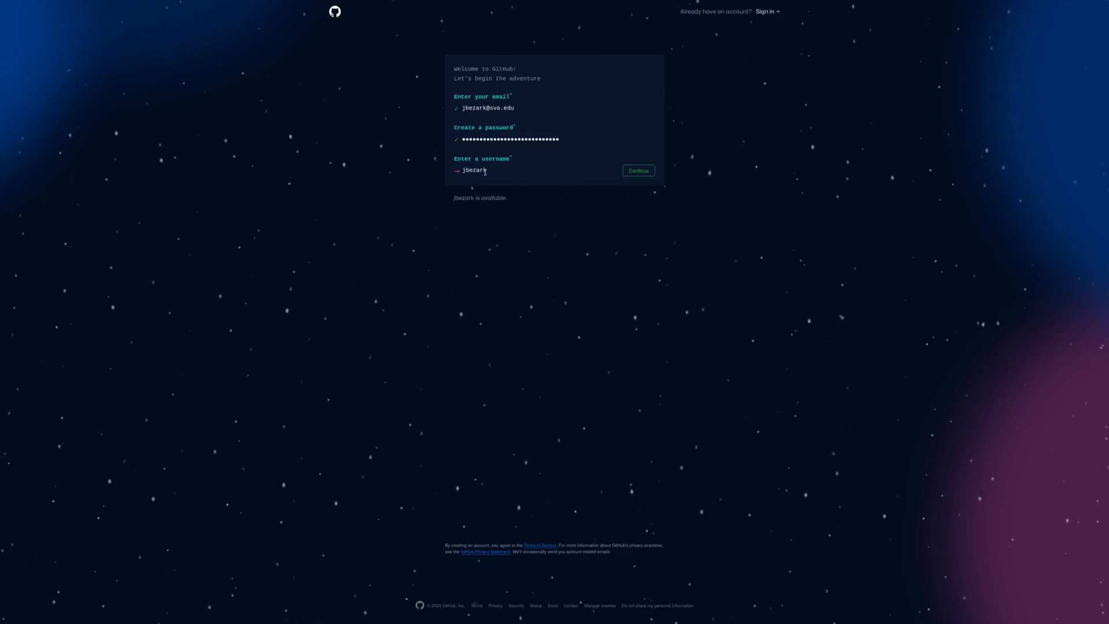
Accept the filled-in username and continue the sign-up without subscribing to product updates and announcements.
click(484, 171)
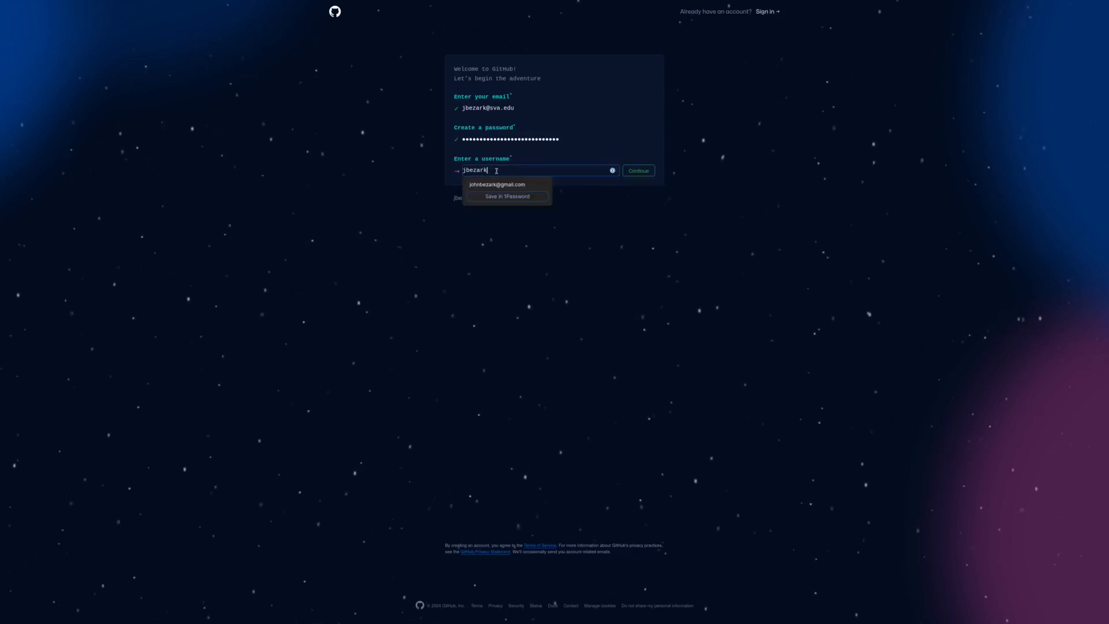
click(644, 173)
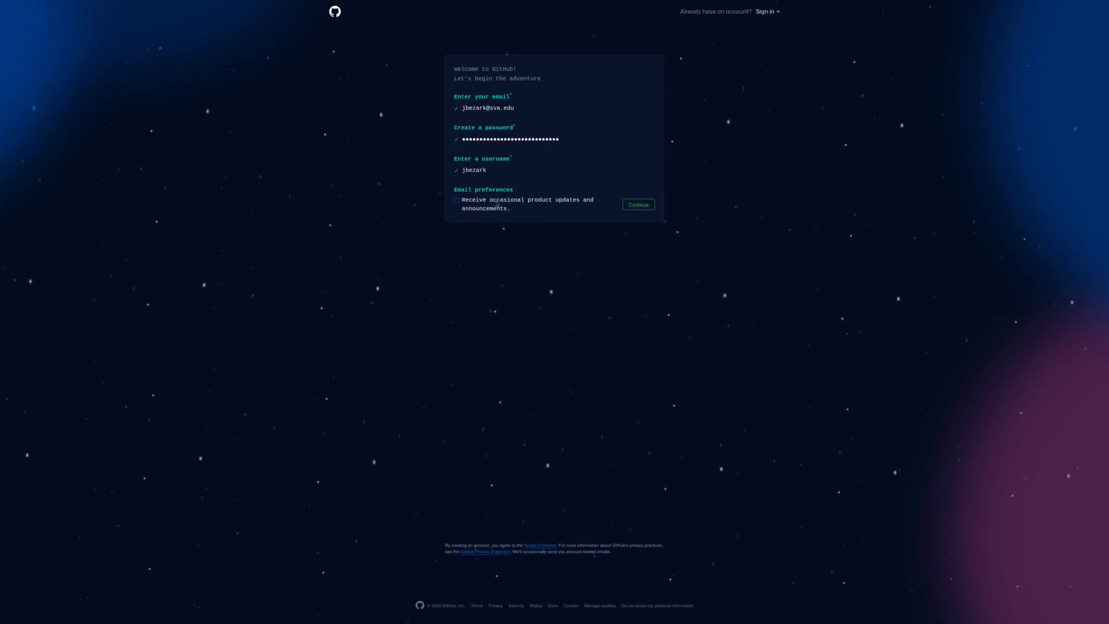
click(639, 205)
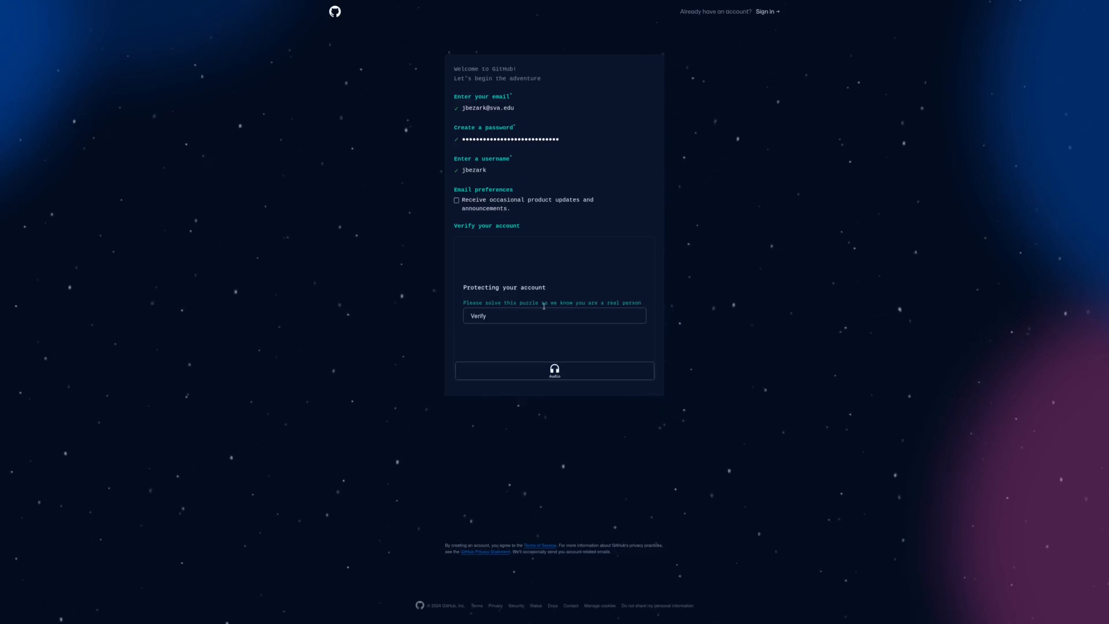
Solve the verification puzzle by rotating the object to match the hand's direction, and create the account.
click(516, 320)
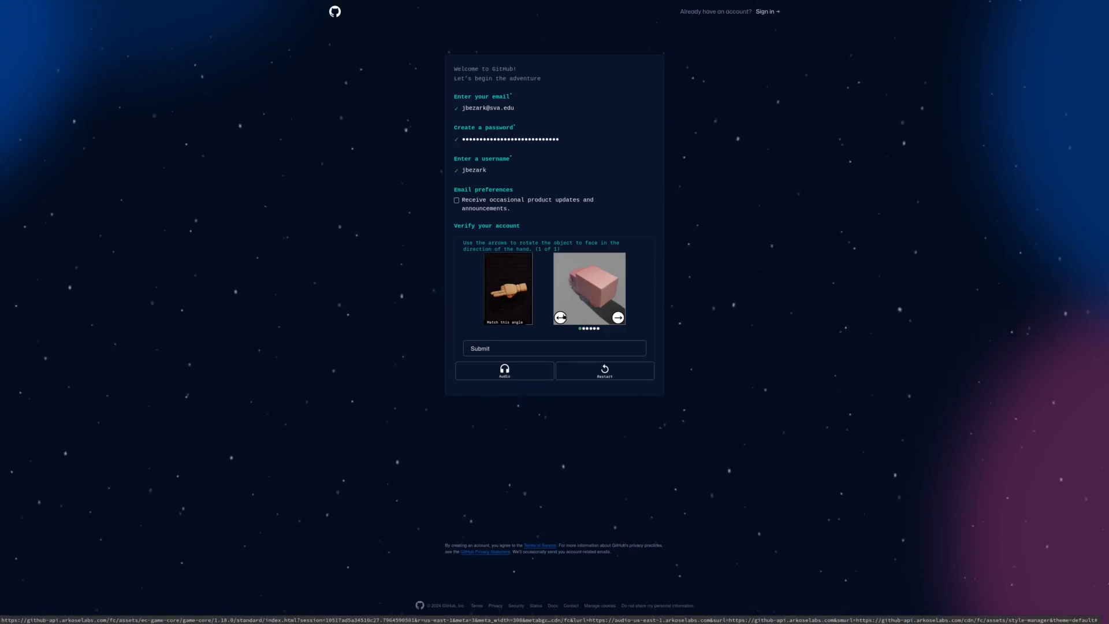
click(560, 317)
click(560, 317)
click(563, 316)
click(563, 316)
click(564, 316)
click(563, 317)
click(618, 317)
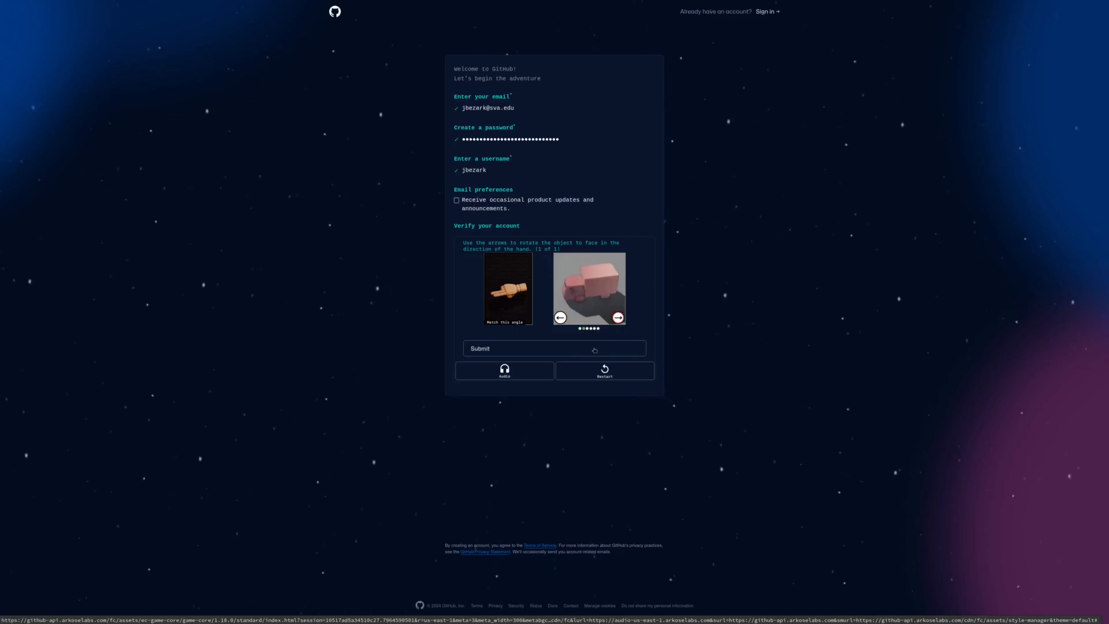
click(575, 349)
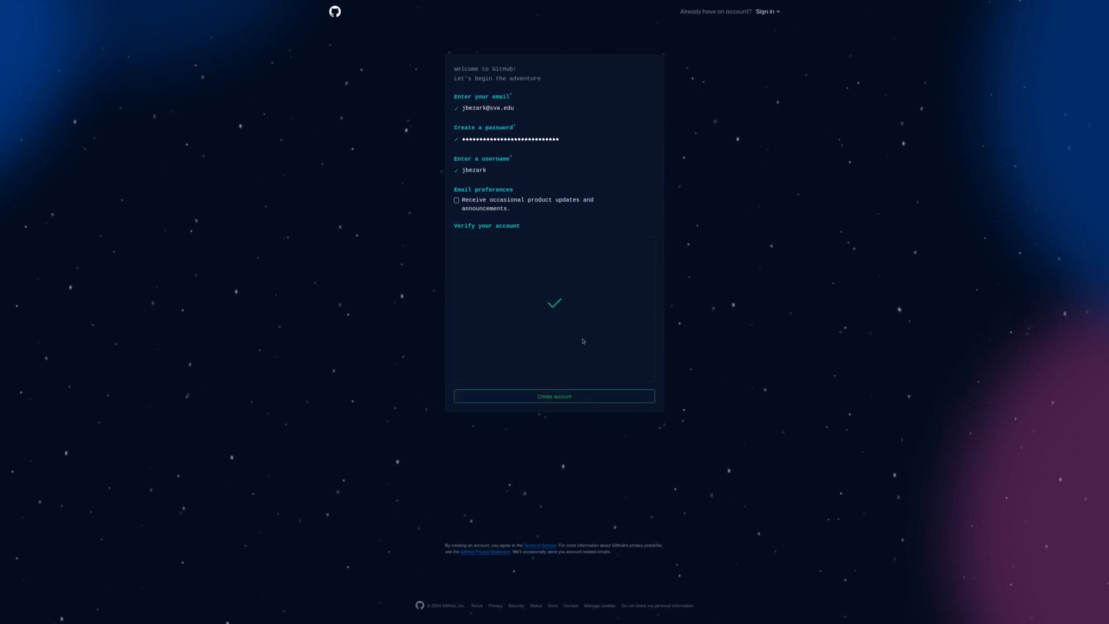
click(551, 397)
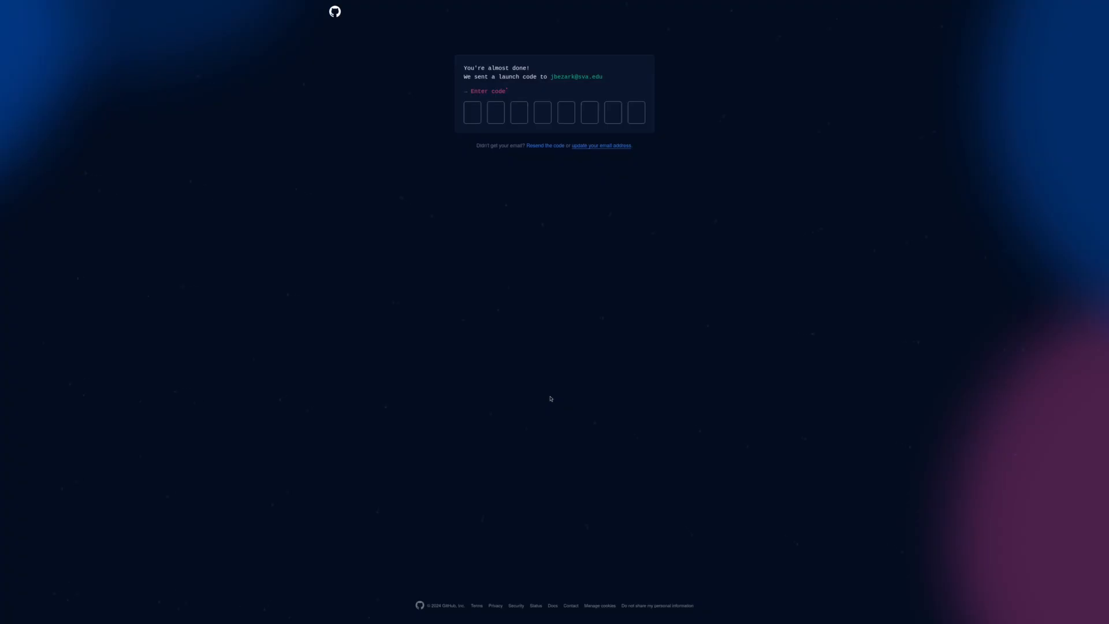
Return to the sign-up page from the email and enter the launch code to verify the new account.
mouse_move(429, 3)
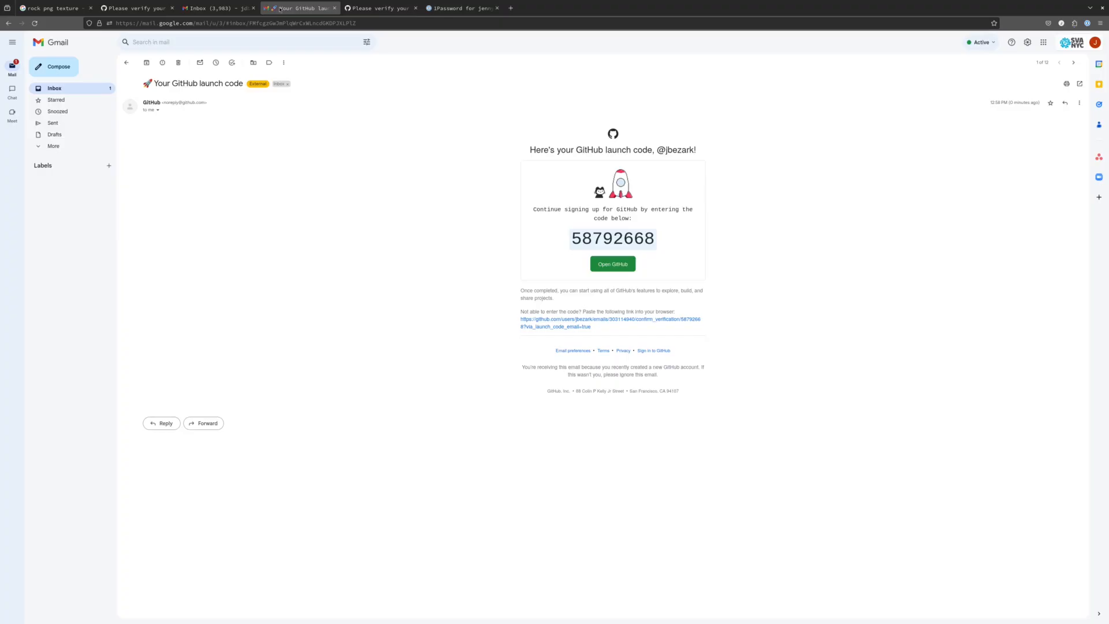
click(375, 8)
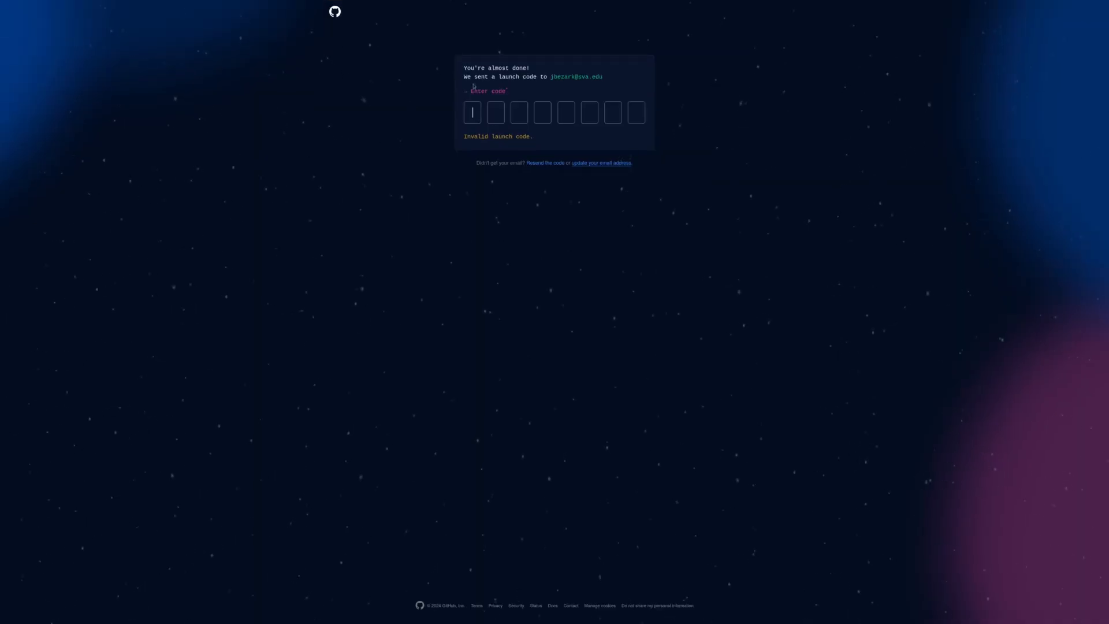
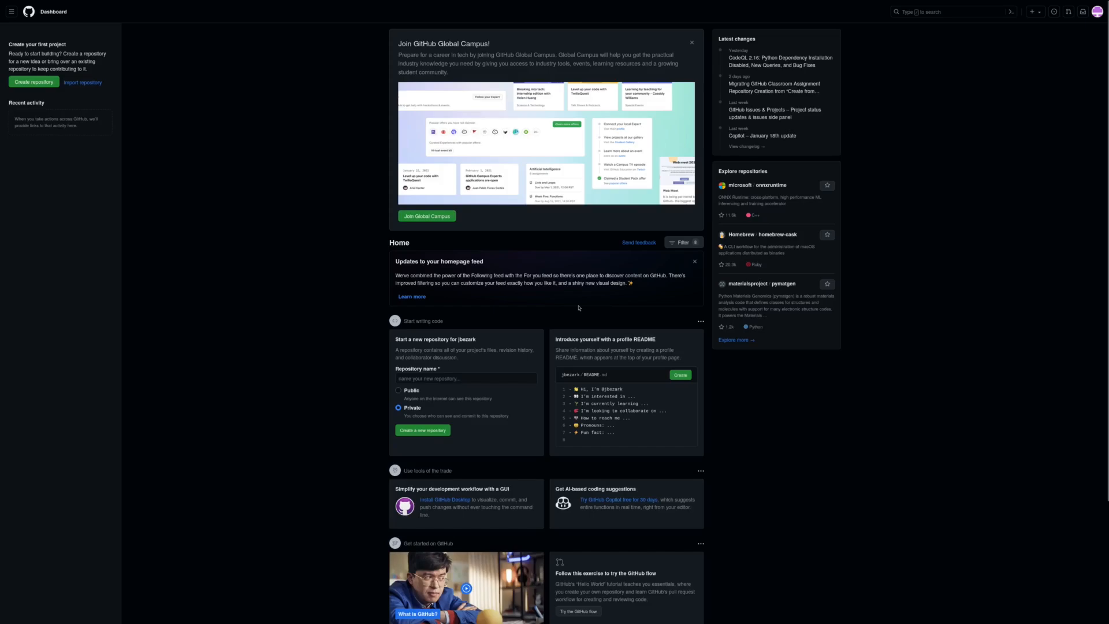
Dismiss the Global Campus and homepage feed announcements and open the repositories list of your own profile.
click(692, 44)
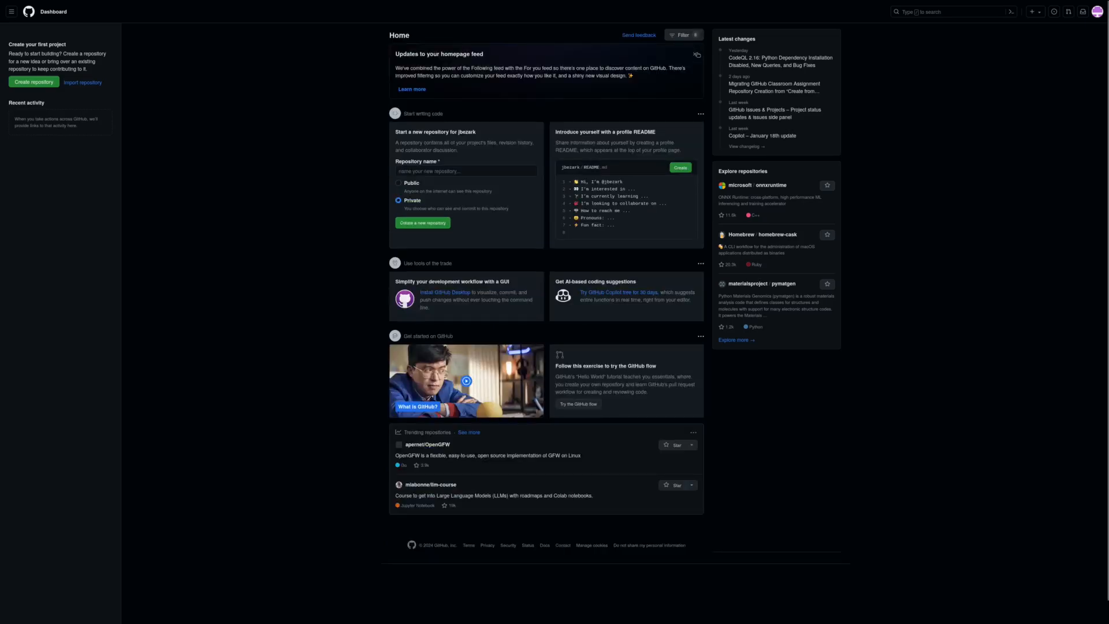
click(696, 55)
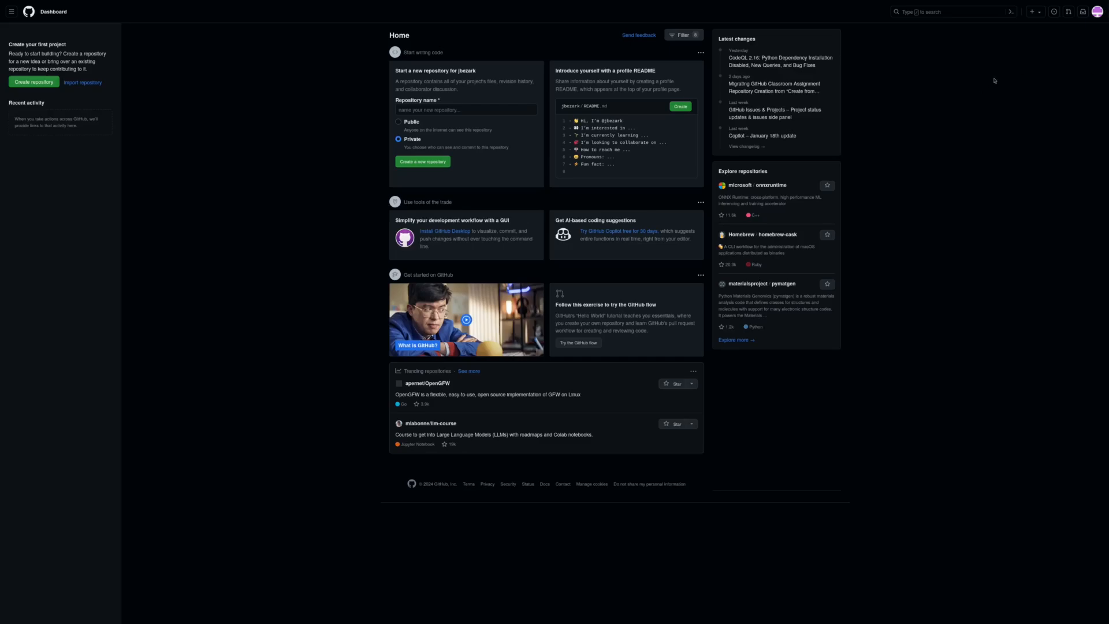
click(1098, 12)
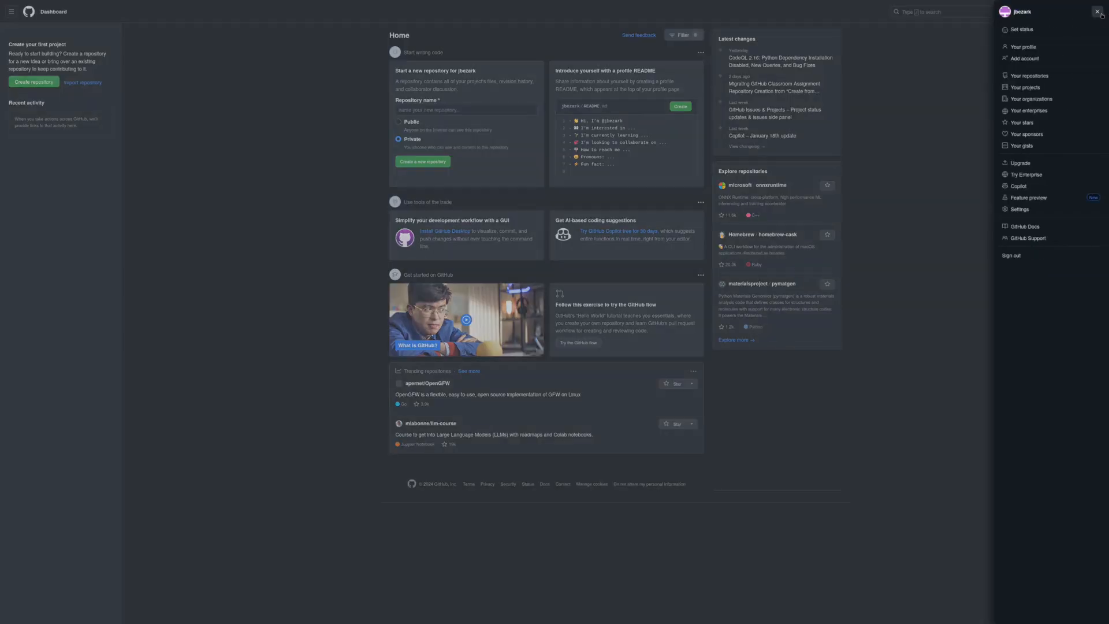
click(1023, 49)
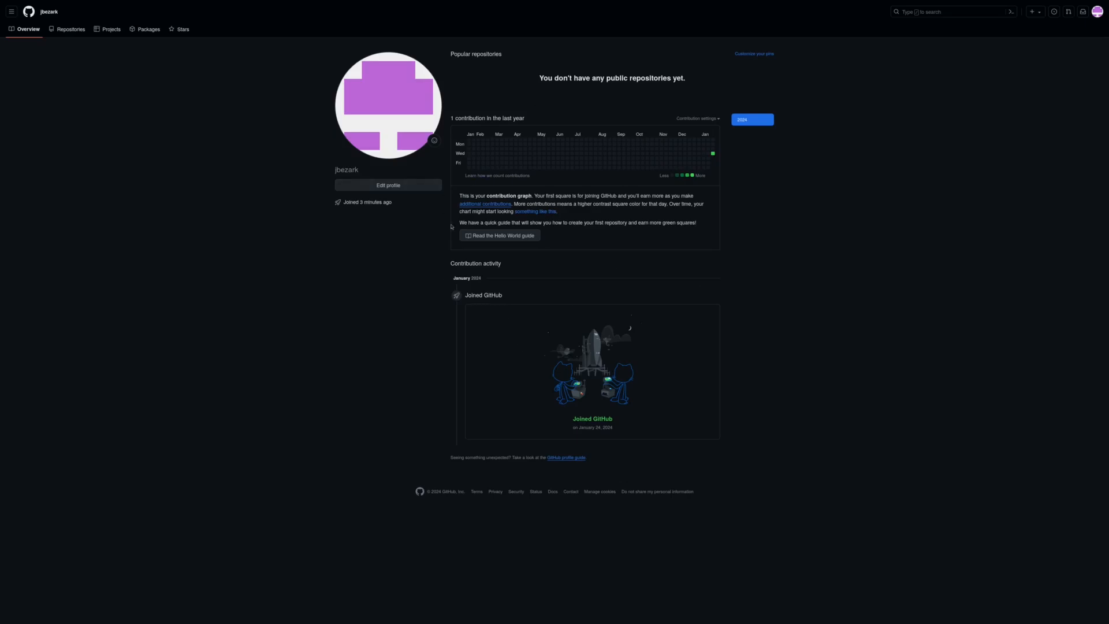
click(73, 30)
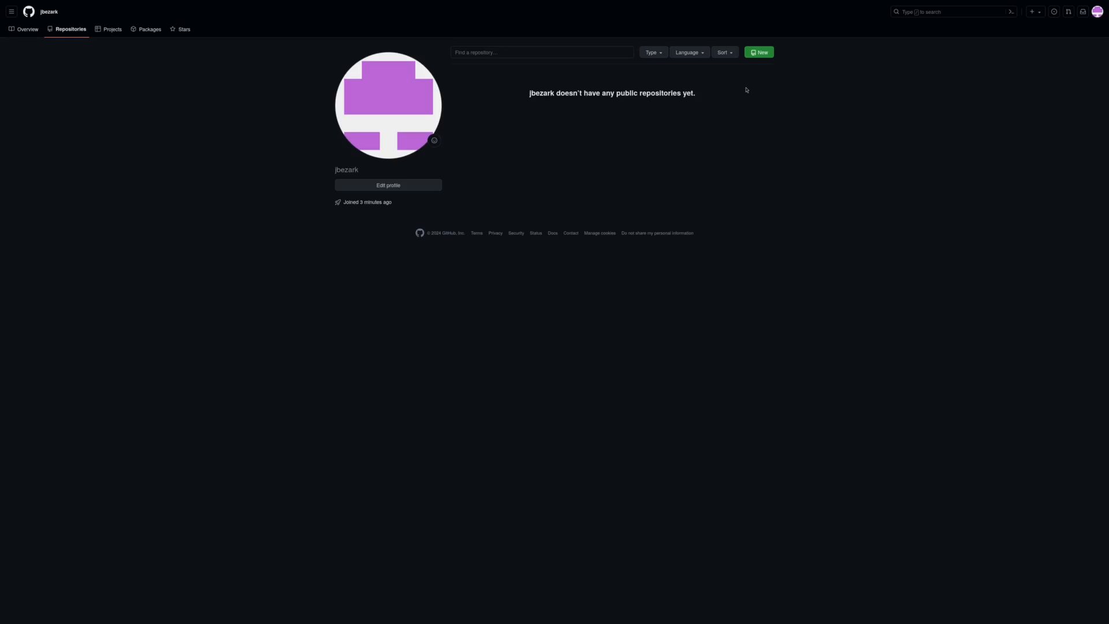
Start a new repository and name it IntroGodotGithubRepo.
click(759, 52)
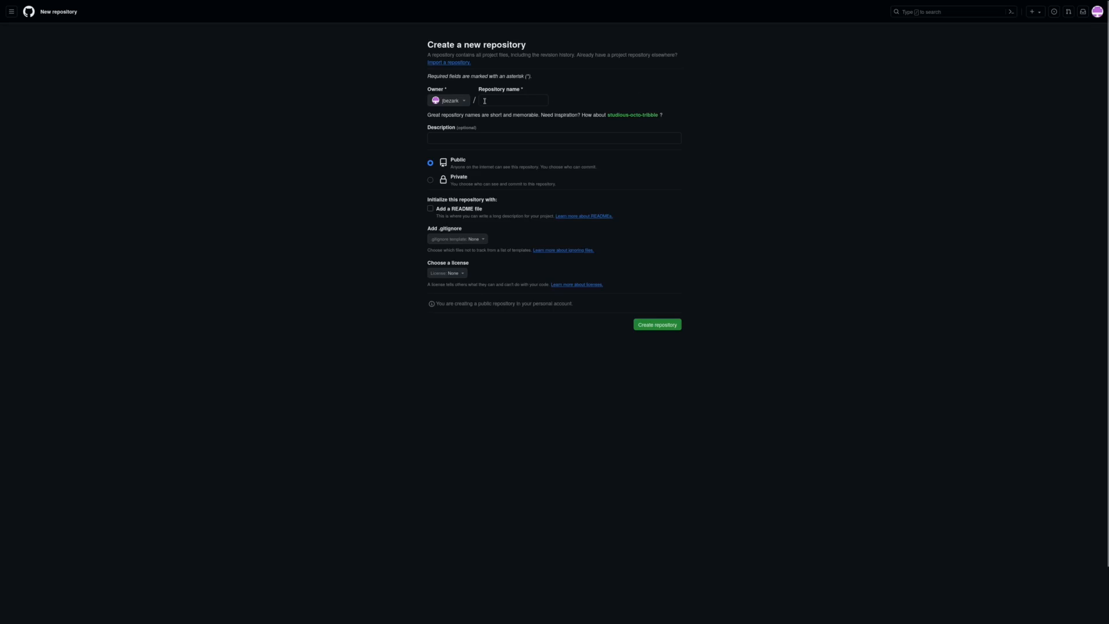
click(485, 100)
text(Int)
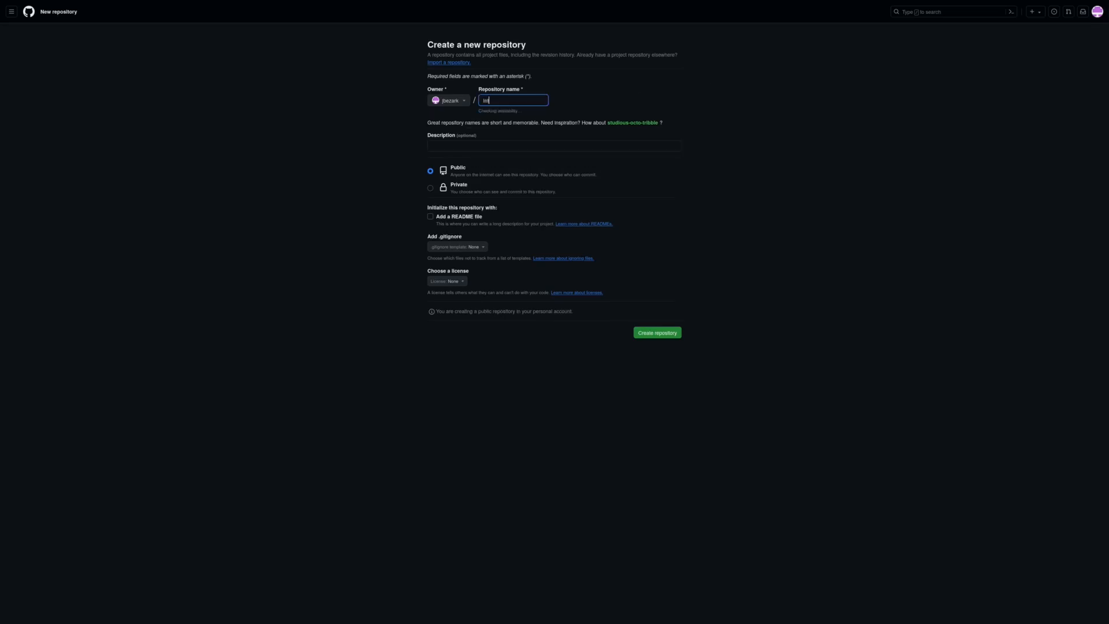
text(ro)
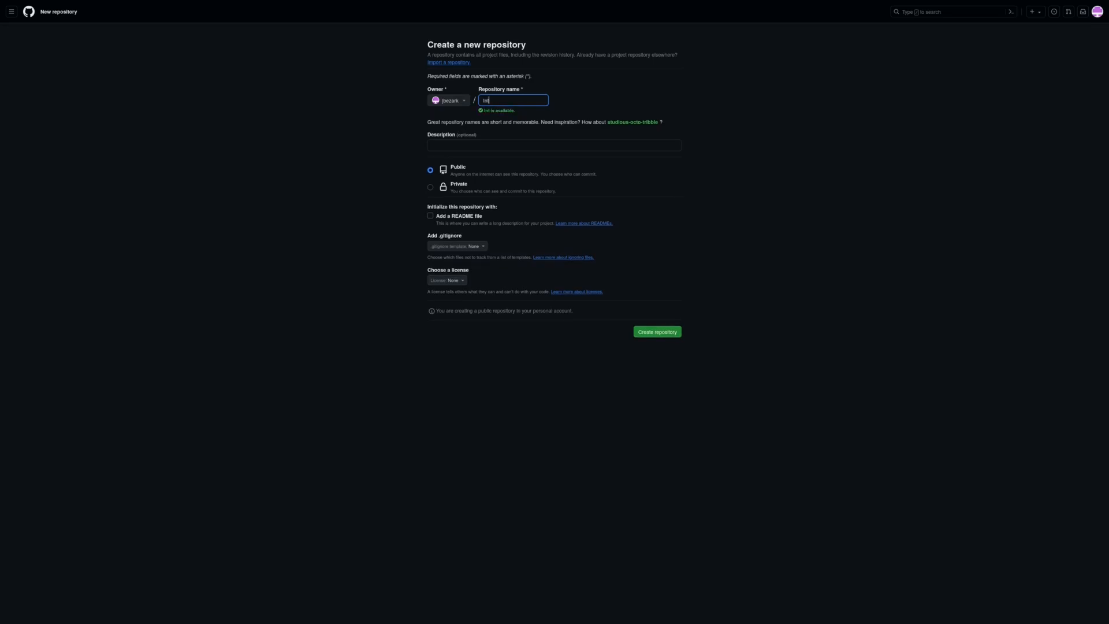
text(Go)
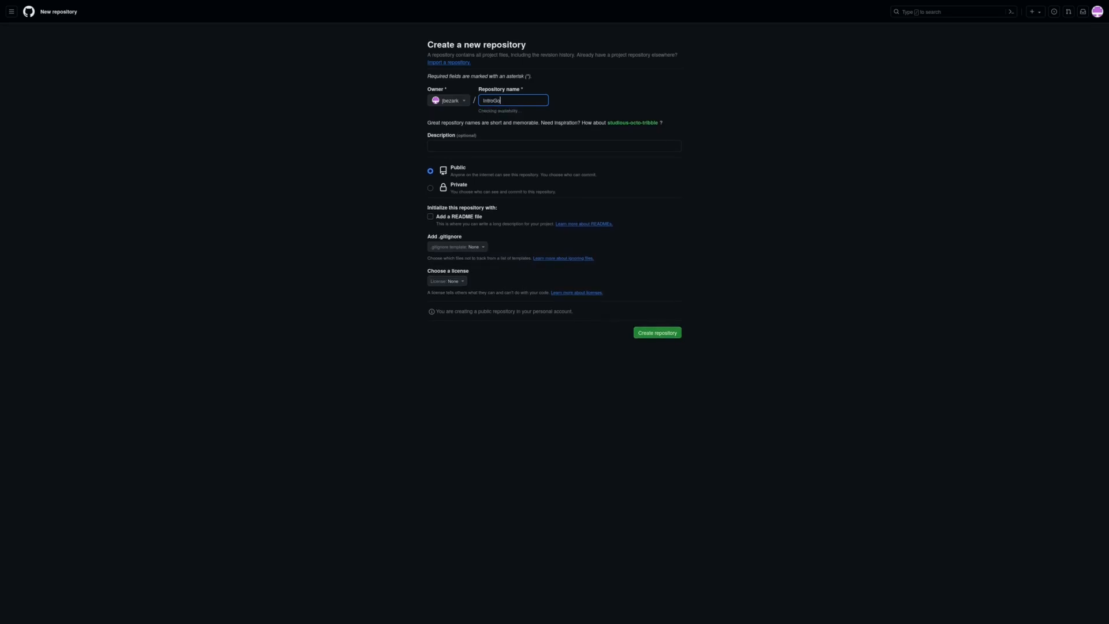
text(dotGithub)
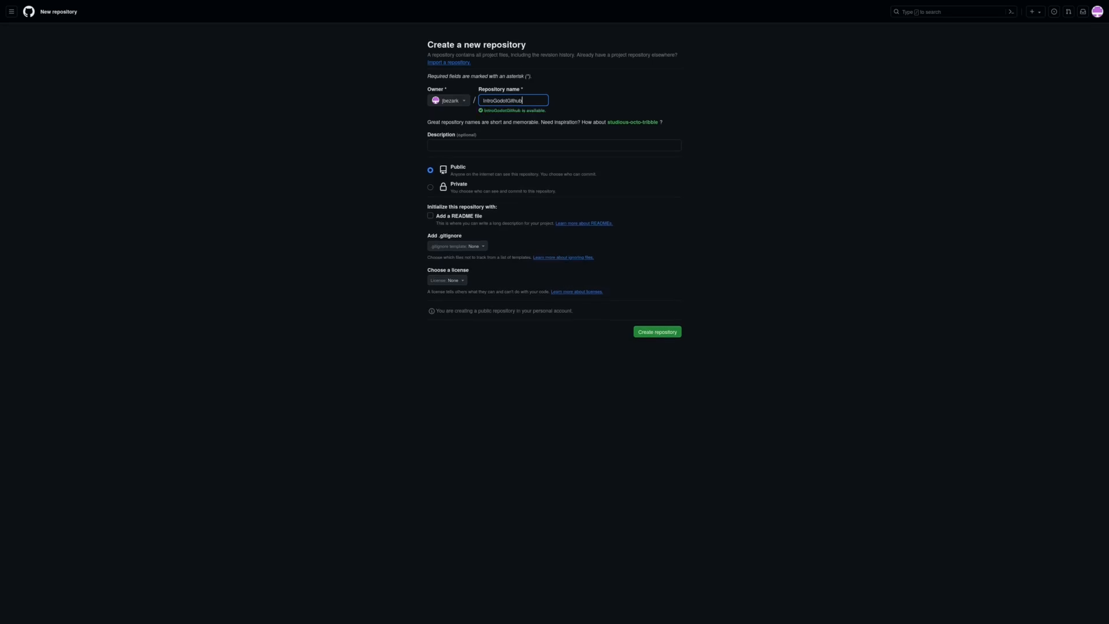
text(Repo)
Enter "An Introduction to Godot and Github" as the repository's description.
click(548, 145)
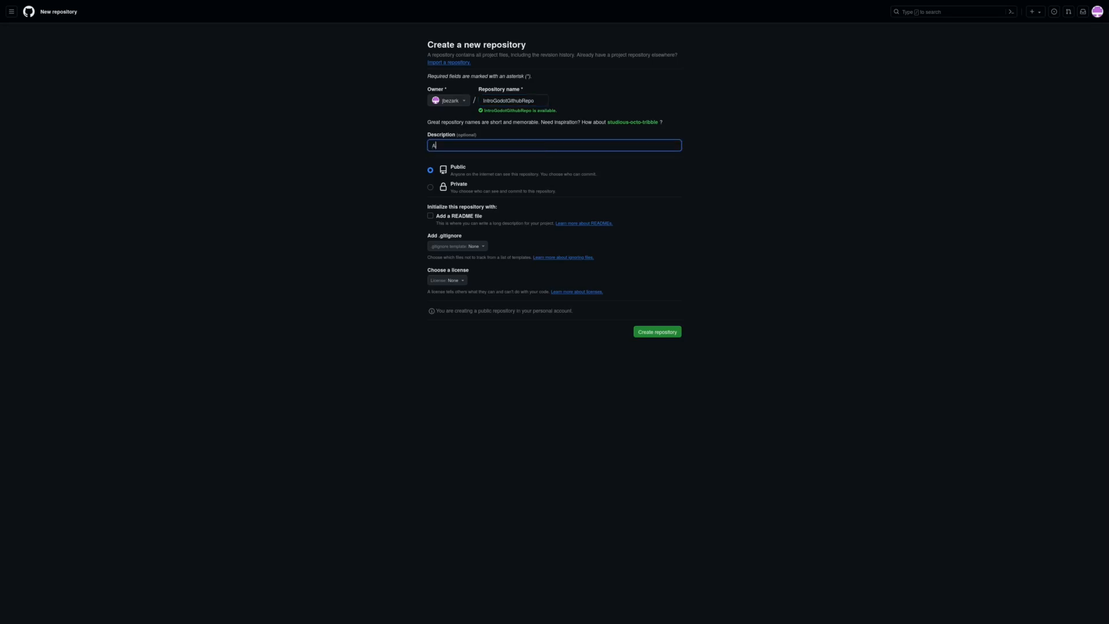
text(An Introduction to Godot and Github)
click(395, 185)
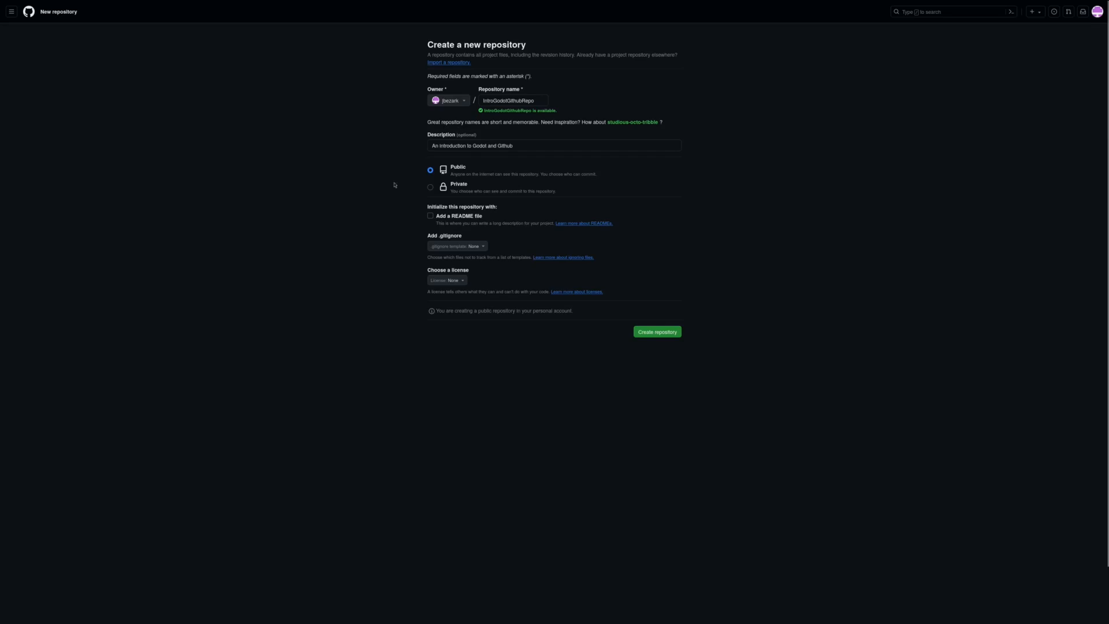
Set the repository's visibility to Public and have it initialized with a README file.
click(429, 171)
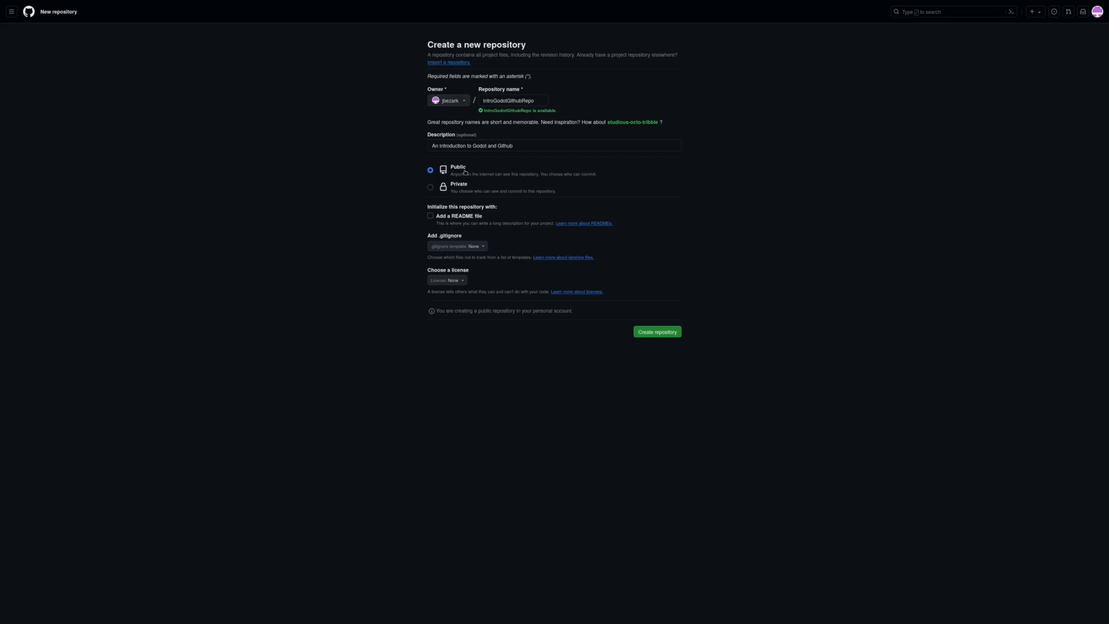
click(431, 188)
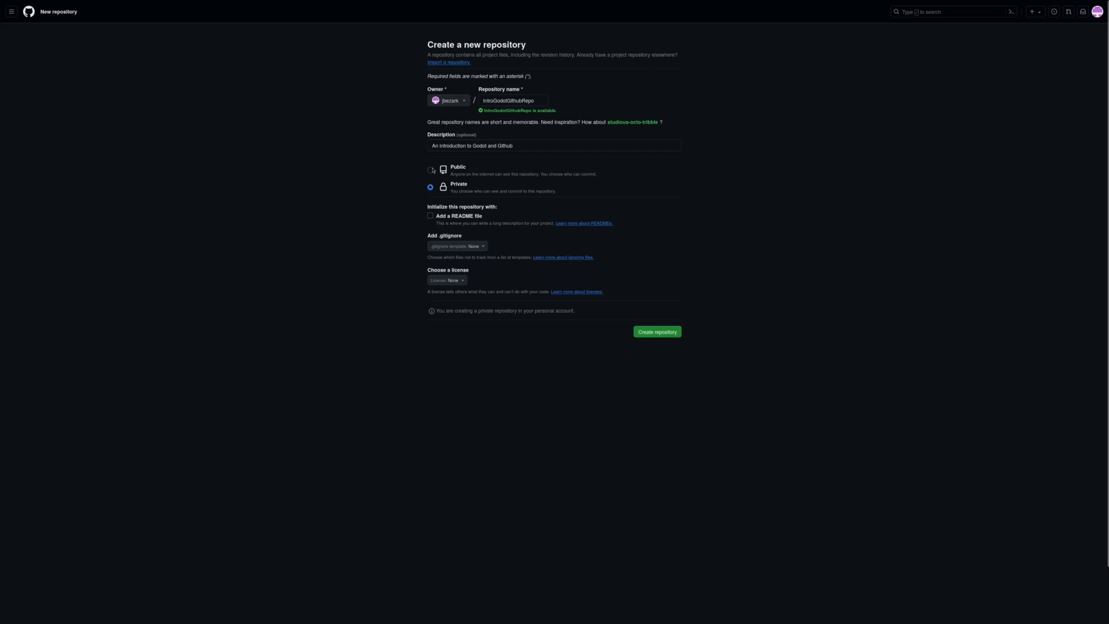
click(430, 170)
click(430, 216)
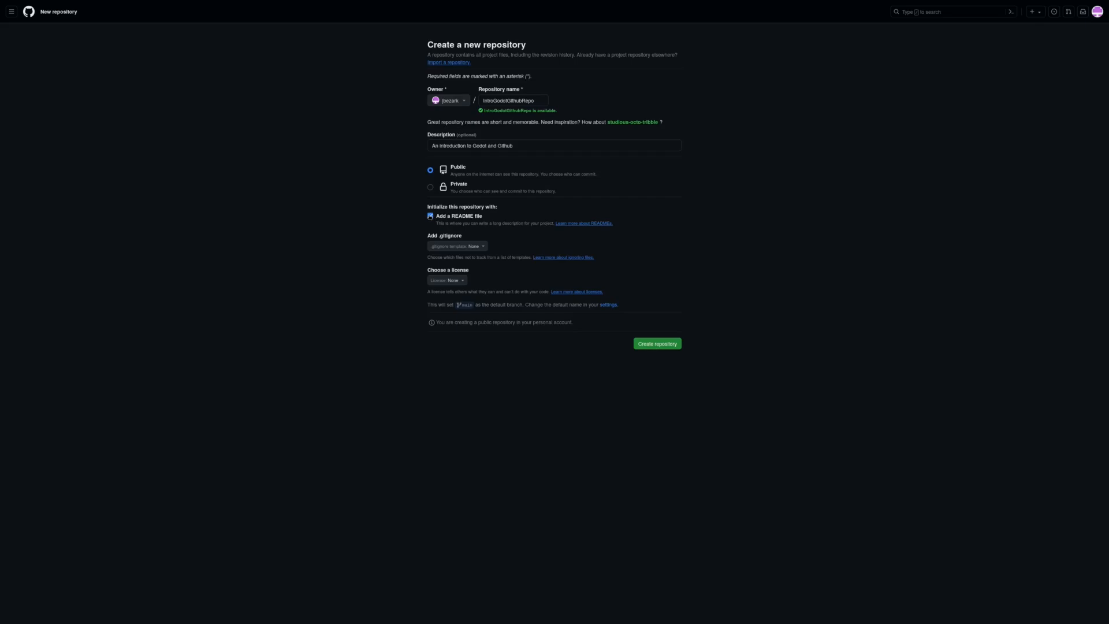
Choose the MIT License for the new repository and create the repository.
click(461, 282)
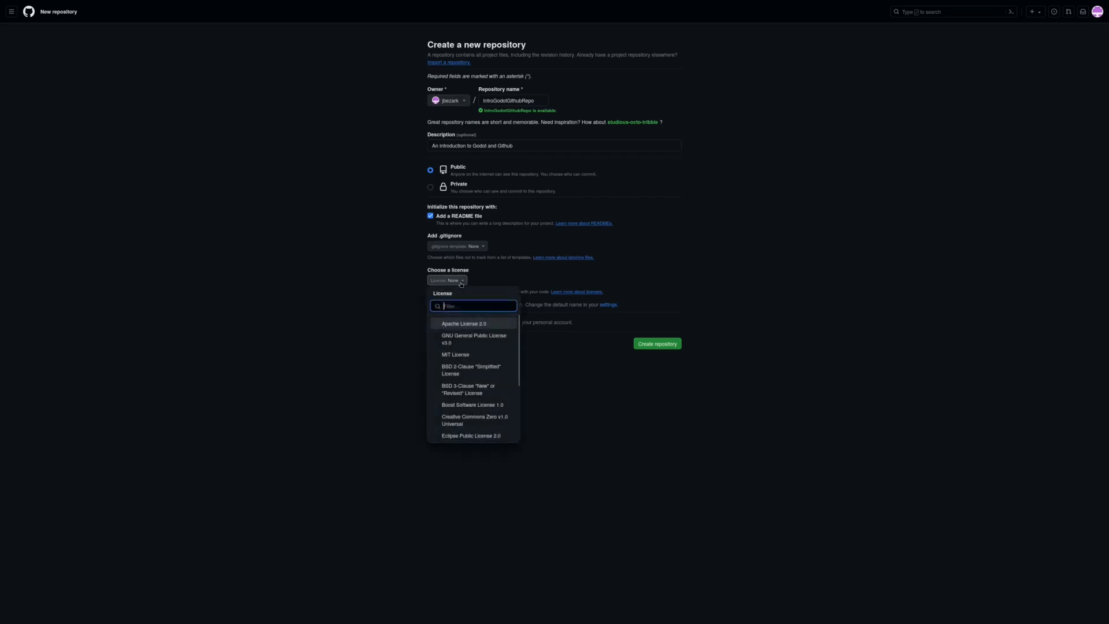
scroll(474, 415, down, 1)
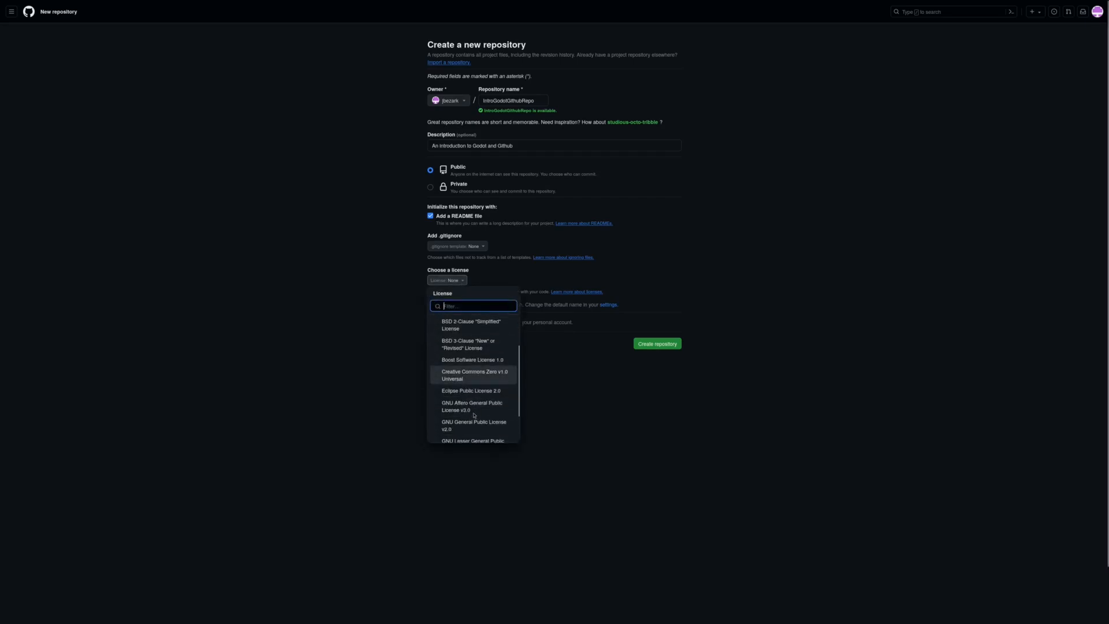
scroll(472, 418, up, 1)
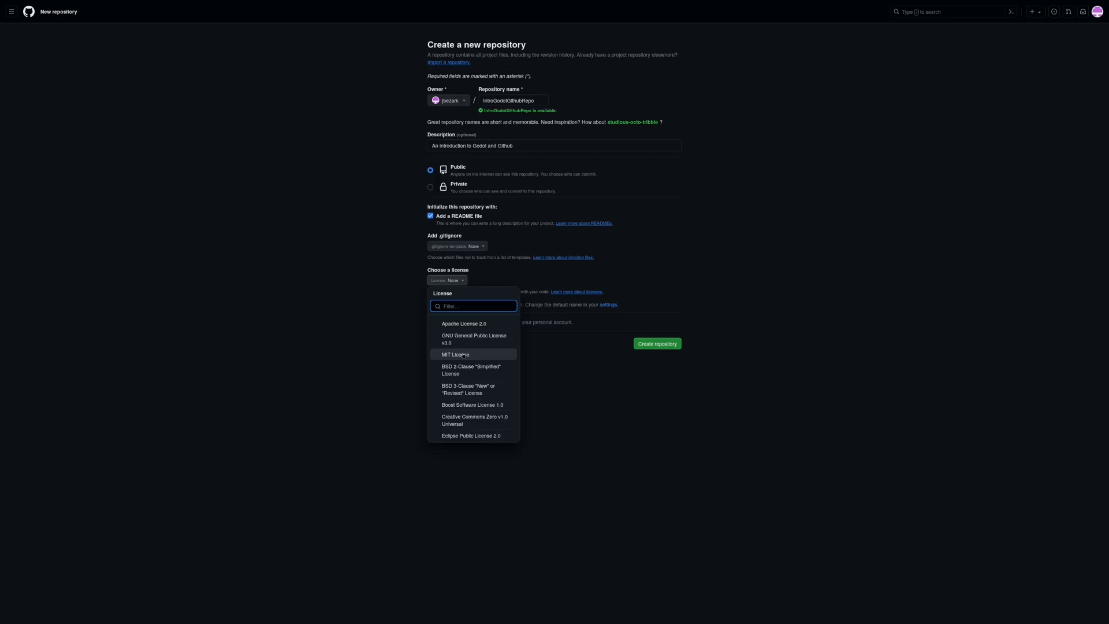
click(463, 355)
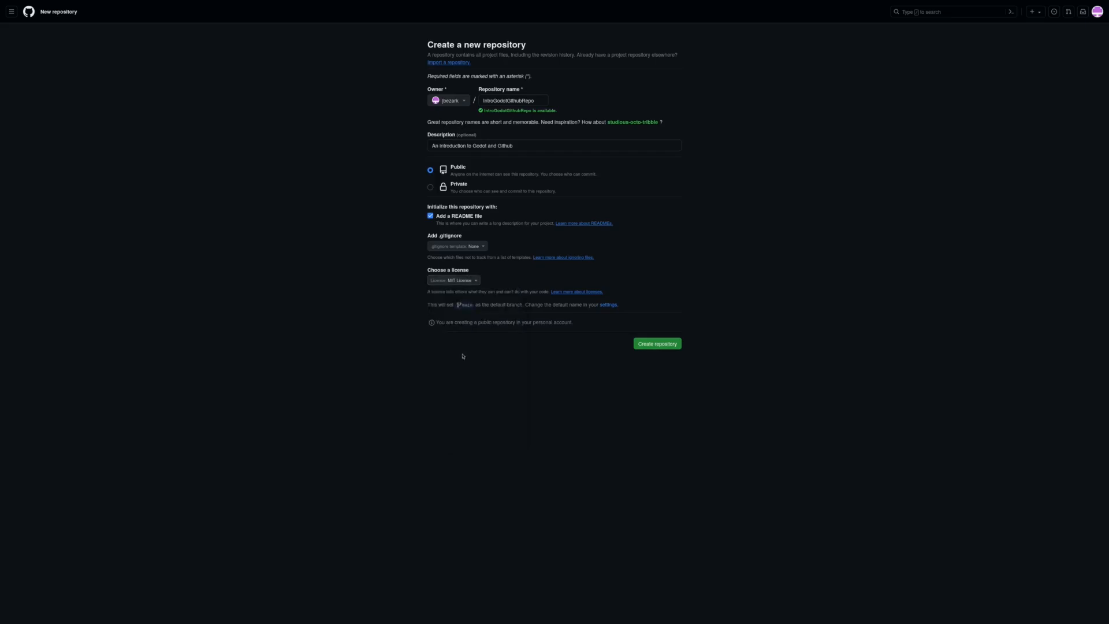
click(652, 345)
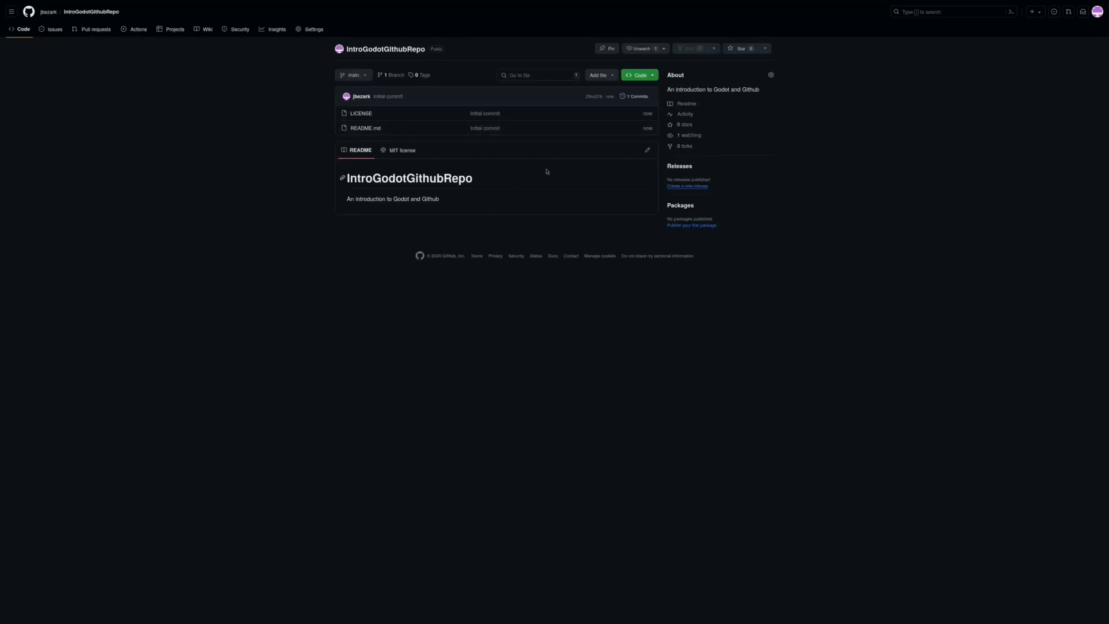
Look through the contents of the repository's LICENSE and README.md files.
click(367, 114)
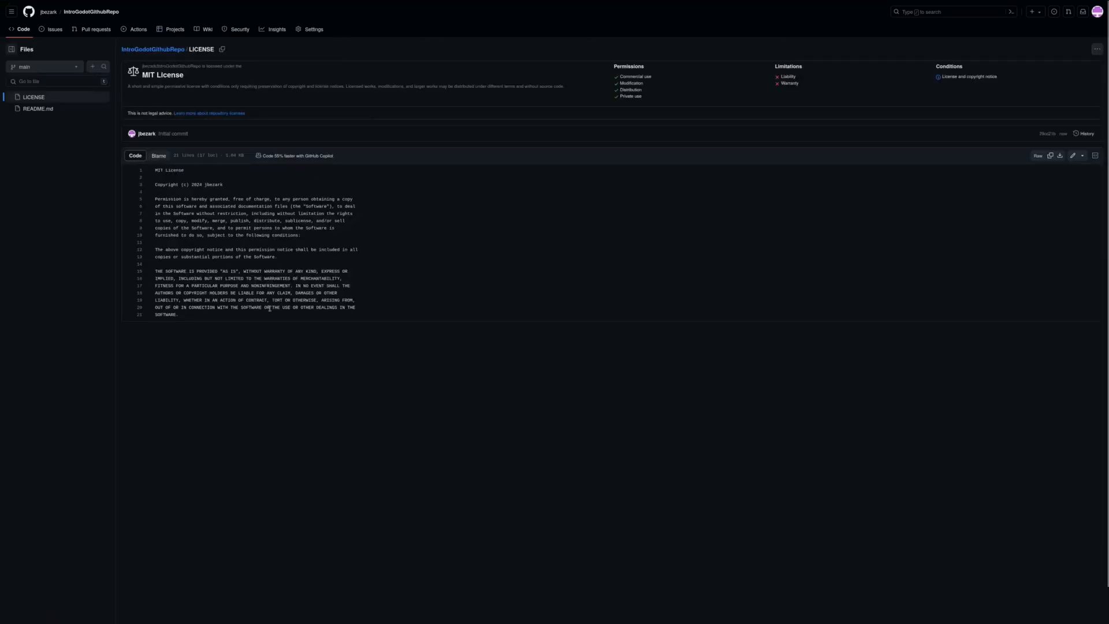
scroll(228, 247, down, 1)
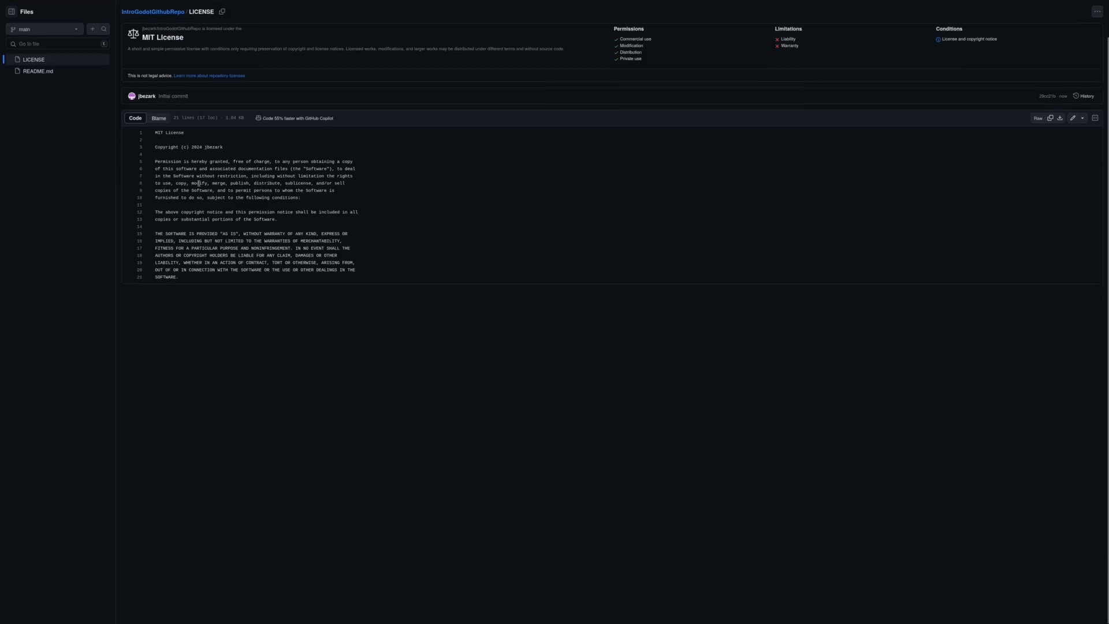
click(51, 71)
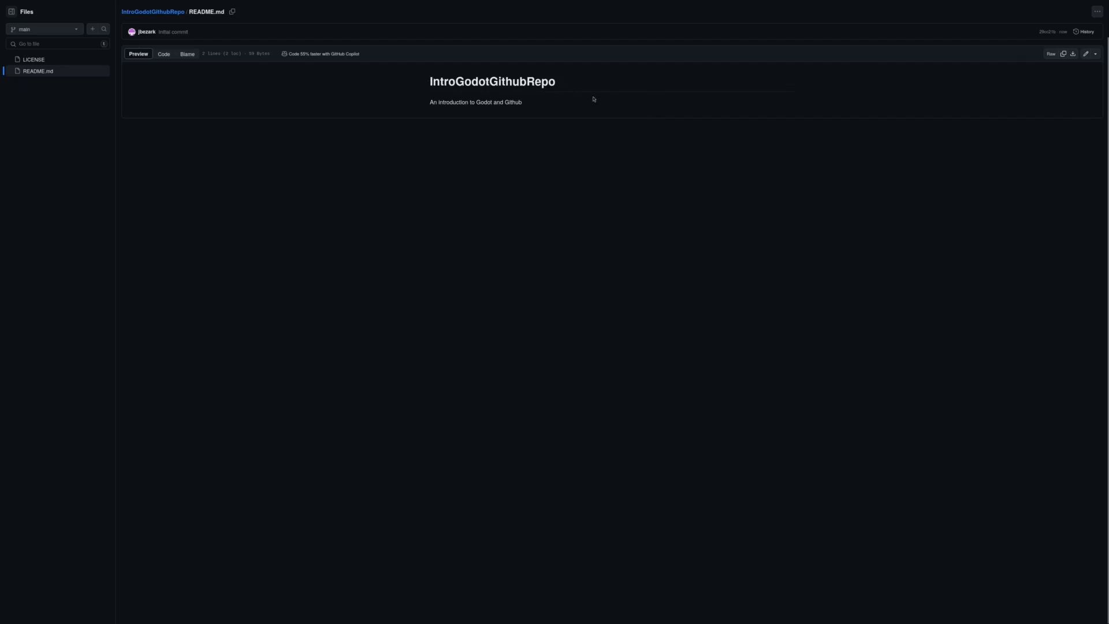
drag(569, 101, 429, 101)
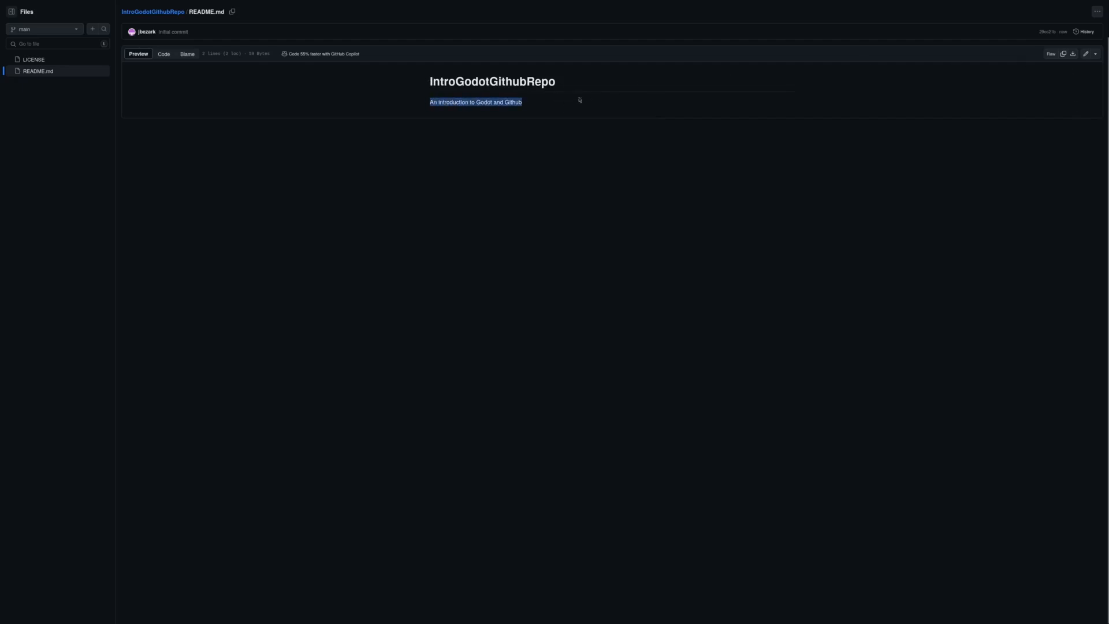
click(927, 104)
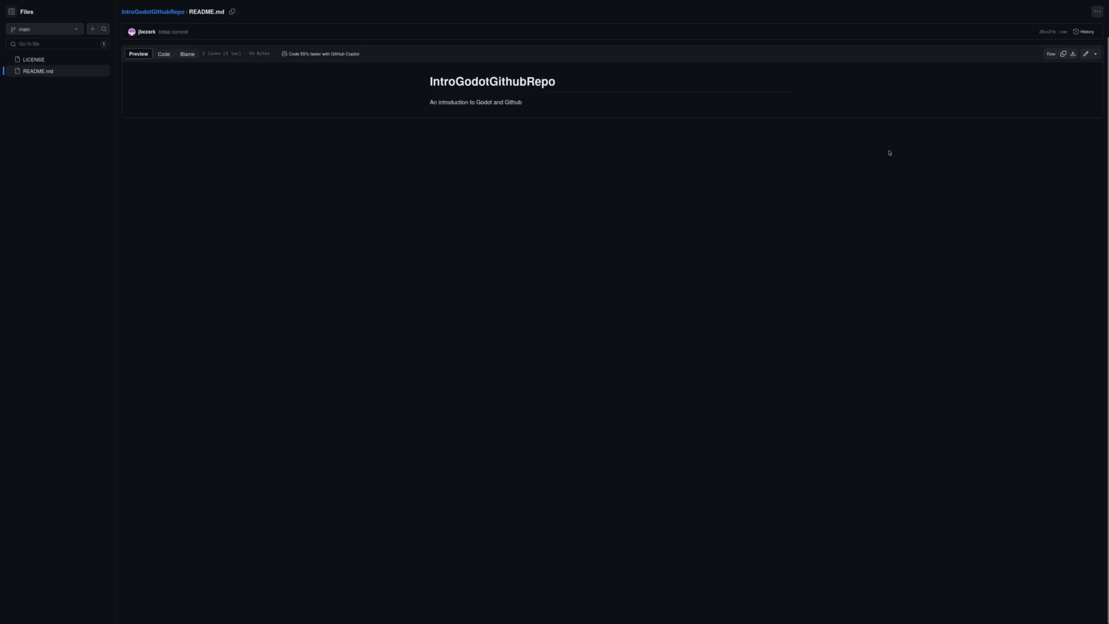
Edit README.md, ending the description line with a period and adding "Wow! Cool text!" after a blank line.
click(1087, 56)
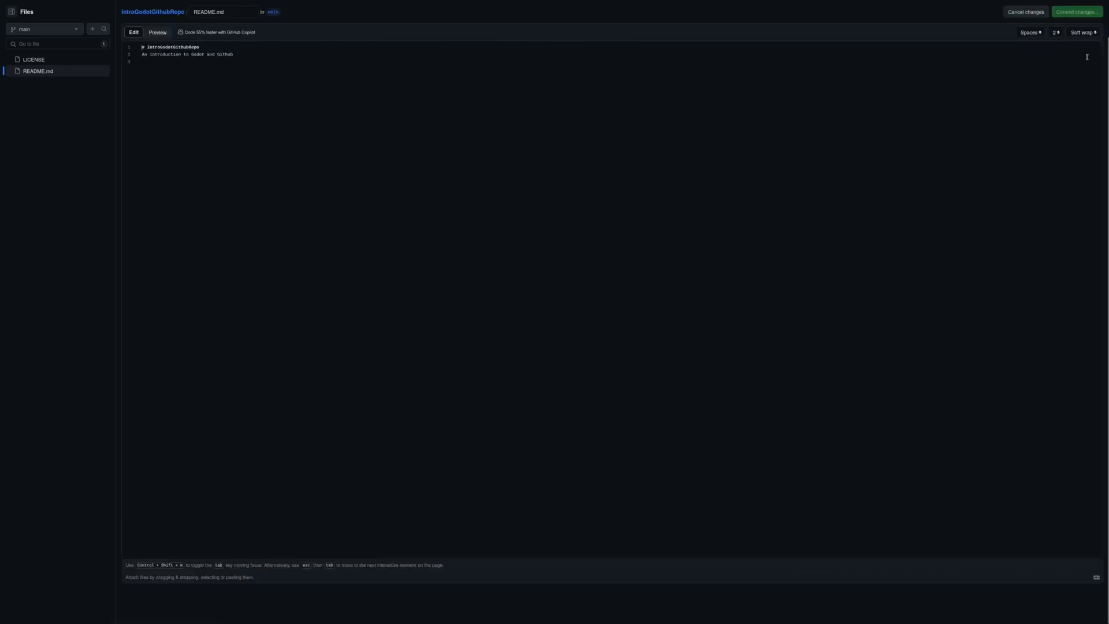
click(263, 53)
text(.  )
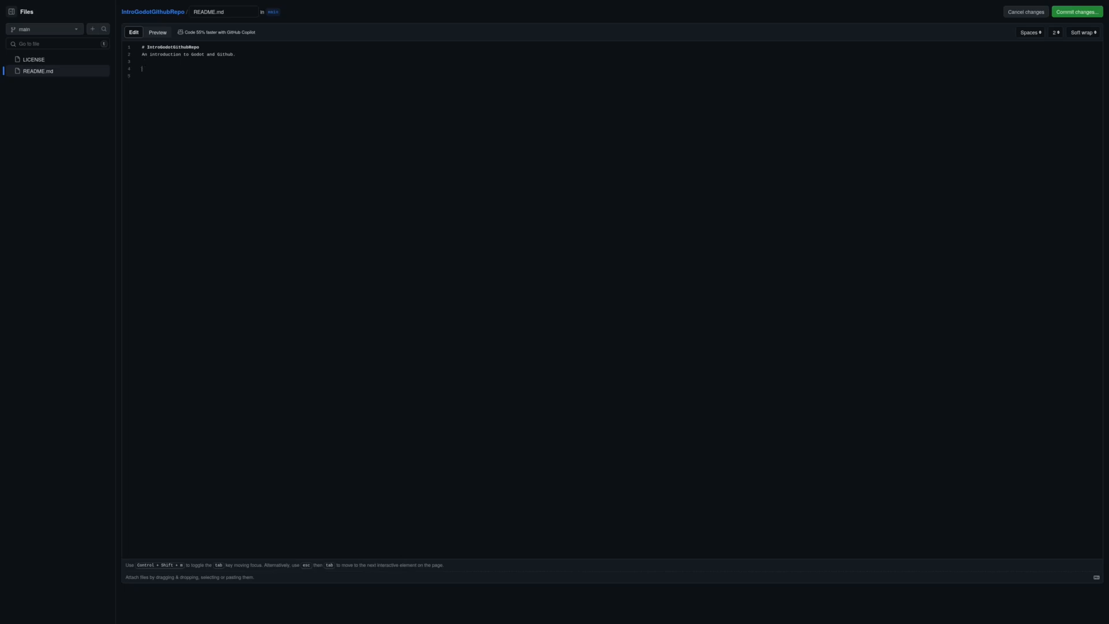
text(Wow! Cool text!)
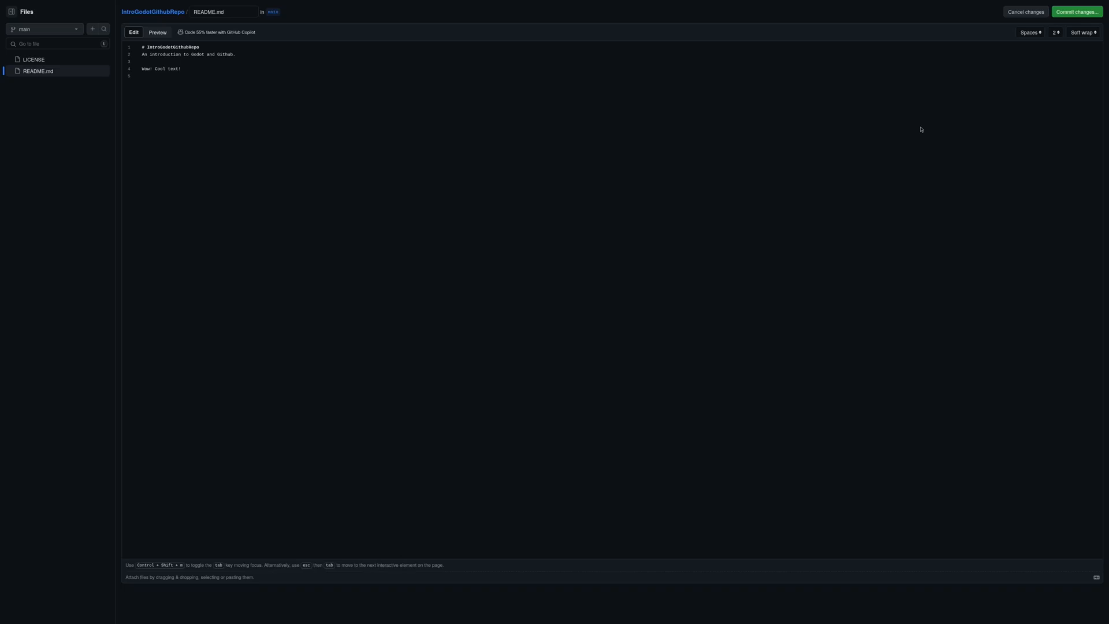
Commit the README.md change directly to the main branch with the extended description "I wrote a nice sentence!".
click(1070, 14)
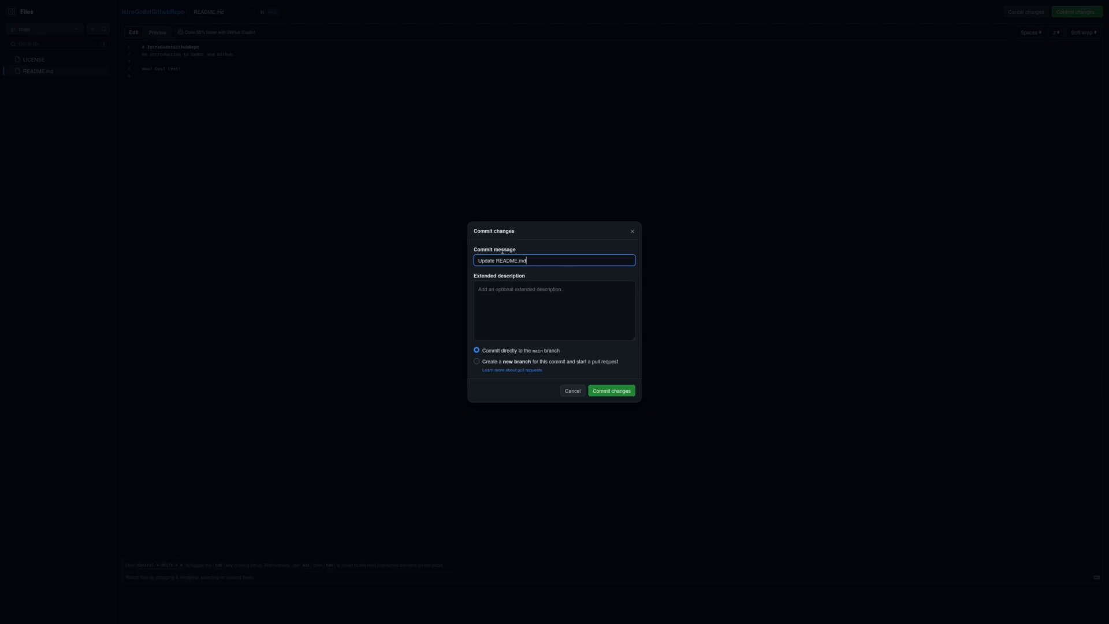
click(525, 291)
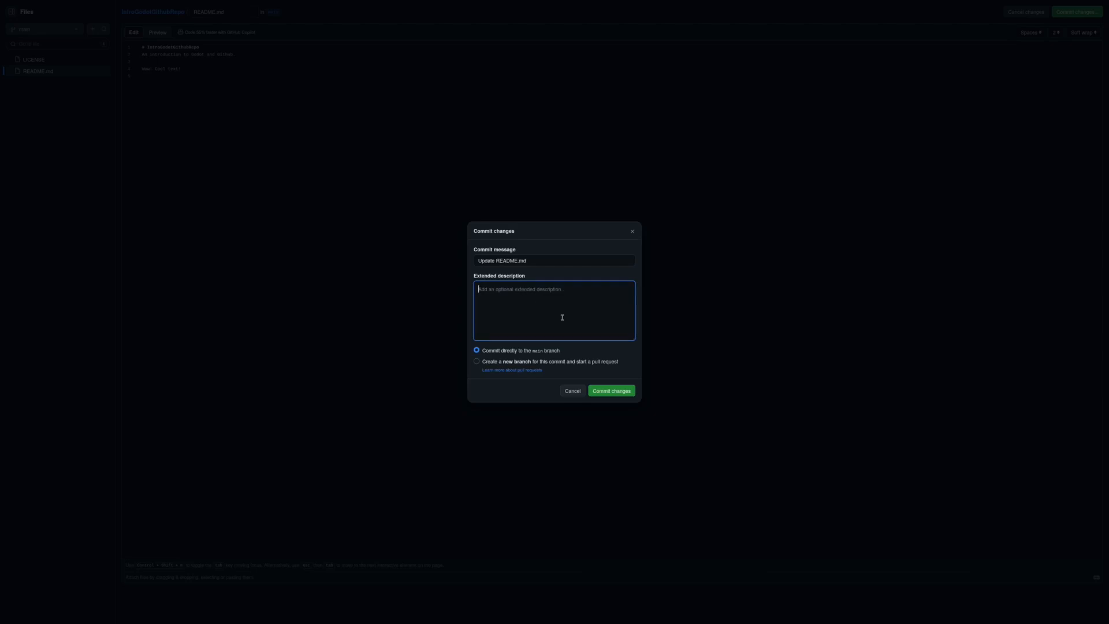
text(I wrote a nice sentence!)
click(615, 392)
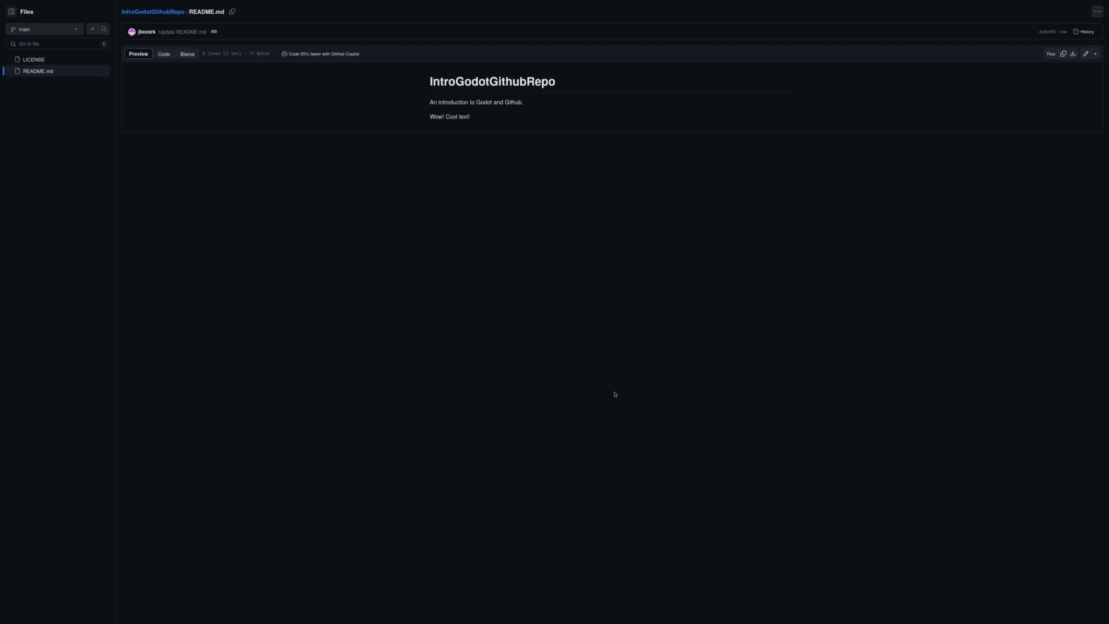
Return to the IntroGodotGithubRepo main page and check the README text shown there.
click(155, 14)
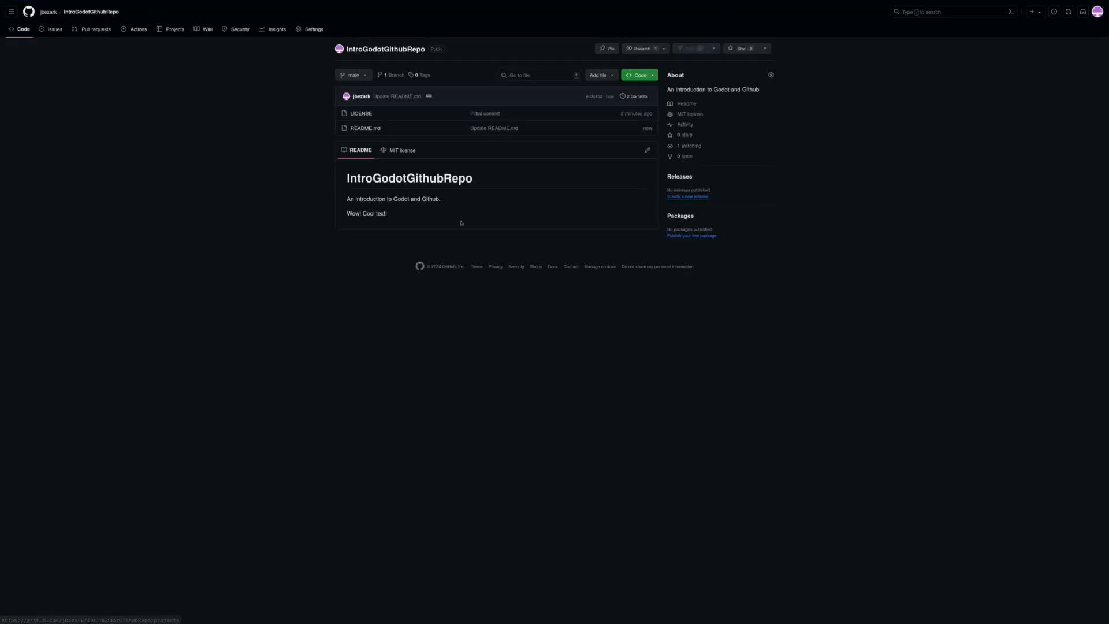
drag(392, 216, 346, 213)
click(381, 220)
click(419, 218)
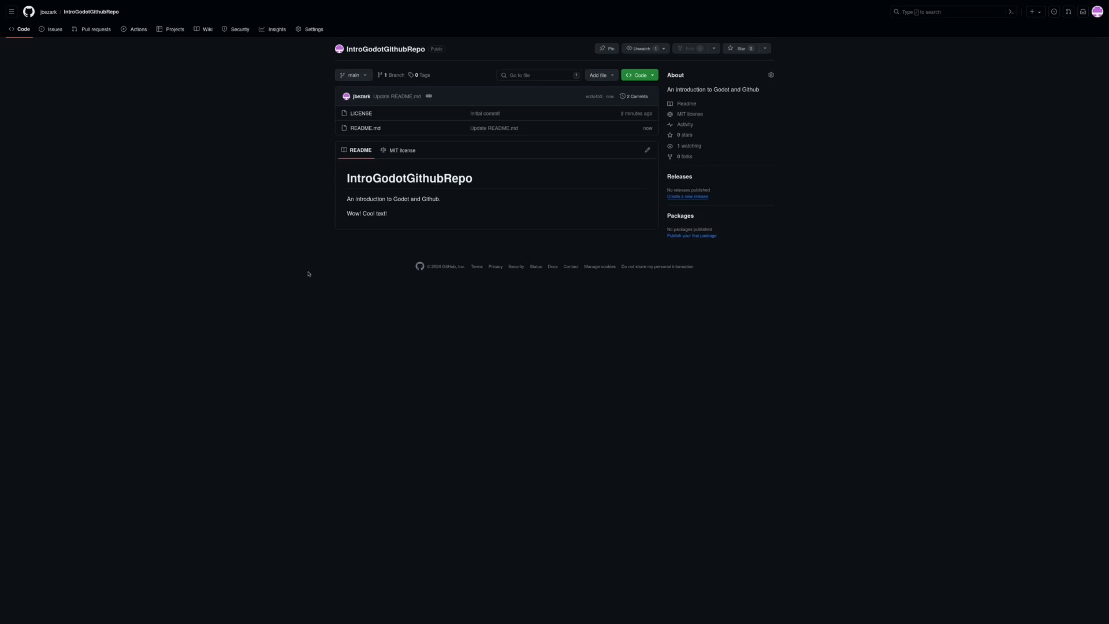
Search the web for "github desktop" and open the official GitHub Desktop site.
mouse_move(470, 19)
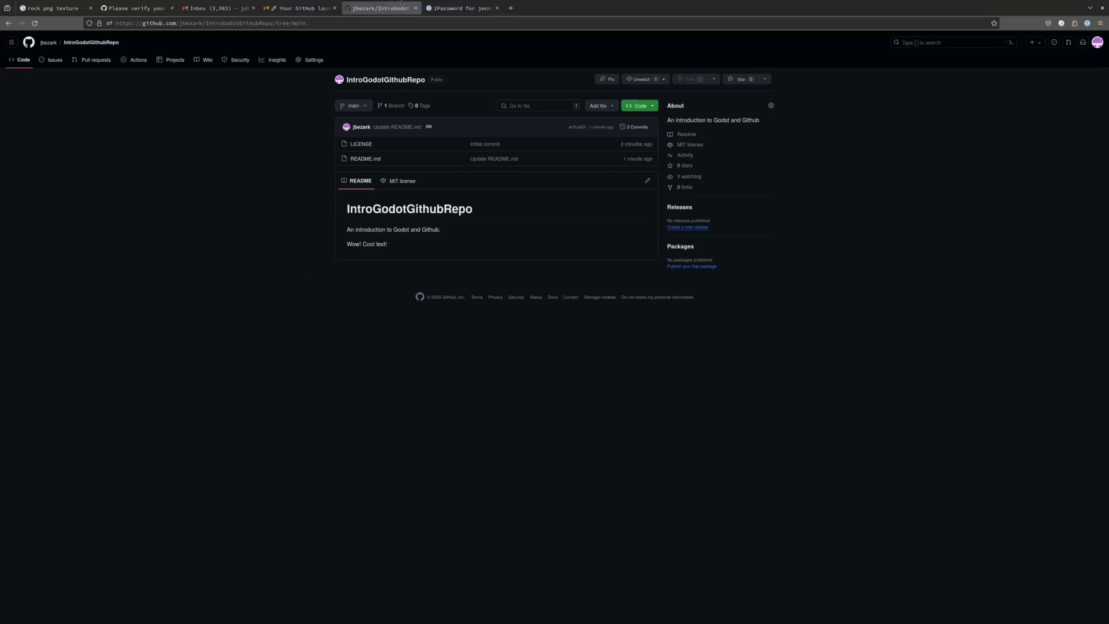
click(469, 24)
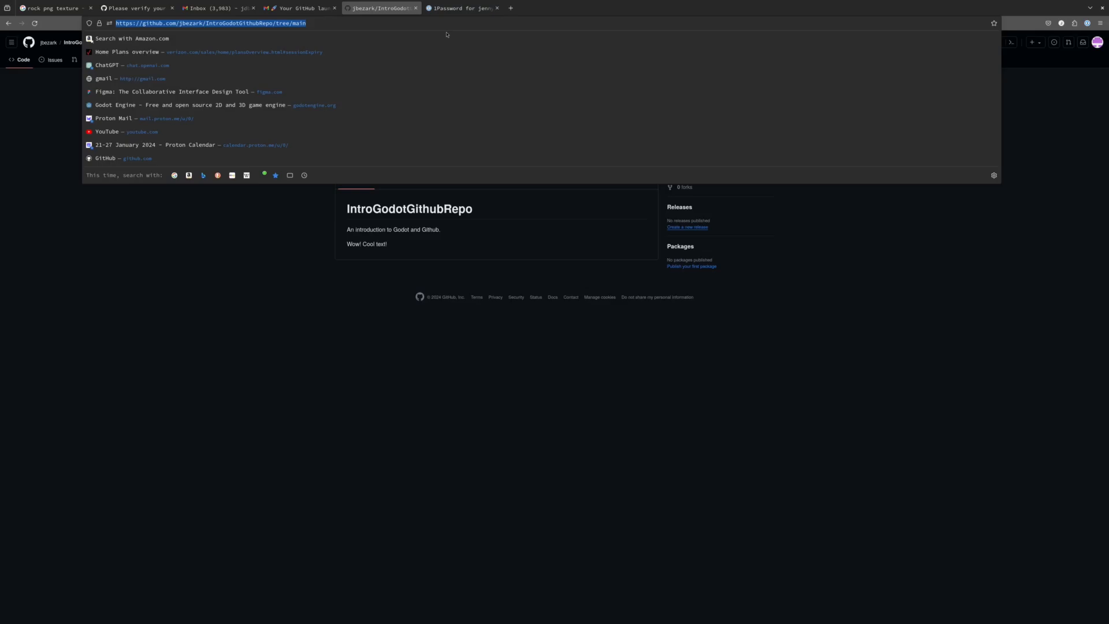
text(gi)
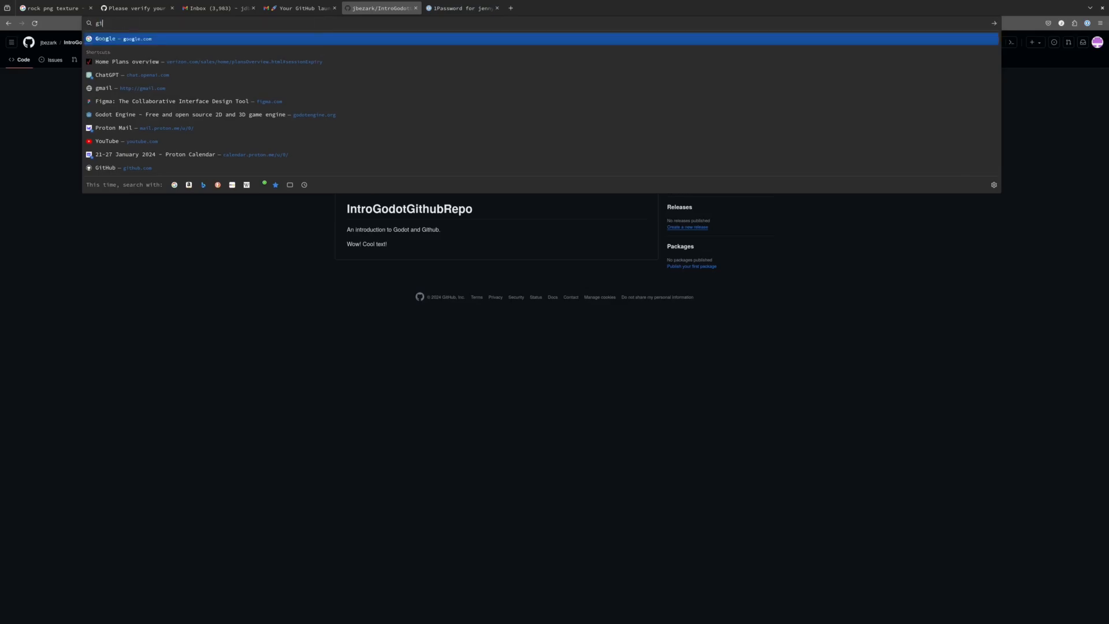
text(thub desktop)
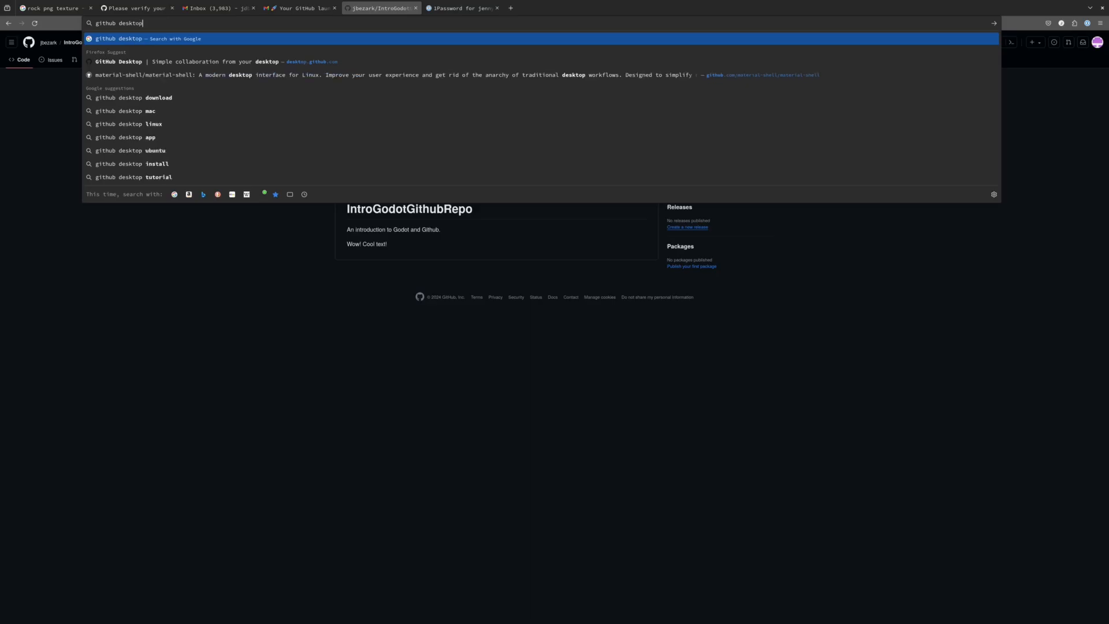
key(Return)
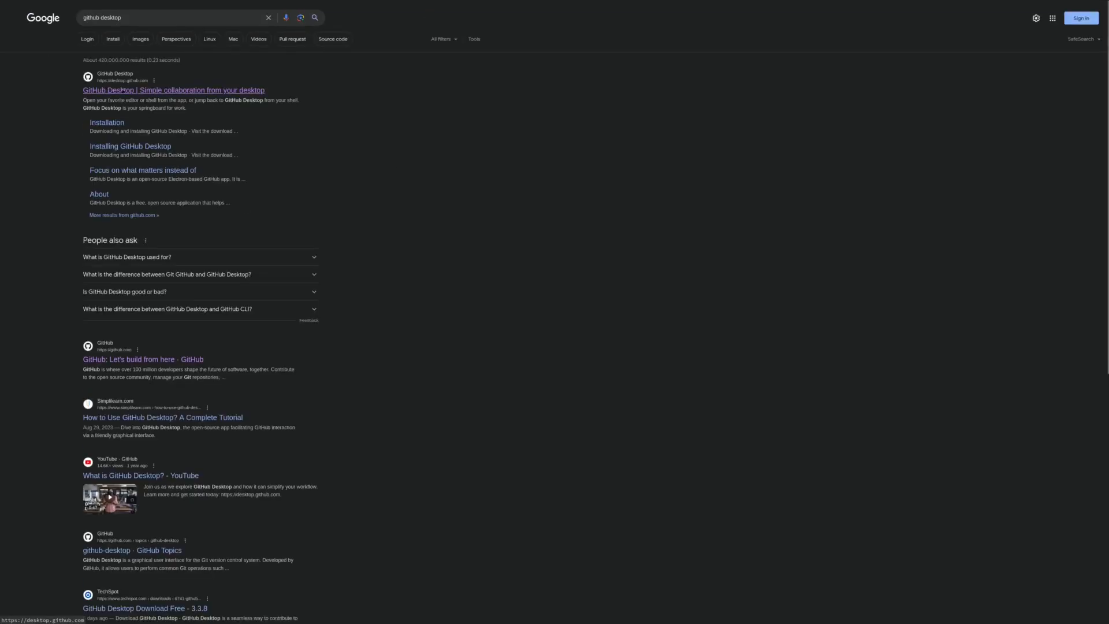
click(114, 92)
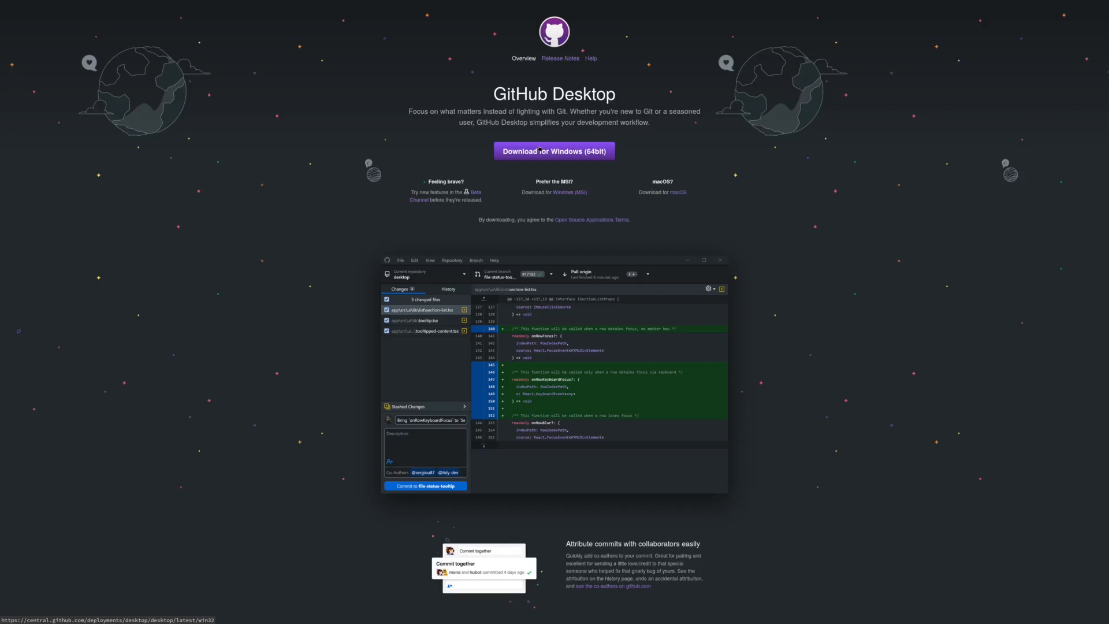
Find the installed GitHub Desktop application on the computer and launch it.
key(super)
text(gith)
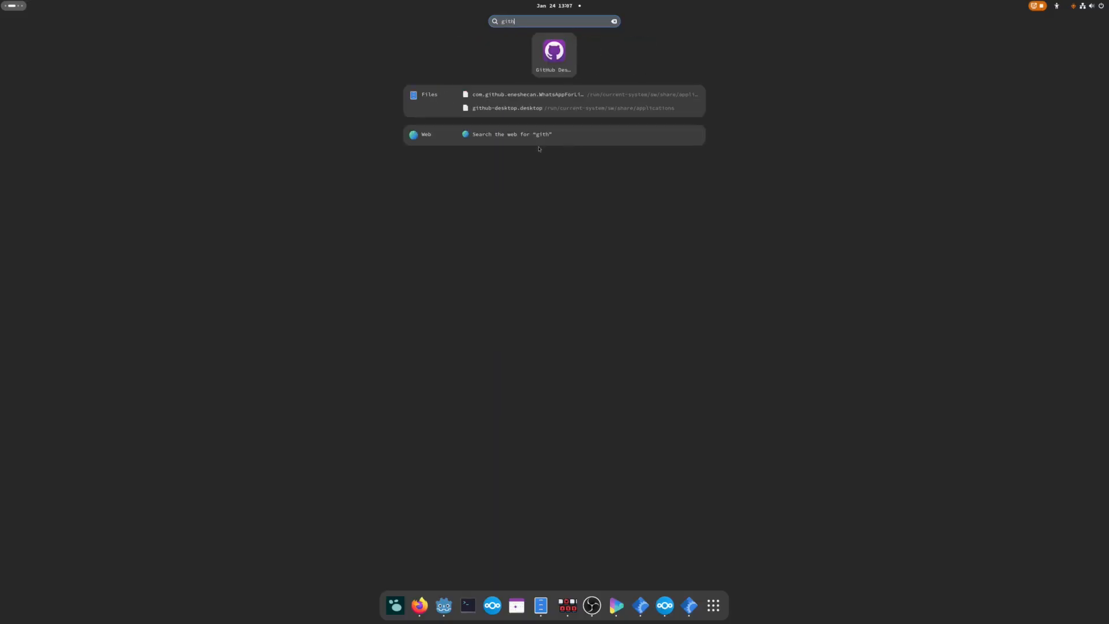
key(Return)
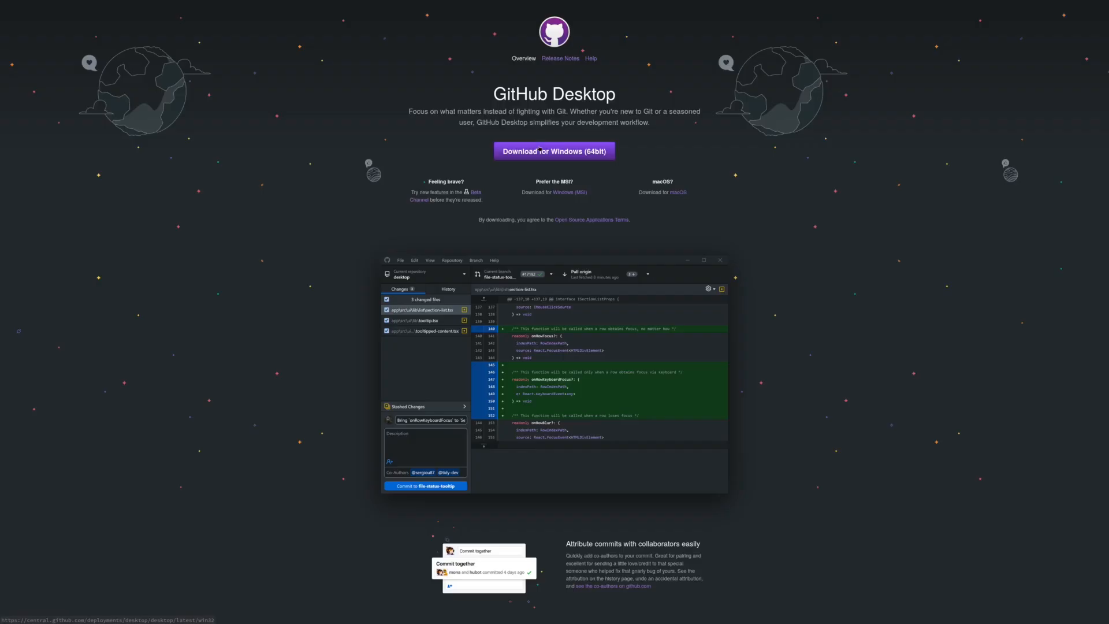
click(265, 174)
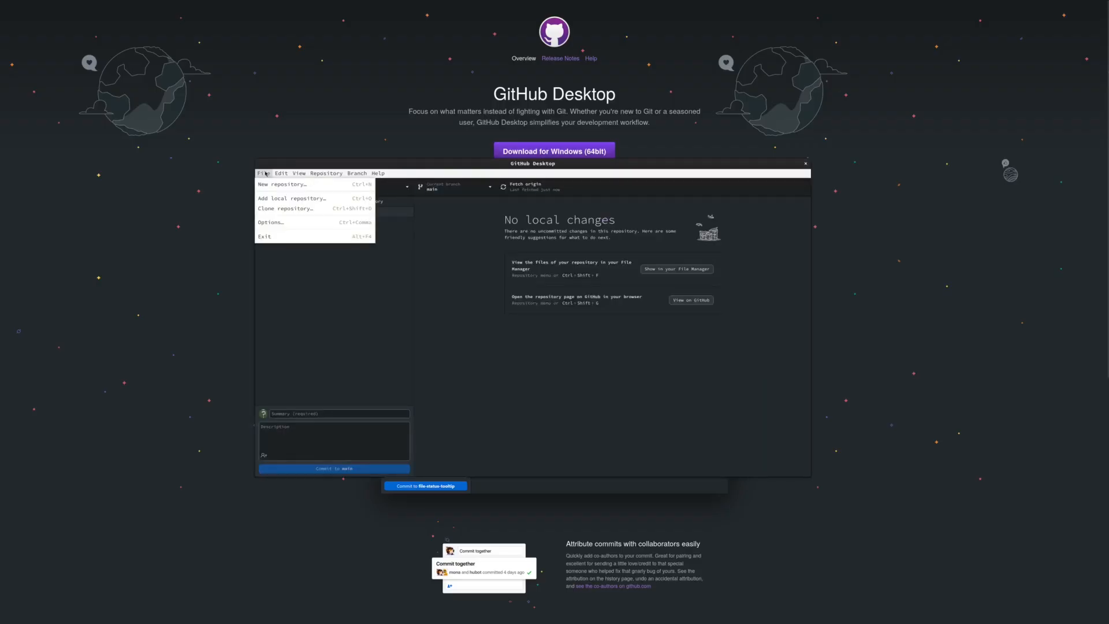
click(272, 223)
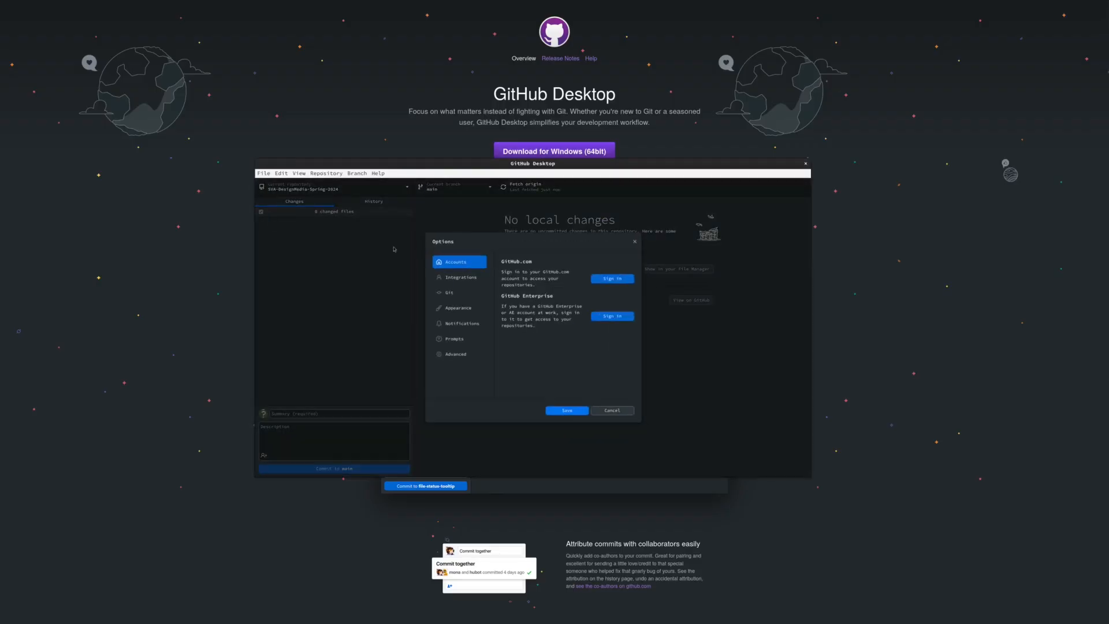
click(613, 279)
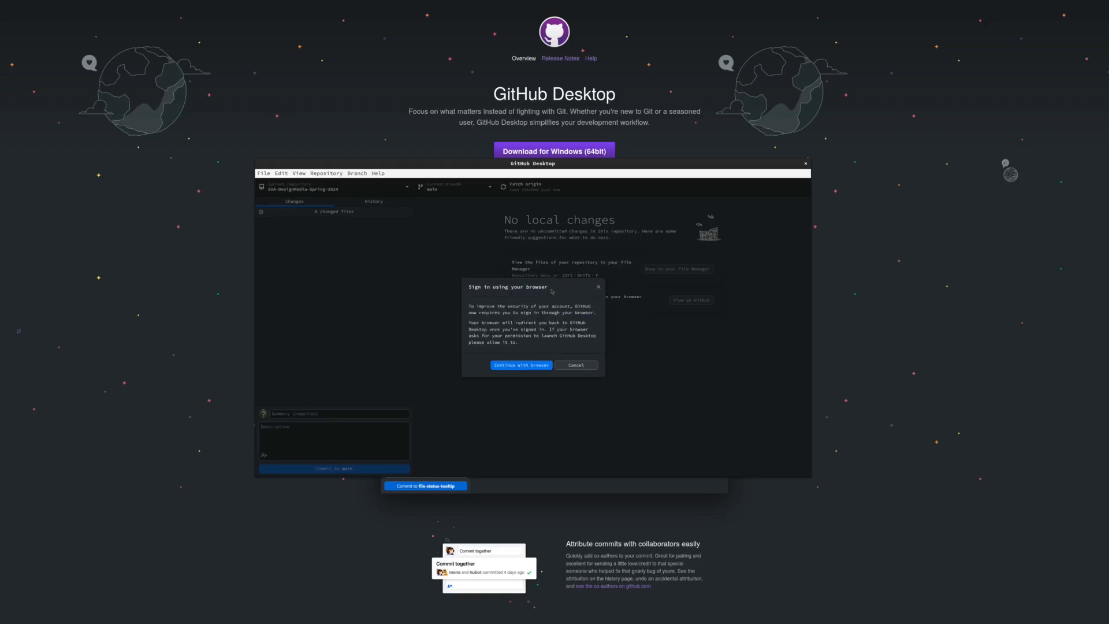
click(514, 366)
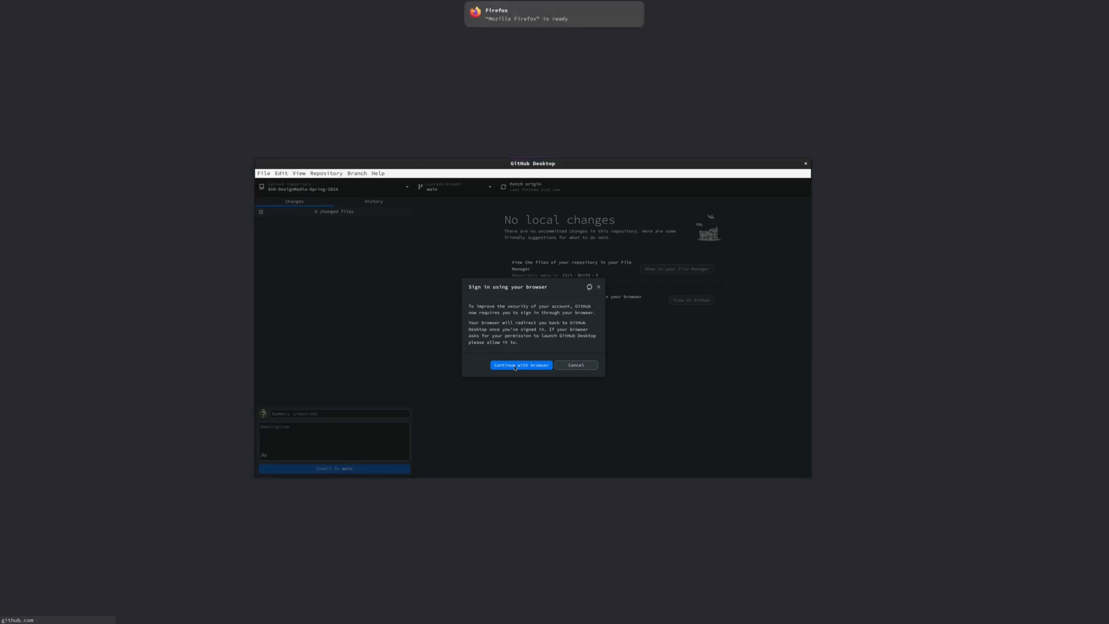
Authorize the GitHub Desktop Development App to access the account in the browser, moving the GitHub Desktop window as needed.
drag(439, 164, 546, 357)
click(458, 185)
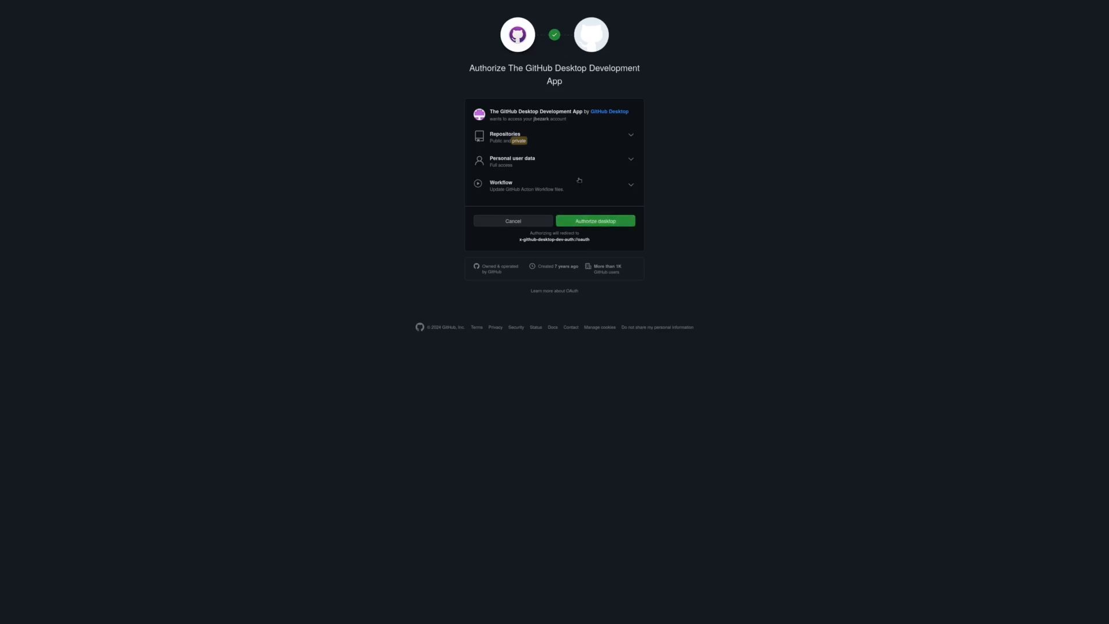
click(596, 221)
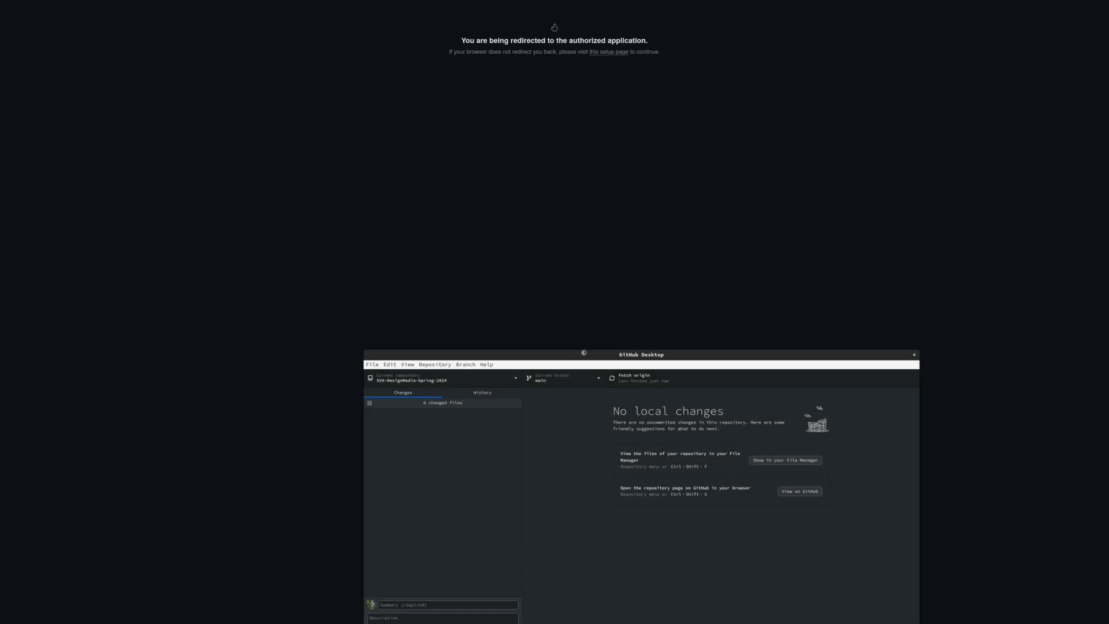
drag(583, 353, 498, 131)
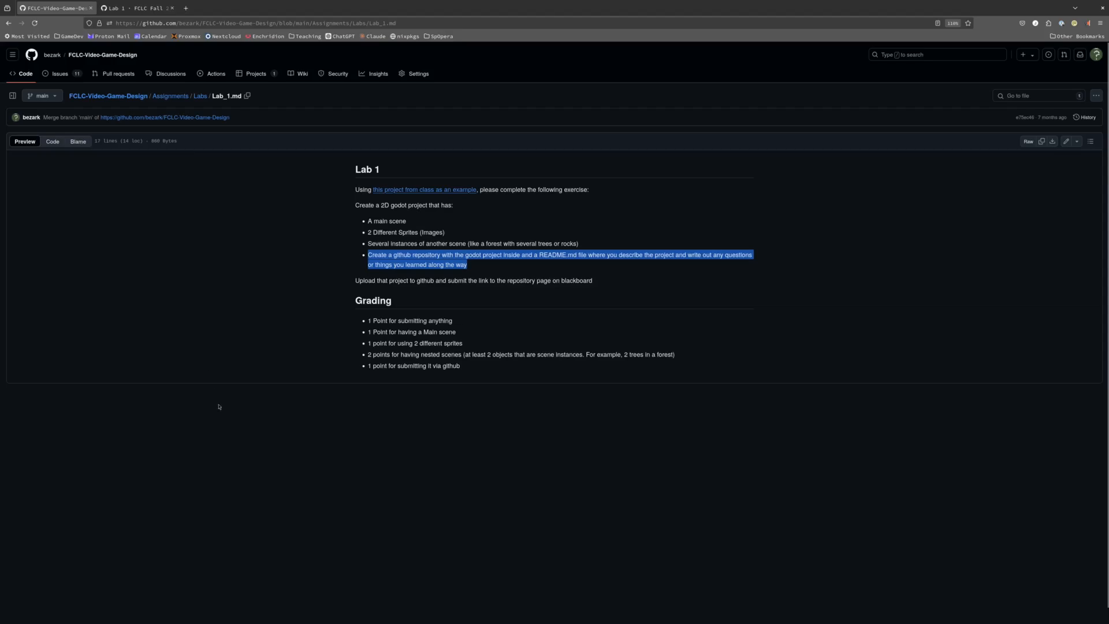
click(226, 428)
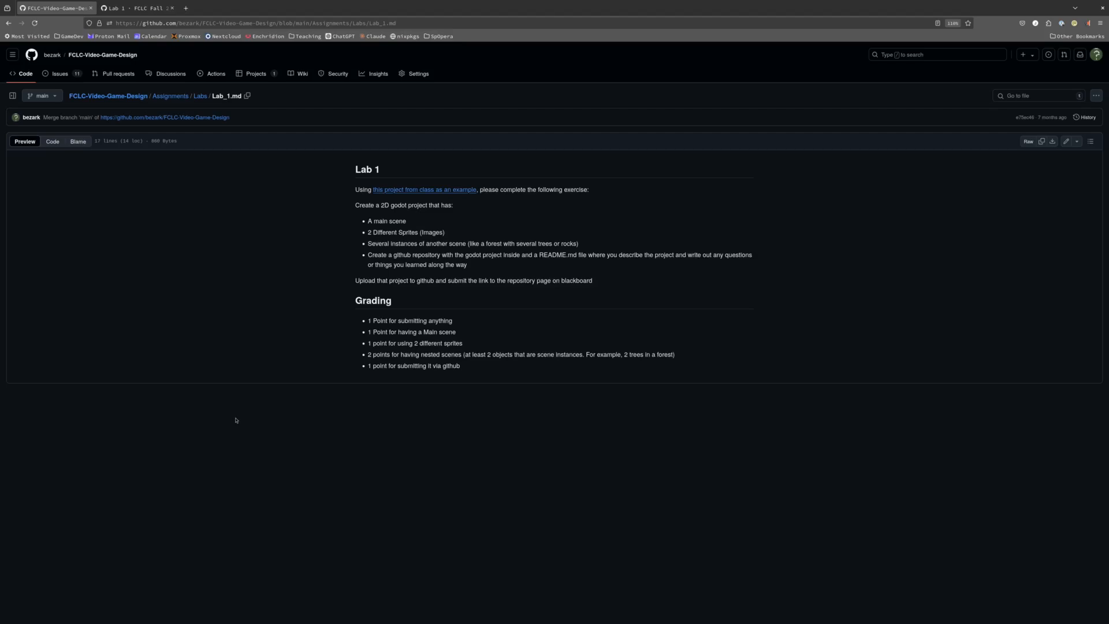
Launch GitHub Desktop from the system search and bring its window to the front, moving the browser window out of the way.
key(alt+Tab)
key(super)
text(gi)
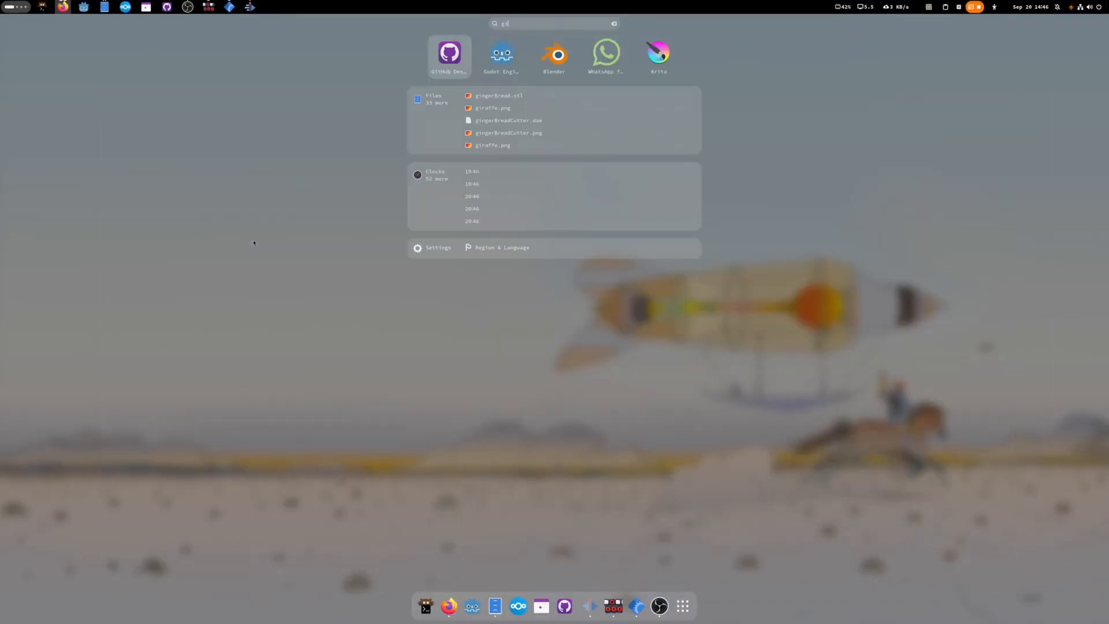
key(Return)
drag(296, 2, 503, 175)
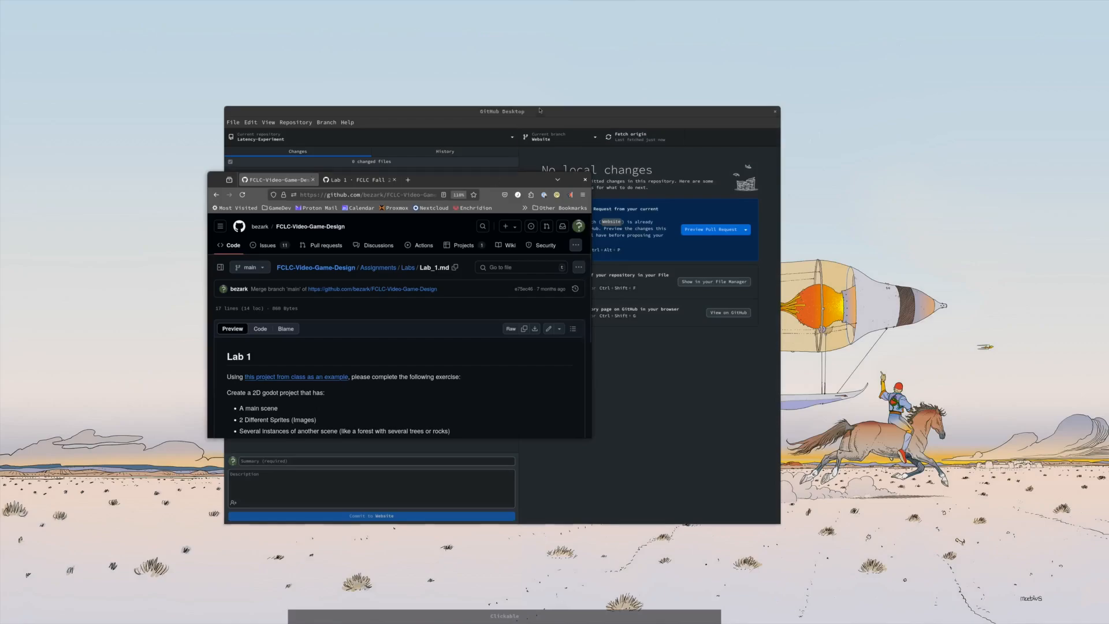
click(453, 114)
drag(216, 182, 290, 199)
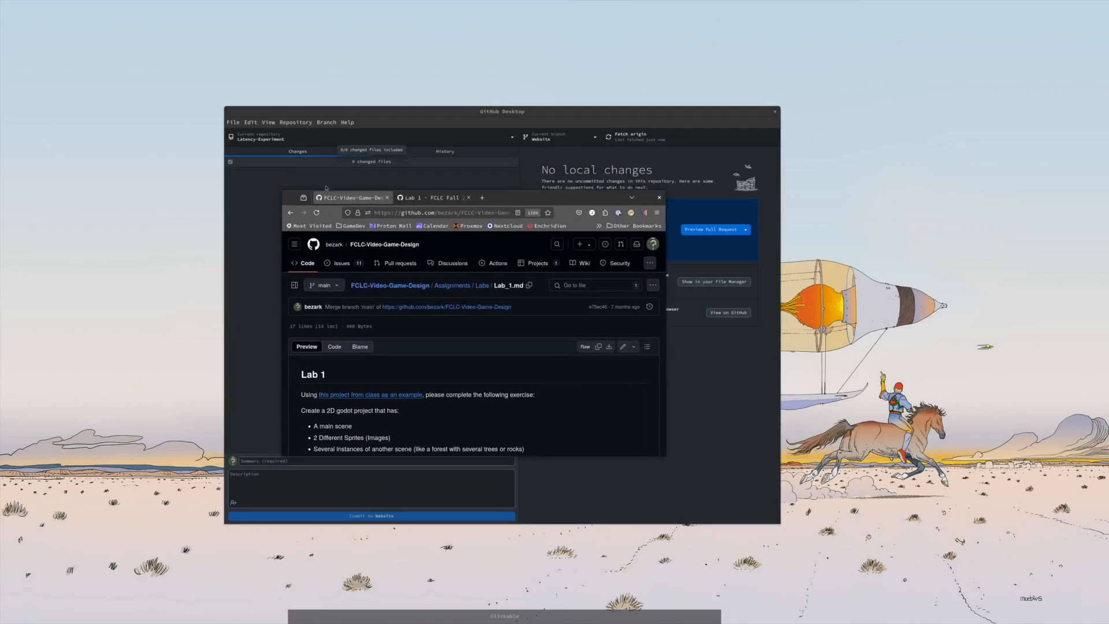
click(431, 114)
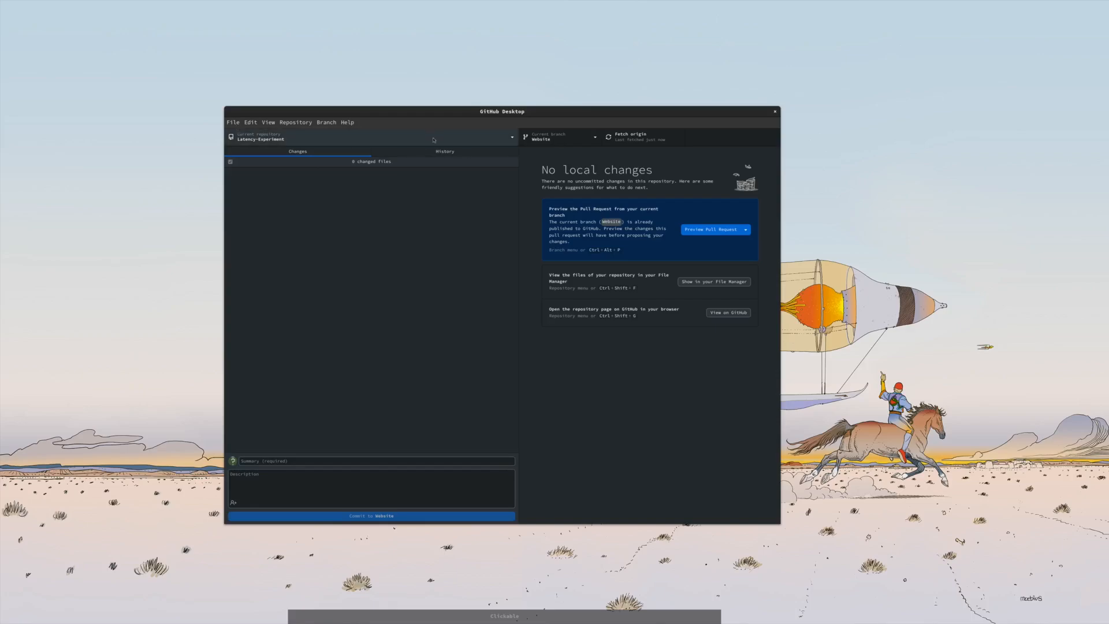
Start a new repository named with the owner's full name plus "-Labs" and the description "A repo containing all my lab assignments".
click(233, 123)
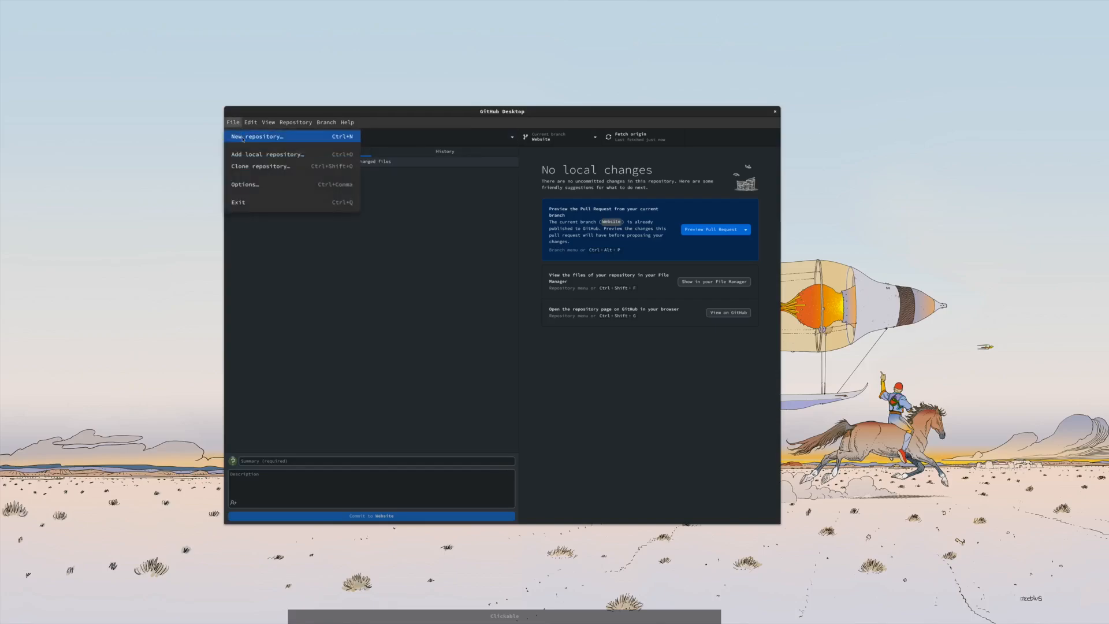
click(243, 138)
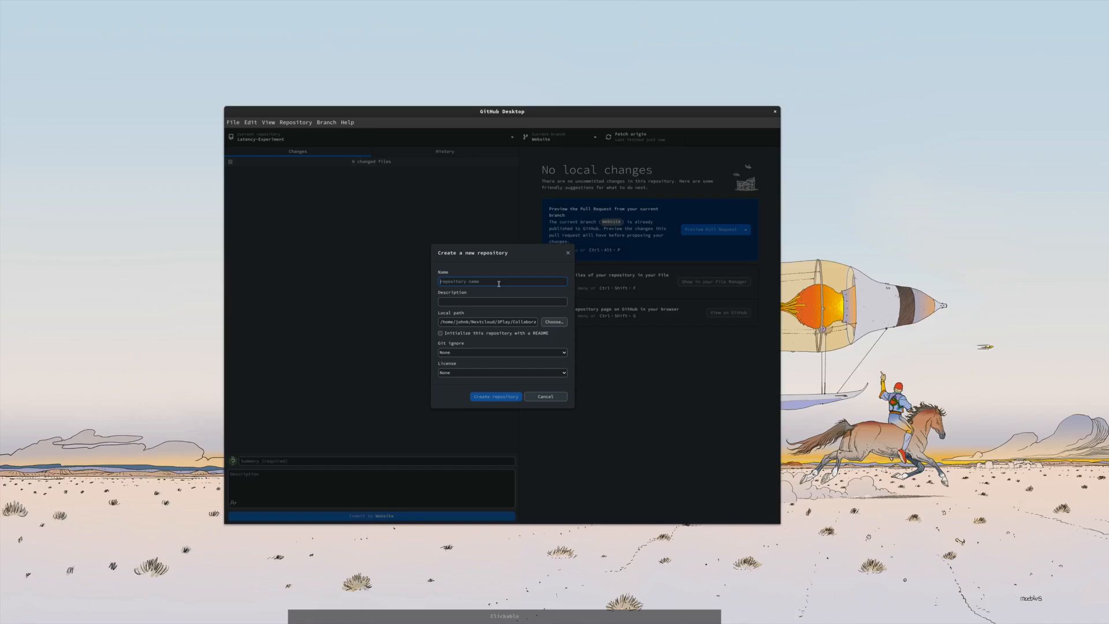
text(John Bezark)
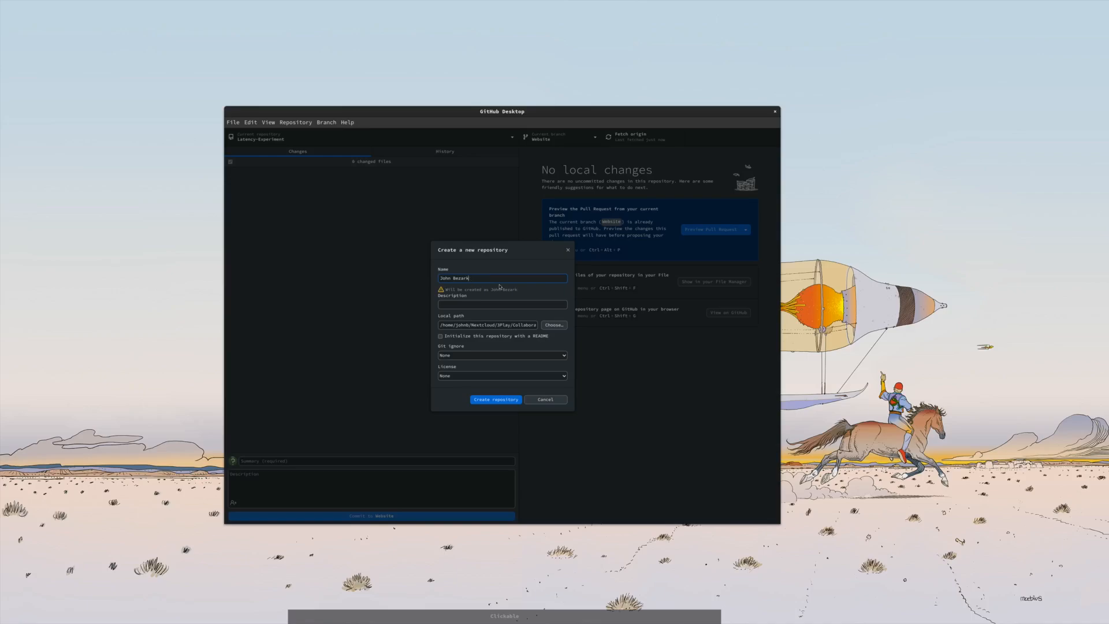
text(abs)
click(501, 305)
text(ssign)
Set the new repository's local path to the Documents folder in the home directory.
click(548, 326)
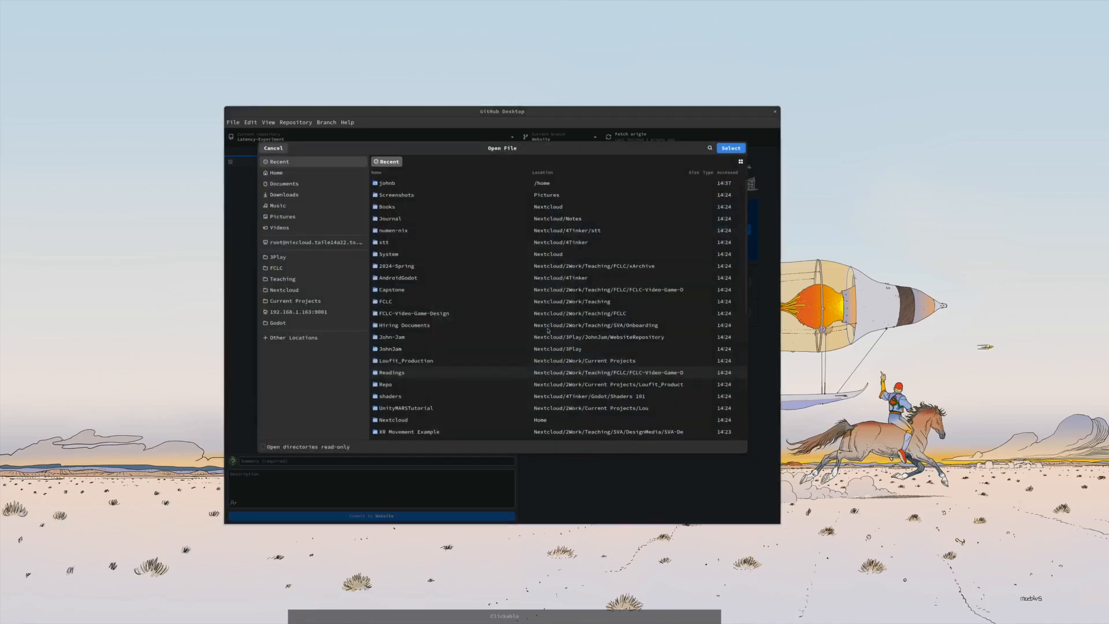
click(284, 186)
click(276, 172)
scroll(413, 277, down, 5)
scroll(412, 277, down, 13)
scroll(415, 279, up, 12)
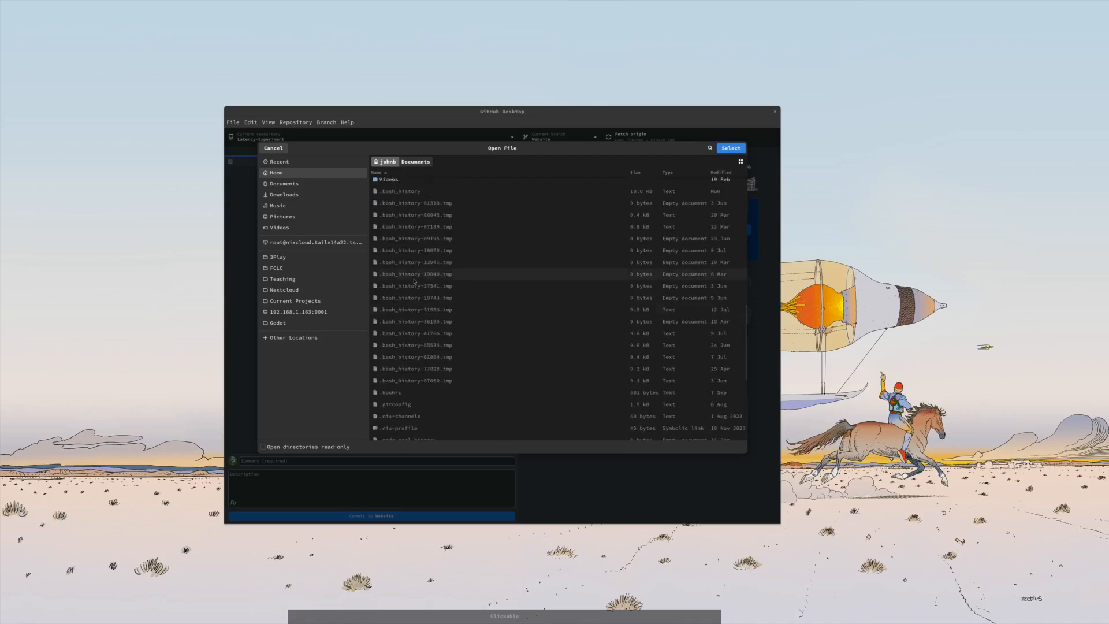
click(280, 183)
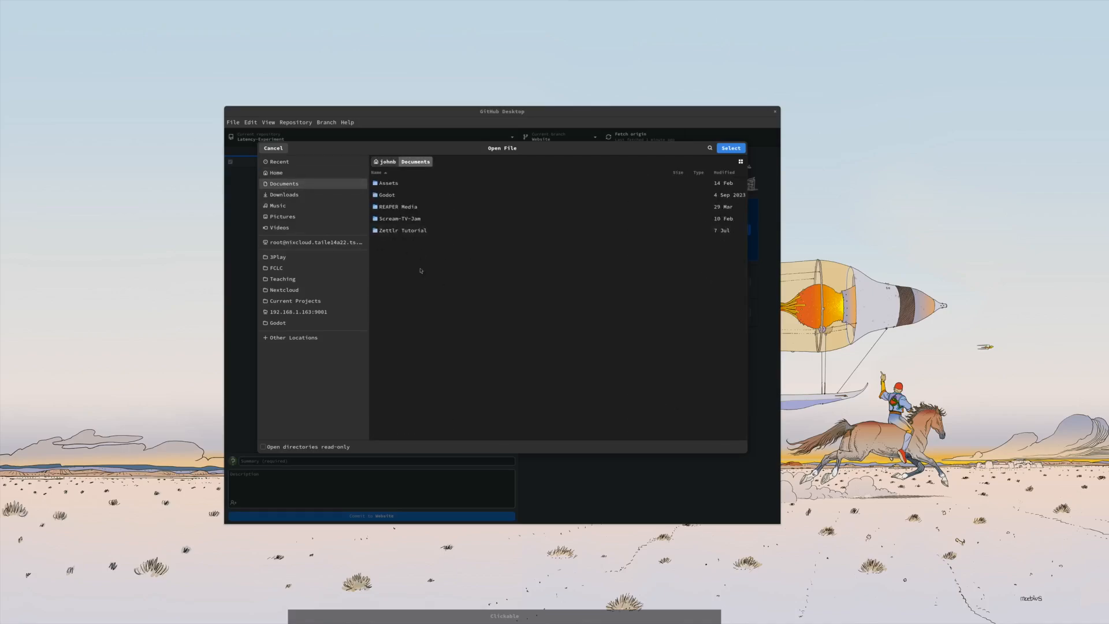
click(733, 149)
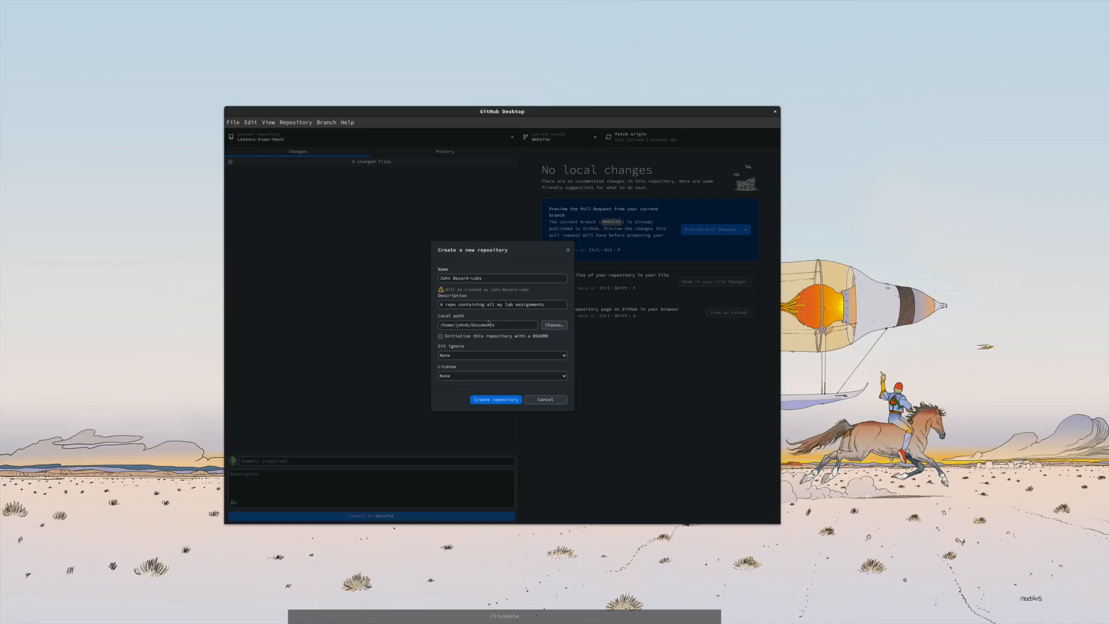
Create the repository initialized with a README, the Godot git ignore template and the MIT License.
click(441, 336)
click(461, 356)
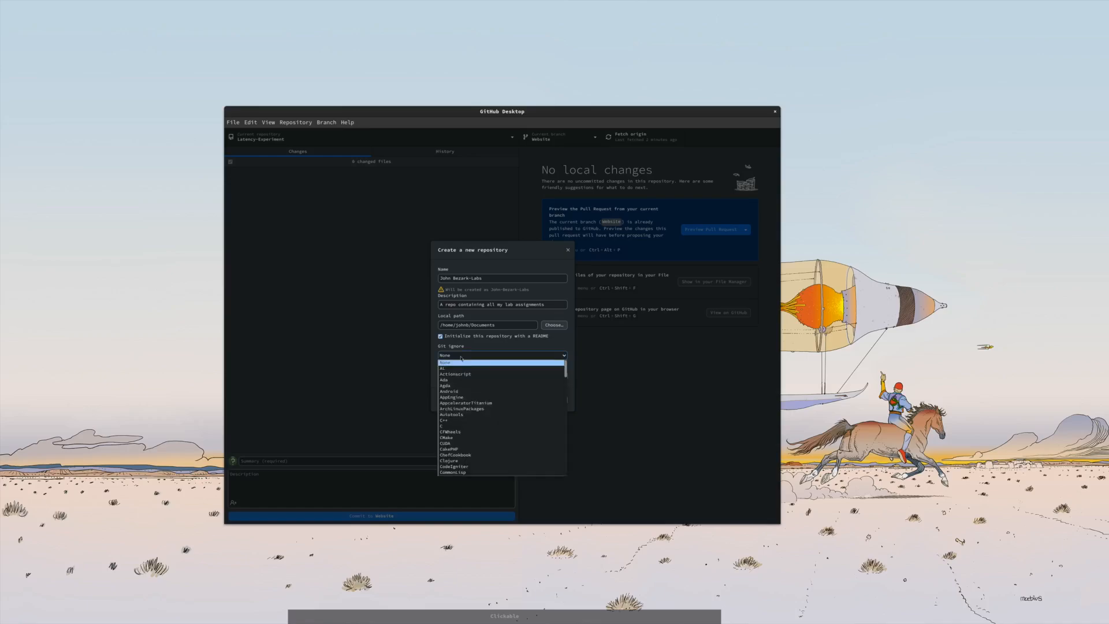
scroll(483, 391, down, 3)
scroll(483, 391, down, 1)
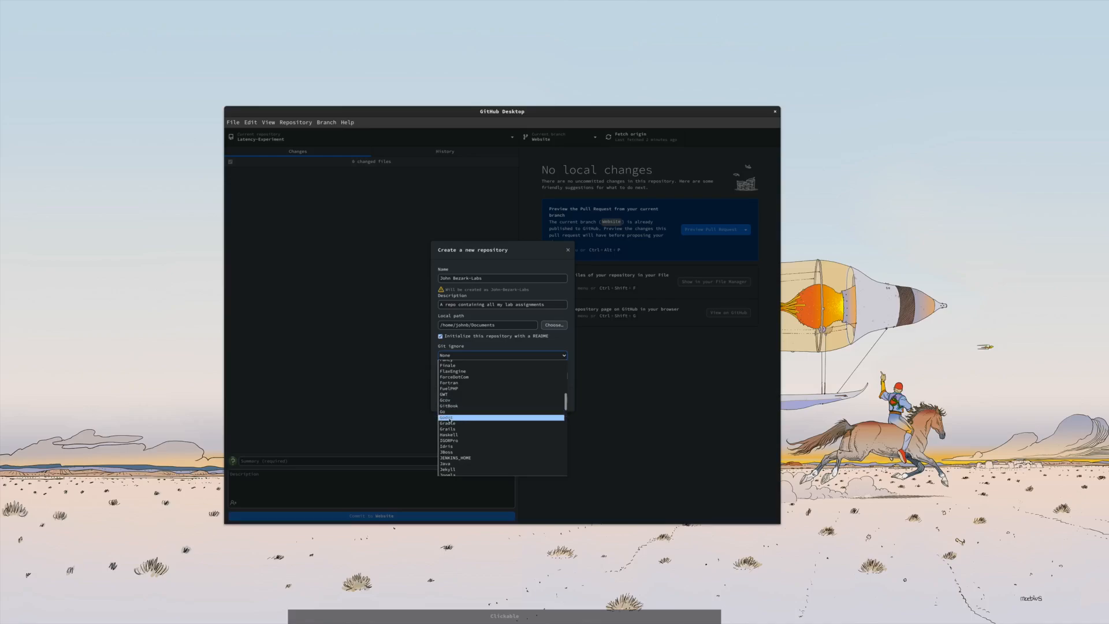
click(450, 417)
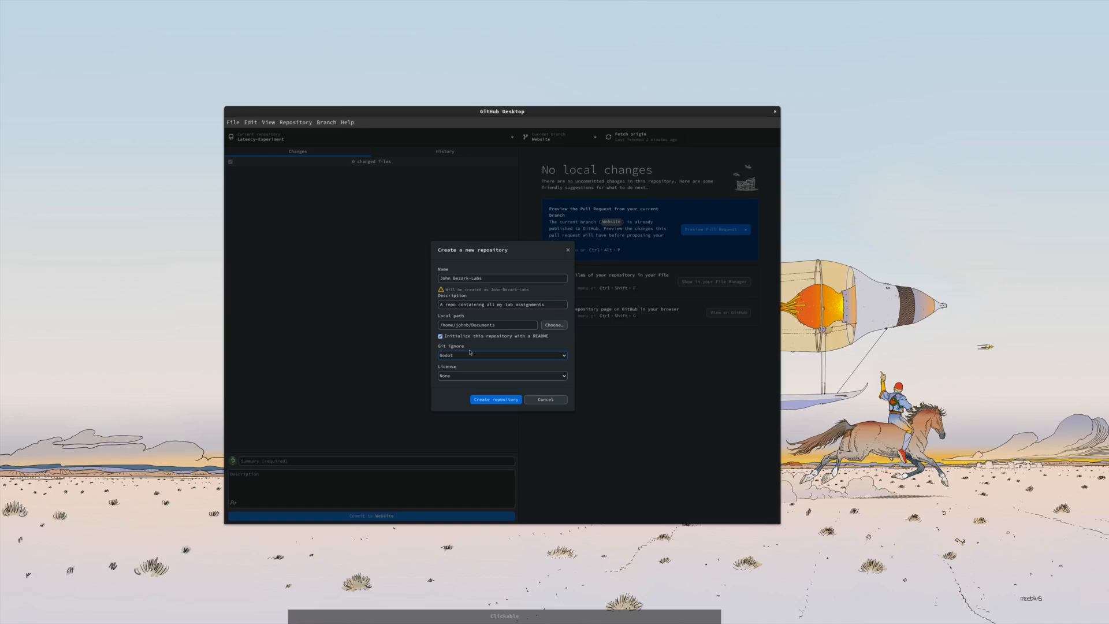
click(453, 376)
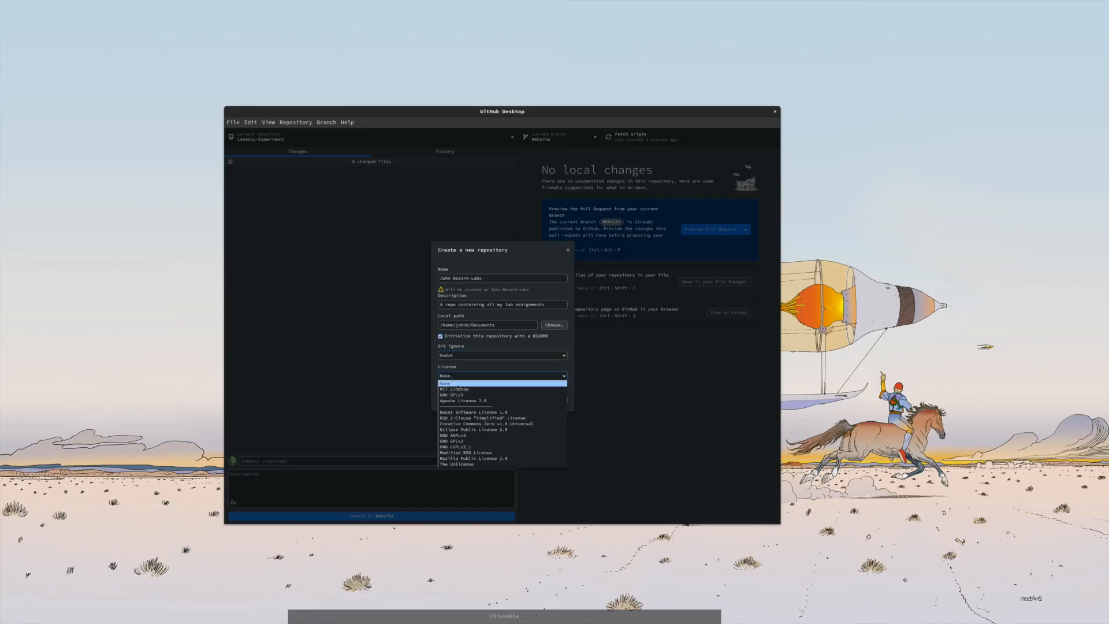
click(460, 390)
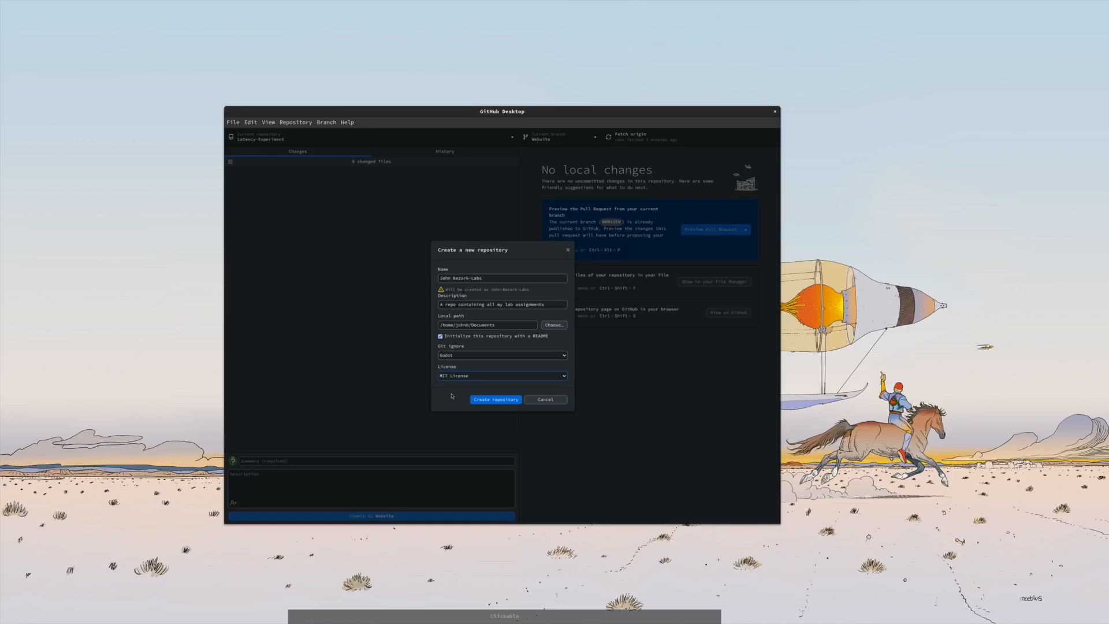
click(488, 400)
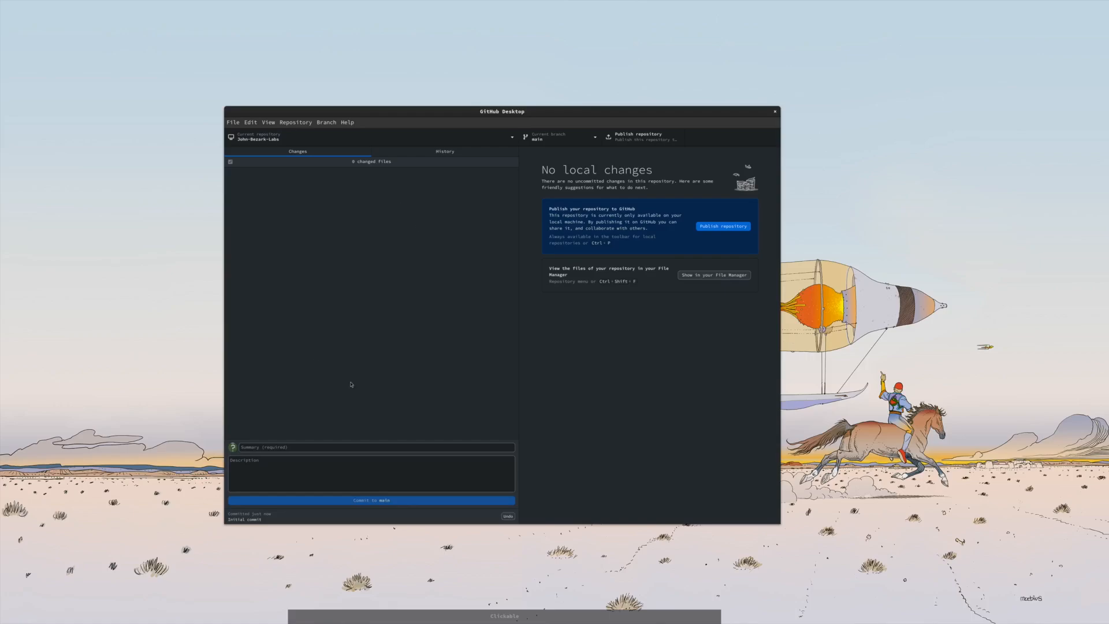
Show the new repository's files in the file manager and retrace its location from Home through Documents.
click(725, 278)
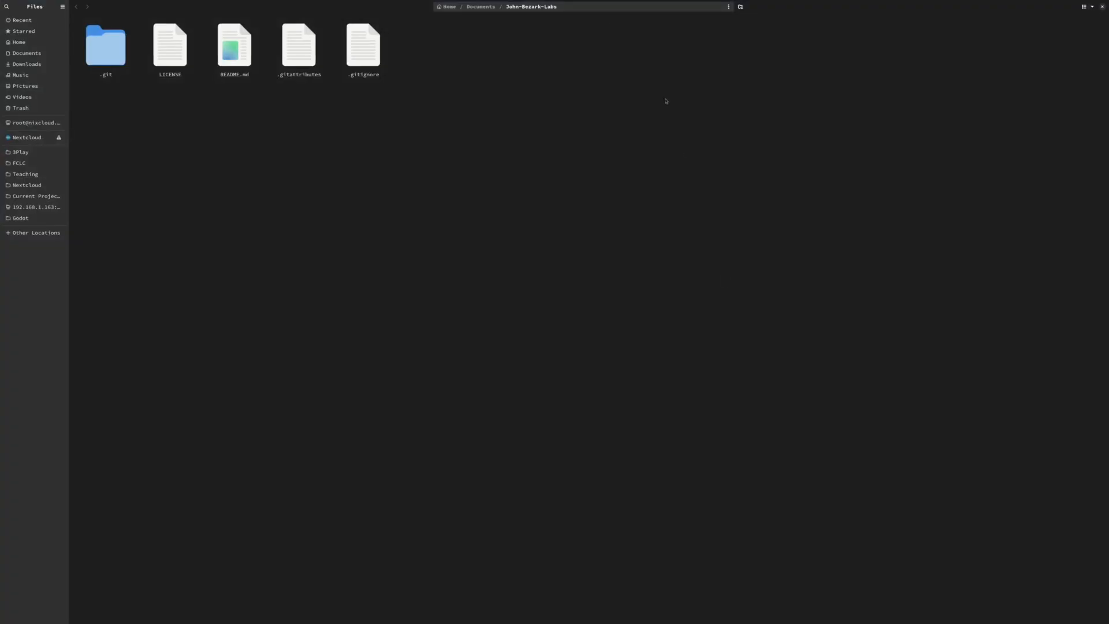
click(450, 7)
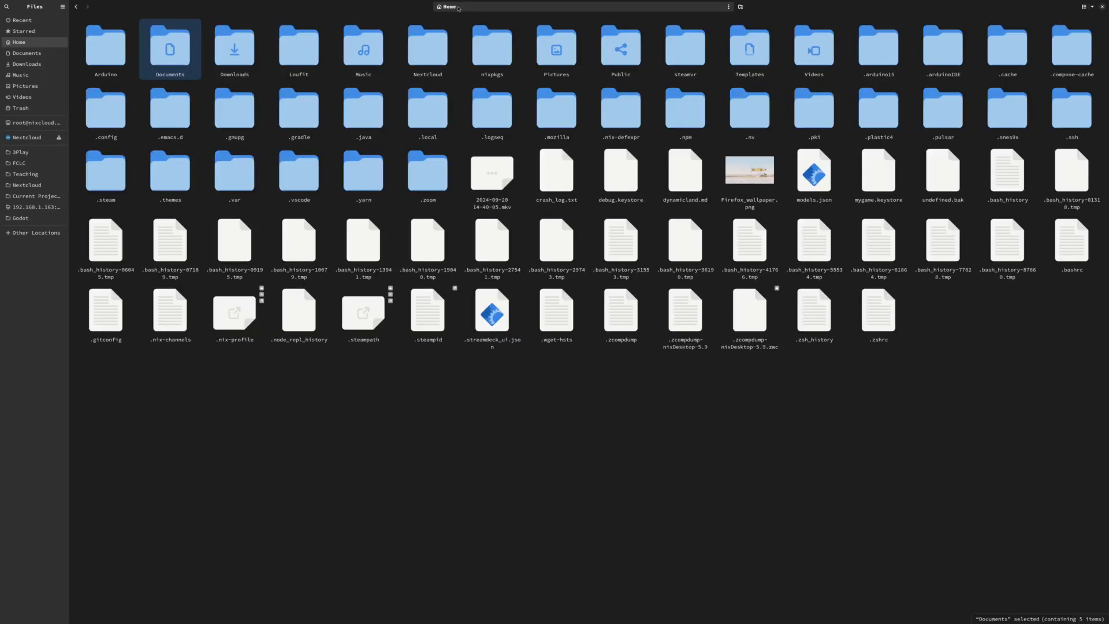
double_click(163, 43)
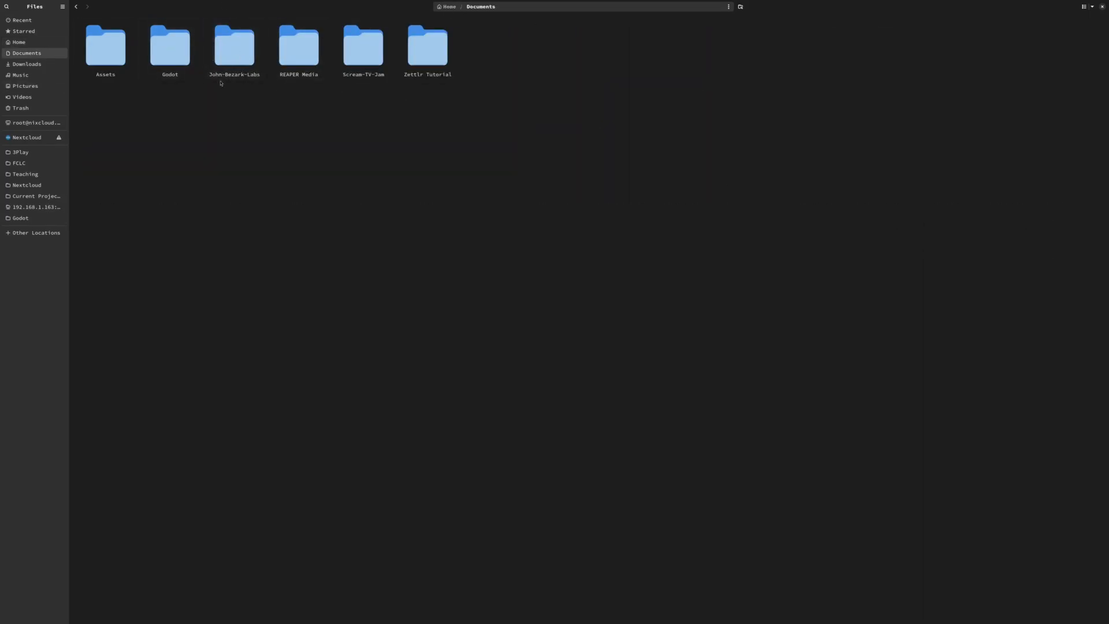
double_click(240, 40)
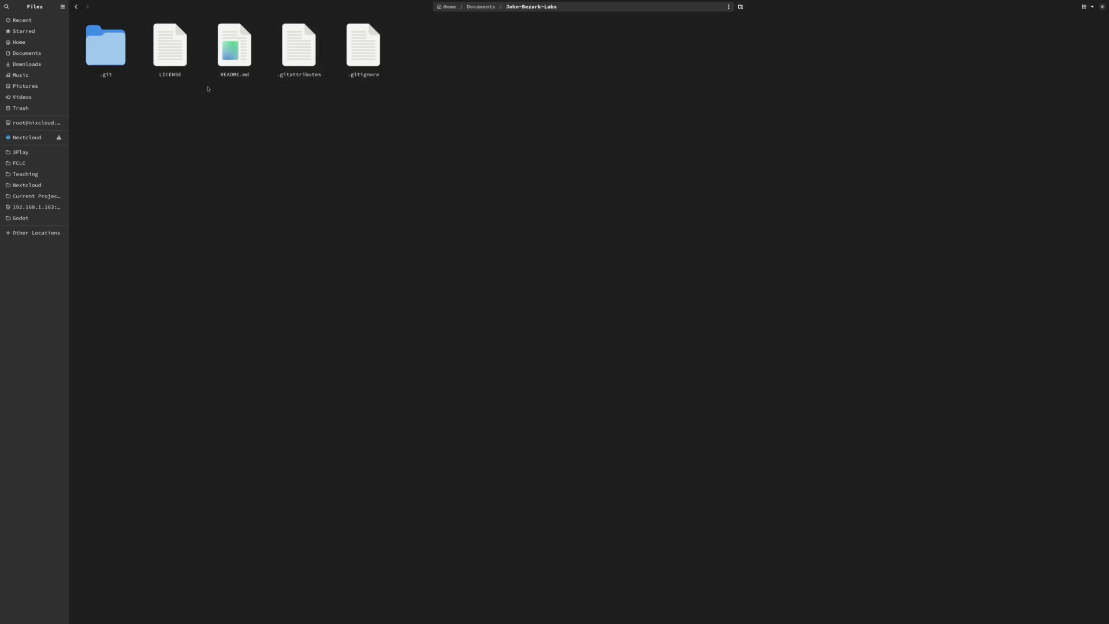
Open the repository's LICENSE file to view its text, and close it again.
click(172, 58)
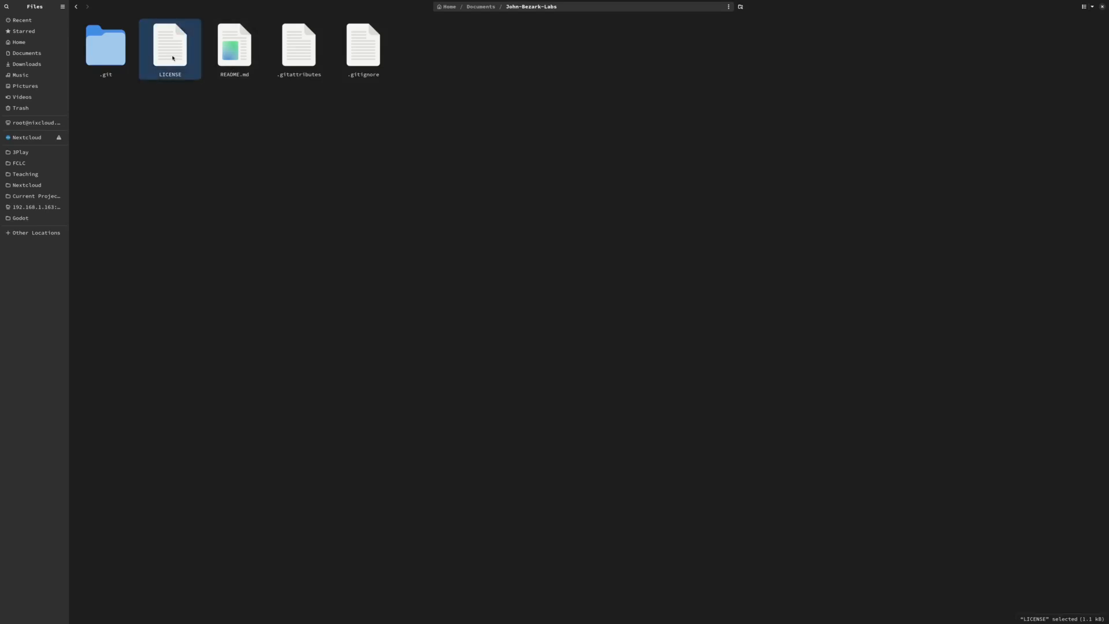
double_click(173, 58)
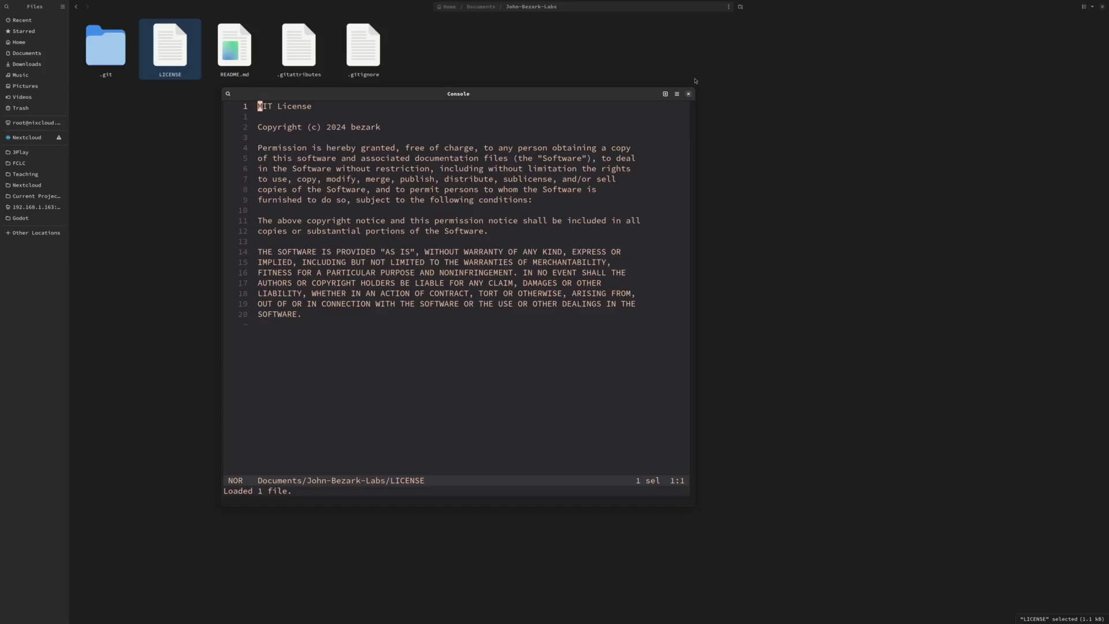
key(alt+F4)
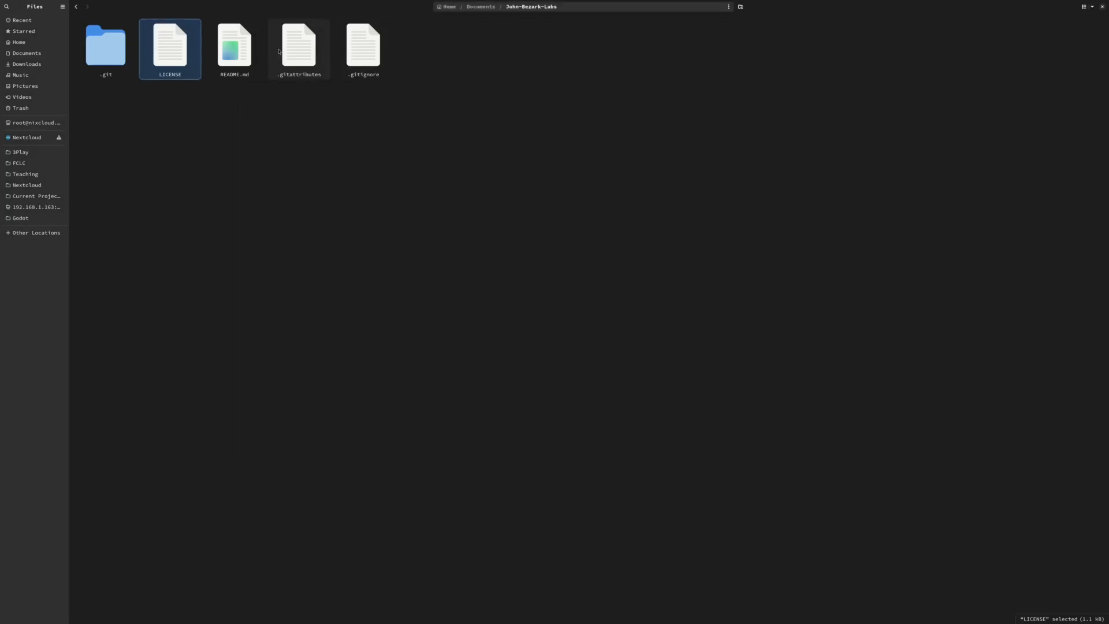
Open the repository's README.md to view its contents, and close the editor window.
click(235, 49)
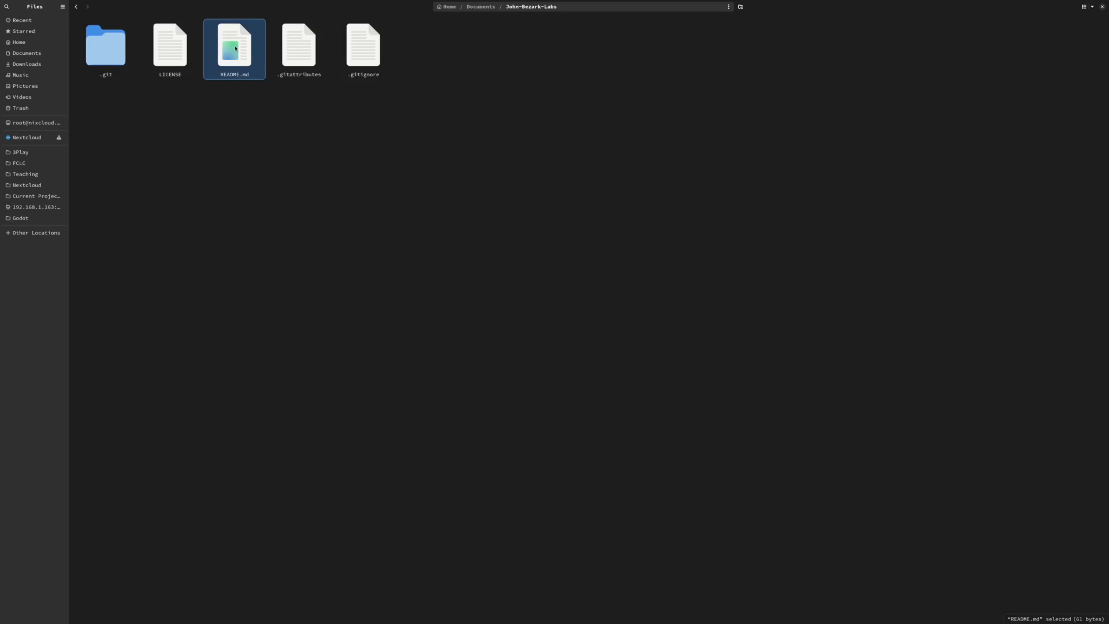
double_click(235, 49)
drag(254, 24, 546, 120)
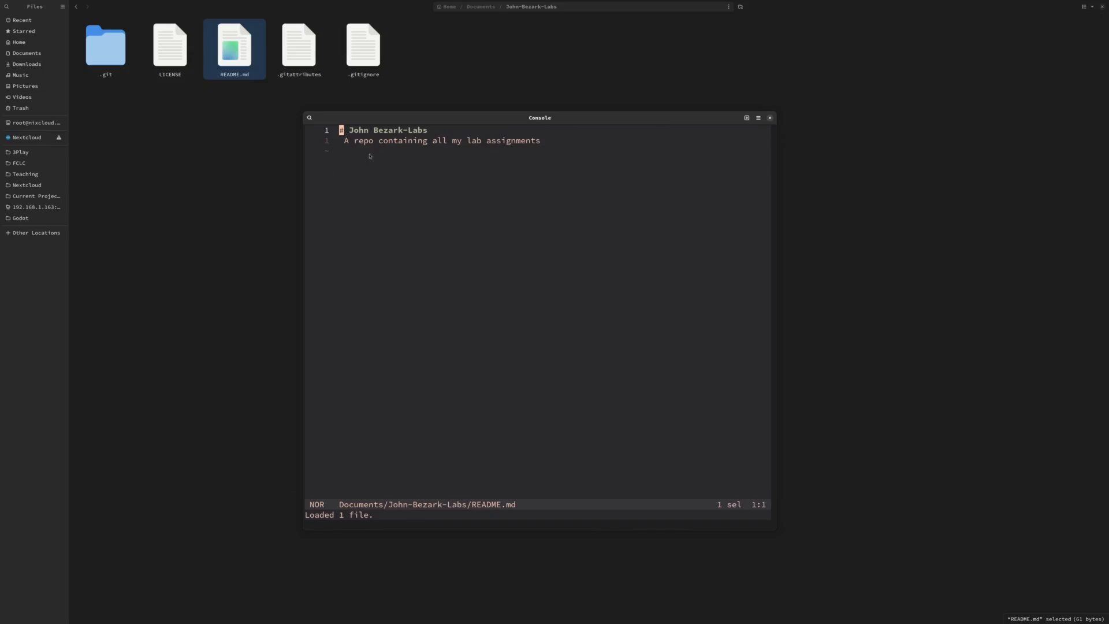
click(544, 144)
key(alt+F4)
key(Tab)
key(Return)
Switch back to GitHub Desktop and publish the labs repository to GitHub.com with the code not kept private.
key(alt+Tab)
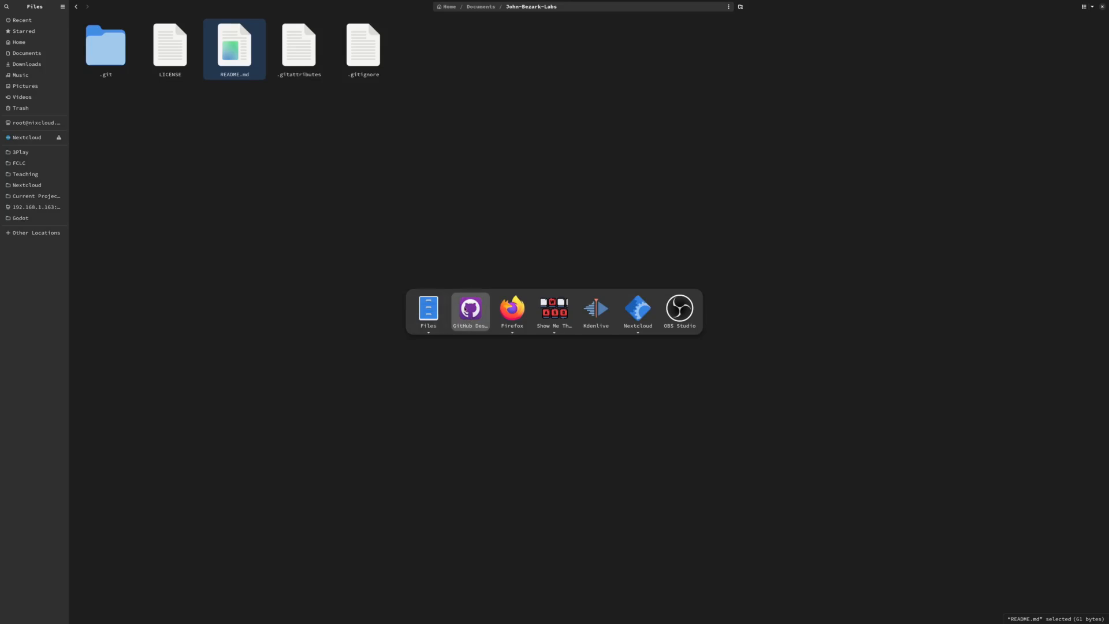
click(465, 308)
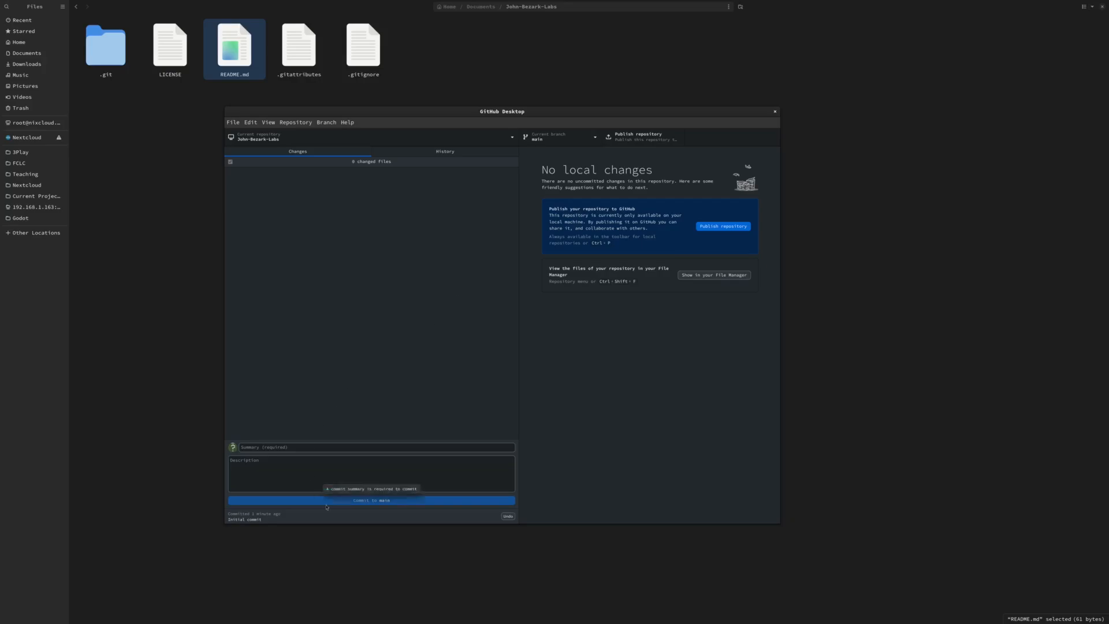
drag(317, 114, 440, 128)
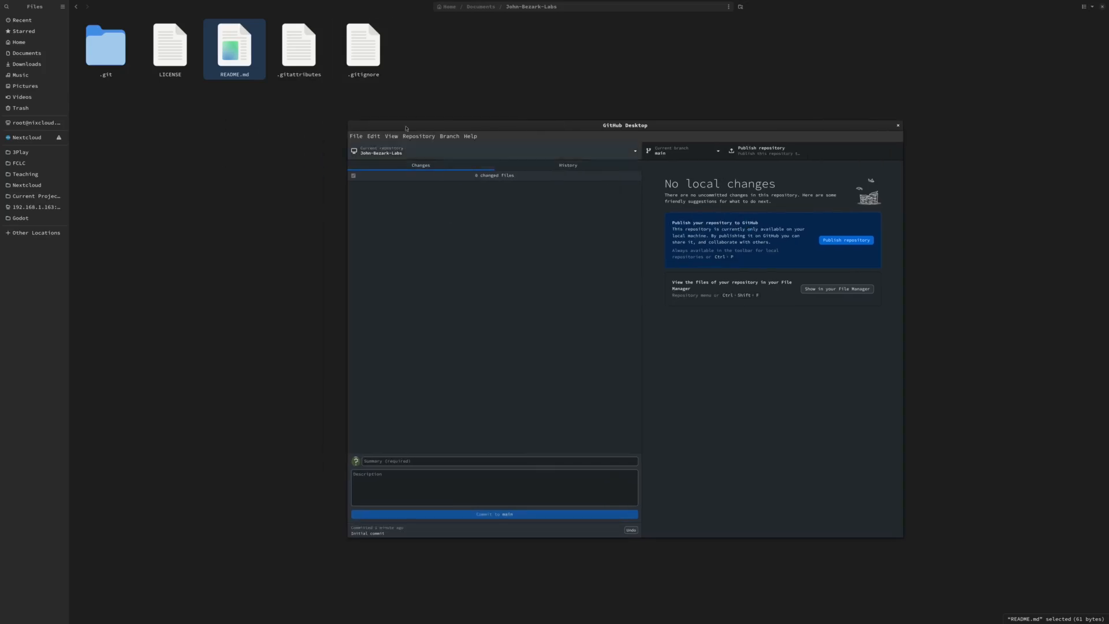
drag(589, 126, 443, 138)
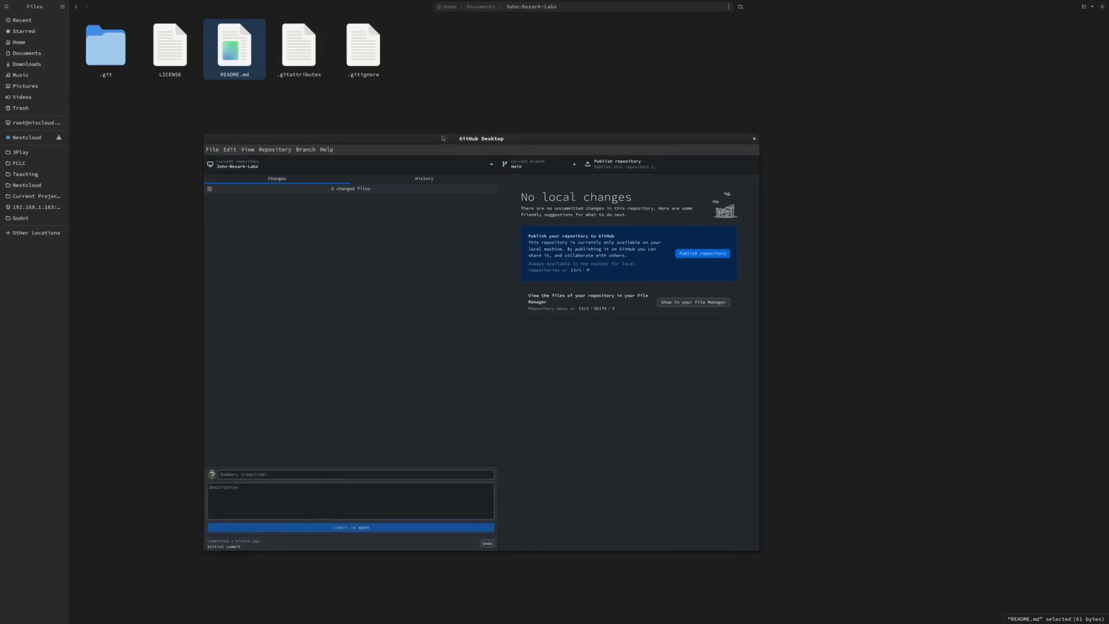
click(703, 253)
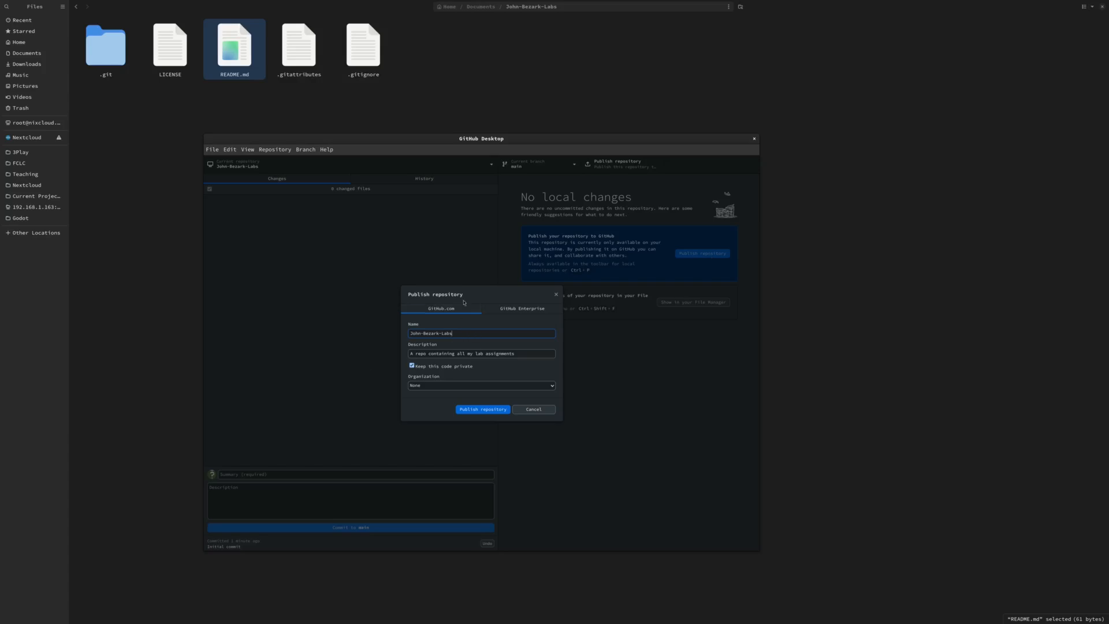
drag(509, 135, 544, 68)
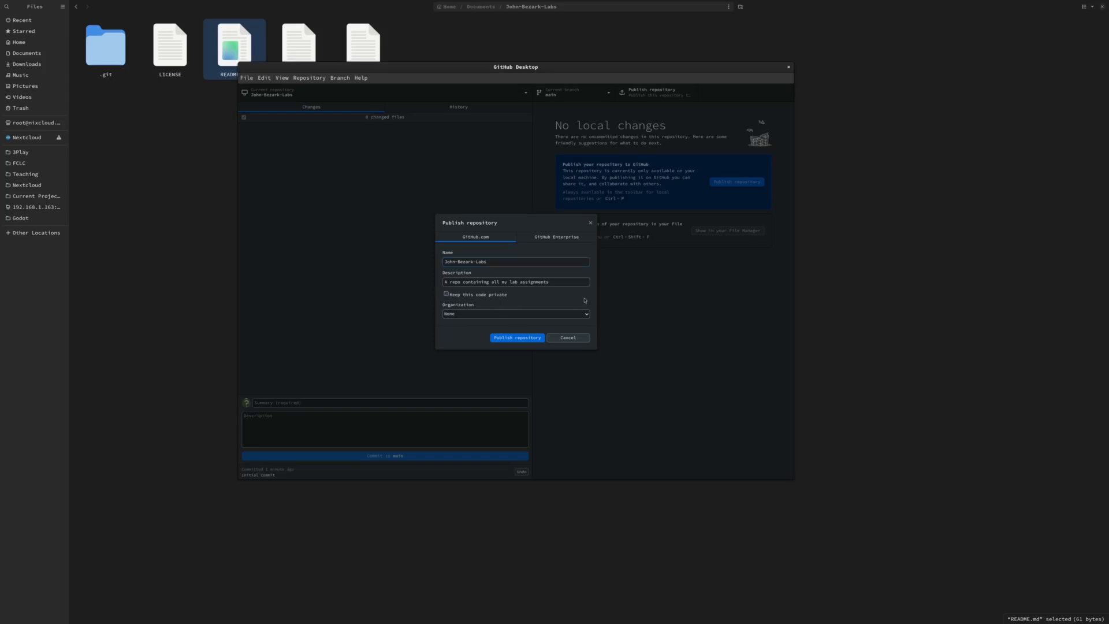
click(514, 338)
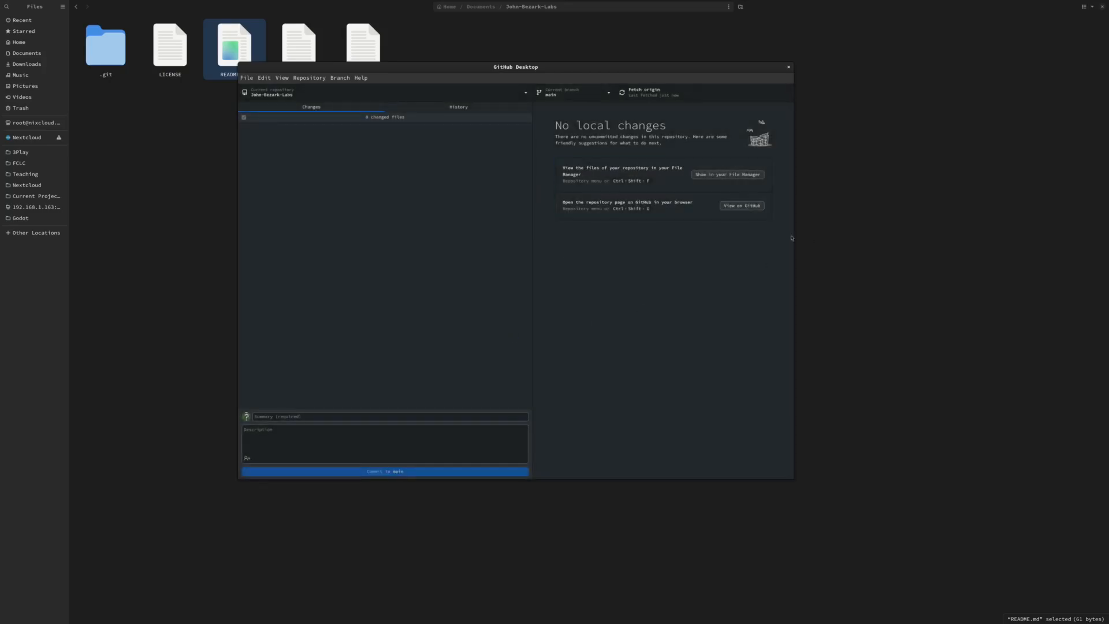
View the published repository's page on GitHub in the browser, and return to the local repository folder in Files.
click(734, 207)
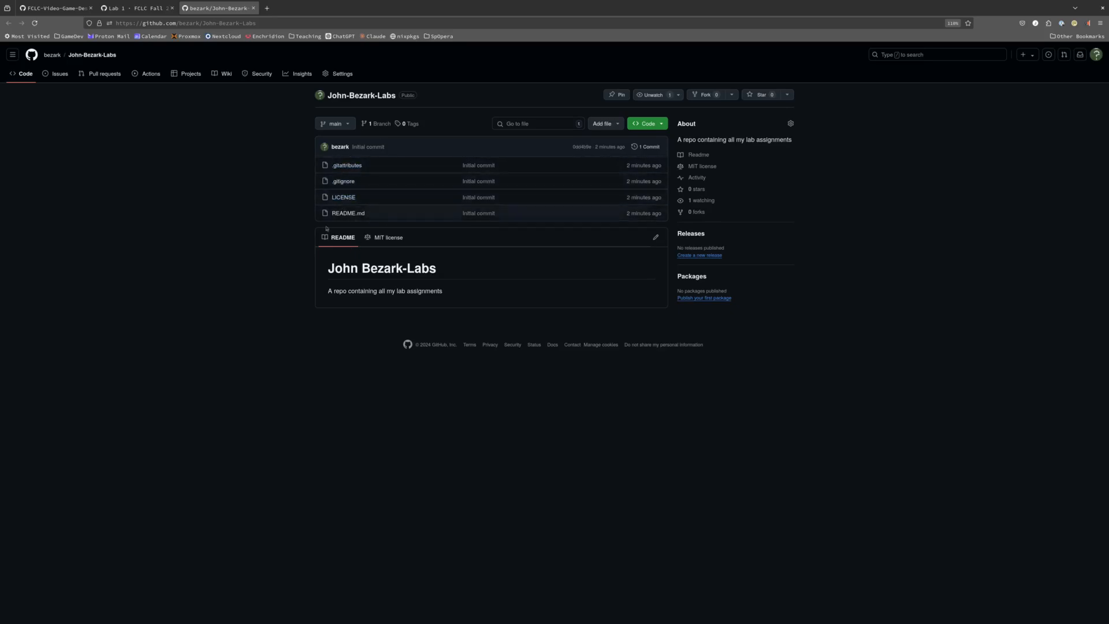
key(alt+Tab)
key(alt+Tab)
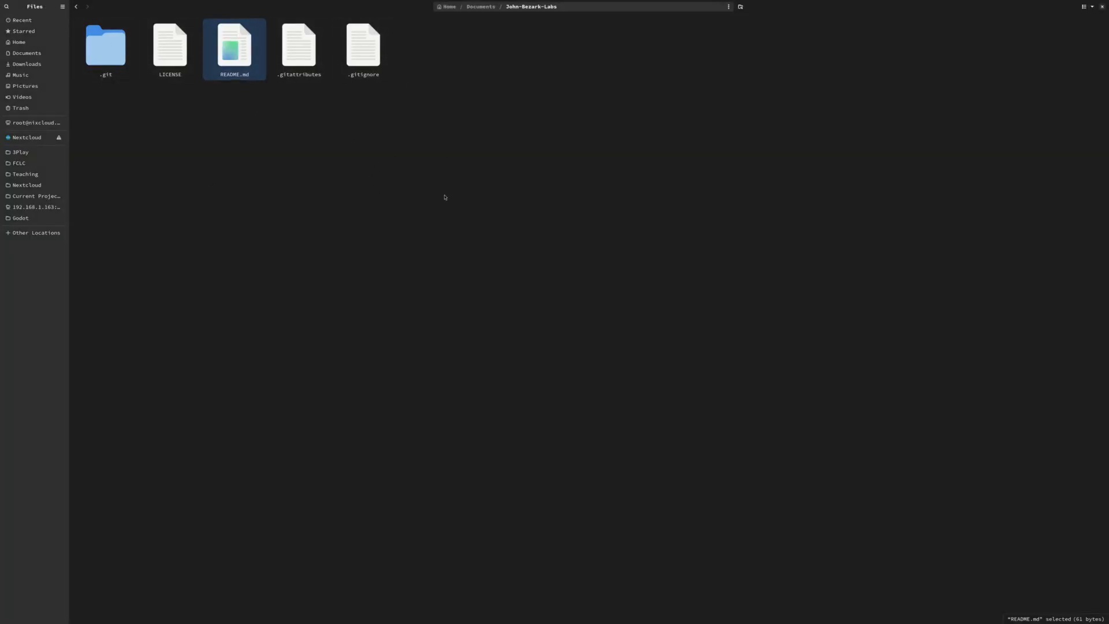
Switch to the browser and open the FCLC-Video-Game-Design repository from the repository owner's profile.
key(alt+Tab)
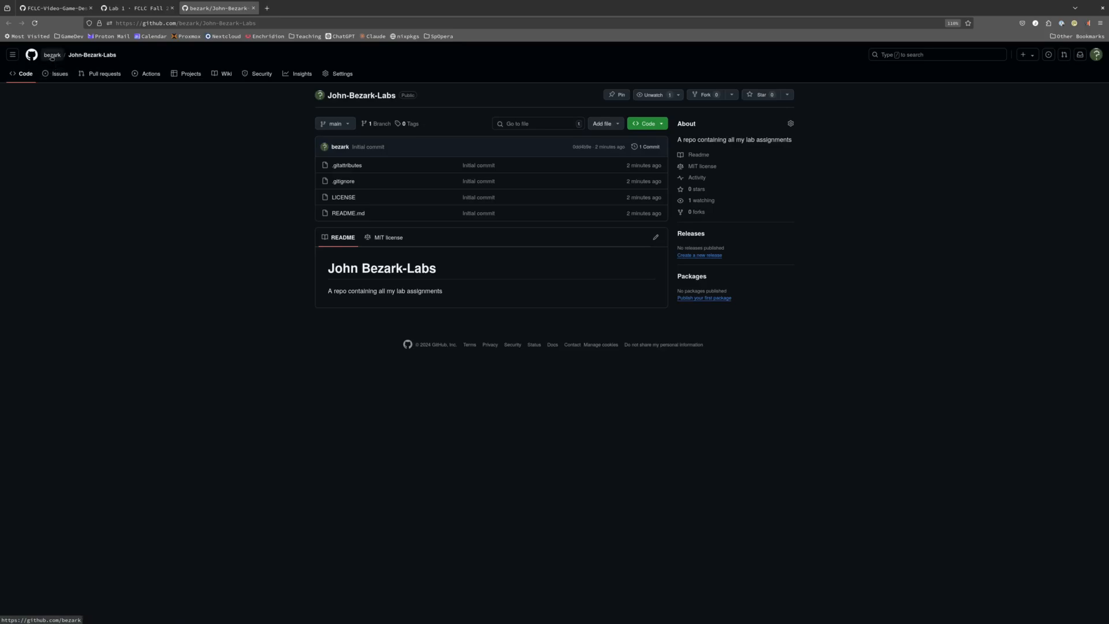
mouse_move(52, 57)
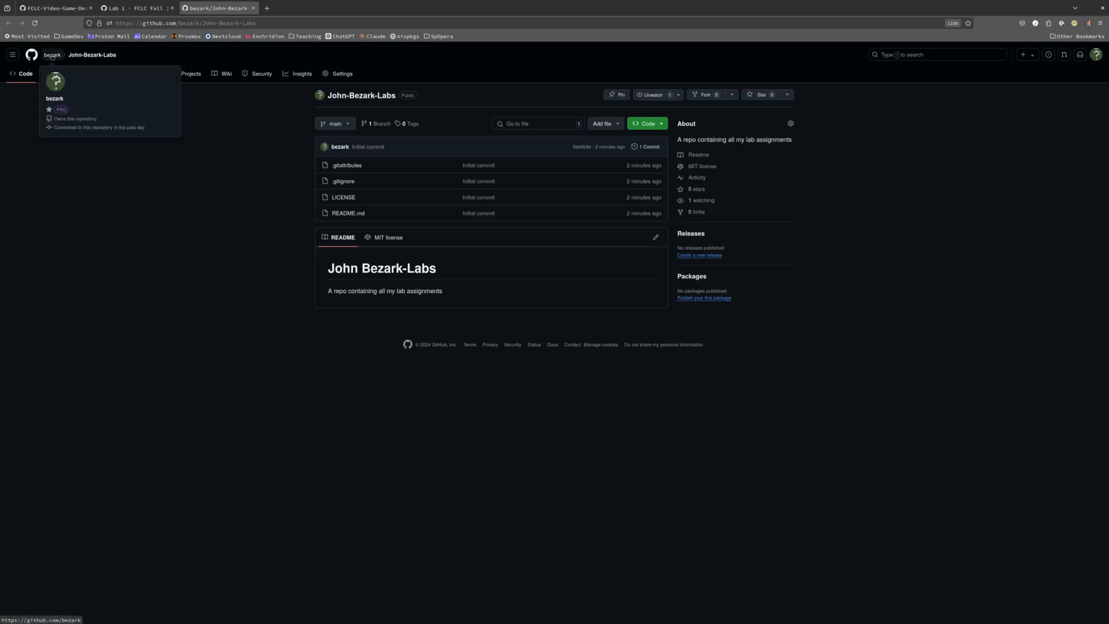
click(52, 55)
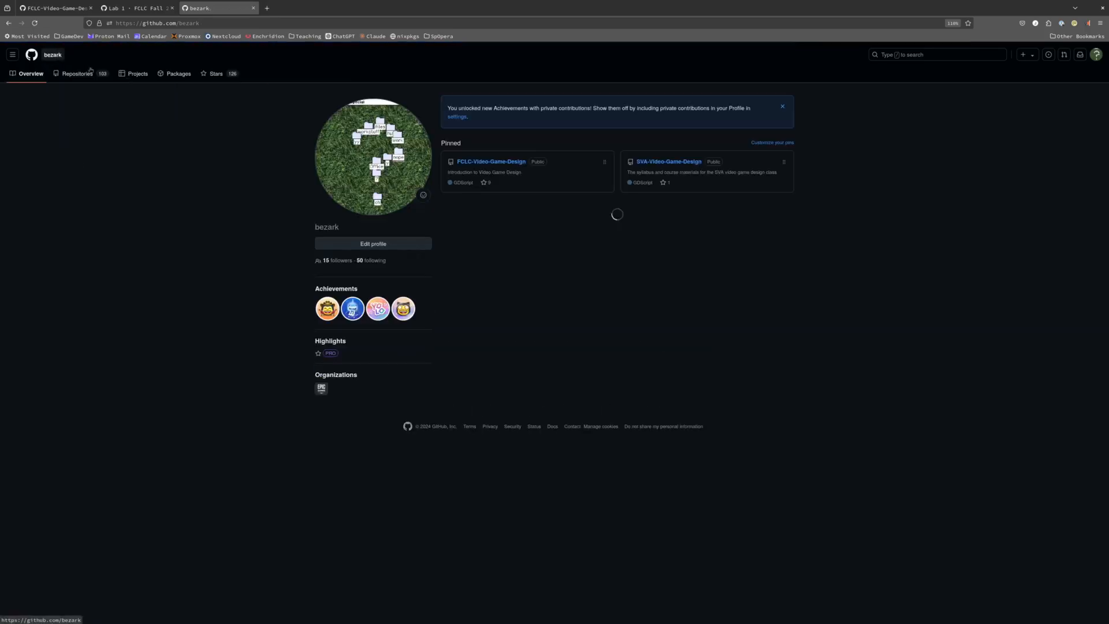
click(492, 163)
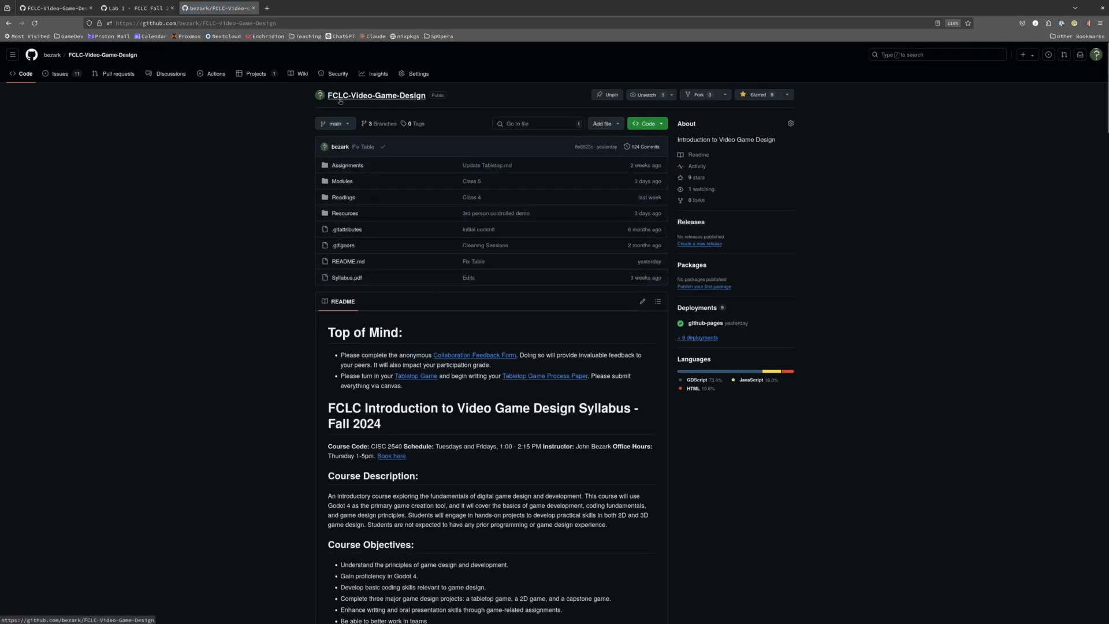
key(alt+Left)
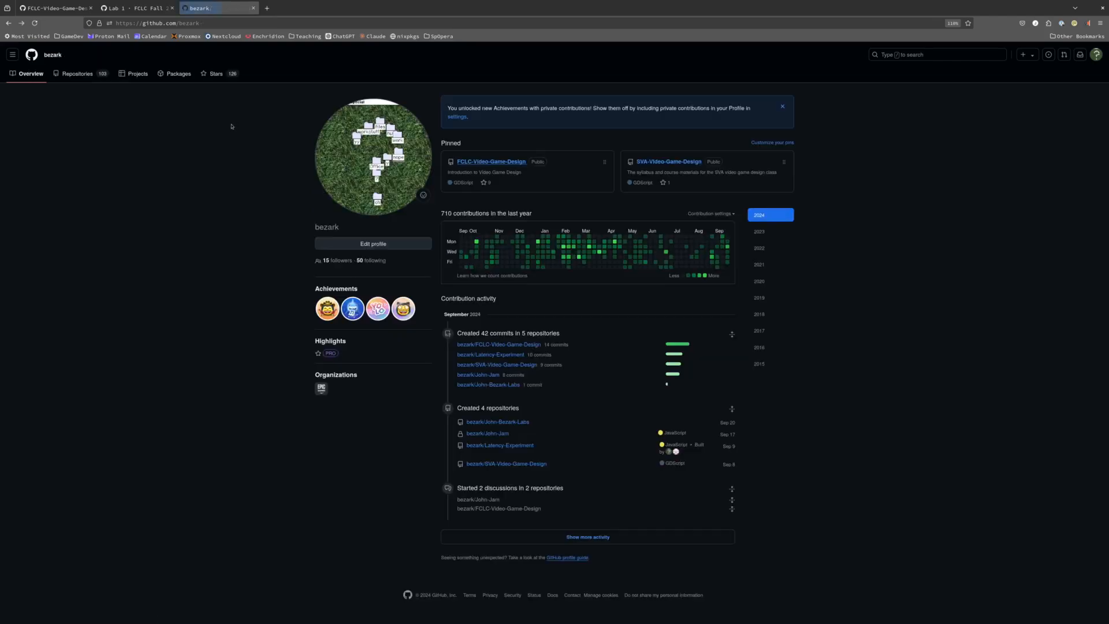
click(475, 161)
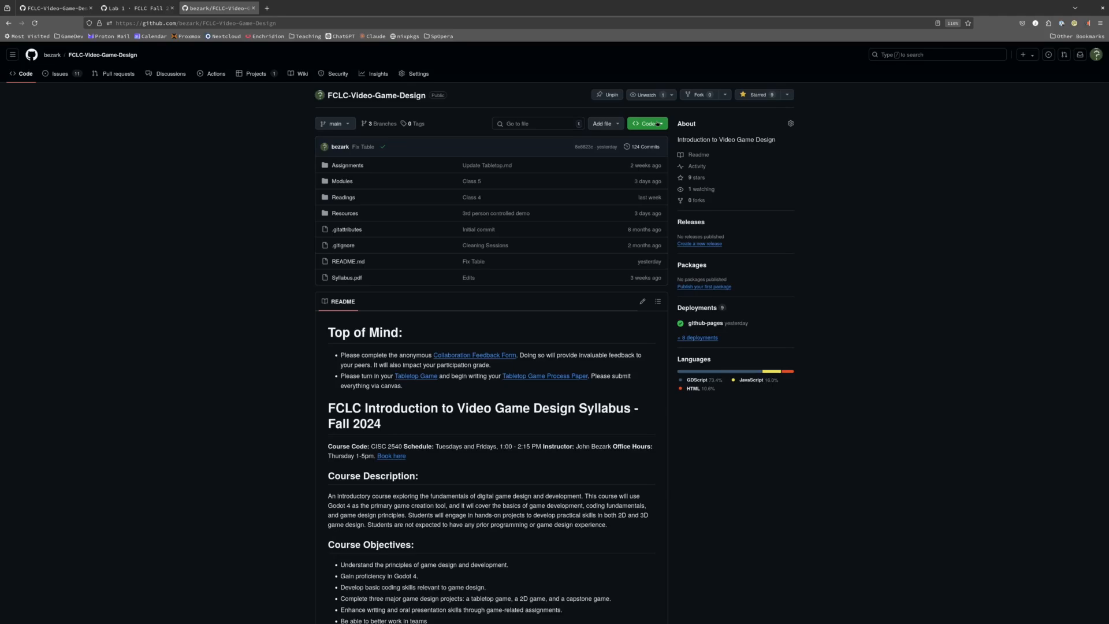
Download the FCLC-Video-Game-Design repository as a ZIP, and view its Resources folder on GitHub before returning to the repository page.
click(658, 124)
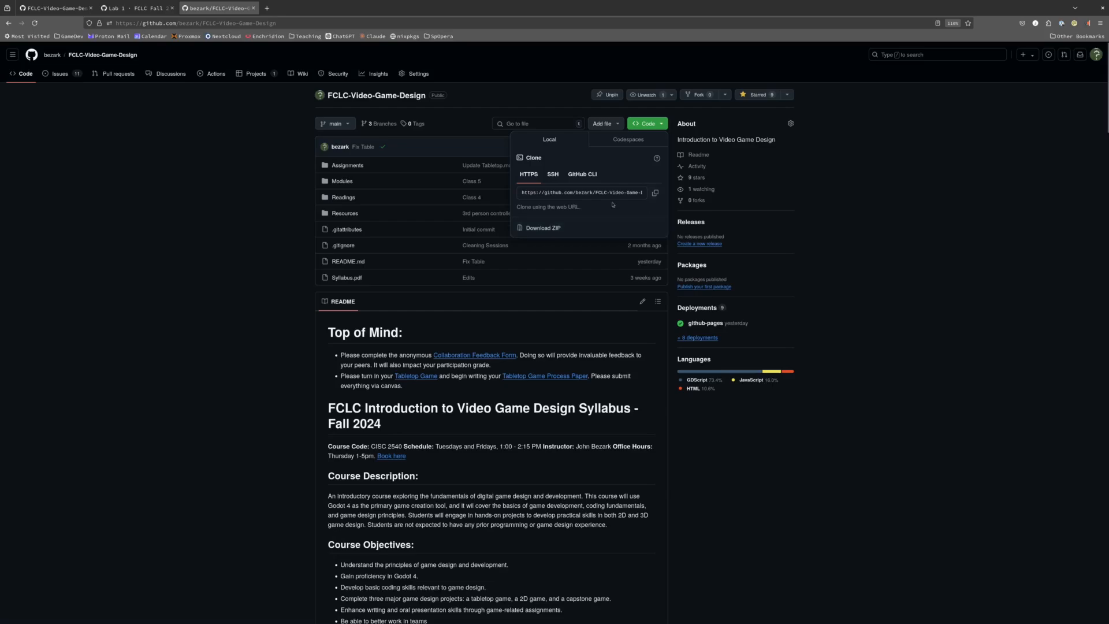
click(549, 230)
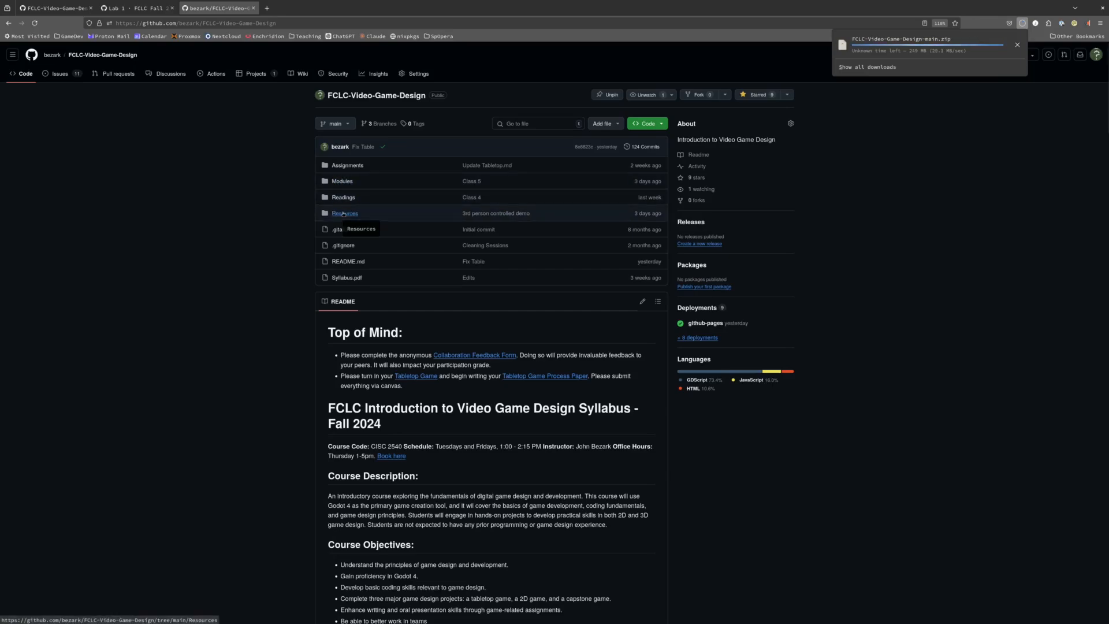
click(343, 214)
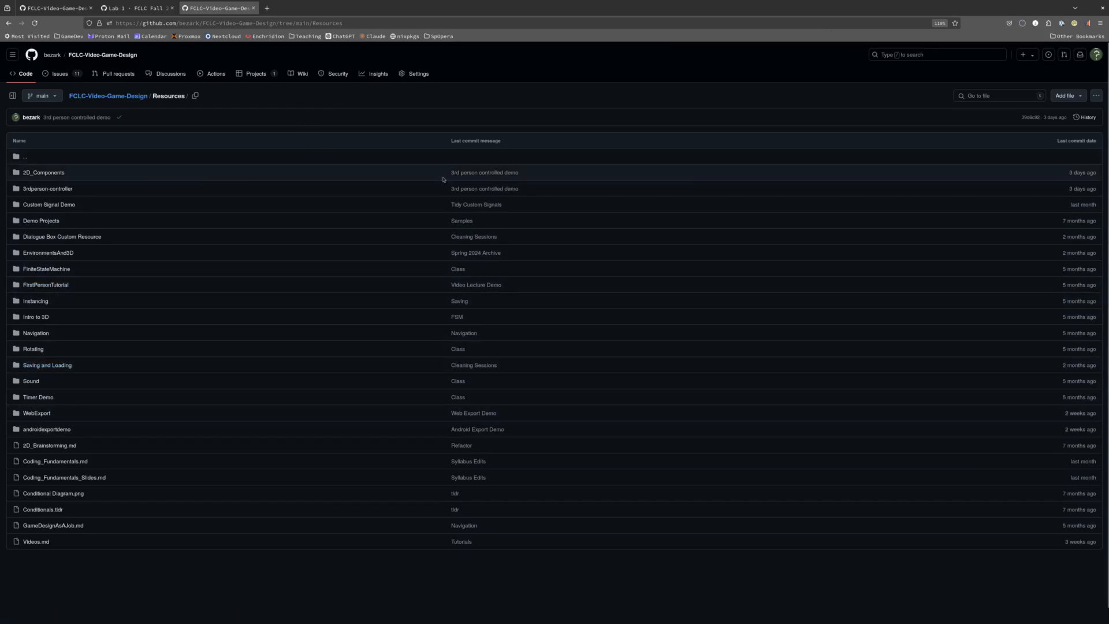
key(alt+Left)
Open the downloaded FCLC-Video-Game-Design-main.zip and view the contents of its FCLC-Video-Game-Design-main folder.
click(1023, 23)
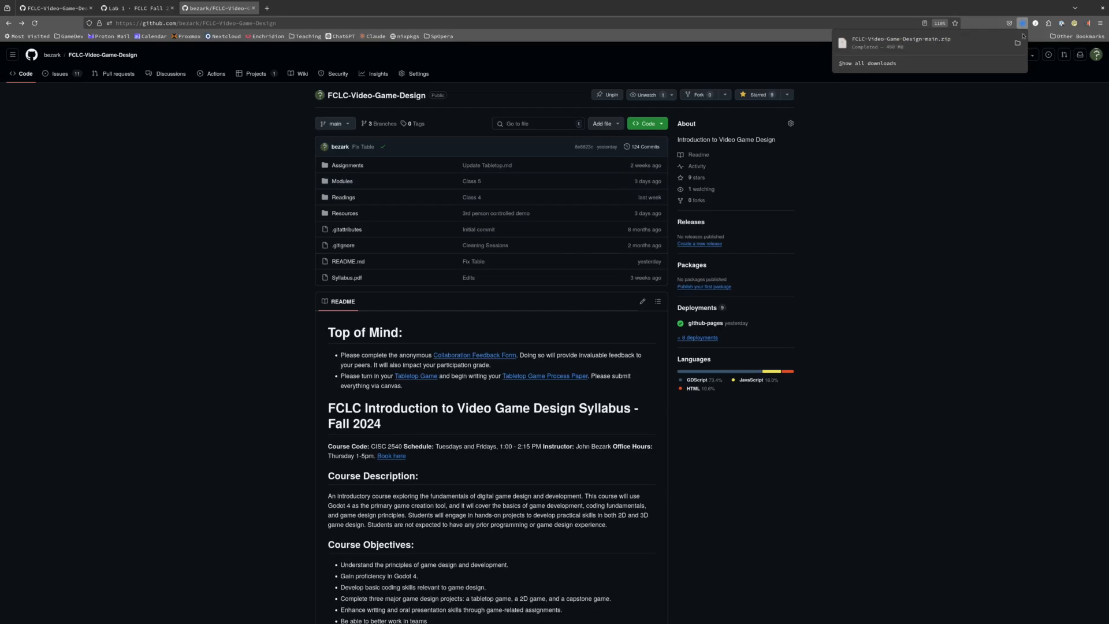
click(922, 48)
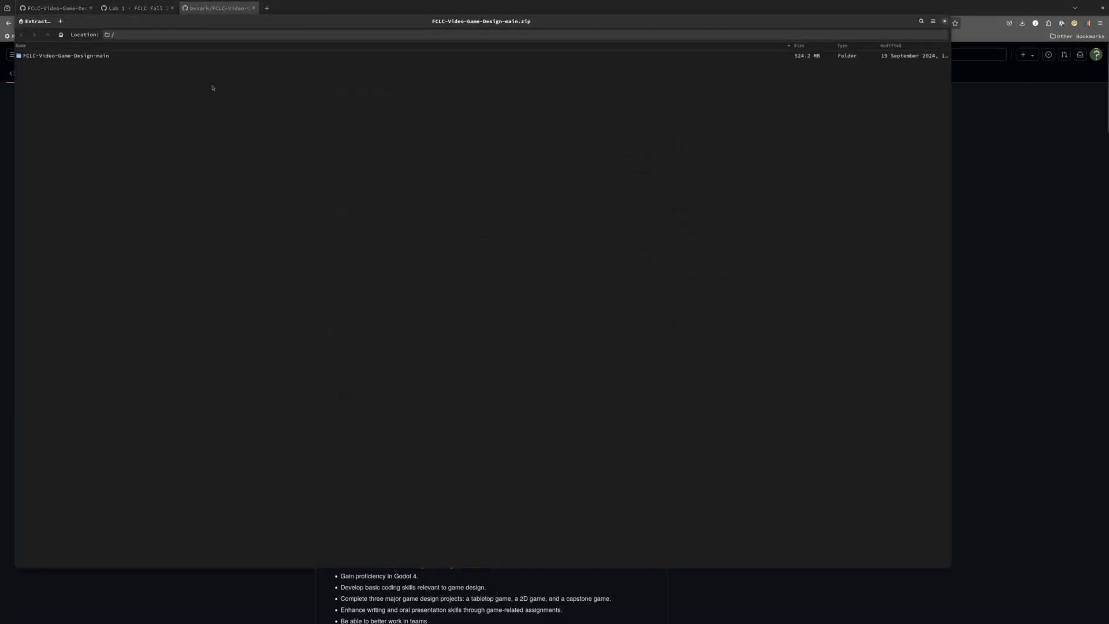
double_click(30, 56)
drag(117, 22, 324, 139)
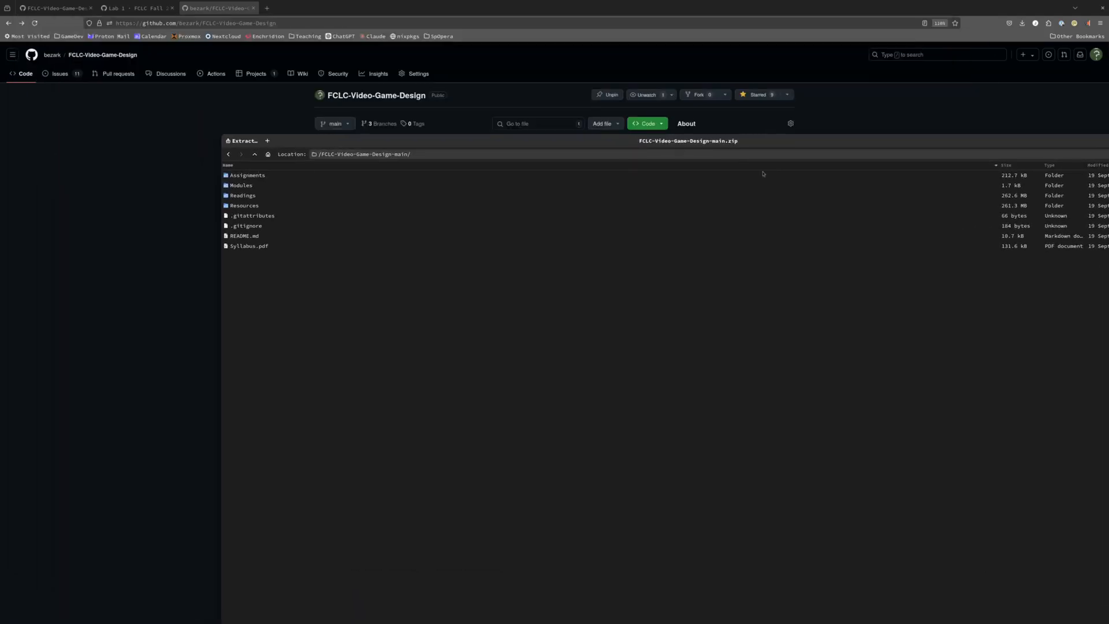
key(space)
key(Escape)
drag(331, 144, 216, 99)
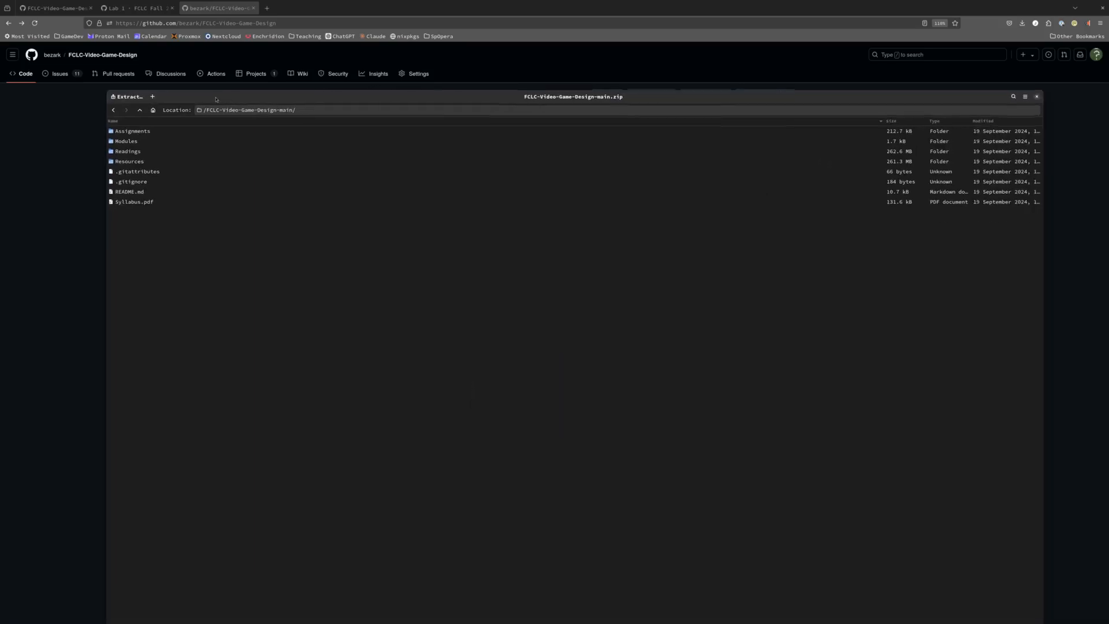
Extract all files from the archive into Downloads with the directory structure kept, and show the extracted files.
click(127, 96)
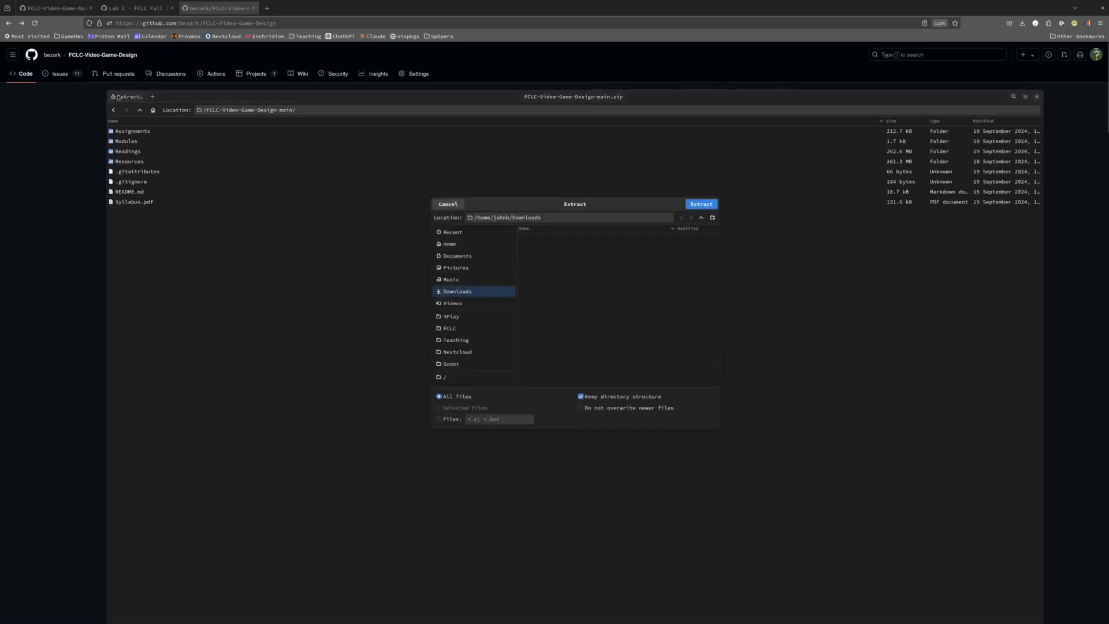
click(701, 204)
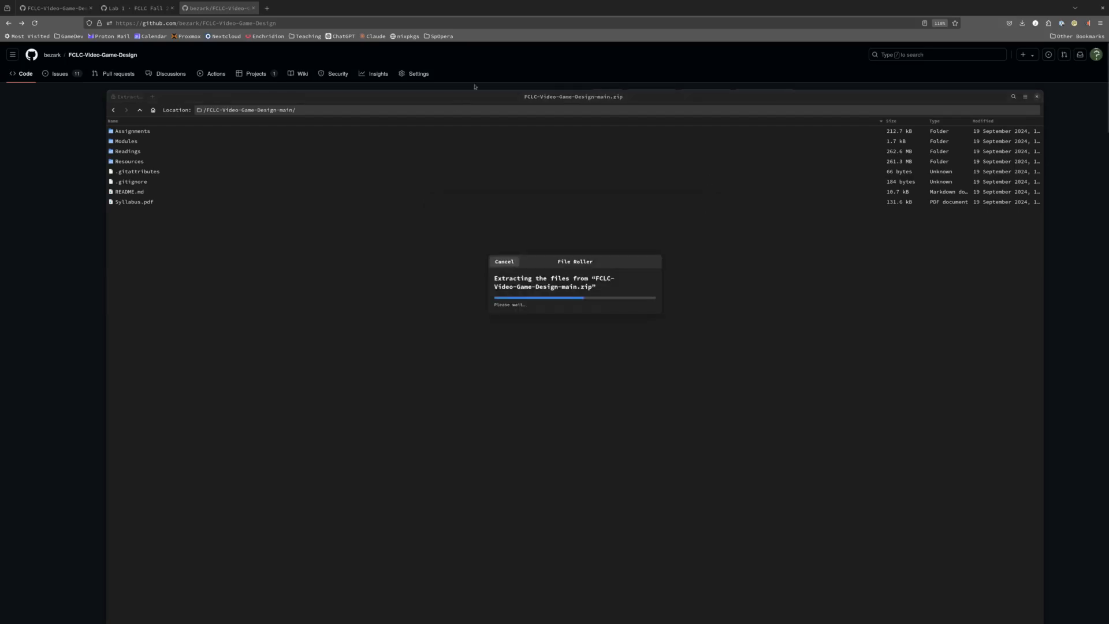
click(607, 291)
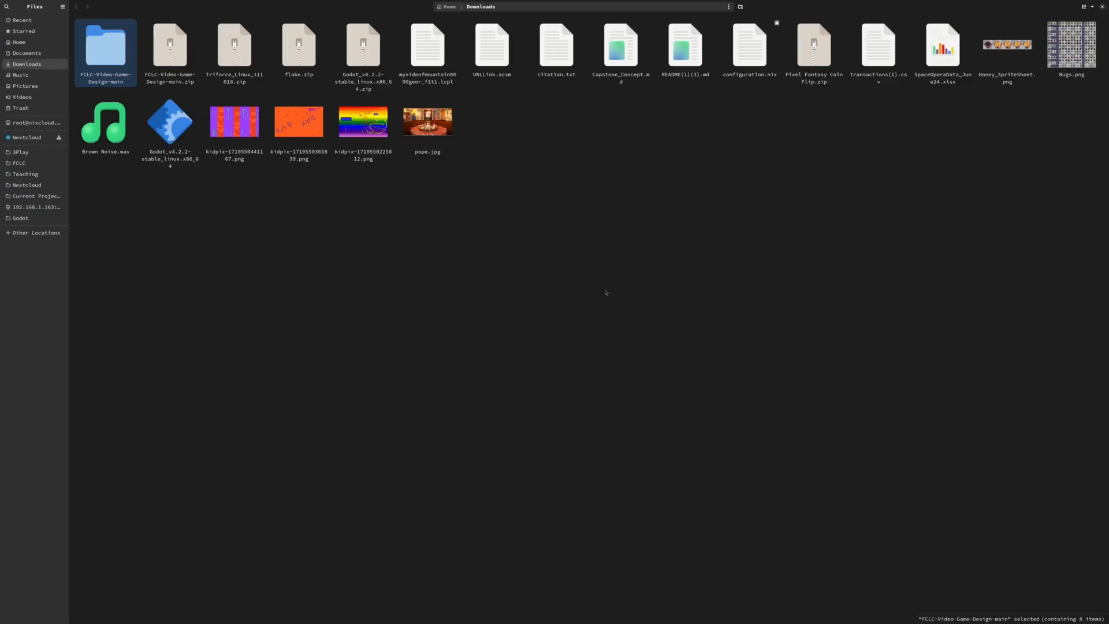
Open the extracted FCLC-Video-Game-Design-main folder, read through its README.md, and close the text window.
double_click(106, 51)
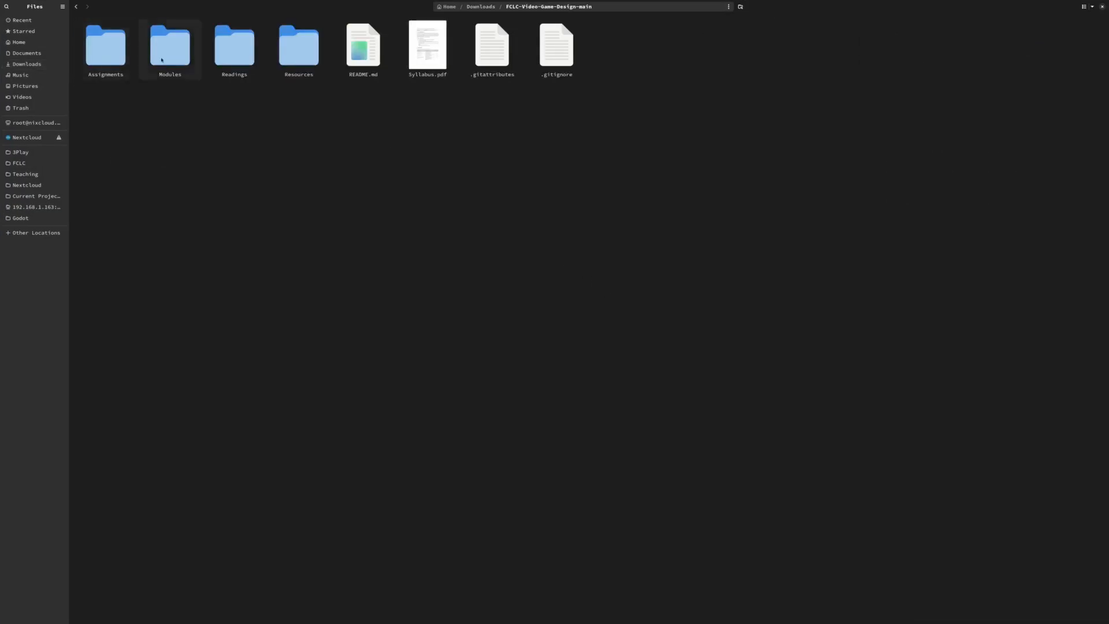
double_click(370, 48)
scroll(211, 179, down, 15)
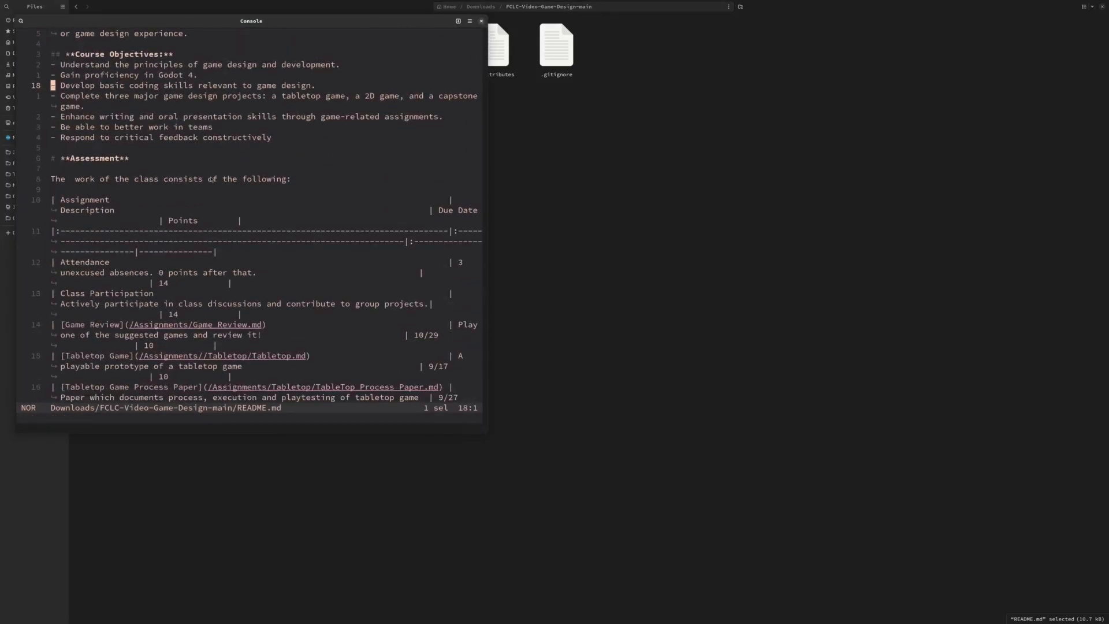
scroll(210, 179, down, 13)
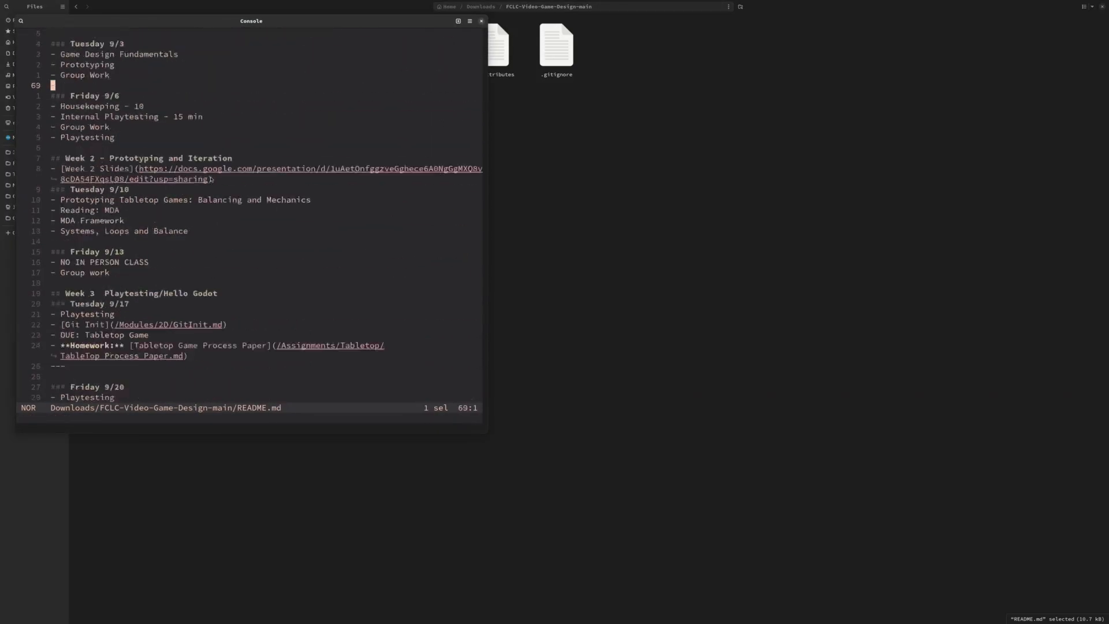
scroll(211, 179, up, 15)
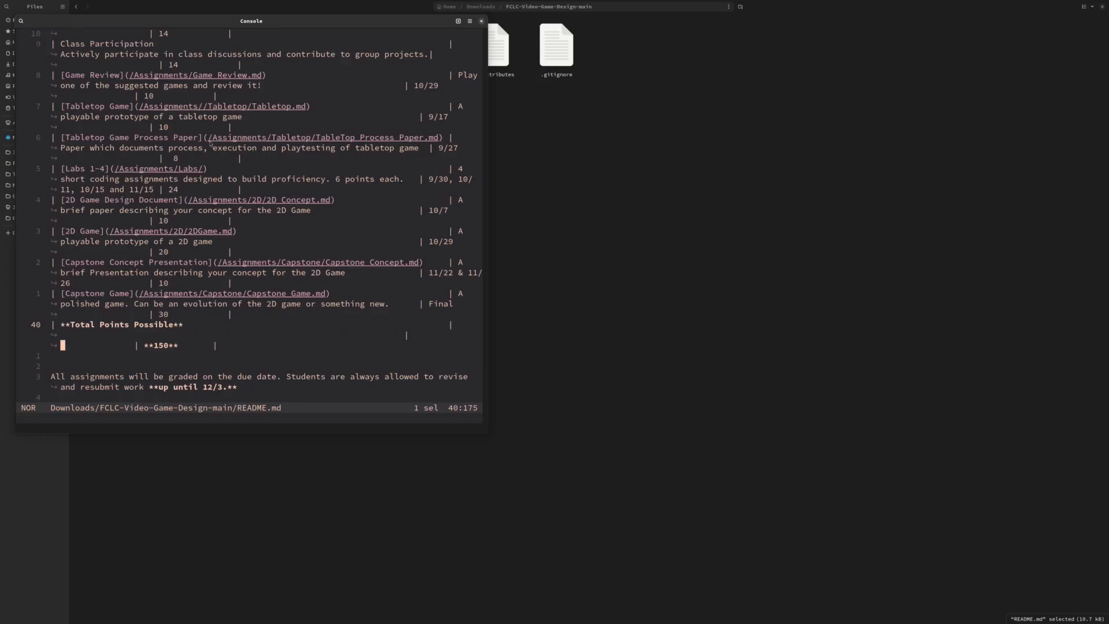
click(482, 21)
click(292, 198)
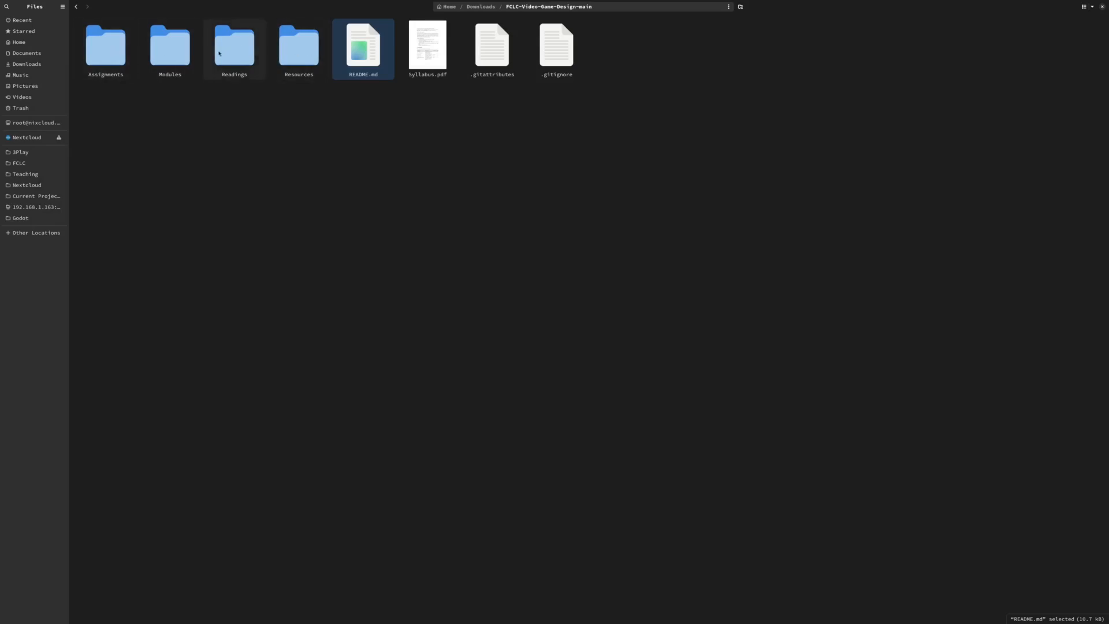
Look through the Demo Projects folder and its Platformer project inside Resources, and return to the Resources folder.
double_click(302, 51)
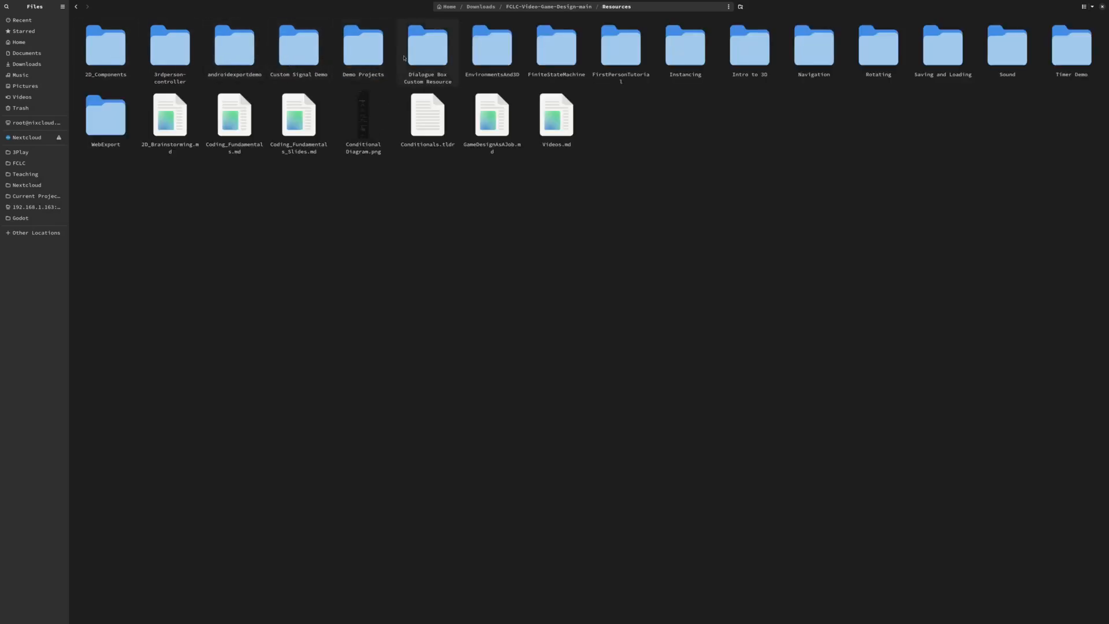
click(369, 56)
double_click(370, 56)
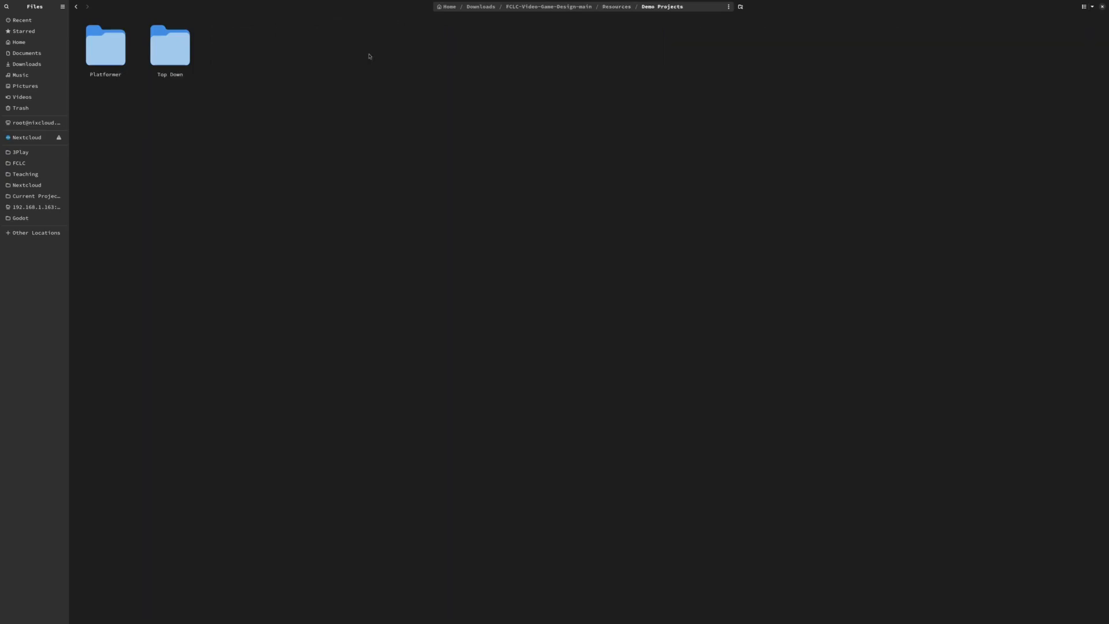
double_click(102, 47)
key(alt+Left)
key(alt+Left)
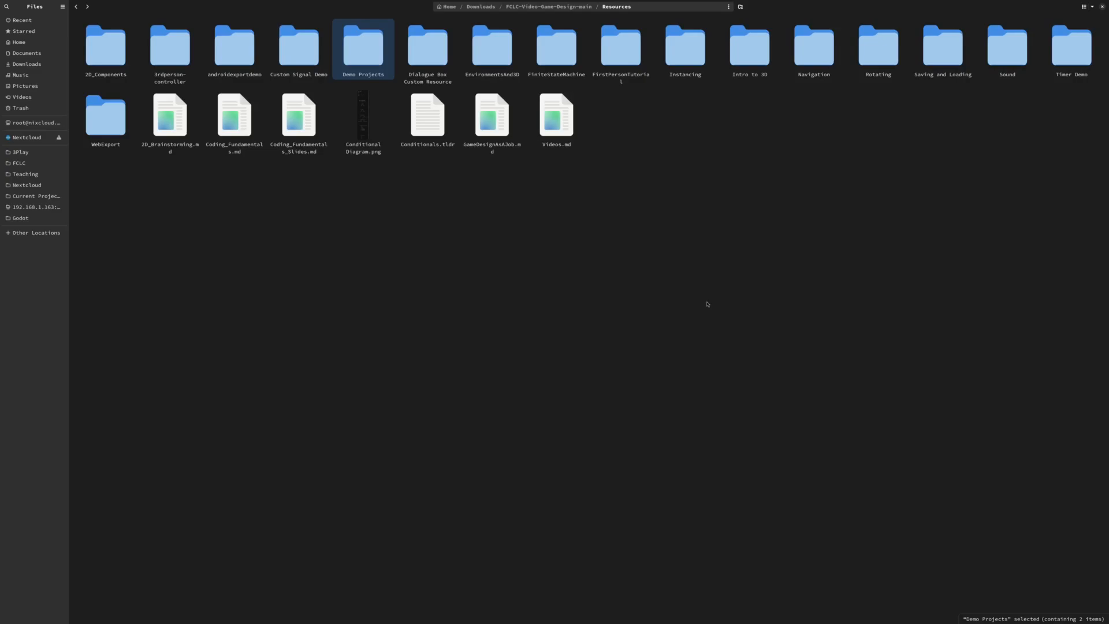
Close the file manager and the archive window to return to the repository page in the browser.
key(super)
key(super)
key(alt+F4)
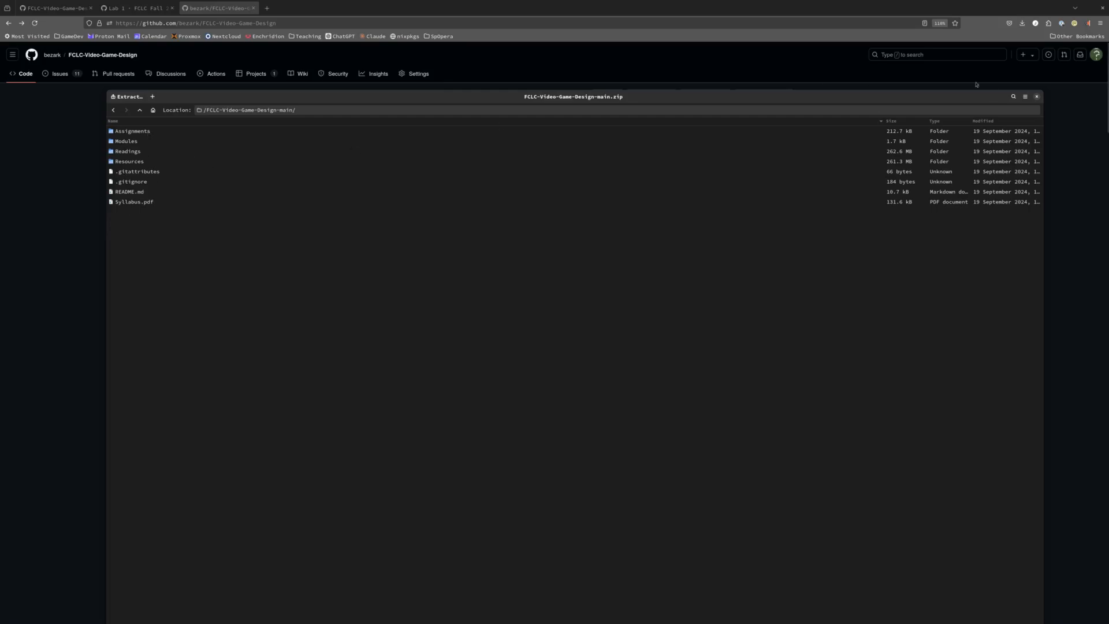
click(1039, 98)
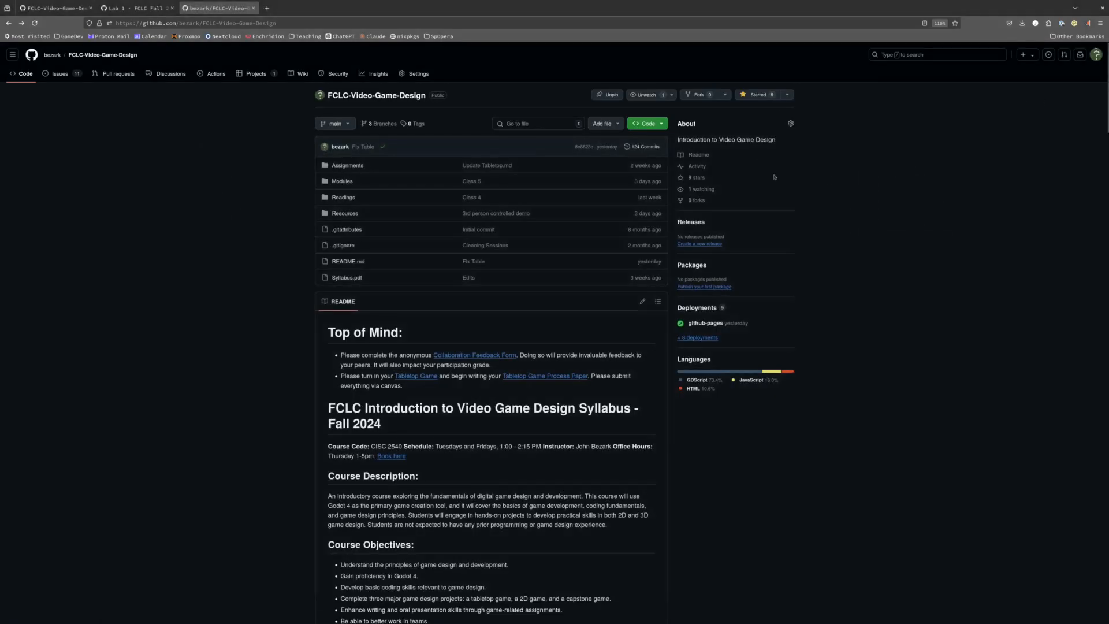
Copy the FCLC-Video-Game-Design repository's HTTPS clone URL and switch to GitHub Desktop.
click(656, 124)
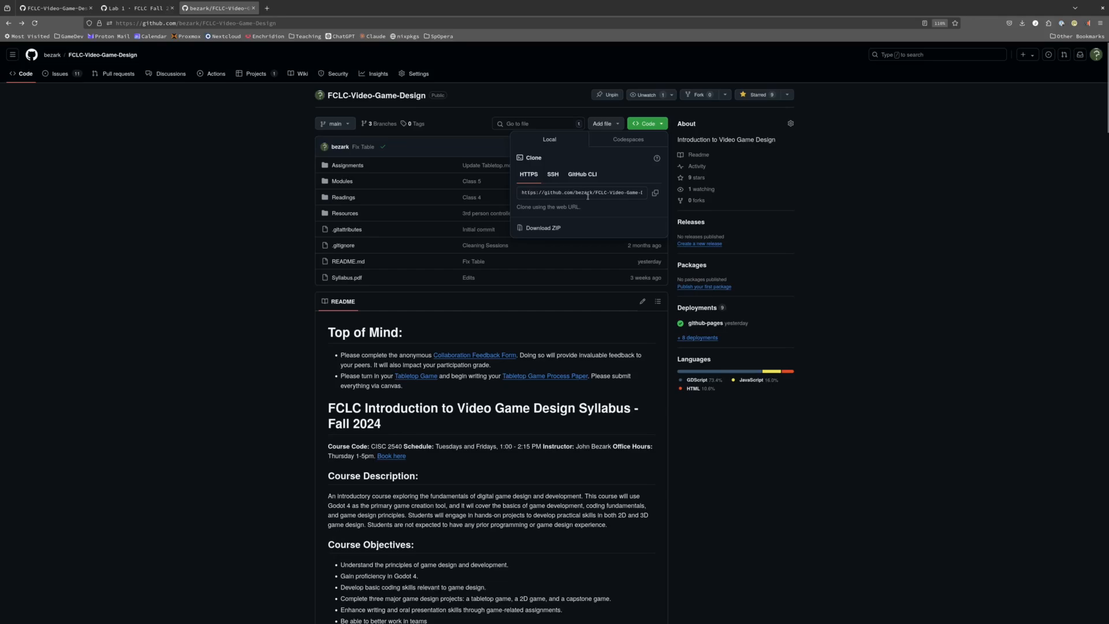
click(656, 194)
key(alt+Tab)
key(alt+Tab)
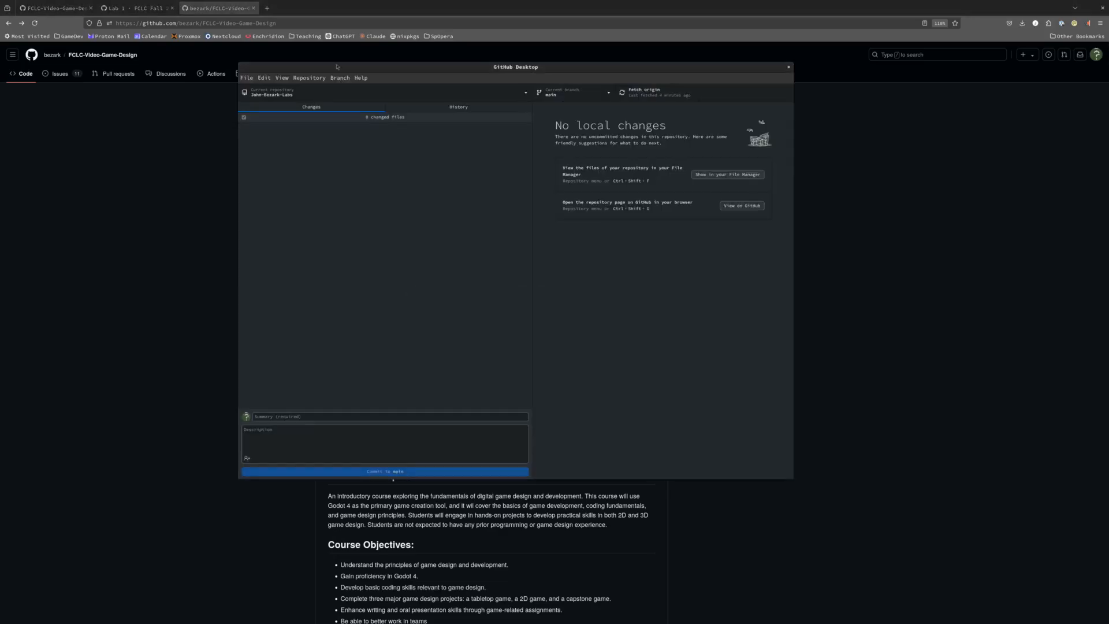
Clone the FCLC-Video-Game-Design repository from the copied URL into a FCLC-Video-Game-Design folder in Documents.
click(247, 77)
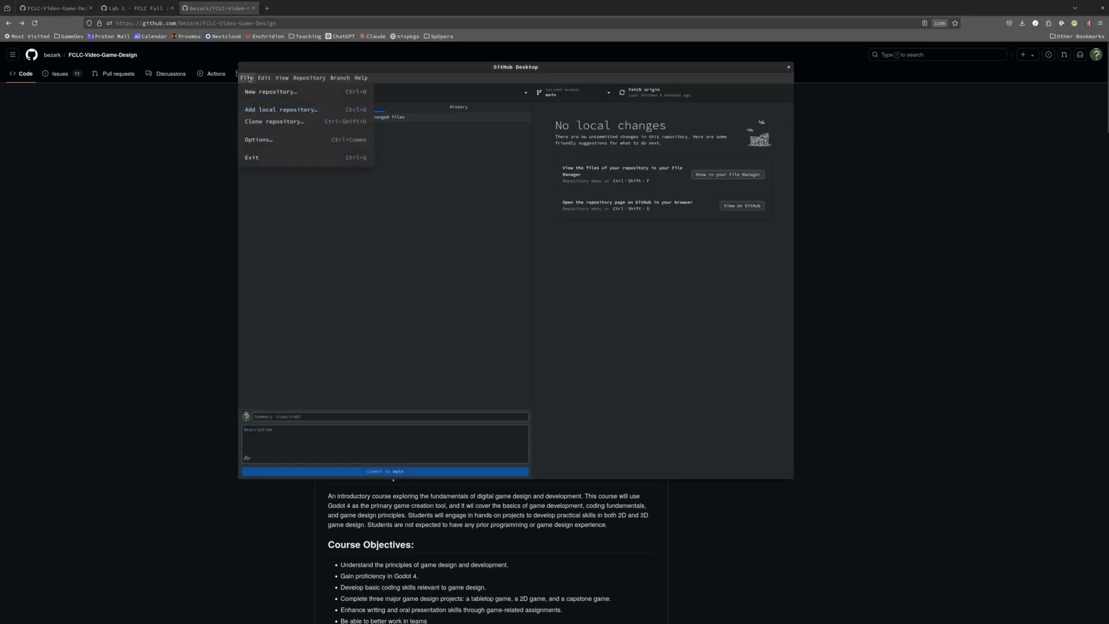
click(278, 121)
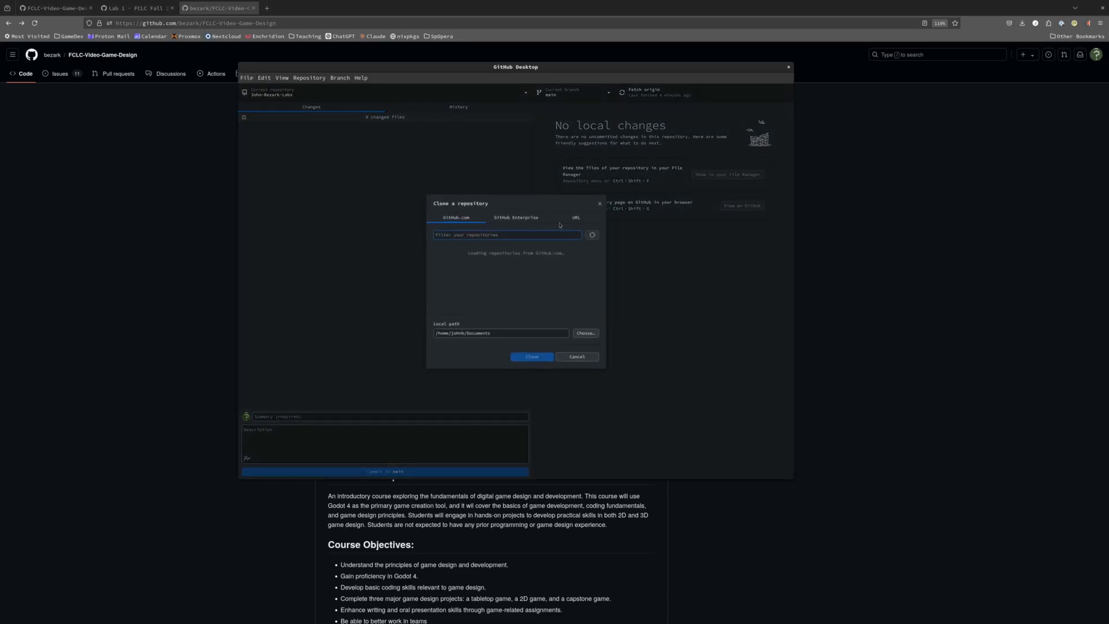
click(576, 220)
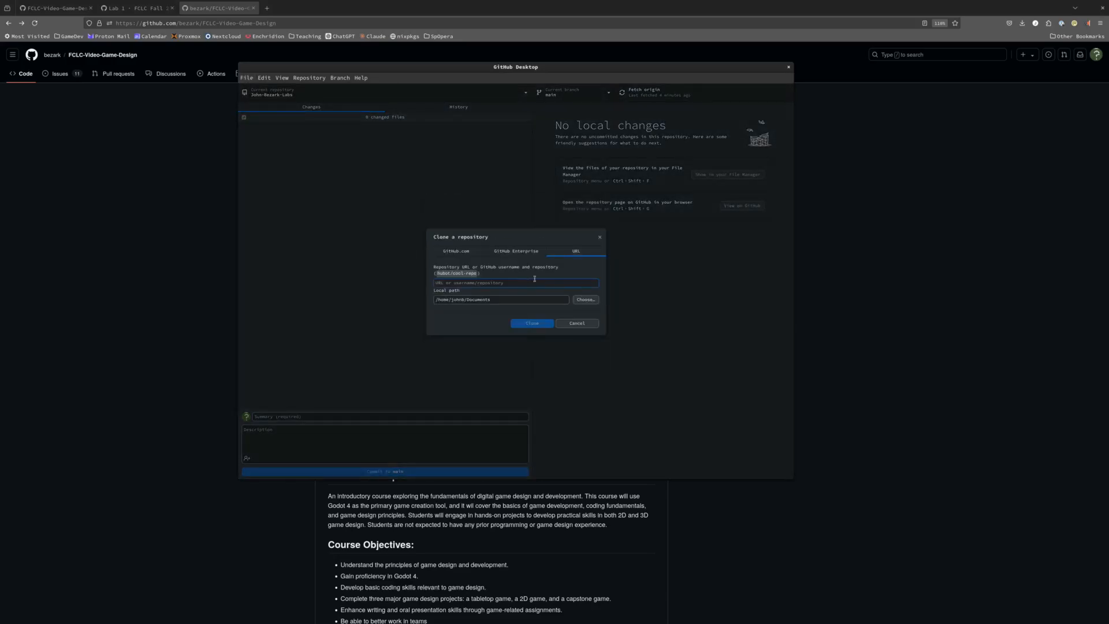
text(https://github.com/bezark/FCLC-Video-Game-Design.git)
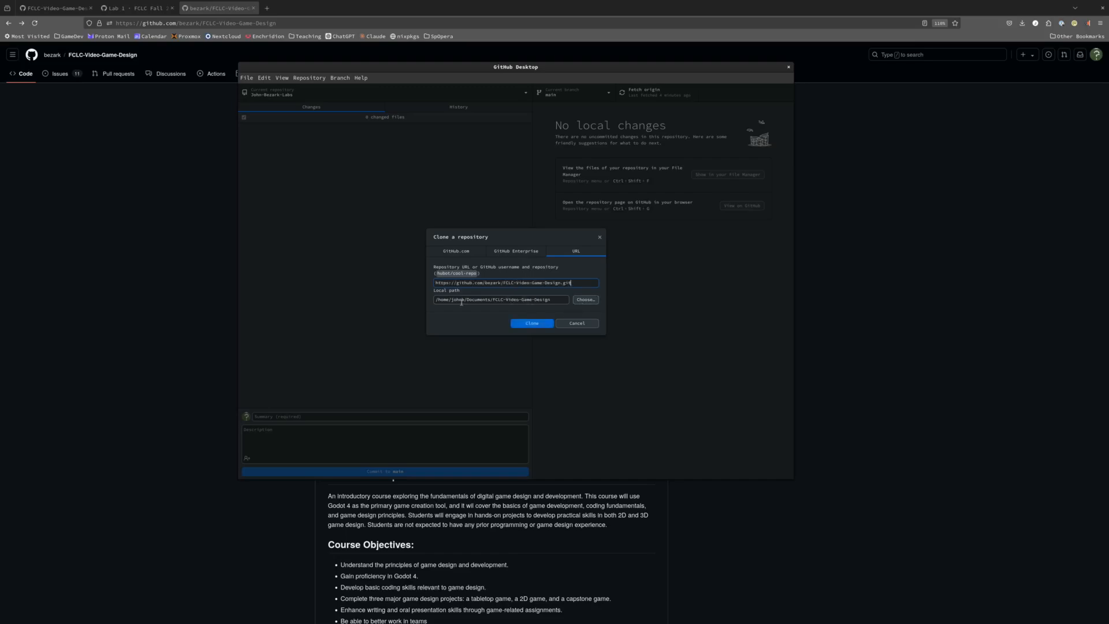
click(532, 323)
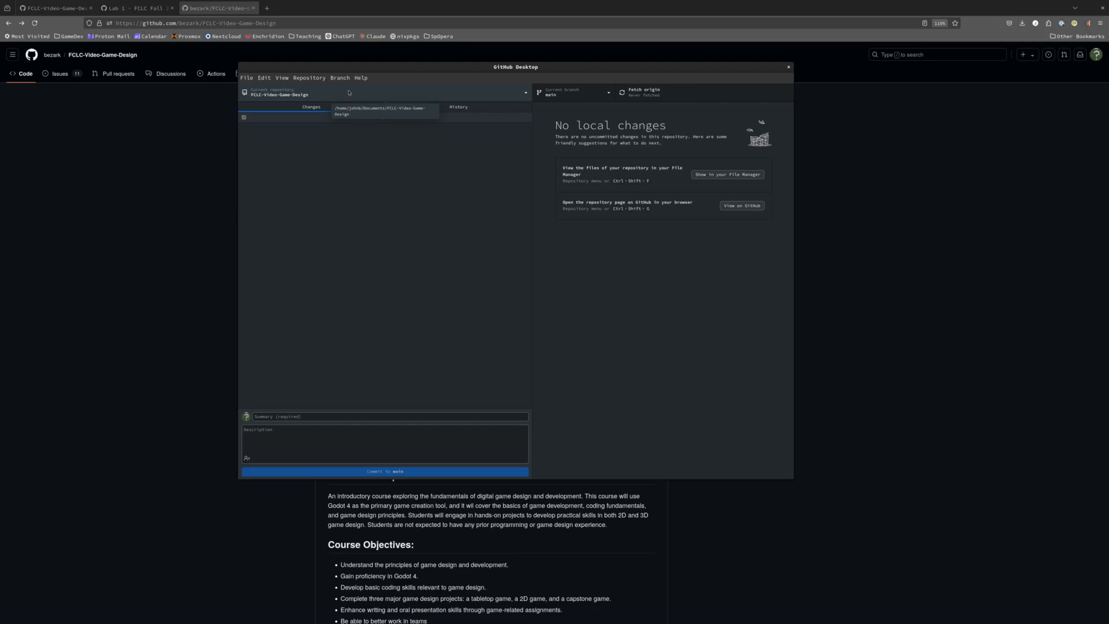
Open the FCLC-Video-Game-Design README.md for editing on GitHub and add the bullet "Please watch the video turotial on Gihub and Godot!" under Top of Mind.
click(194, 171)
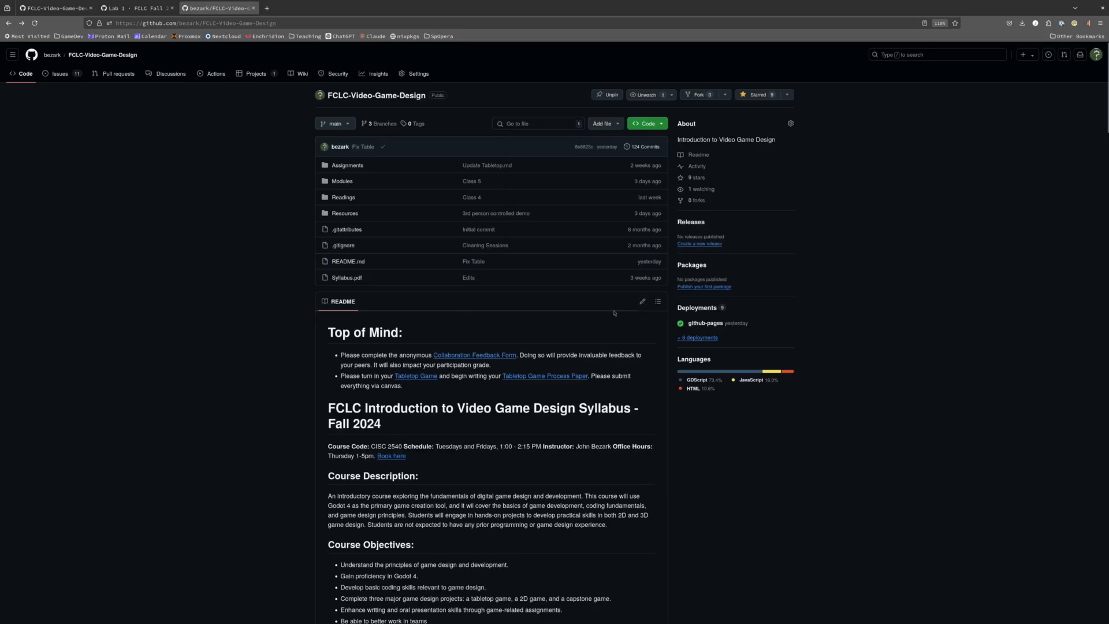
scroll(662, 267, down, 5)
click(643, 160)
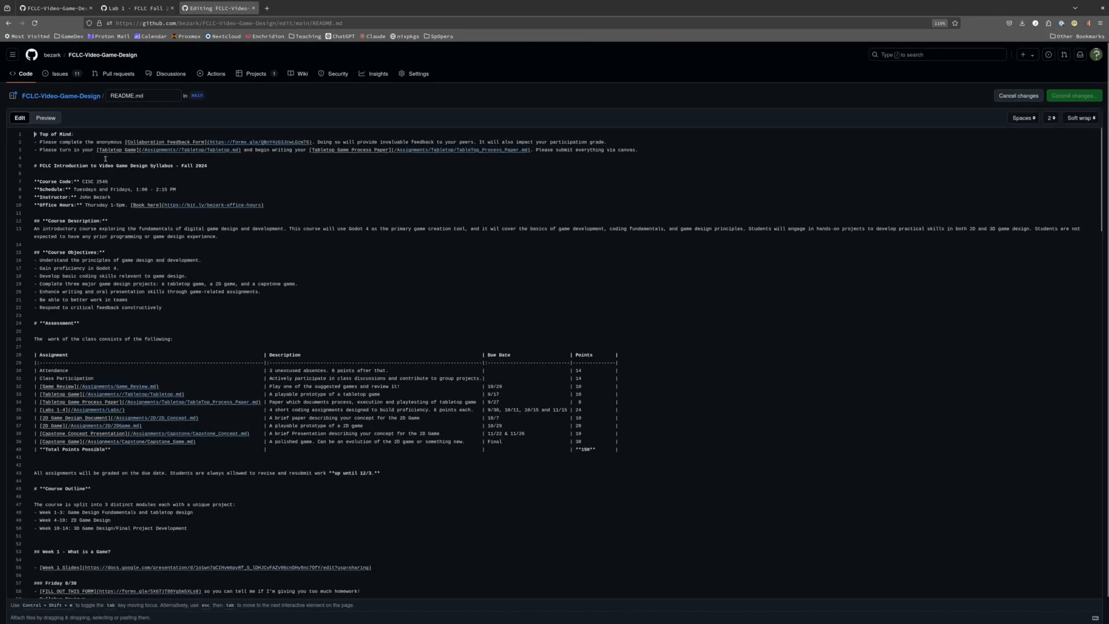
click(75, 134)
key(Return)
text(- Plea)
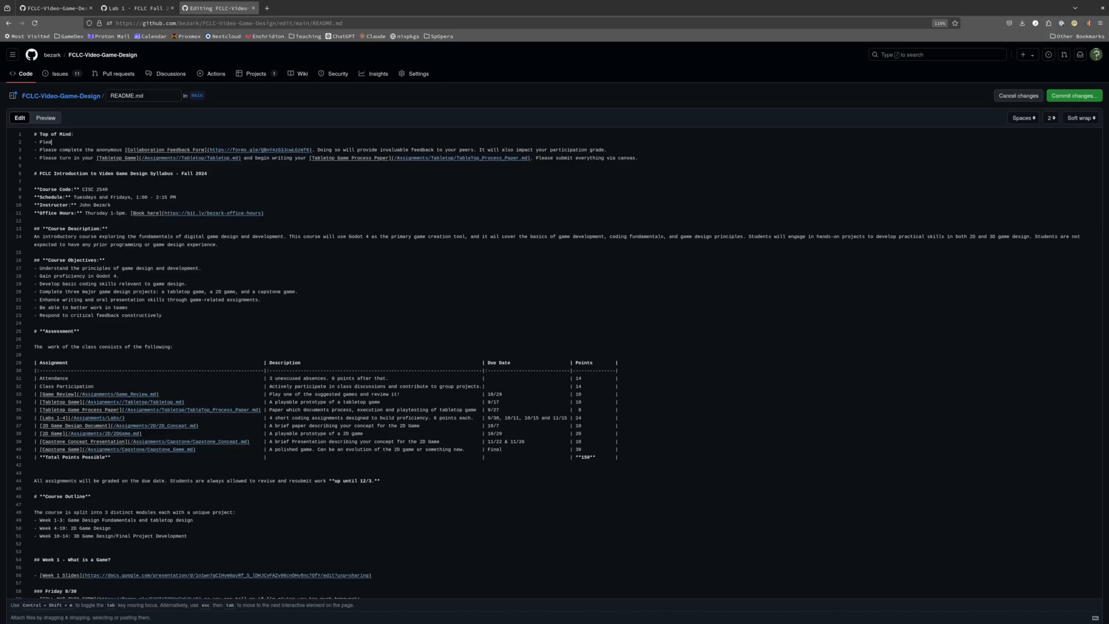
text(se watch the video turotial on Git)
text(ub and Godot!)
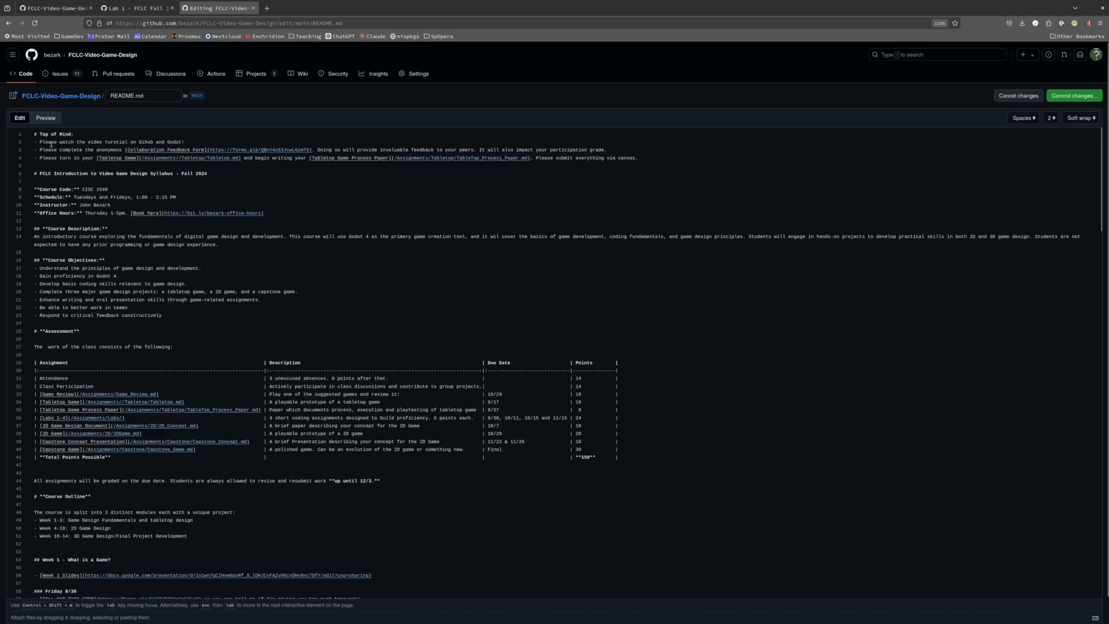
Commit the README.md edit directly to the main branch with the message "Update README.md" and return to the repository's main page.
click(1070, 96)
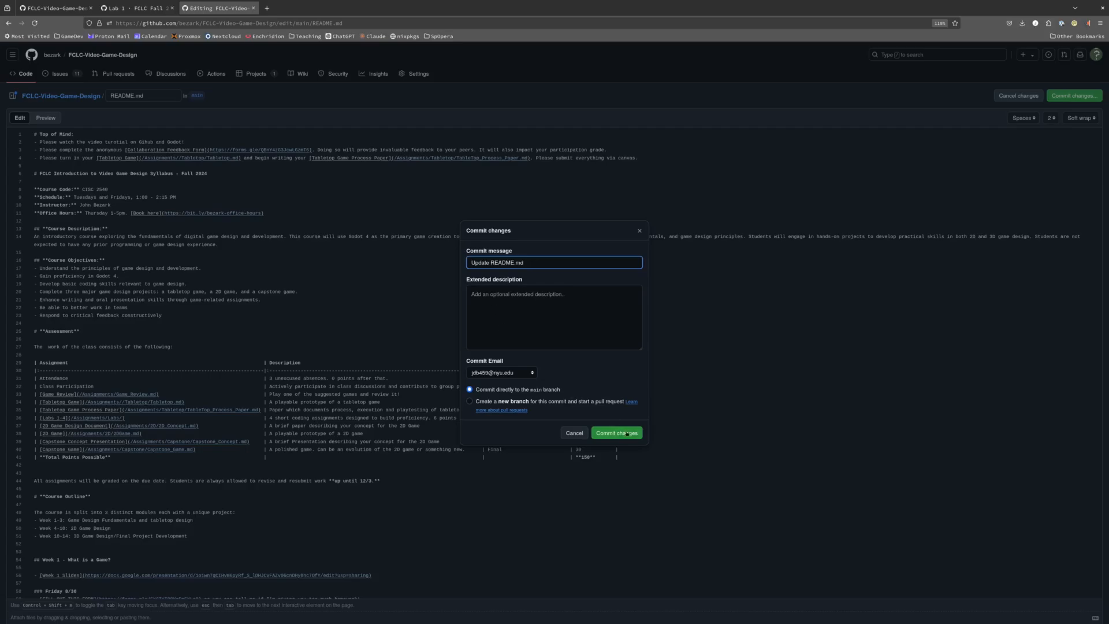
click(620, 435)
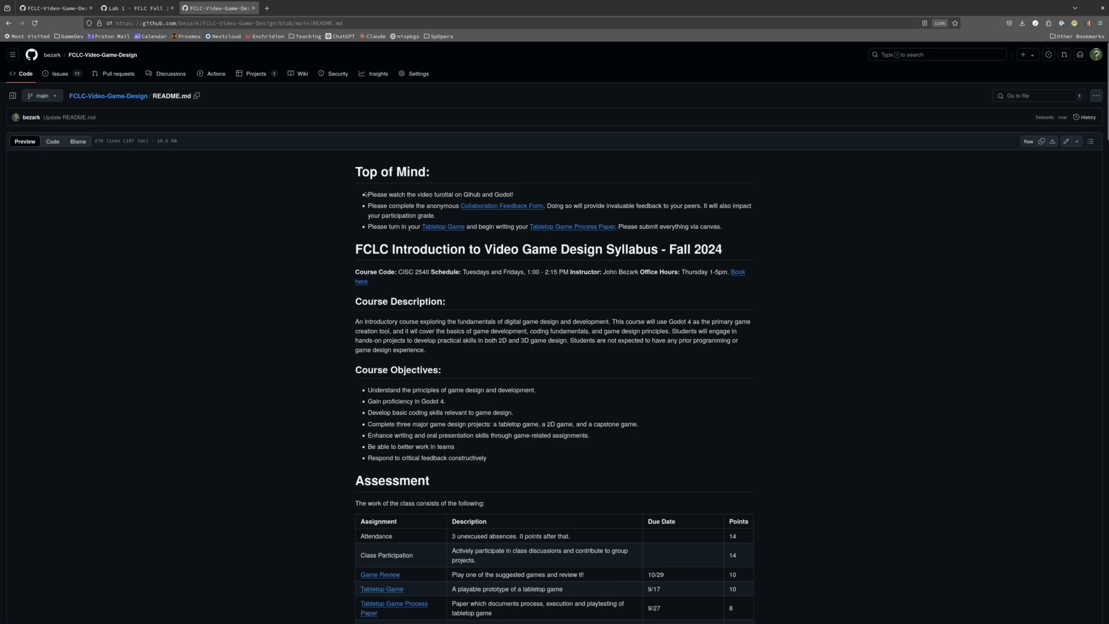
click(95, 97)
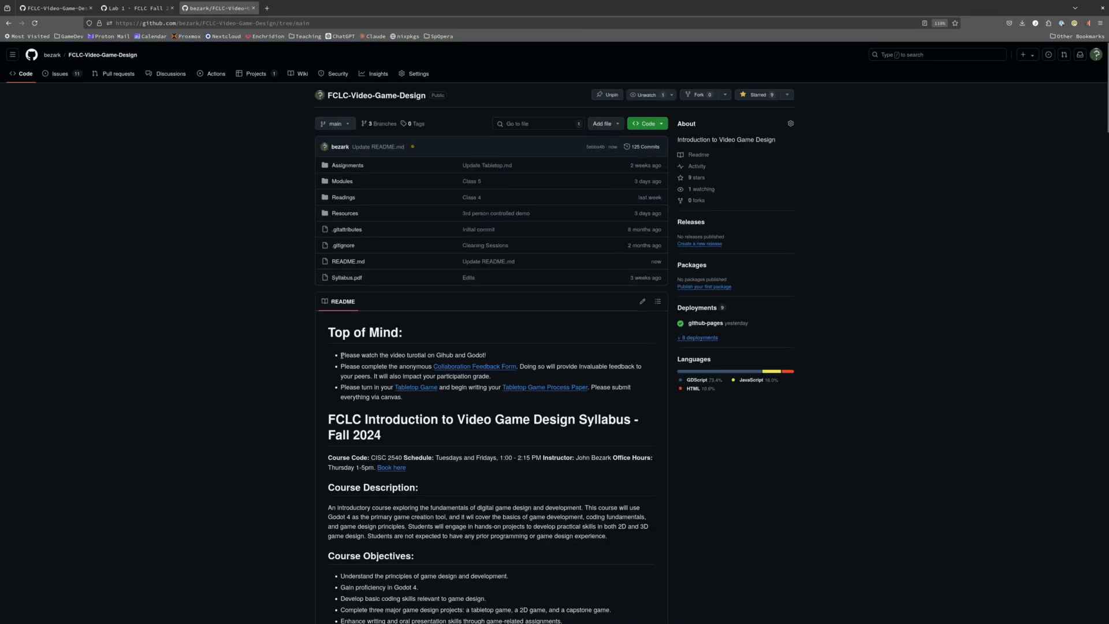
drag(342, 355, 488, 356)
Open the local README.md from the FCLC-Video-Game-Design folder in Documents, check its Top of Mind section, and close the file.
key(alt+Tab)
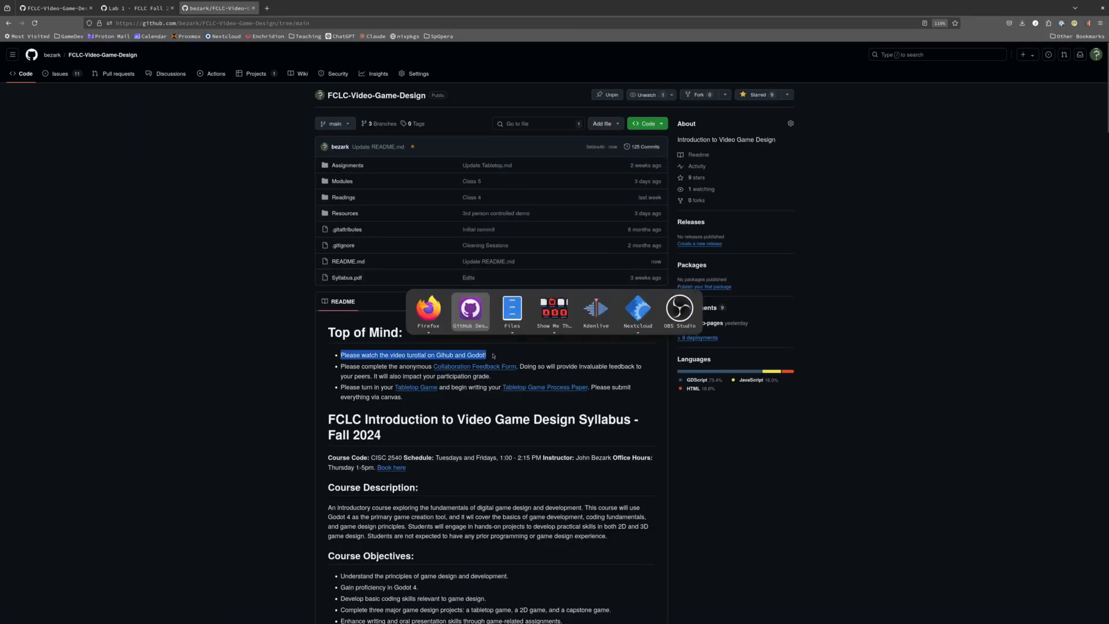
key(alt+Tab)
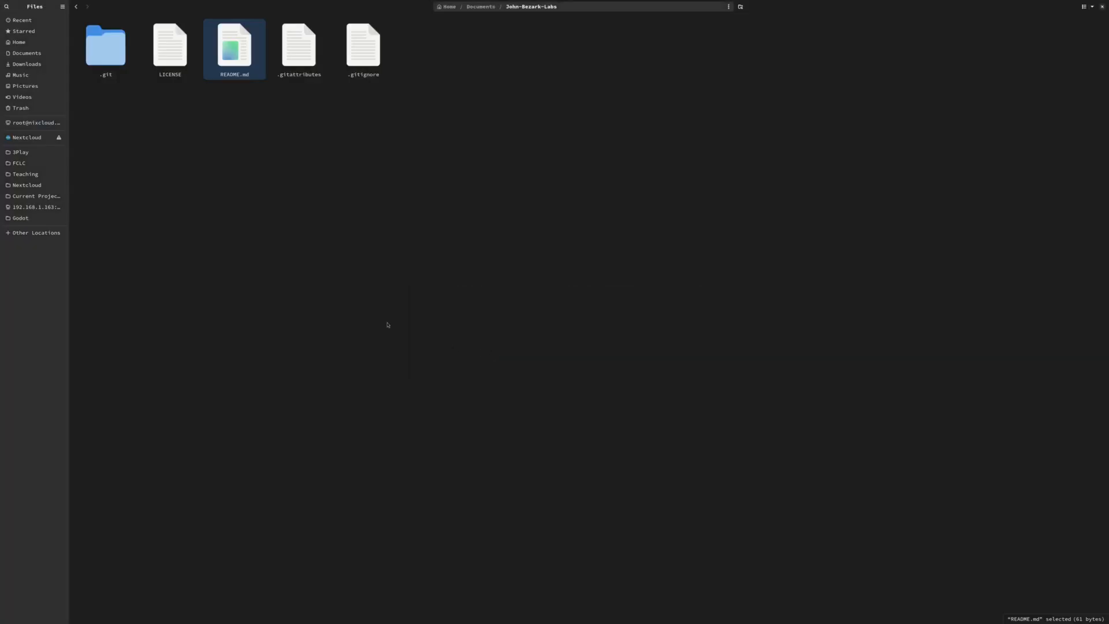
click(480, 7)
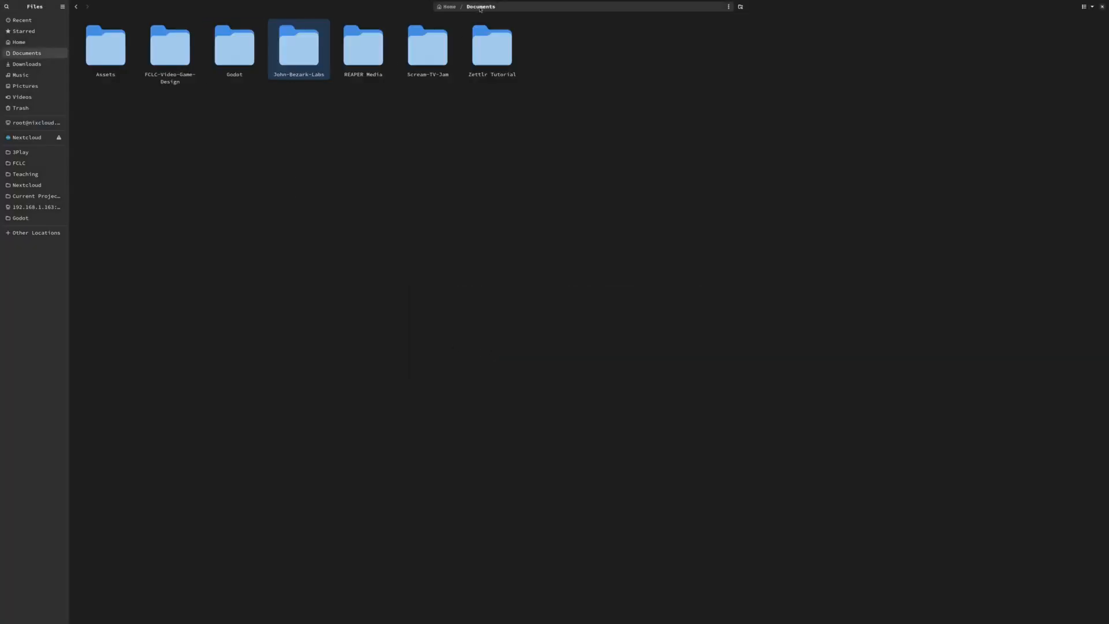
double_click(167, 48)
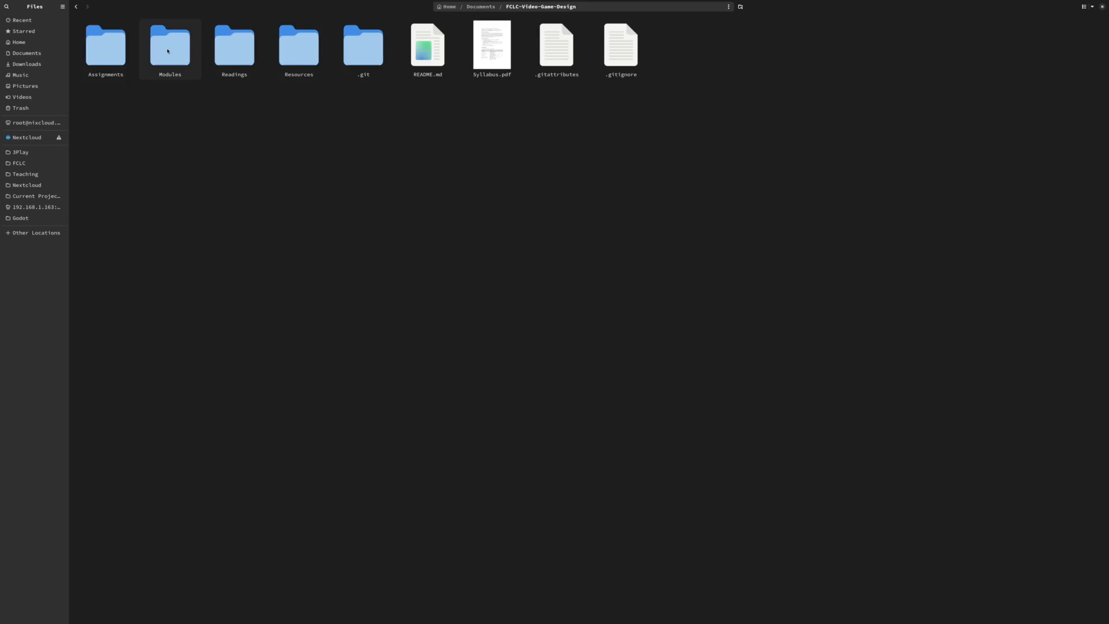
click(424, 53)
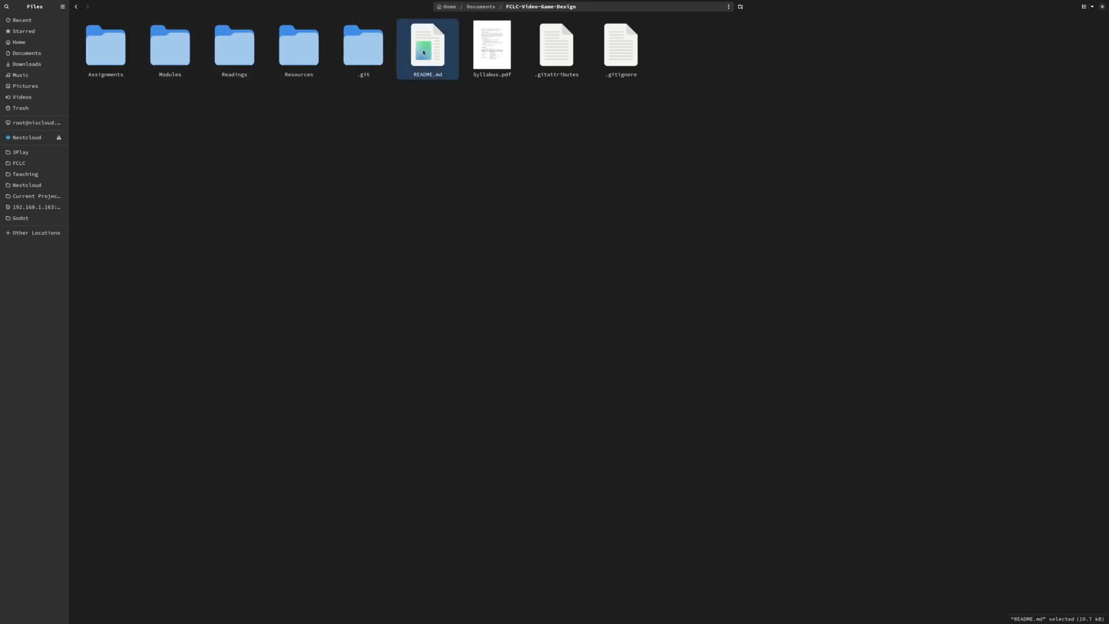
double_click(423, 52)
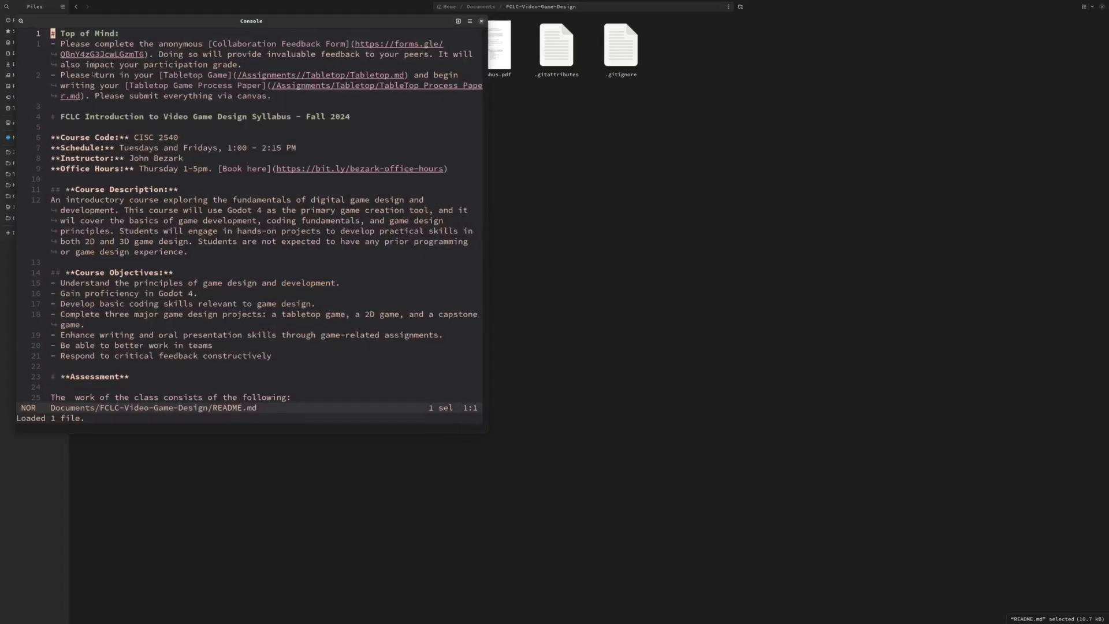
click(83, 45)
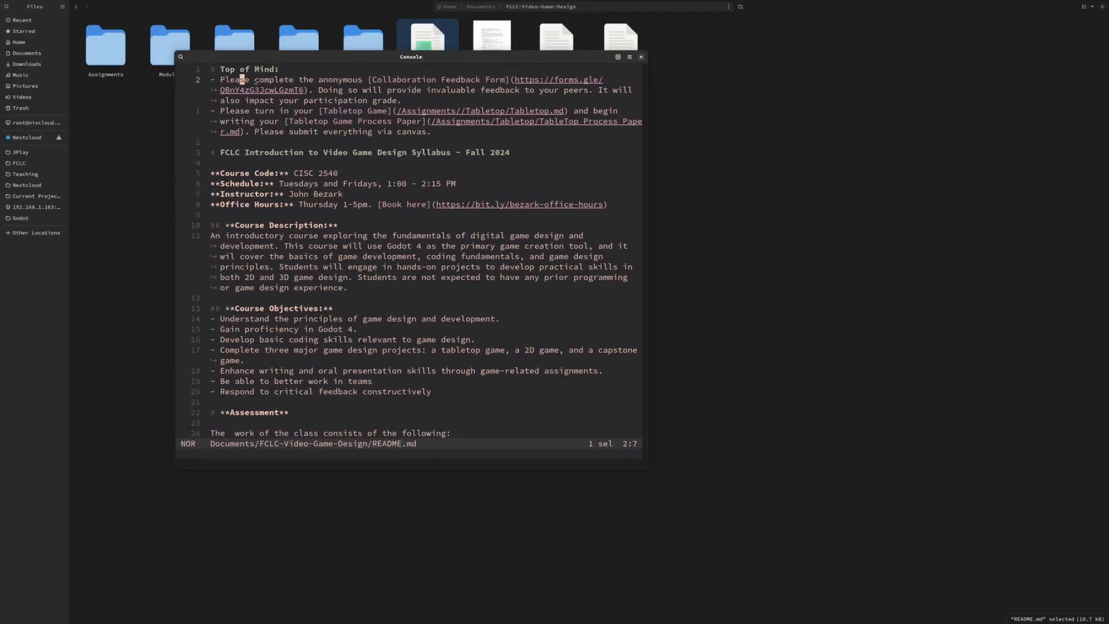
drag(220, 79, 424, 182)
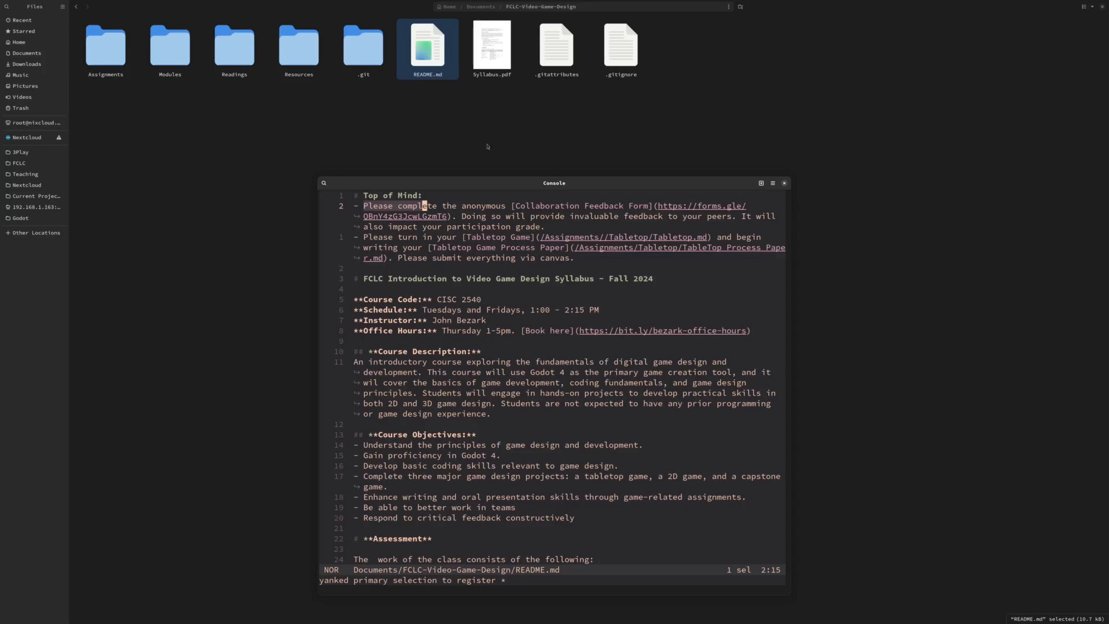
click(785, 183)
click(594, 359)
In GitHub Desktop, change the current repository to the labs repository and back to FCLC-Video-Game-Design, and pull the new commit from origin.
key(alt+Tab)
key(Tab)
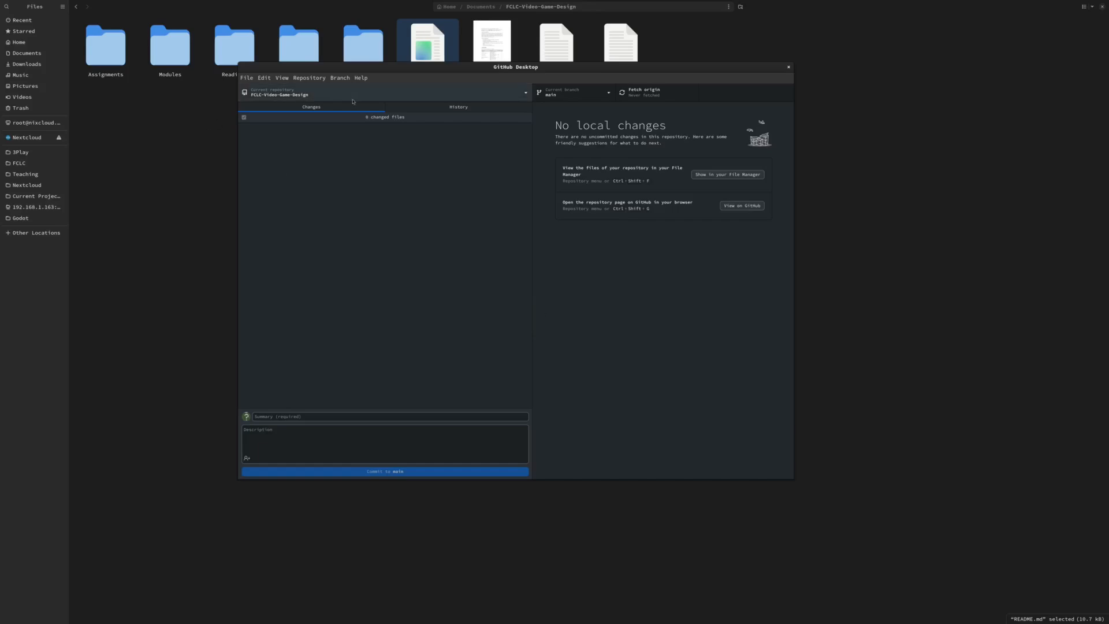
click(279, 93)
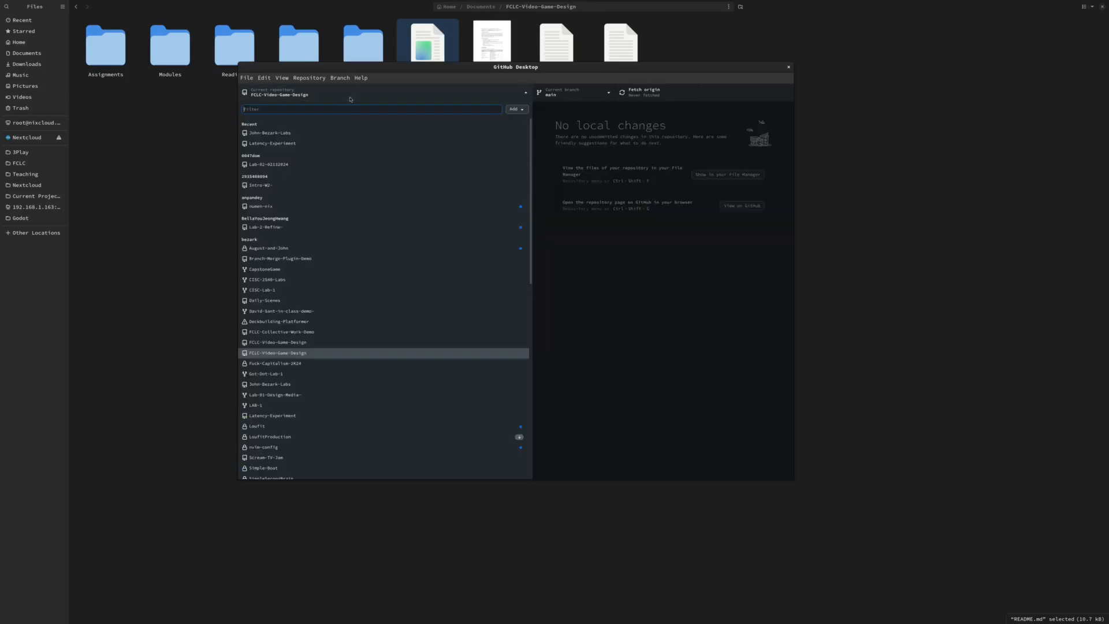
click(278, 133)
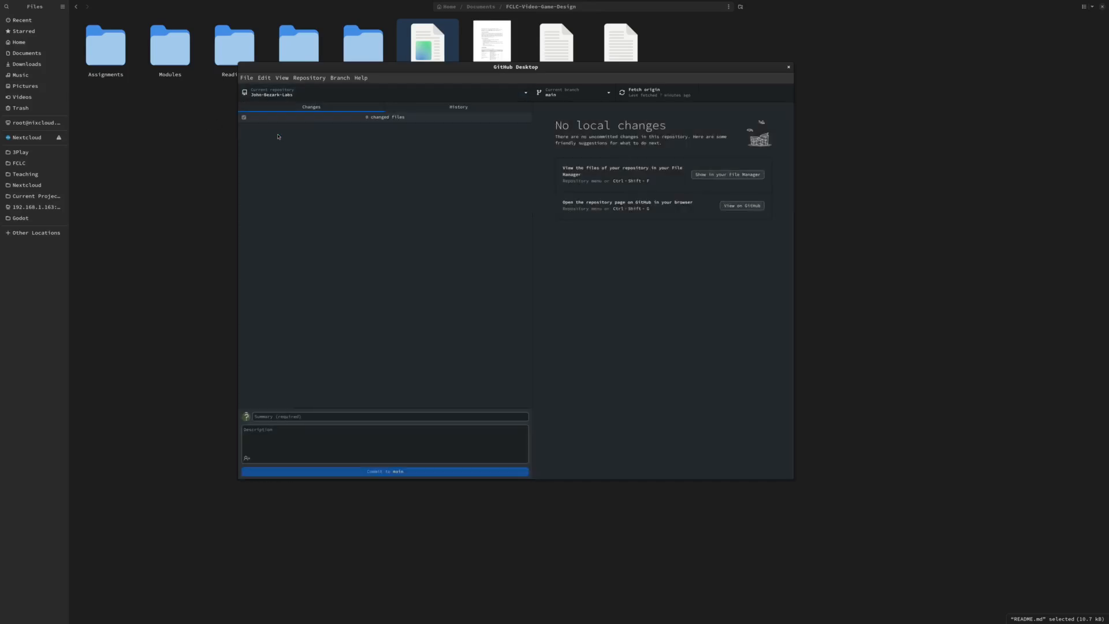
click(410, 100)
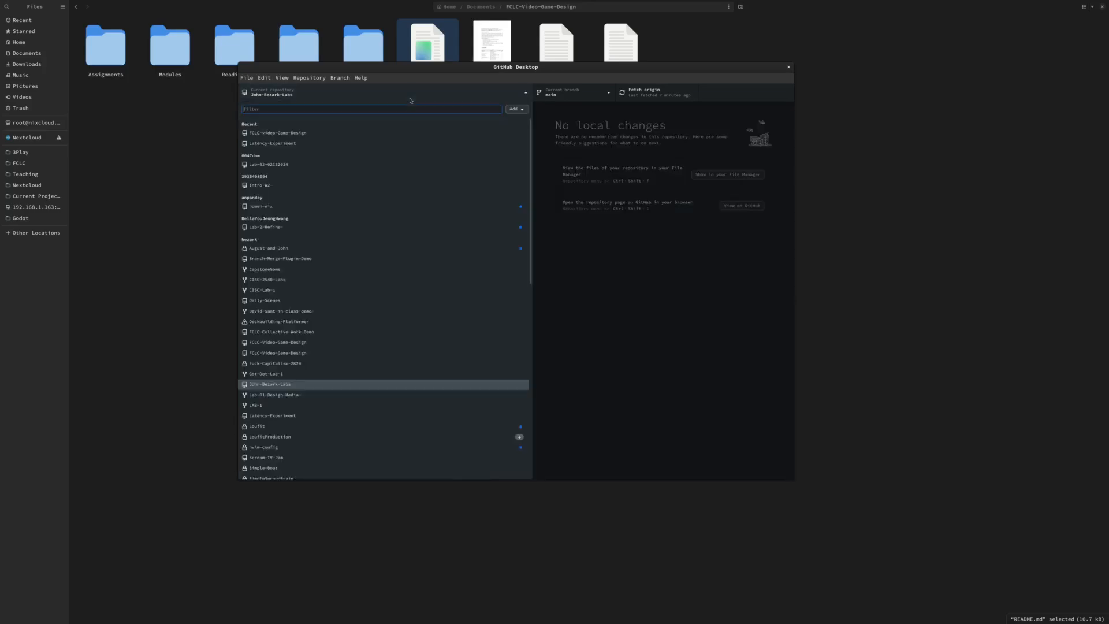
click(359, 135)
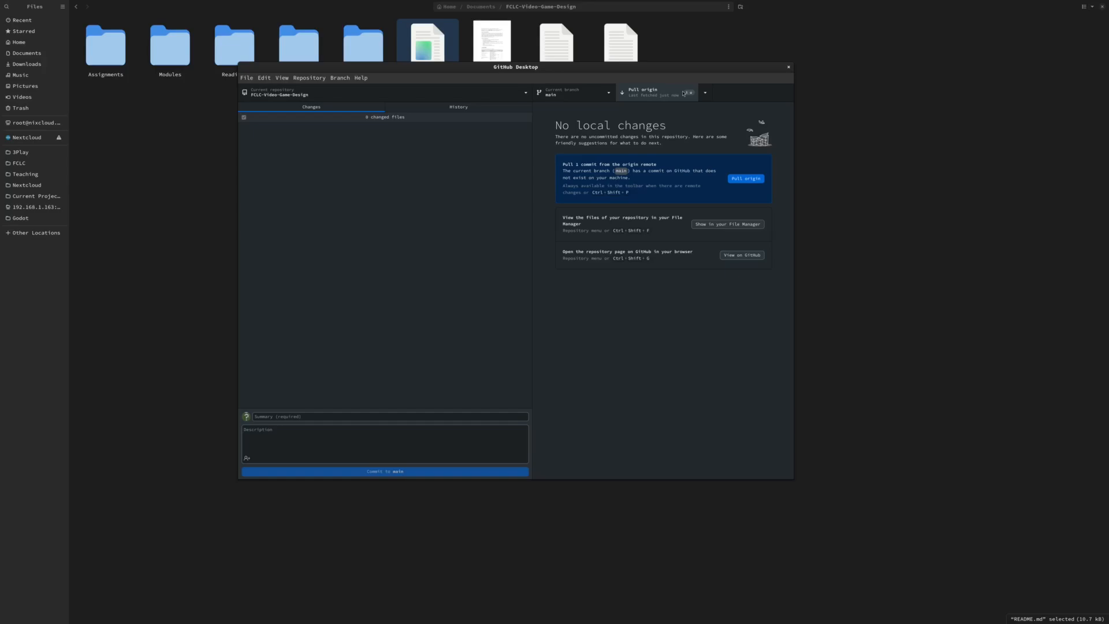
click(640, 94)
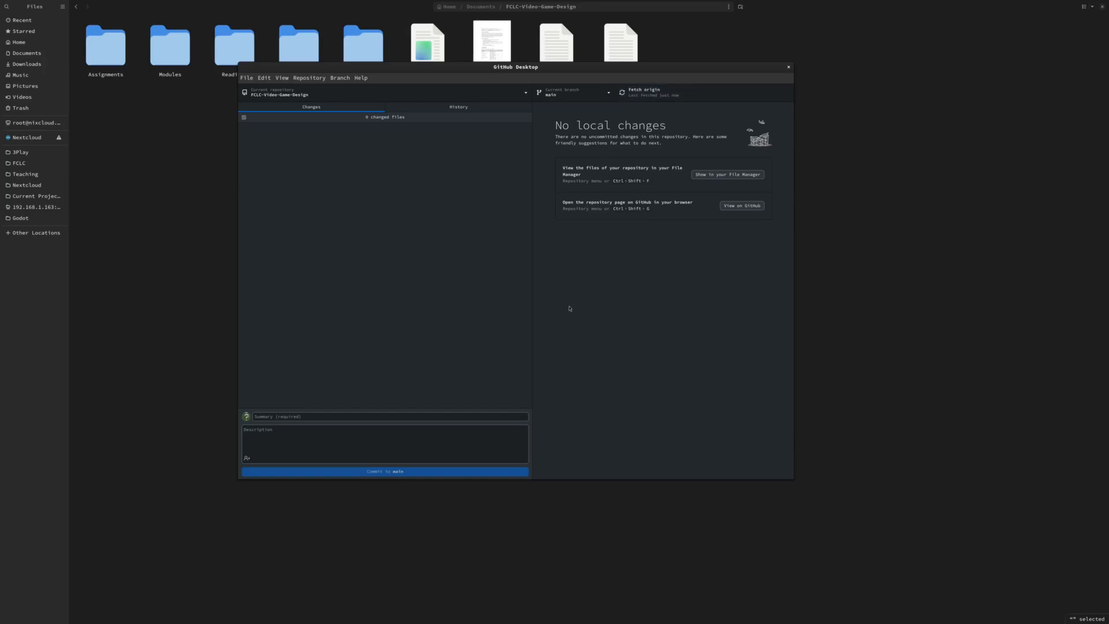
Reopen the local README.md in the FCLC-Video-Game-Design folder and check the video tutorial line under Top of Mind.
key(ctrl+q)
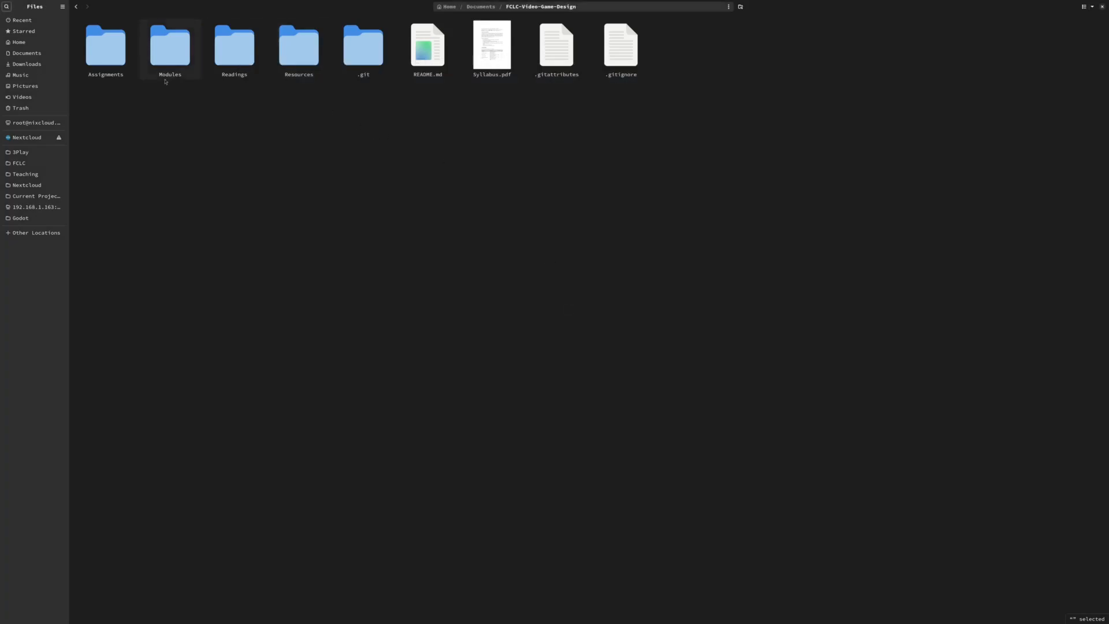
double_click(430, 48)
click(107, 44)
drag(61, 45, 442, 105)
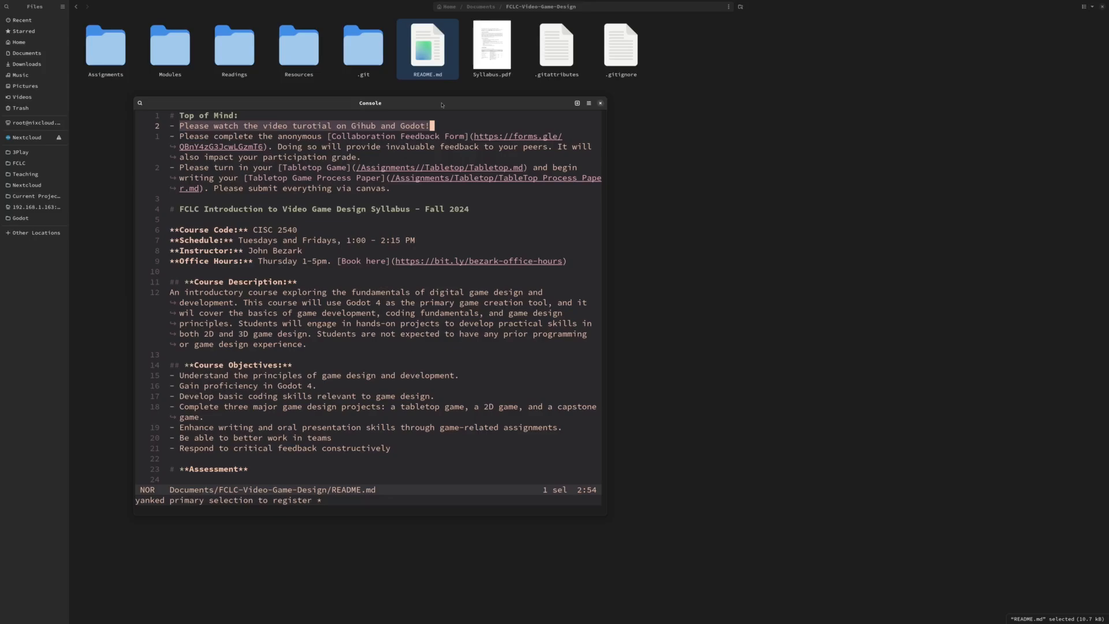
Switch to GitHub Desktop and fetch origin for FCLC-Video-Game-Design to check for further updates.
key(alt+Tab)
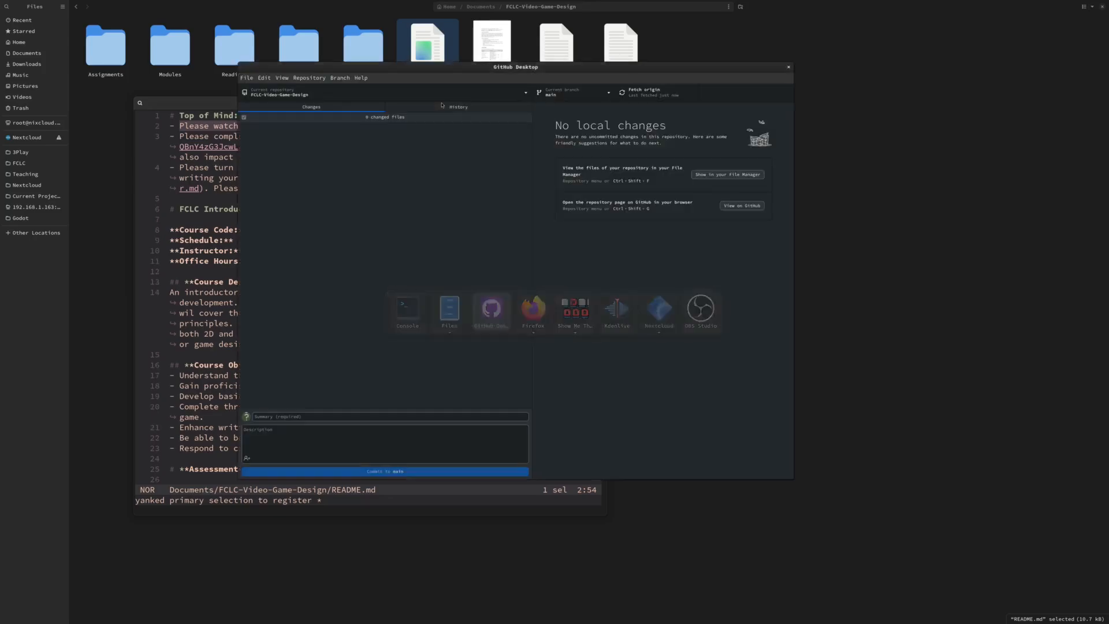
click(646, 95)
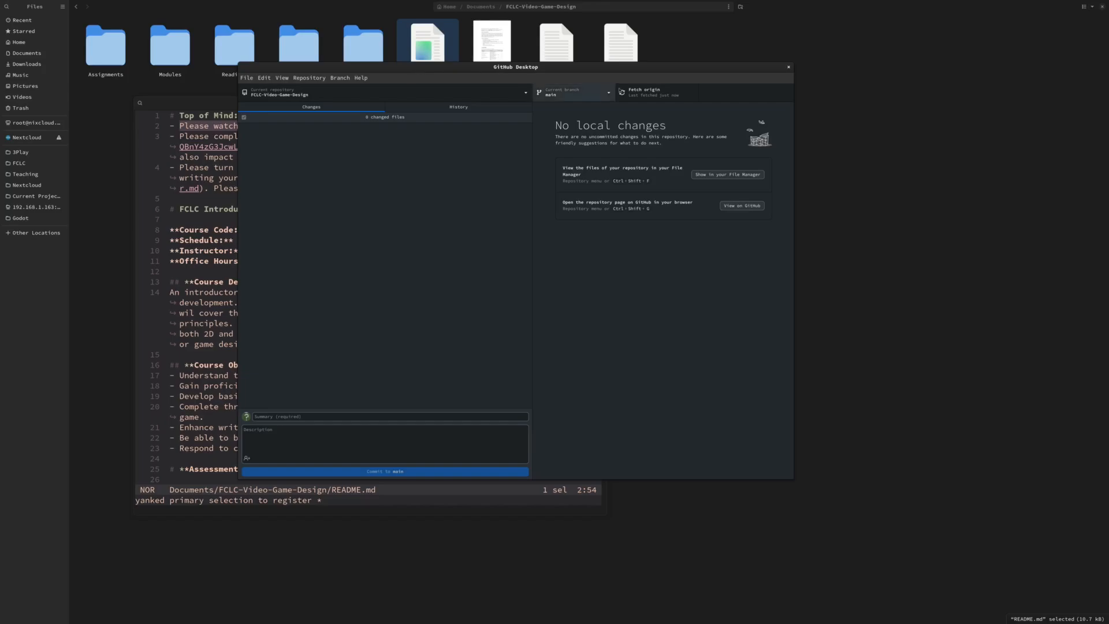
click(638, 96)
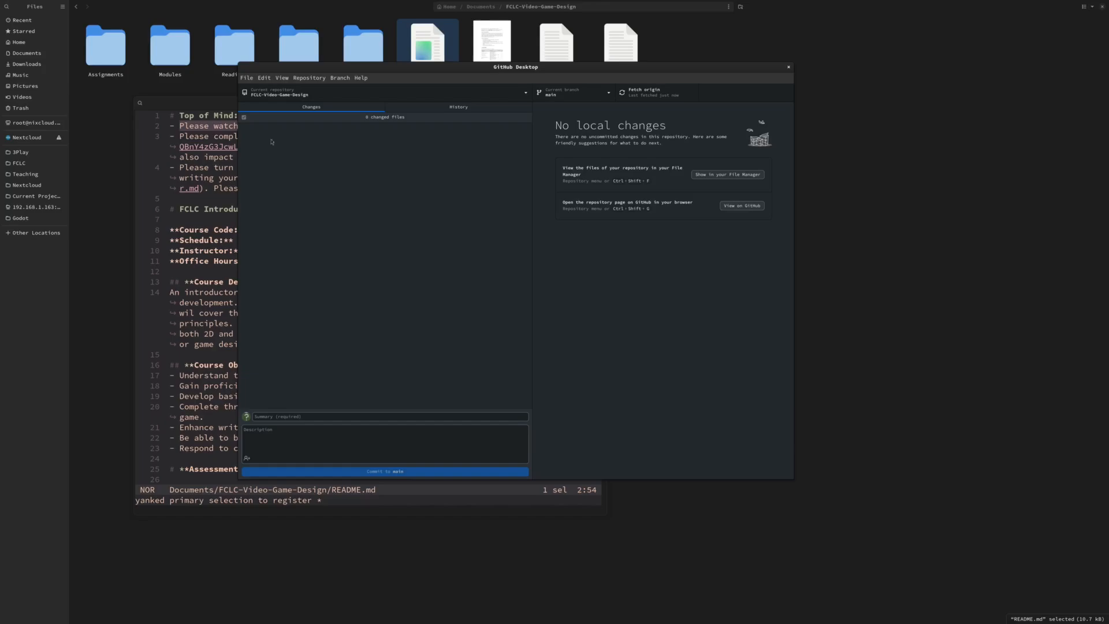
Make the labs repository the current one in GitHub Desktop, and reposition and resize the application window.
click(308, 95)
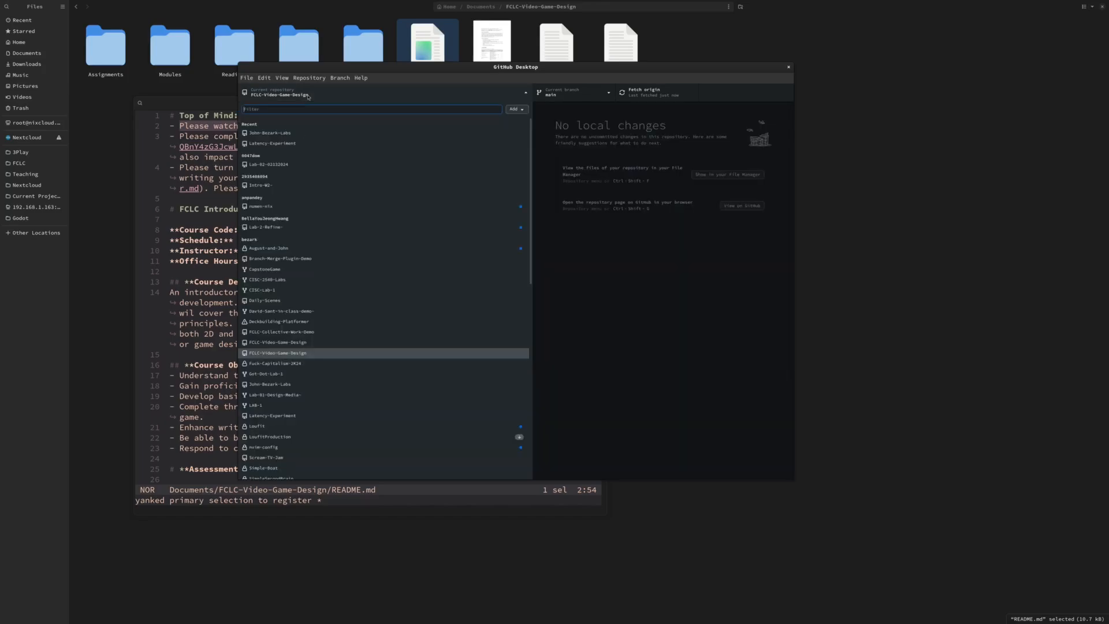
click(295, 134)
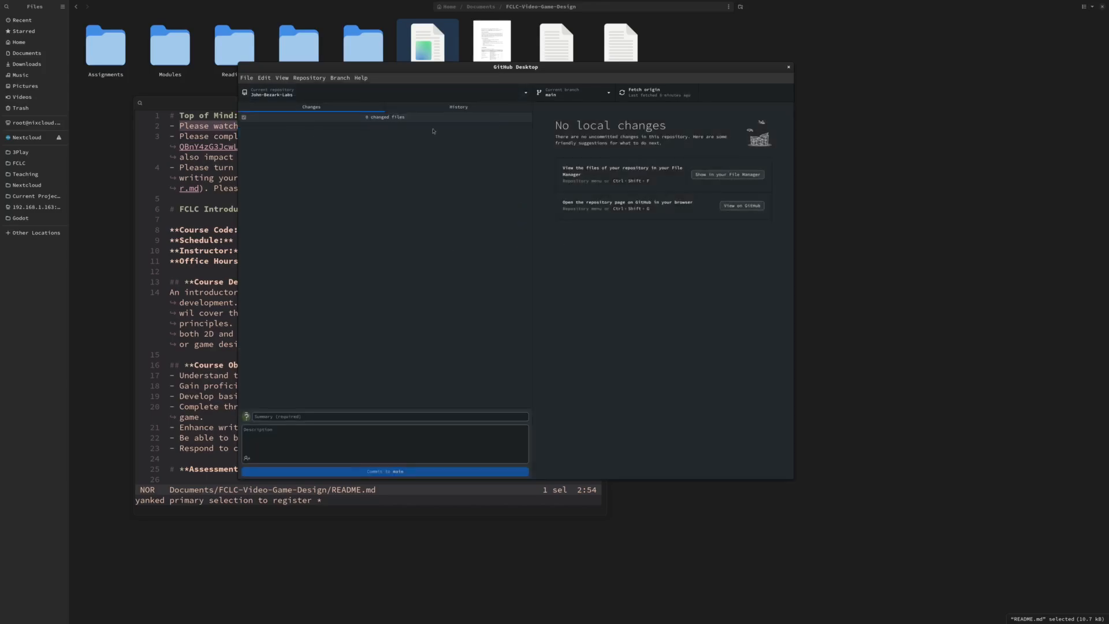
drag(404, 68, 300, 84)
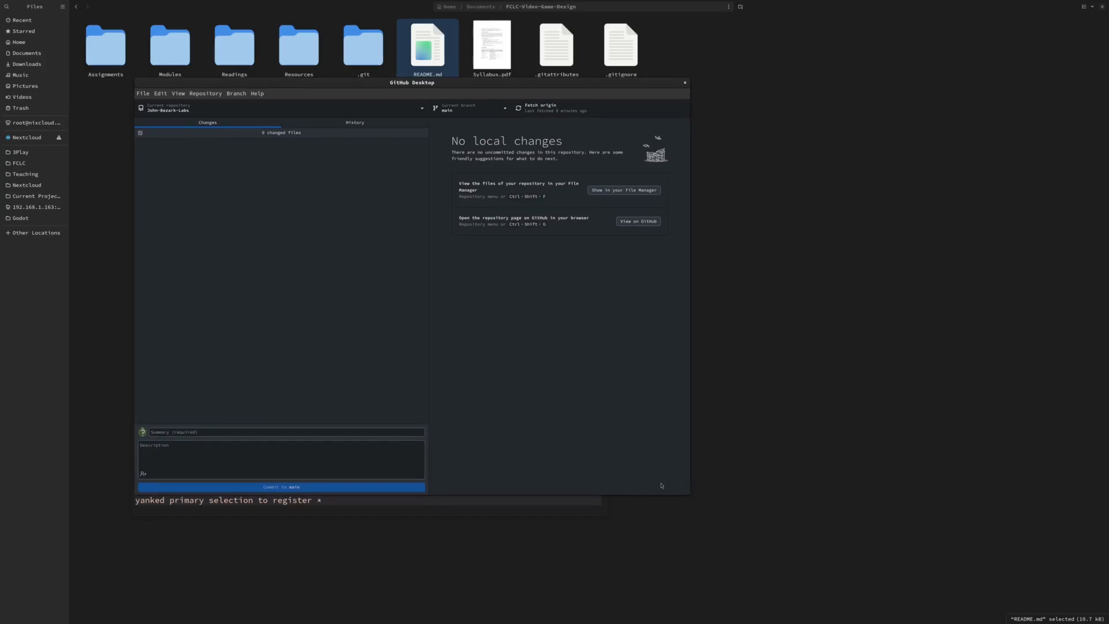
drag(690, 494, 711, 517)
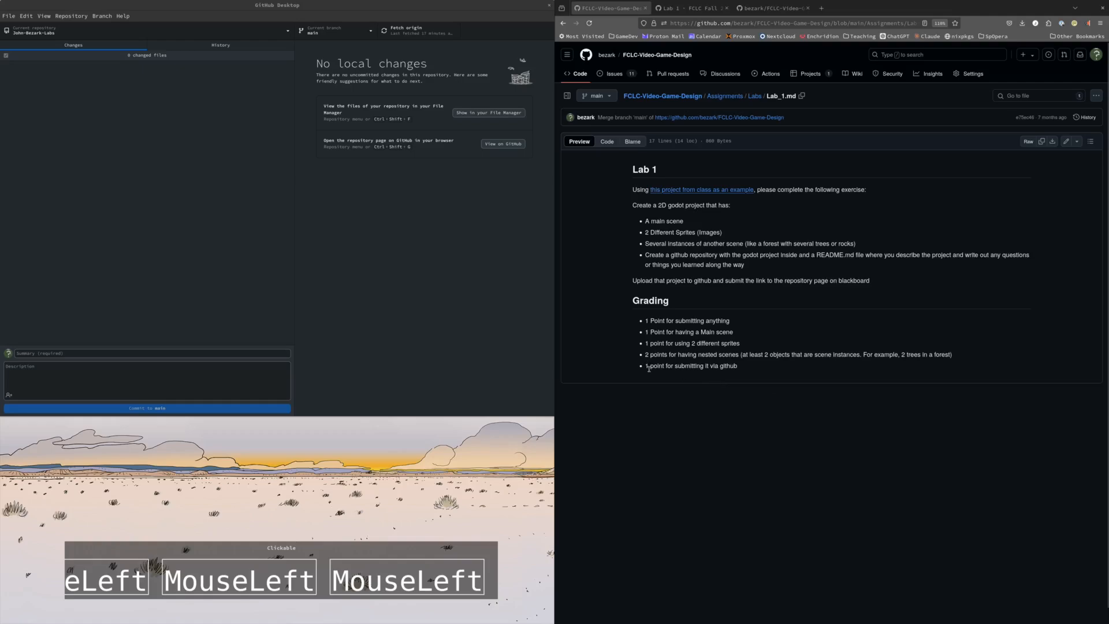
Review the repository requirement on the Lab 1 page, then open the labs repository on GitHub from GitHub Desktop and copy its web address.
drag(647, 254, 786, 267)
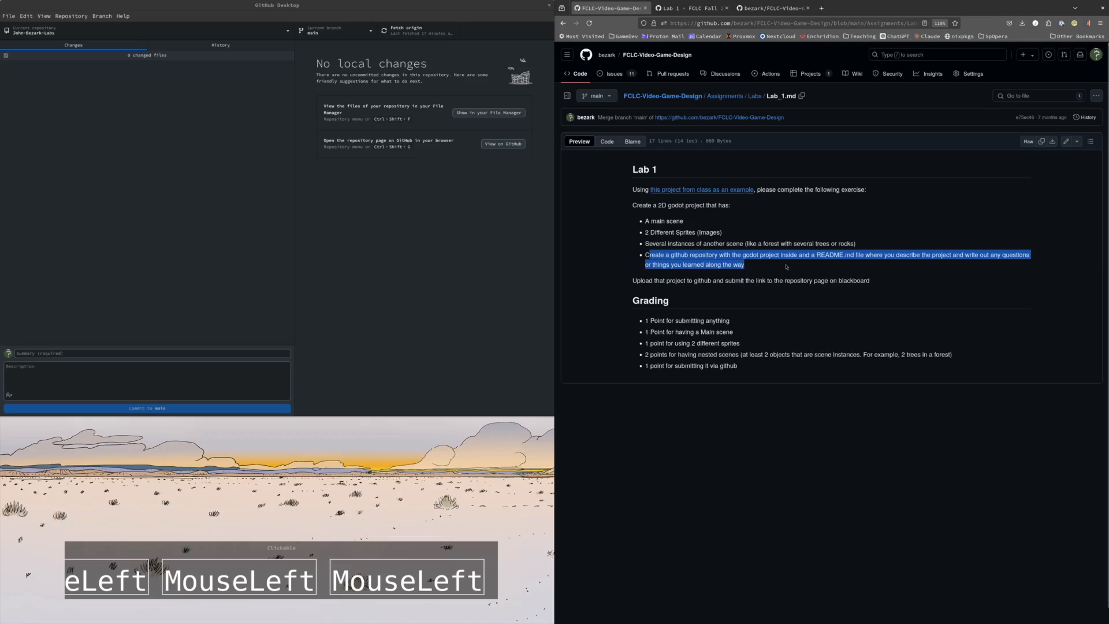
click(490, 145)
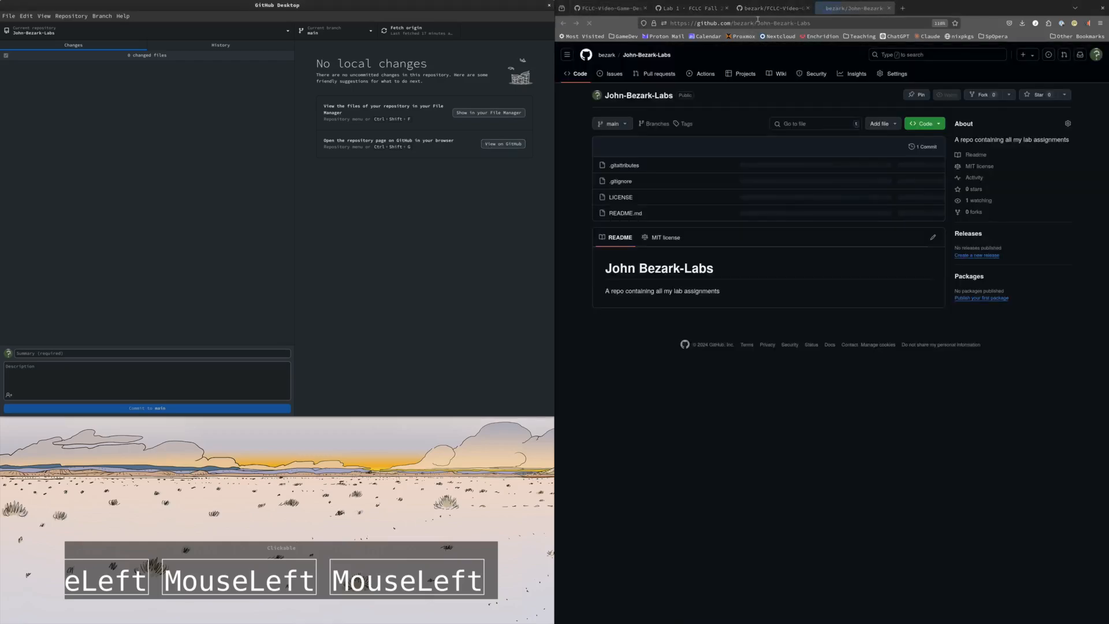
click(758, 23)
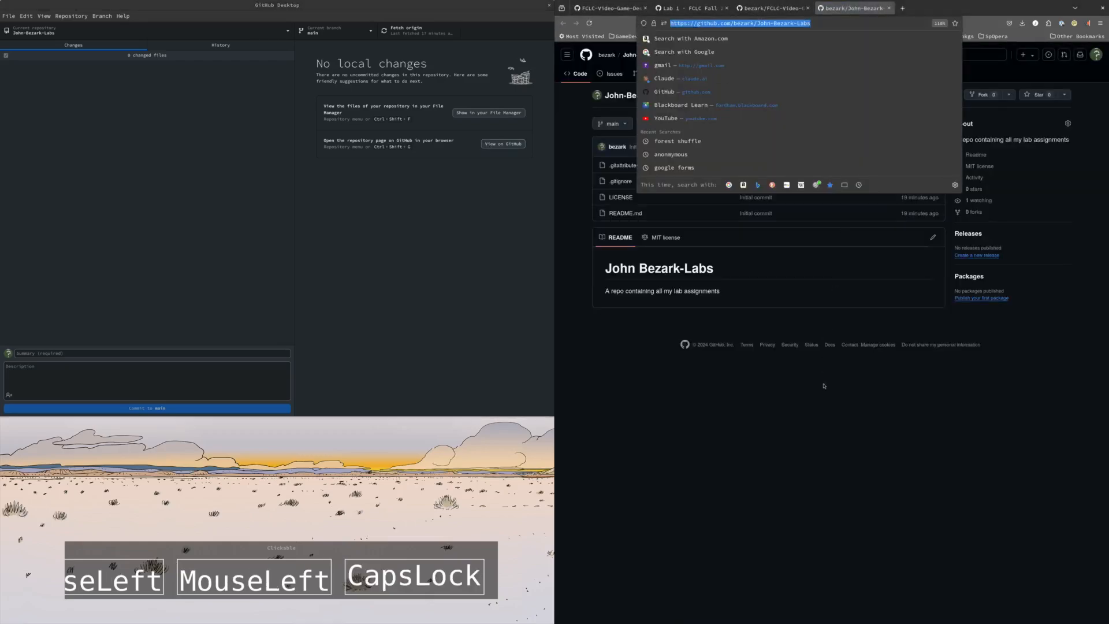
key(ctrl+c)
click(781, 415)
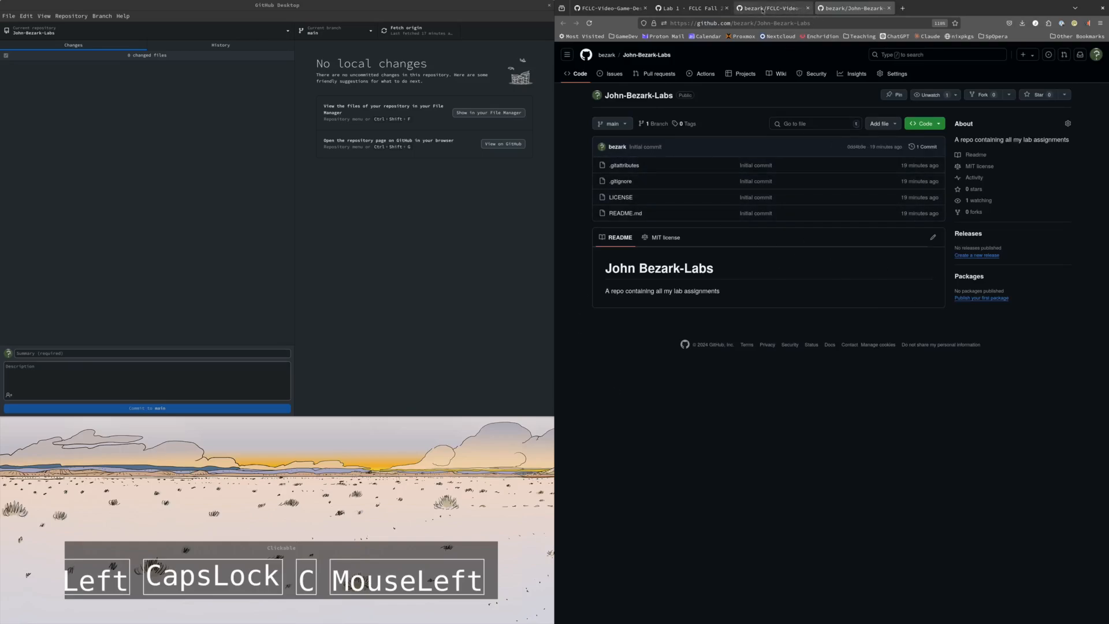
Go to the Lab 1 assignment item in the FCLC Fall 2024 project.
click(754, 9)
click(691, 9)
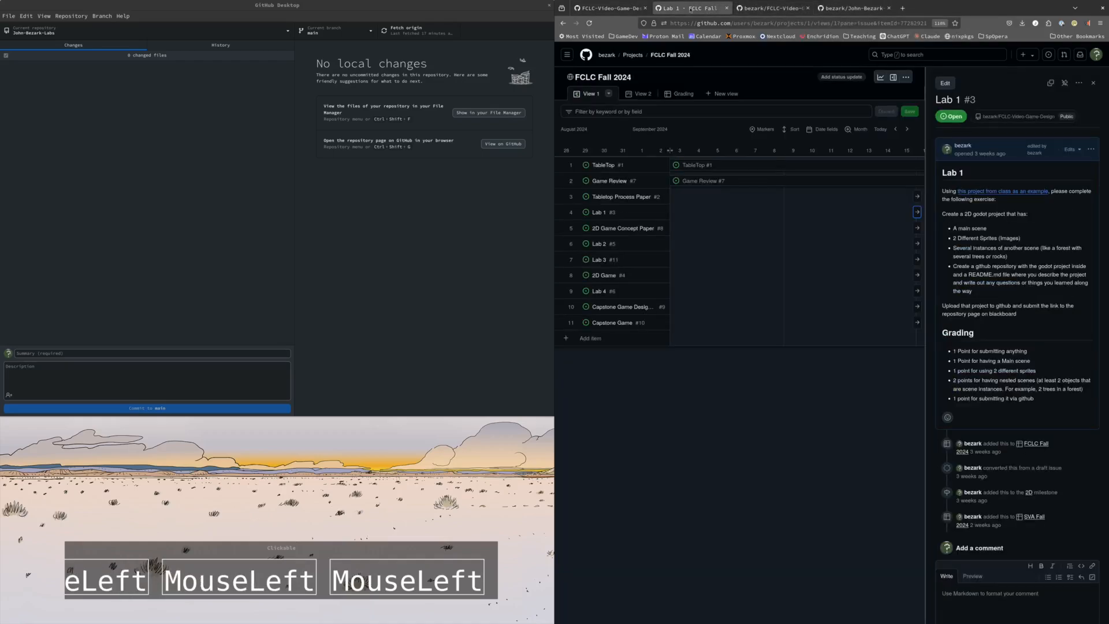
Return to the Lab_1.md page, then show the labs repository's folder from GitHub Desktop in the file manager and close it.
click(635, 8)
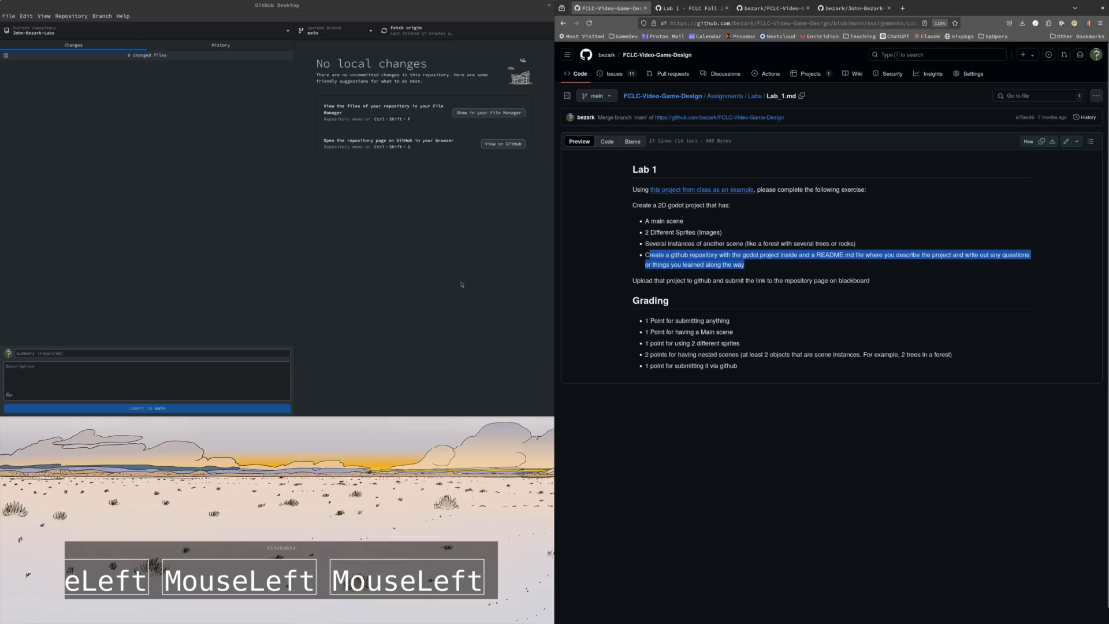
click(412, 275)
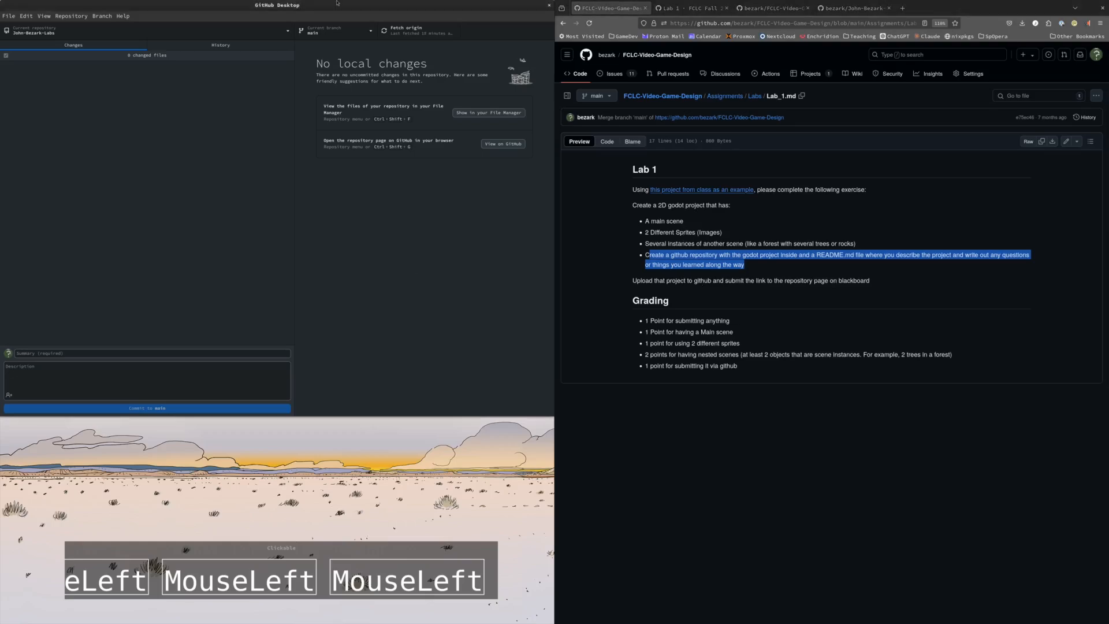
drag(386, 5, 551, 47)
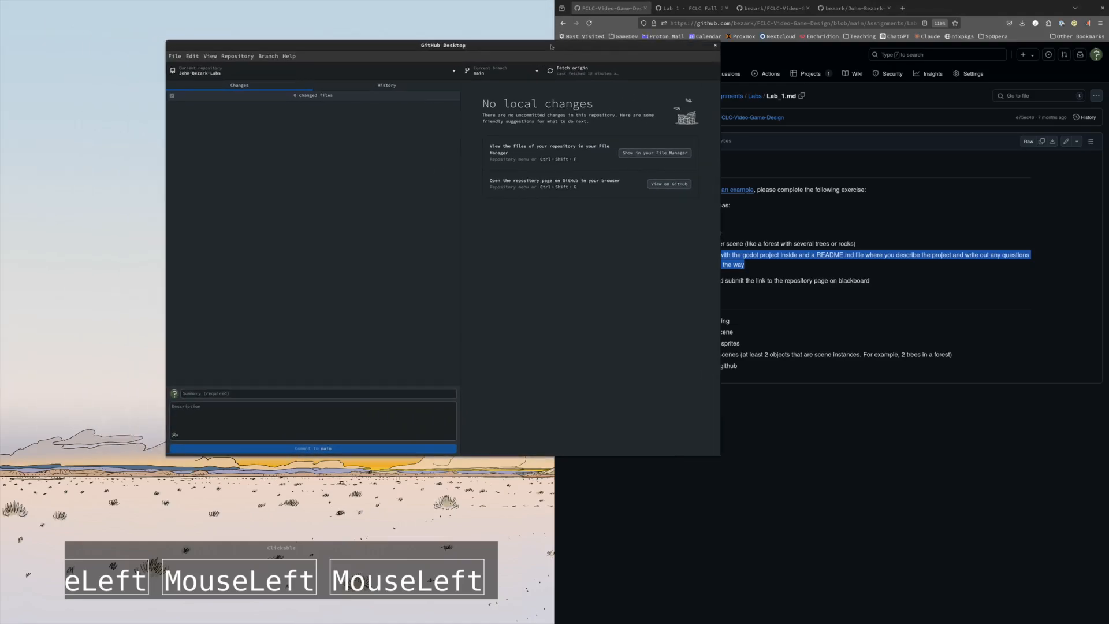
click(656, 153)
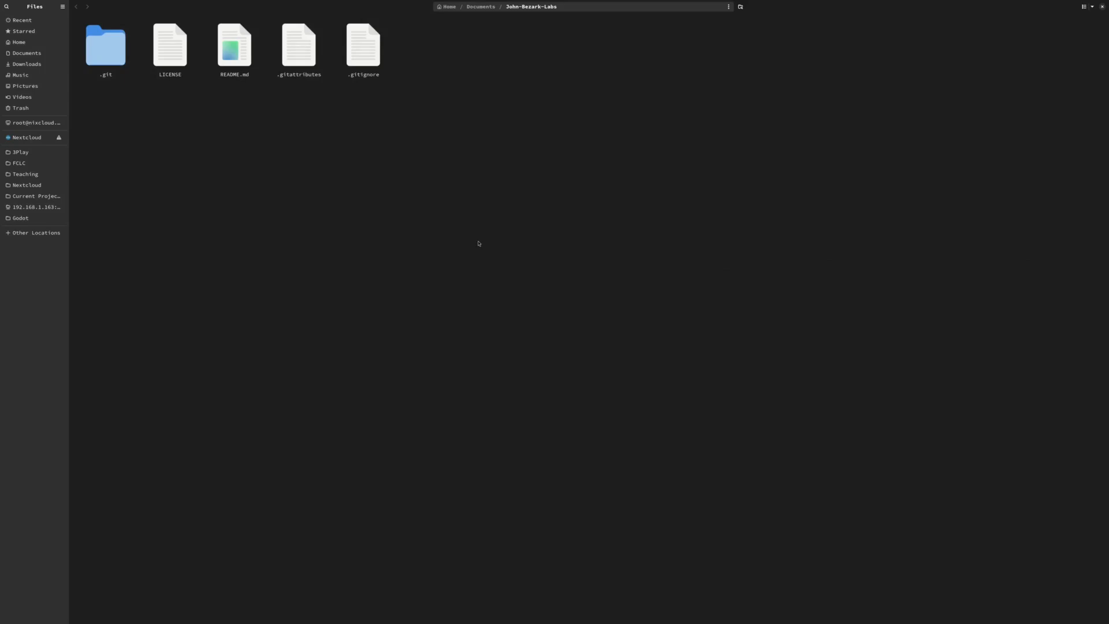
key(super+q)
drag(543, 44, 435, 30)
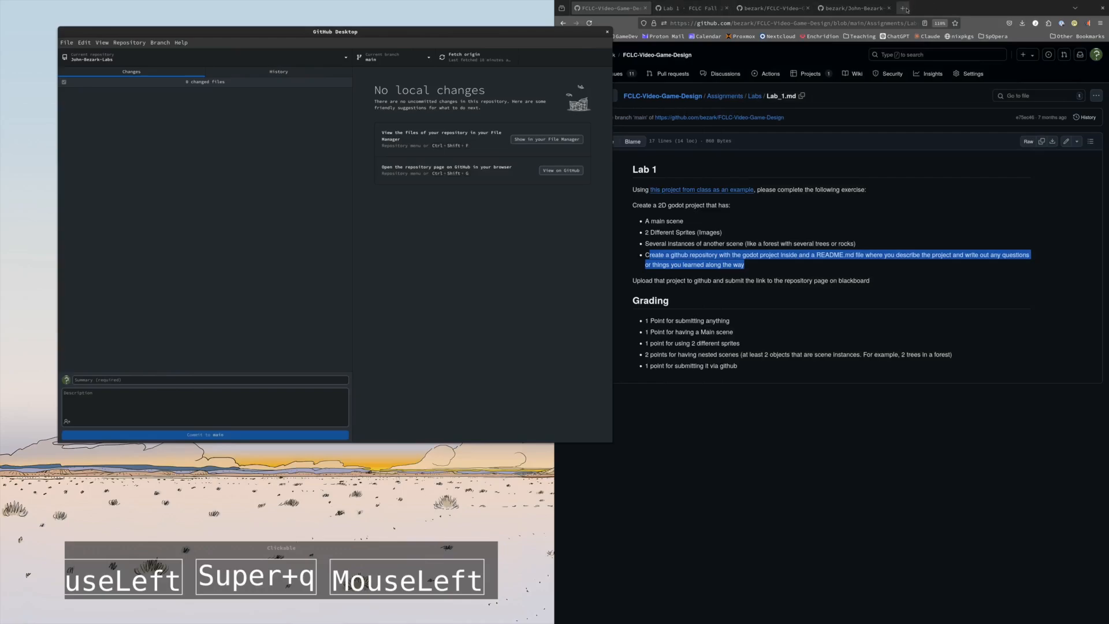
Open godotengine.org in a new tab of the maximized browser window and go to the download page for the latest Godot version.
click(904, 8)
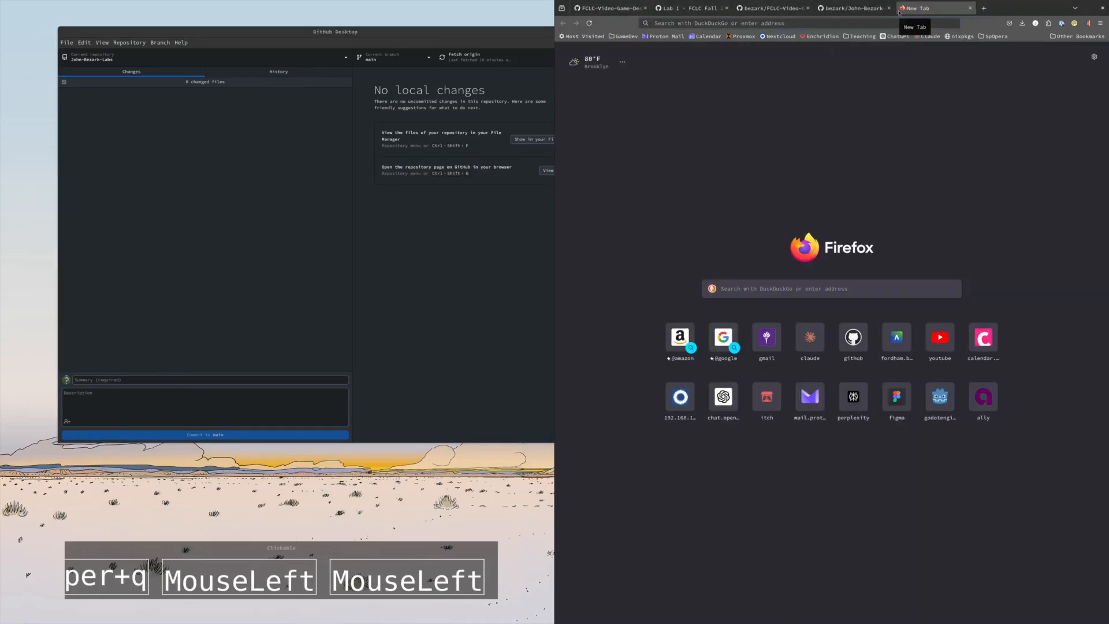
key(super+Left)
key(super+Up)
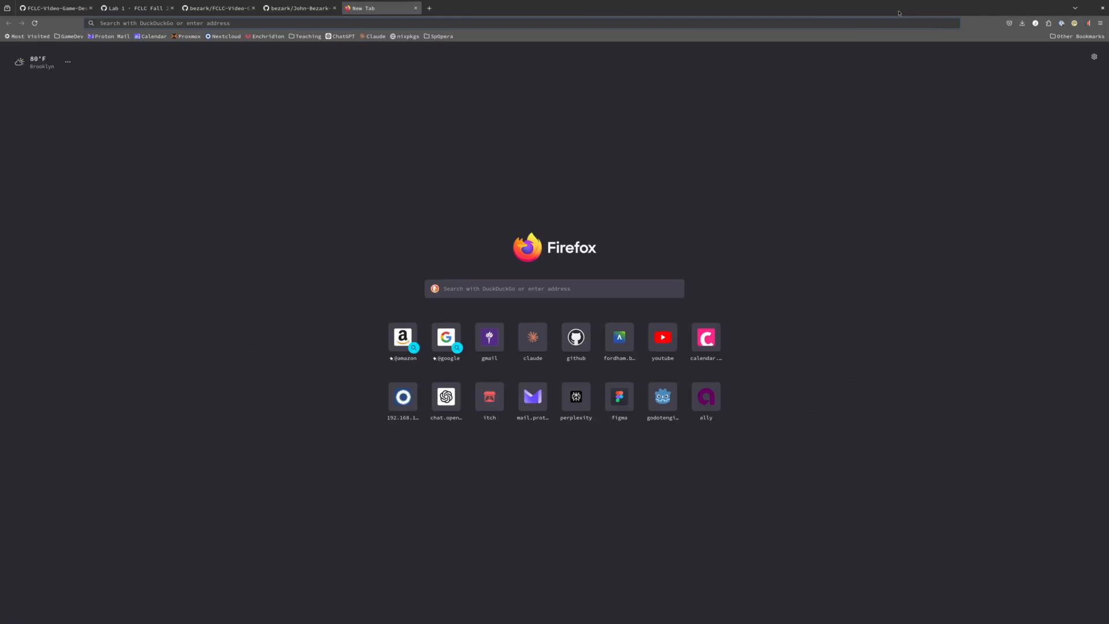
text(godotengine.org/)
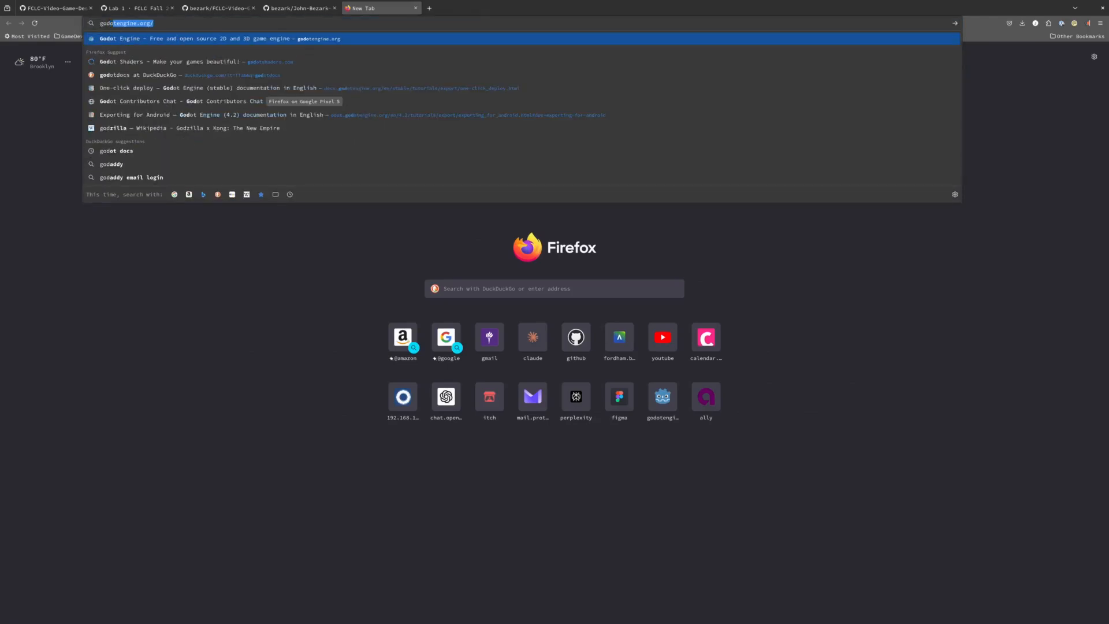
key(Return)
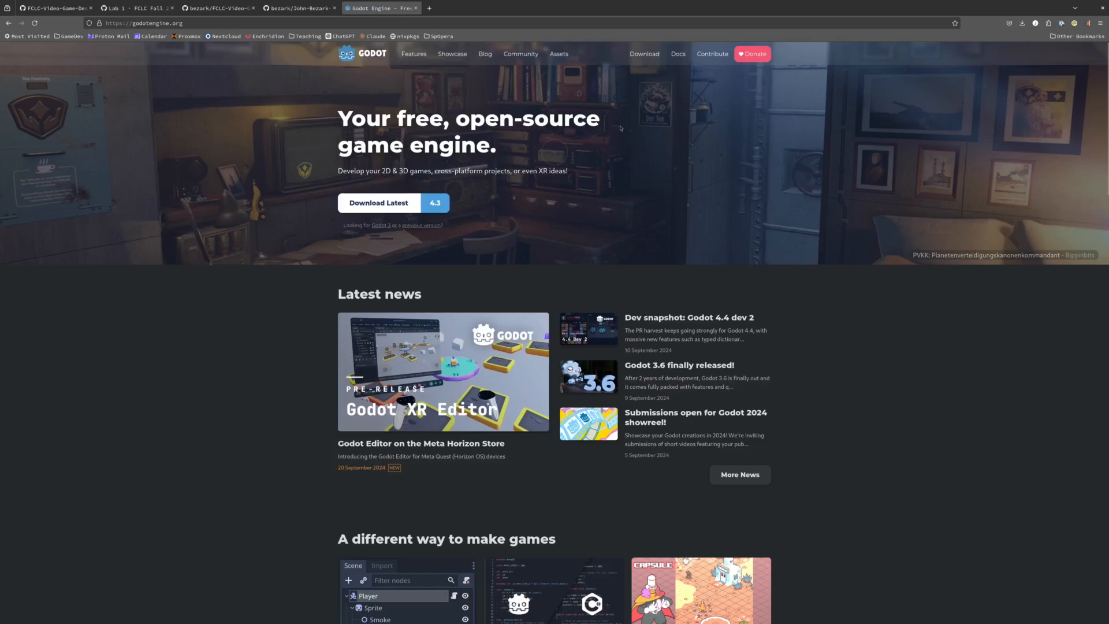
click(373, 203)
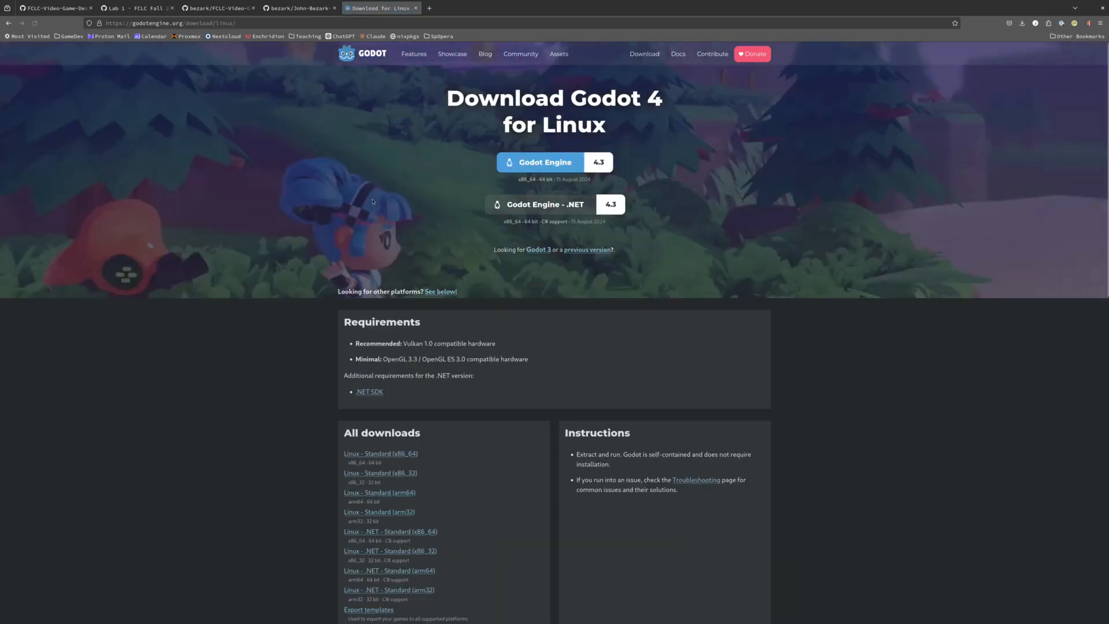
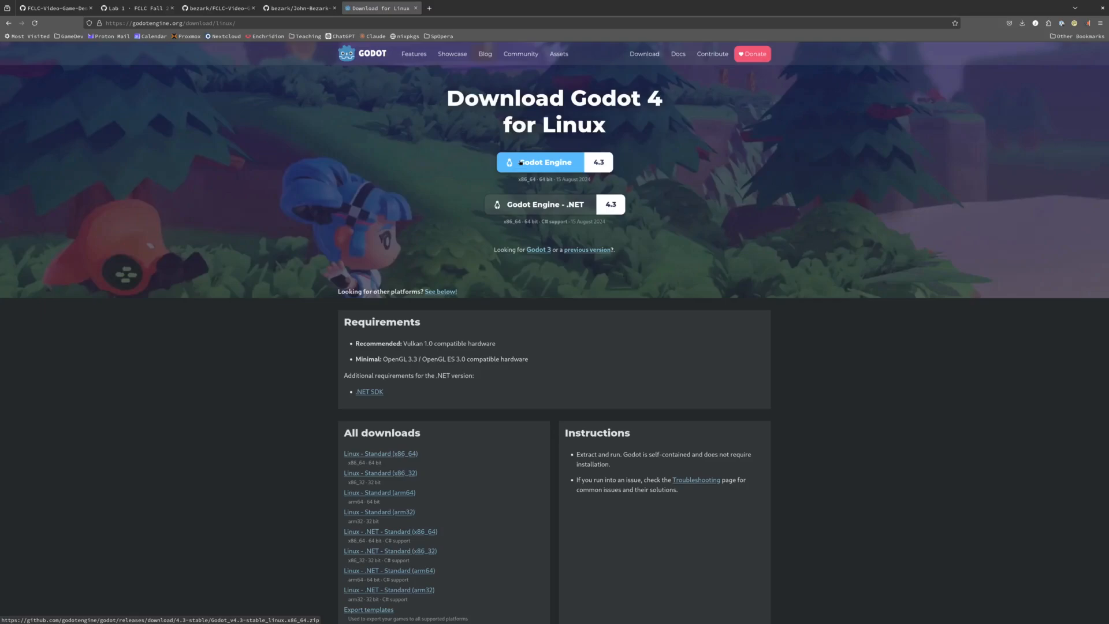
Download the standard Godot Engine 4.3 for Linux and dismiss the donation message.
click(521, 162)
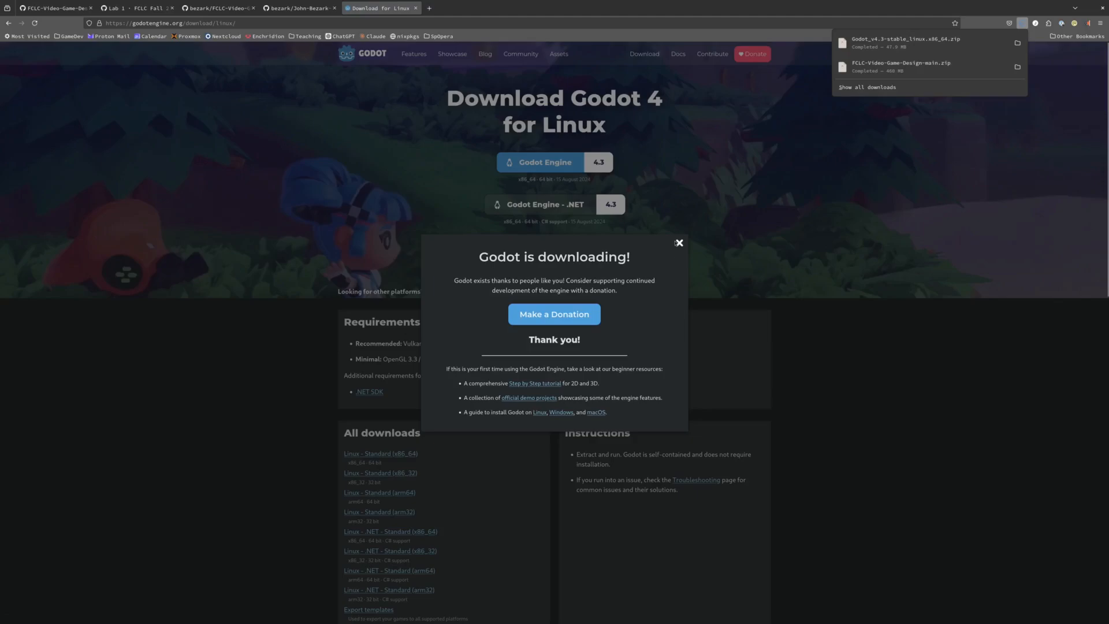
click(677, 243)
click(678, 242)
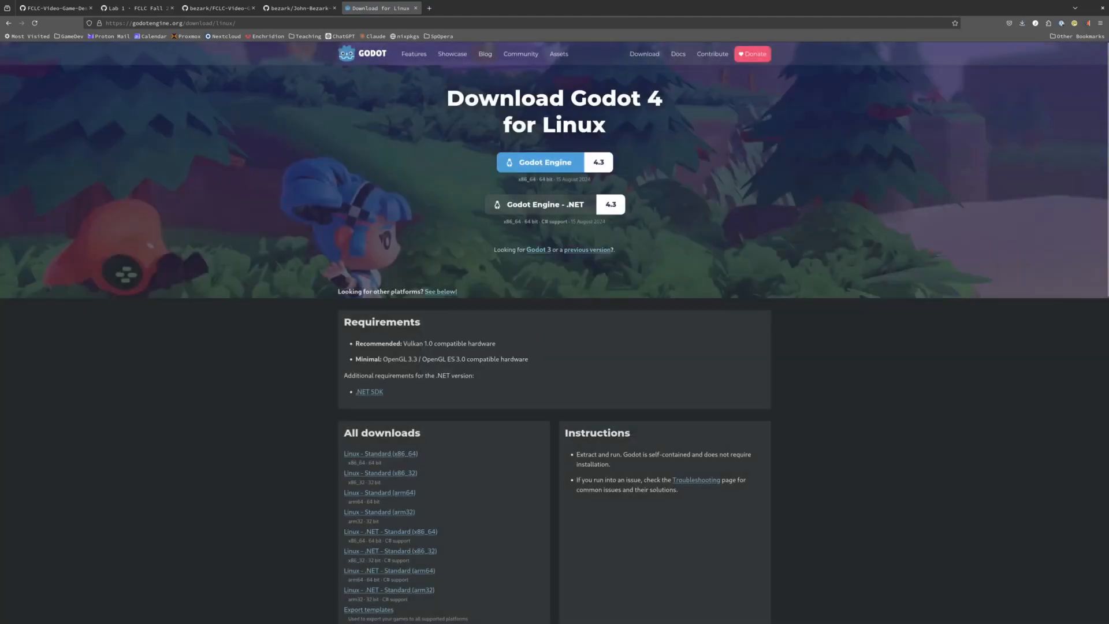
Close the browser, launch Godot's Project Manager and reposition its window higher on the desktop.
key(super+q)
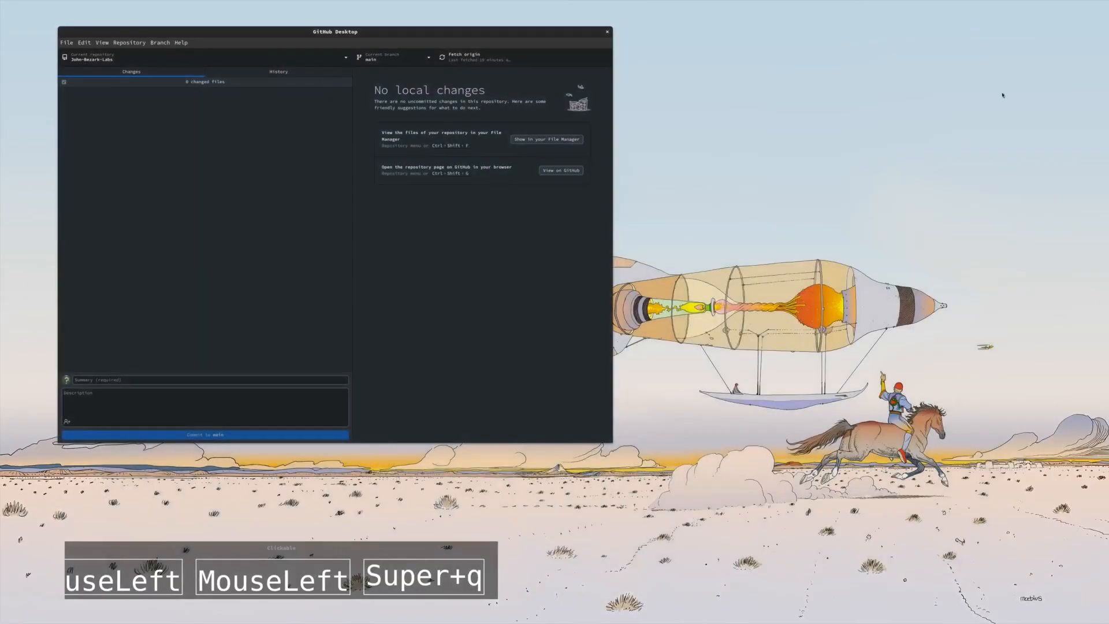
key(super+3)
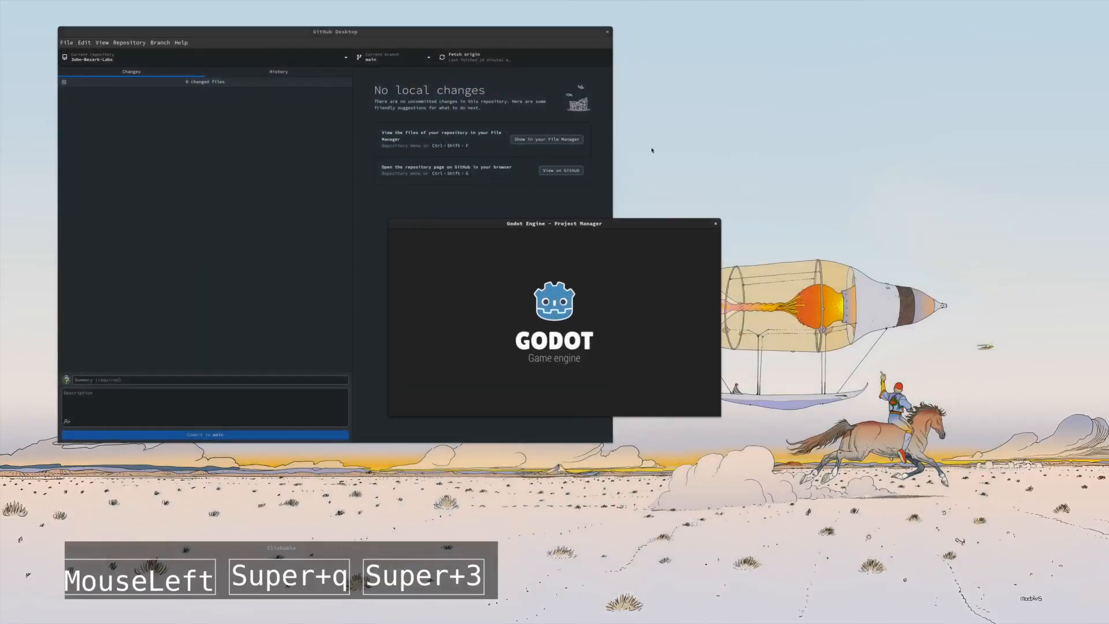
drag(619, 214, 558, 116)
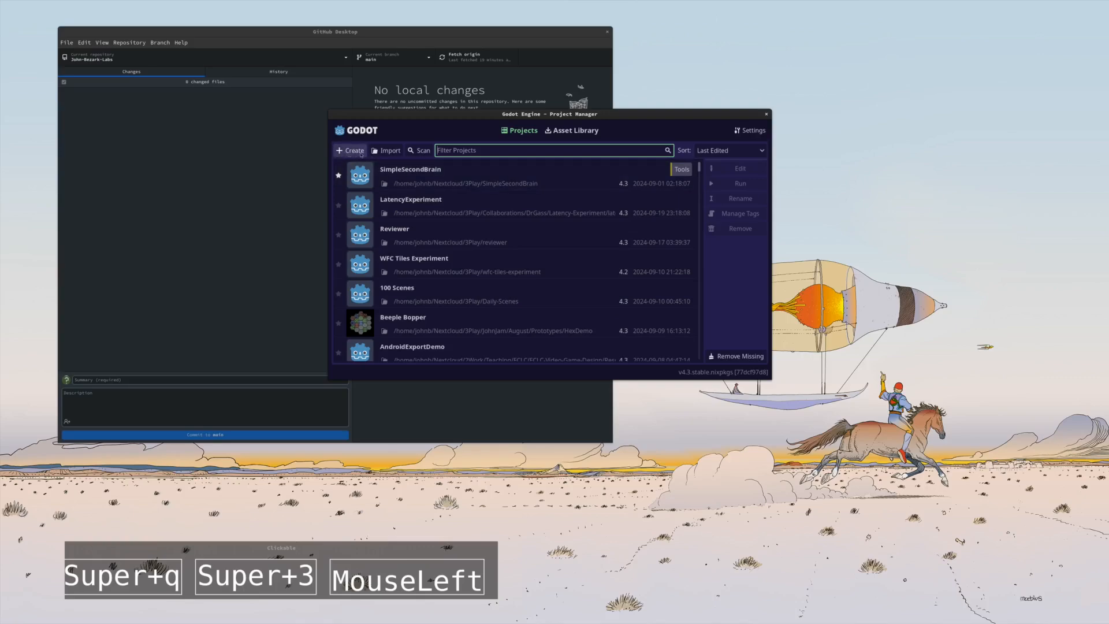
Look at the folder scan dialog and close it, then browse the Asset Library's templates, projects and demos in an enlarged Project Manager window.
click(421, 151)
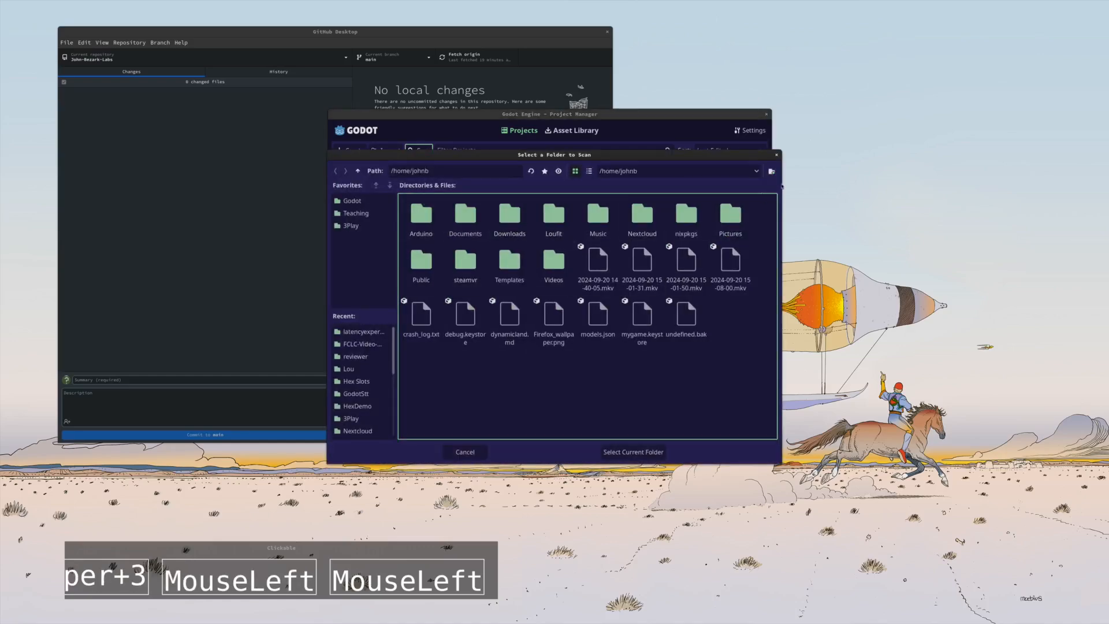
click(777, 156)
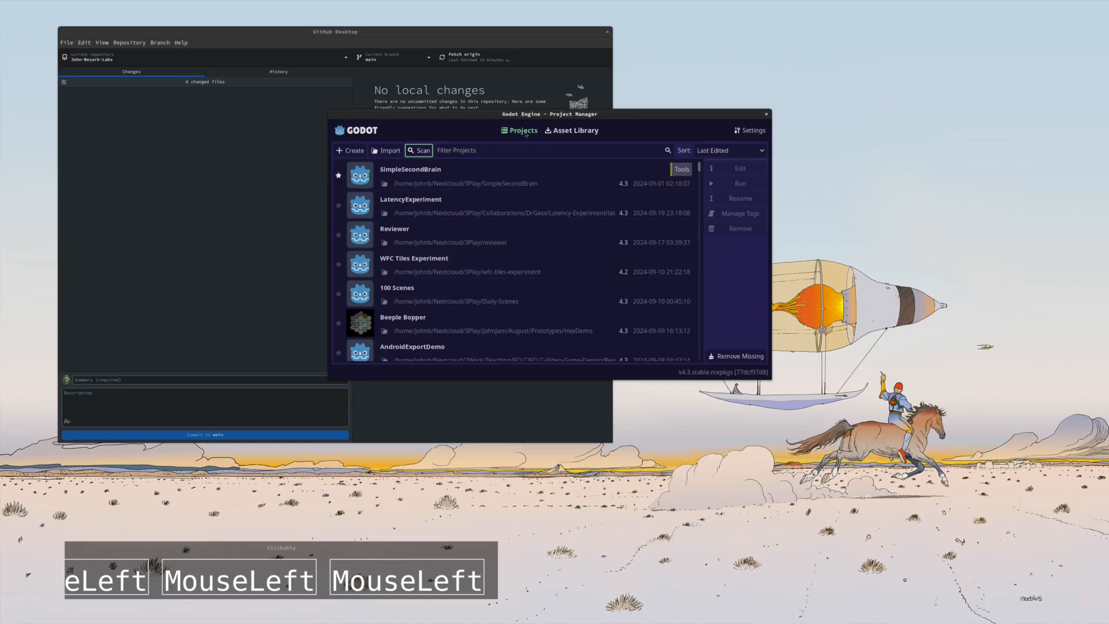
click(566, 131)
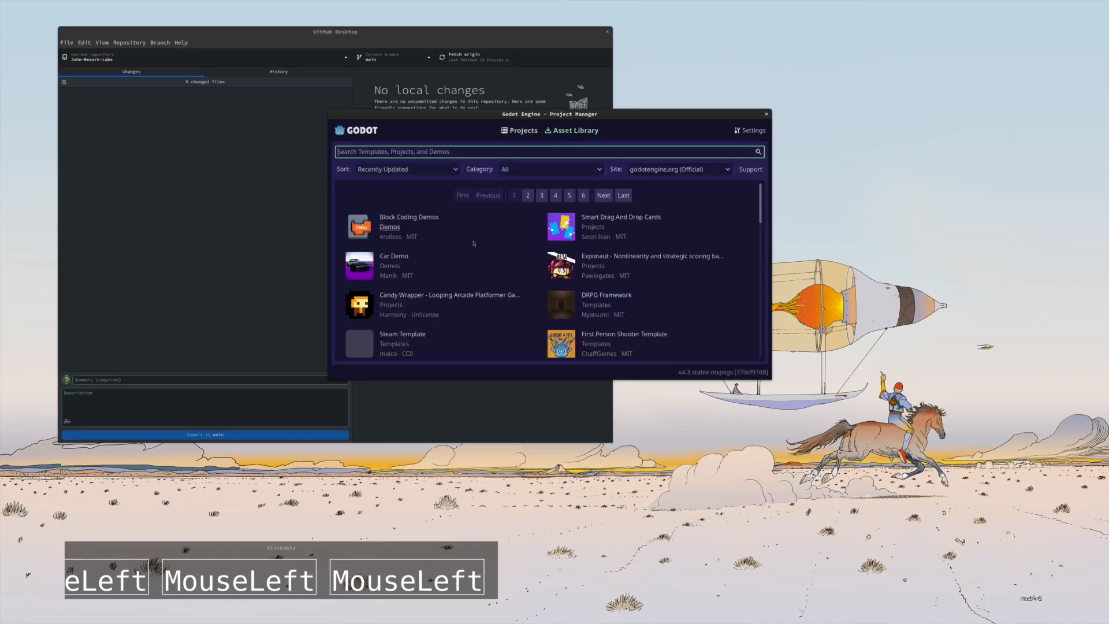
scroll(602, 291, down, 15)
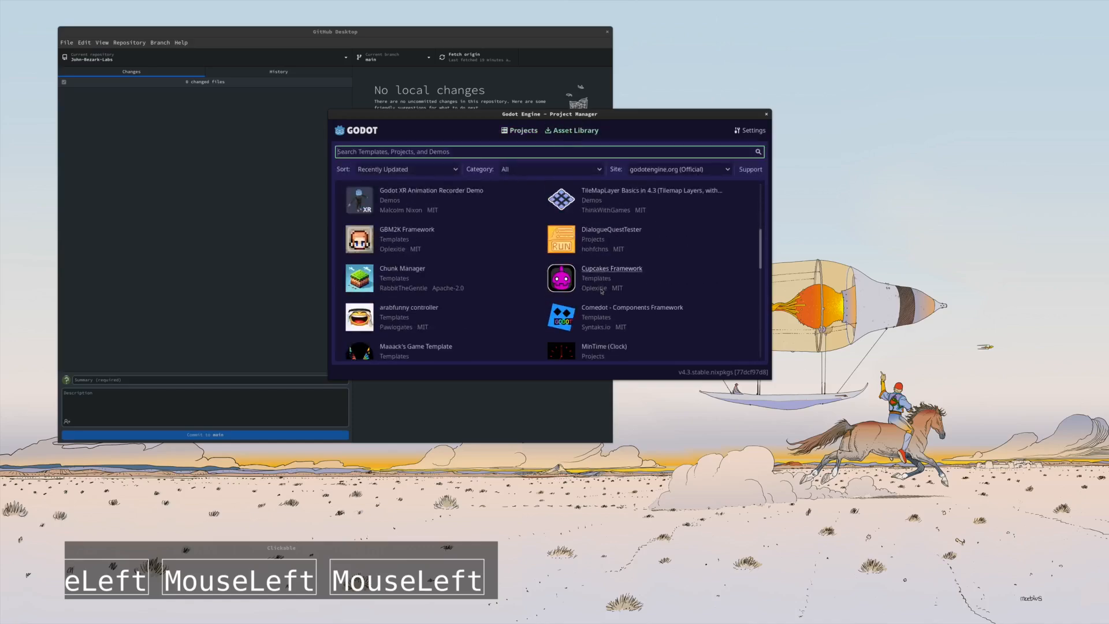
scroll(602, 290, down, 5)
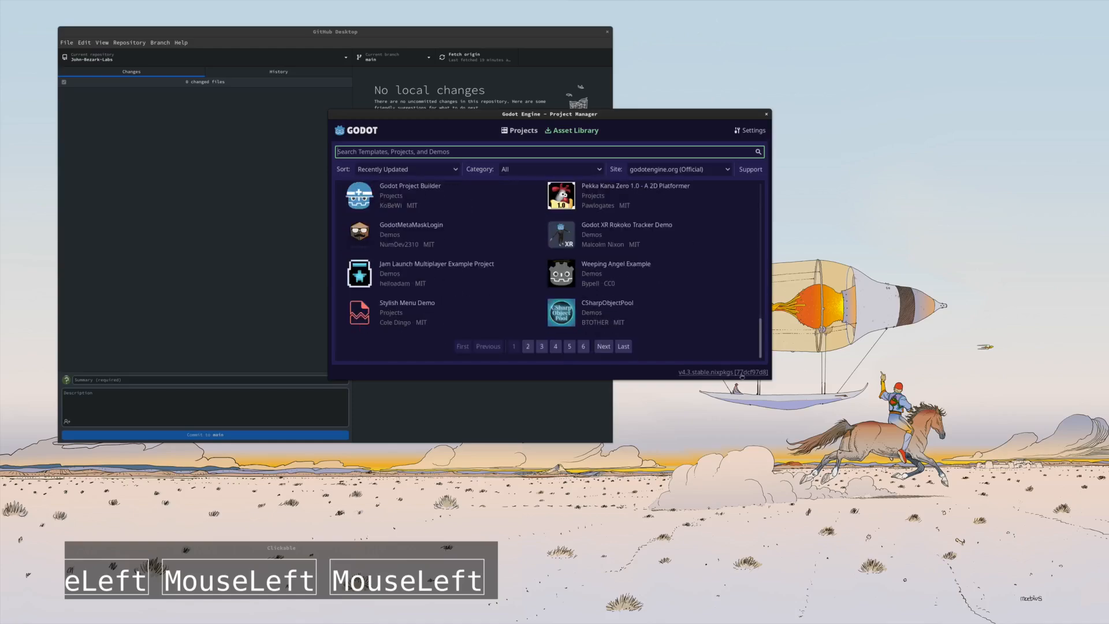
drag(772, 382, 869, 495)
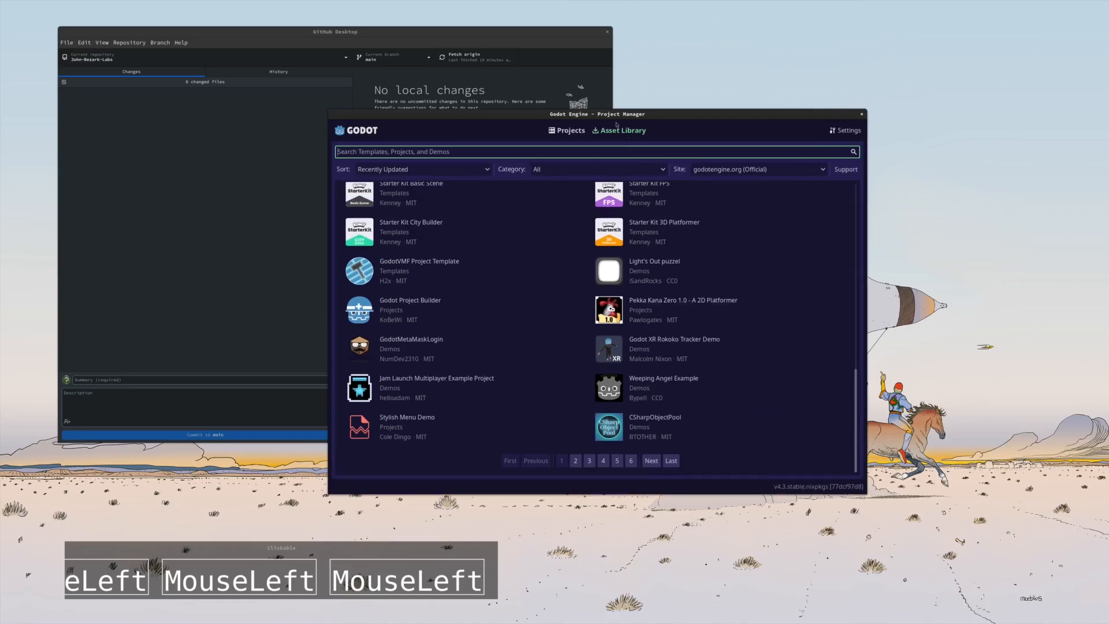
drag(628, 117, 588, 106)
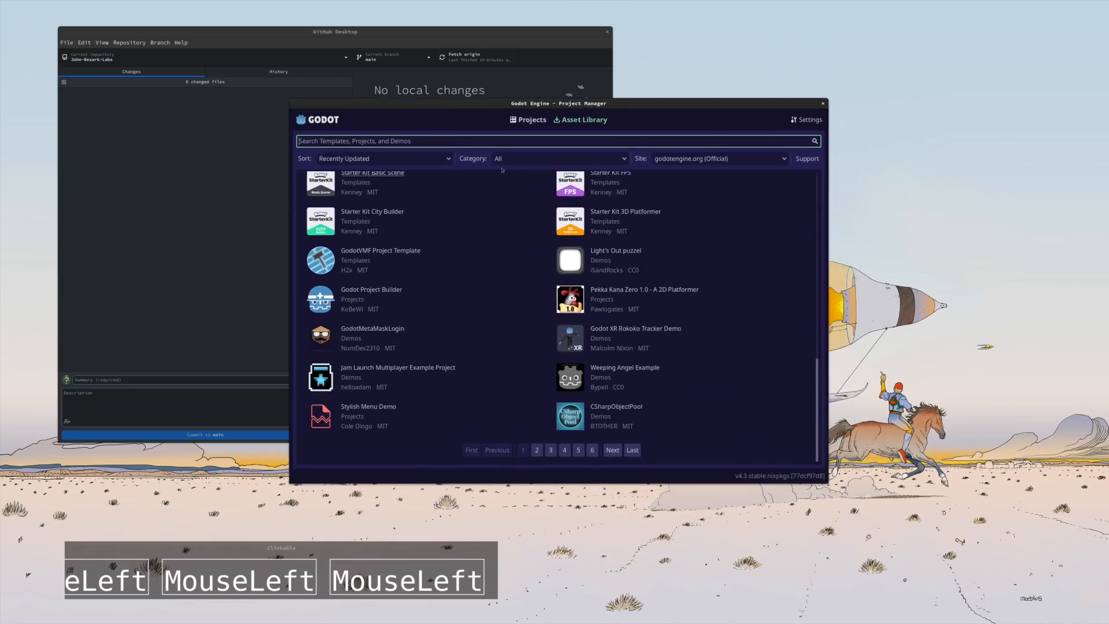
scroll(405, 200, up, 1)
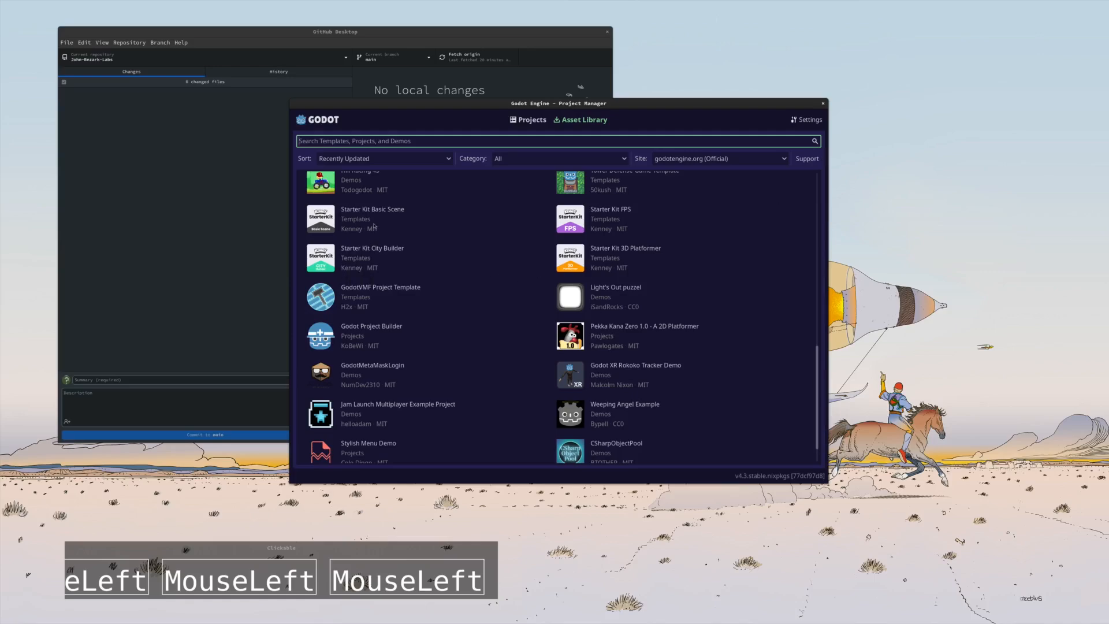
scroll(376, 235, up, 2)
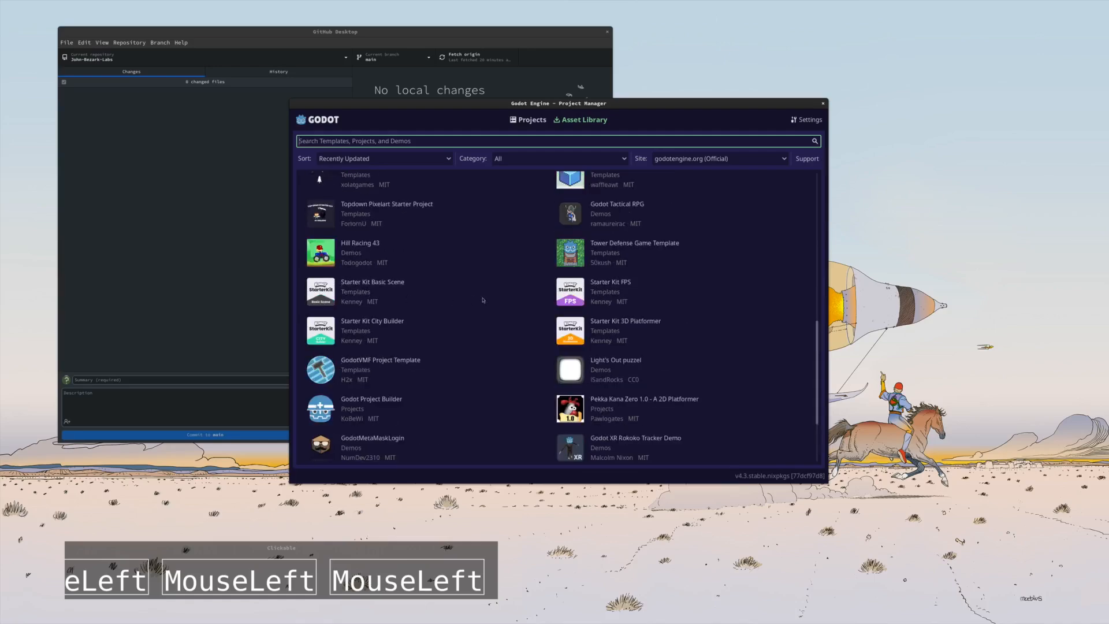
scroll(535, 267, up, 1)
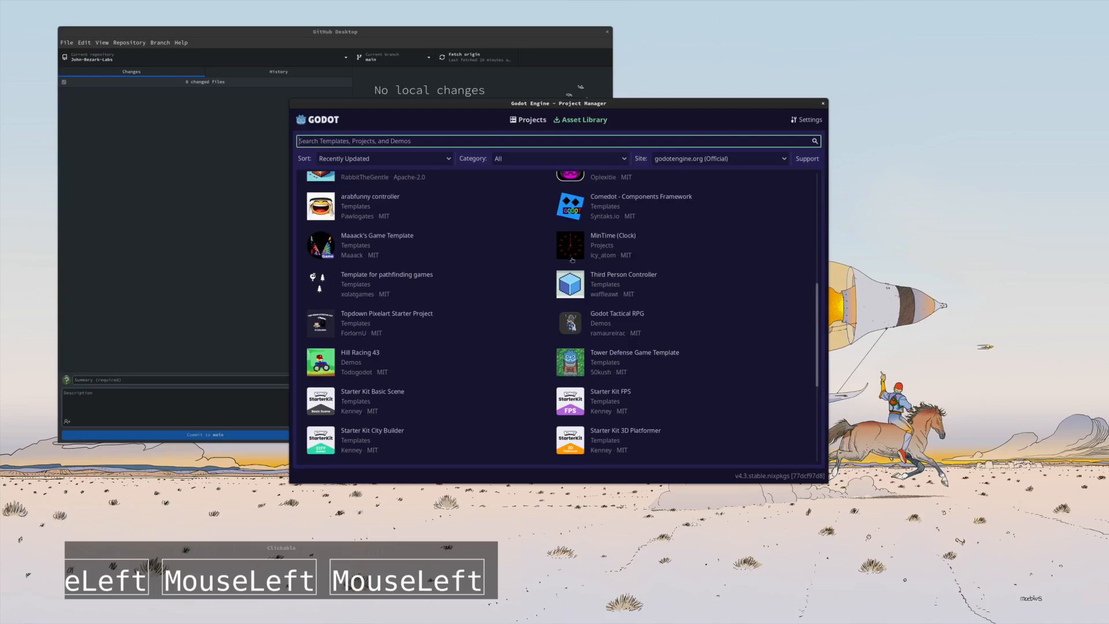
scroll(572, 260, up, 3)
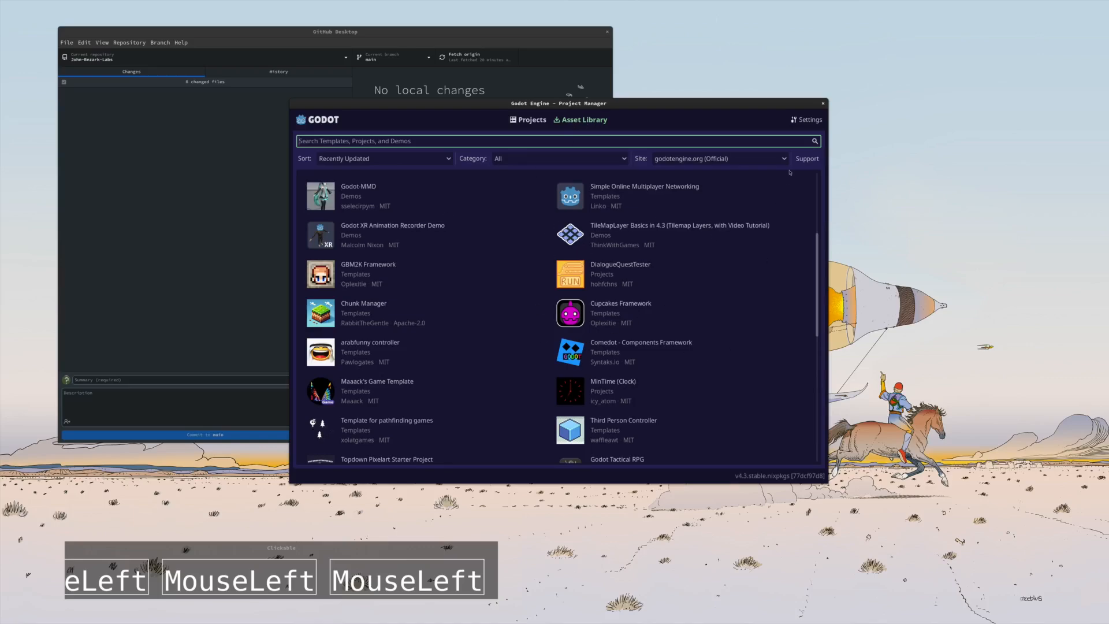
Open the Project Manager's quick settings and choose Online as the network mode.
click(807, 122)
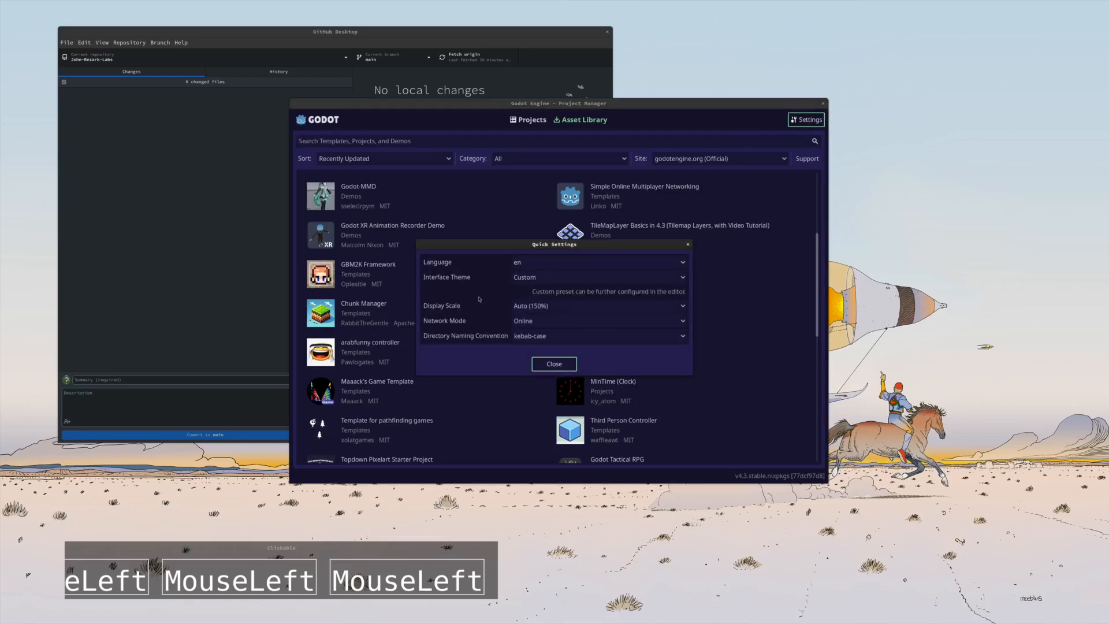
click(531, 322)
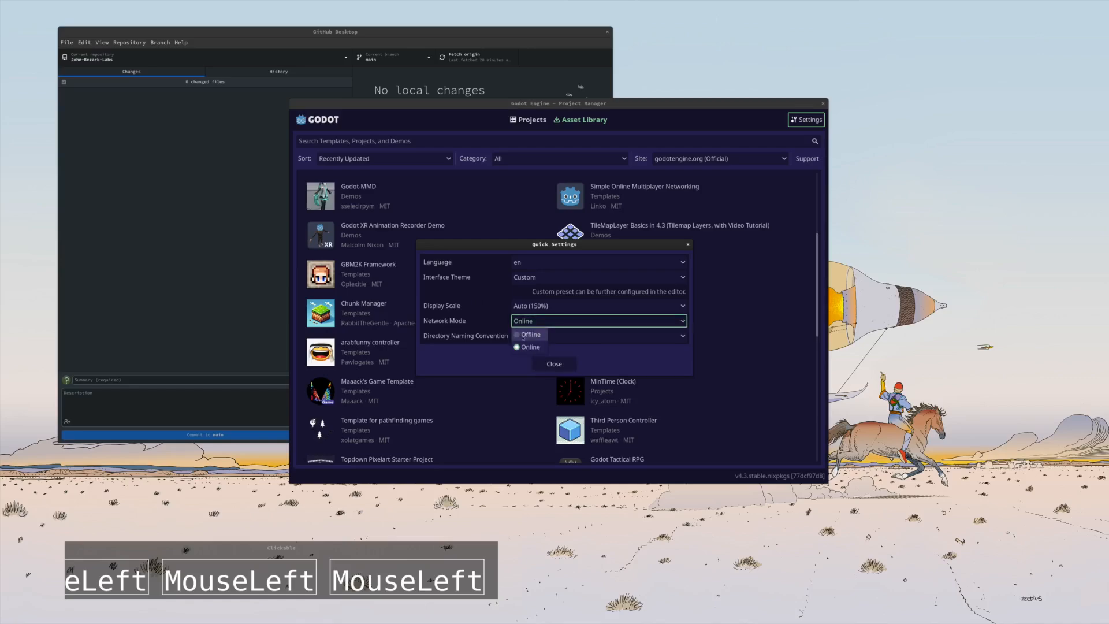
click(516, 348)
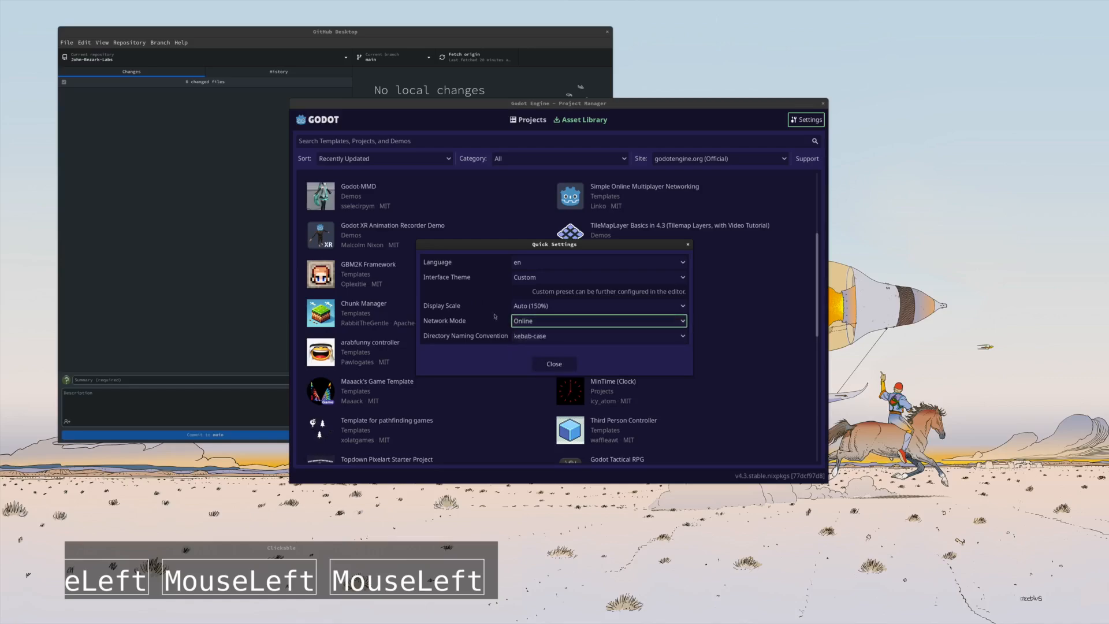
Try a display scale of 75%, then return the scale to Auto (150%).
click(533, 312)
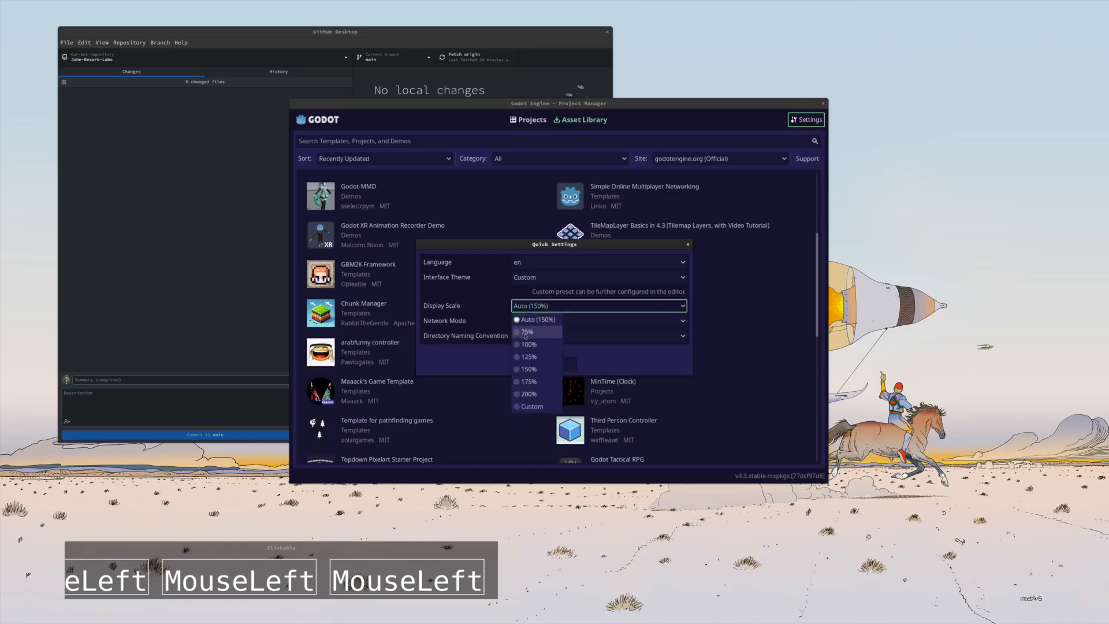
click(520, 333)
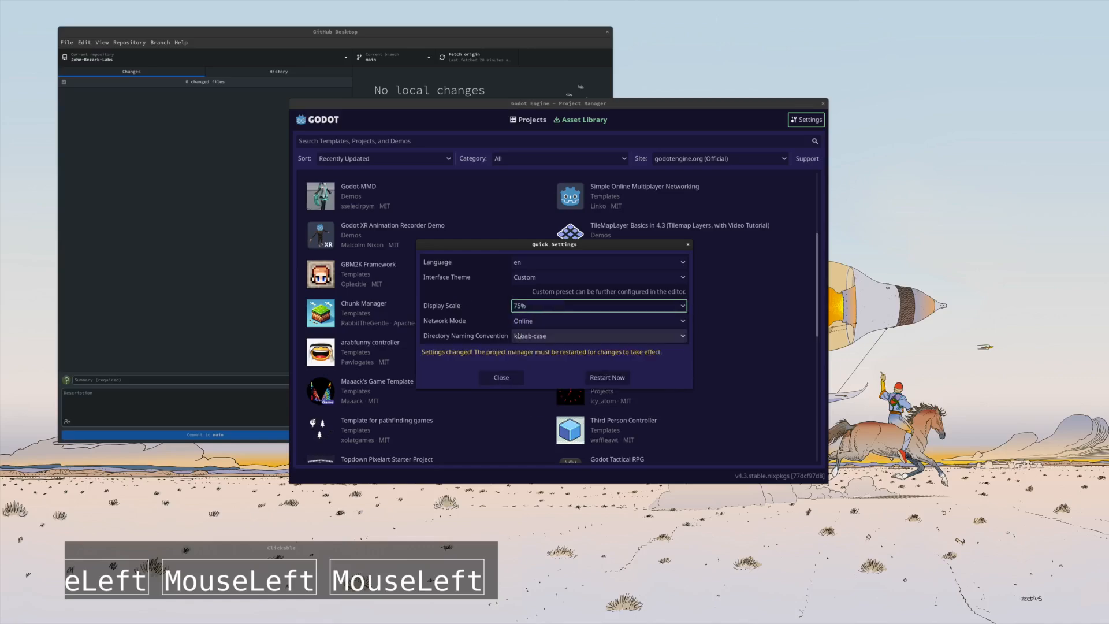
click(521, 310)
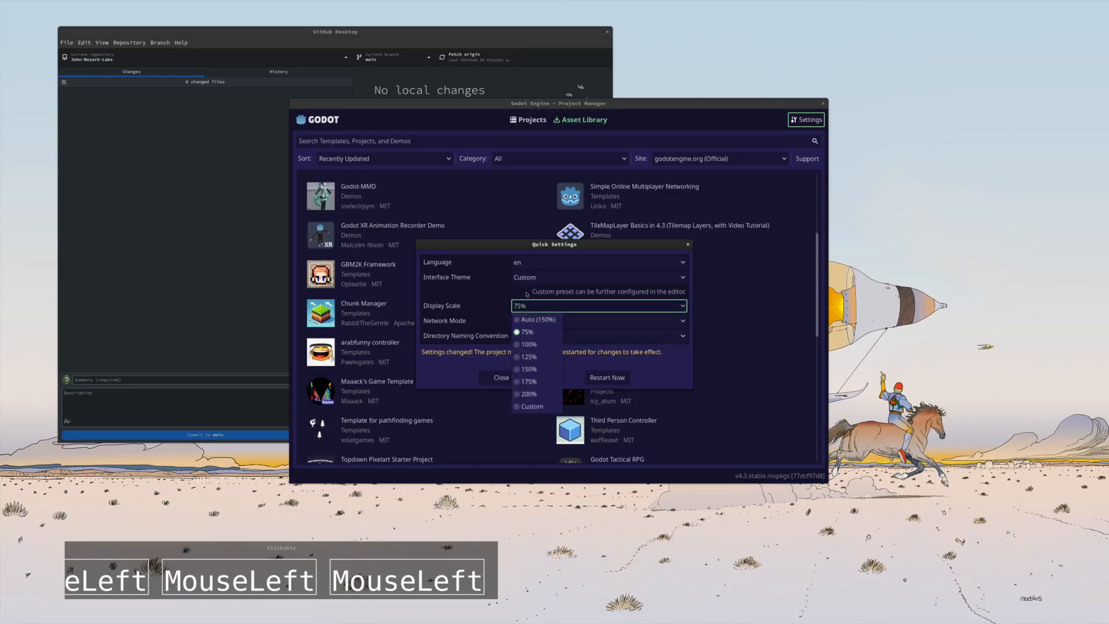
click(520, 321)
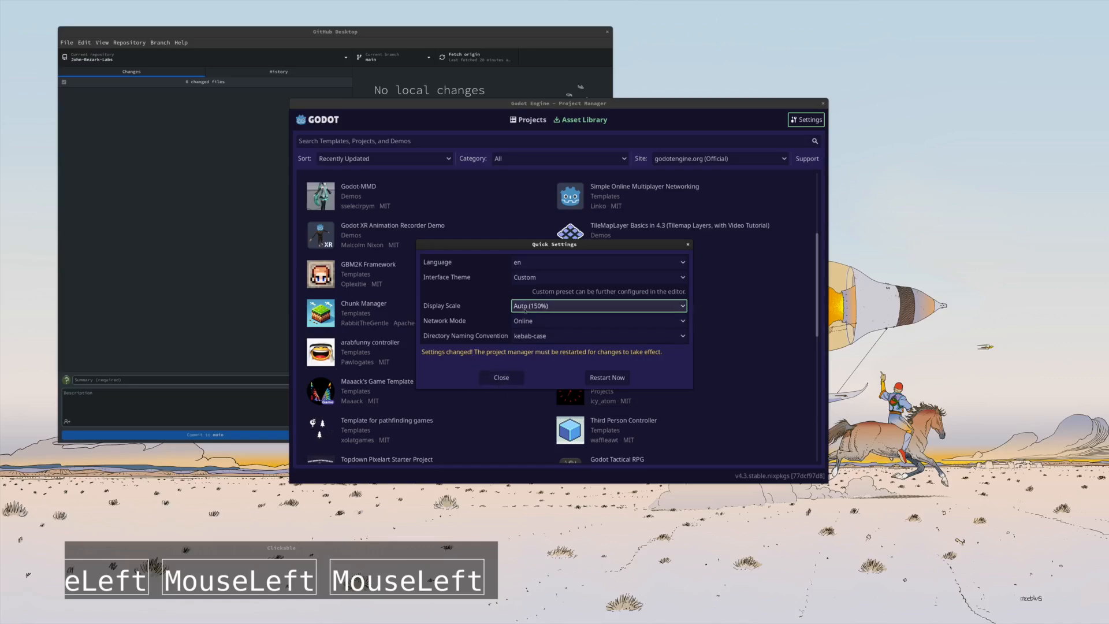
Preview the Breeze Dark interface theme, then set the interface theme to Default.
click(523, 277)
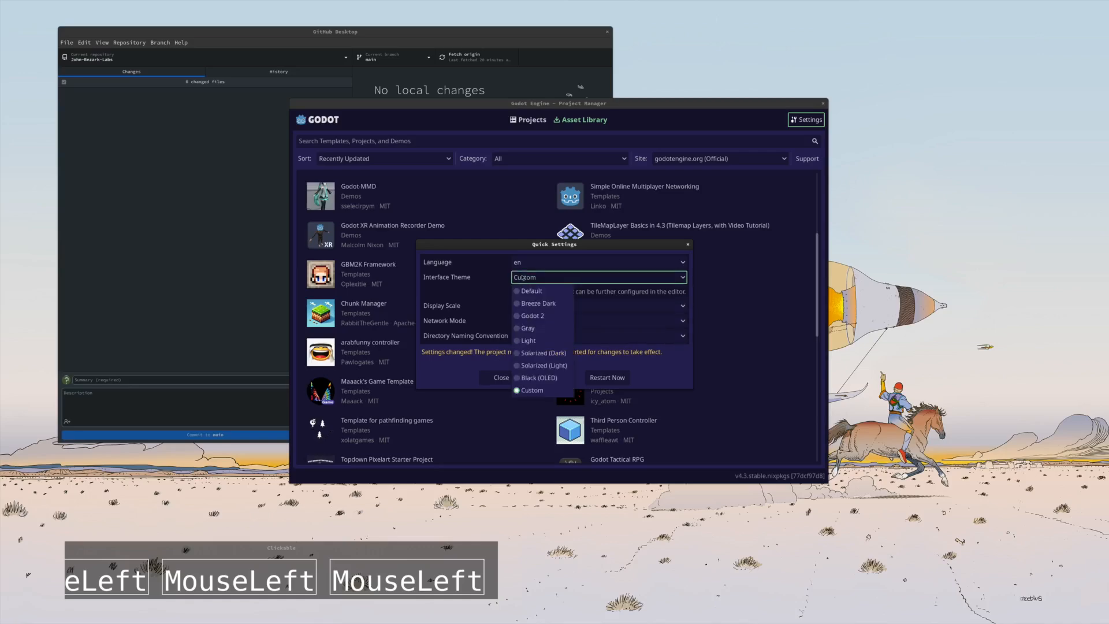
click(517, 307)
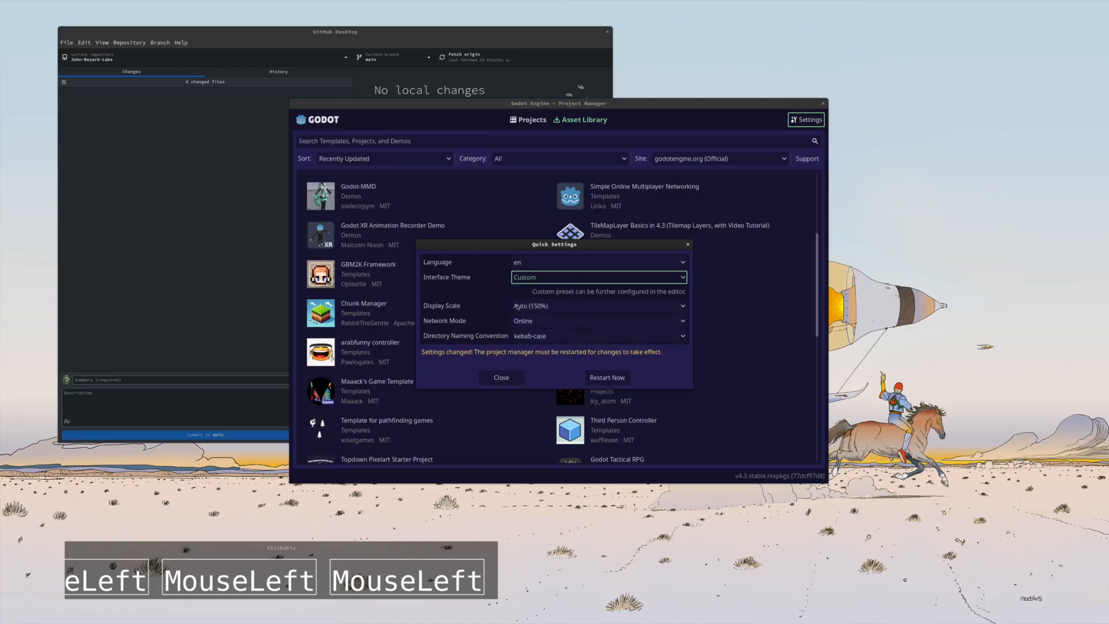
click(531, 278)
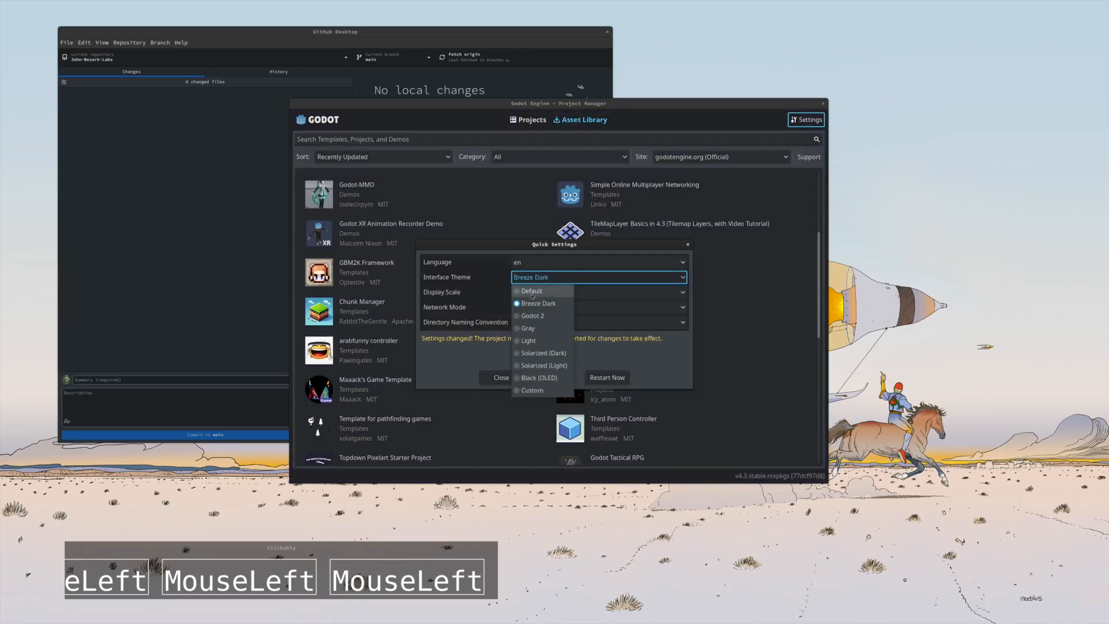
click(532, 296)
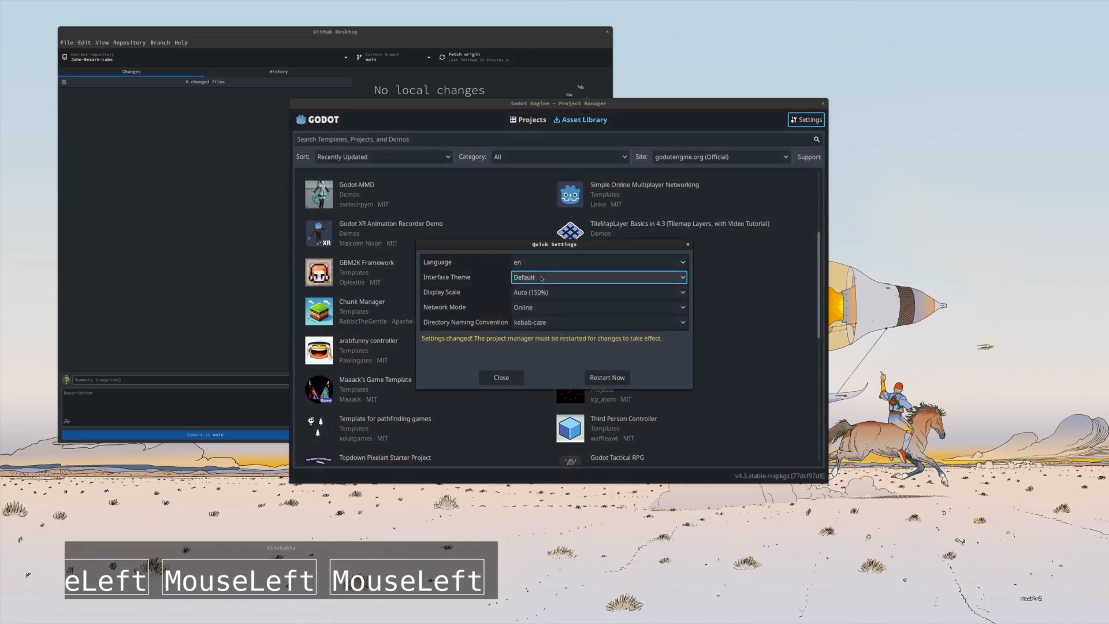
Try the Custom interface theme, then switch the theme back to Default.
click(542, 278)
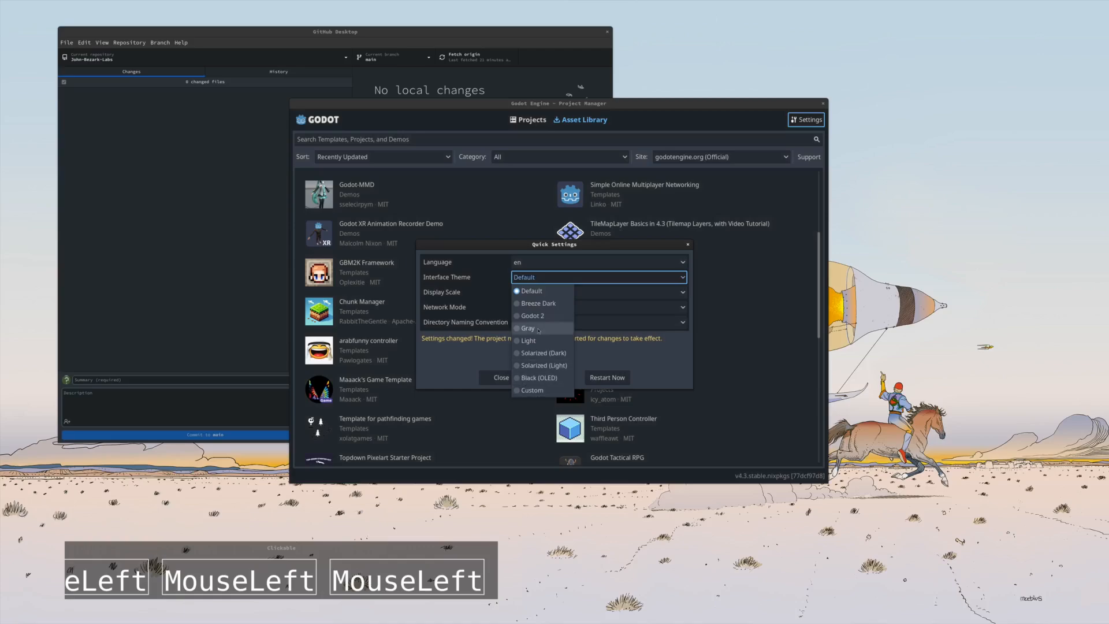
click(542, 278)
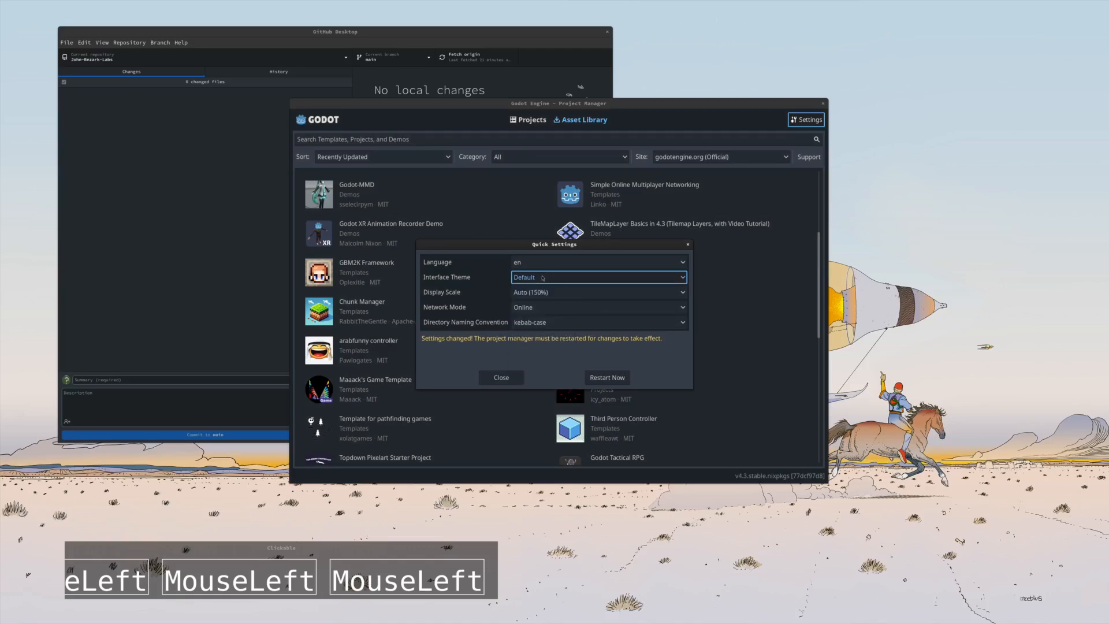
click(542, 278)
click(521, 388)
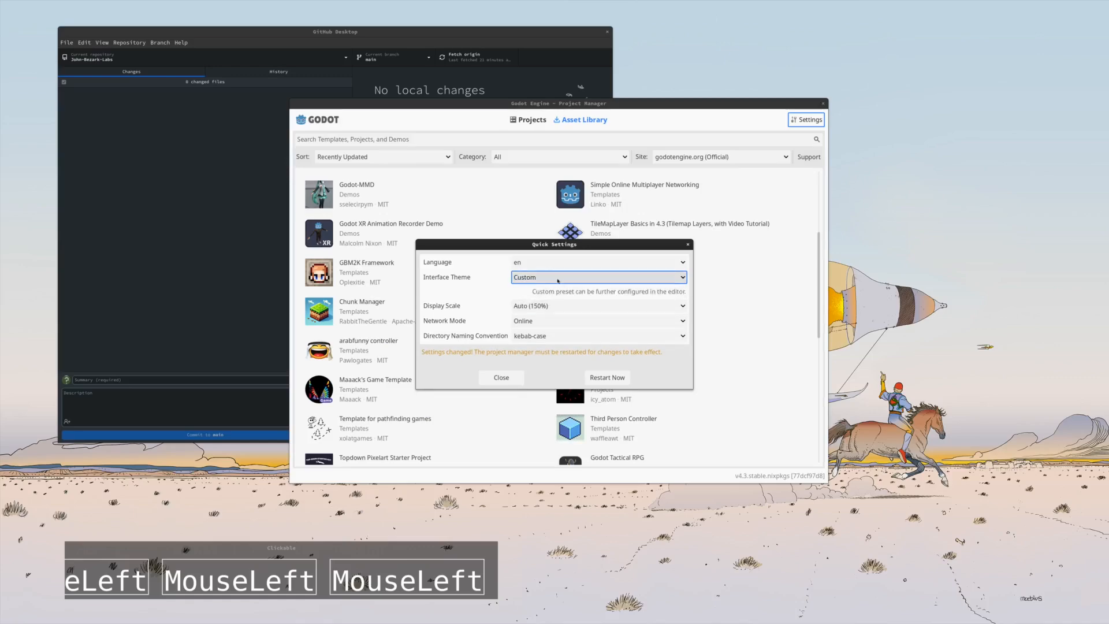
click(537, 278)
click(532, 291)
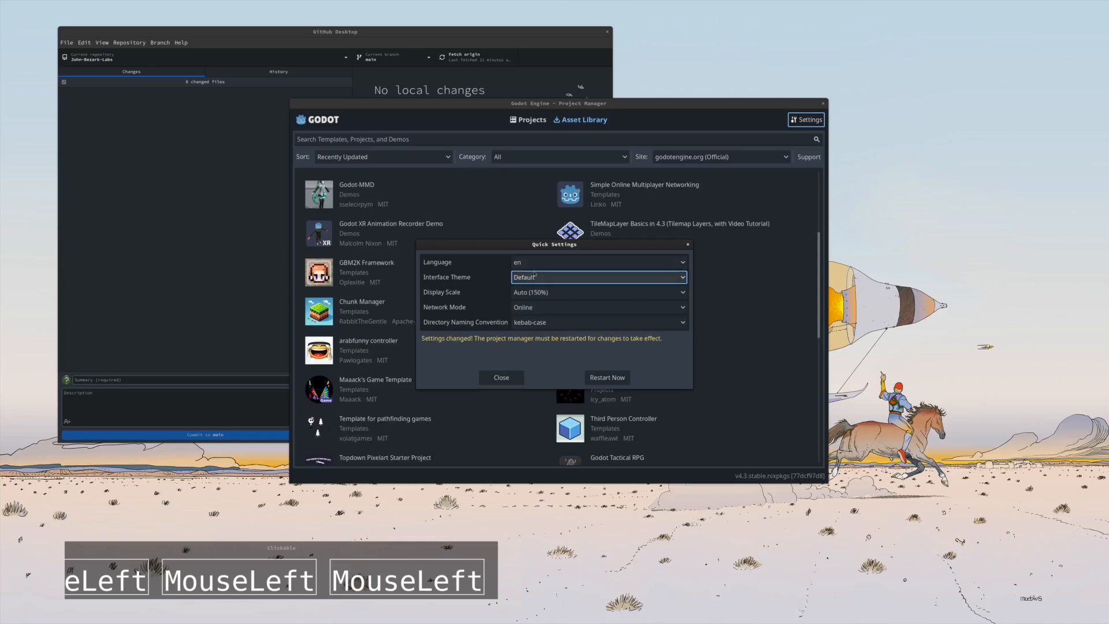
Try the Godot 2 interface theme, then choose Default again.
click(523, 279)
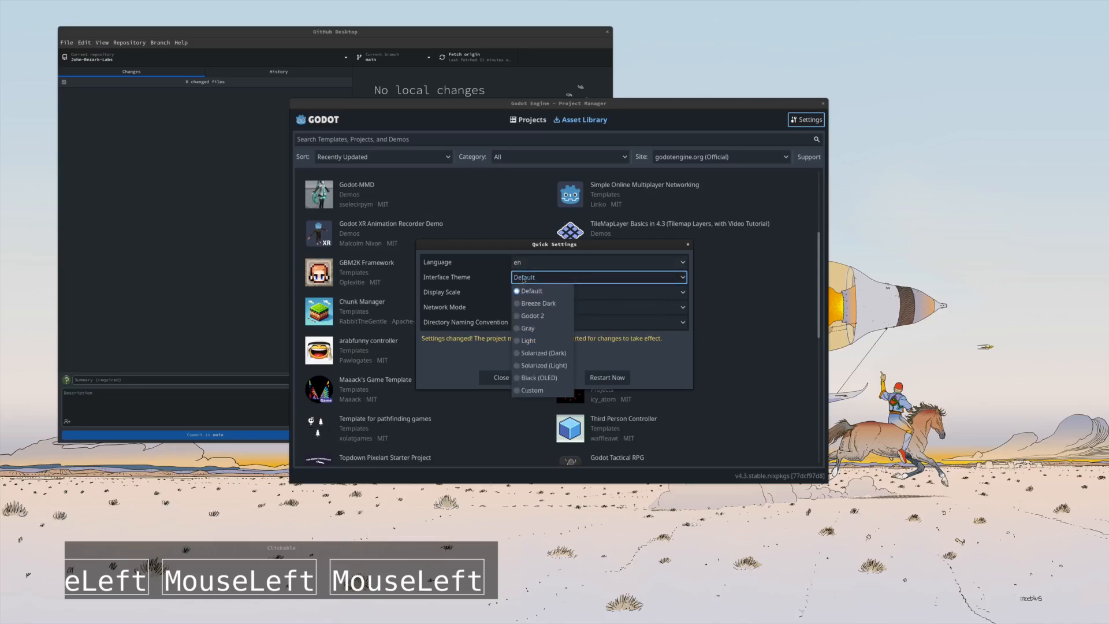
click(518, 319)
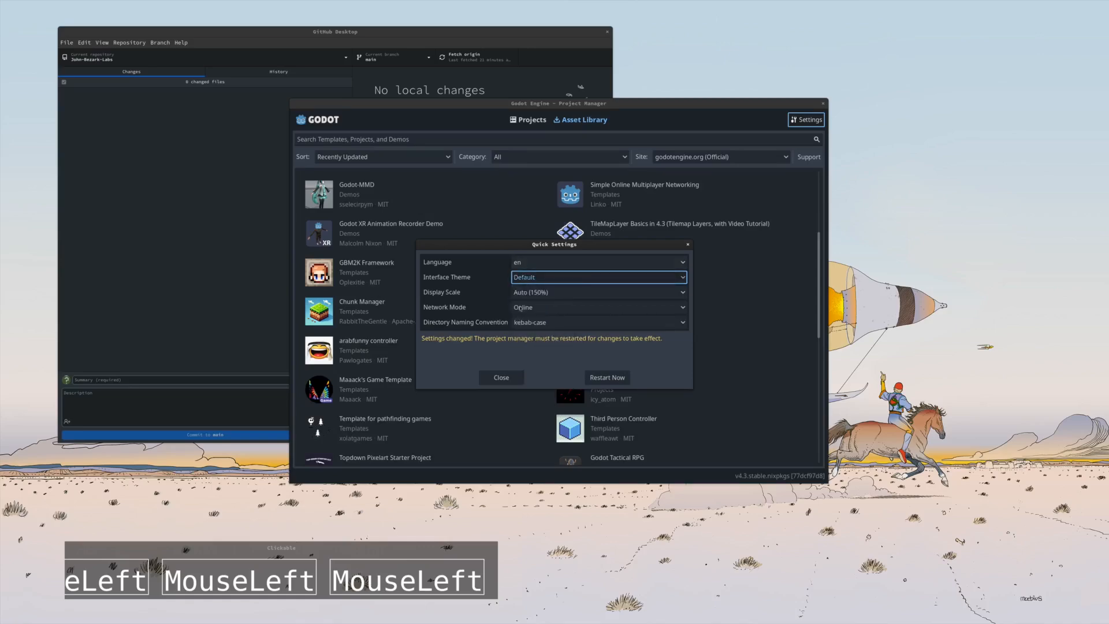
click(527, 280)
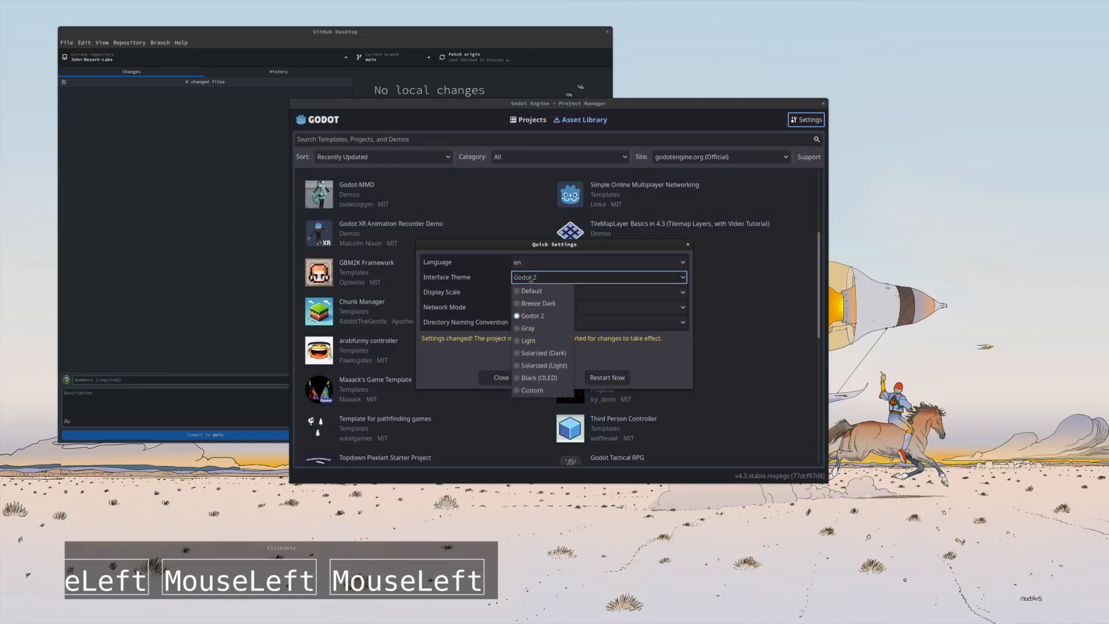
click(523, 291)
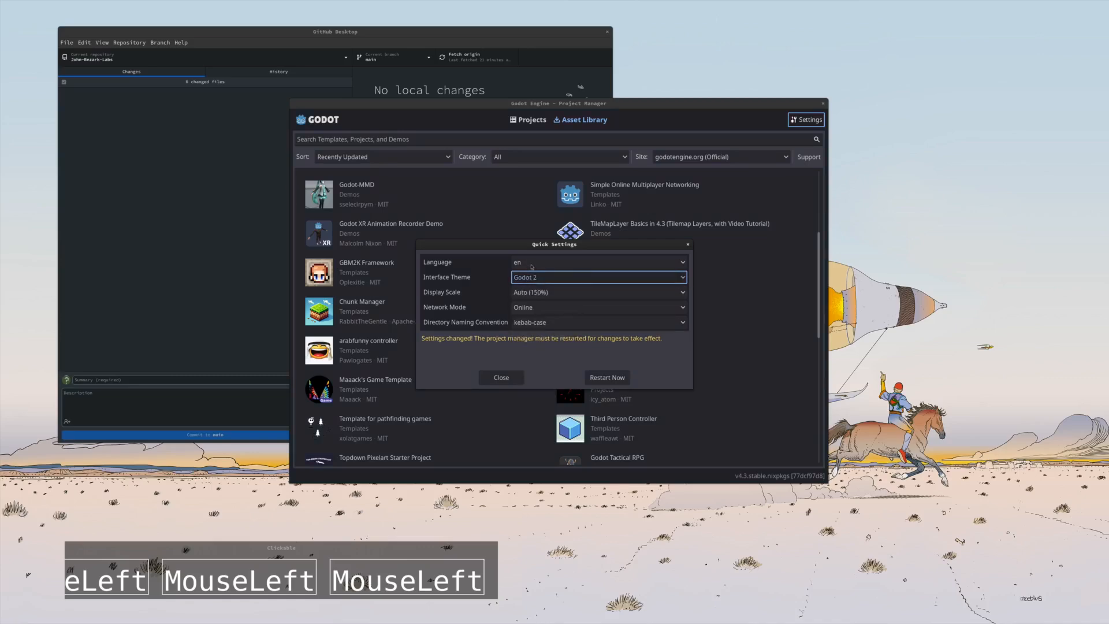
Try German as the interface language, then switch back to English and close the quick settings.
click(525, 267)
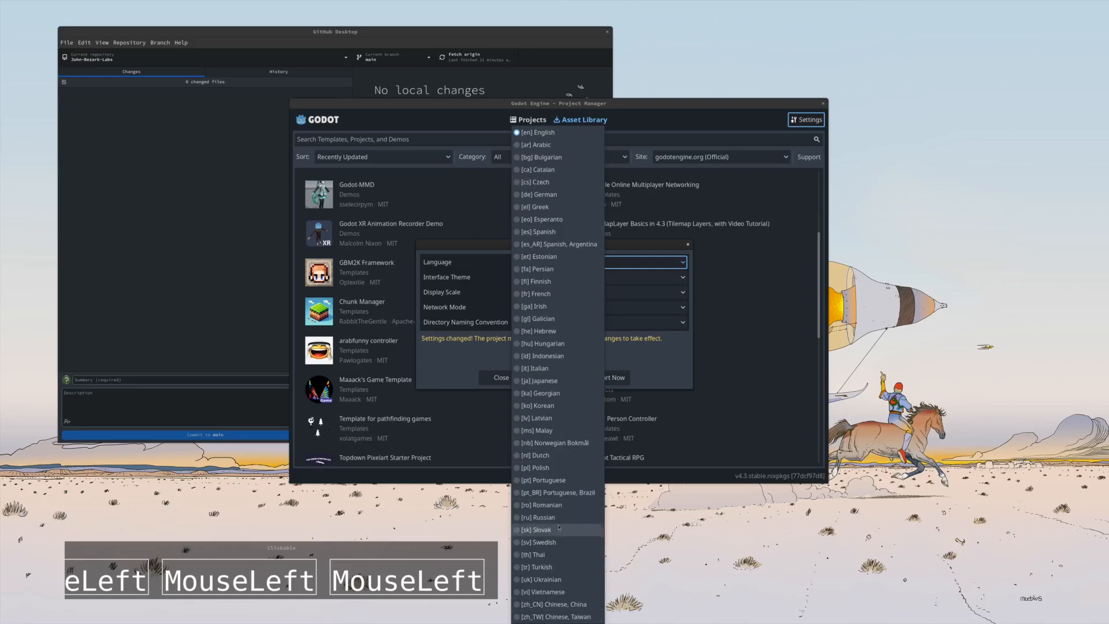
click(546, 197)
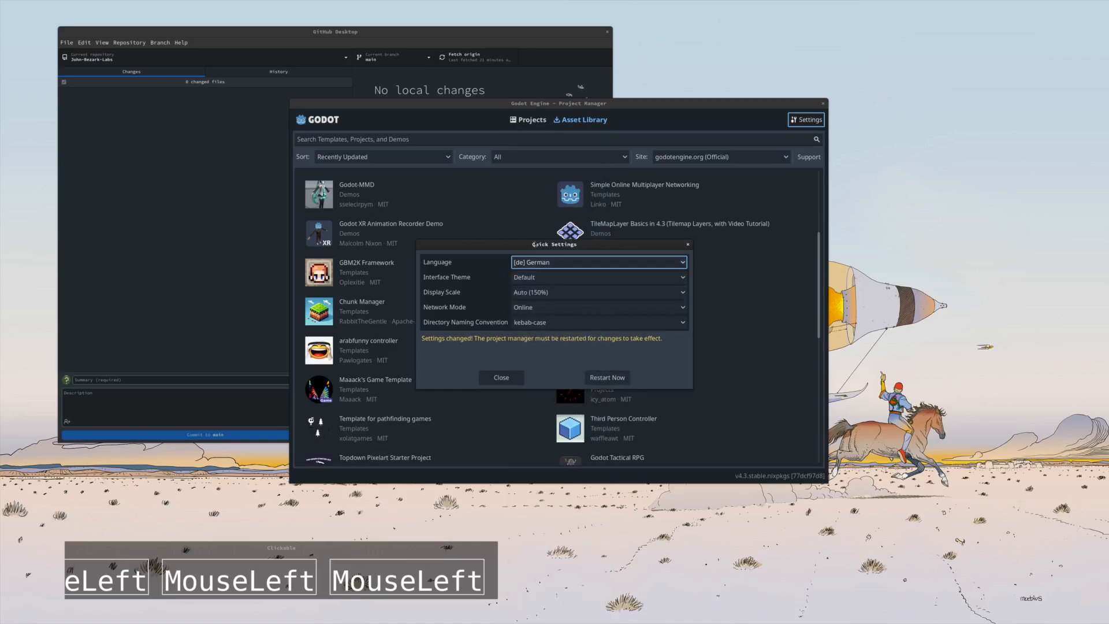
click(543, 262)
click(524, 132)
click(501, 377)
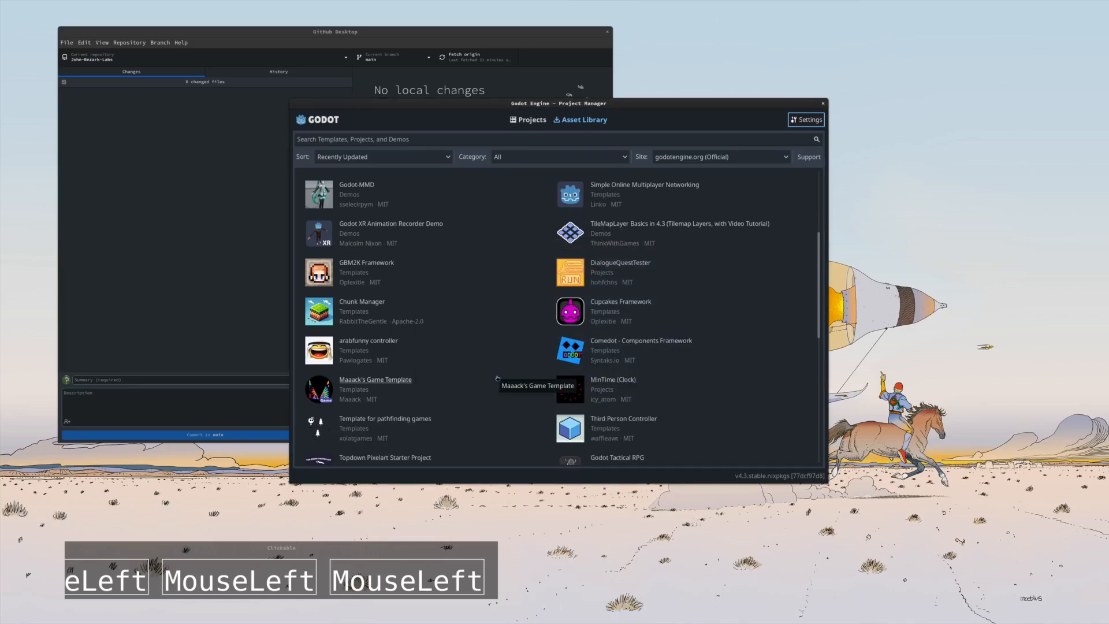
Start a new project from the project list and name it "Lab 1".
click(529, 121)
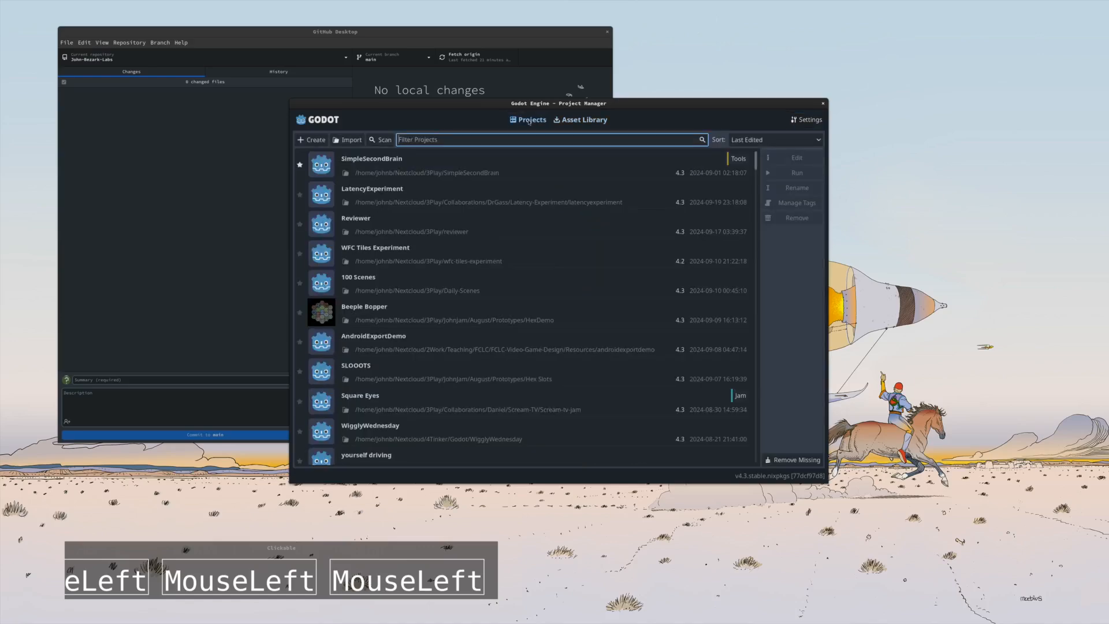
click(316, 140)
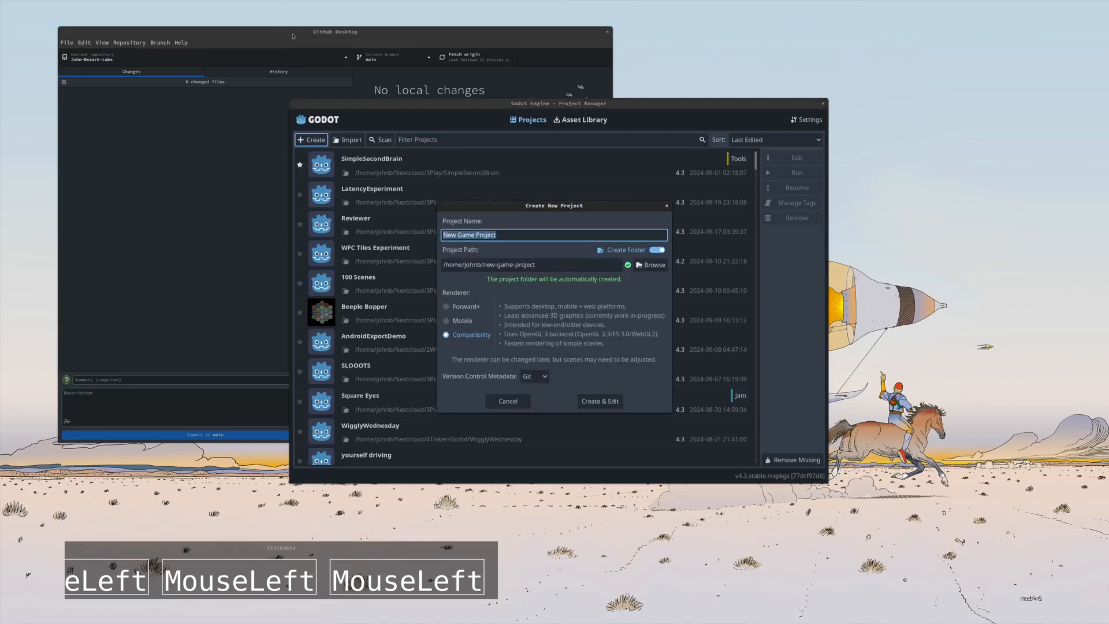
drag(504, 208, 496, 164)
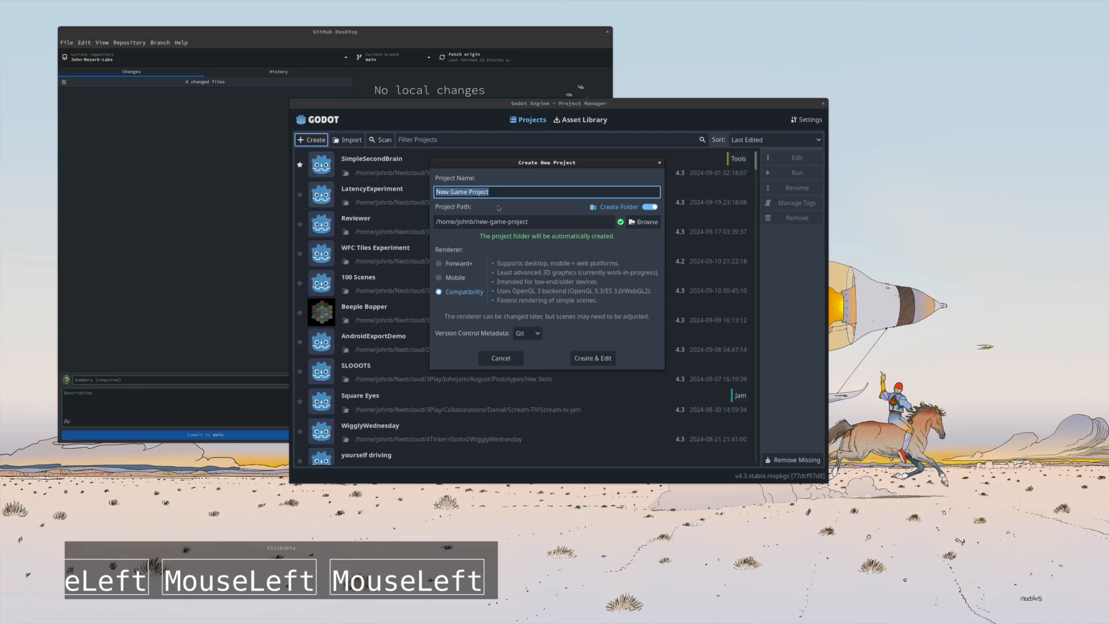
text(Lab)
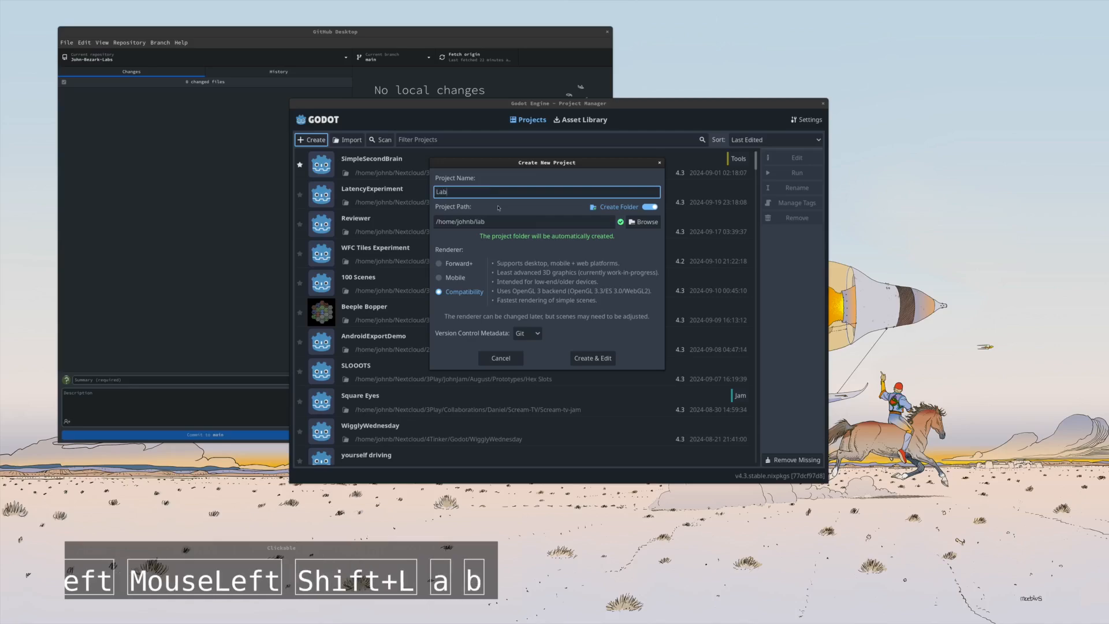
text( 1)
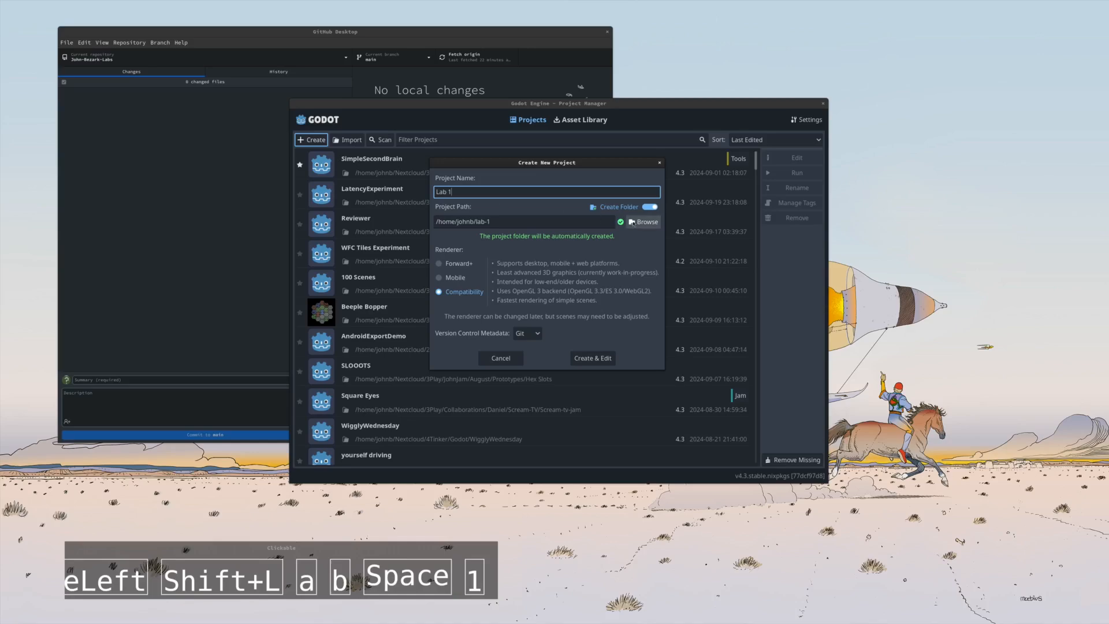
Show the labs repository folder in the file manager, with GitHub Desktop and the Project Manager arranged side by side.
drag(456, 104, 790, 70)
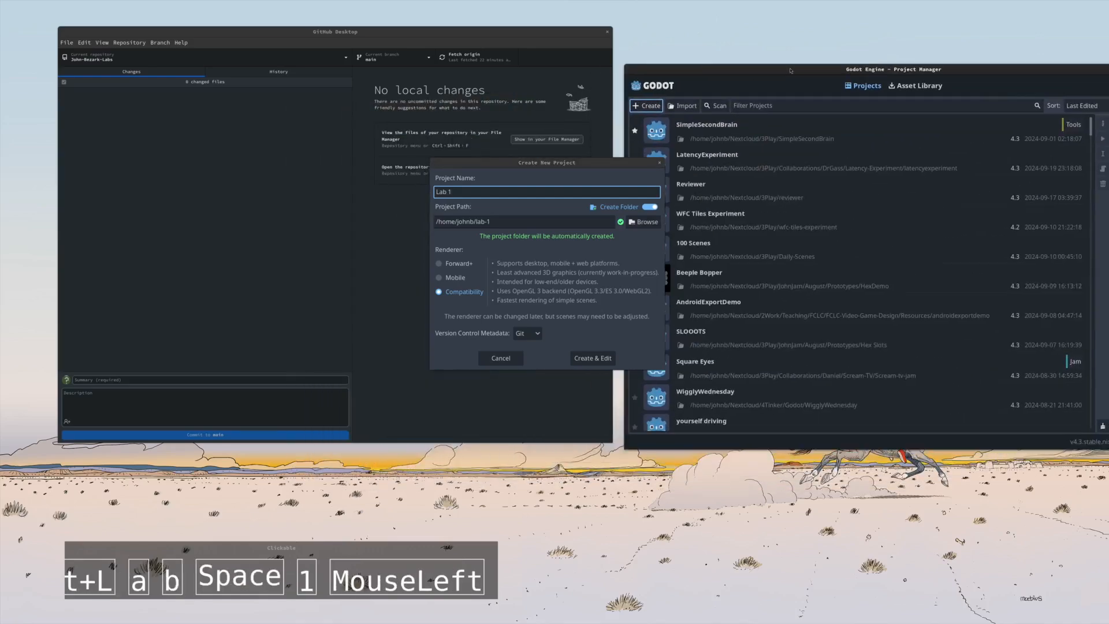
drag(491, 161, 725, 131)
drag(429, 33, 396, 68)
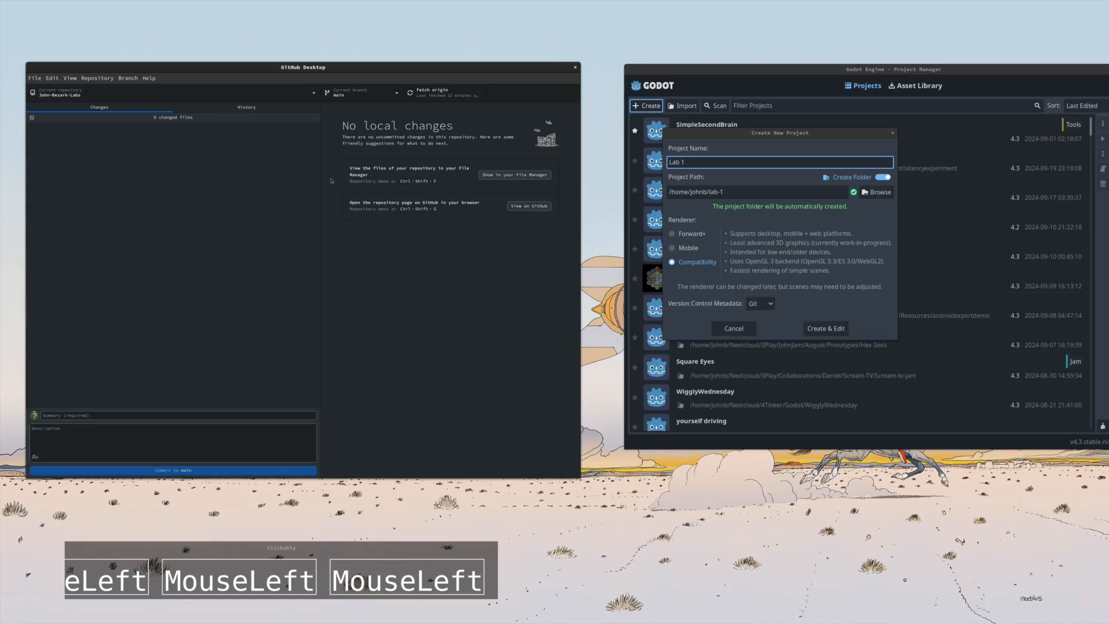
click(496, 176)
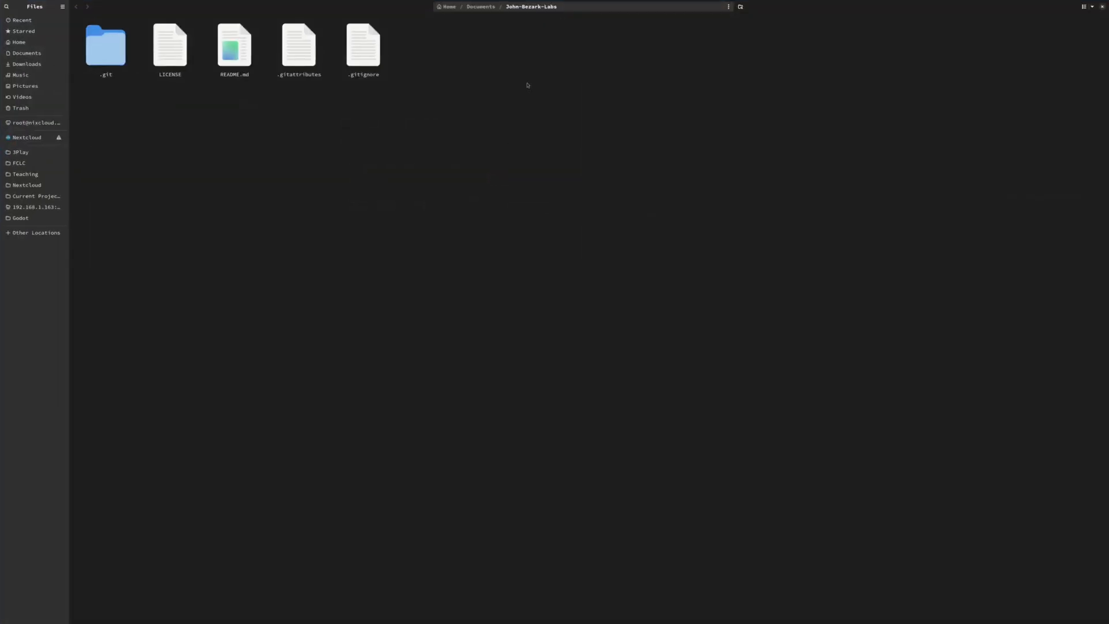
drag(950, 8, 494, 100)
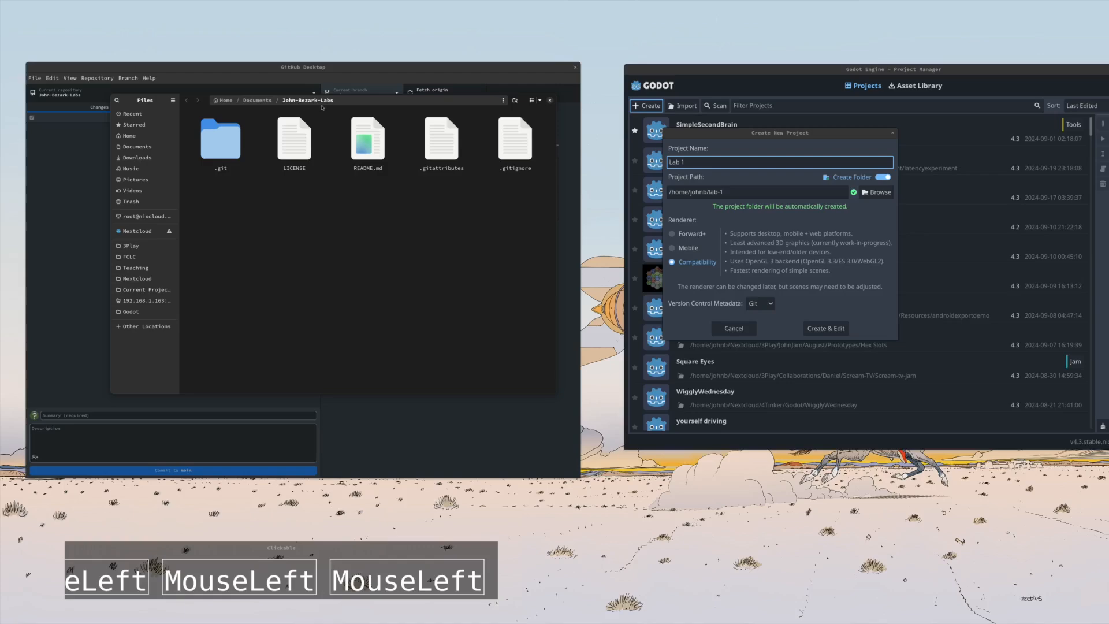
Set the new project's location to the labs repository folder inside Documents.
click(878, 193)
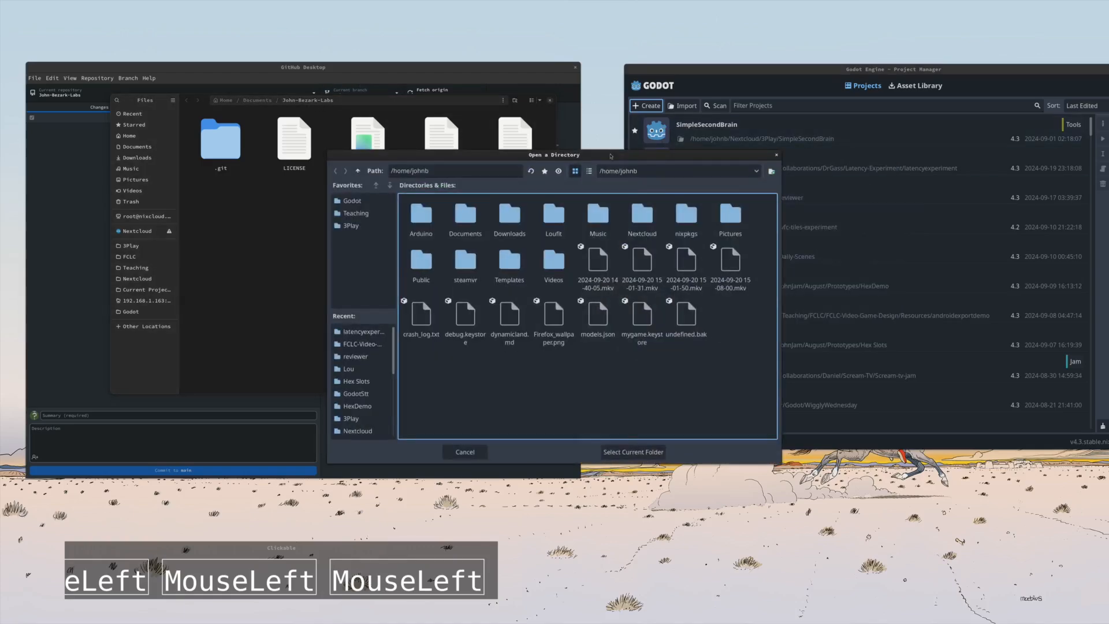
drag(639, 156, 815, 153)
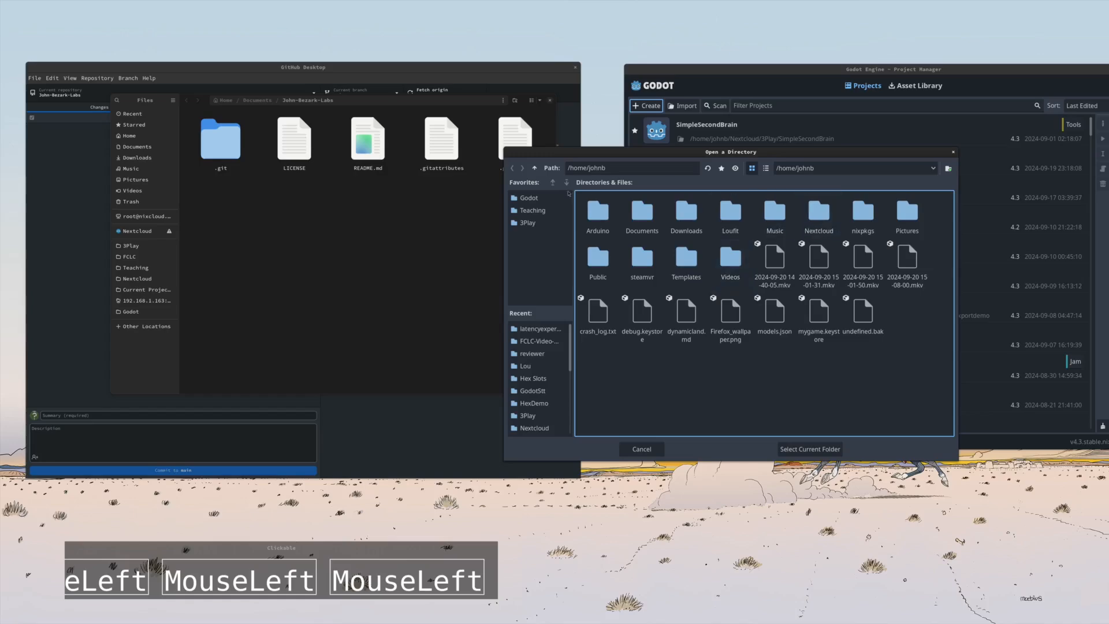
click(535, 168)
click(602, 208)
double_click(602, 208)
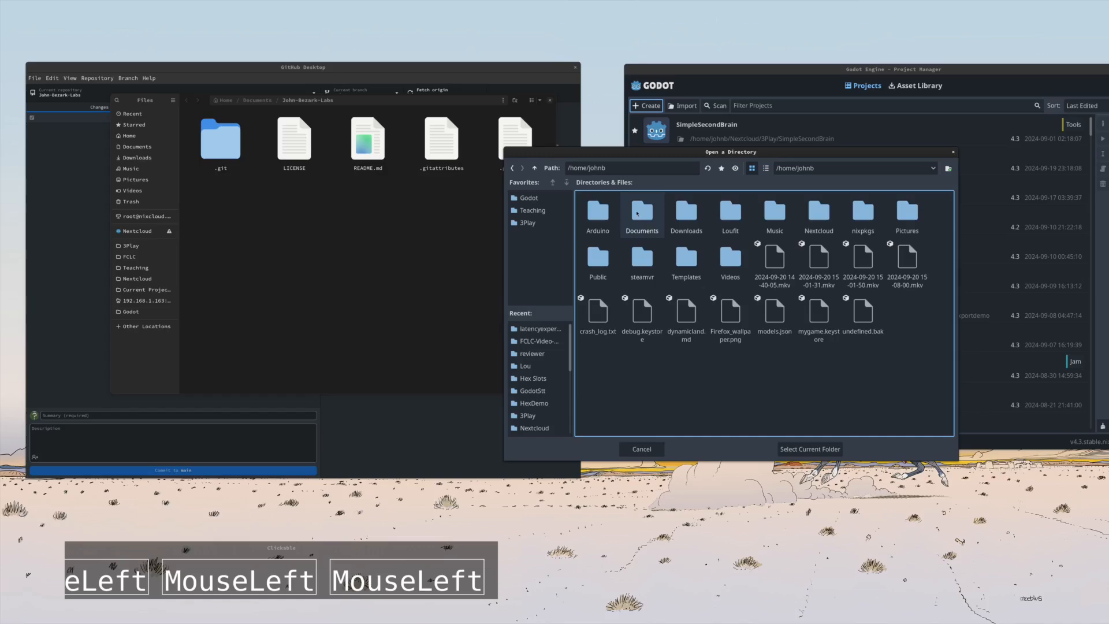
double_click(643, 213)
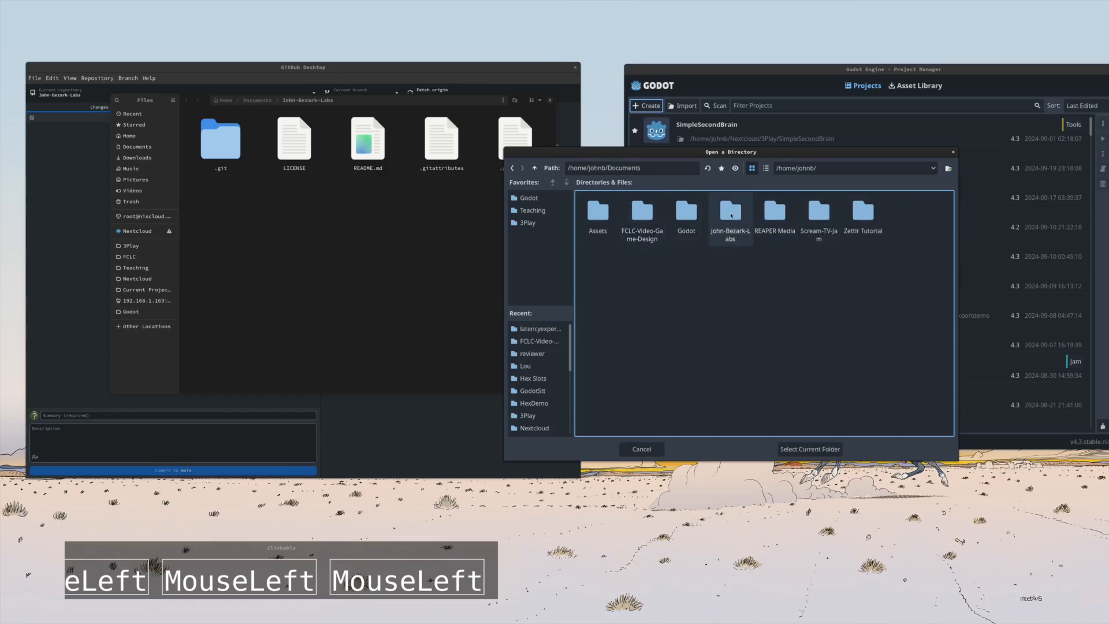
double_click(731, 216)
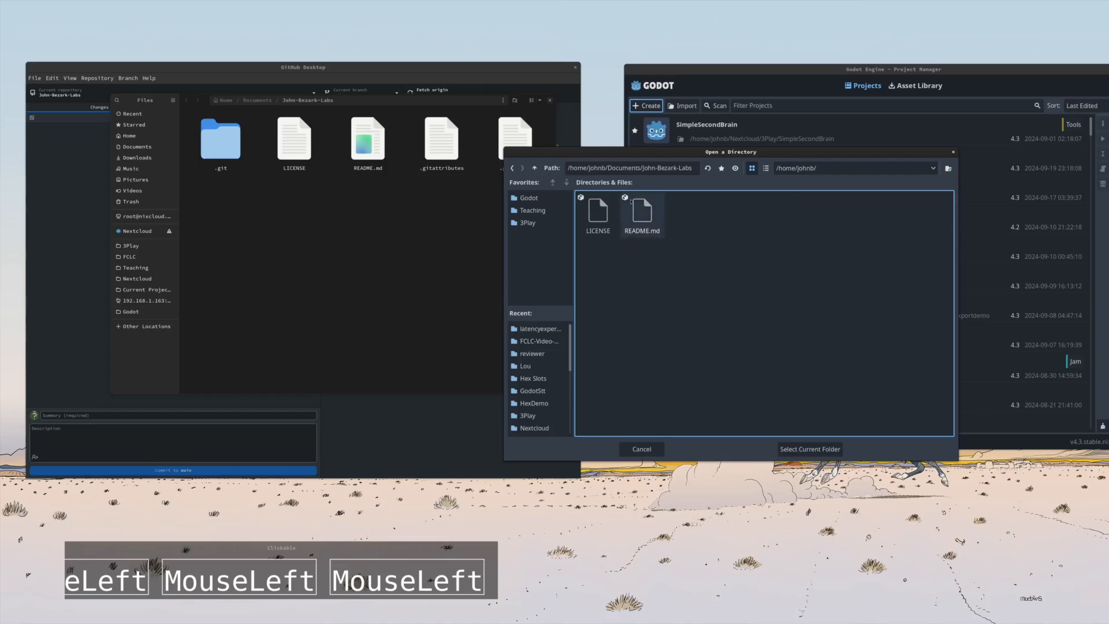
drag(613, 155, 689, 105)
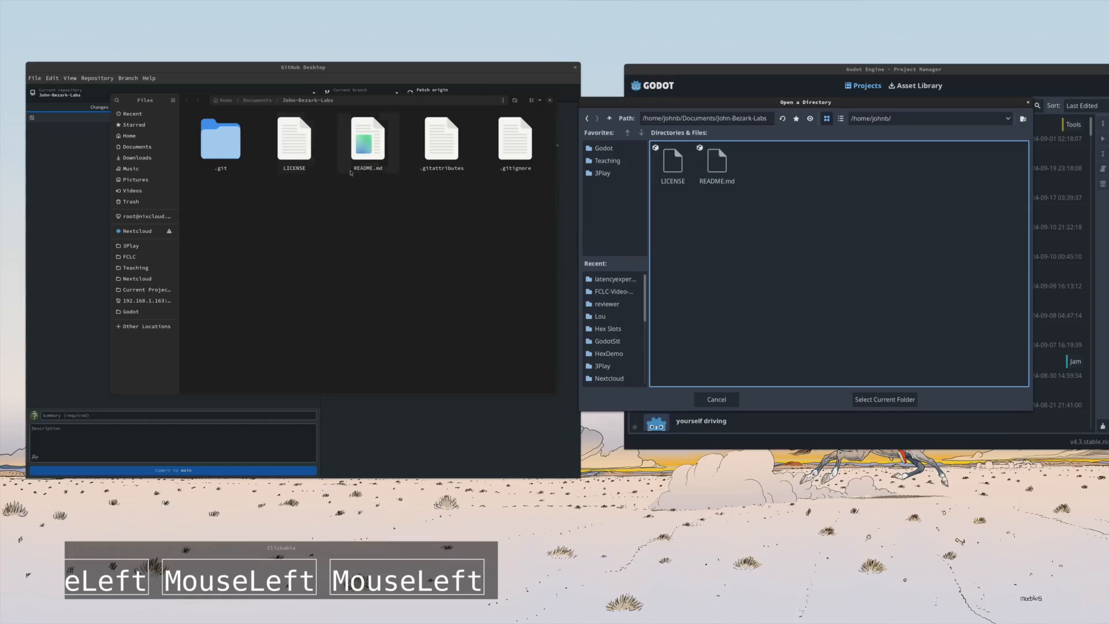
click(861, 400)
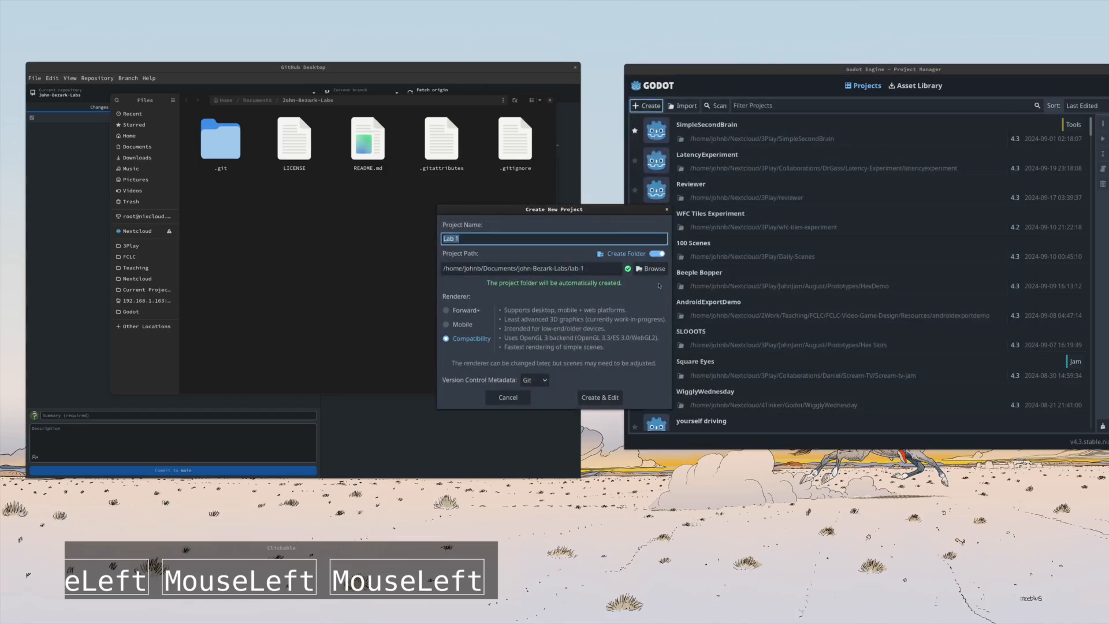
Compare the Forward+ and Mobile renderer options, then select Compatibility as the project's renderer.
mouse_move(442, 268)
mouse_down()
mouse_move(586, 269)
mouse_move(459, 267)
mouse_up()
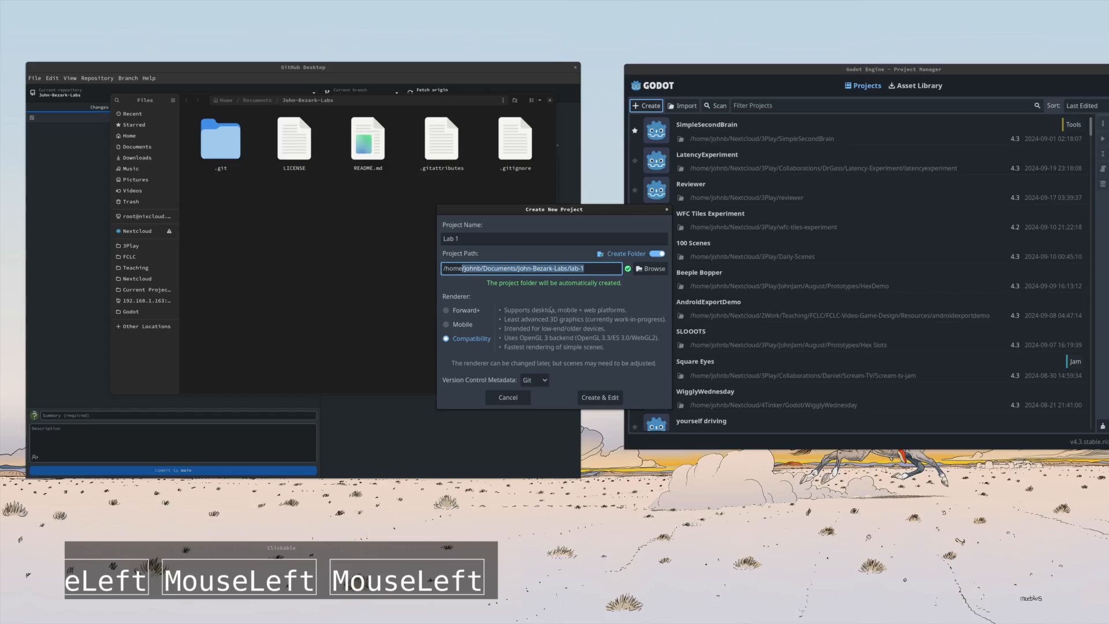
click(446, 311)
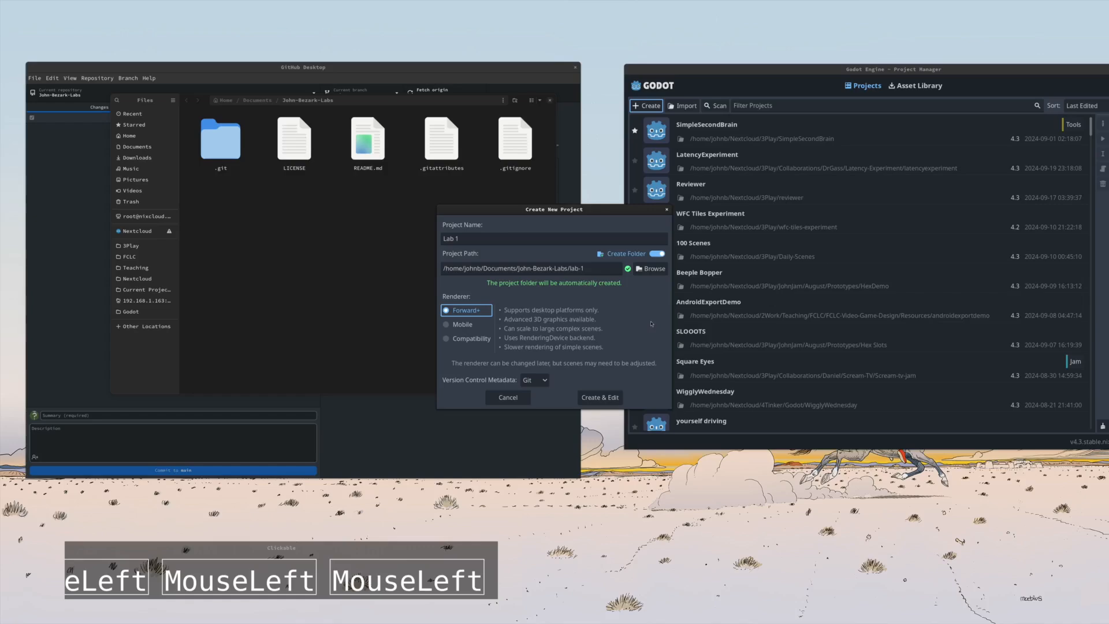
click(446, 325)
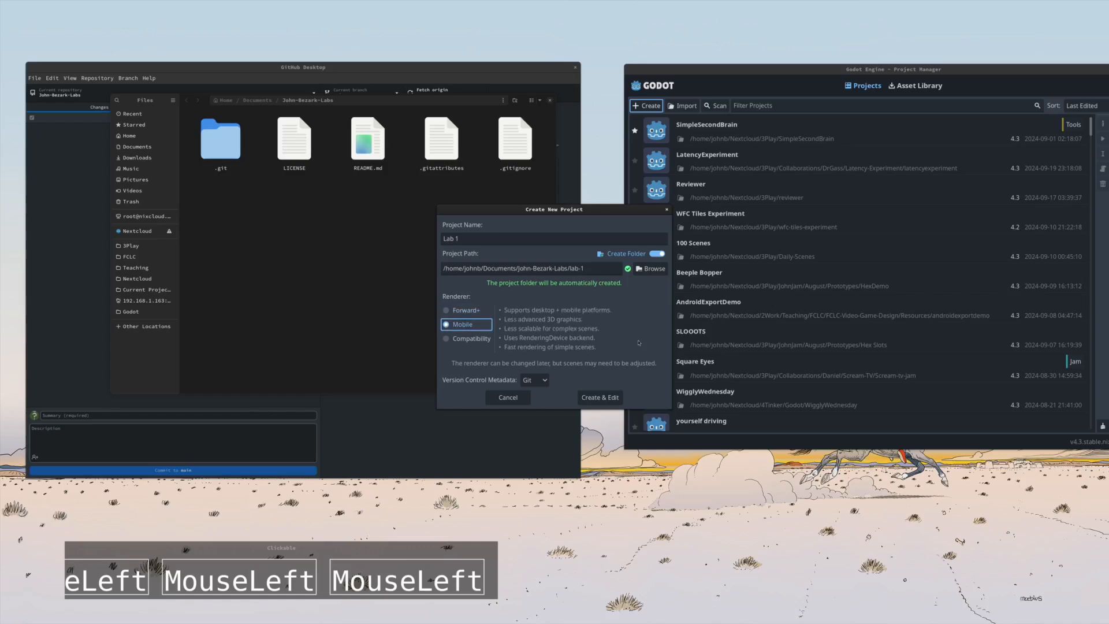
click(449, 339)
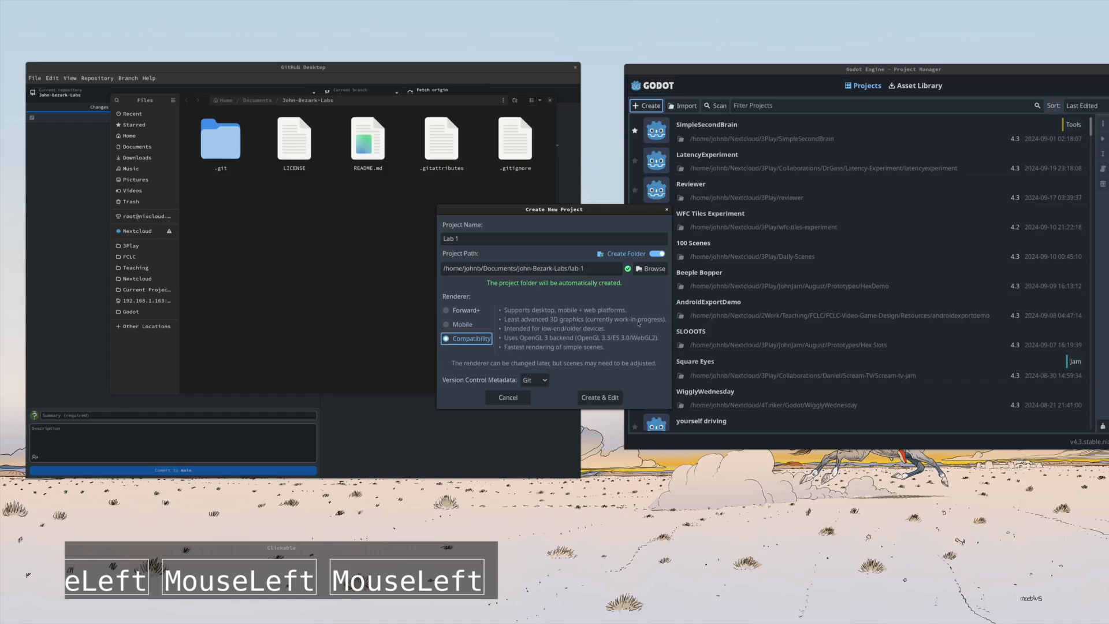
Widen the new project dialog, then create the Lab 1 project and open it for editing.
drag(670, 331, 714, 330)
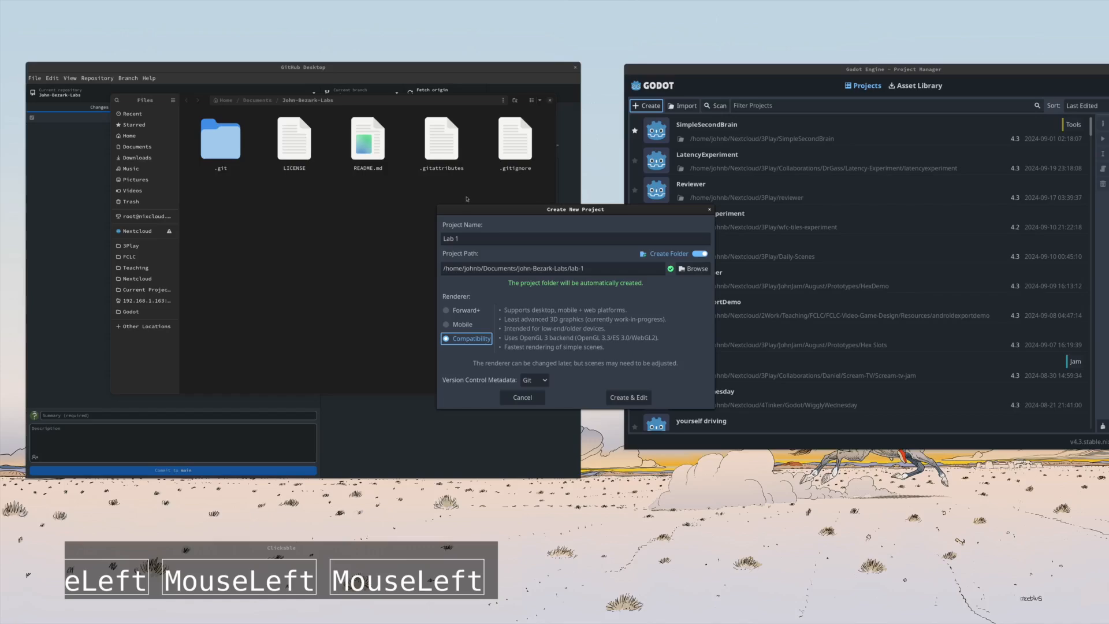
drag(487, 212, 464, 170)
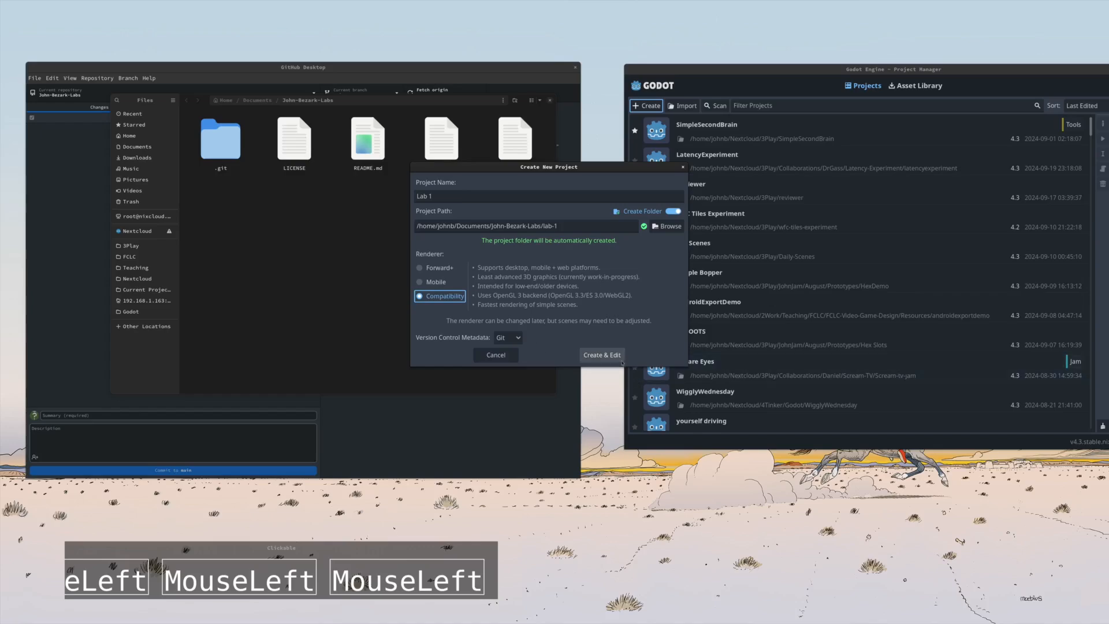
click(598, 355)
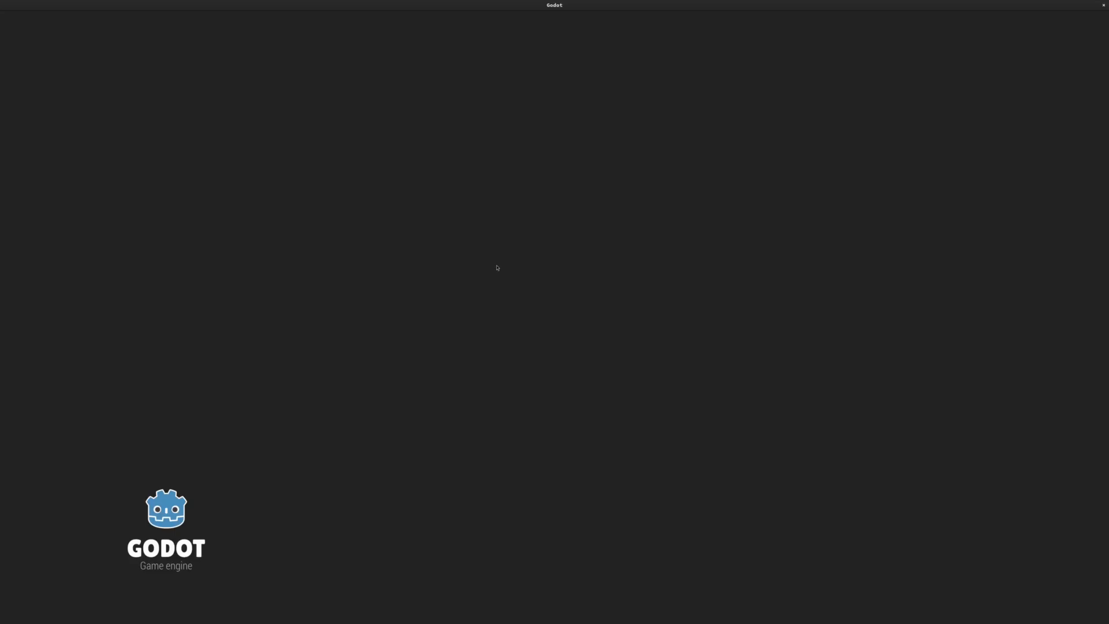
Place the Godot editor and the file manager side by side and inspect the contents of the lab-1 folder.
key(super+Right)
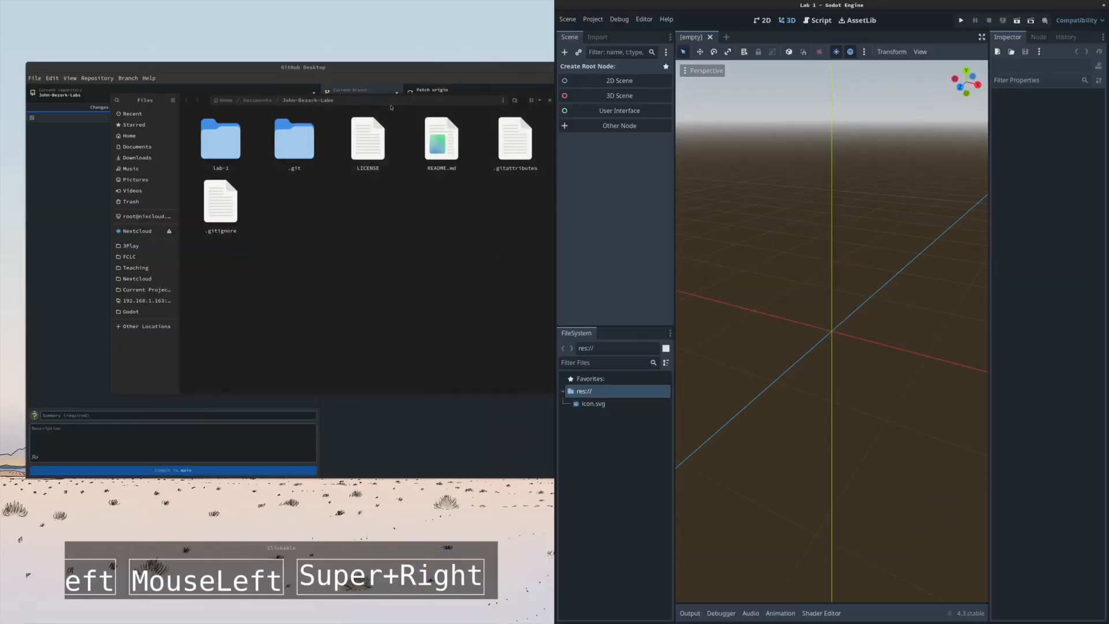
click(391, 107)
key(super+Left)
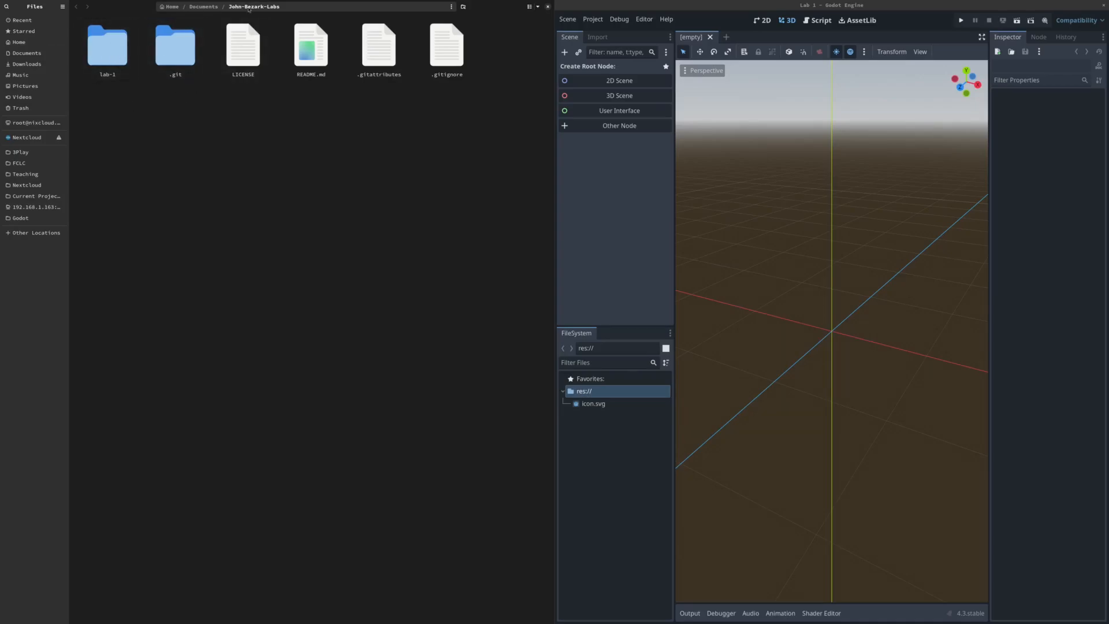
double_click(99, 53)
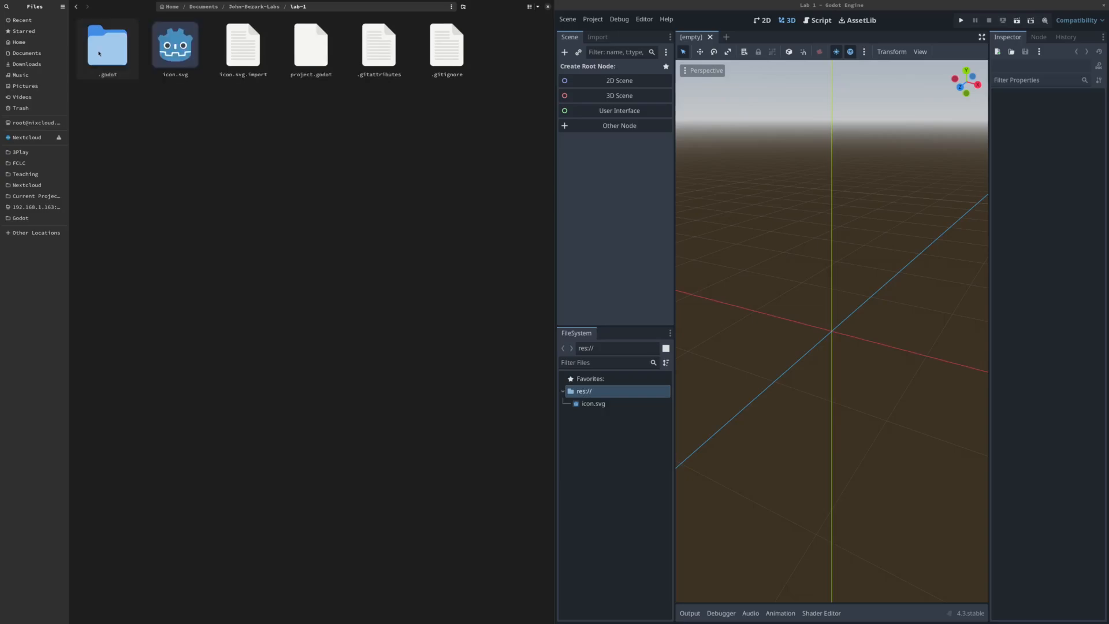
drag(486, 136, 263, 218)
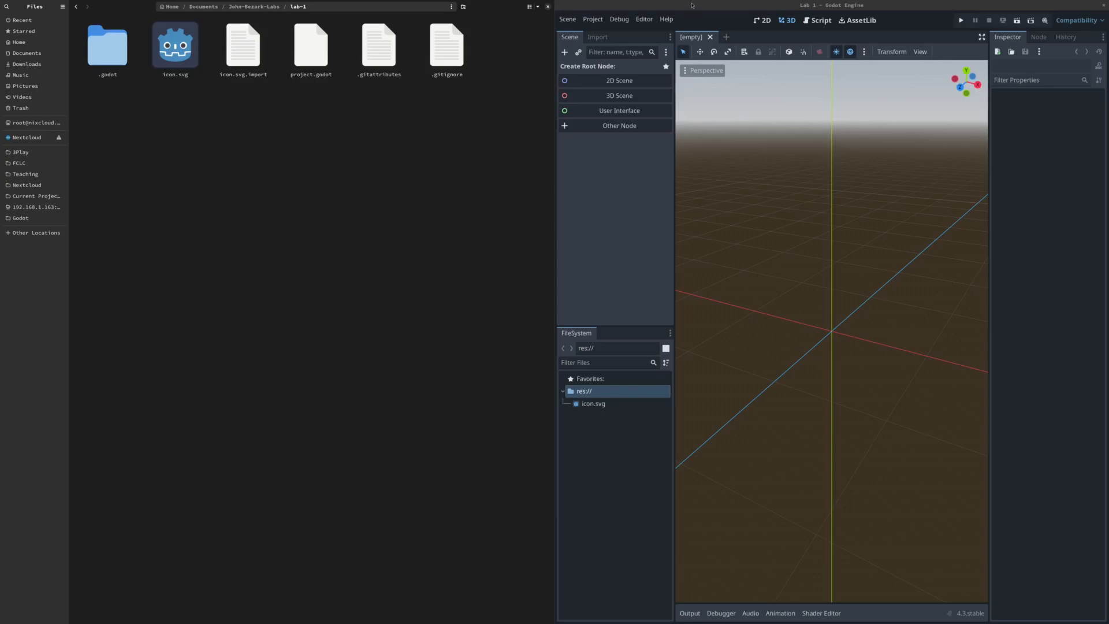
Maximize the Godot editor and widen both the Scene and FileSystem docks and the Inspector dock.
double_click(692, 5)
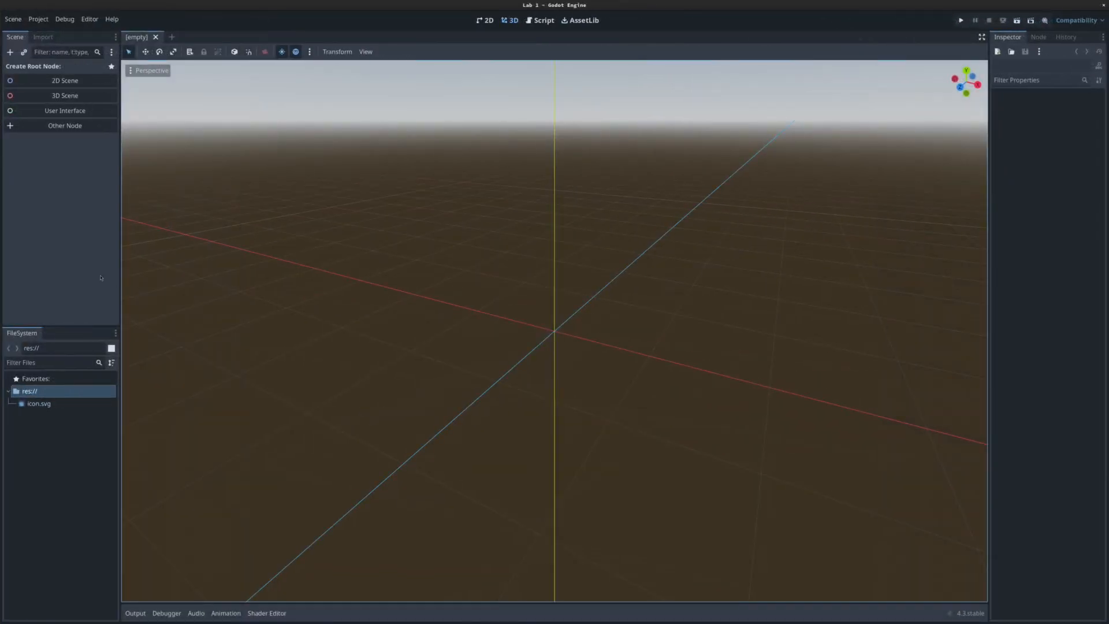
drag(120, 283, 201, 283)
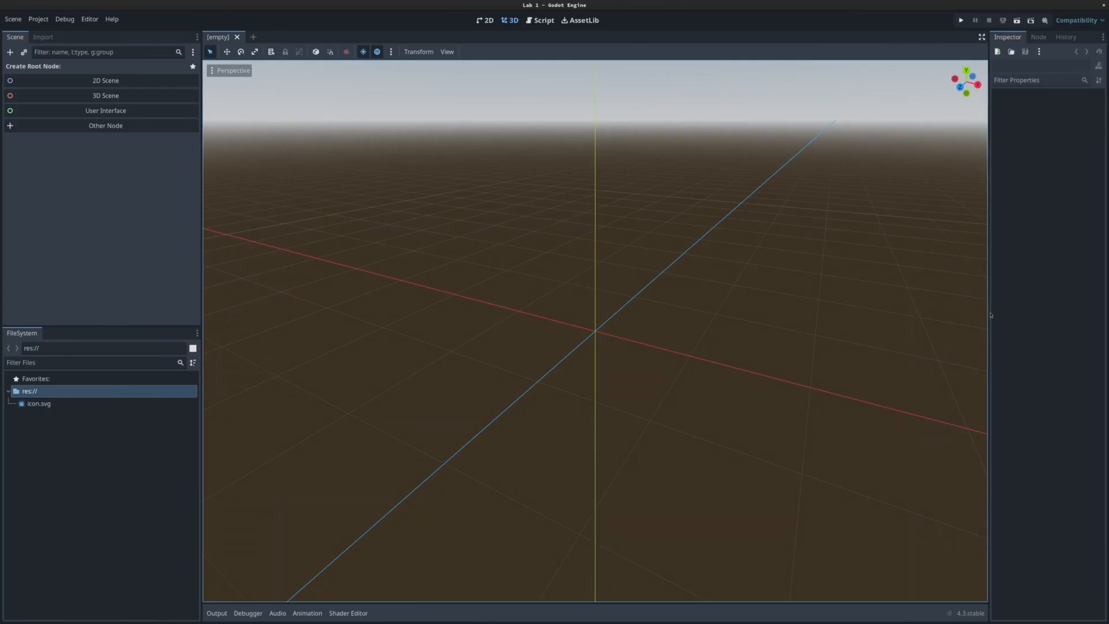
drag(988, 317, 809, 316)
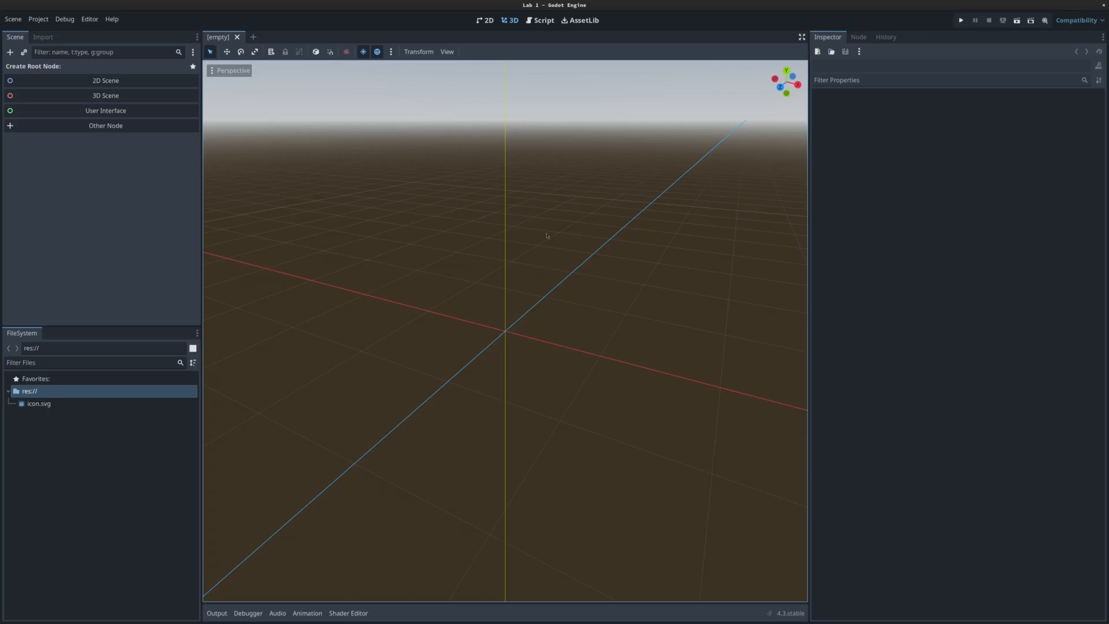
Look around the 3D viewport, then switch the editor to the 2D workspace.
middle_drag(537, 341, 477, 235)
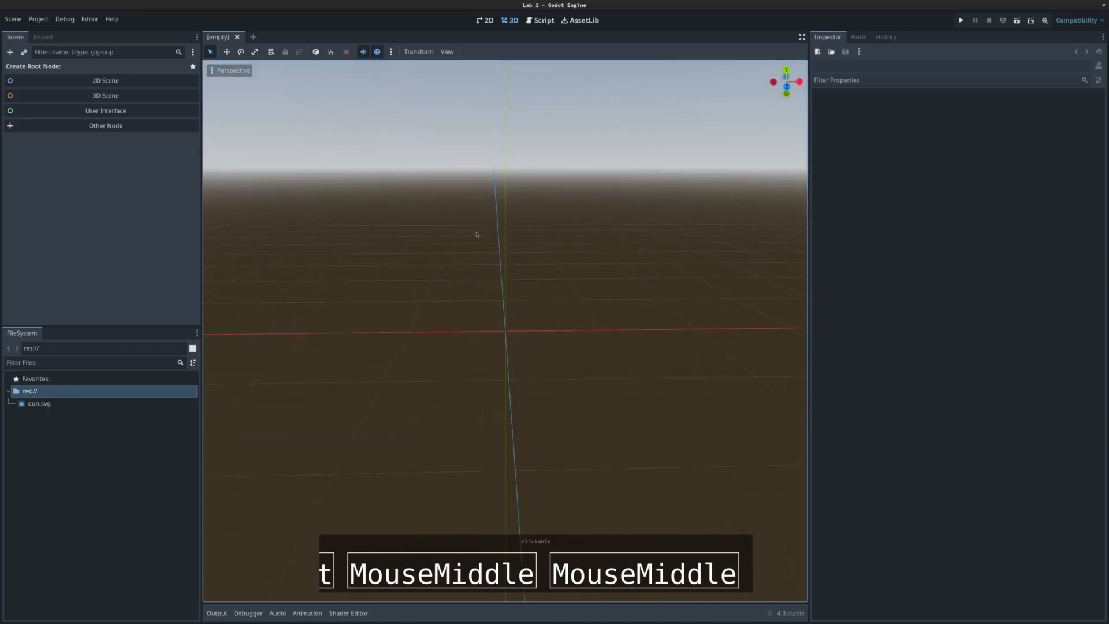
click(495, 19)
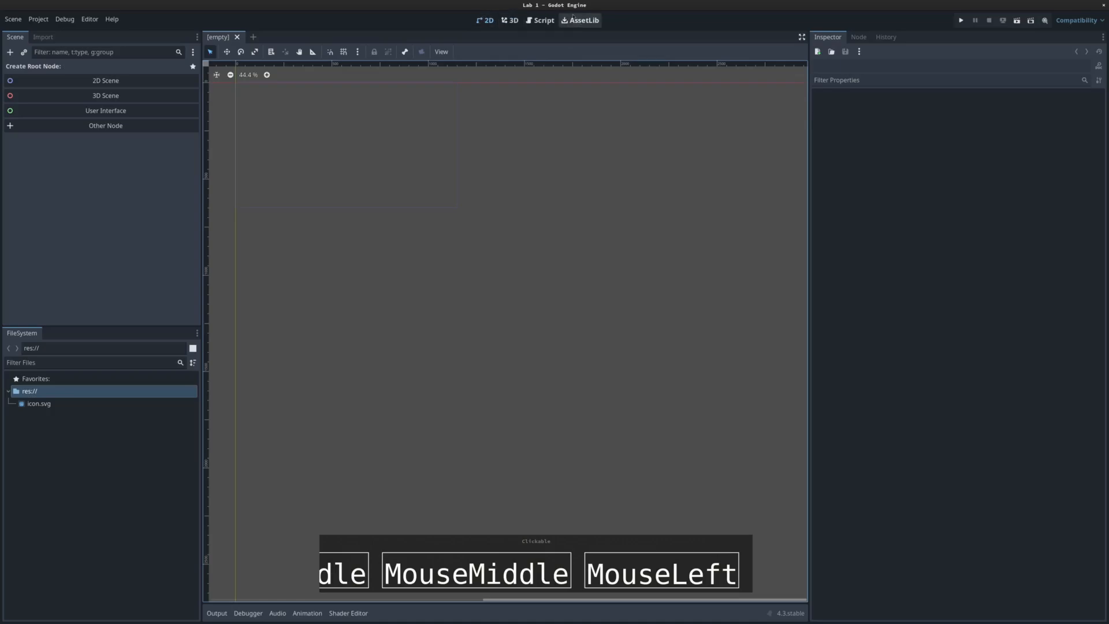
Compare the 3D and 2D workspaces, then view the Script workspace.
click(510, 20)
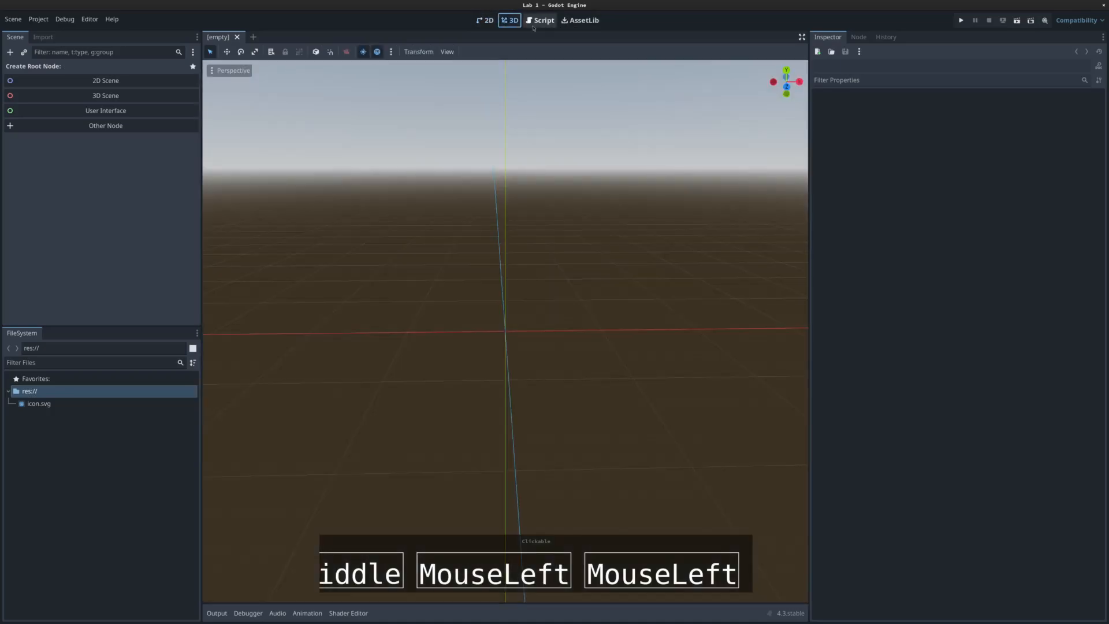
click(481, 21)
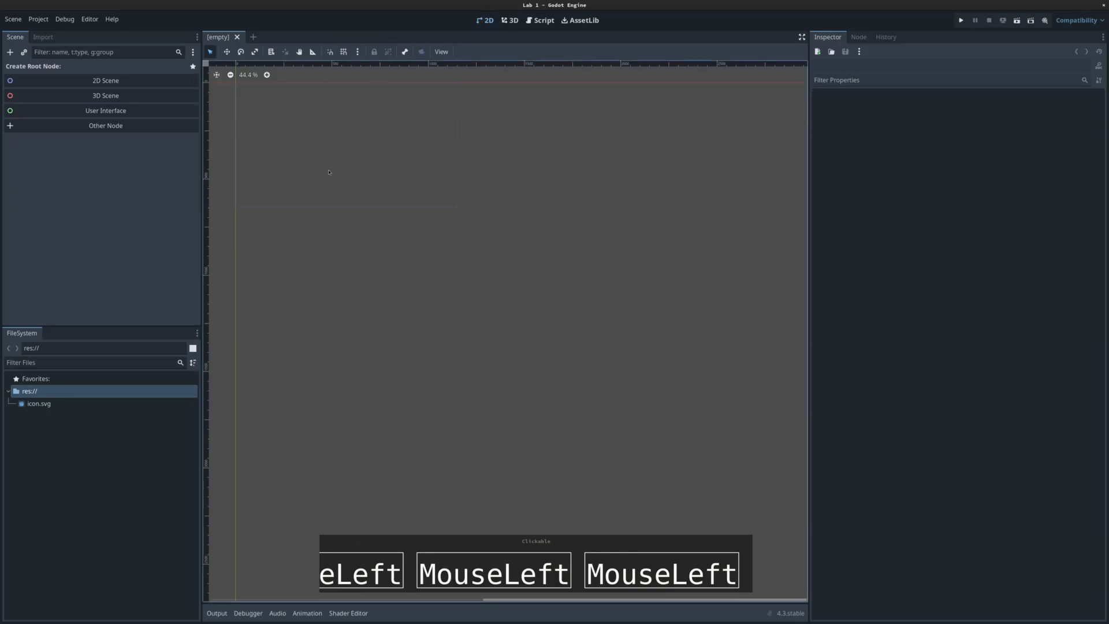
click(510, 20)
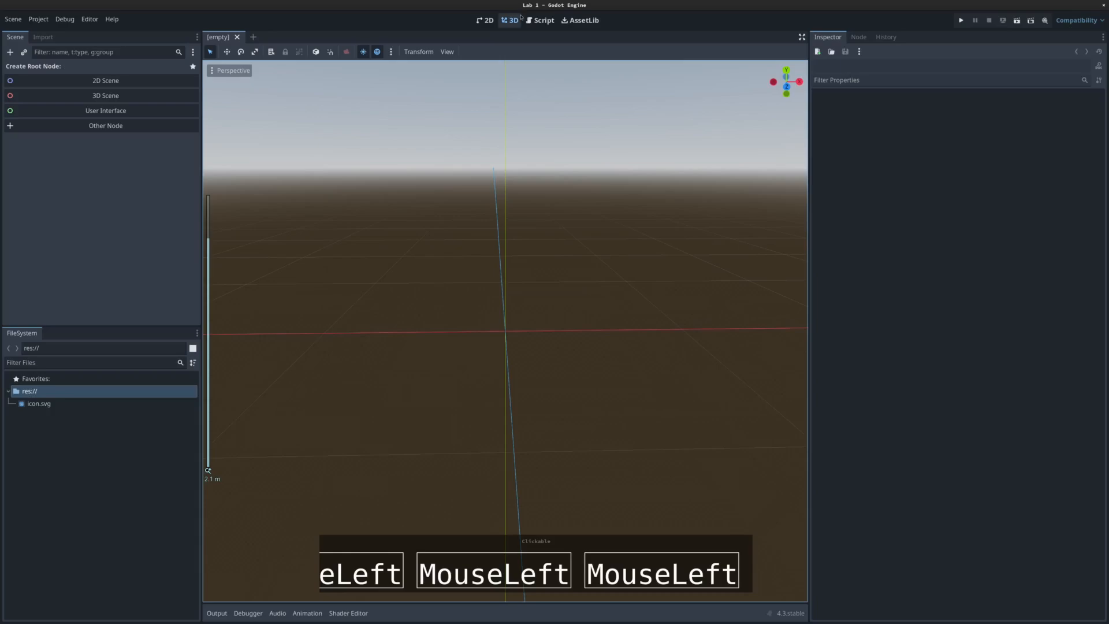
click(541, 20)
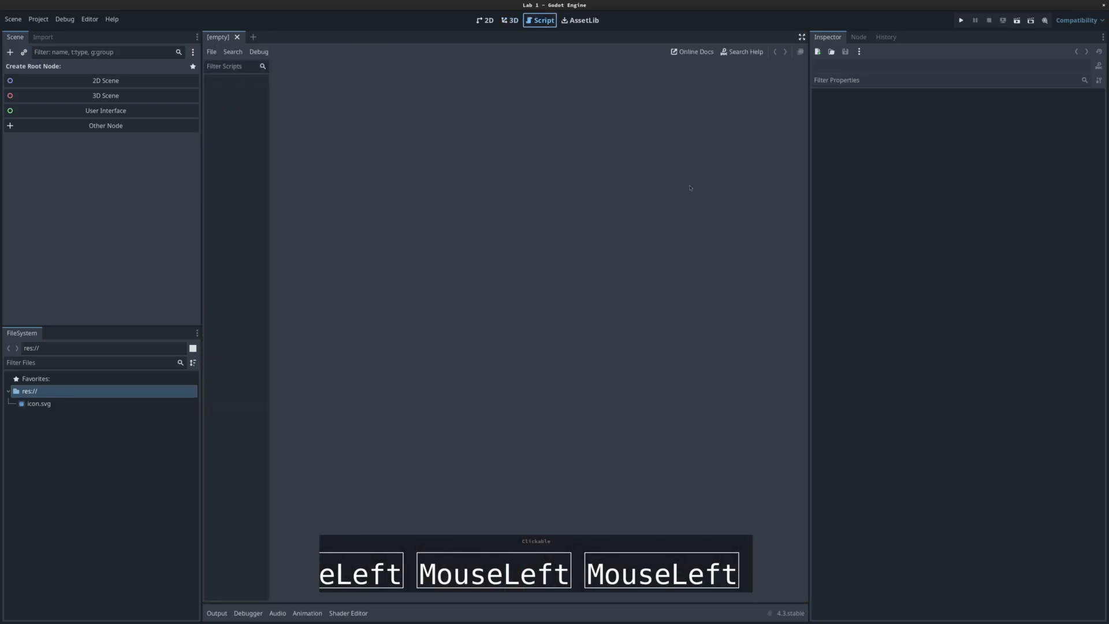
Browse the asset library listing, view its last page, and return to the first page.
click(581, 21)
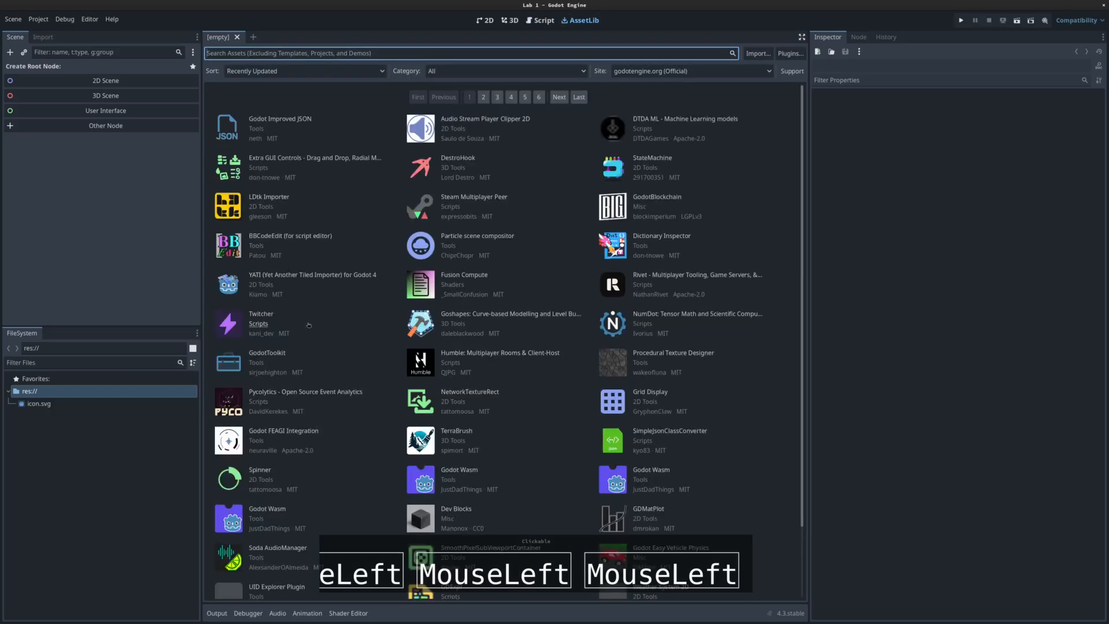
scroll(314, 339, down, 1)
scroll(313, 340, up, 2)
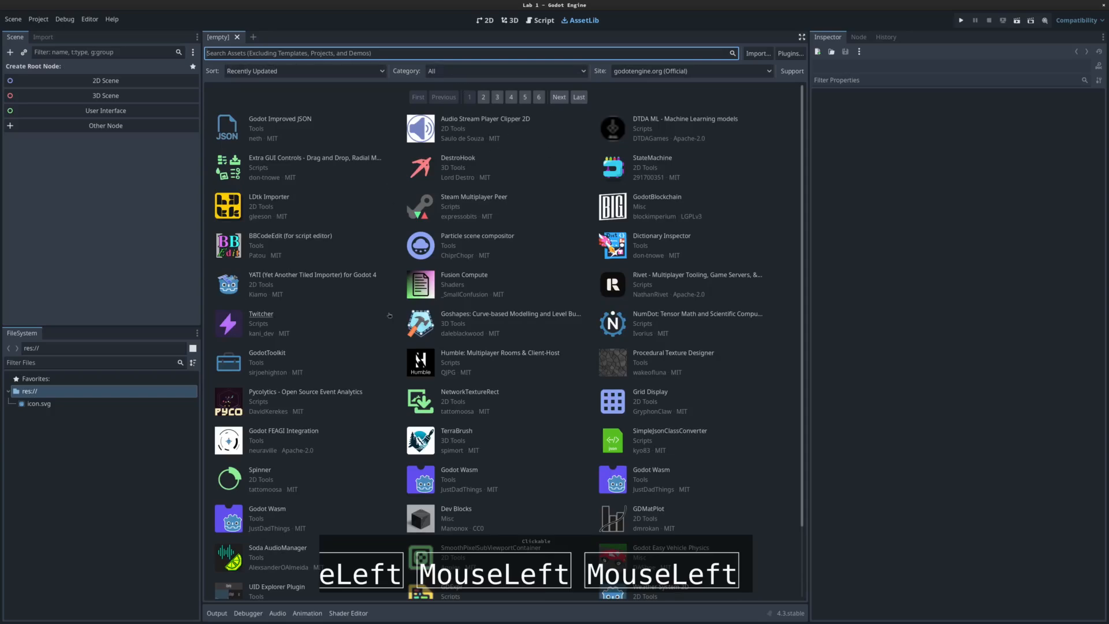
scroll(386, 324, down, 3)
drag(478, 546, 476, 266)
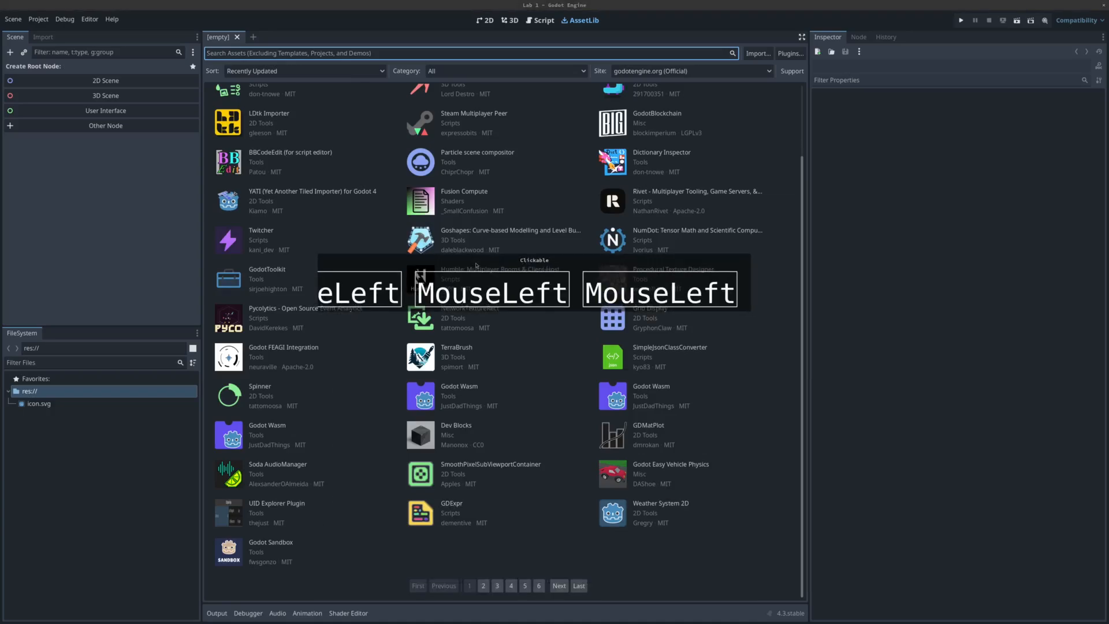
click(579, 585)
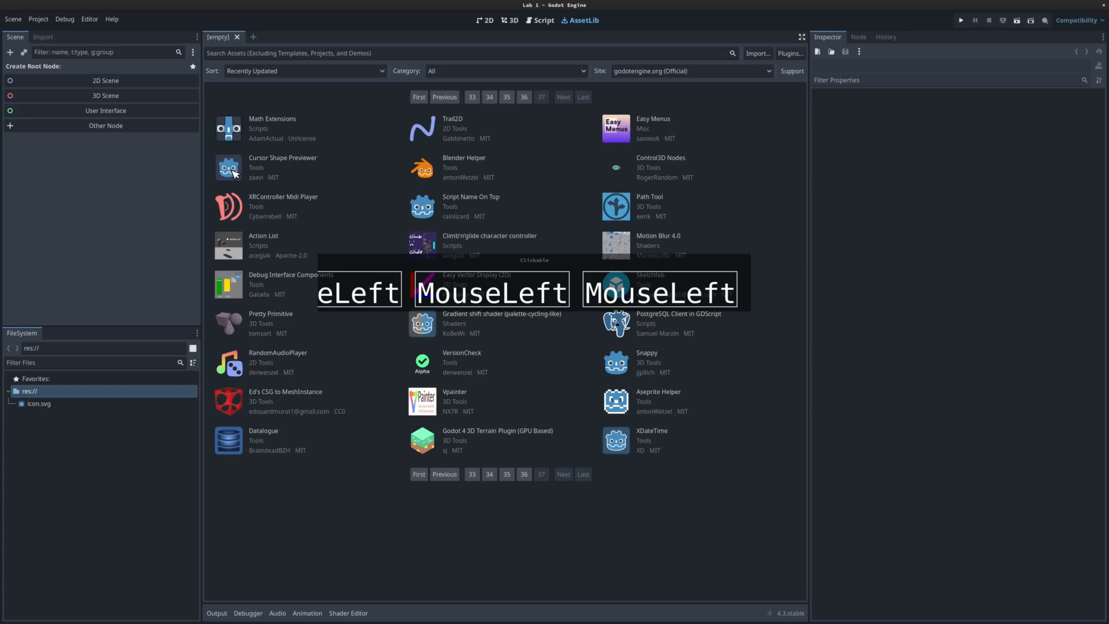
drag(552, 263, 537, 529)
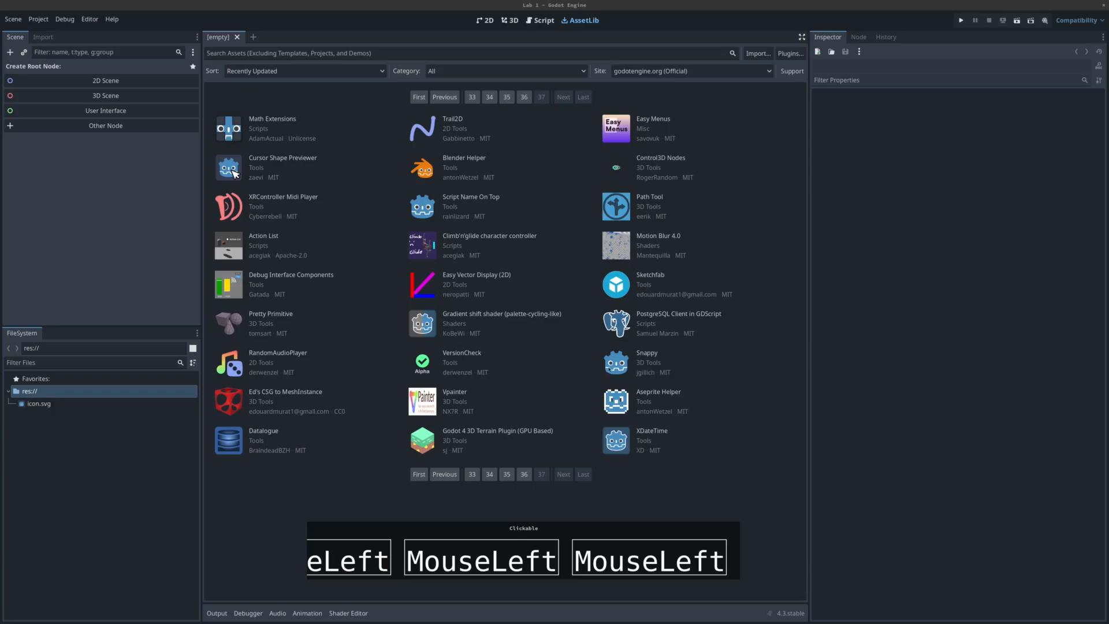
click(419, 98)
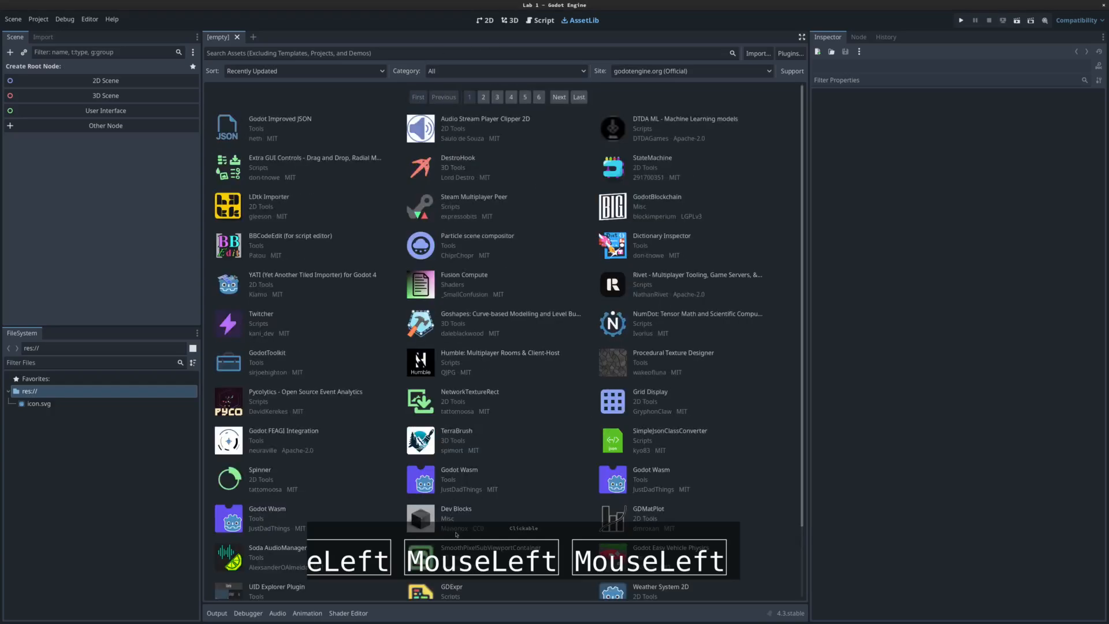
drag(526, 529, 503, 524)
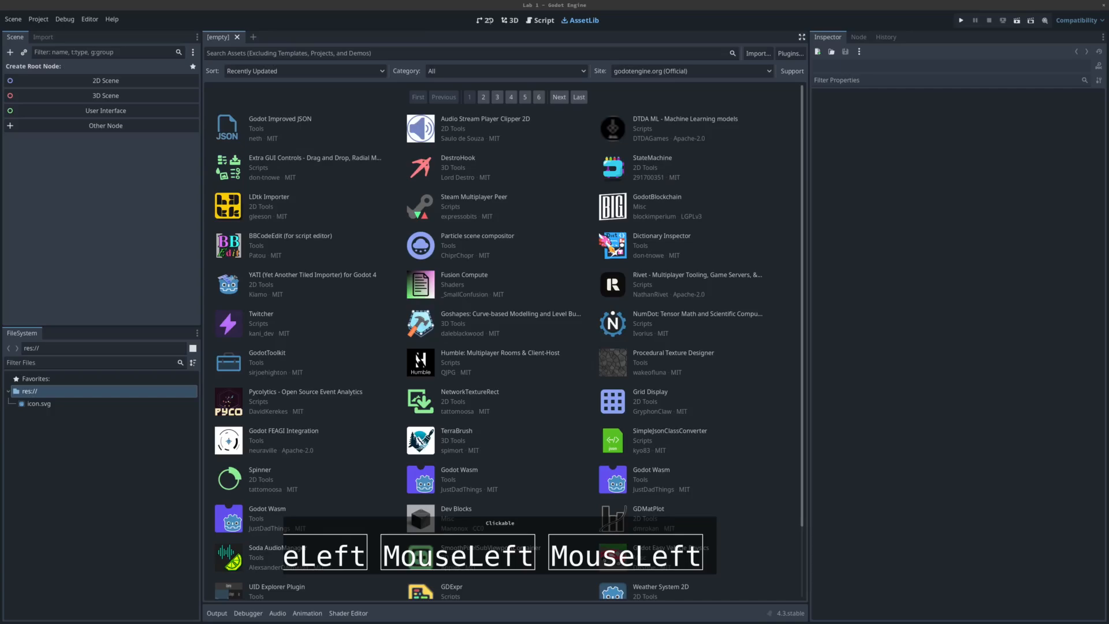
Return to the 2D workspace and examine the canvas around the origin axes and the viewport outline.
click(487, 20)
middle_drag(344, 166, 523, 286)
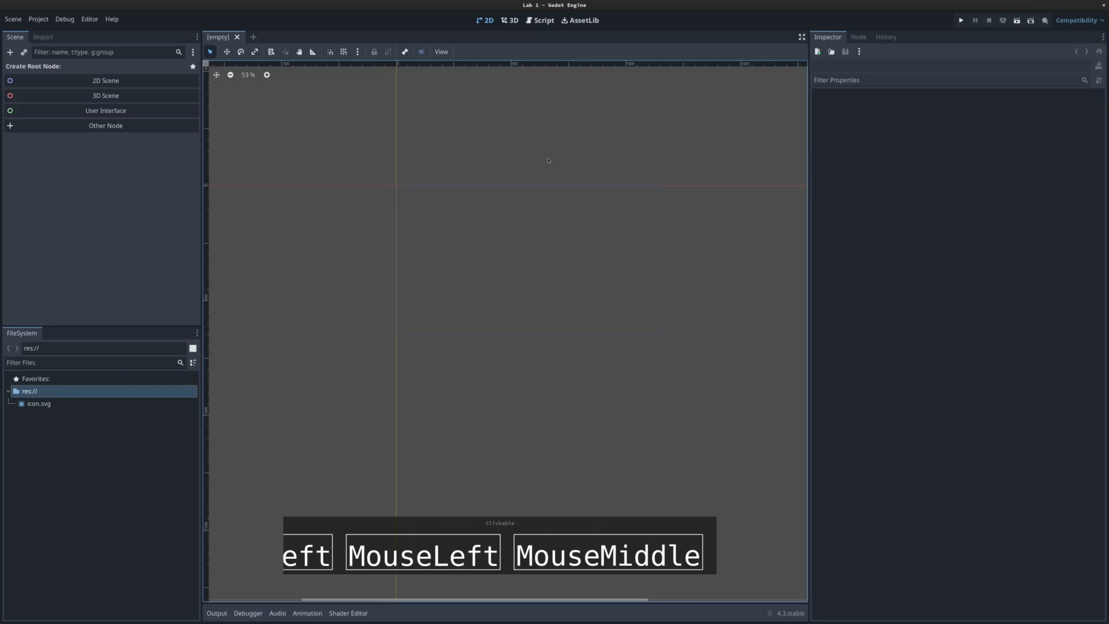
scroll(453, 264, up, 2)
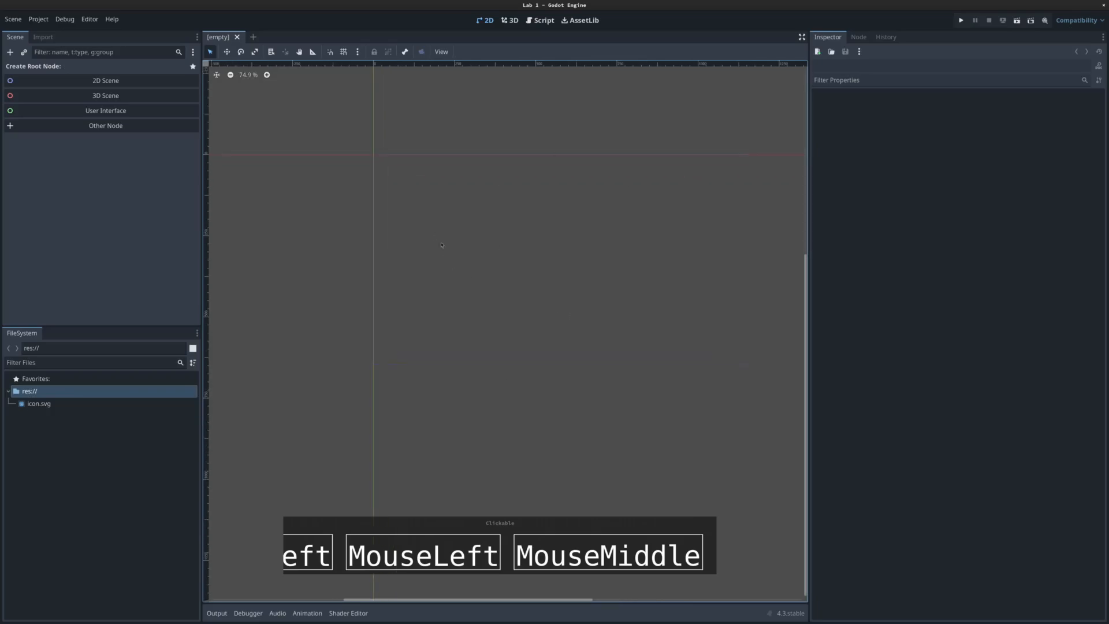
scroll(414, 185, up, 2)
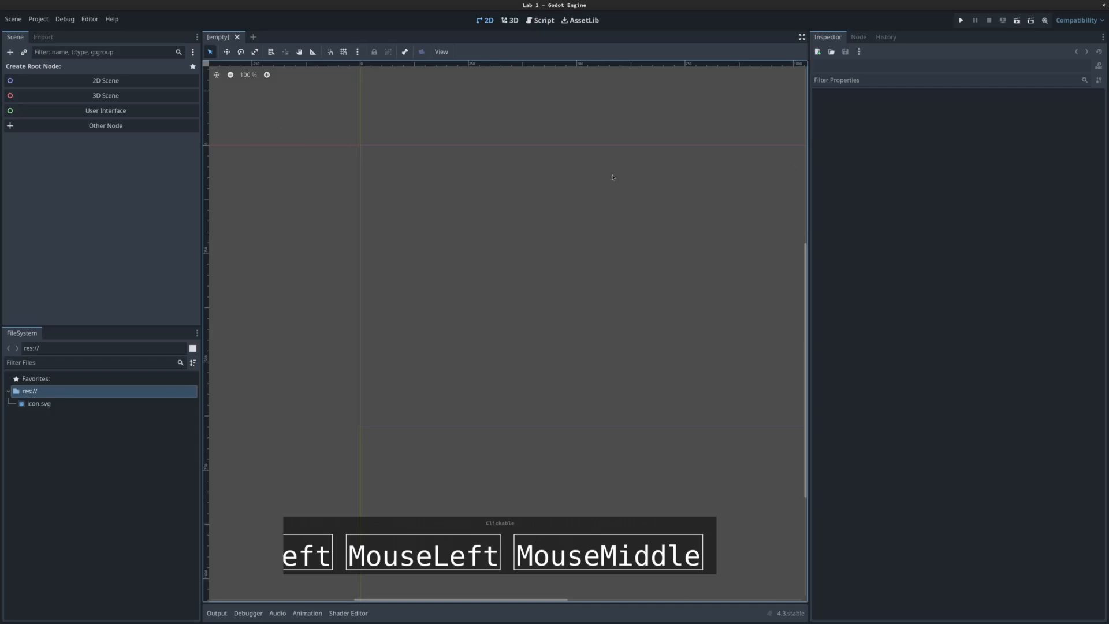
middle_drag(555, 216, 497, 227)
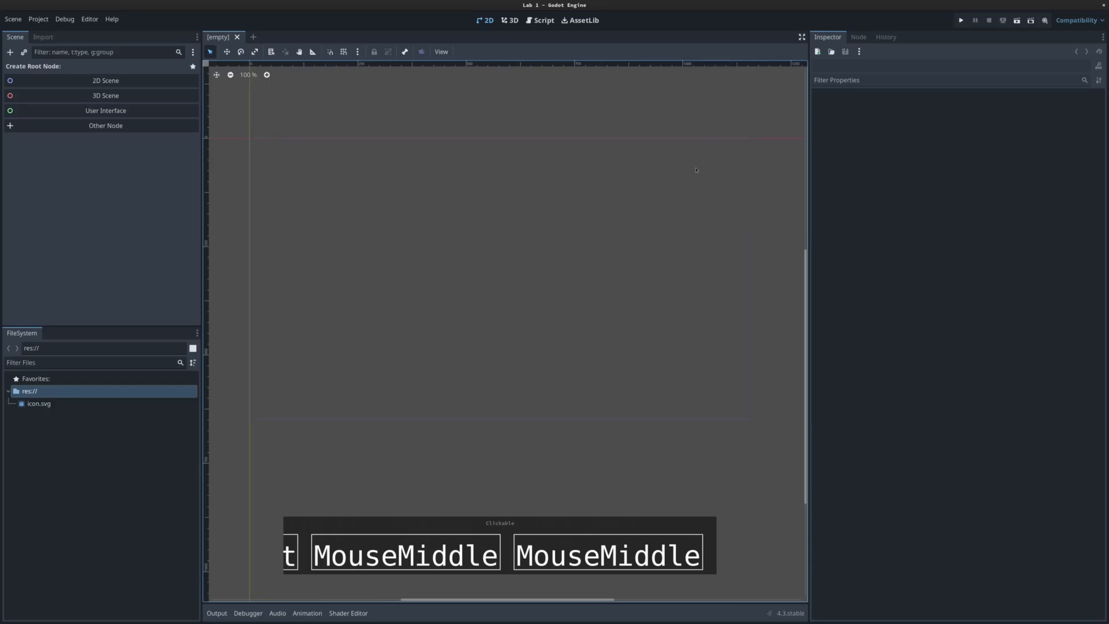
scroll(742, 261, up, 1)
key(Caps_Lock)
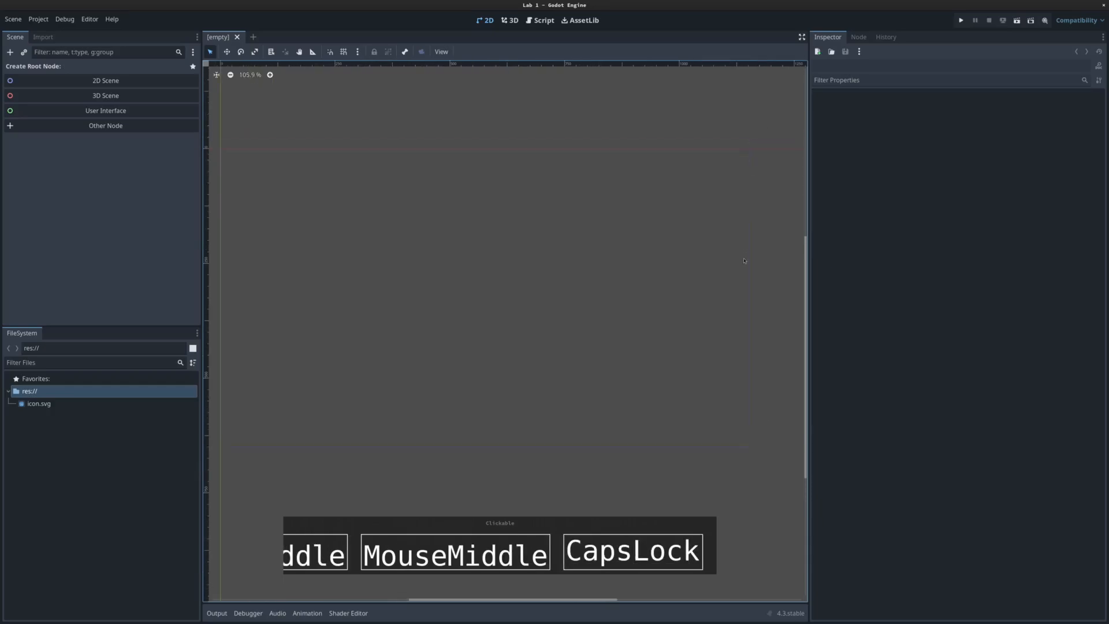
middle_drag(647, 241, 671, 240)
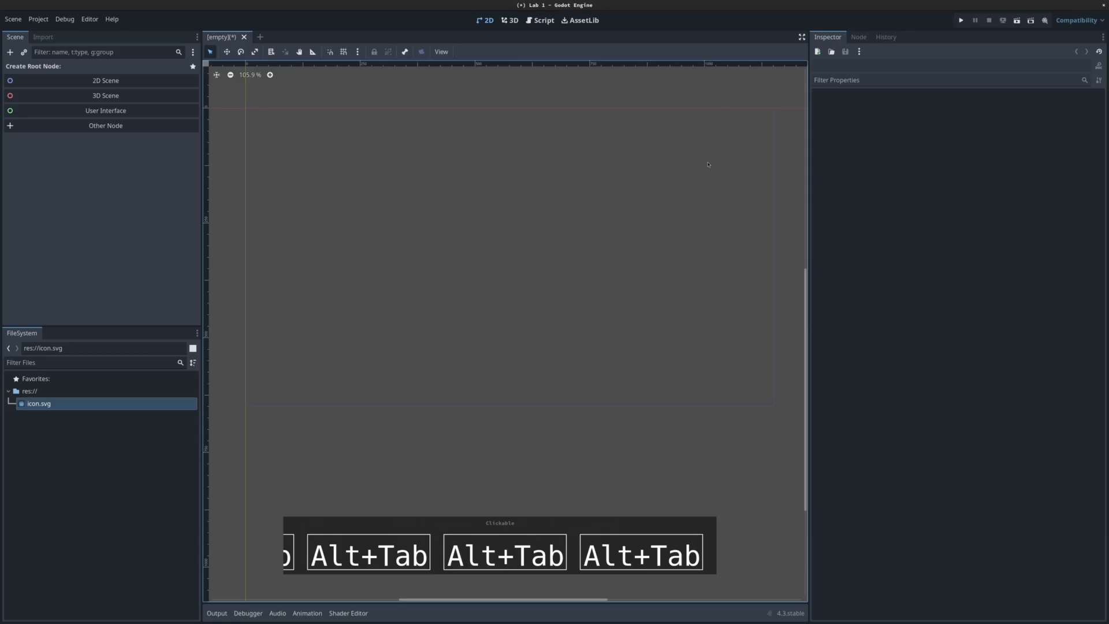
middle_drag(595, 209, 594, 205)
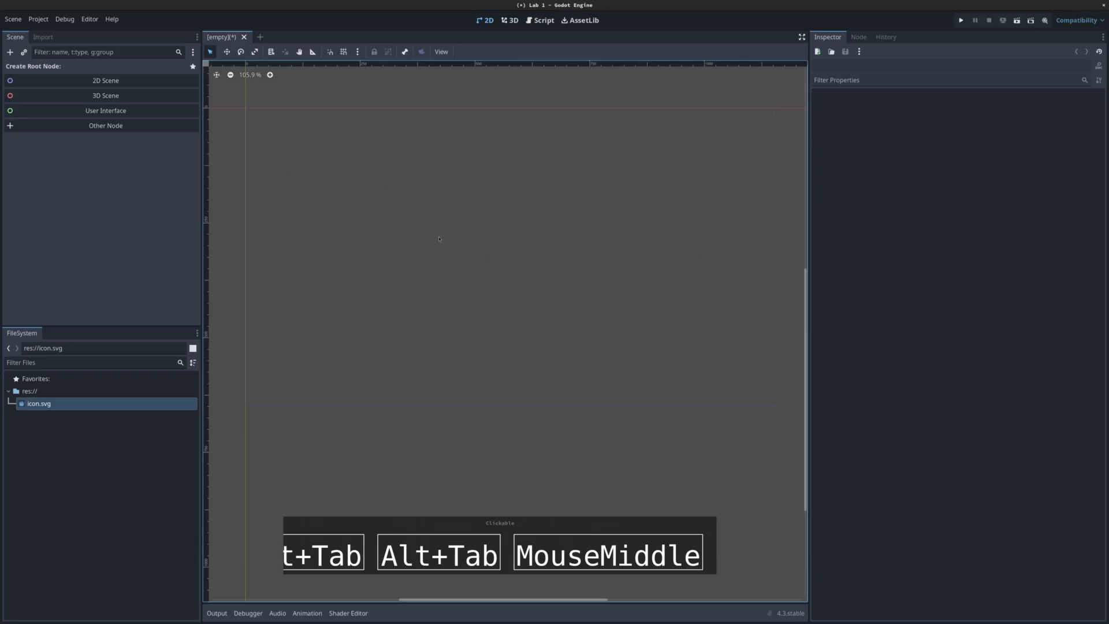
middle_drag(445, 191, 520, 210)
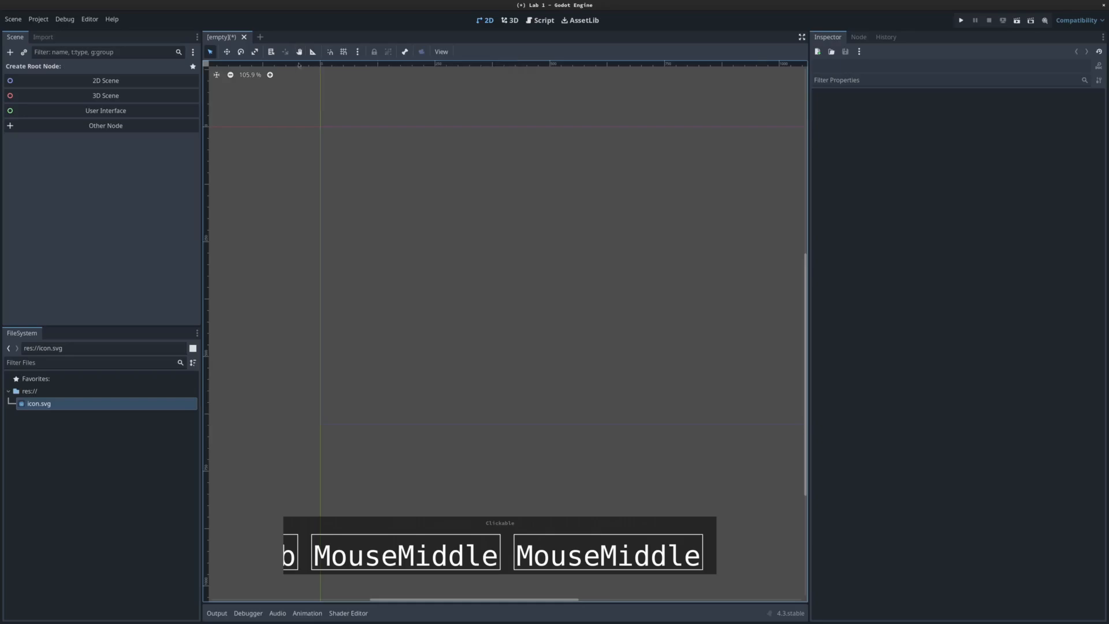
Activate Pan Mode and move the 2D canvas around with it.
click(299, 56)
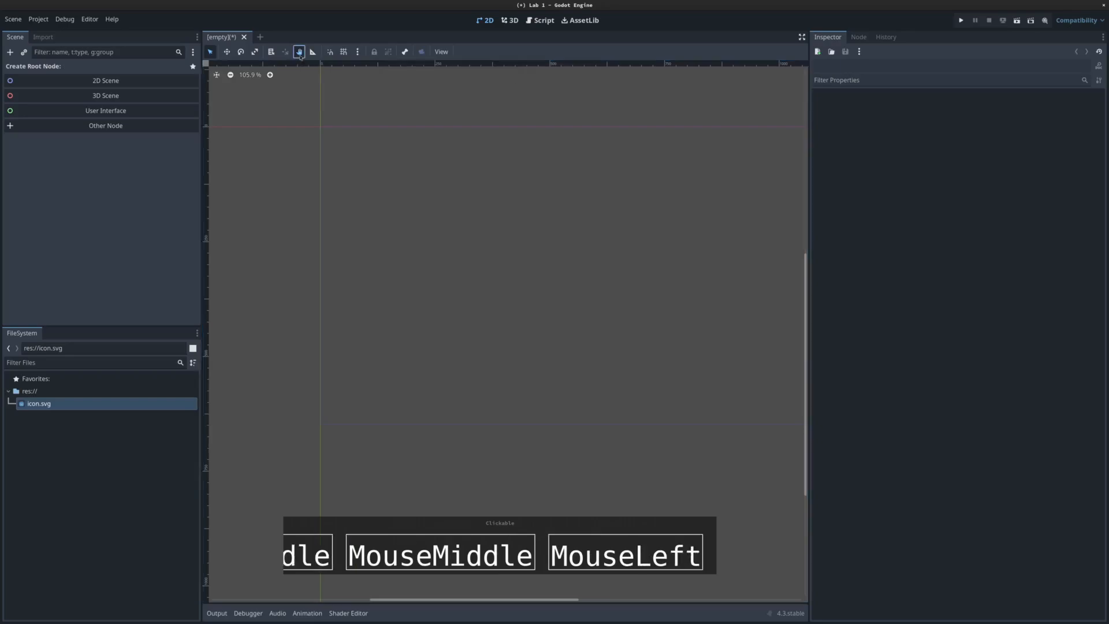
drag(666, 248, 377, 267)
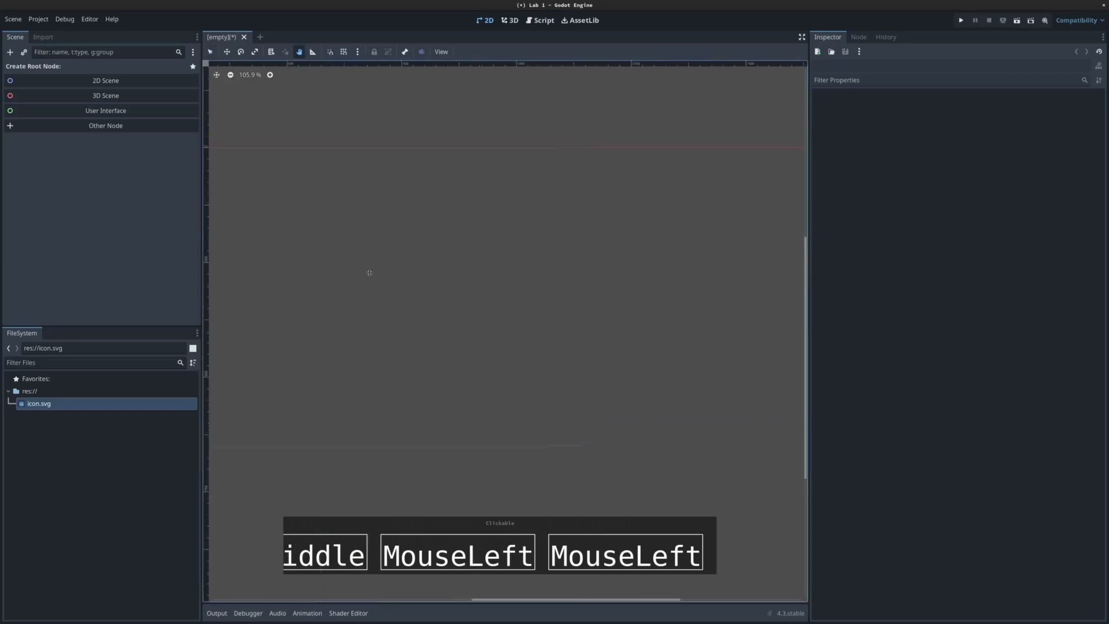
drag(260, 312, 634, 267)
drag(546, 324, 517, 373)
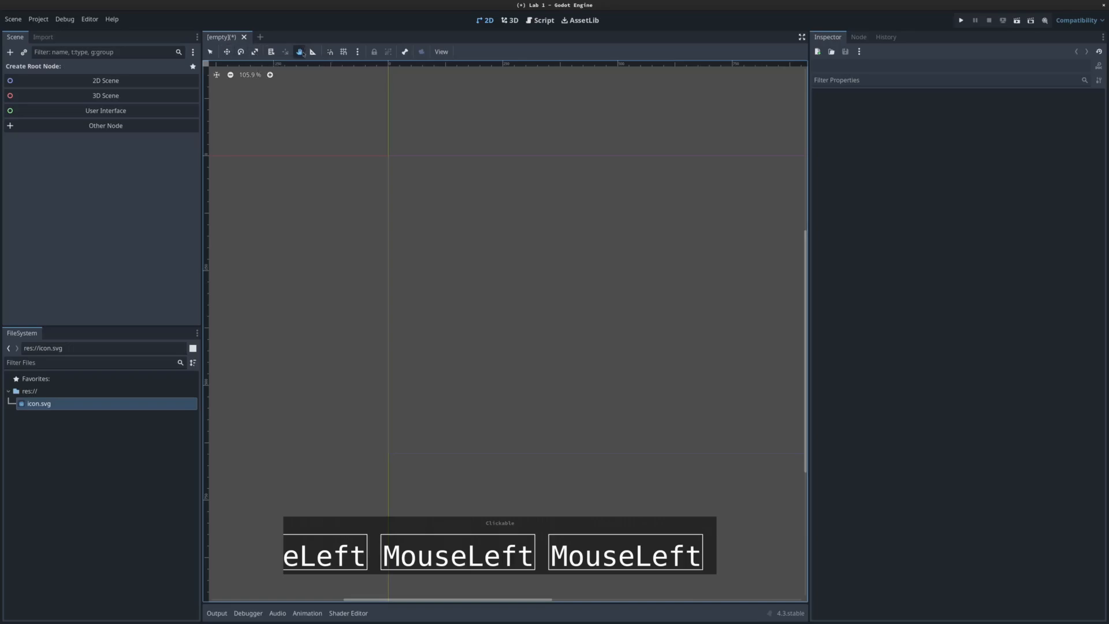
drag(455, 204, 443, 178)
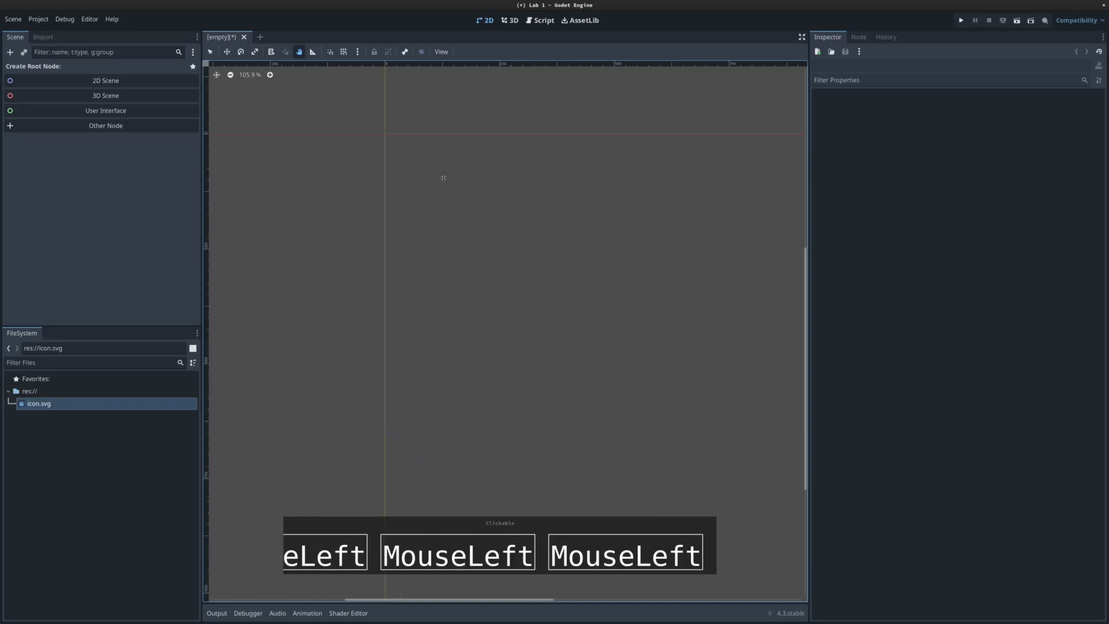
Switch back to Select Mode and shift the 2D canvas with its horizontal and vertical scroll bars.
click(211, 53)
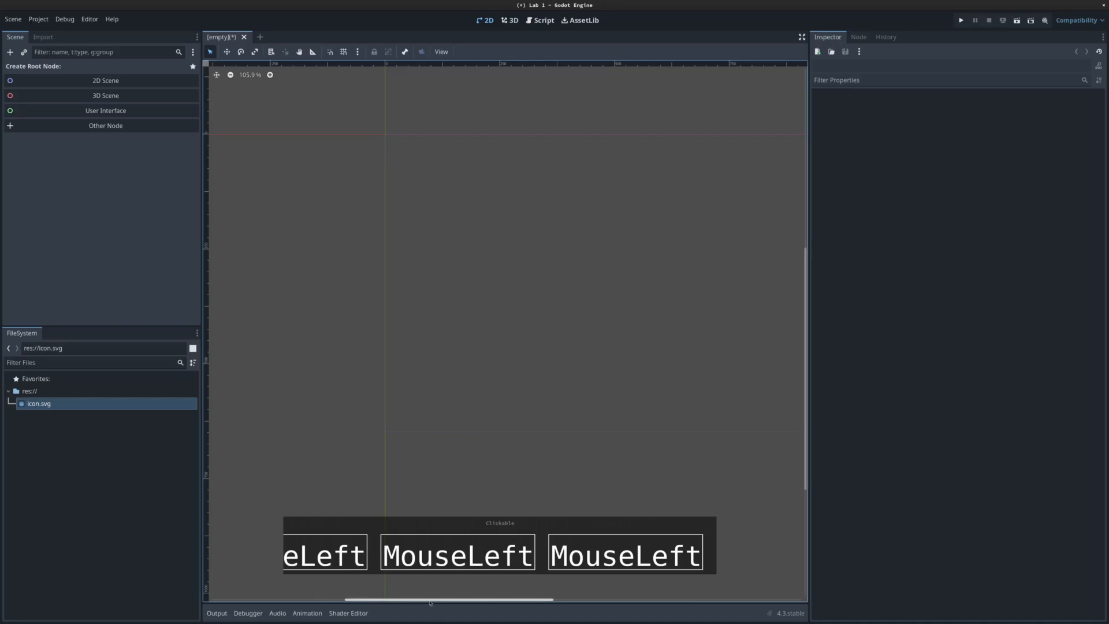
drag(439, 600, 545, 607)
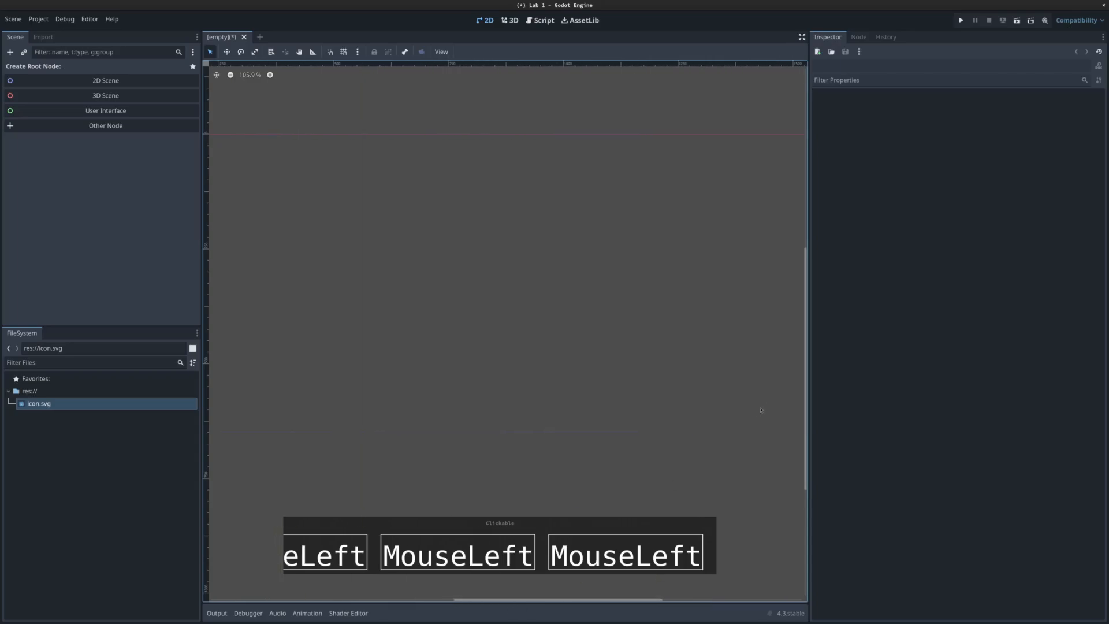
drag(805, 414, 791, 364)
Zoom the 2D canvas out and back in to see the viewport outline at different scales.
scroll(628, 332, down, 5)
scroll(515, 358, down, 14)
scroll(516, 358, up, 20)
scroll(504, 361, down, 6)
scroll(503, 361, down, 20)
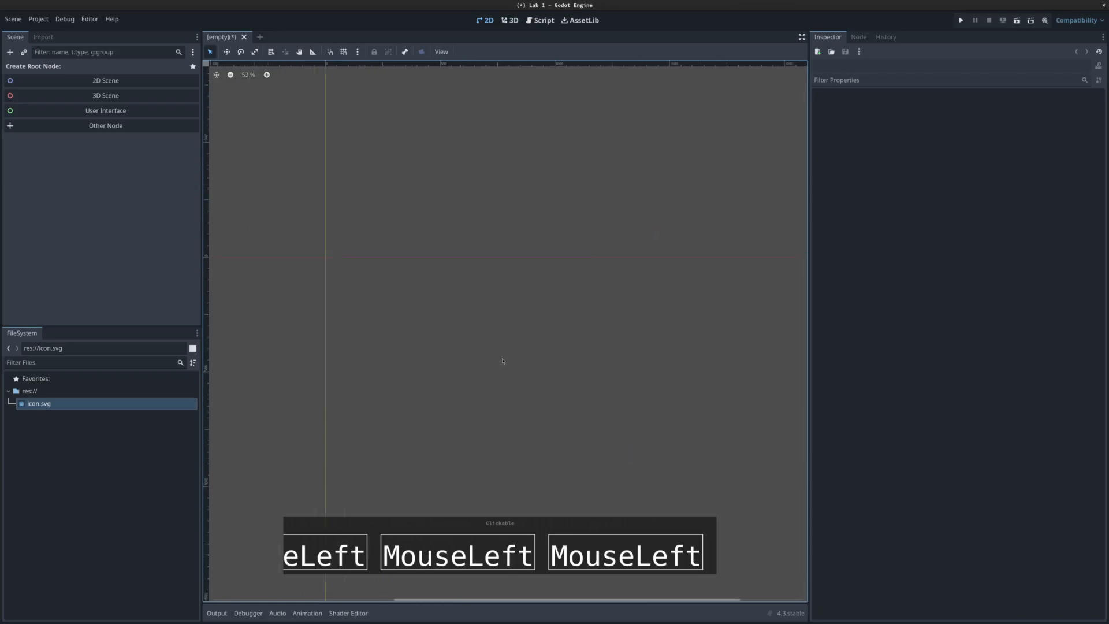
scroll(502, 361, up, 18)
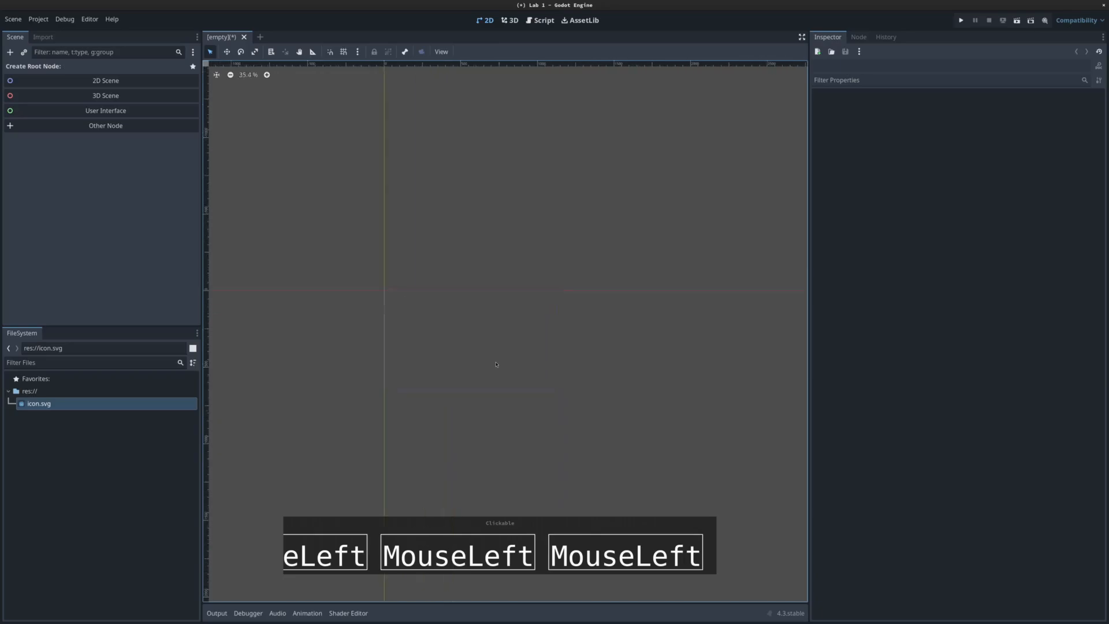
scroll(496, 366, down, 2)
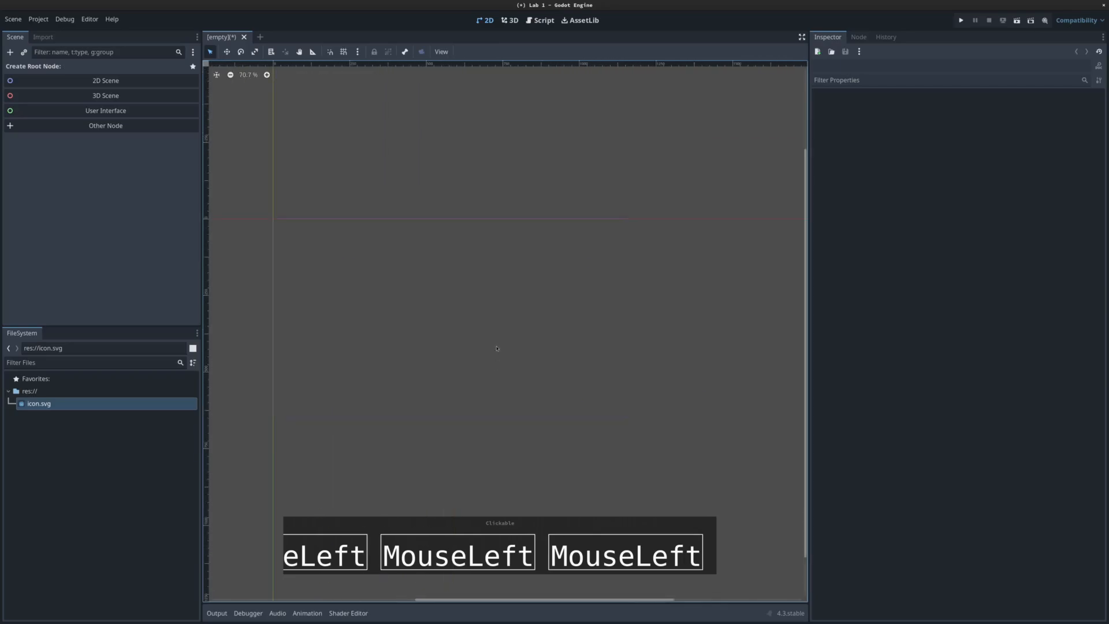
Scroll the 2D canvas vertically up and down without changing the zoom level.
key(Caps_Lock)
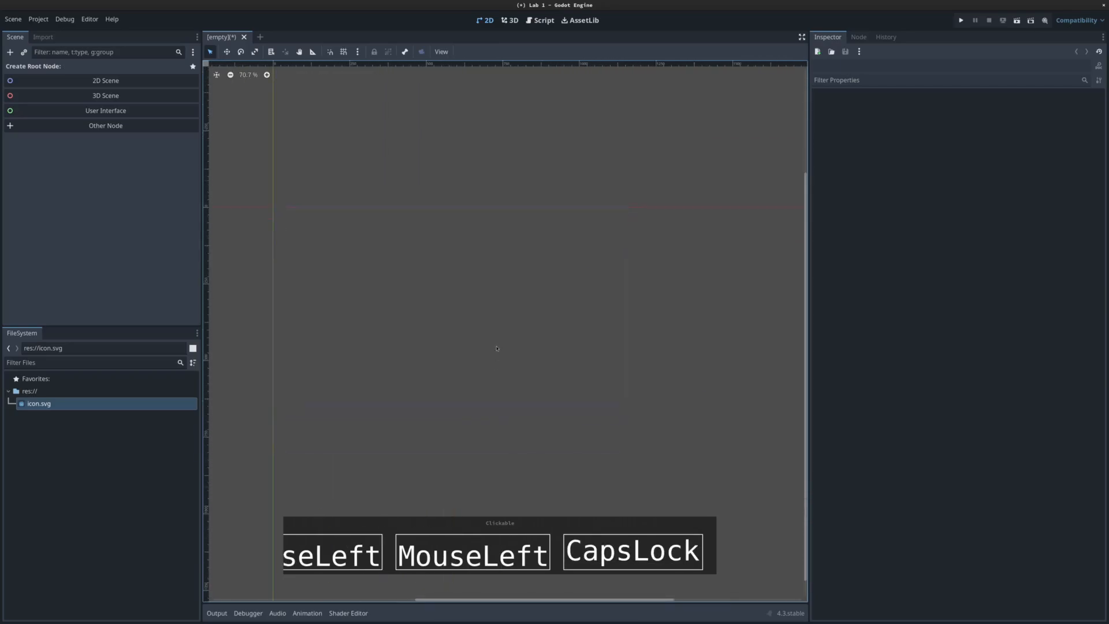
ctrl+scroll(498, 348, down, 3)
ctrl+scroll(498, 349, up, 4)
ctrl+scroll(498, 349, down, 2)
ctrl+scroll(497, 349, up, 2)
ctrl+scroll(497, 348, down, 4)
ctrl+scroll(498, 349, up, 4)
ctrl+scroll(497, 349, down, 7)
ctrl+scroll(497, 349, up, 7)
ctrl+scroll(497, 349, down, 7)
ctrl+scroll(497, 349, up, 6)
ctrl+scroll(497, 349, up, 1)
ctrl+shift+scroll(497, 349, down, 7)
ctrl+shift+scroll(497, 349, up, 7)
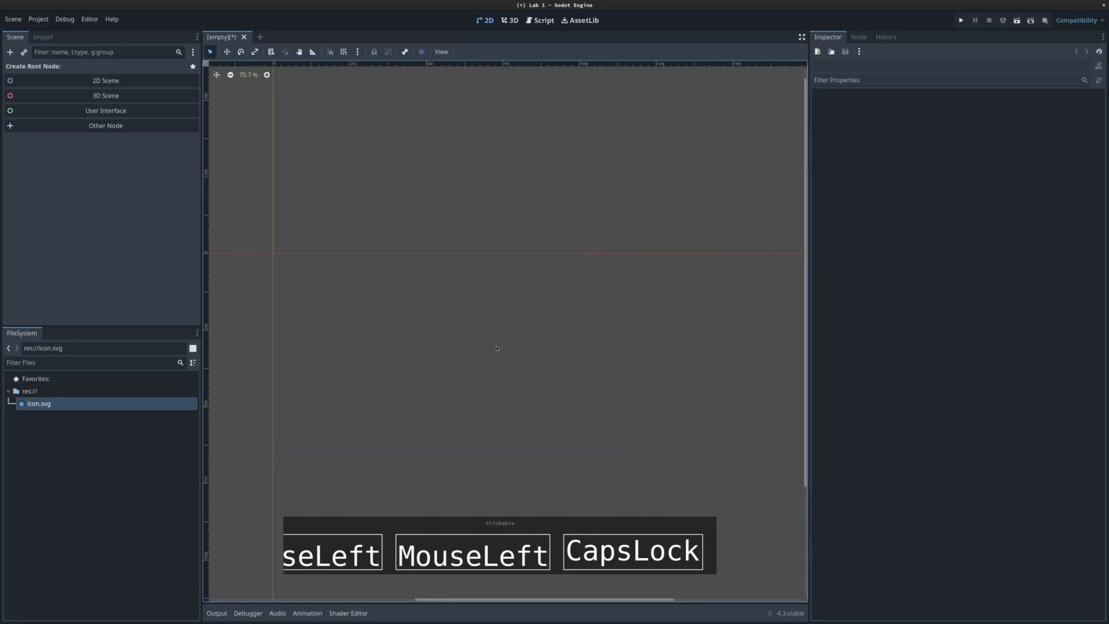
Scroll the 2D canvas horizontally back and forth at the same zoom level.
key(Caps_Lock)
ctrl+shift+scroll(497, 348, up, 7)
ctrl+shift+scroll(497, 349, down, 16)
ctrl+shift+scroll(496, 348, up, 9)
ctrl+shift+scroll(497, 349, down, 9)
shift+scroll(491, 369, up, 4)
shift+scroll(474, 404, down, 5)
shift+scroll(463, 428, up, 16)
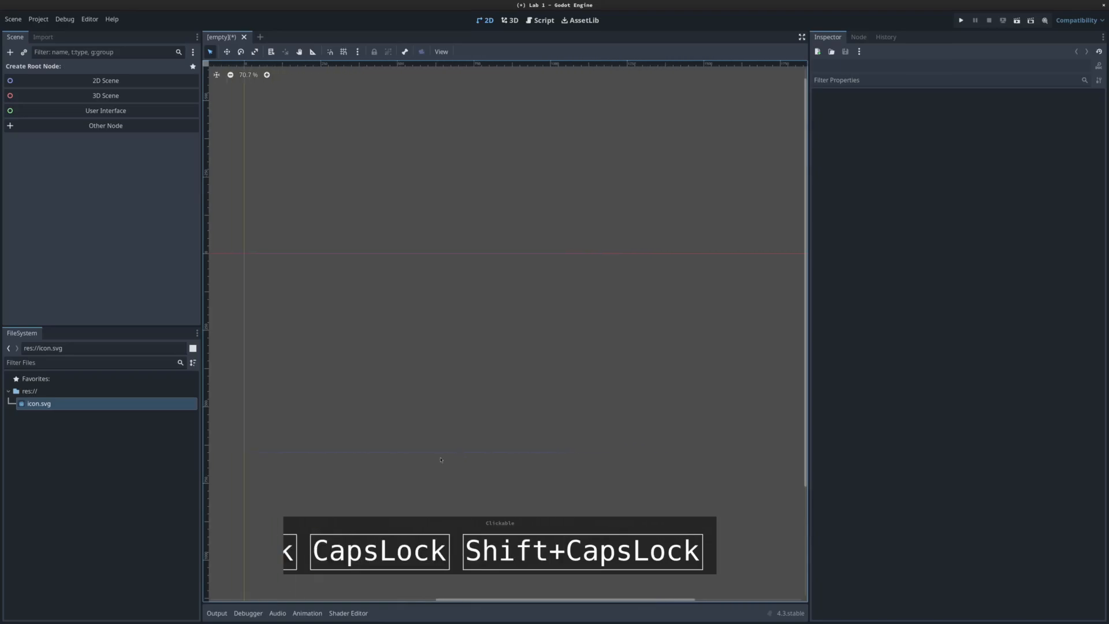
shift+scroll(441, 460, up, 10)
shift+scroll(441, 459, down, 11)
shift+scroll(440, 460, up, 6)
shift+scroll(441, 459, up, 12)
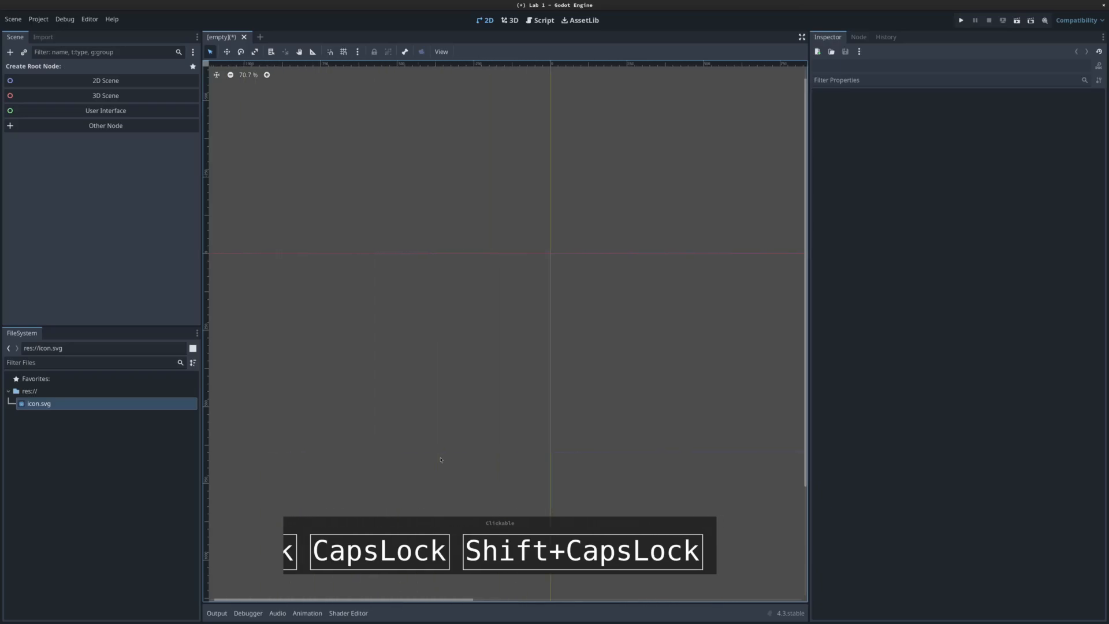
Zoom in on the 2D canvas near the origin, then zoom back out to about 150%.
key(Caps_Lock)
scroll(592, 309, up, 5)
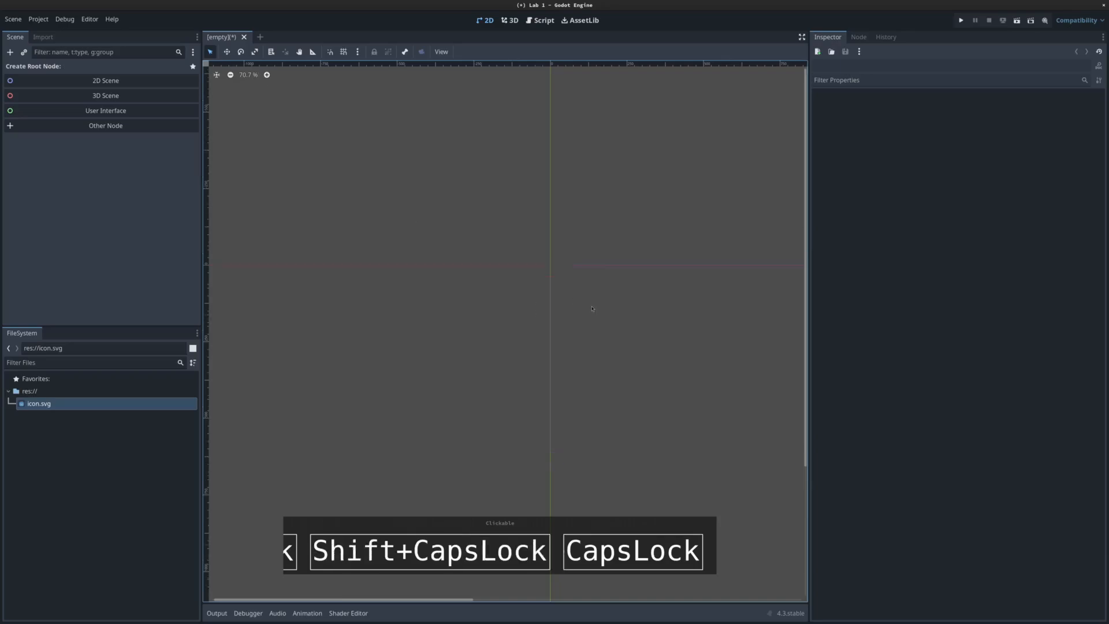
scroll(593, 309, up, 14)
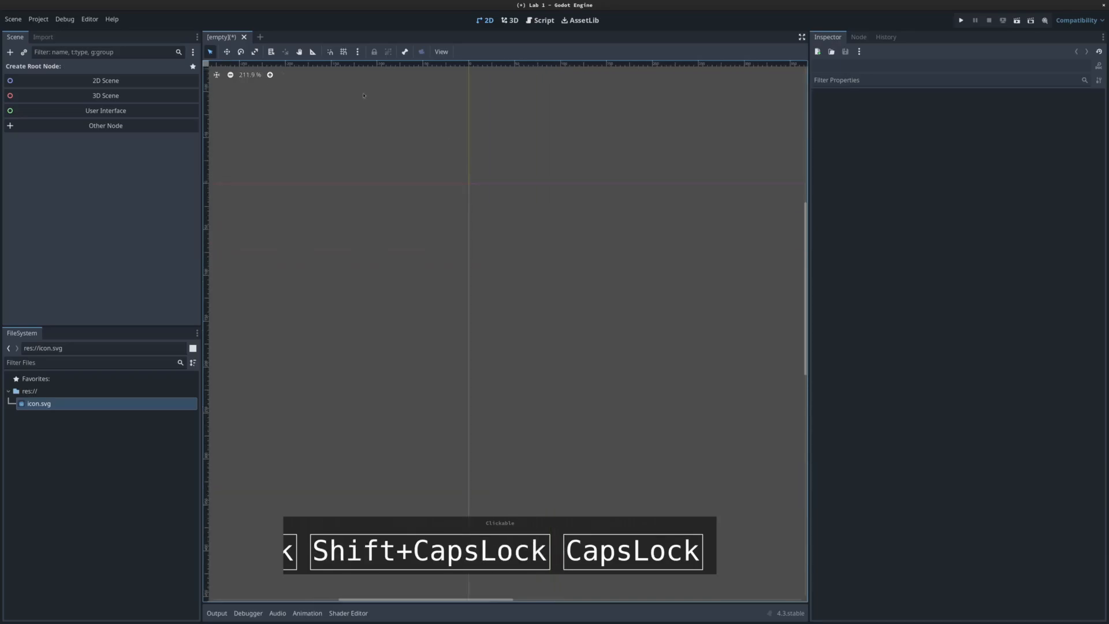
scroll(531, 216, down, 6)
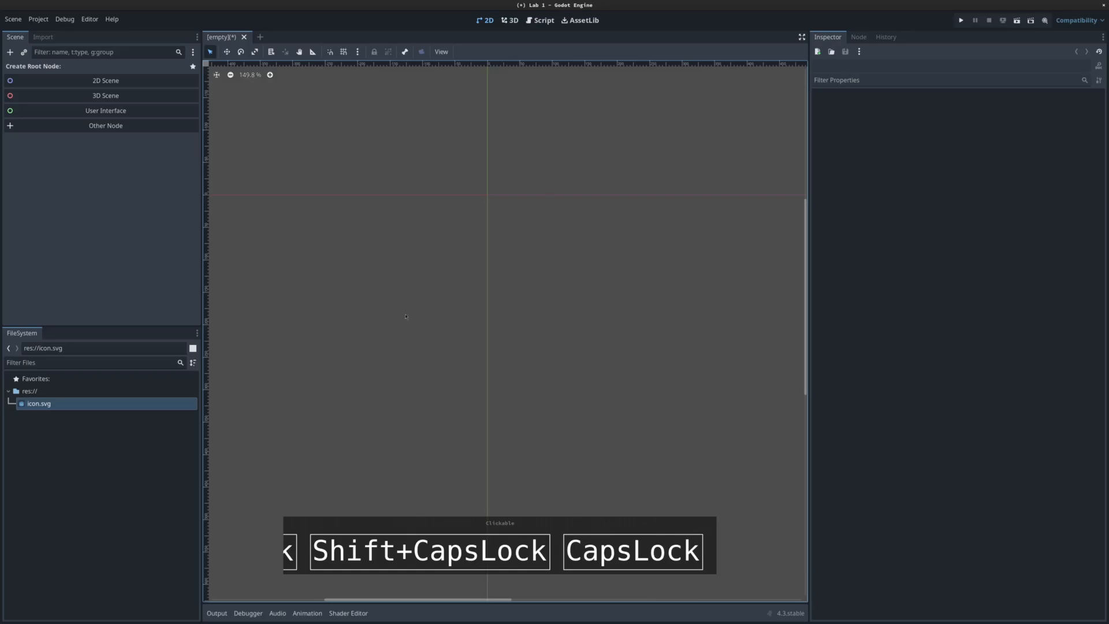
Reset the 2D canvas zoom to 100% and center the view.
click(246, 75)
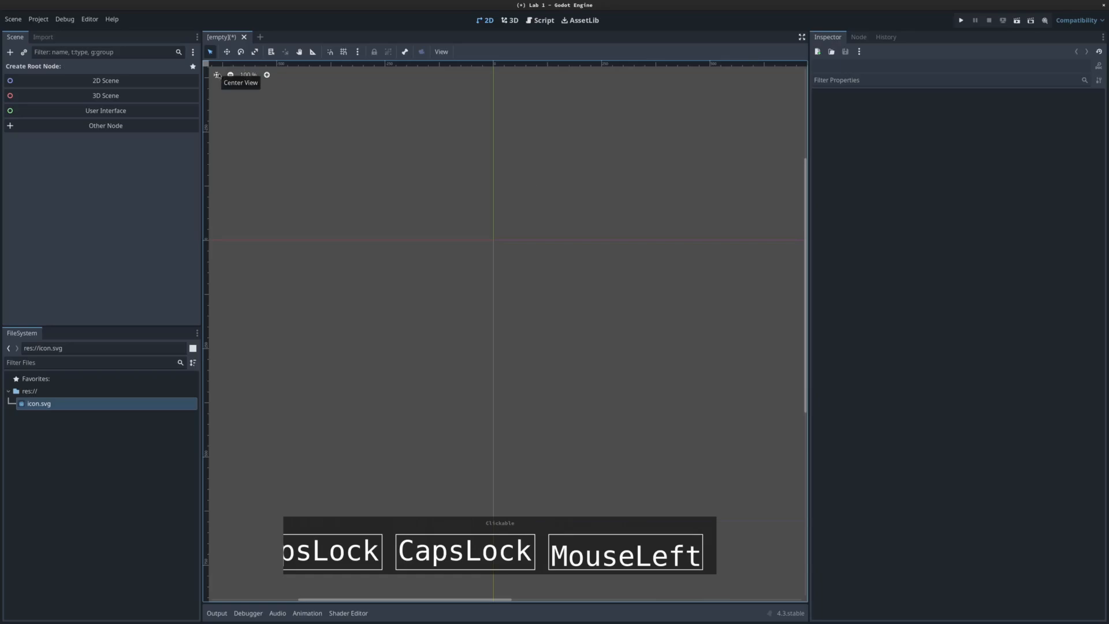
click(216, 75)
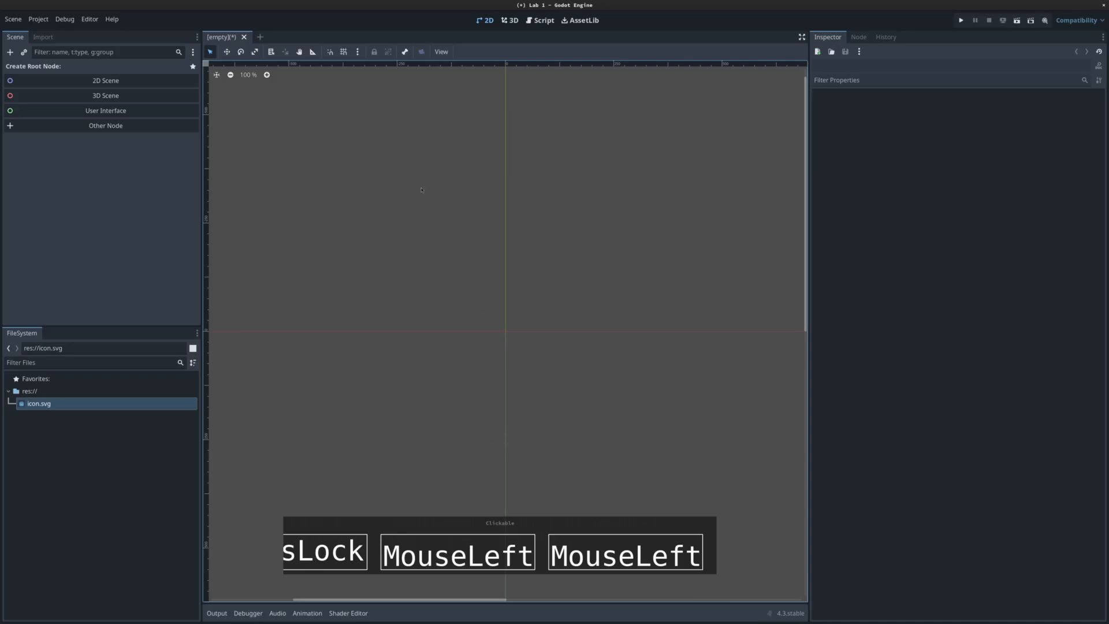
Measure a diagonal distance from the origin up and to the left with the Ruler tool.
click(312, 52)
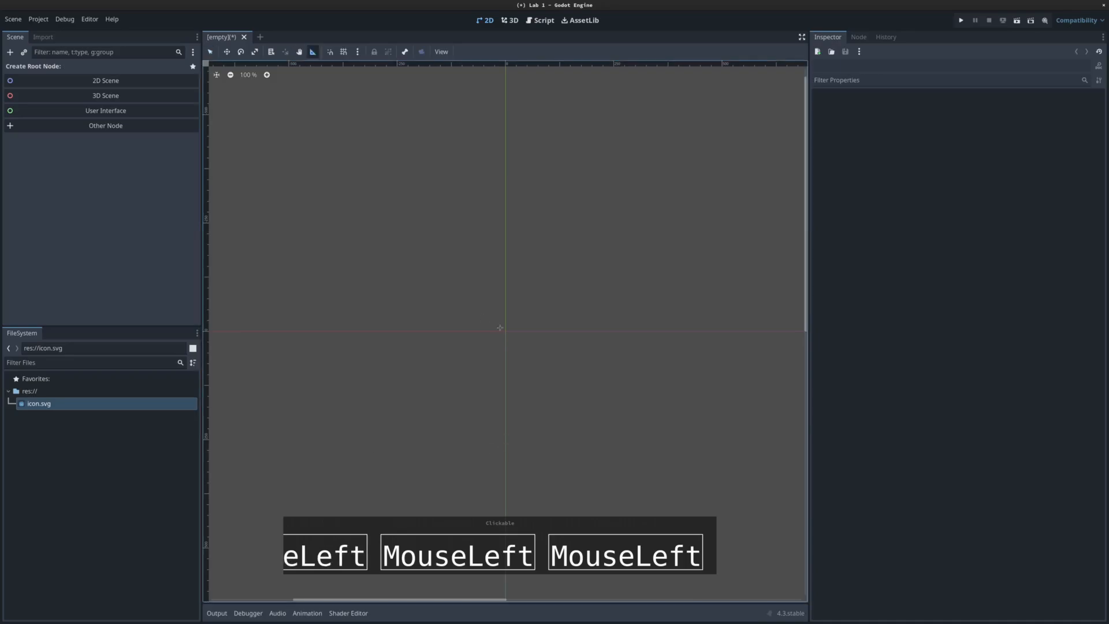
drag(508, 332, 433, 233)
scroll(208, 226, up, 1)
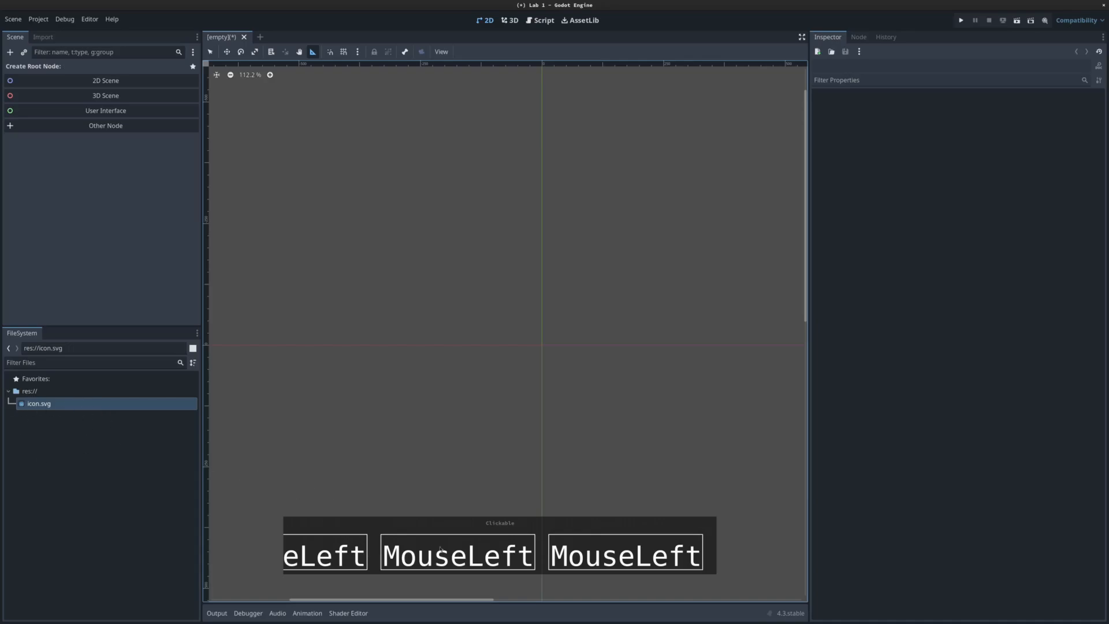
drag(445, 526, 522, 568)
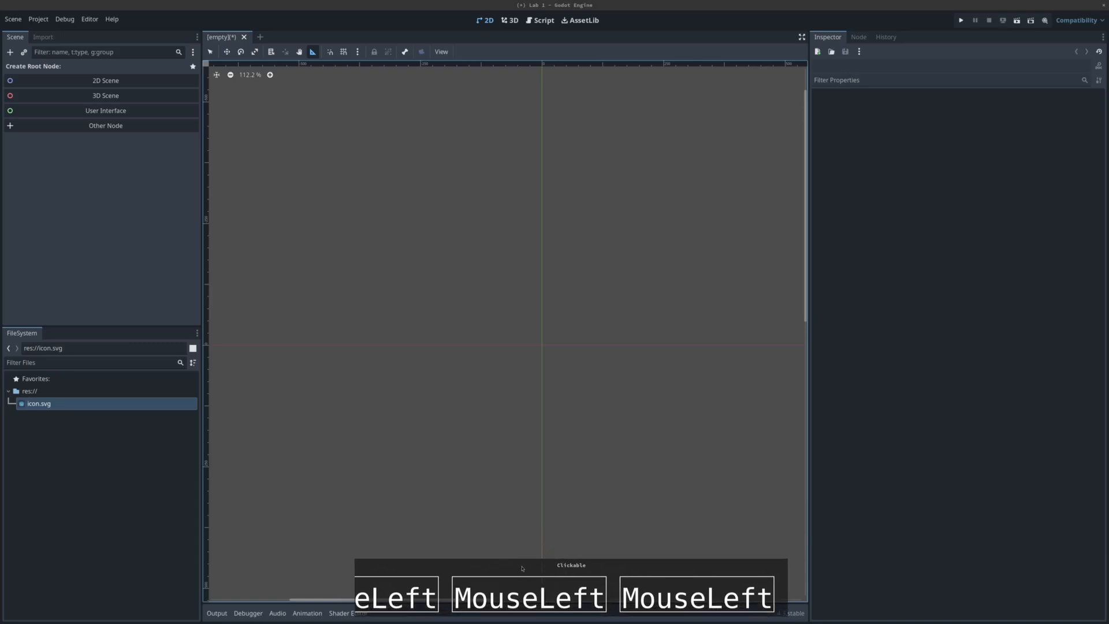
drag(38, 406, 602, 402)
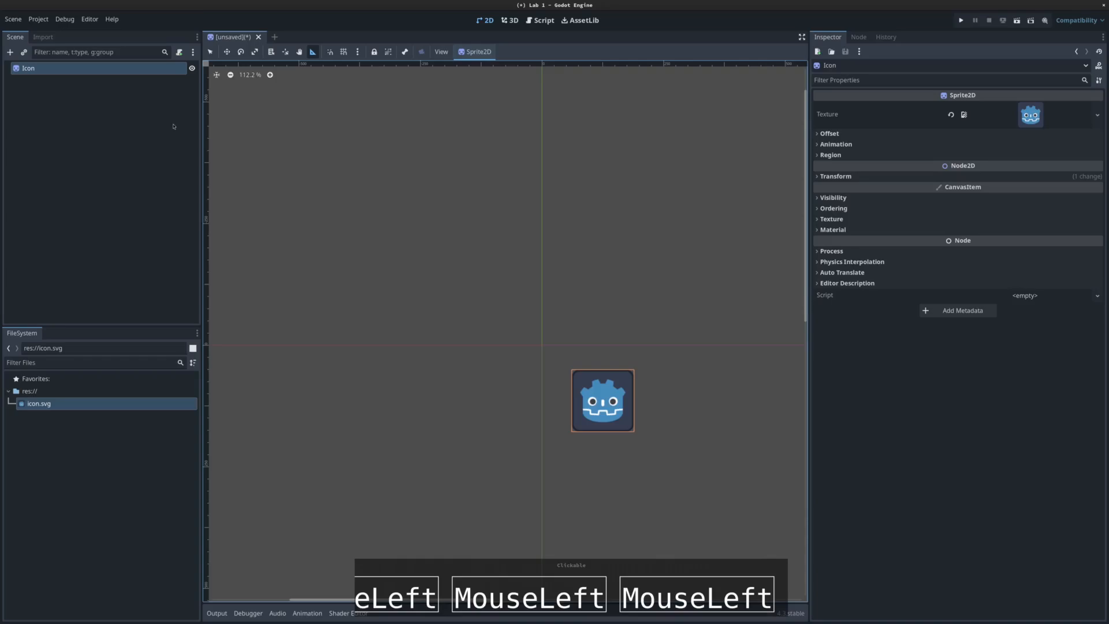
right_click(82, 69)
click(103, 263)
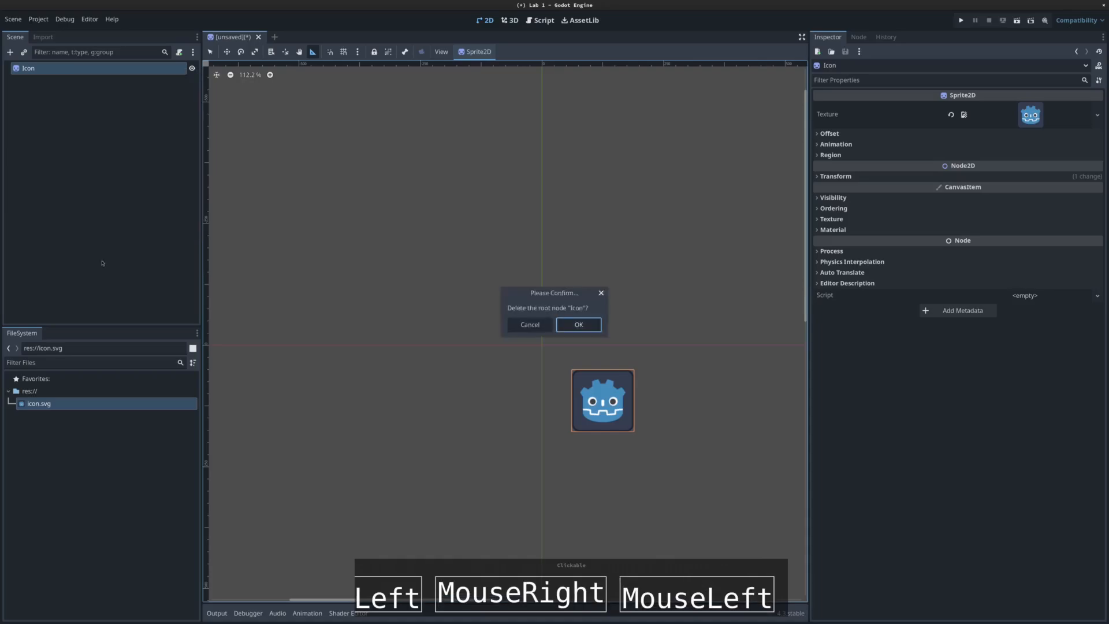
click(579, 325)
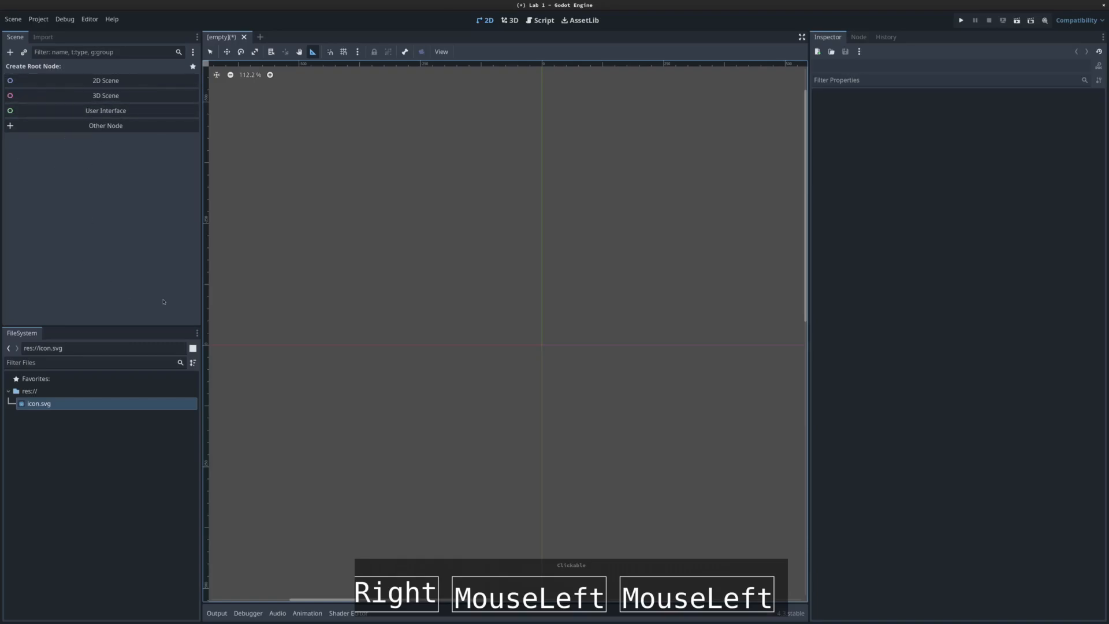
Place icon.svg on the 2D canvas as a sprite and move it with the Select tool to about x 230, y 105 px.
drag(36, 404, 598, 396)
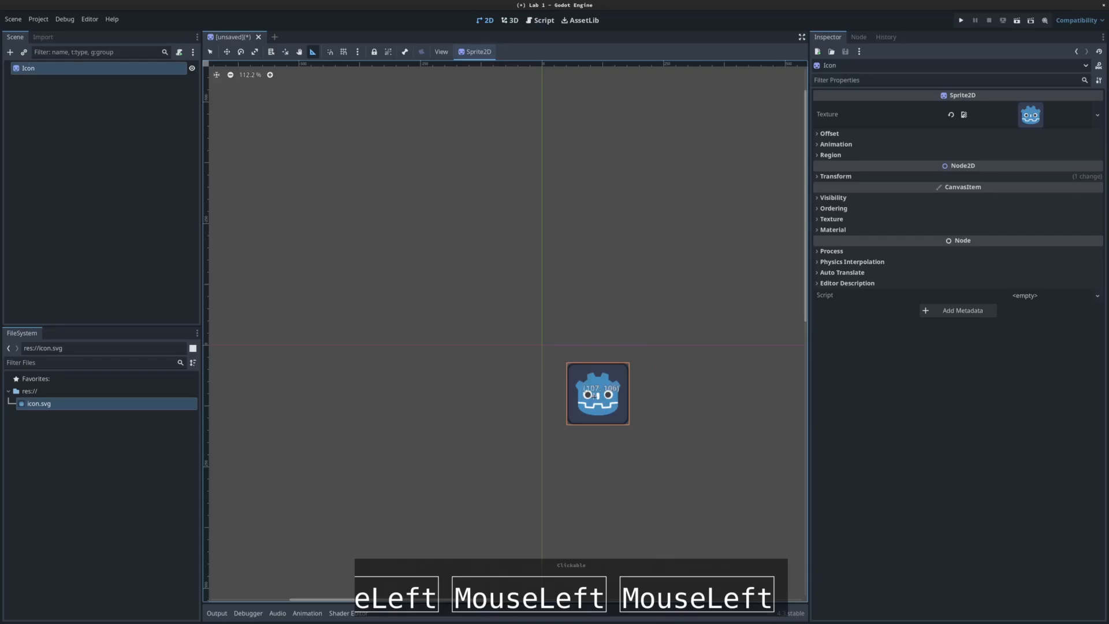
click(211, 52)
drag(606, 384, 659, 386)
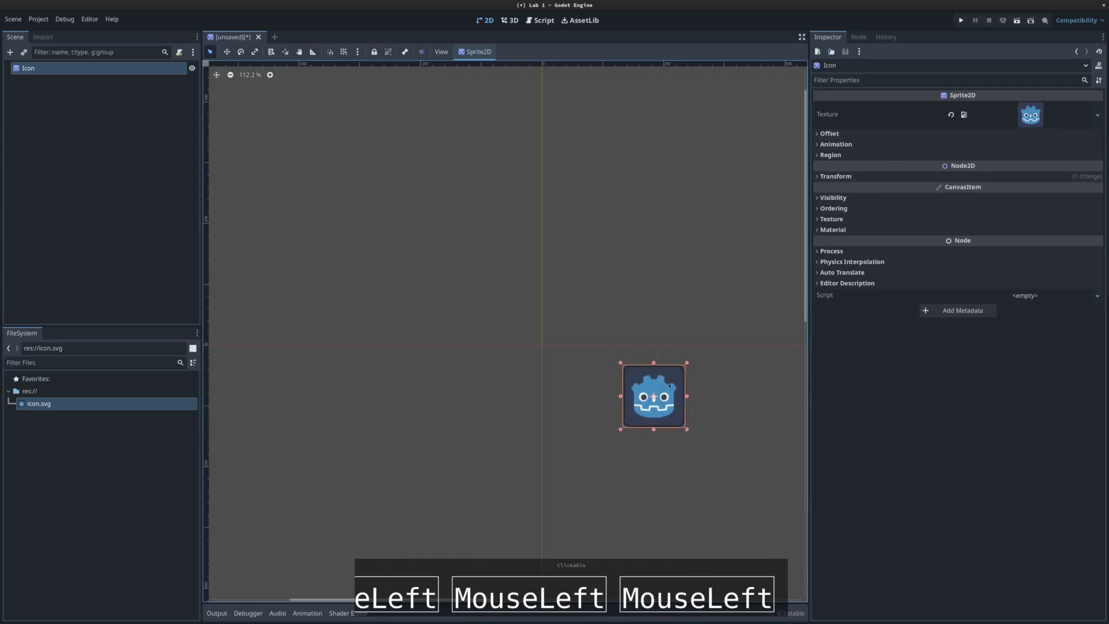
Expand the sprite's Transform properties and move the sprite onto the X axis at about x 465, y 0 px.
click(817, 134)
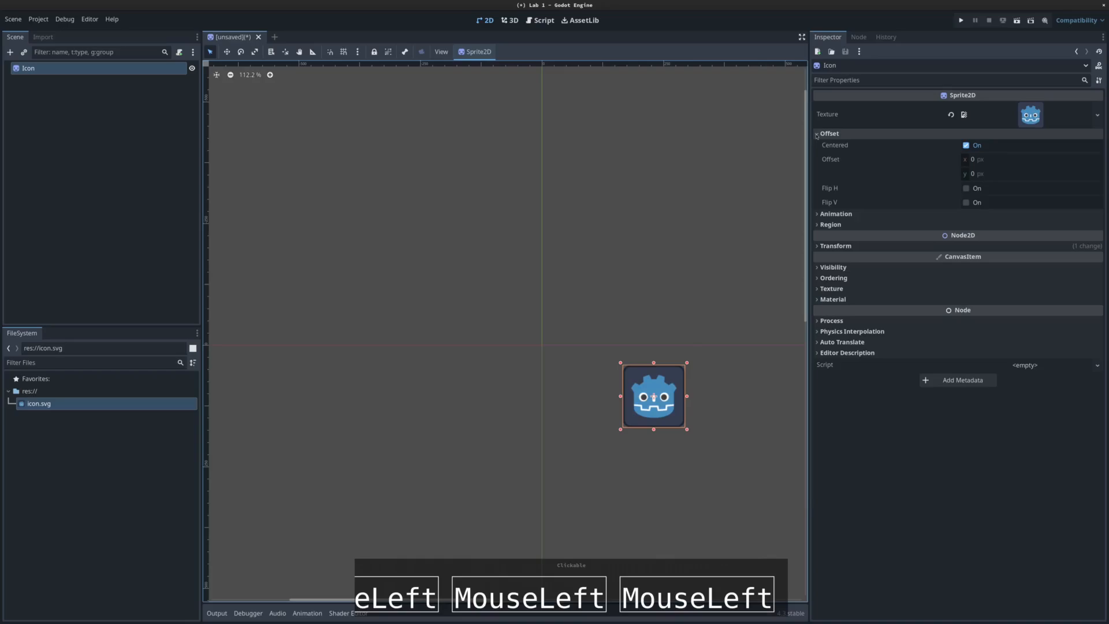
click(817, 133)
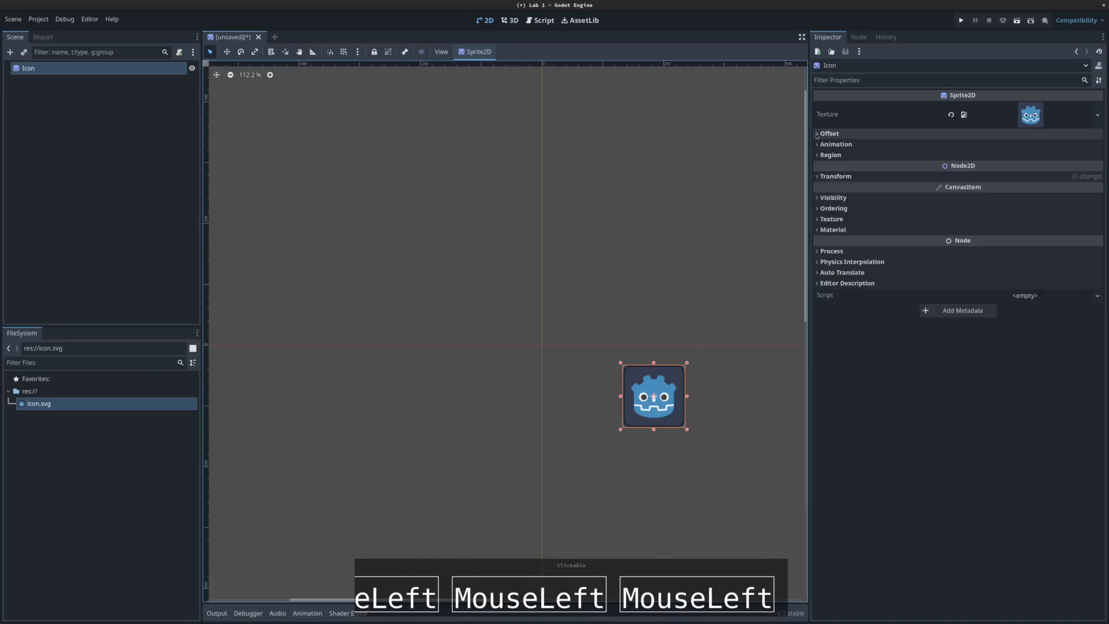
click(815, 177)
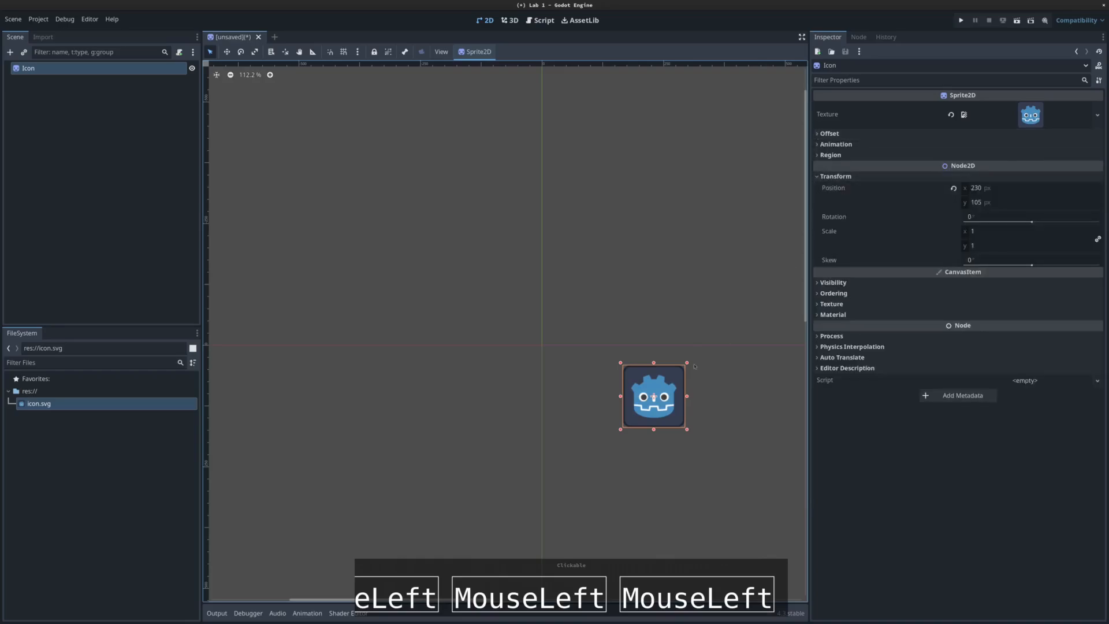
mouse_move(674, 401)
mouse_down()
mouse_move(572, 385)
mouse_move(710, 380)
mouse_move(680, 388)
mouse_up()
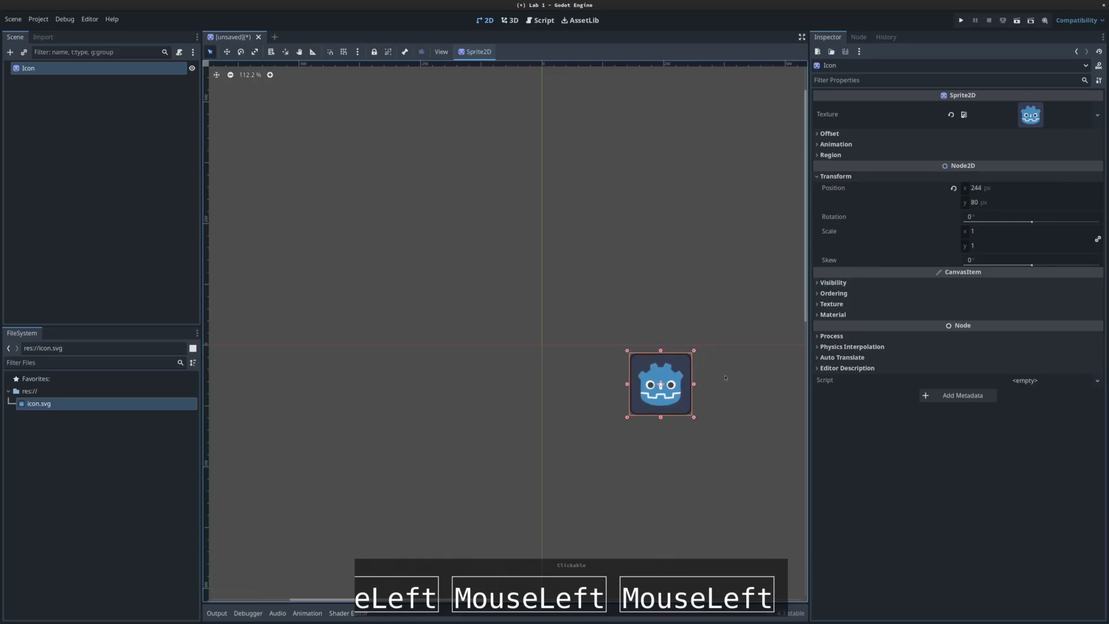
drag(669, 392, 777, 353)
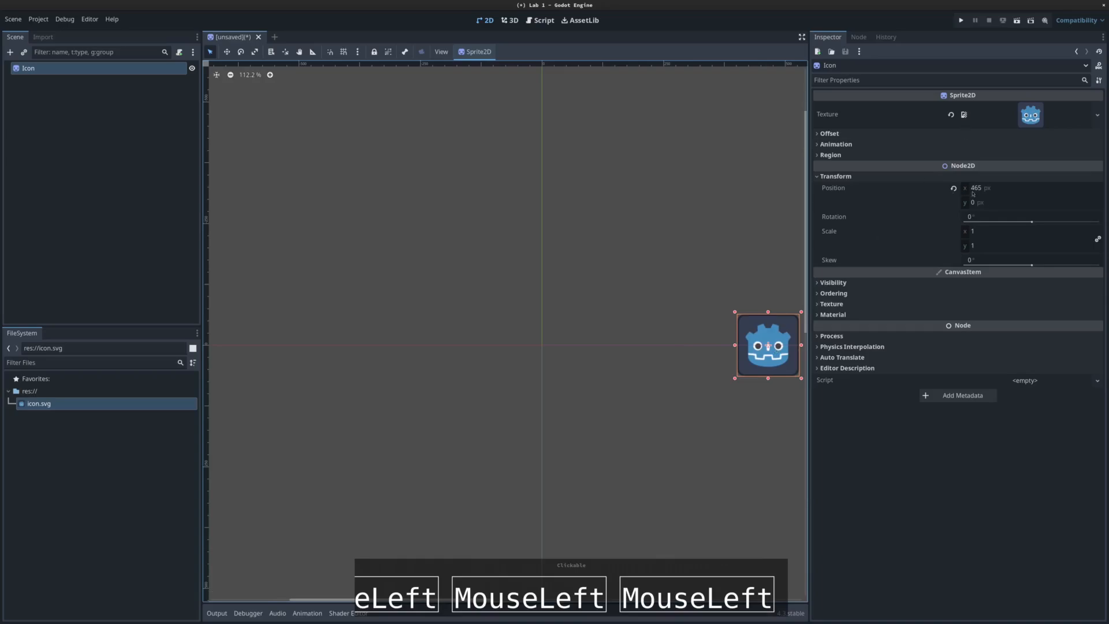
Move the sprite above the origin to about x 8, y -284 px, then down the Y axis to about y 293 px.
drag(766, 353, 548, 215)
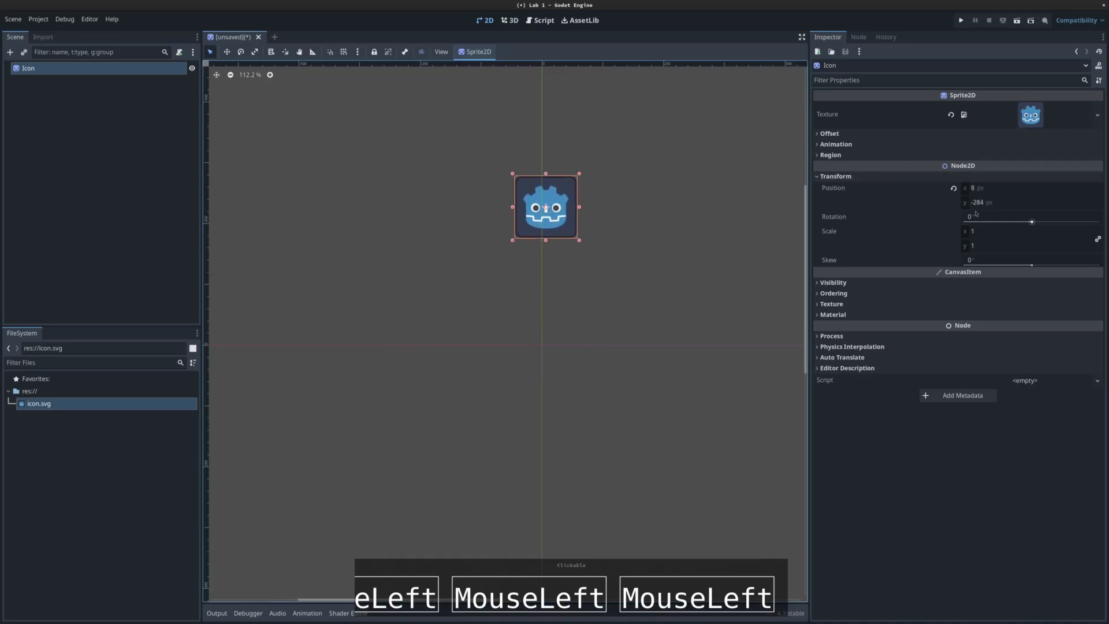
drag(554, 198, 550, 479)
middle_drag(590, 399, 310, 129)
scroll(416, 202, down, 1)
scroll(419, 204, down, 1)
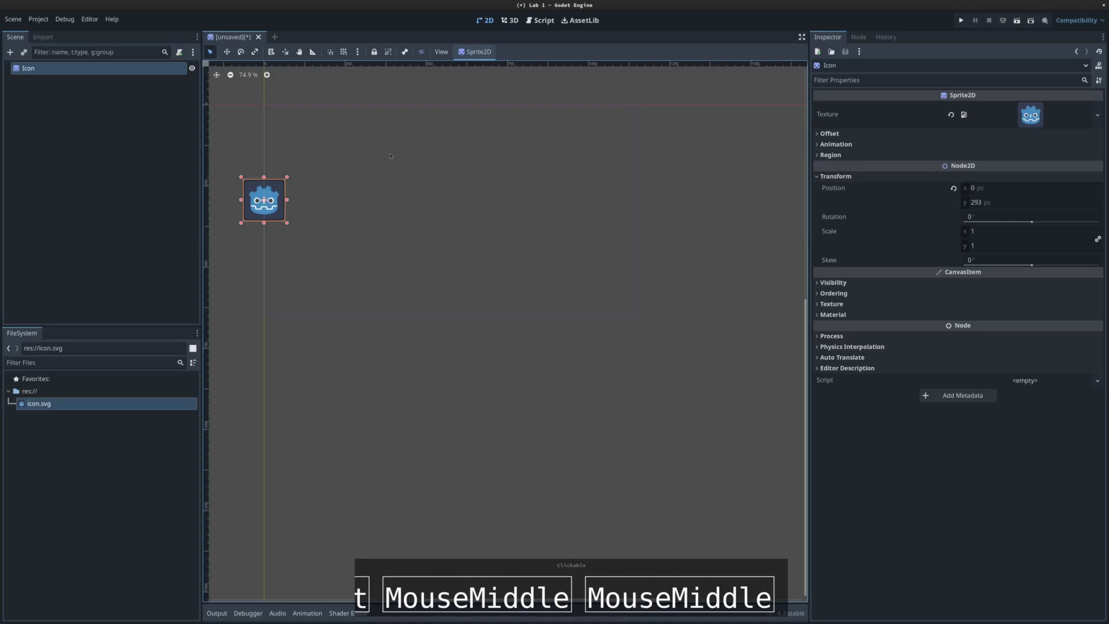
Move the sprite to the viewport outline's lower-right corner, then back near its upper-left corner at about x 158, y 106 px.
drag(258, 202, 618, 305)
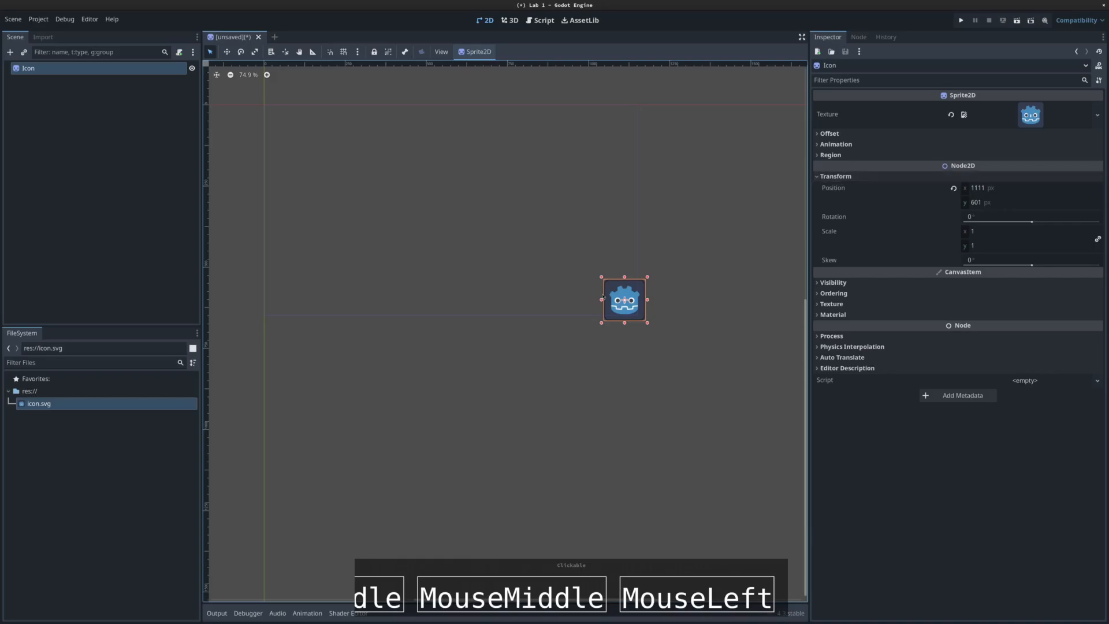
drag(622, 295, 280, 124)
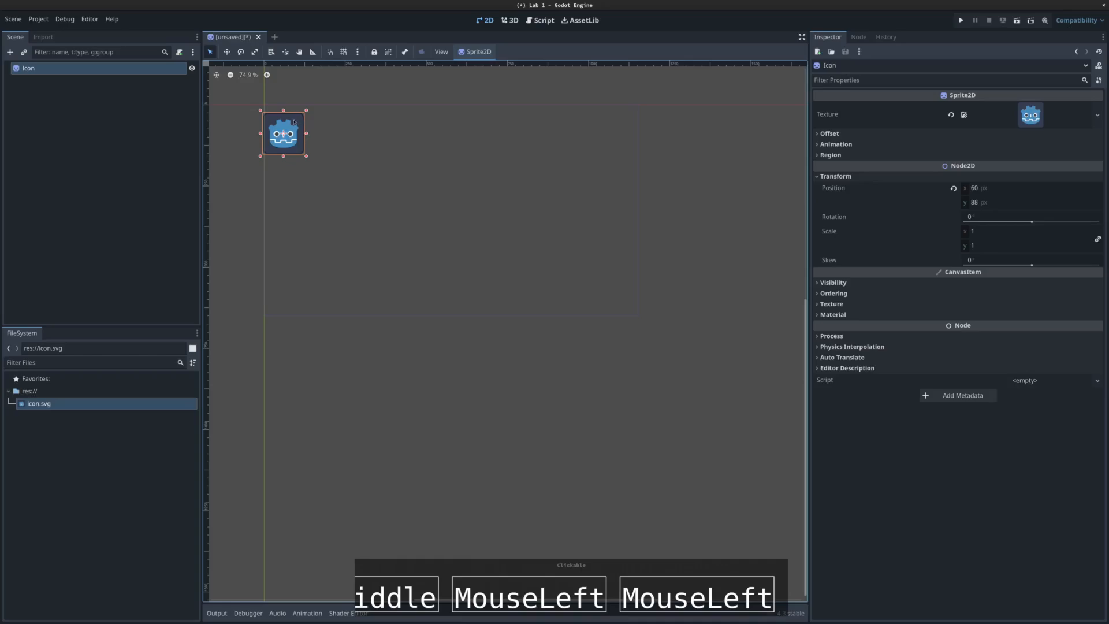
drag(294, 122, 326, 127)
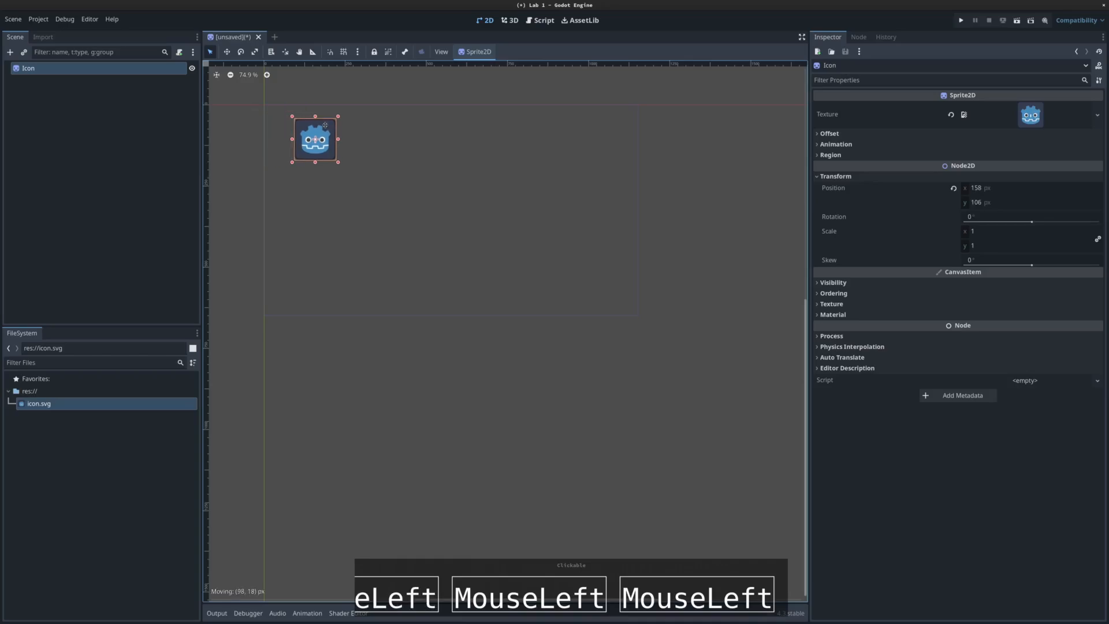
Set the sprite's position to exactly x 150 px and y 100 px.
click(978, 190)
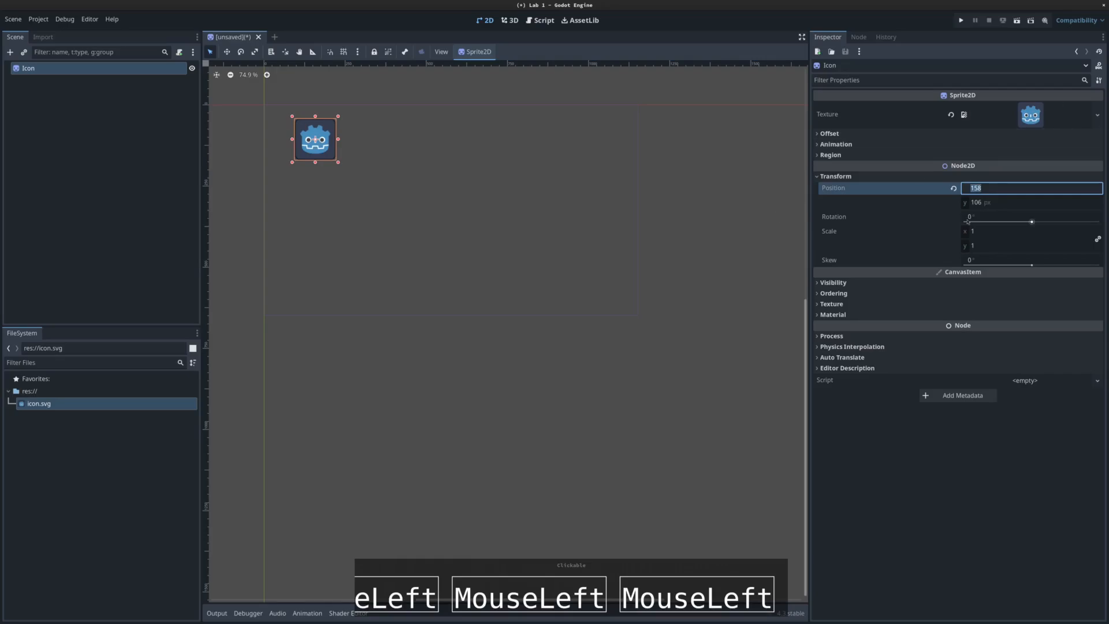
text(150)
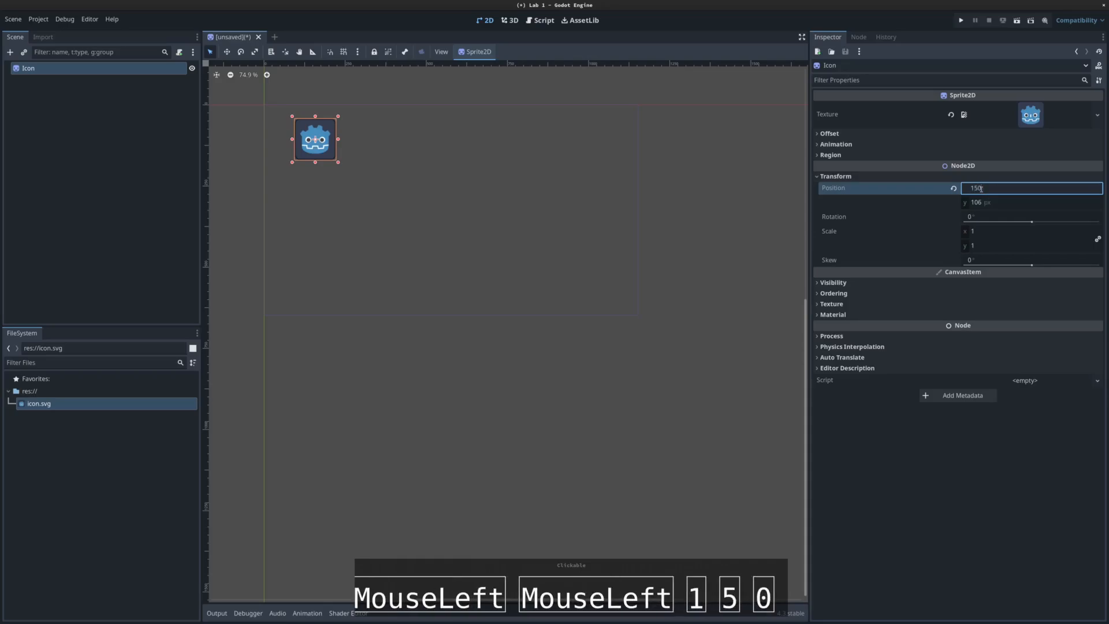
key(Return)
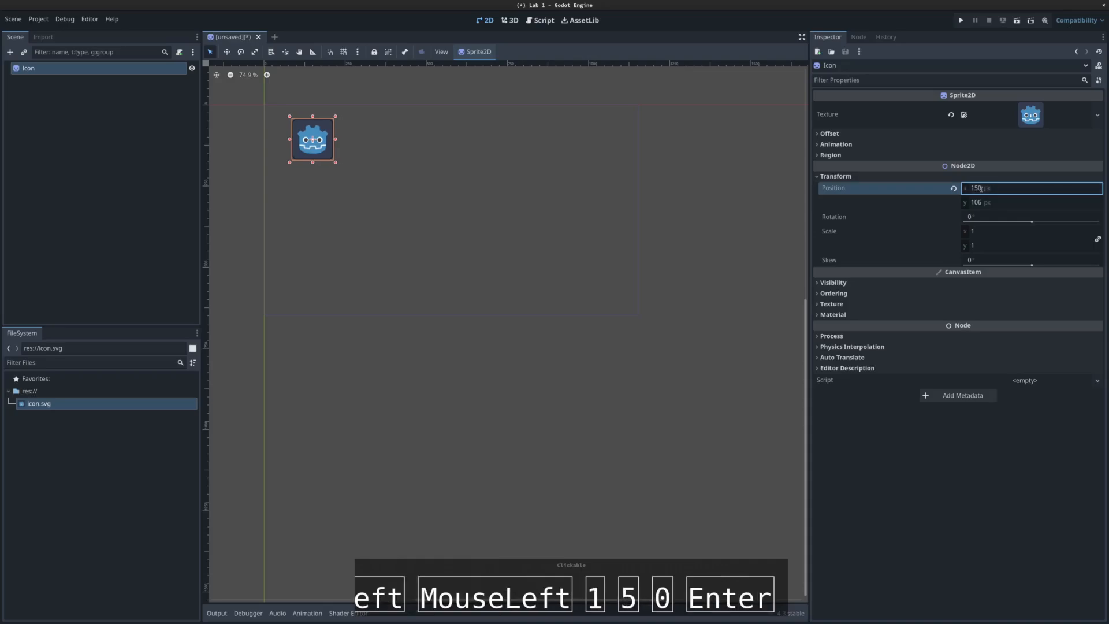
click(990, 190)
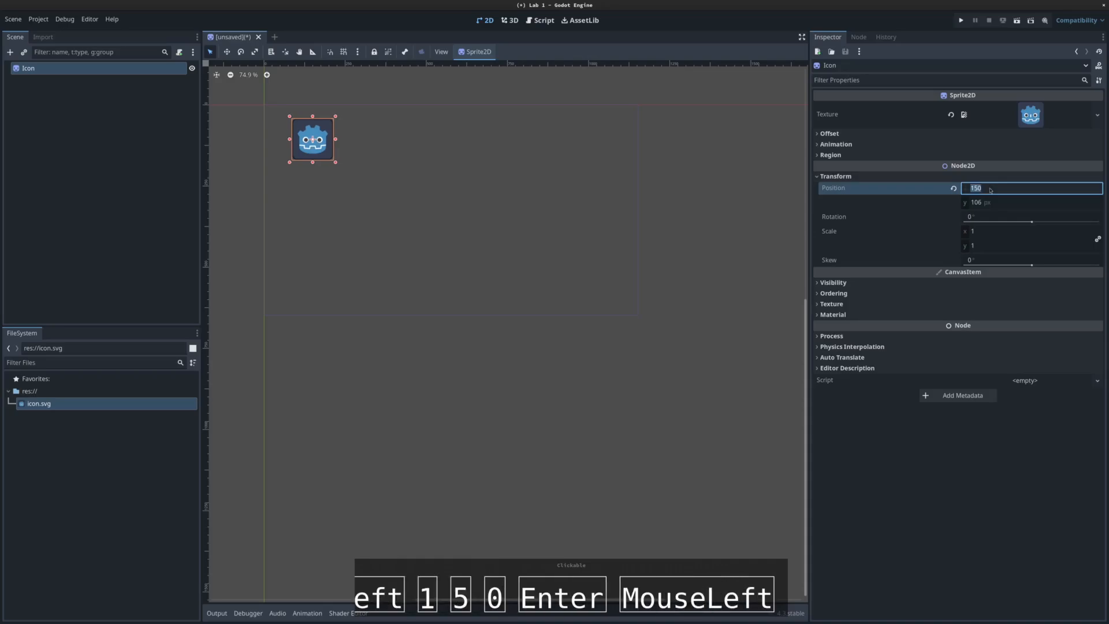
key(Right)
key(Tab)
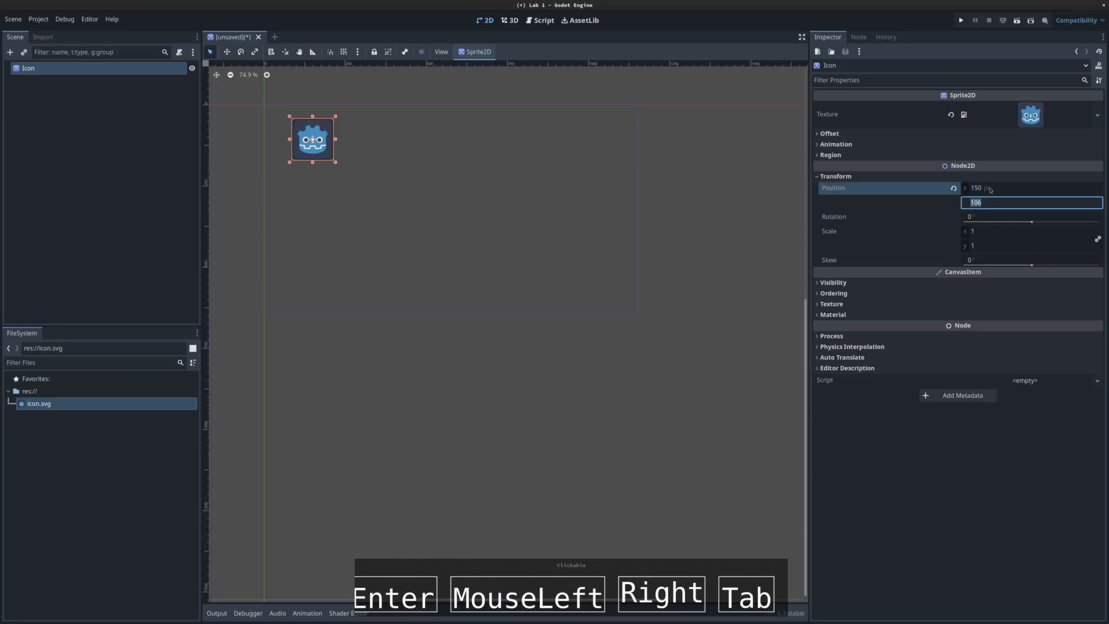
text(100)
key(Return)
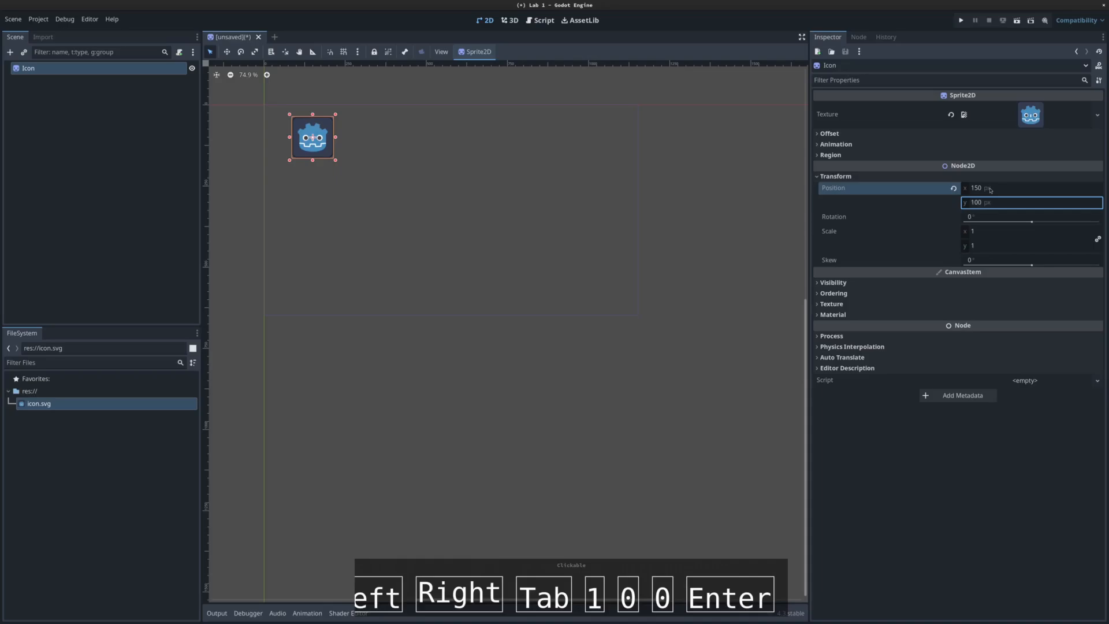
Change the sprite's Y position to 400 px.
click(976, 202)
click(973, 203)
key(BackSpace)
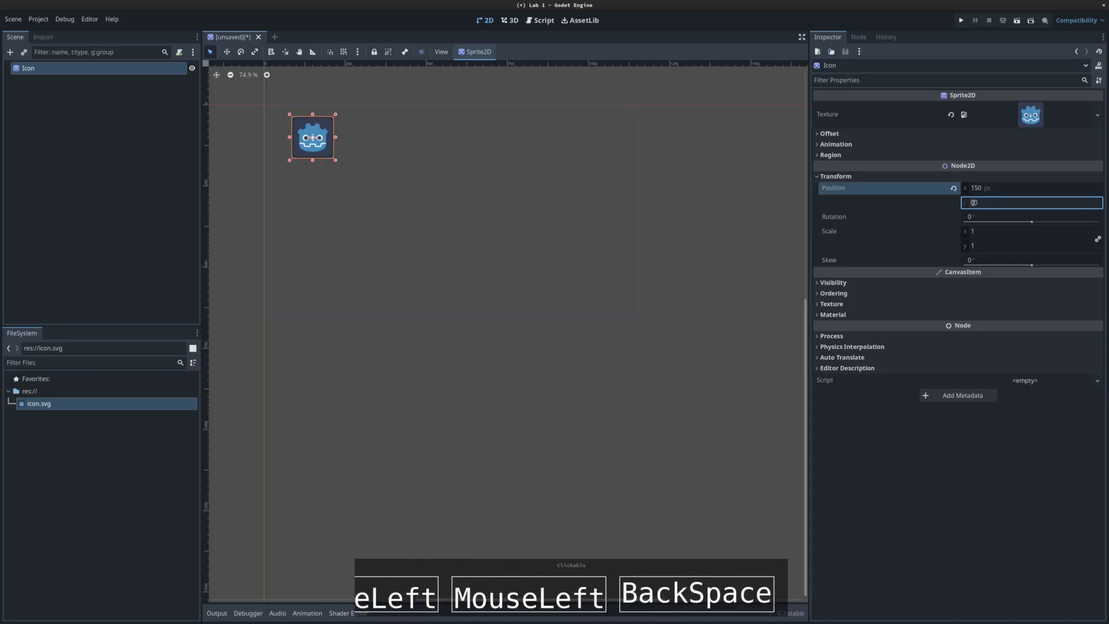
text(4)
key(Return)
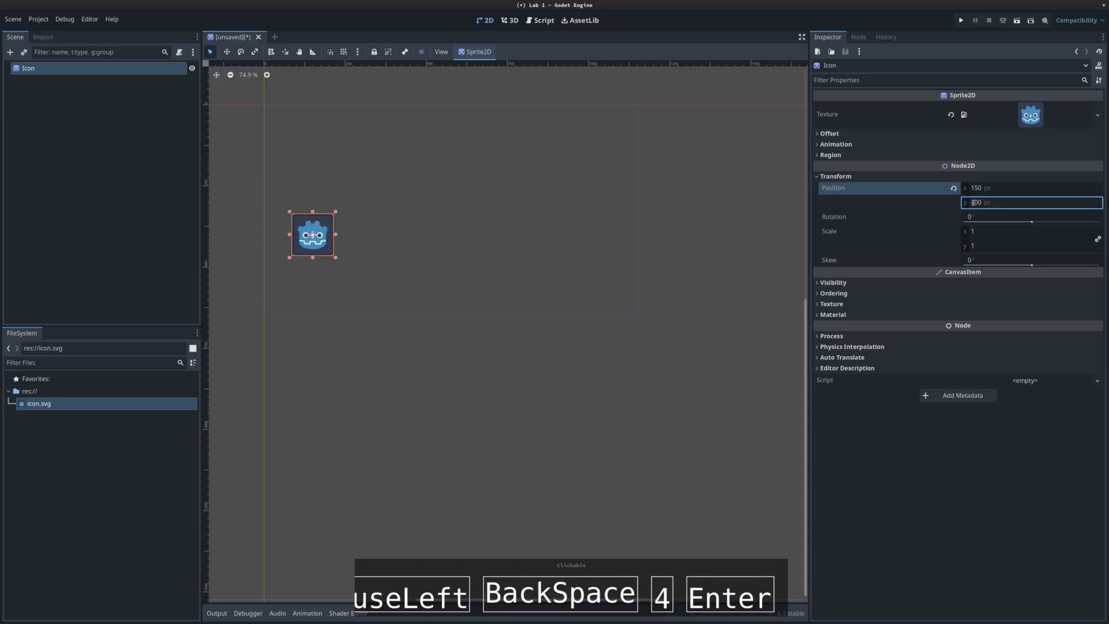
Deselect and reselect the Icon sprite, using both the canvas and the scene tree, to bring up its properties.
click(983, 188)
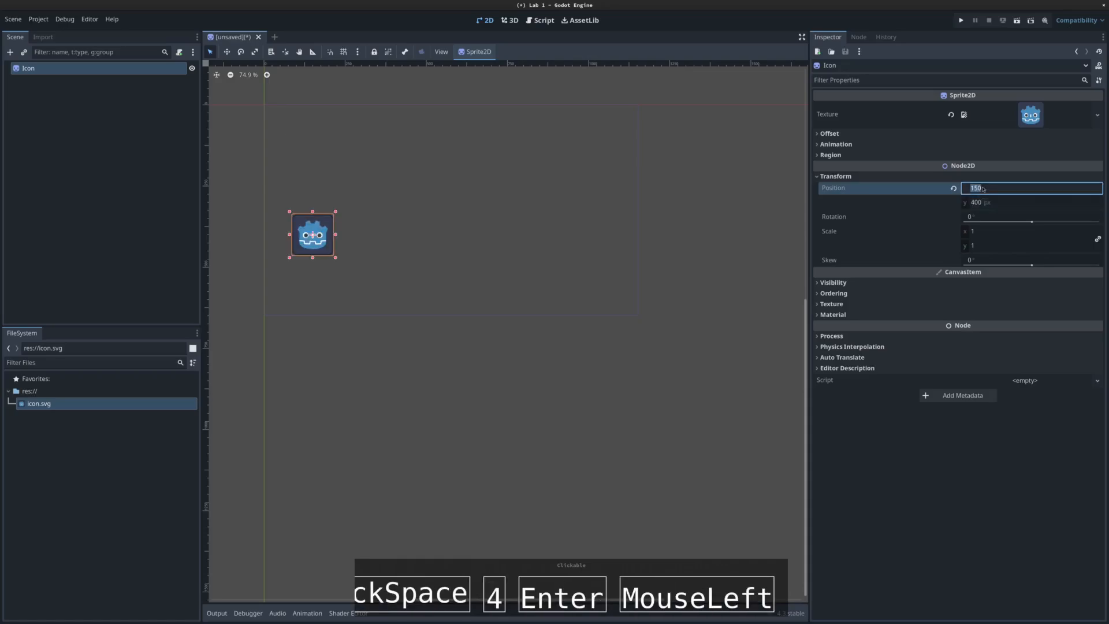
click(671, 212)
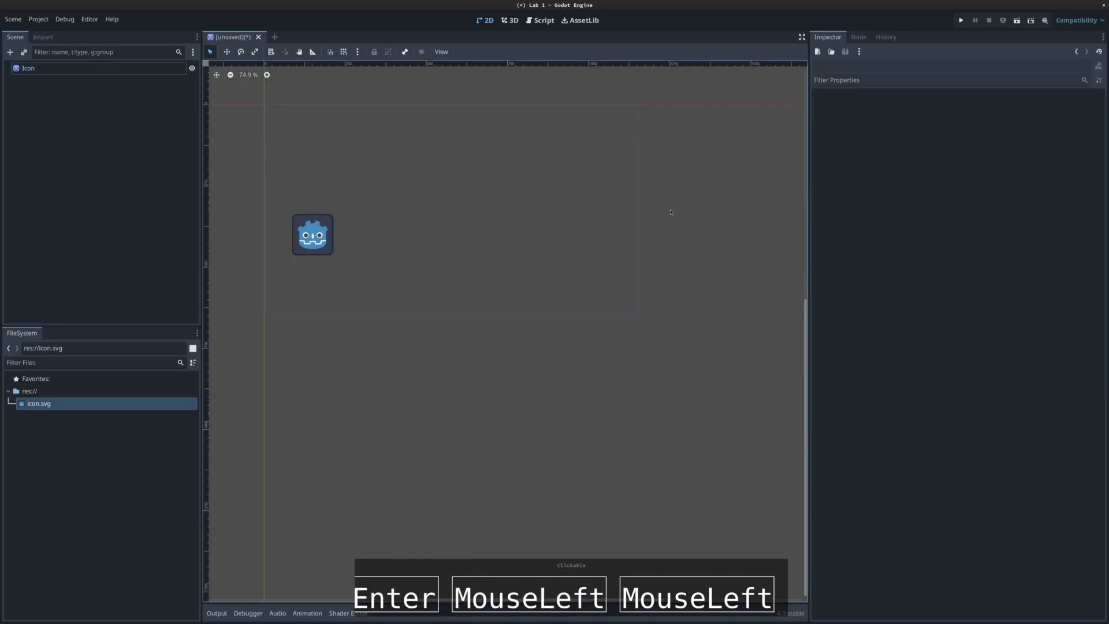
click(326, 244)
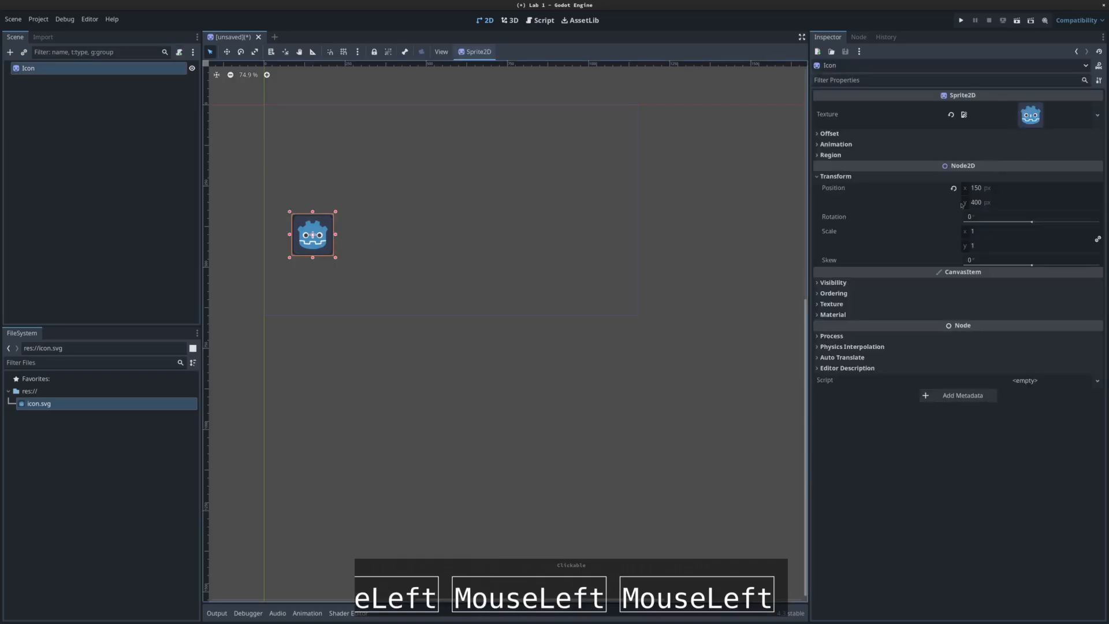
click(425, 254)
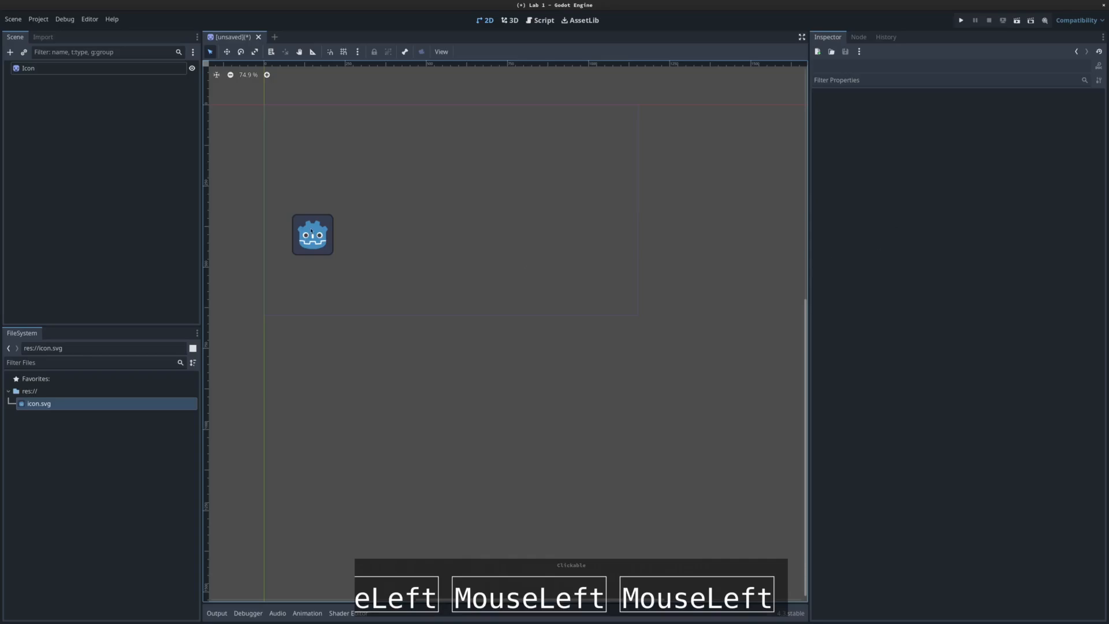
click(104, 69)
click(411, 273)
click(309, 231)
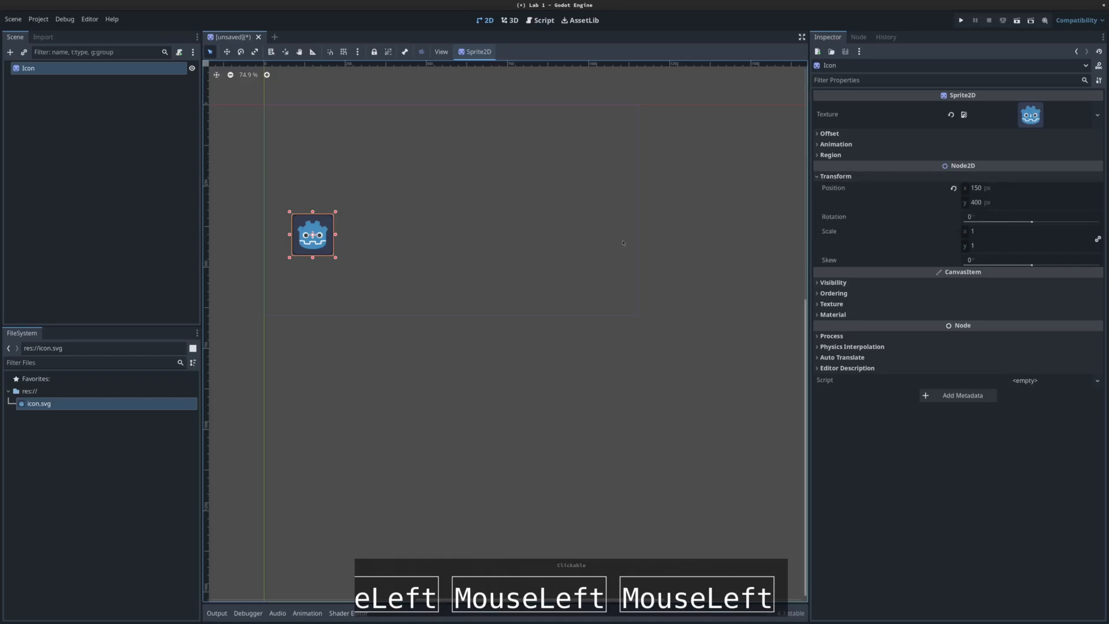
Reset the sprite's position to the default x 0, y 0 px and keep the sprite selected.
click(954, 189)
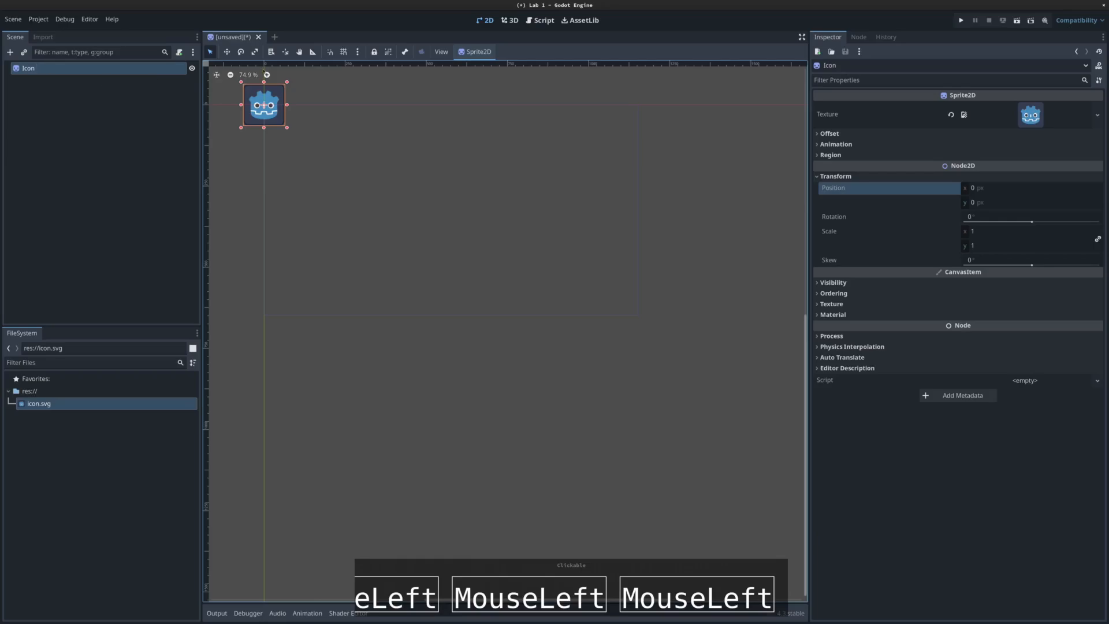
click(301, 131)
click(263, 106)
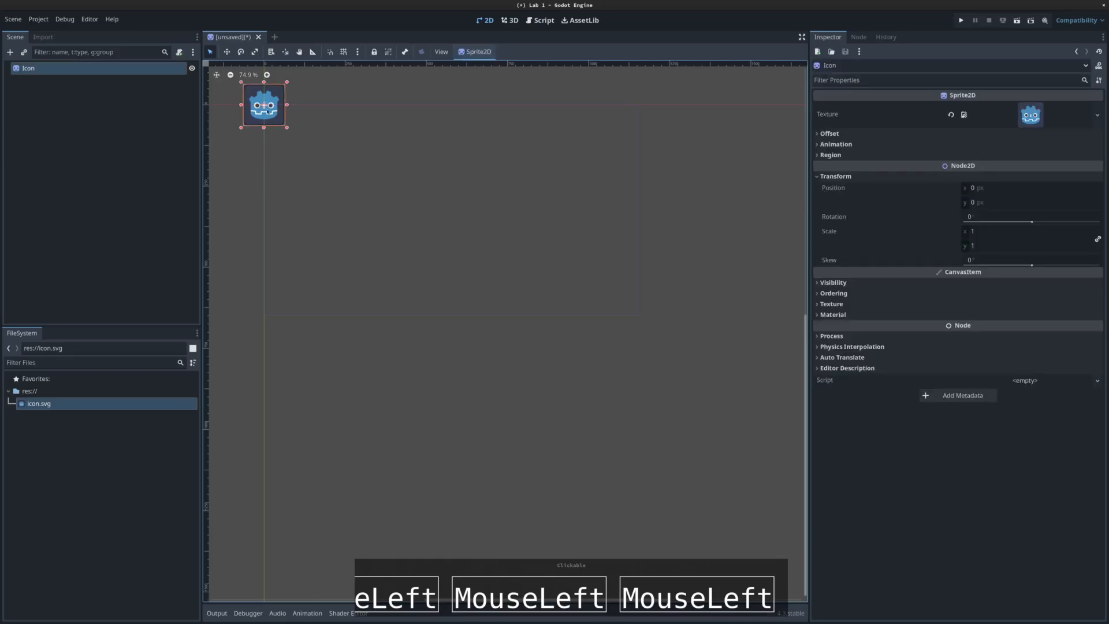
Move the sprite to about x 730, y 36 px and rotate it to about 18.4°.
drag(271, 111, 503, 122)
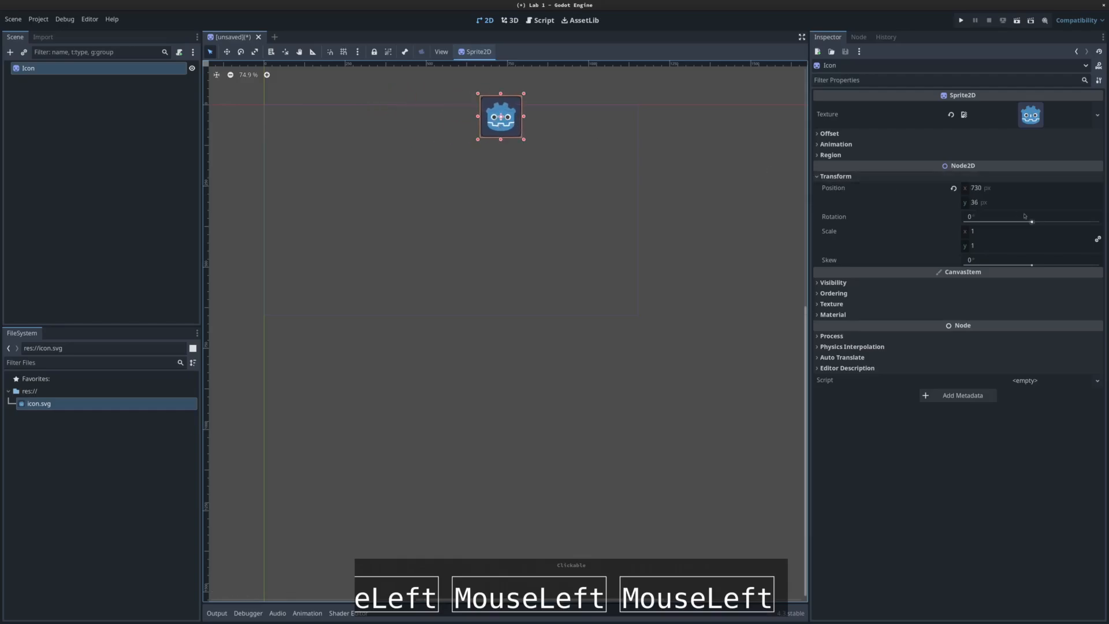
mouse_move(1032, 221)
mouse_down()
mouse_move(1063, 223)
mouse_move(973, 222)
mouse_move(1035, 221)
mouse_up()
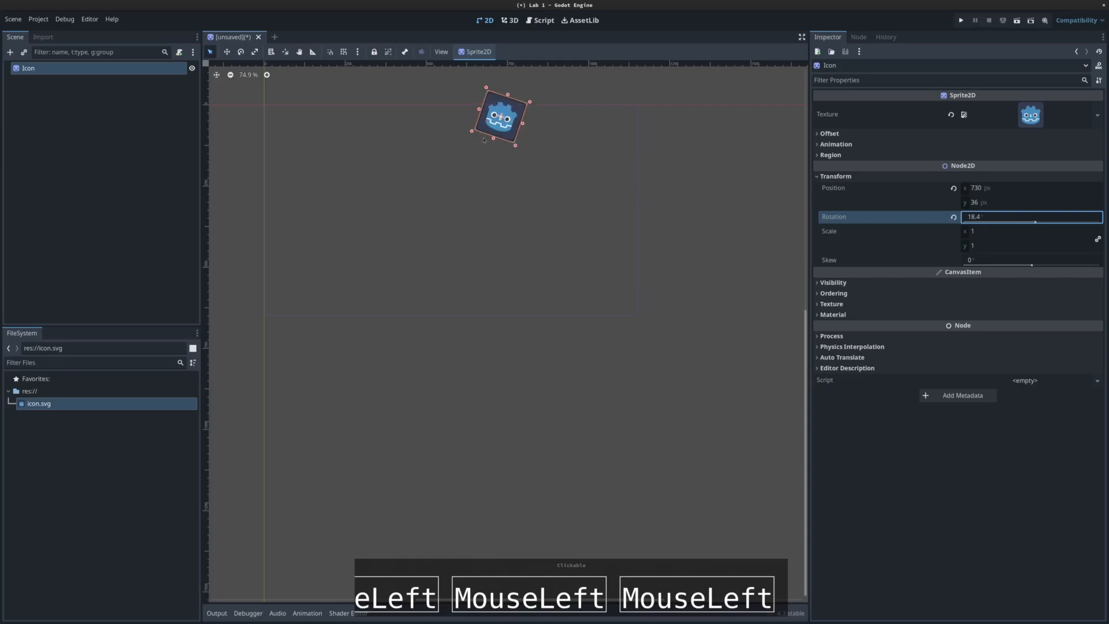
Double the sprite's size by setting its linked scale to 2.
click(996, 231)
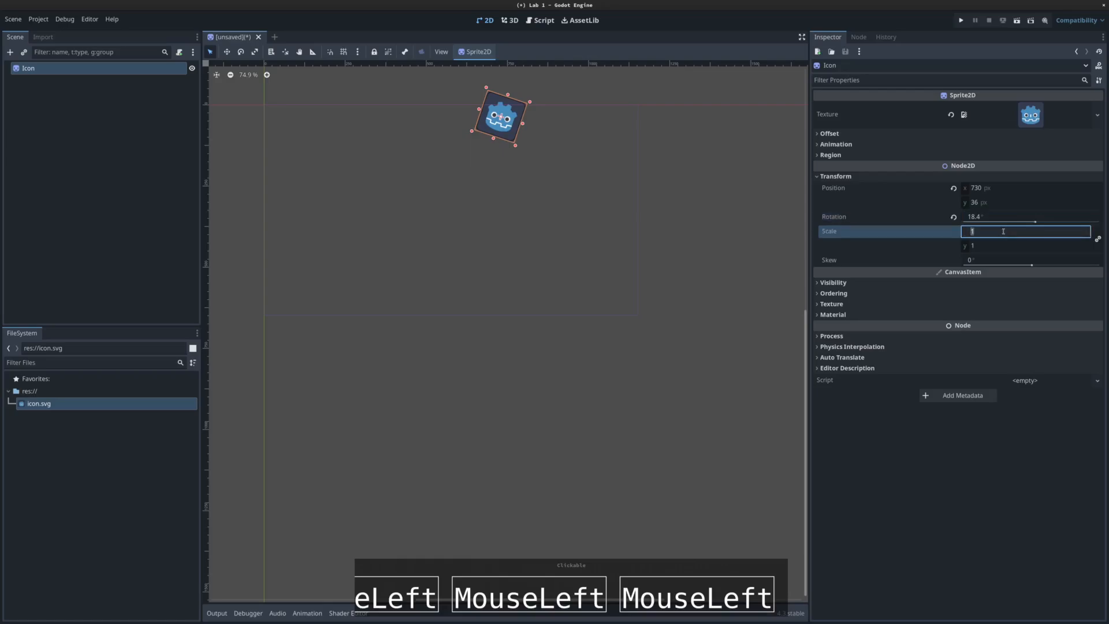
text(2)
key(Tab)
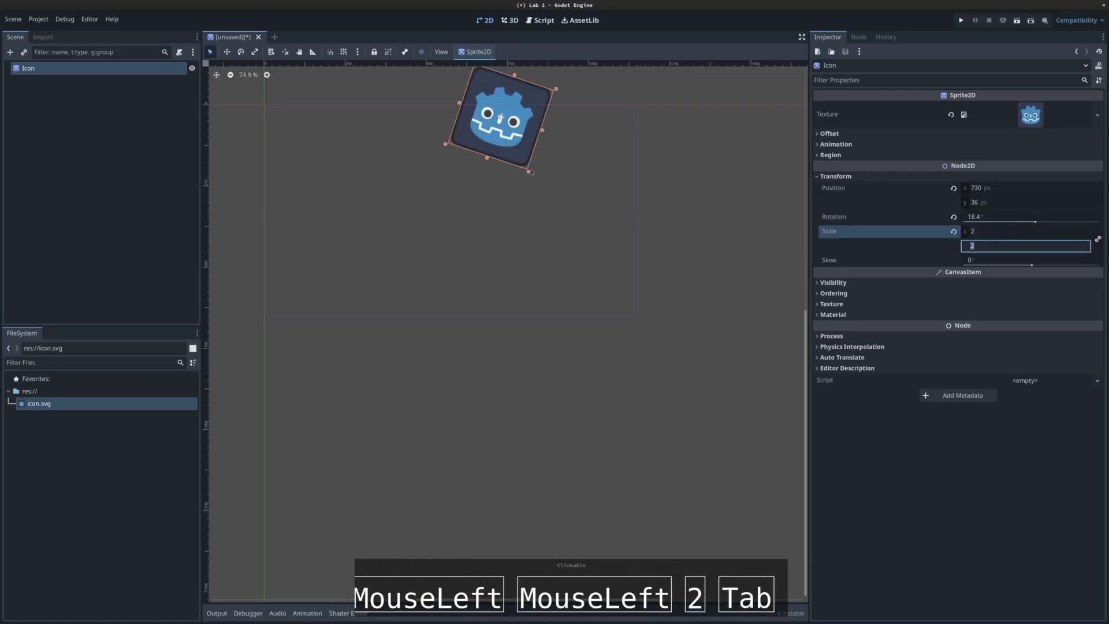
Try stretching and moving the sprite freely on the canvas, and undo the changes back to a scale of 1.
drag(528, 174, 578, 287)
key(ctrl+z)
key(ctrl+z)
key(ctrl+z)
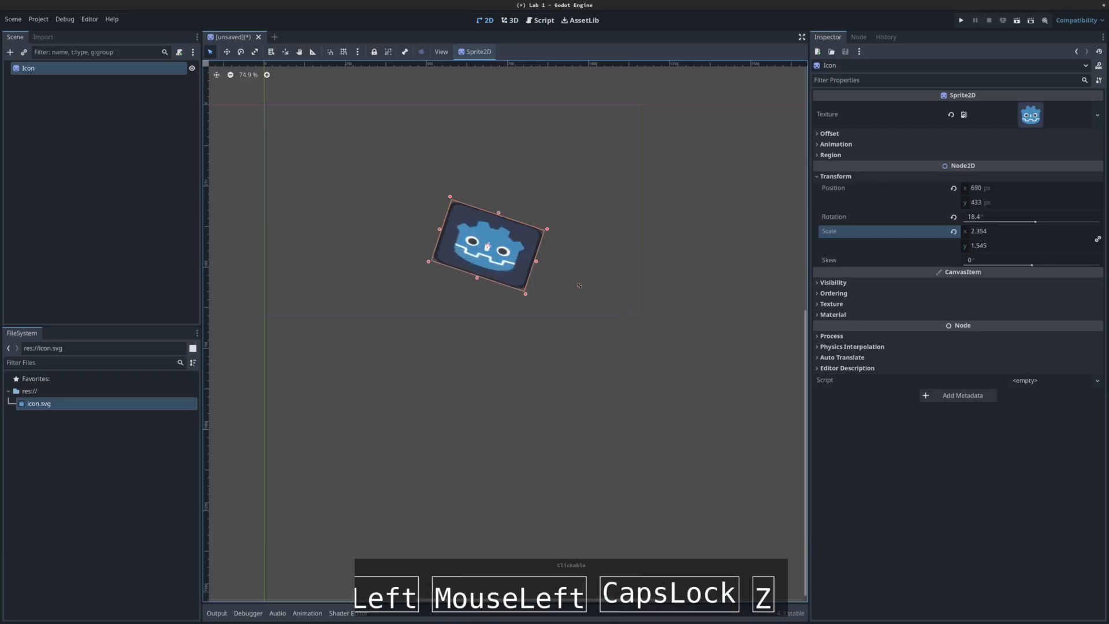
key(ctrl+z)
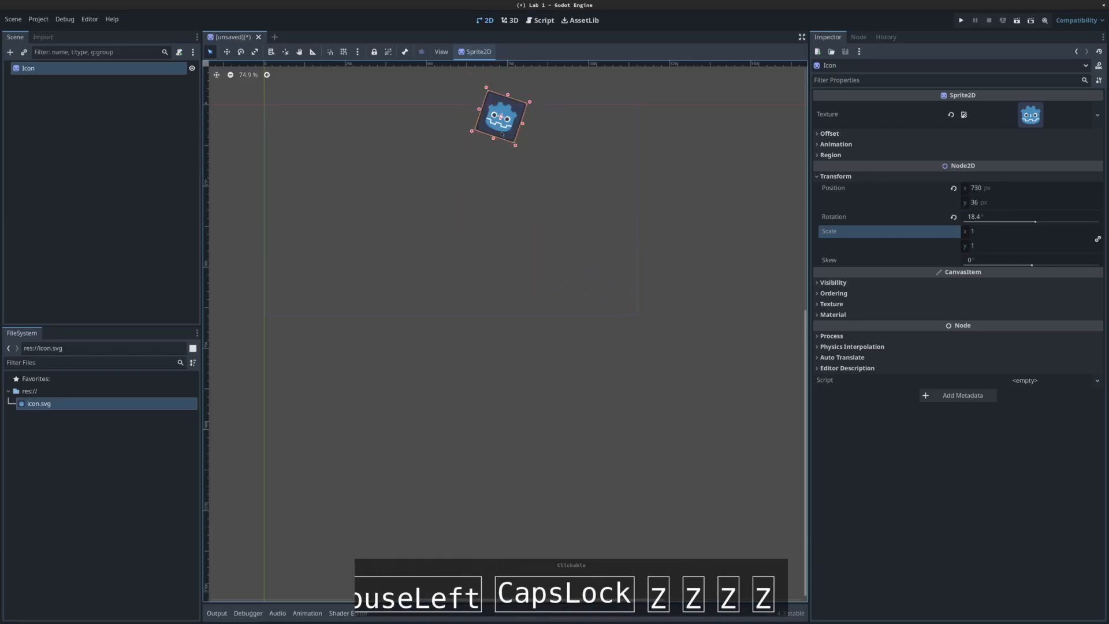
Move the sprite to about x 722, y 431 px and enlarge it proportionally to a scale of about 2.14.
drag(500, 118, 529, 291)
key(ctrl+z)
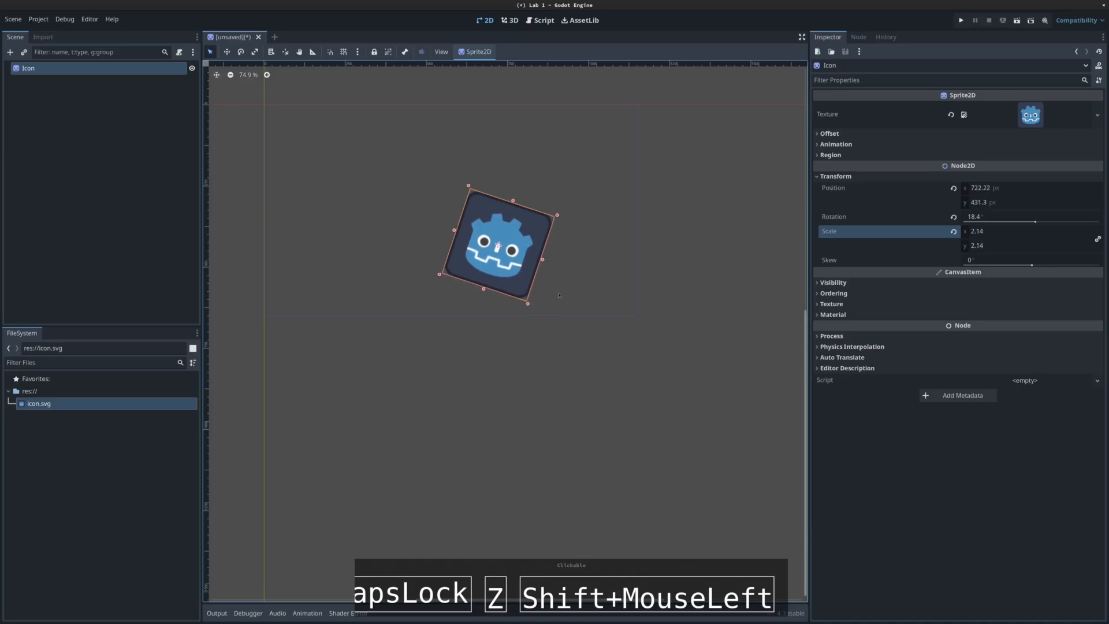
Set the sprite's linked scale to exactly 2 on both axes.
double_click(998, 234)
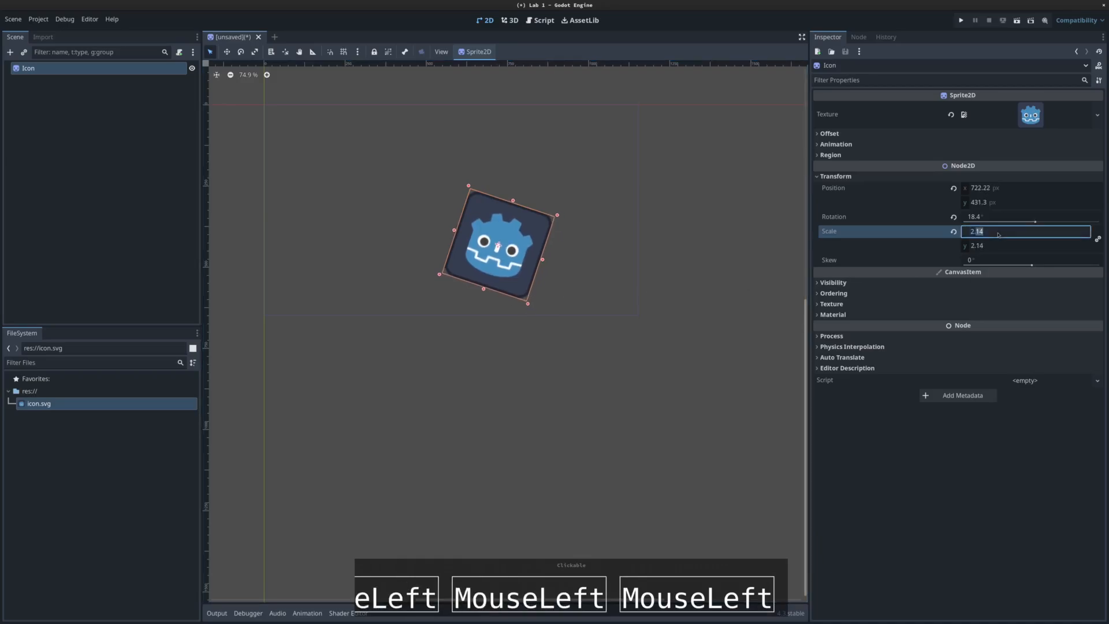
key(BackSpace)
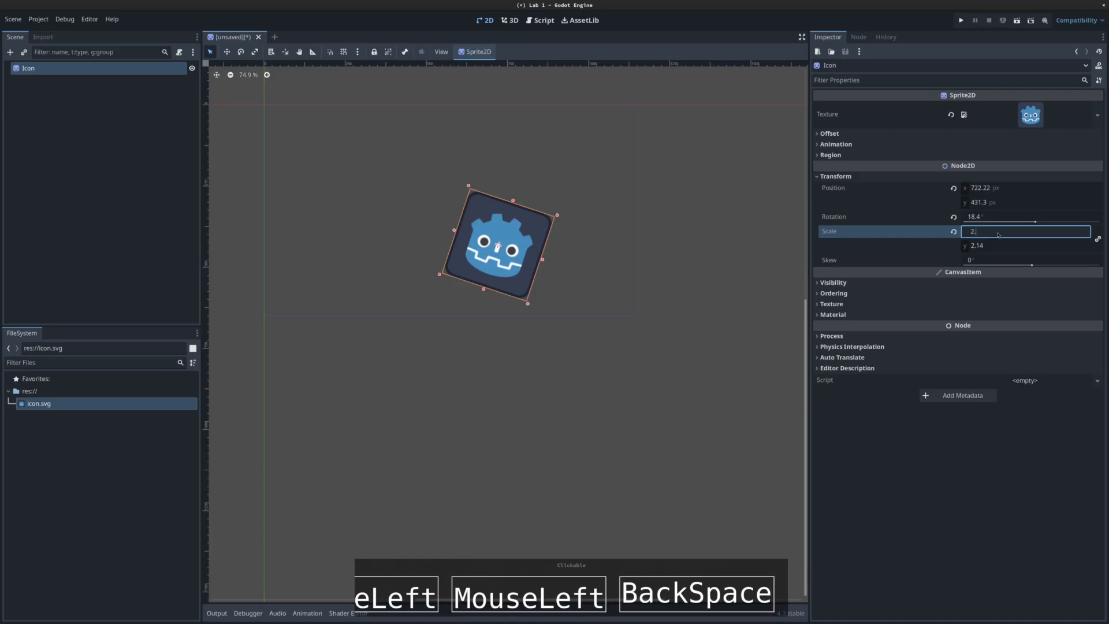
key(Tab)
key(shift+Tab)
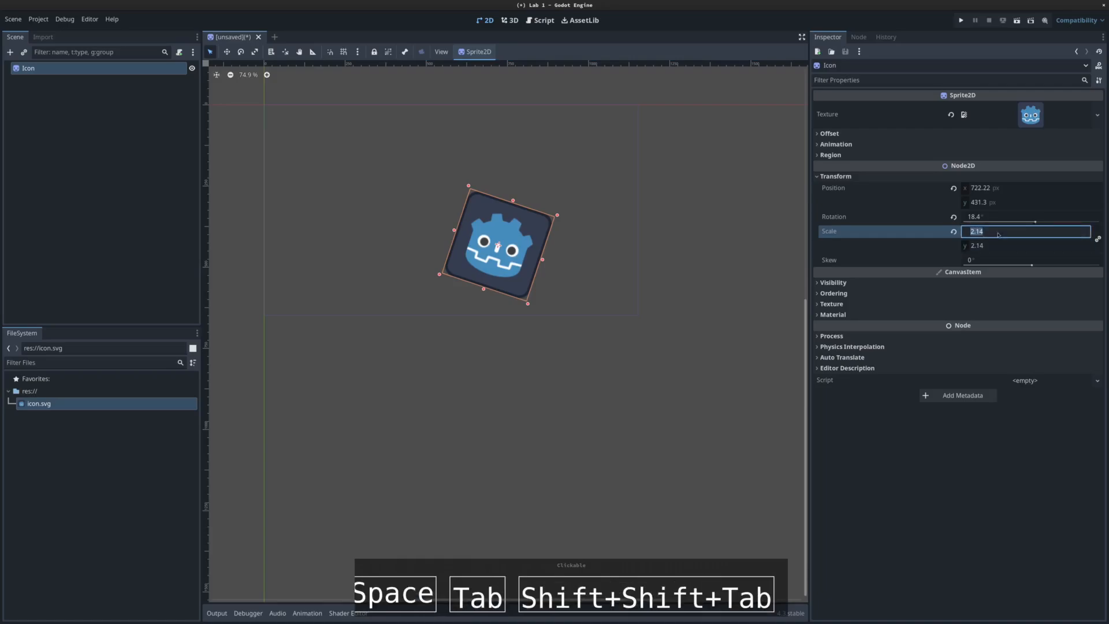
text(2)
key(Tab)
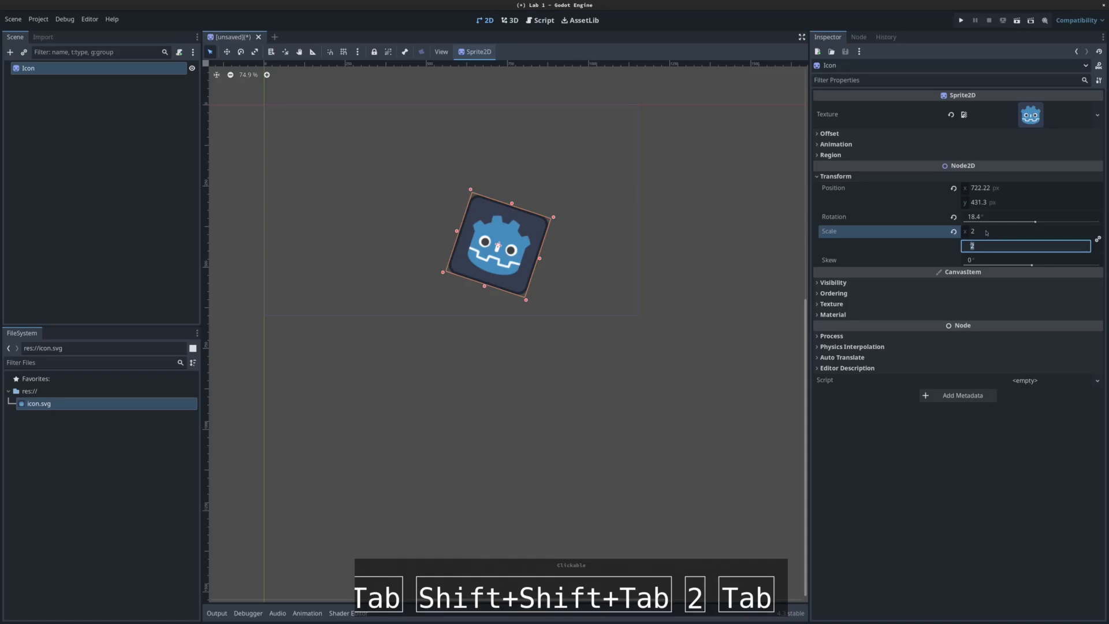
Go through the linked X and Y scale values and set the sprite's scale to 20.
click(984, 232)
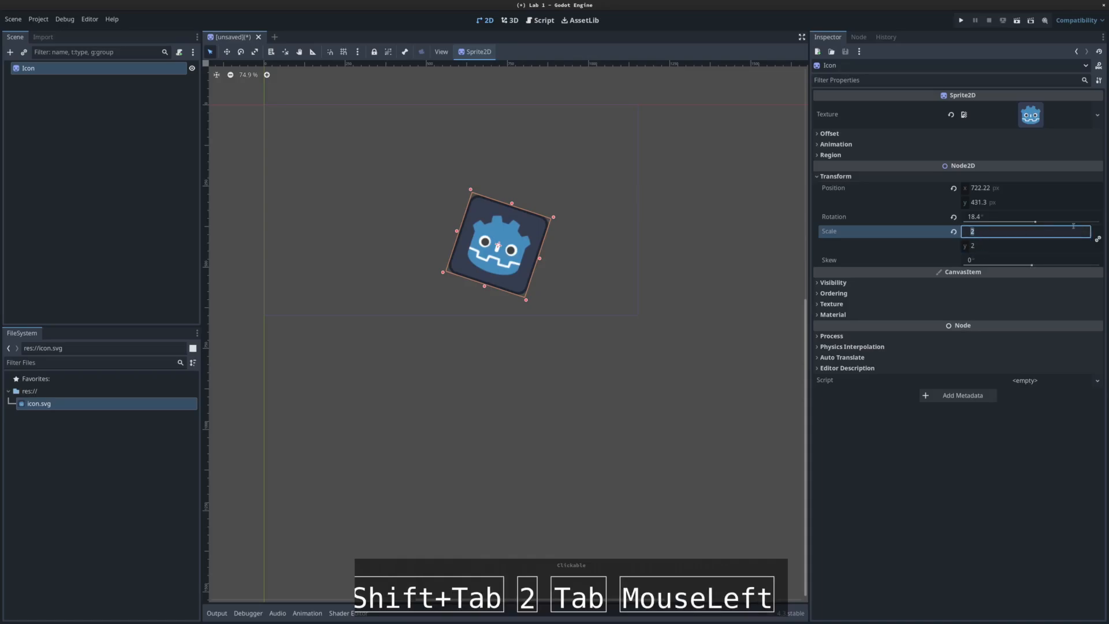
click(984, 246)
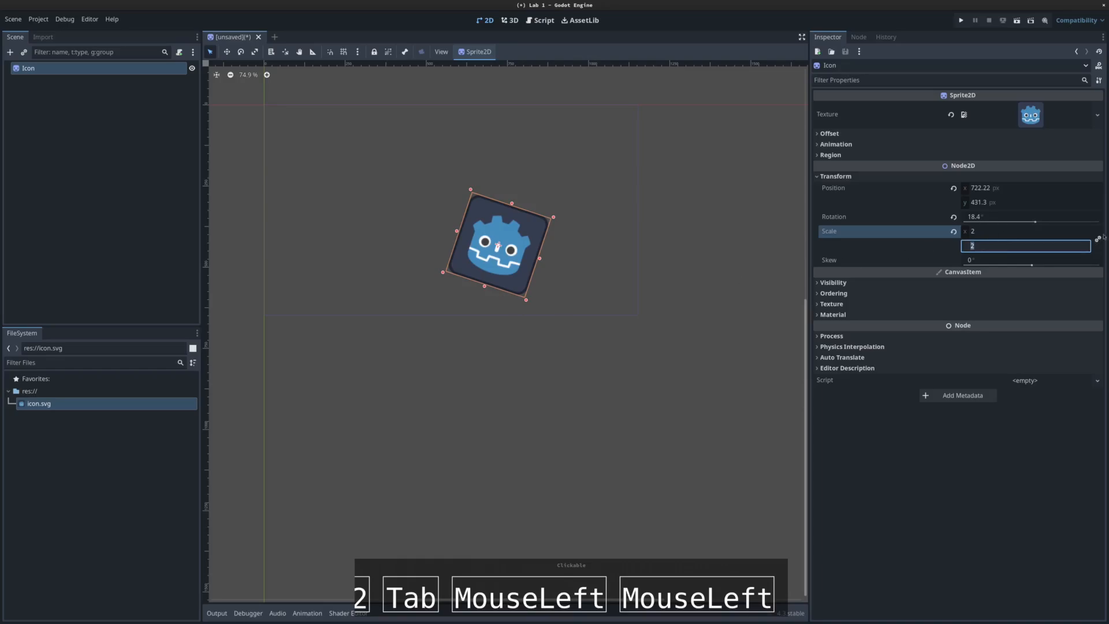
click(1038, 233)
click(1052, 247)
click(1045, 232)
click(1042, 246)
click(1030, 232)
key(Right)
text(0)
key(Tab)
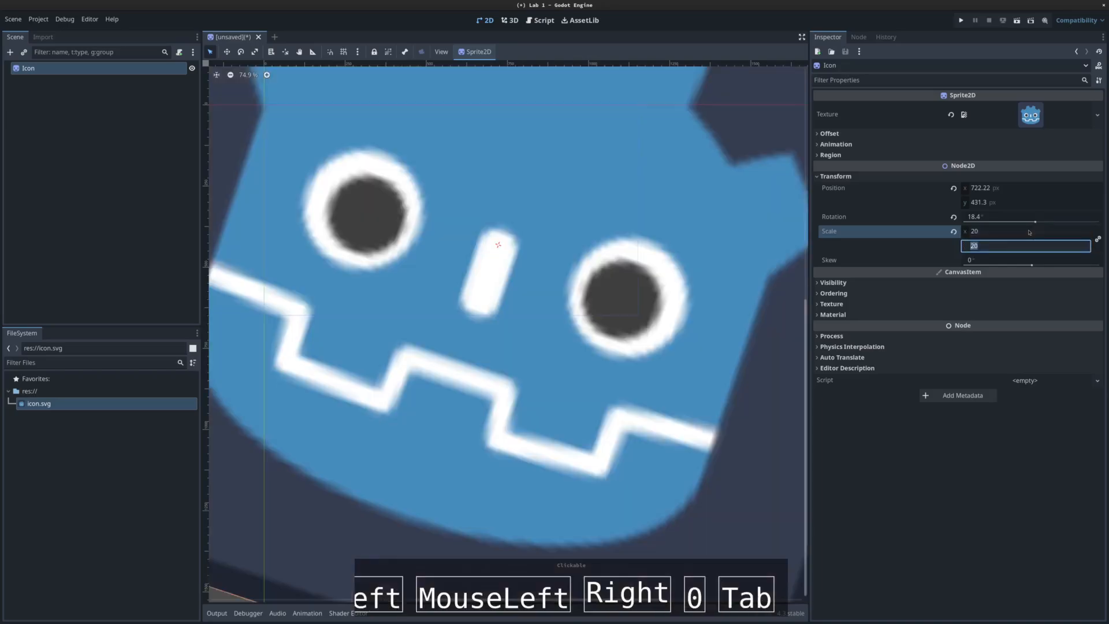
Reduce the sprite's linked scale to 10.
click(979, 232)
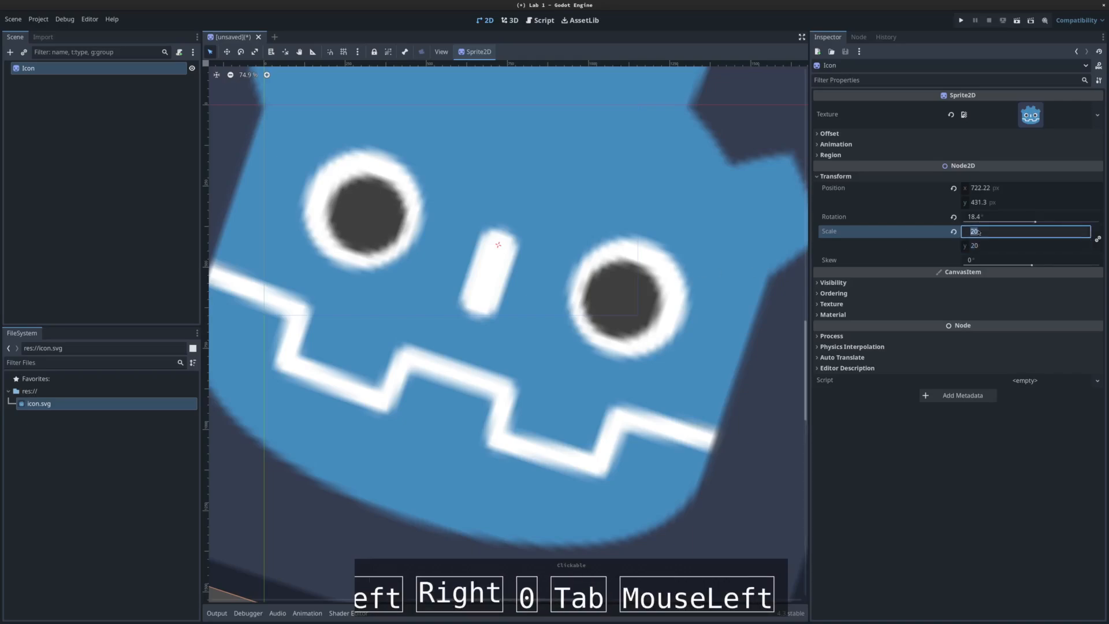
text(10)
key(Tab)
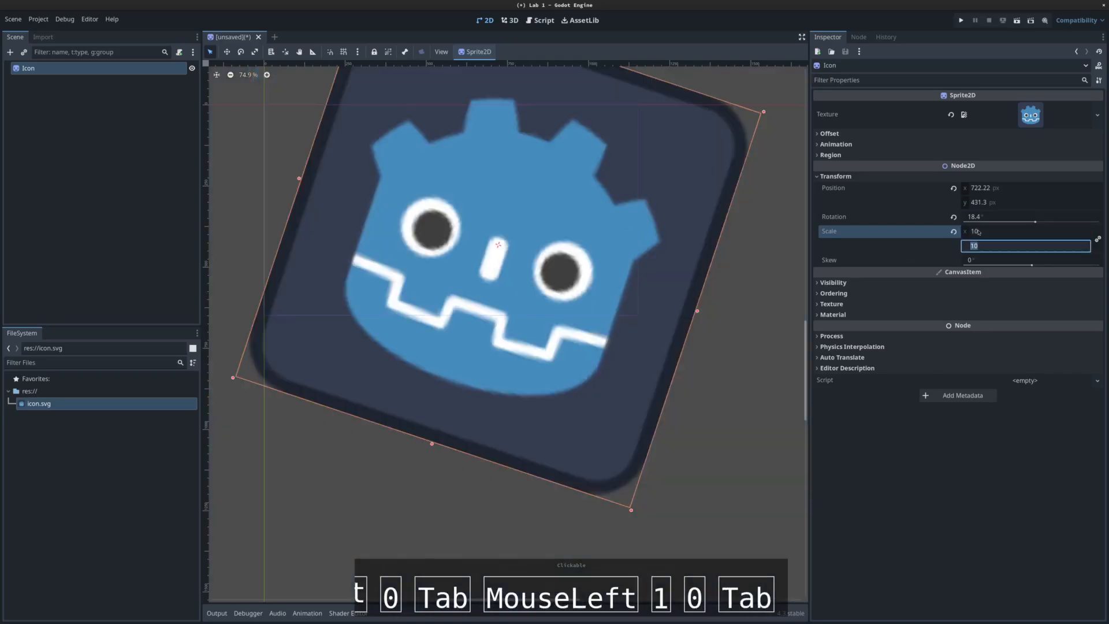
Unlink the sprite's scale axes and set only the Y scale to 1.
click(1098, 239)
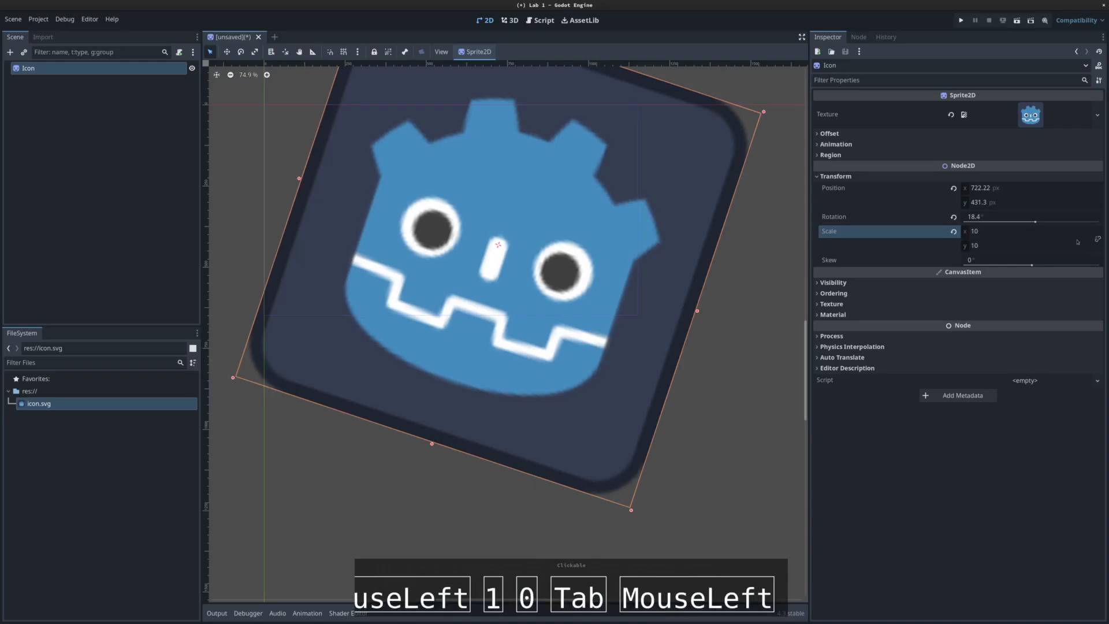
click(1006, 247)
text(1)
key(Tab)
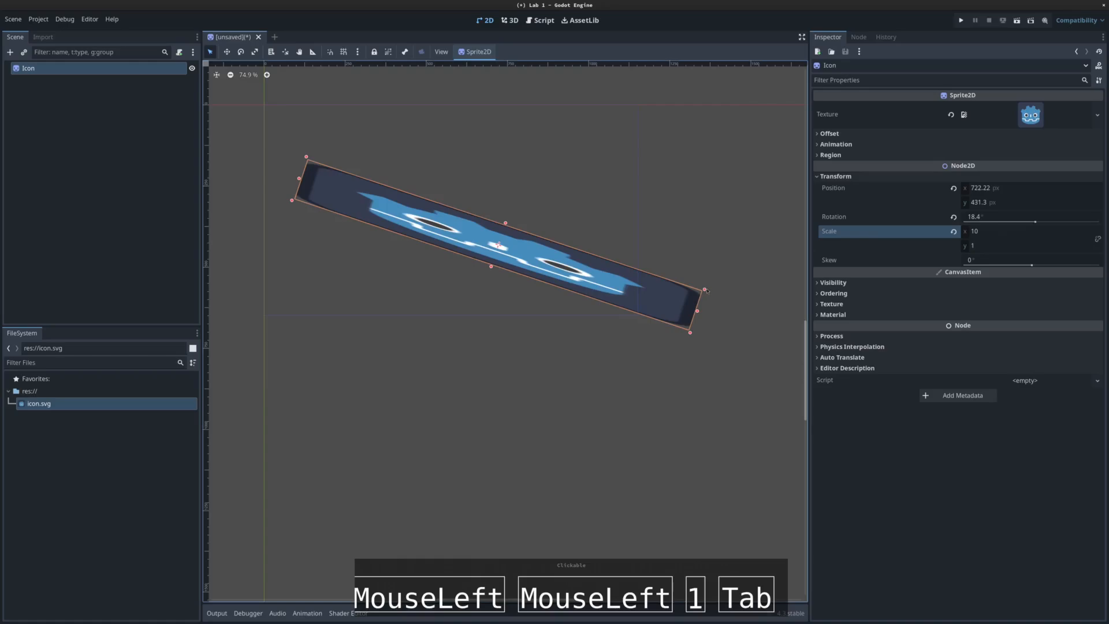
Resize the sprite on the canvas to a scale of about 1.48 by 1.66 and move it to about x 788, y 226 px.
key(Caps_Lock)
drag(691, 333, 341, 242)
drag(324, 203, 517, 180)
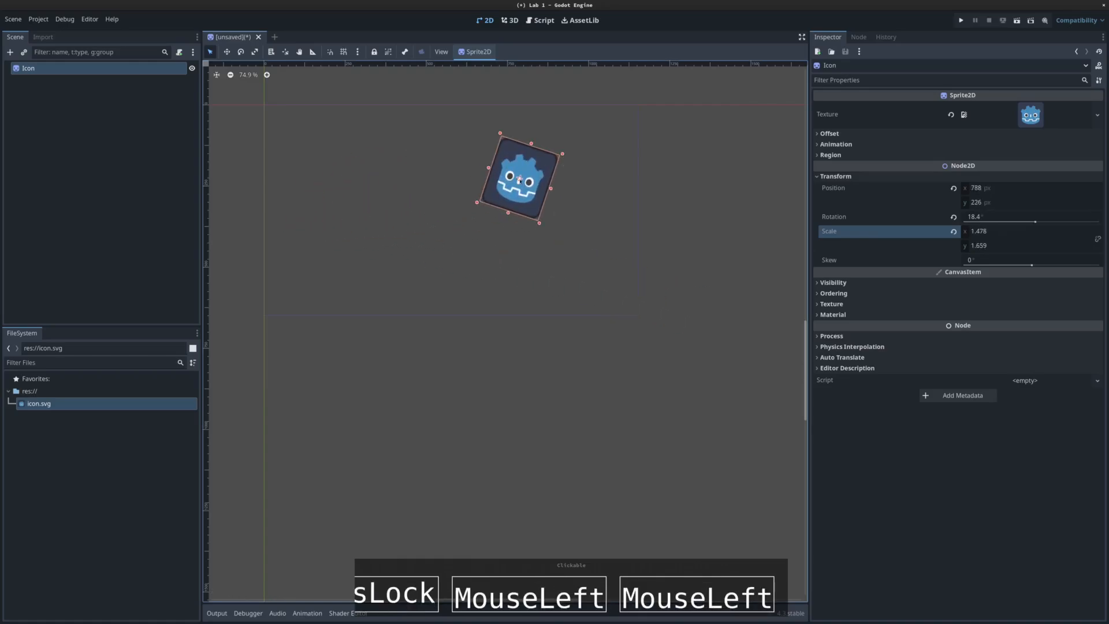
Reset the sprite's position, rotation and scale to their default values.
click(954, 189)
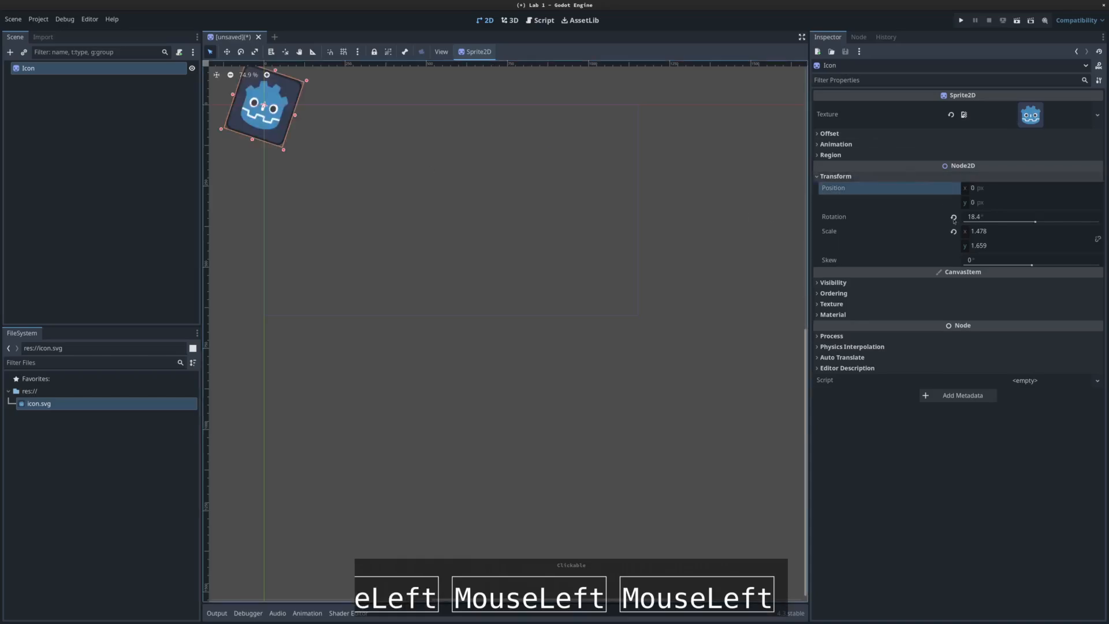
click(954, 218)
click(954, 232)
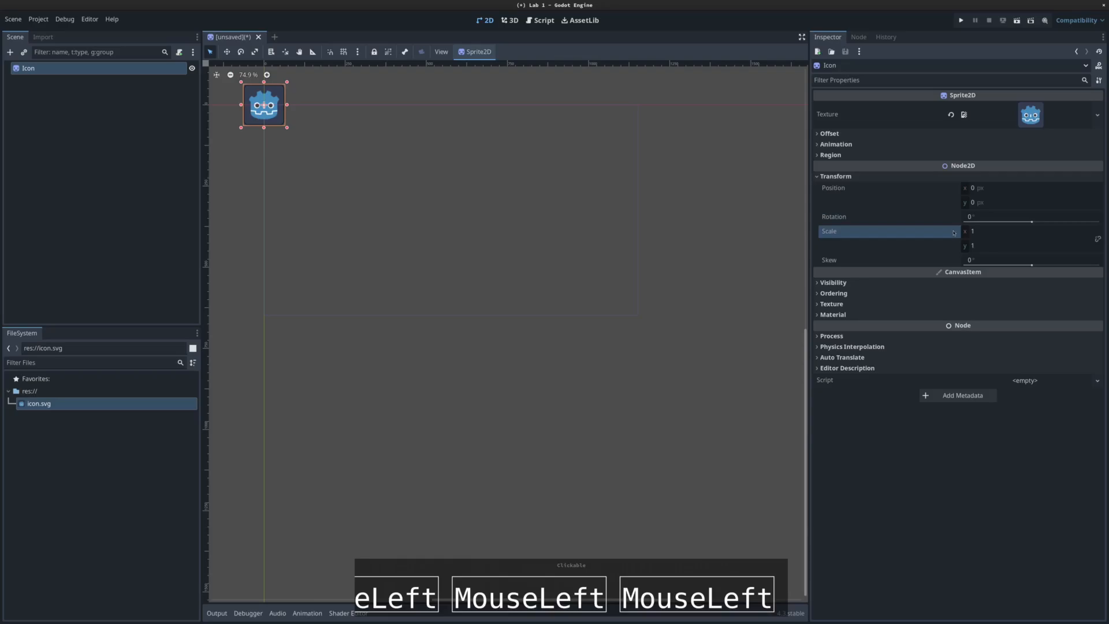
Skew the sprite by about 8.8° and reset the skew to its default.
mouse_move(1029, 266)
mouse_down()
mouse_move(1069, 261)
mouse_move(1038, 260)
mouse_up()
key(Caps_Lock)
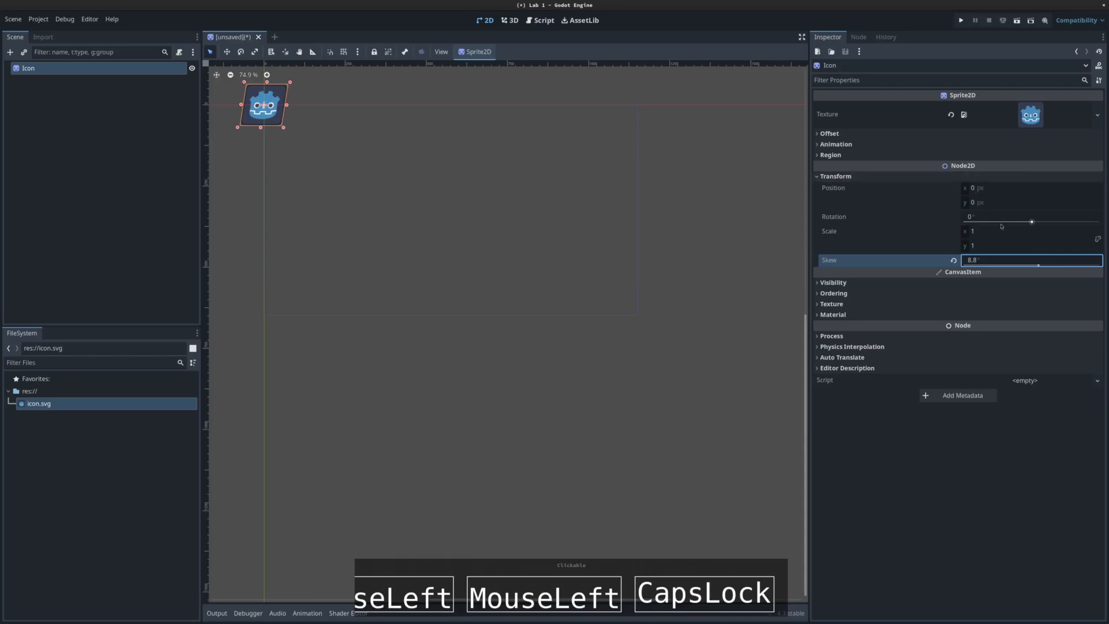
click(953, 261)
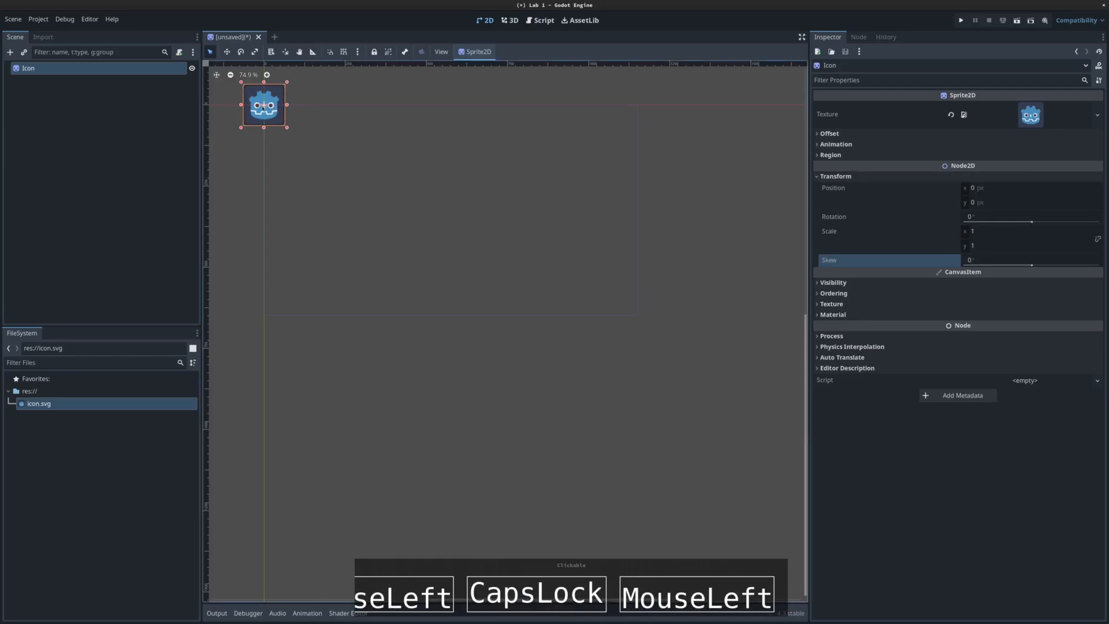
Move the sprite to about x 349, y 102 px and expand its Visibility, Ordering and Texture properties.
drag(264, 106, 378, 139)
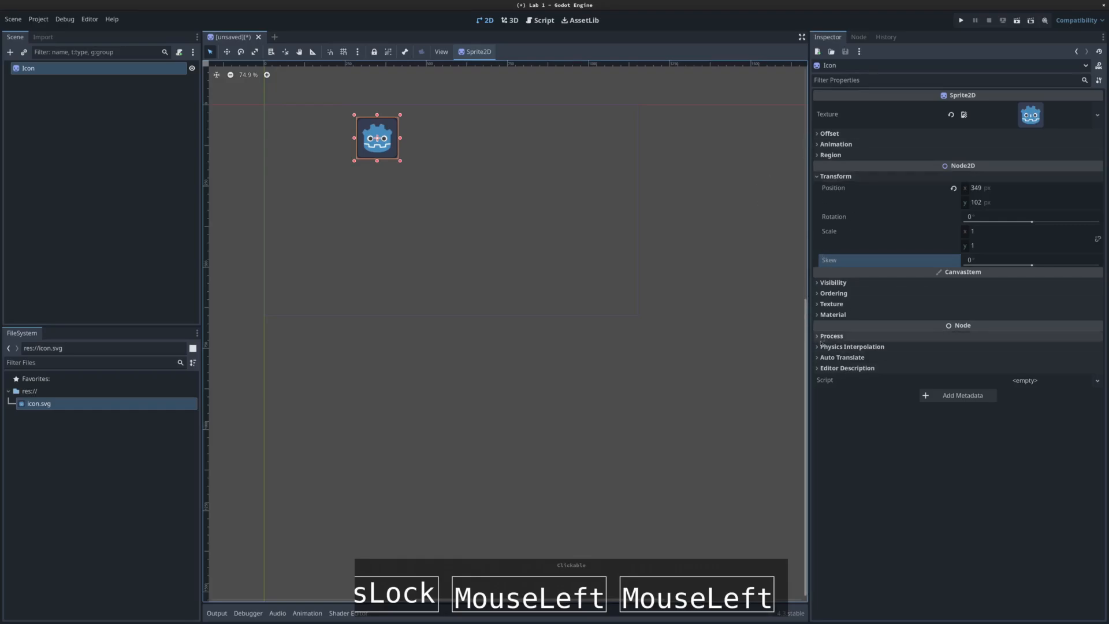
click(832, 282)
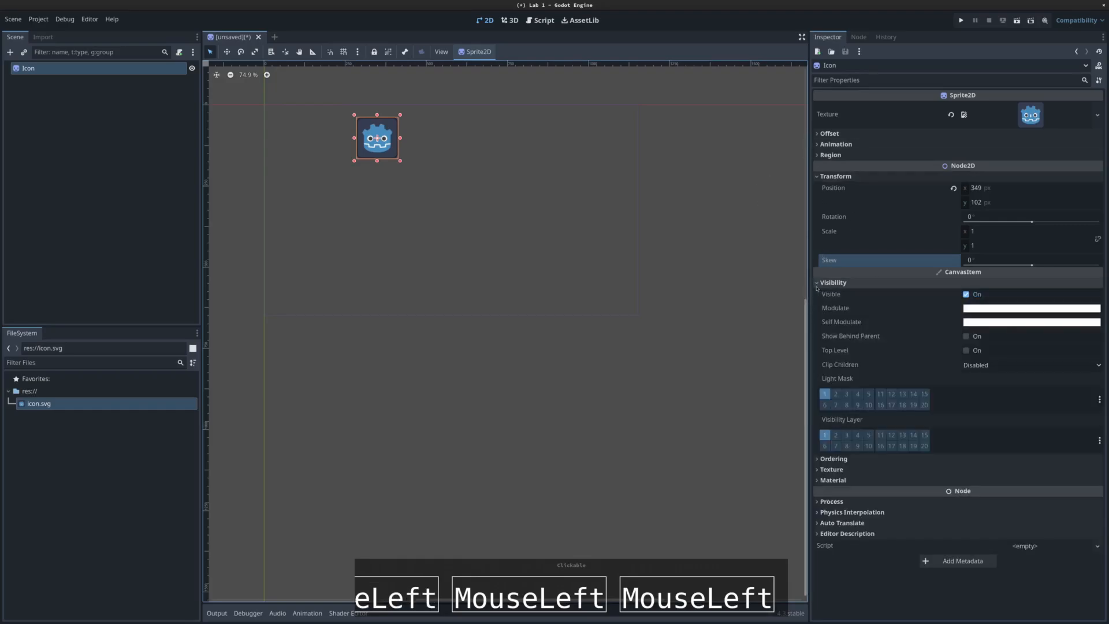
click(832, 459)
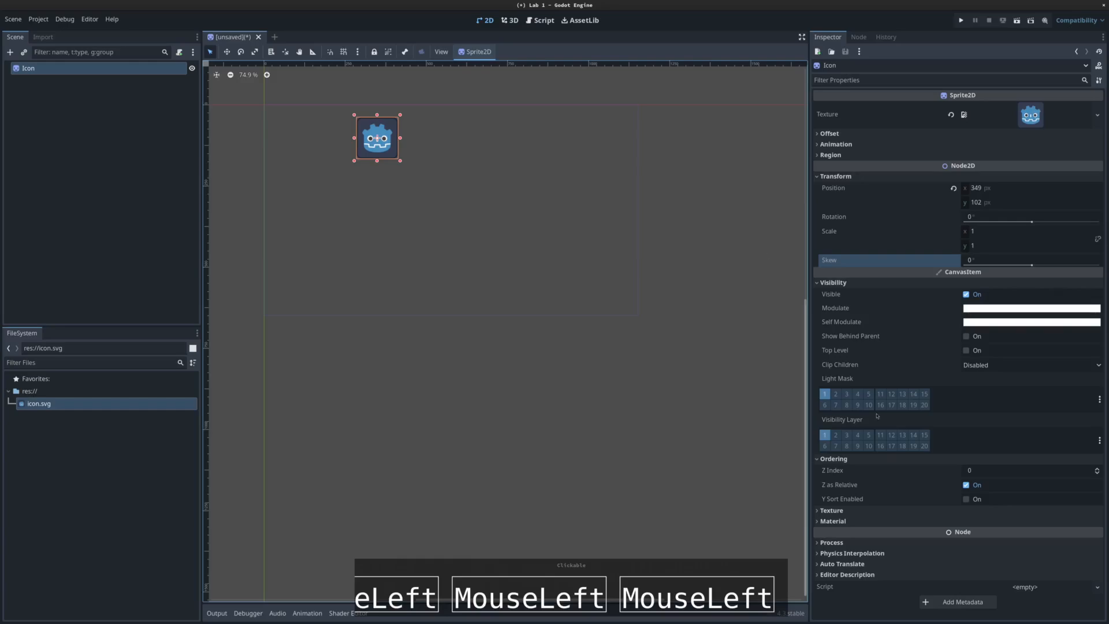
click(832, 510)
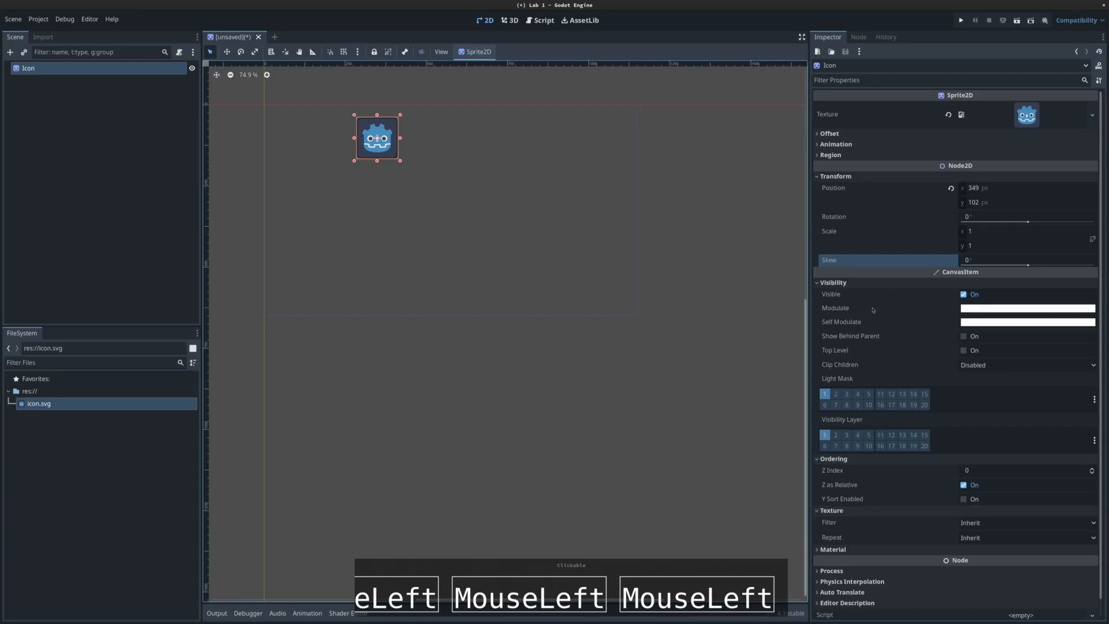
click(819, 284)
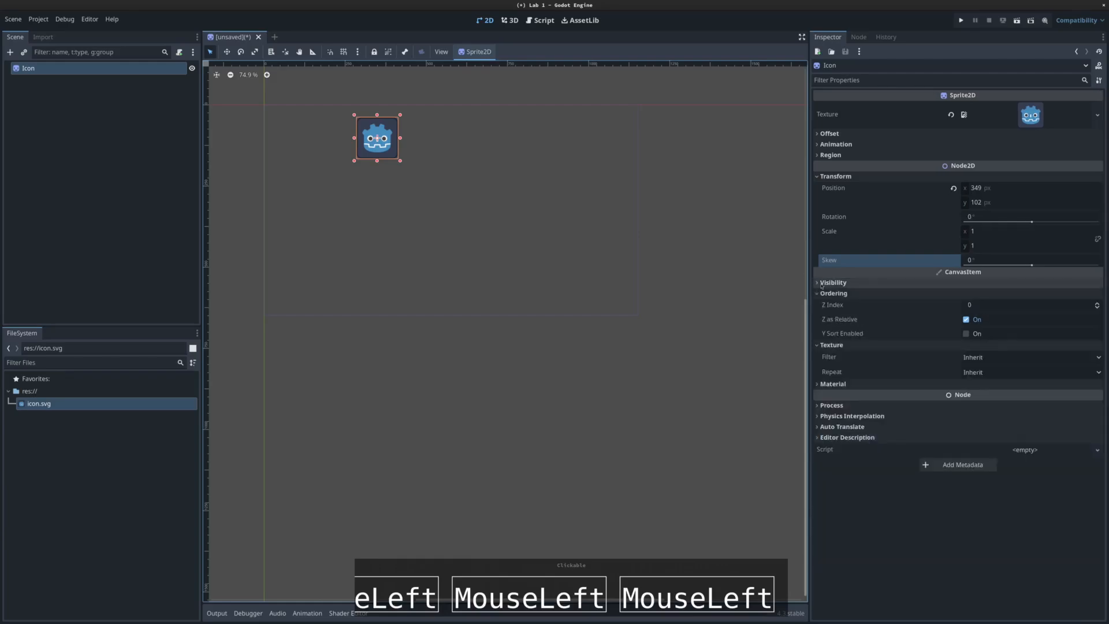
click(819, 284)
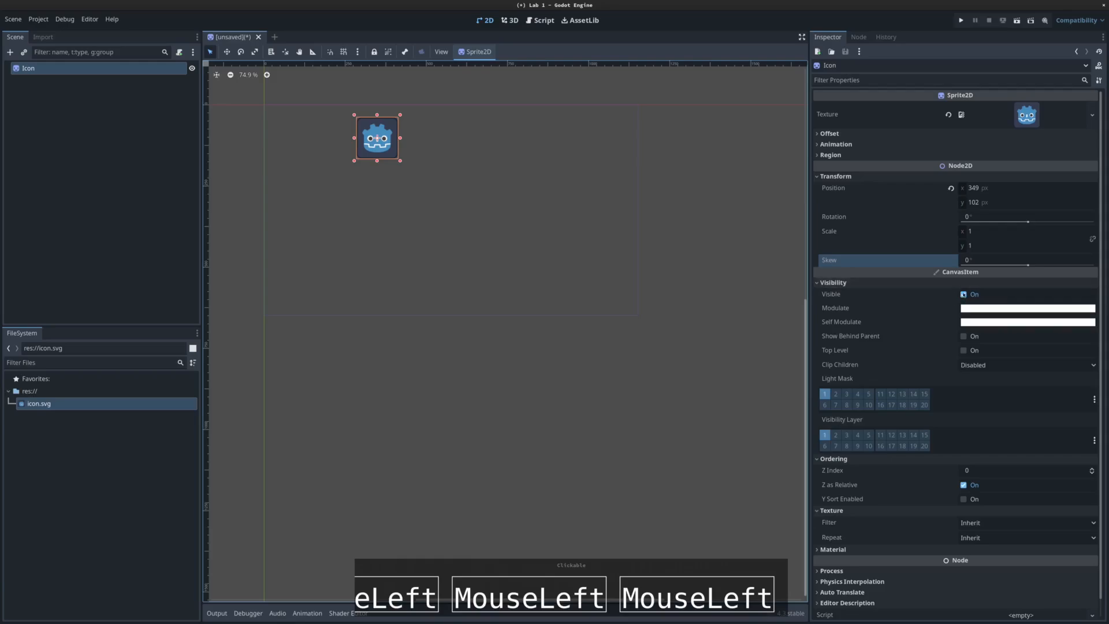
Toggle the sprite's Visible property off and on several times, leaving it enabled.
click(964, 294)
click(964, 294)
click(964, 294)
click(963, 294)
click(964, 294)
click(964, 294)
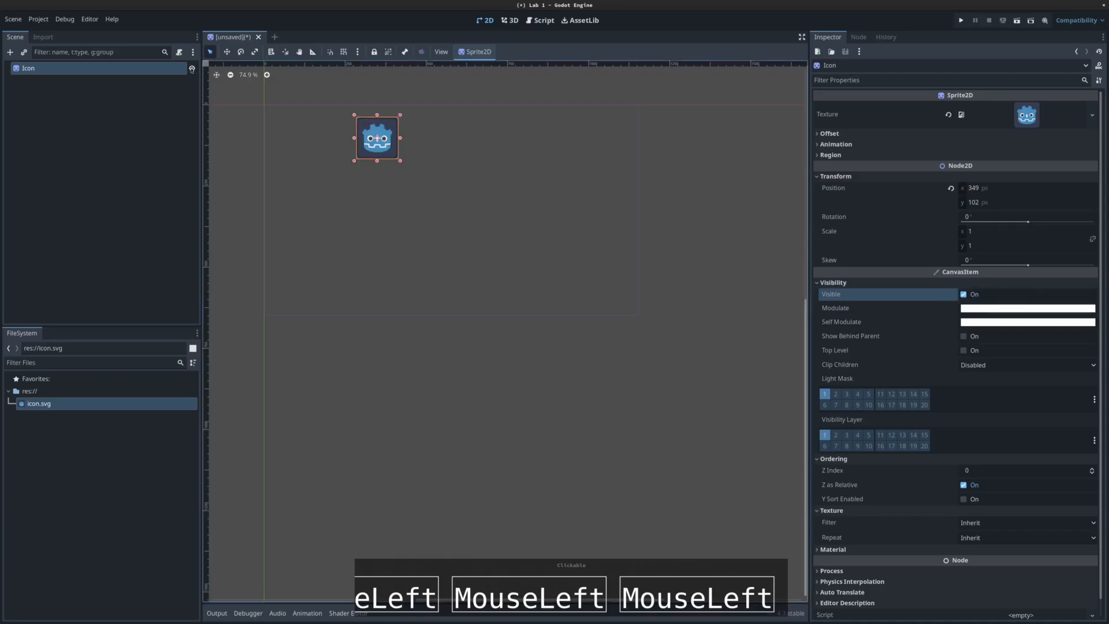
click(963, 294)
click(963, 294)
click(964, 294)
click(964, 295)
Hide and show the Icon node from the scene tree, leaving it shown.
click(193, 68)
click(192, 69)
click(192, 69)
click(192, 69)
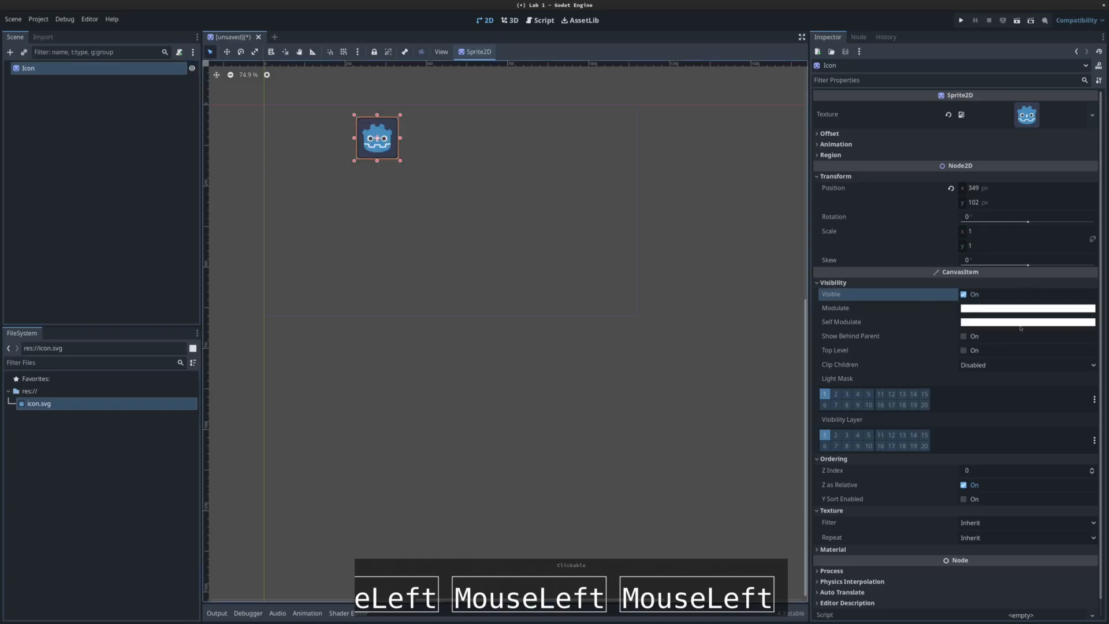
Tint the sprite pure red by removing the green and blue from its Modulate colour, and deselect it.
click(986, 308)
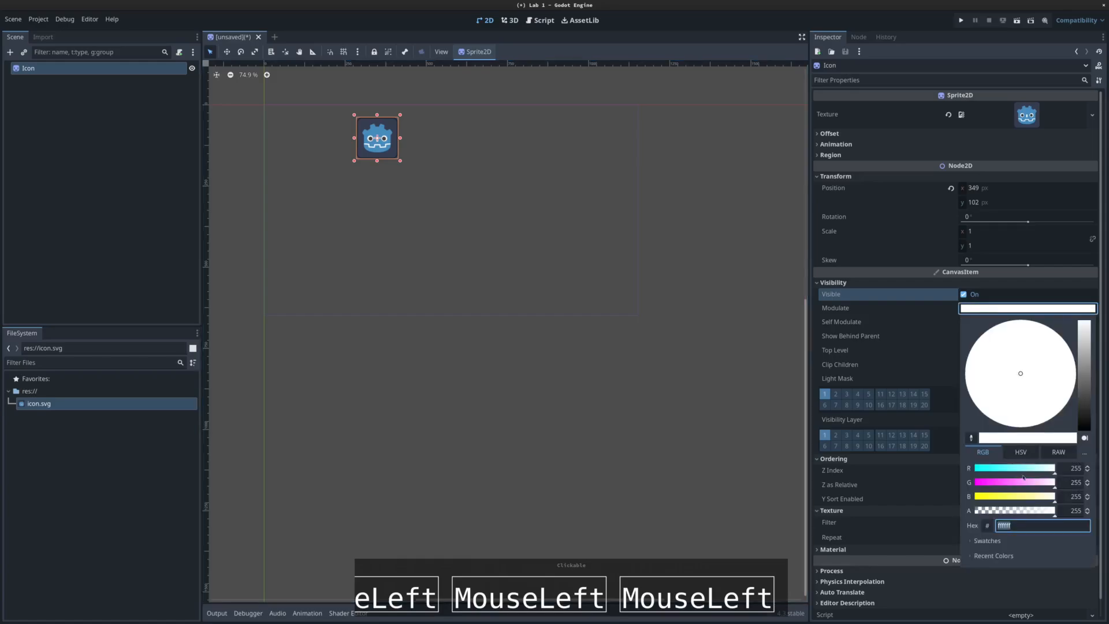
drag(1024, 485, 974, 499)
click(976, 498)
click(622, 301)
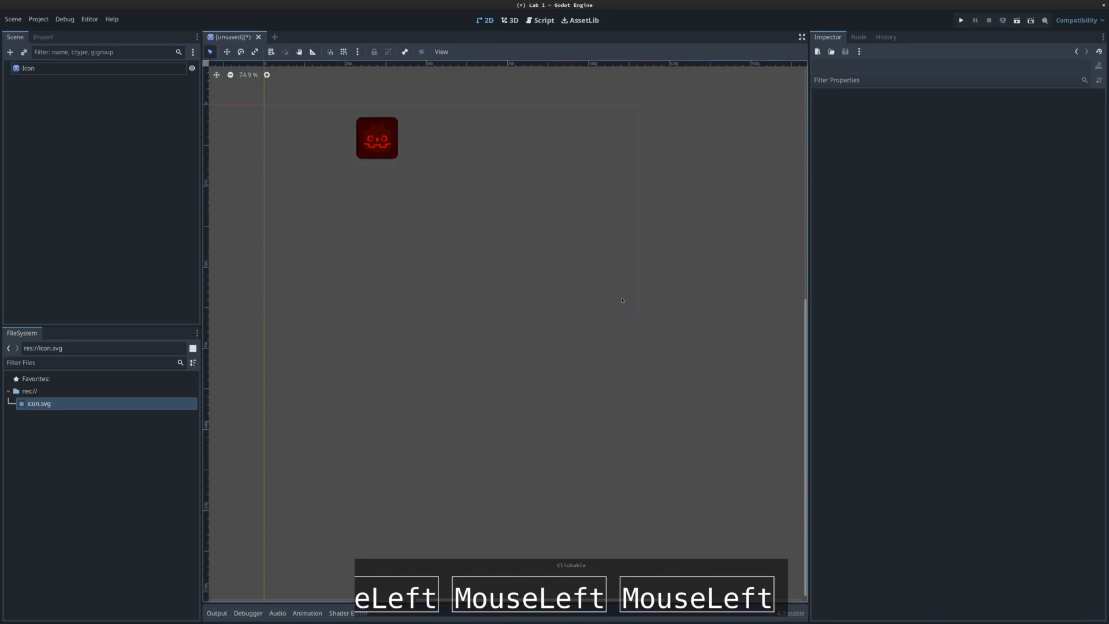
Reselect the Icon node in the scene tree to bring up its properties.
click(380, 141)
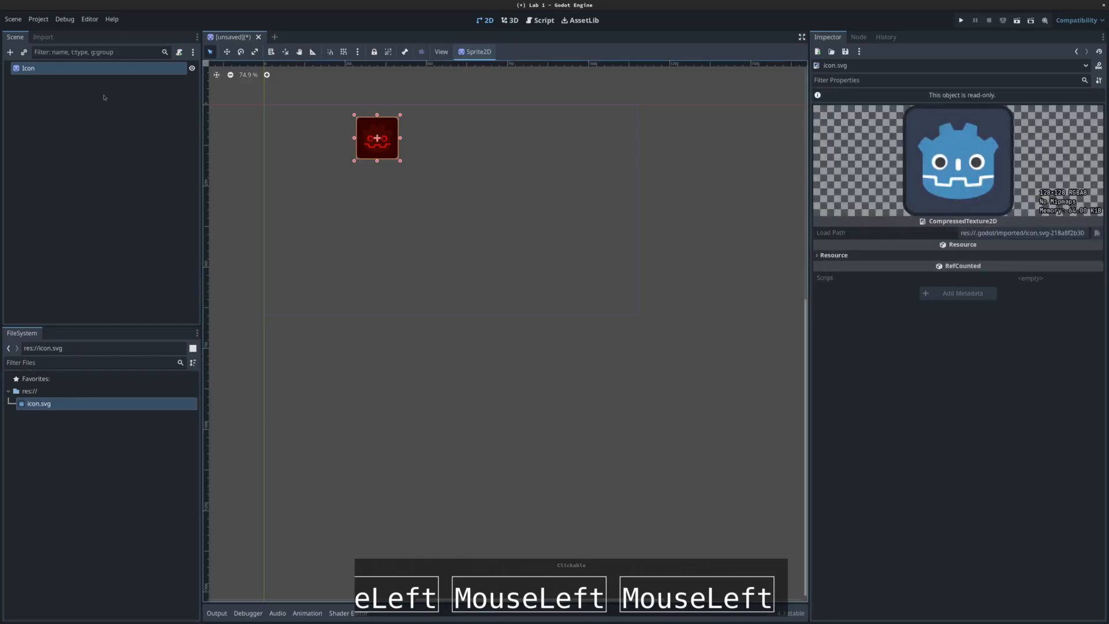
double_click(85, 72)
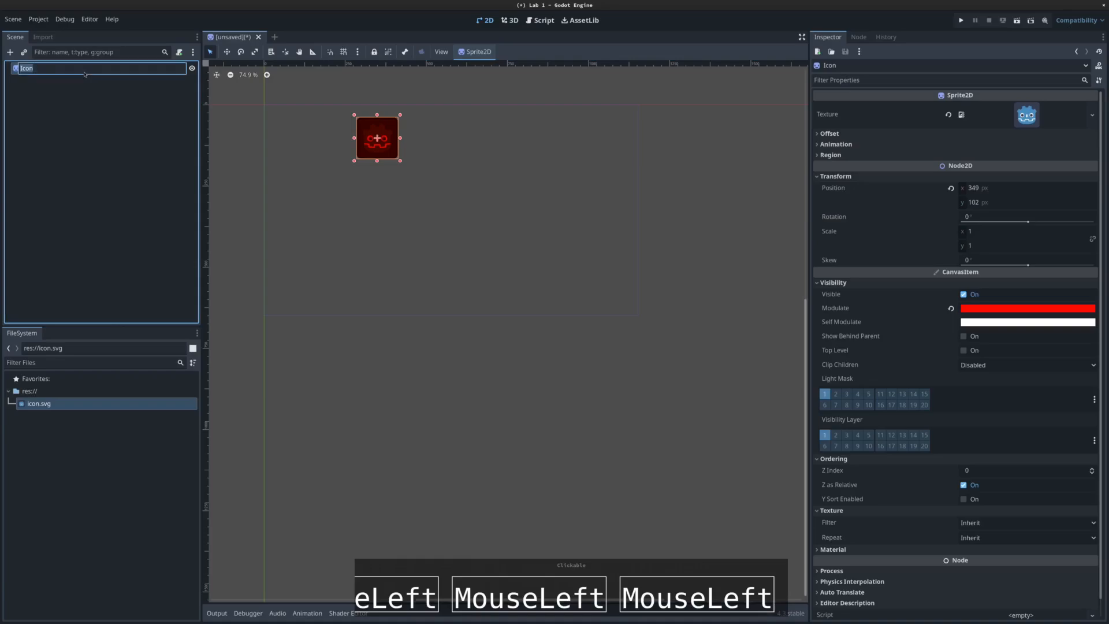
Reset the sprite's Modulate colour to its default and move the sprite to about (599, 162).
click(950, 309)
scroll(907, 514, down, 1)
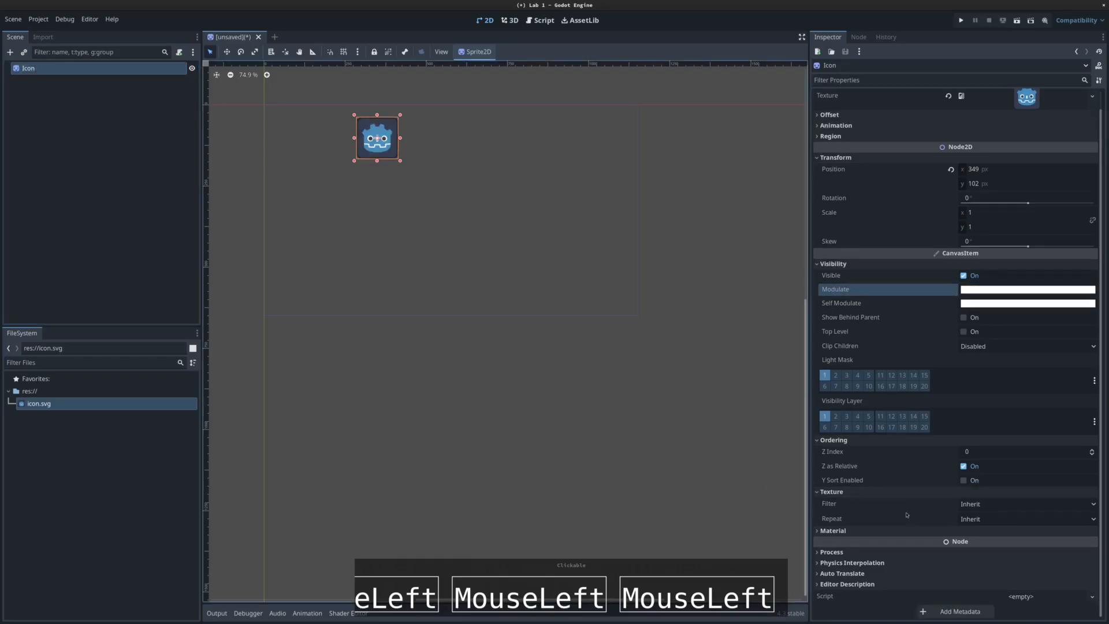
scroll(884, 357, up, 1)
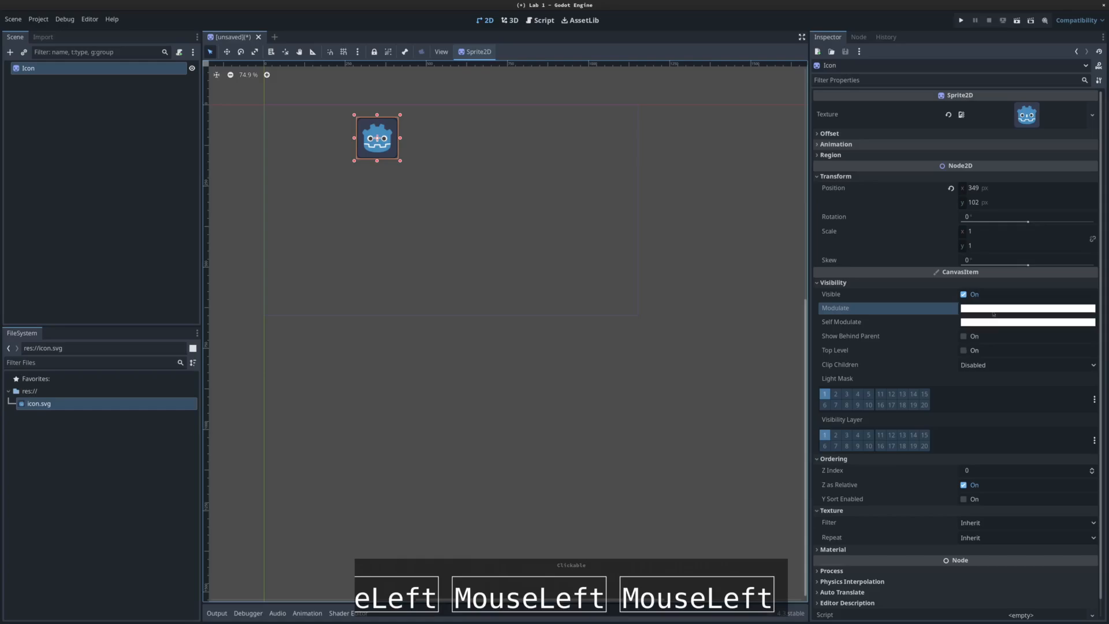
drag(377, 139, 463, 152)
middle_drag(538, 155, 712, 236)
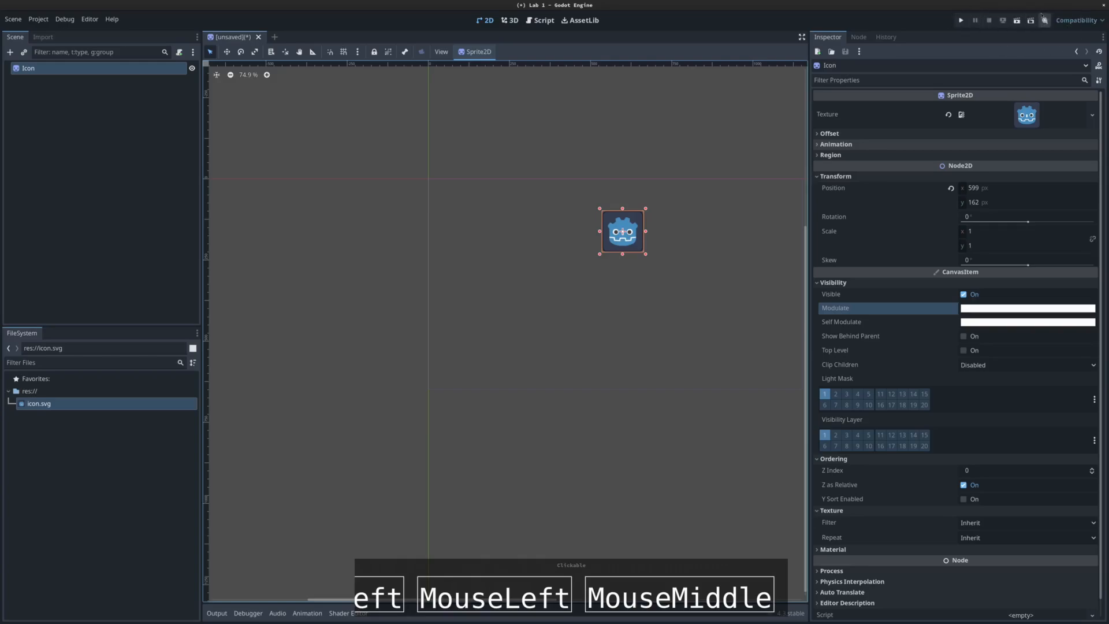
Run the project with the current scene chosen as the main scene, saving it as "main scene.tscn".
click(961, 21)
drag(529, 290, 555, 299)
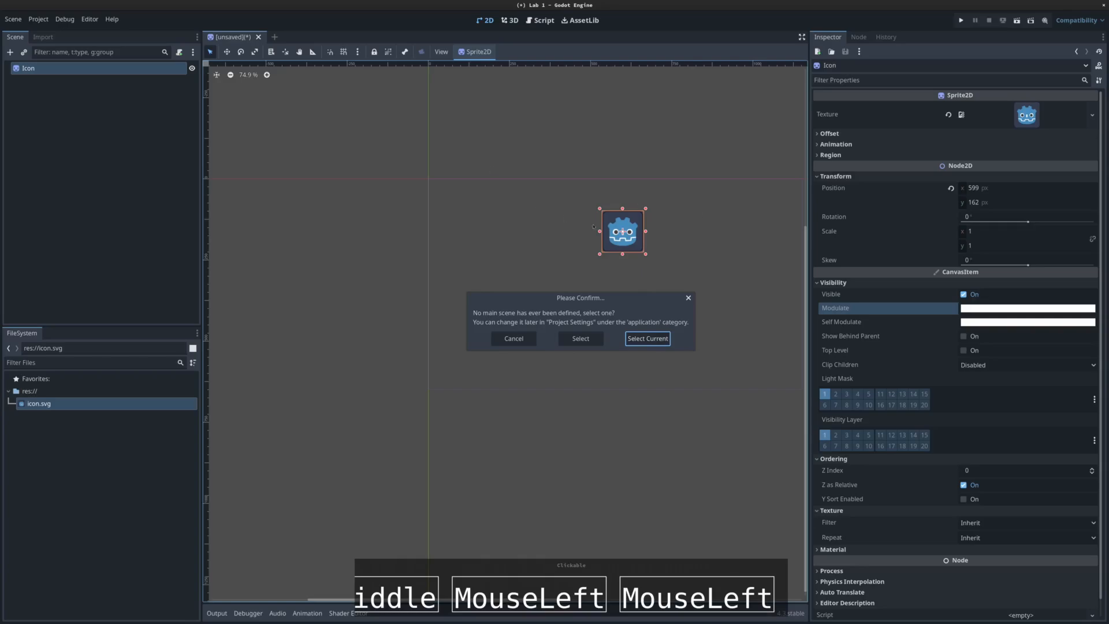
click(639, 344)
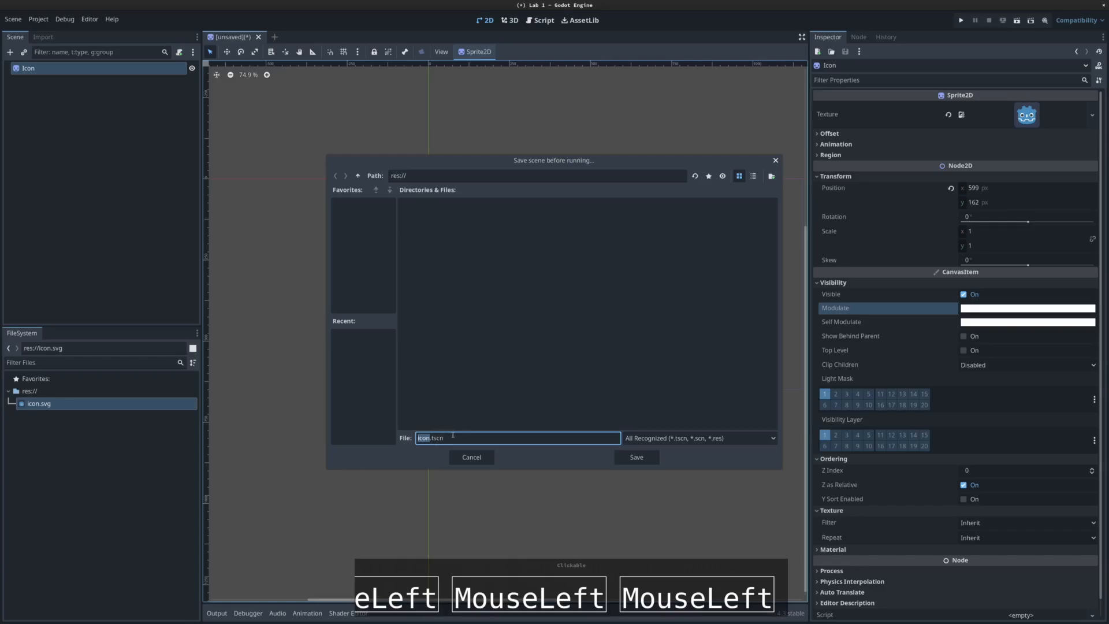
mouse_move(432, 441)
mouse_down()
mouse_move(449, 440)
mouse_move(438, 438)
mouse_up()
drag(438, 438, 418, 438)
text(main scen)
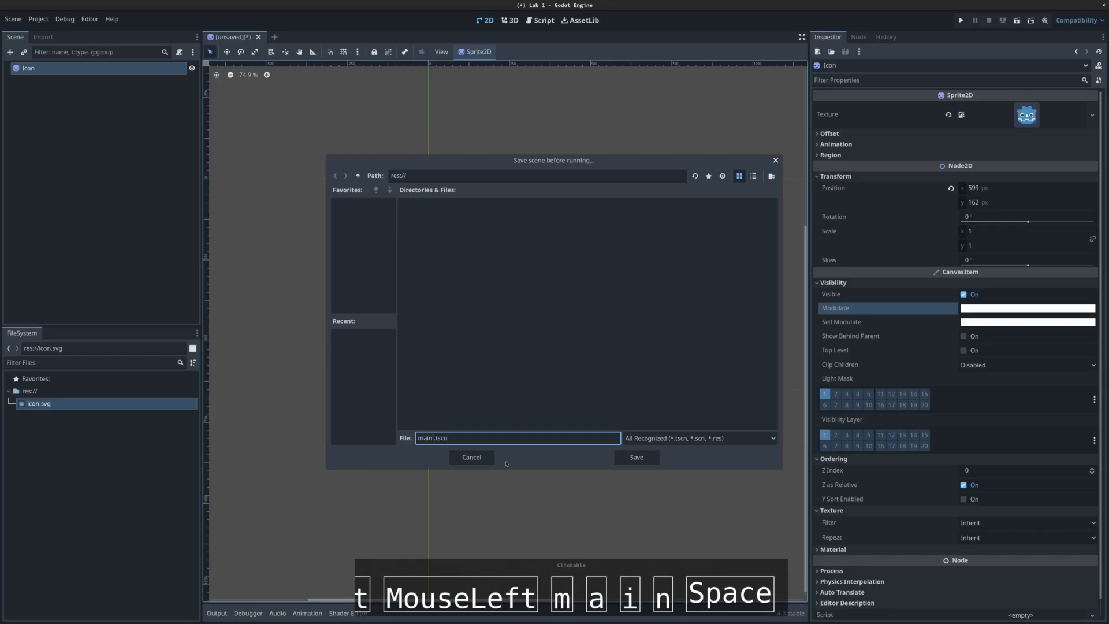
text(e)
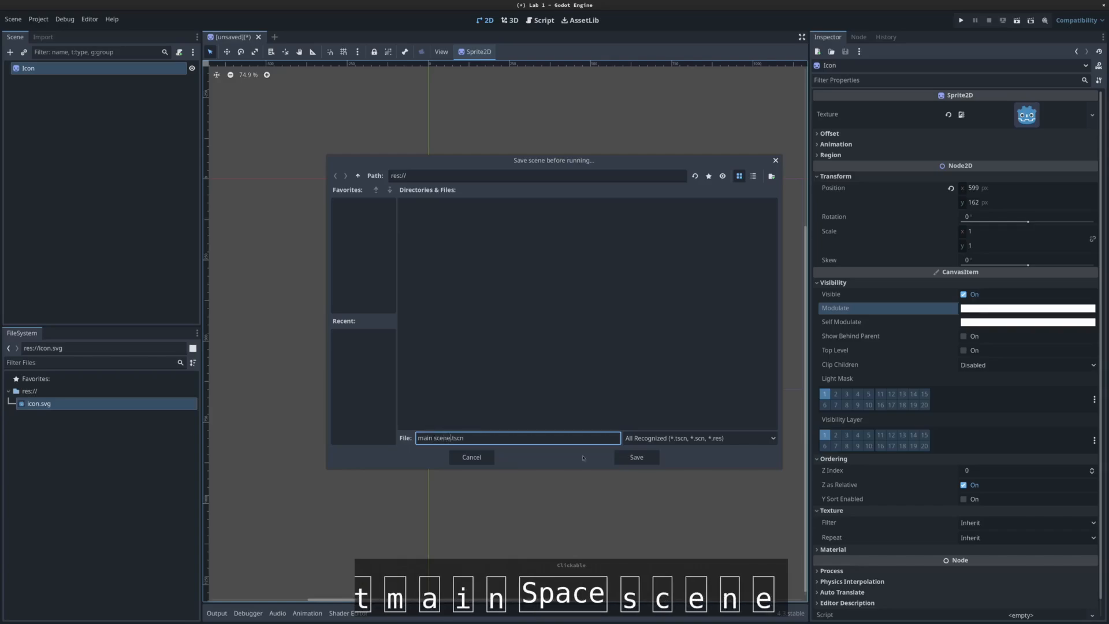
click(647, 465)
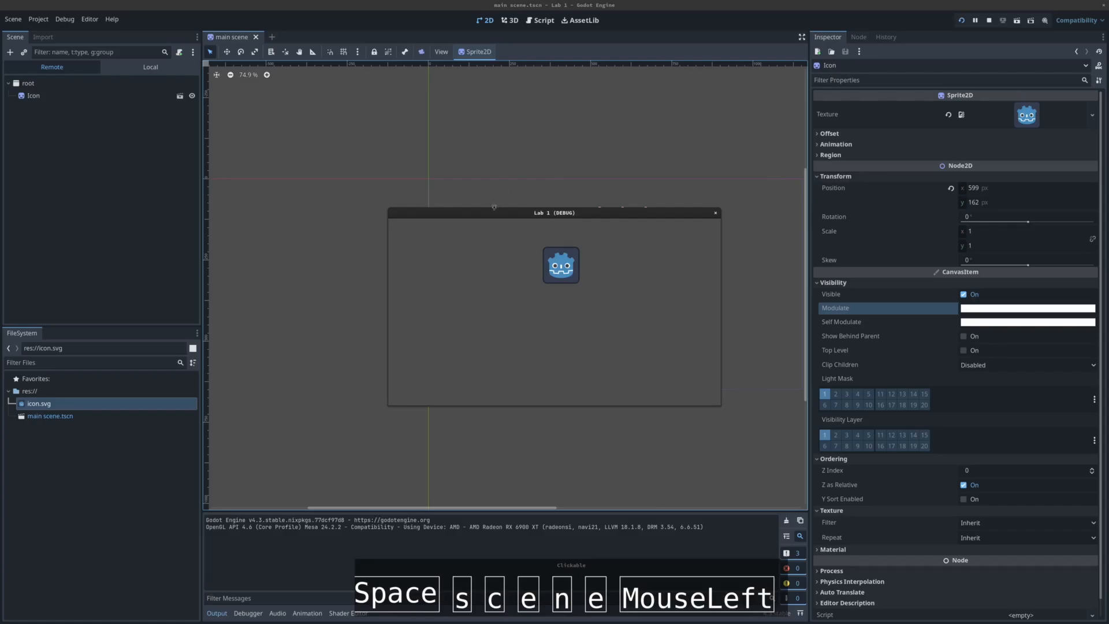
Move the running game window around to compare it with the editor's viewport, and stop the project.
drag(494, 215, 618, 197)
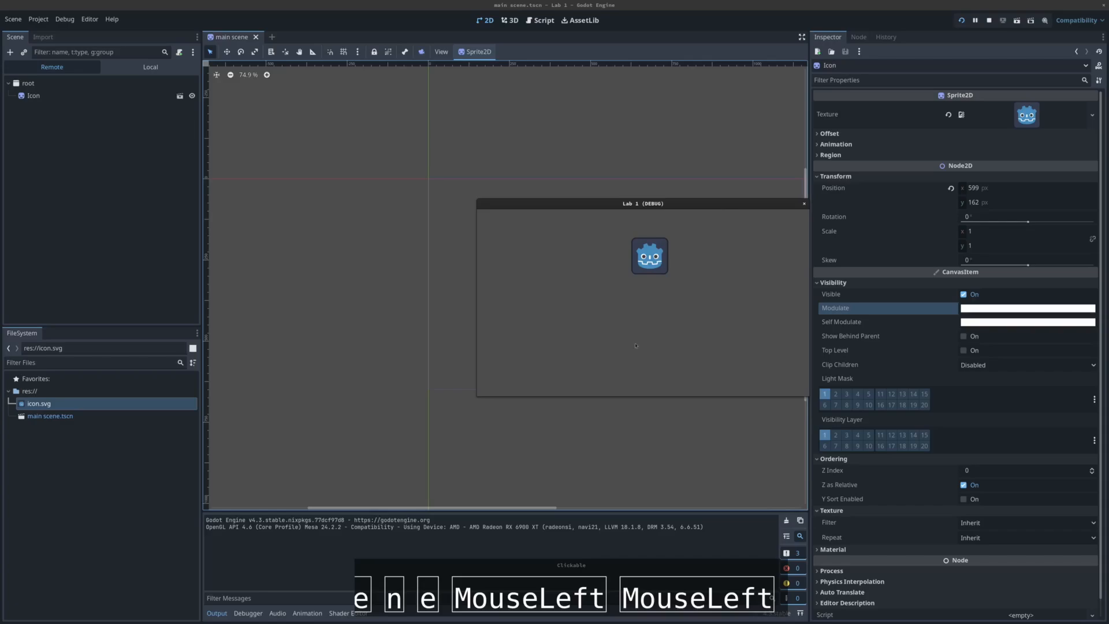
drag(714, 207, 1012, 186)
drag(912, 185, 753, 151)
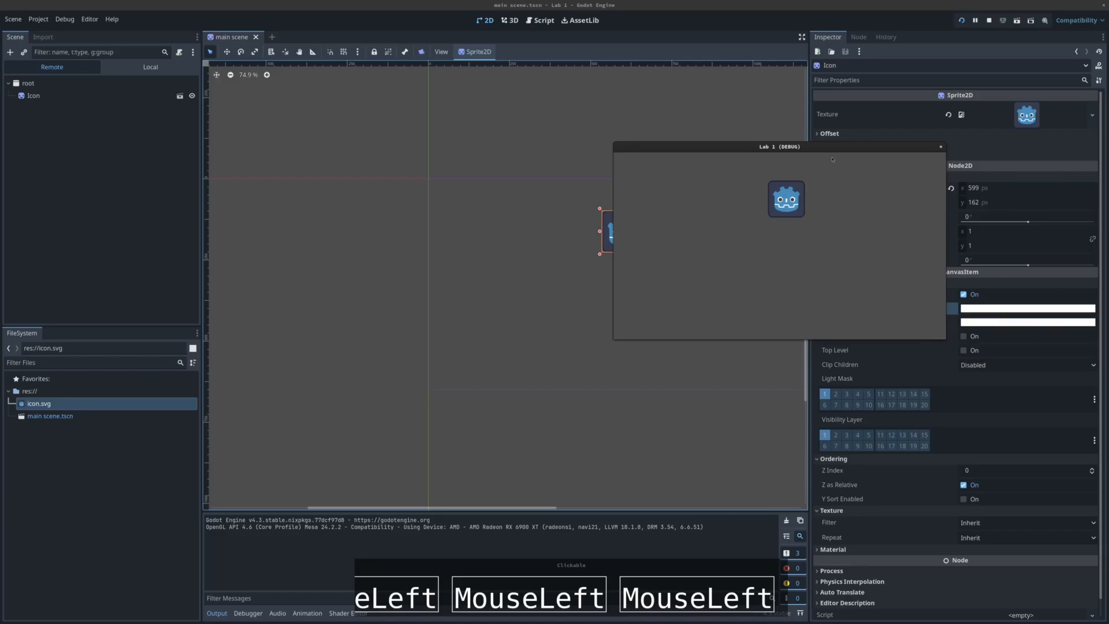
drag(823, 149, 674, 214)
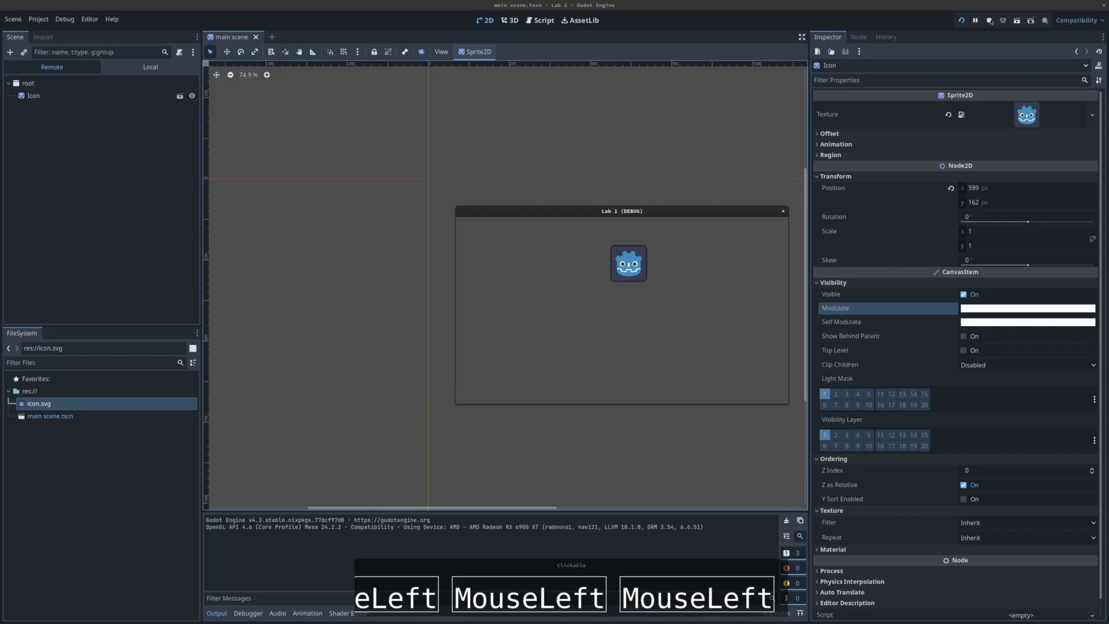
click(989, 21)
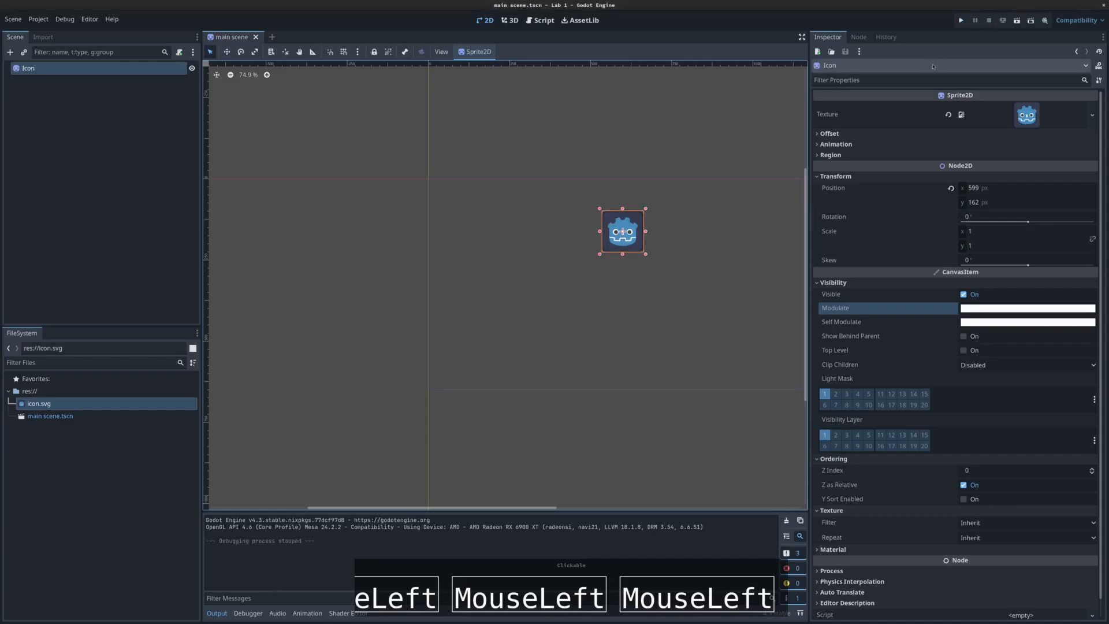
Switch to the file manager to locate main scene.tscn in the lab-1 folder, and return to Godot.
key(alt+Tab)
key(alt+Tab)
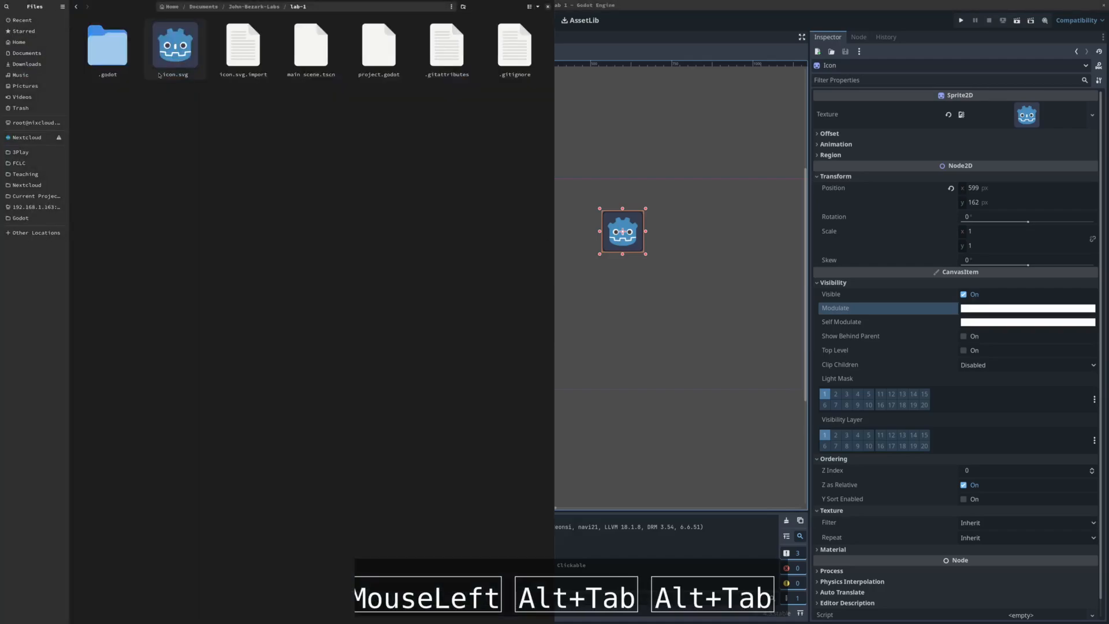
click(322, 56)
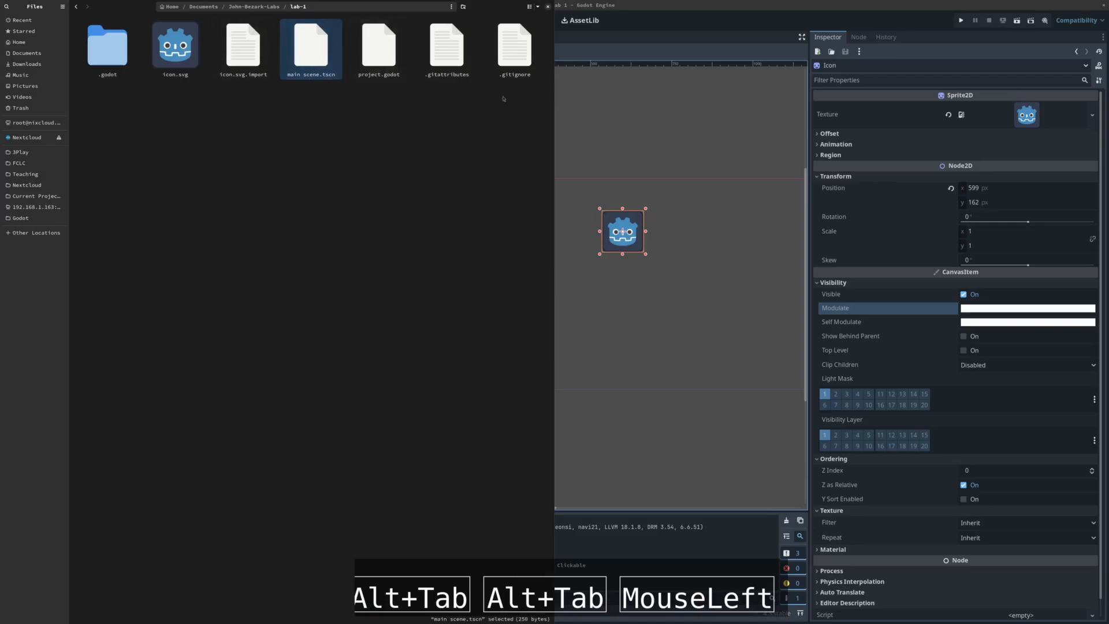
click(646, 123)
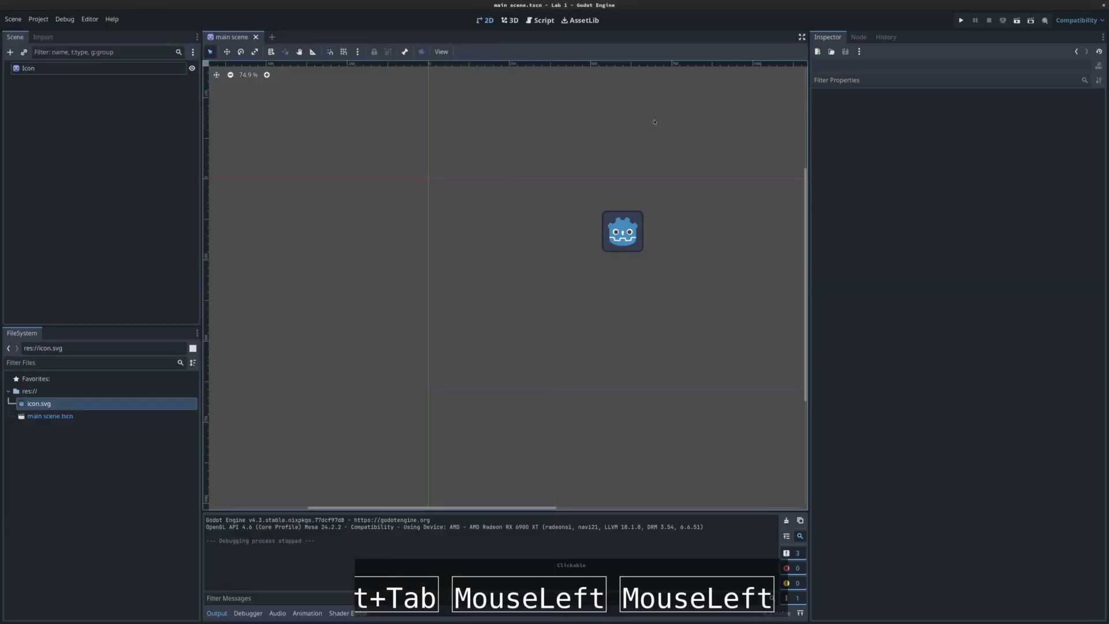
Run the saved project again, shift its game window aside, and stop it.
click(963, 26)
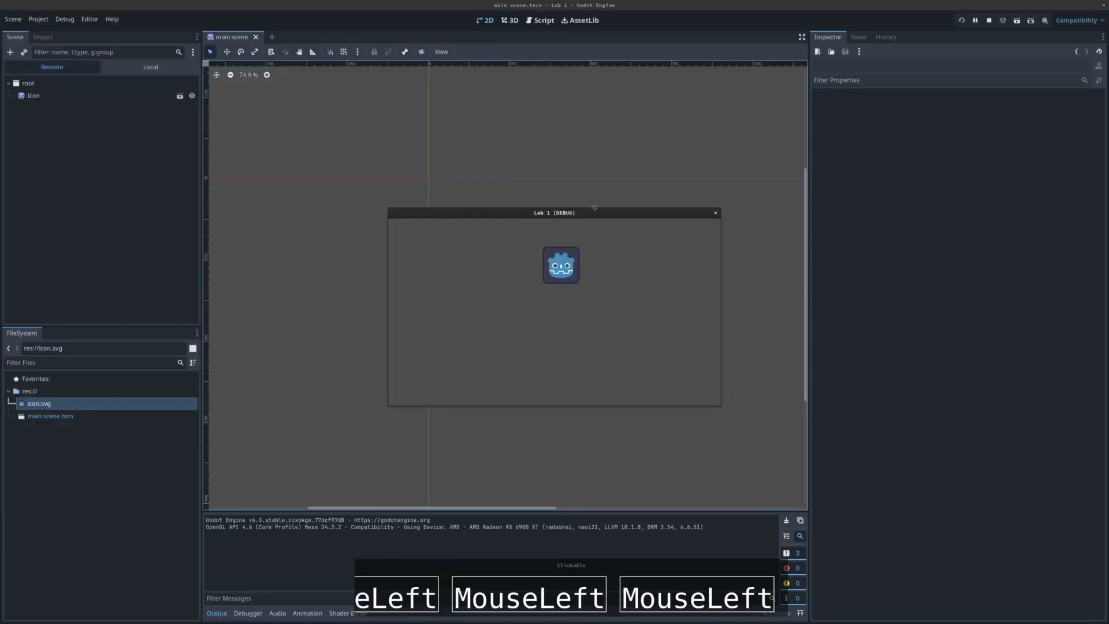
drag(607, 217, 644, 198)
key(F8)
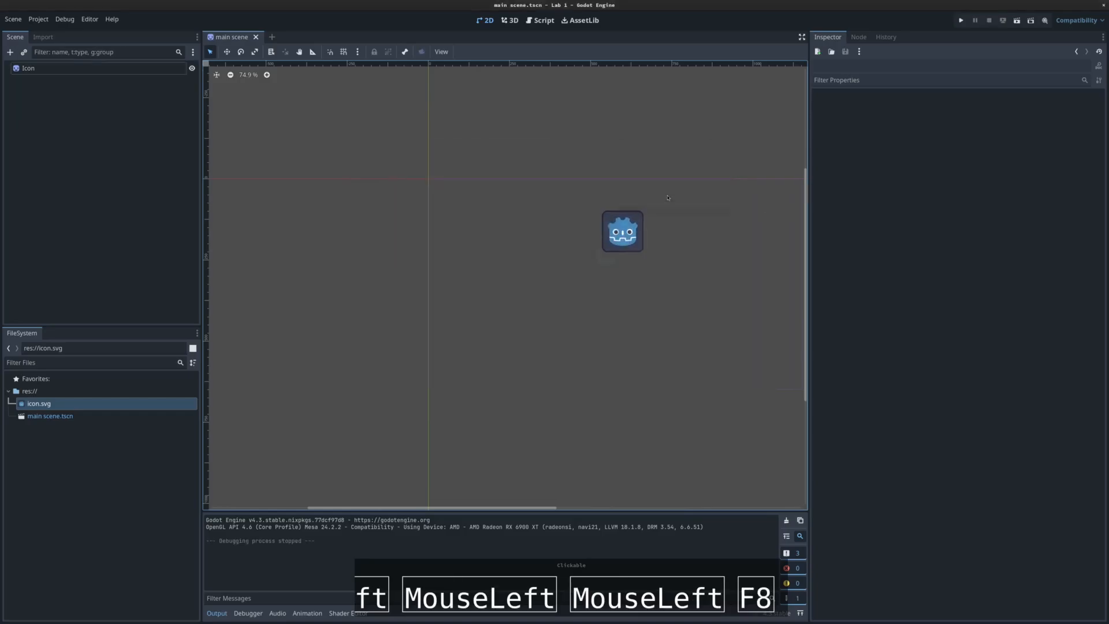
Move the sprite and stretch it to a scale of about 1.563 by 2.711, centred near (166, 323.5), and test-run the project.
drag(624, 252, 482, 321)
drag(515, 267, 516, 225)
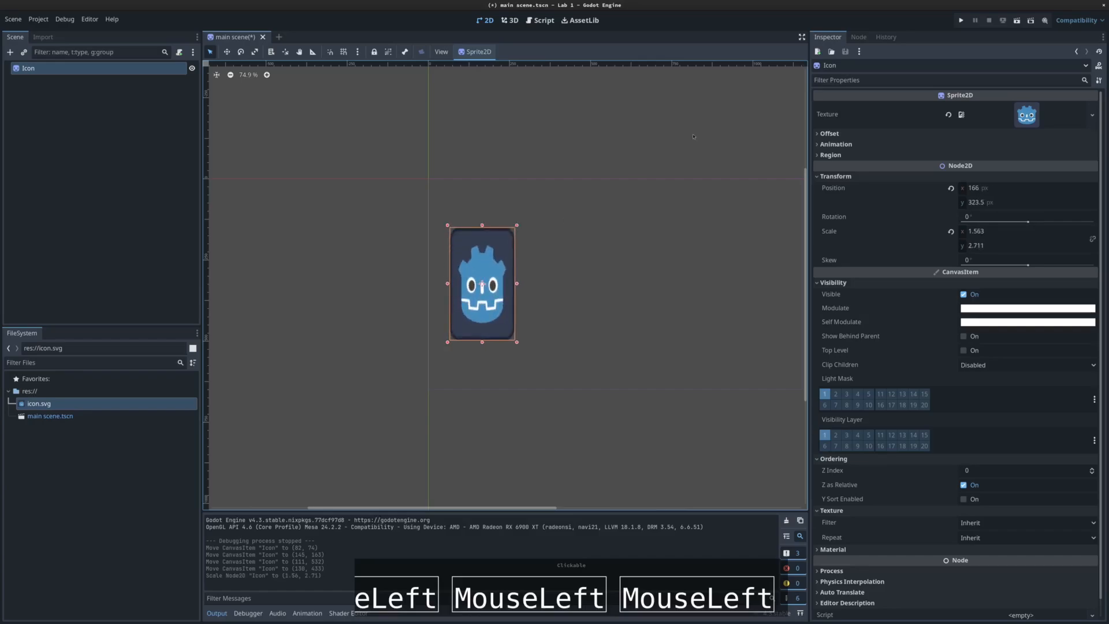
click(961, 21)
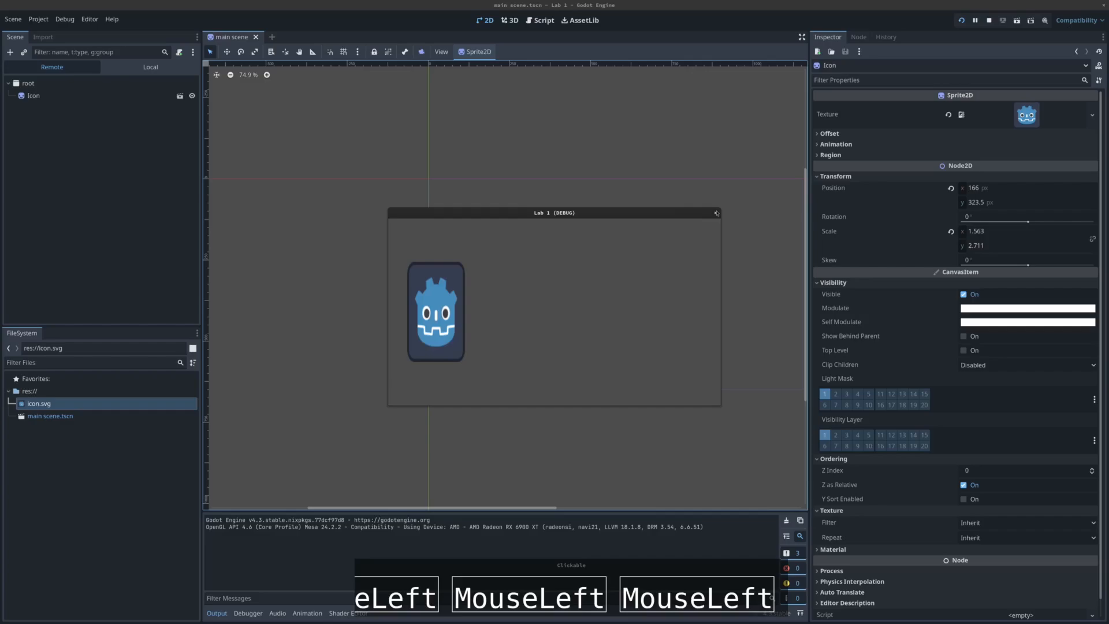
click(716, 214)
Move the stretched sprite to about (959, 307) and test-run the project.
drag(483, 293, 739, 278)
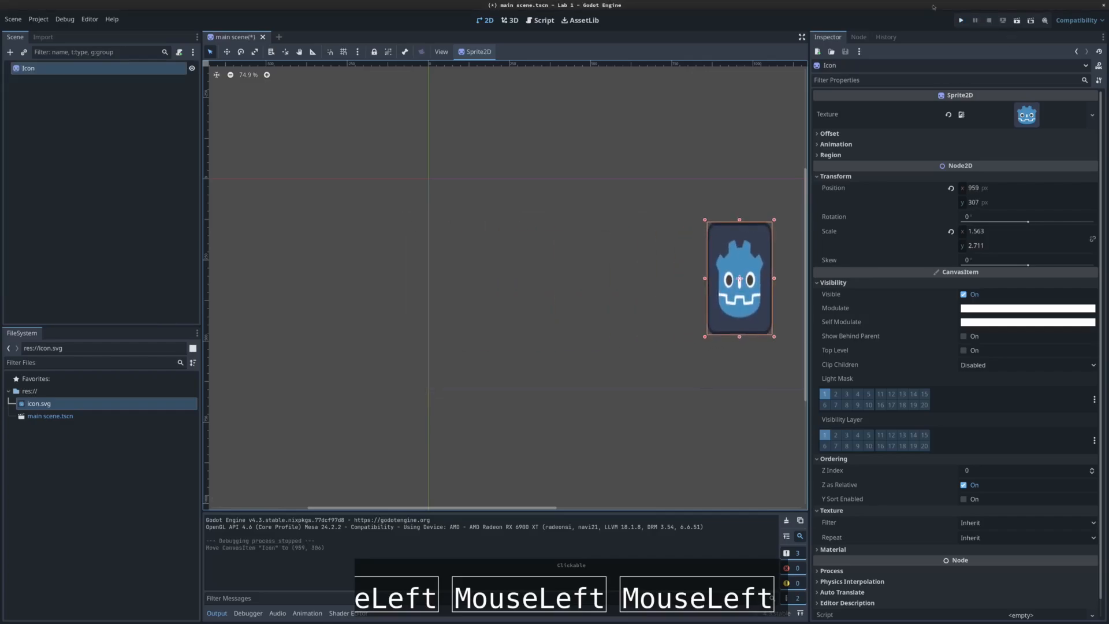
click(962, 21)
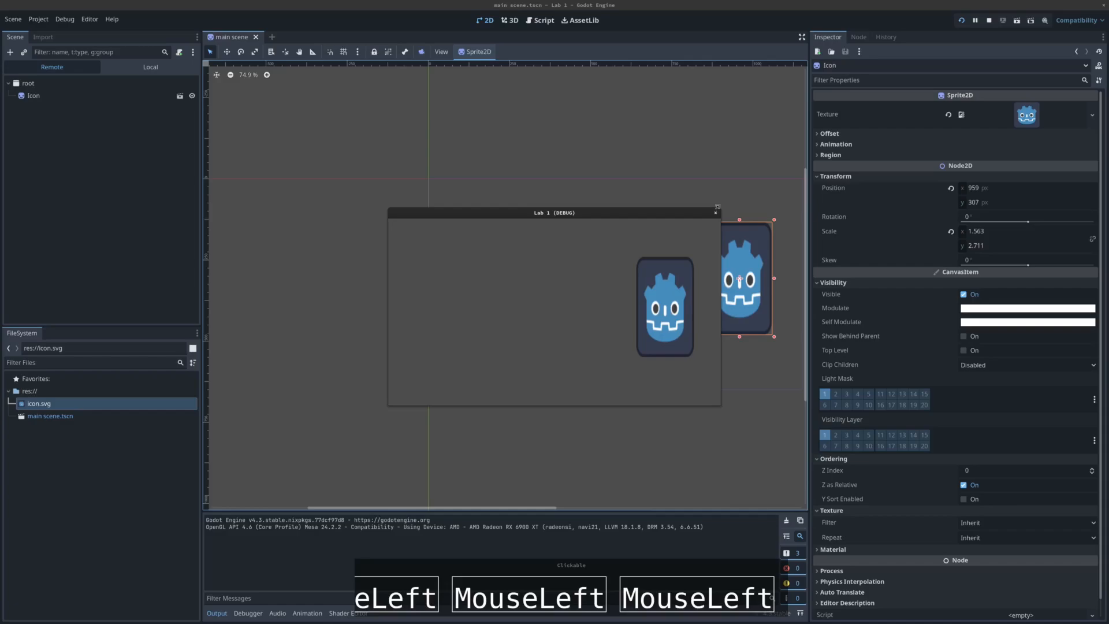
key(alt+Tab)
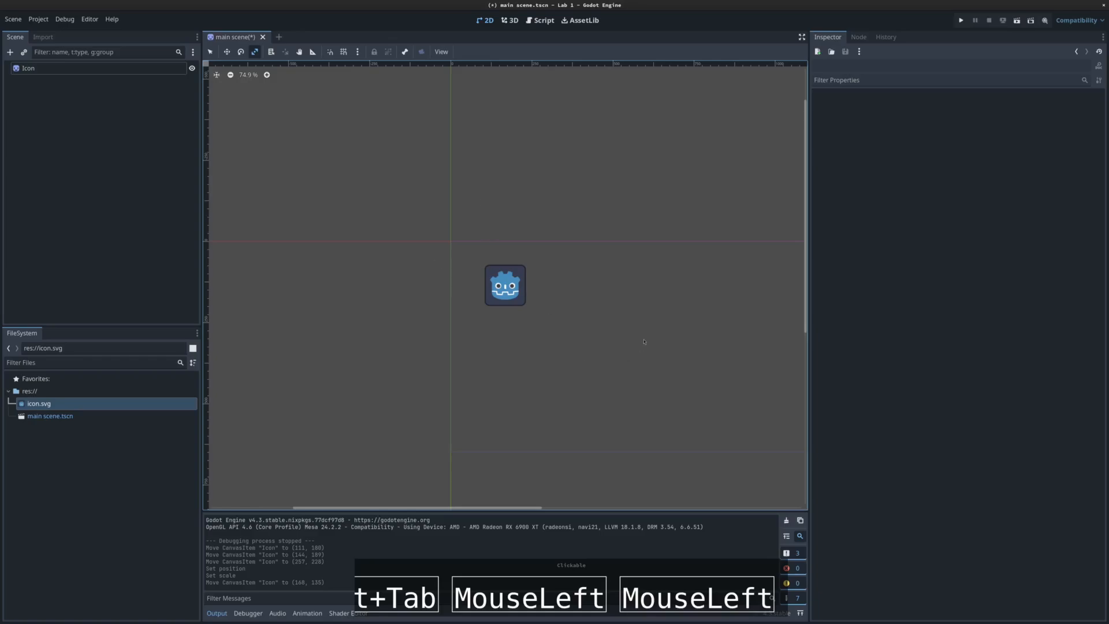
Run the project with the sprite at its original scale, compare the game window with the viewport, and stop it.
key(F5)
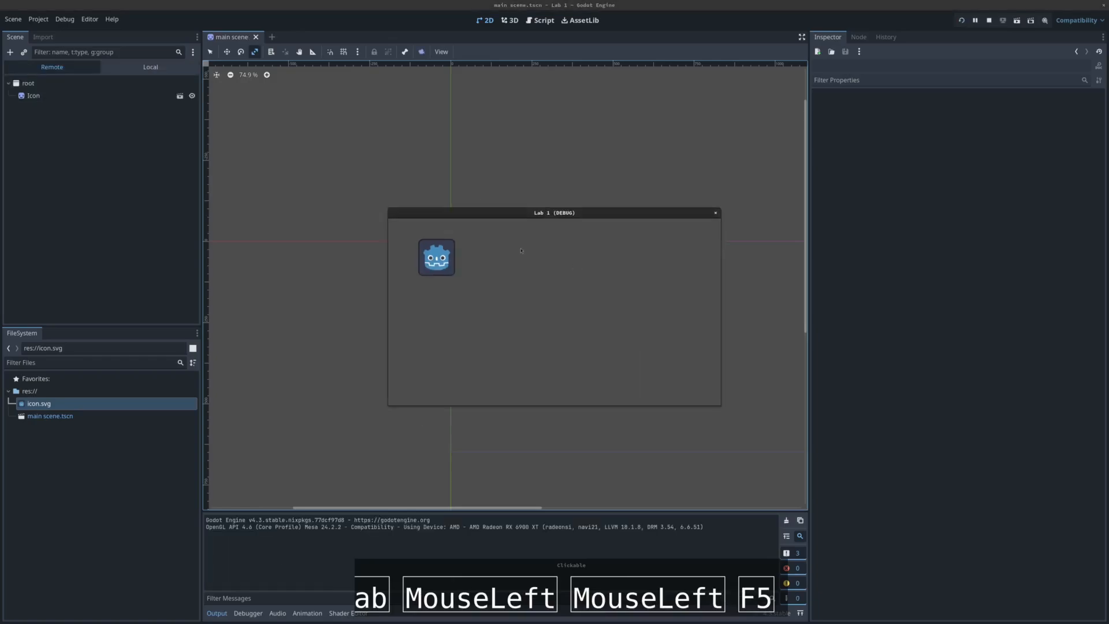
drag(496, 217, 718, 181)
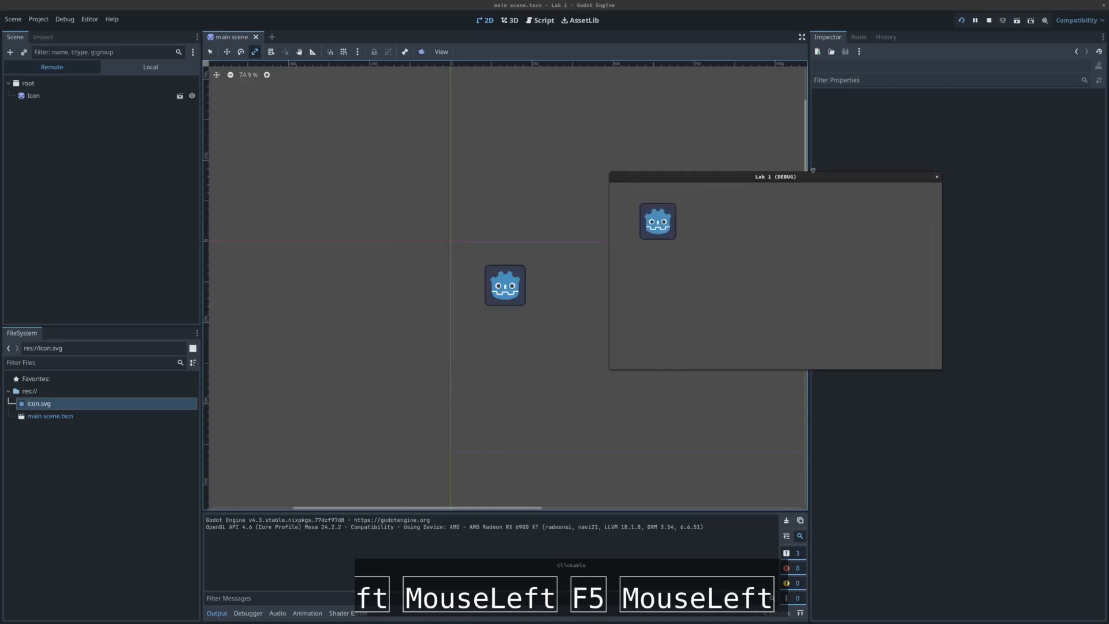
key(F8)
Review the Lab 1 assignment's sprite, scene-instance and repository requirements in the browser, and return to Godot.
key(alt+Tab)
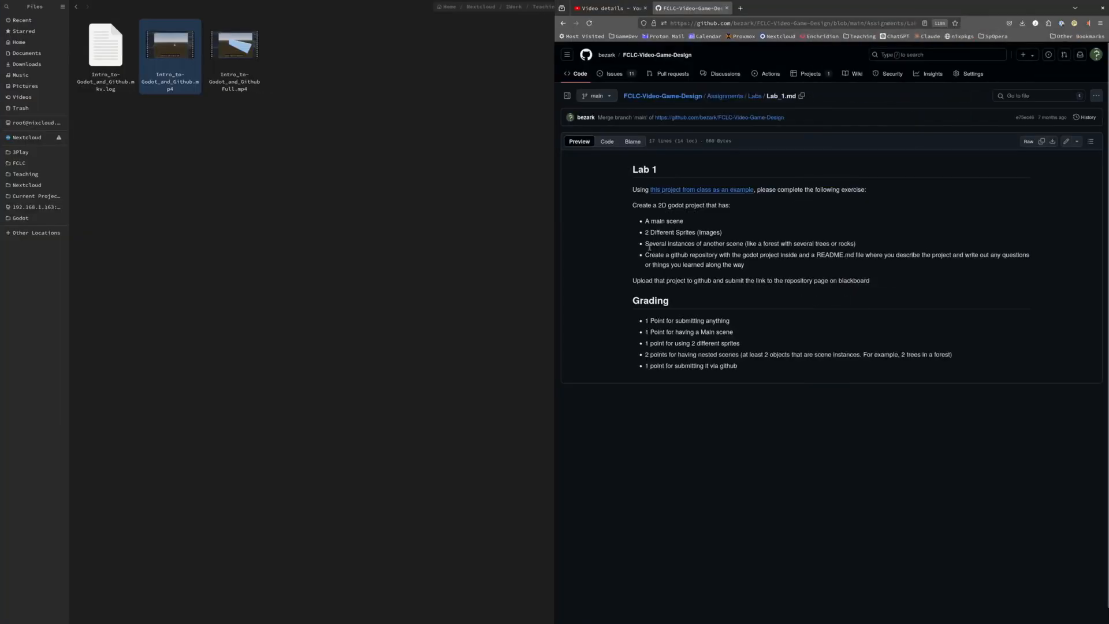
drag(645, 232, 722, 233)
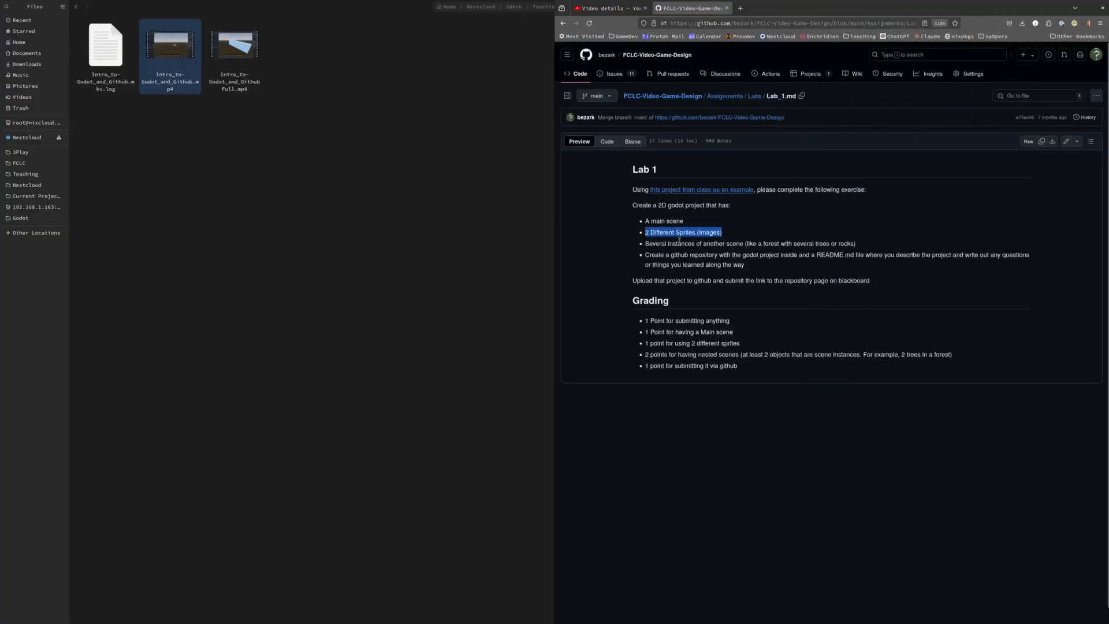
drag(650, 243, 802, 255)
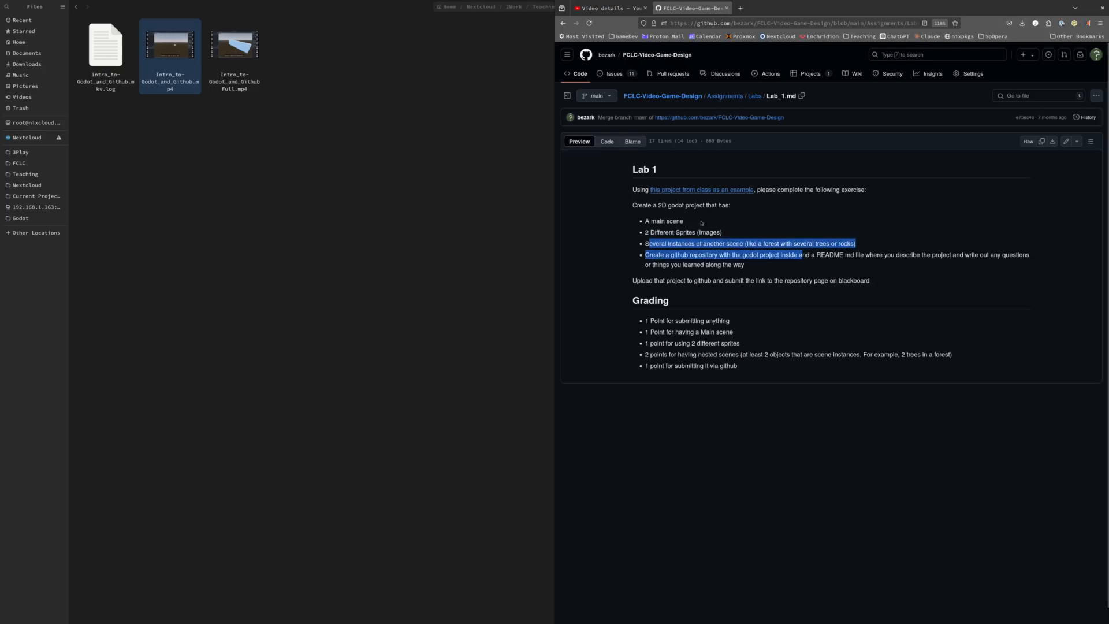
key(alt+Tab)
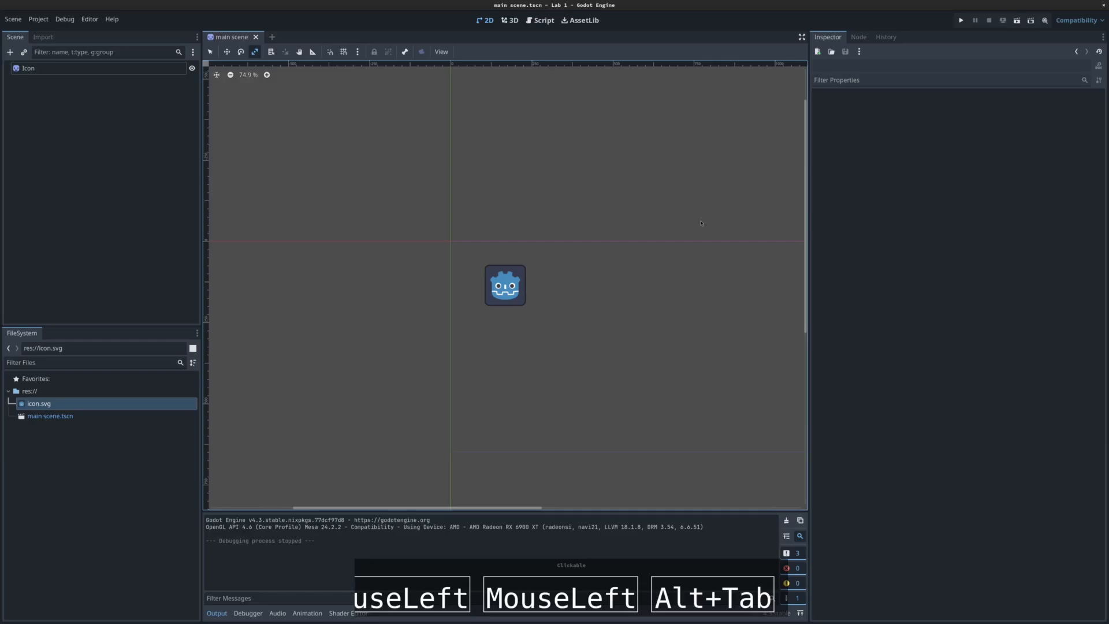
Select the sprite and, using Select Mode, move it to about (223, 199).
click(510, 283)
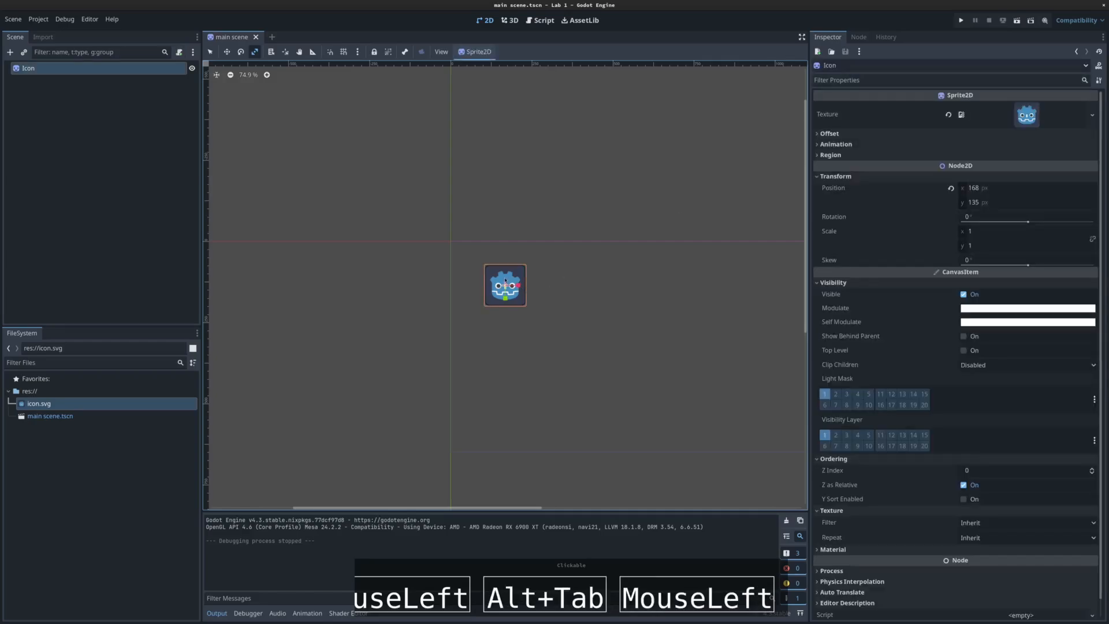
key(Escape)
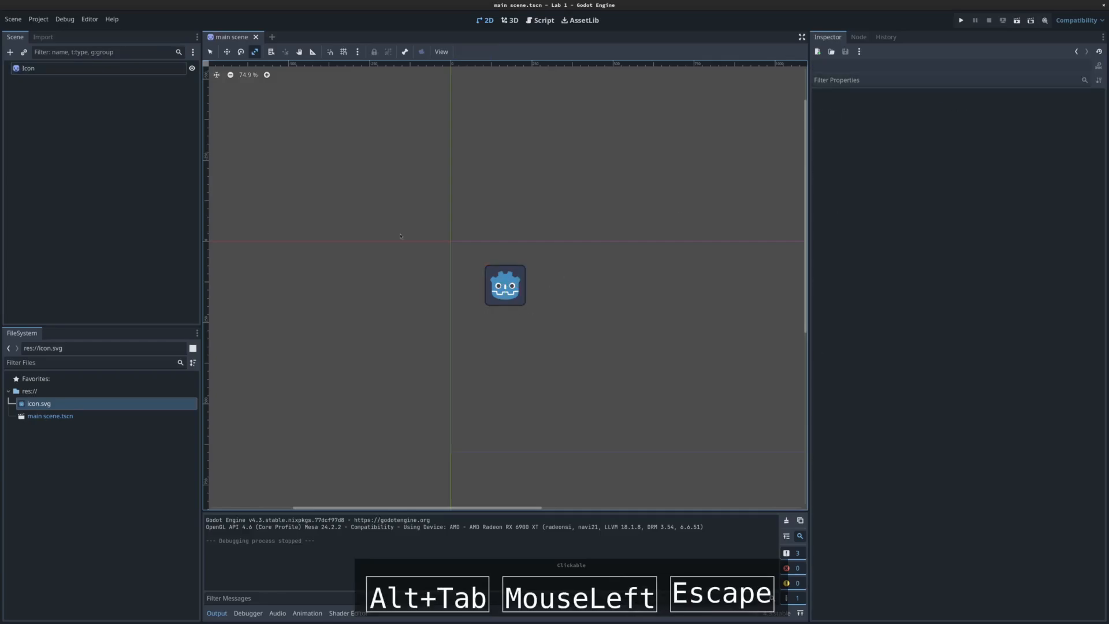
click(112, 99)
click(506, 285)
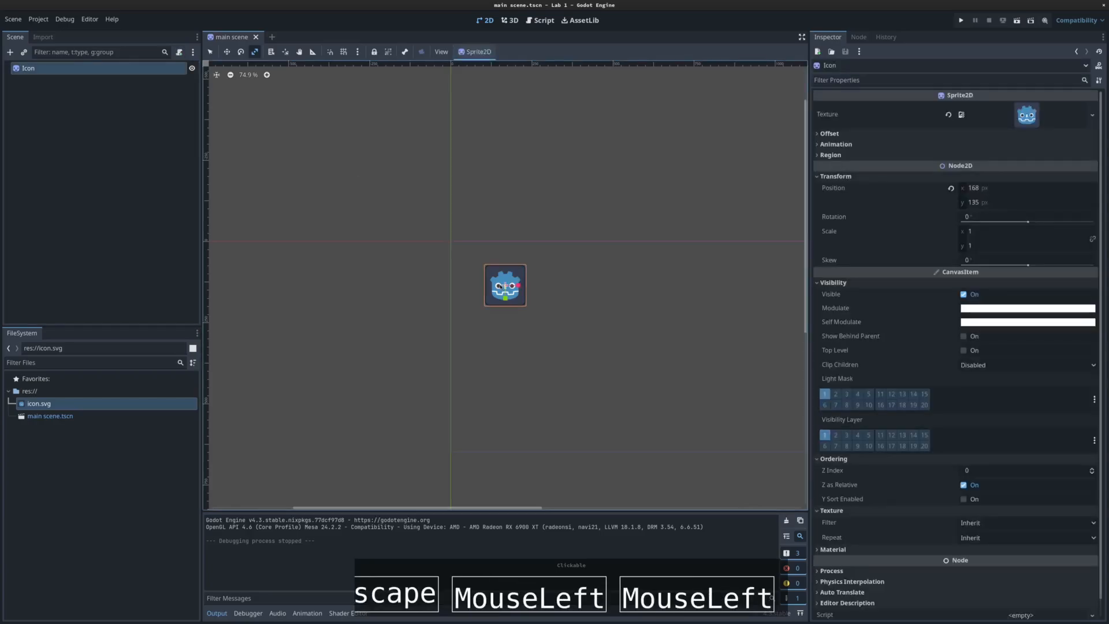
click(210, 52)
drag(499, 278, 517, 298)
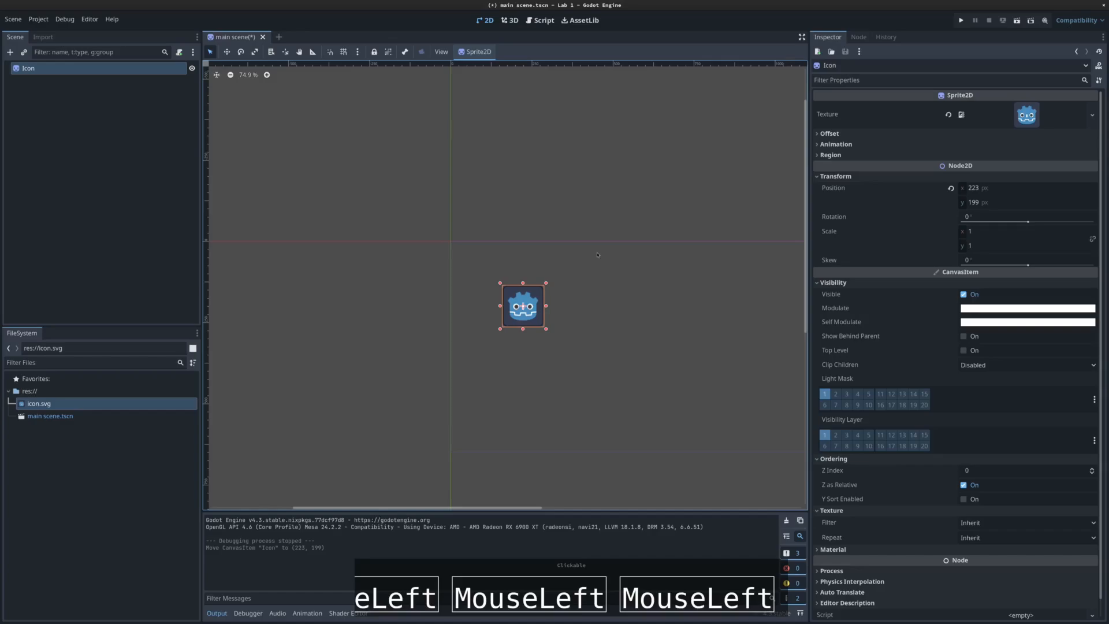
Switch to the browser, search for "dog png" in a new tab, and show the image results.
key(alt+Tab)
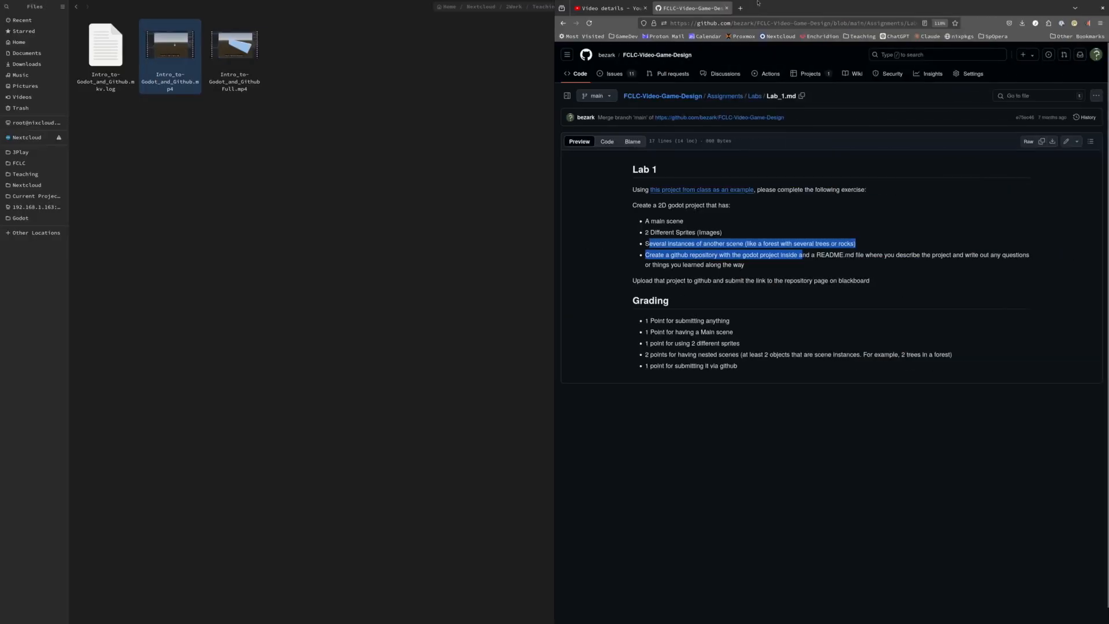
double_click(759, 3)
click(185, 8)
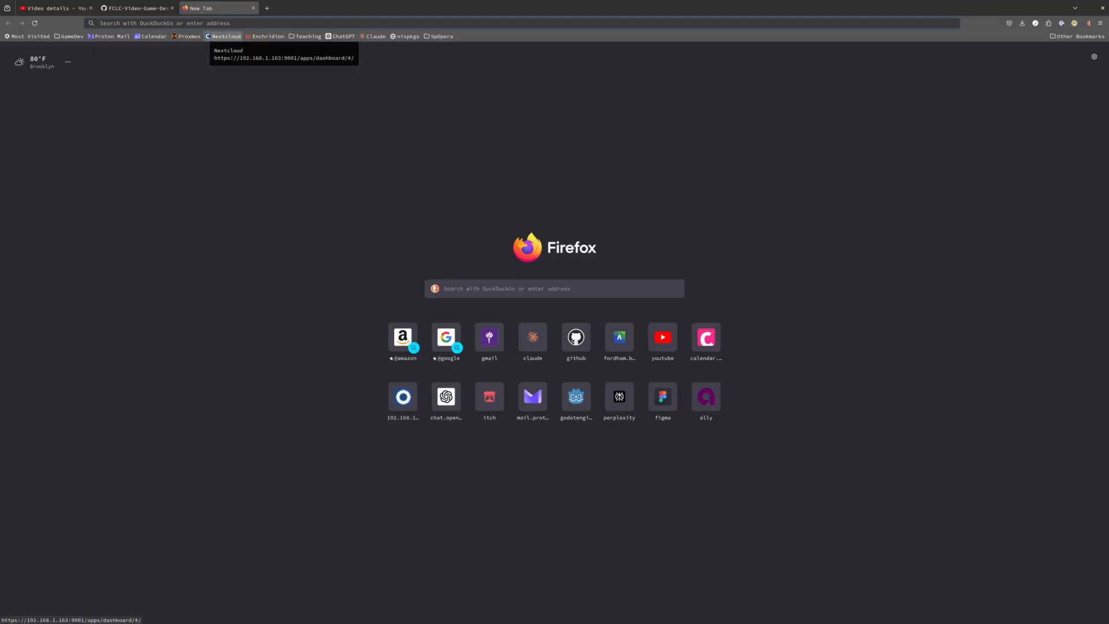
text(dog png)
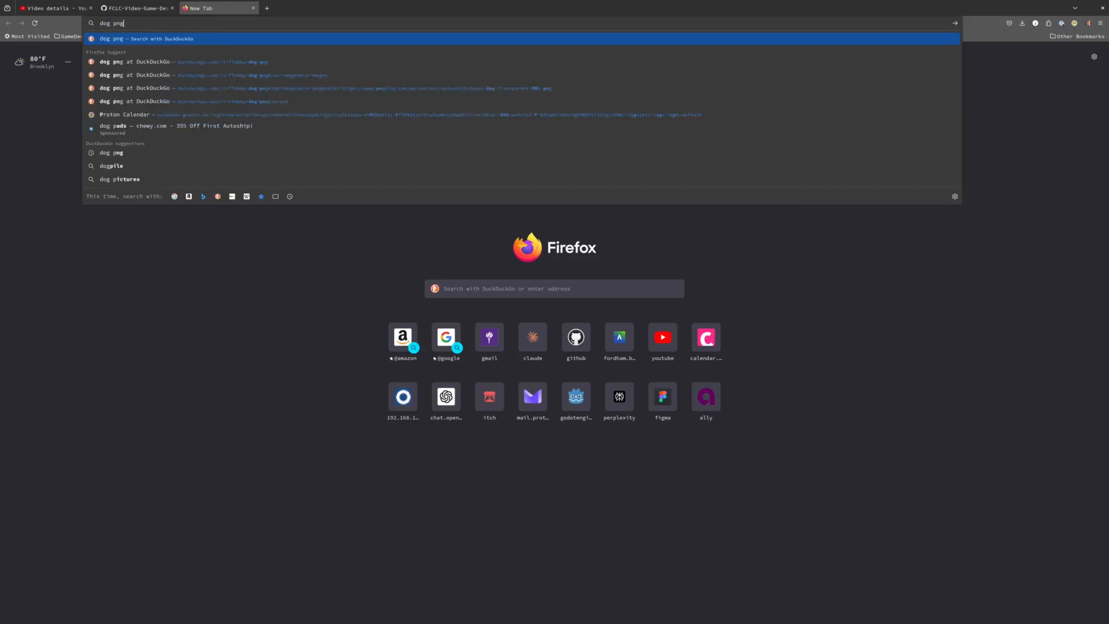
key(Return)
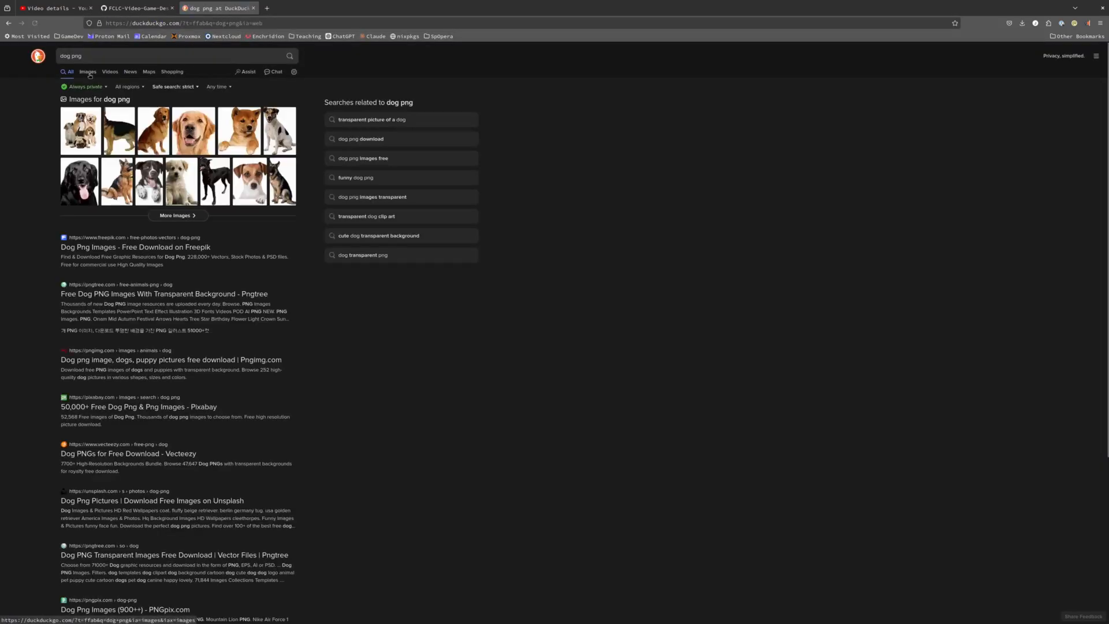
click(88, 72)
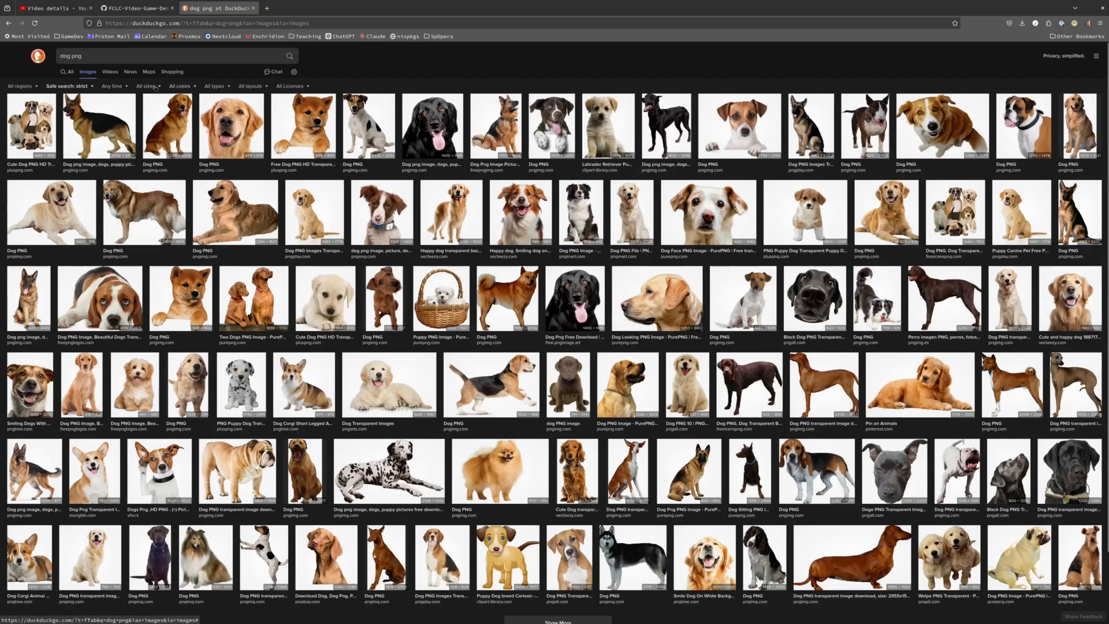
click(187, 87)
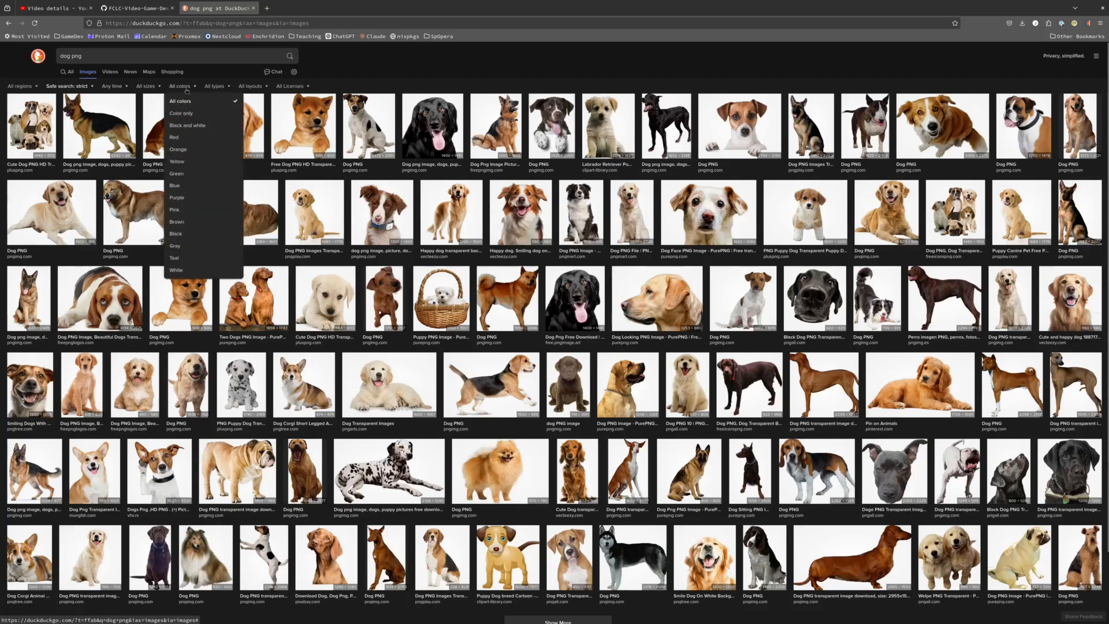
click(186, 90)
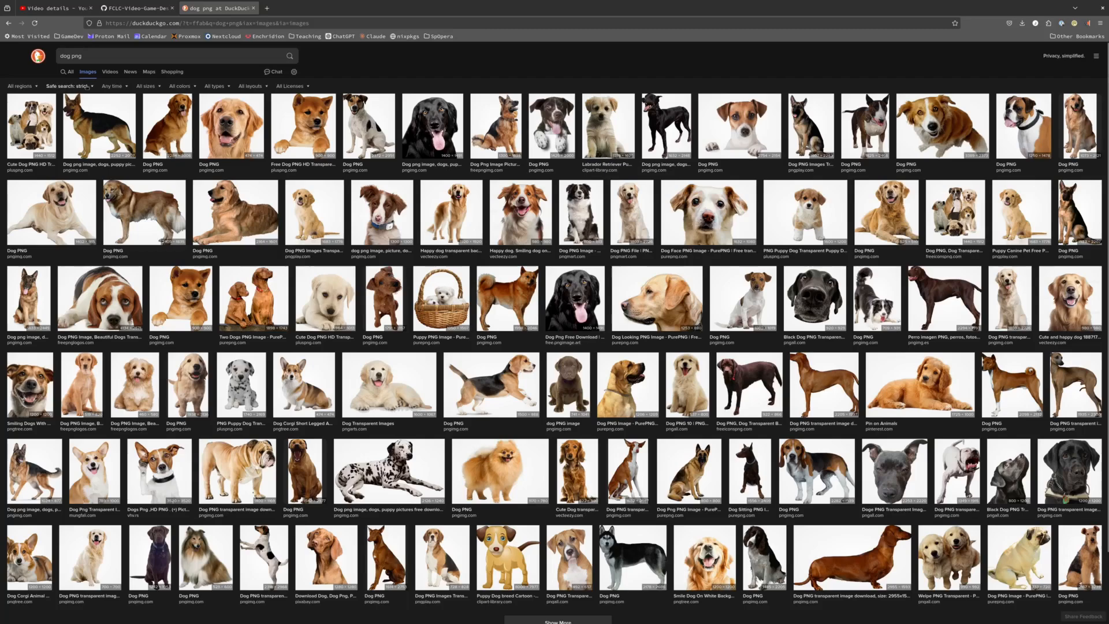
Open the full-size file of the standing German shepherd image, copy the image, and return to Godot.
click(101, 122)
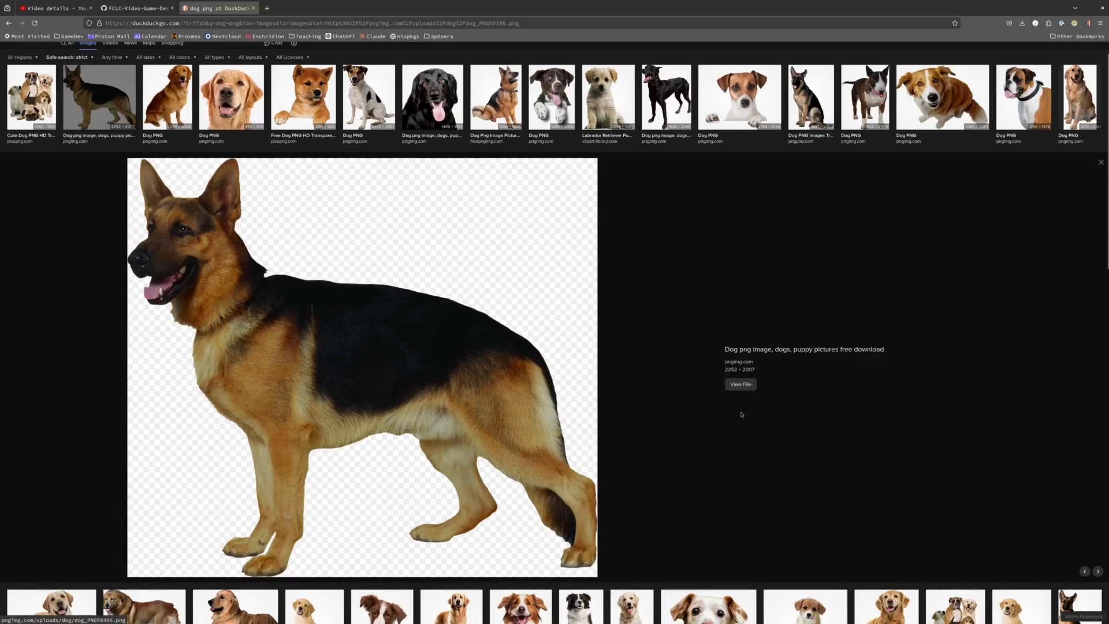
right_click(415, 367)
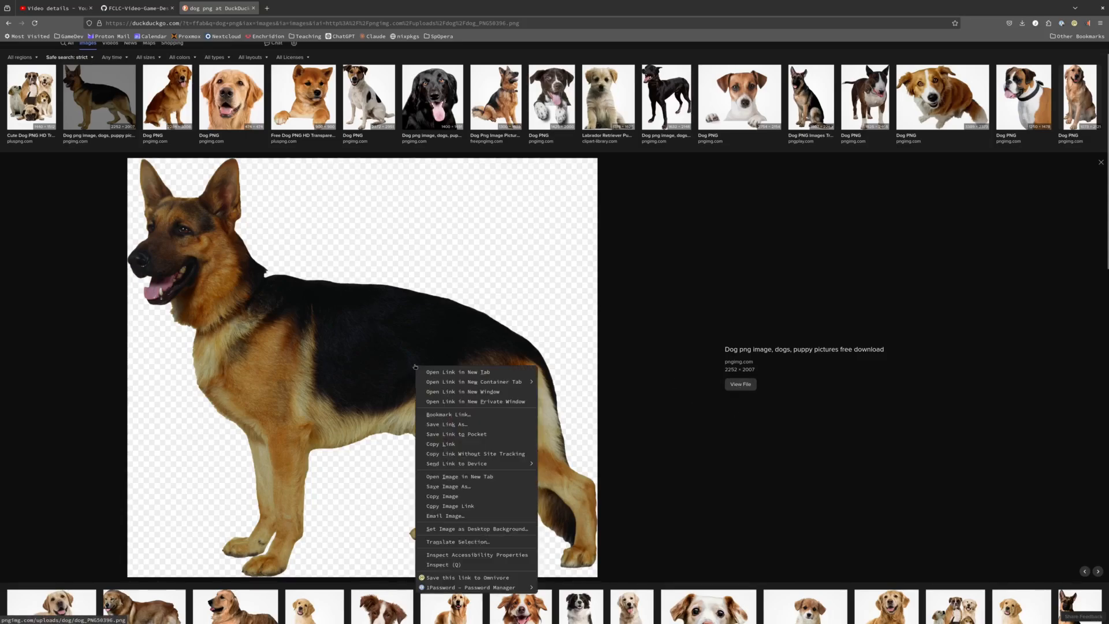
click(749, 389)
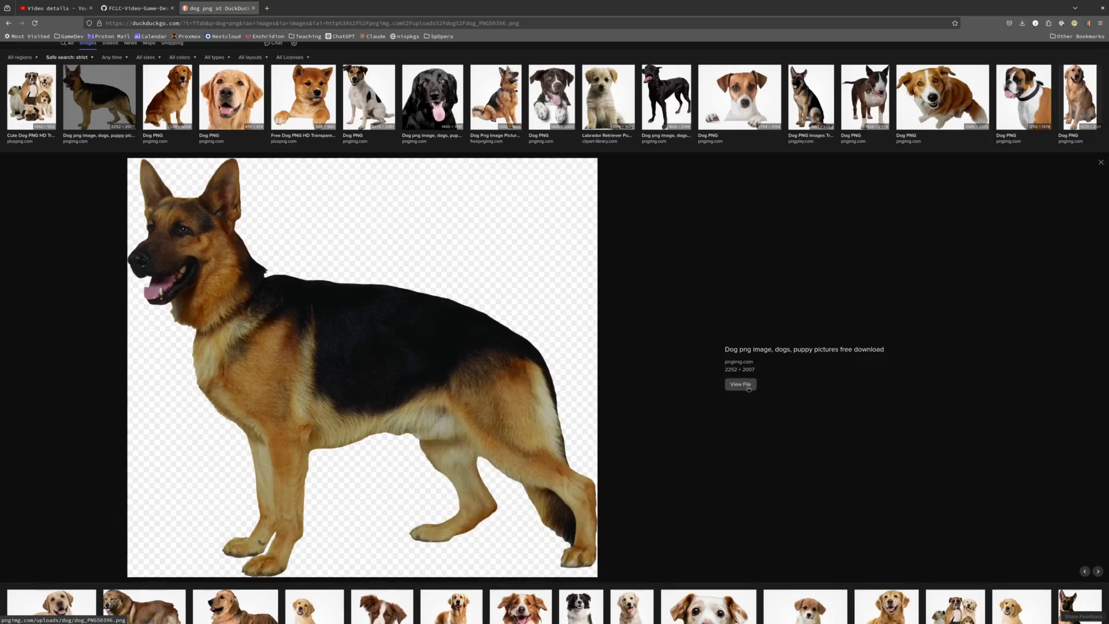
click(748, 386)
right_click(440, 268)
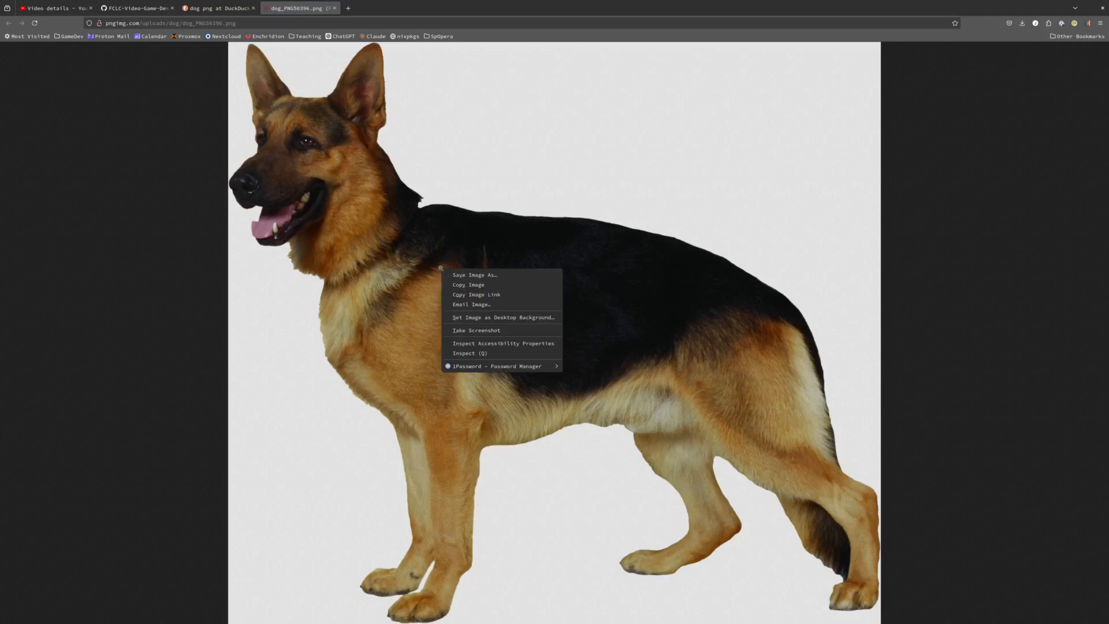
click(466, 285)
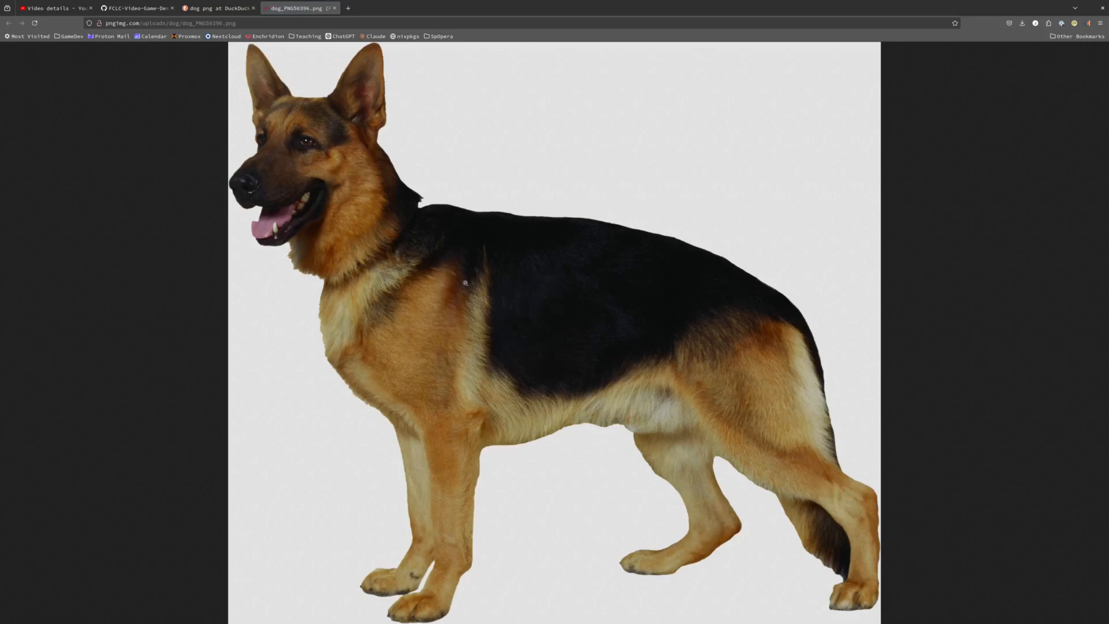
key(alt+Tab)
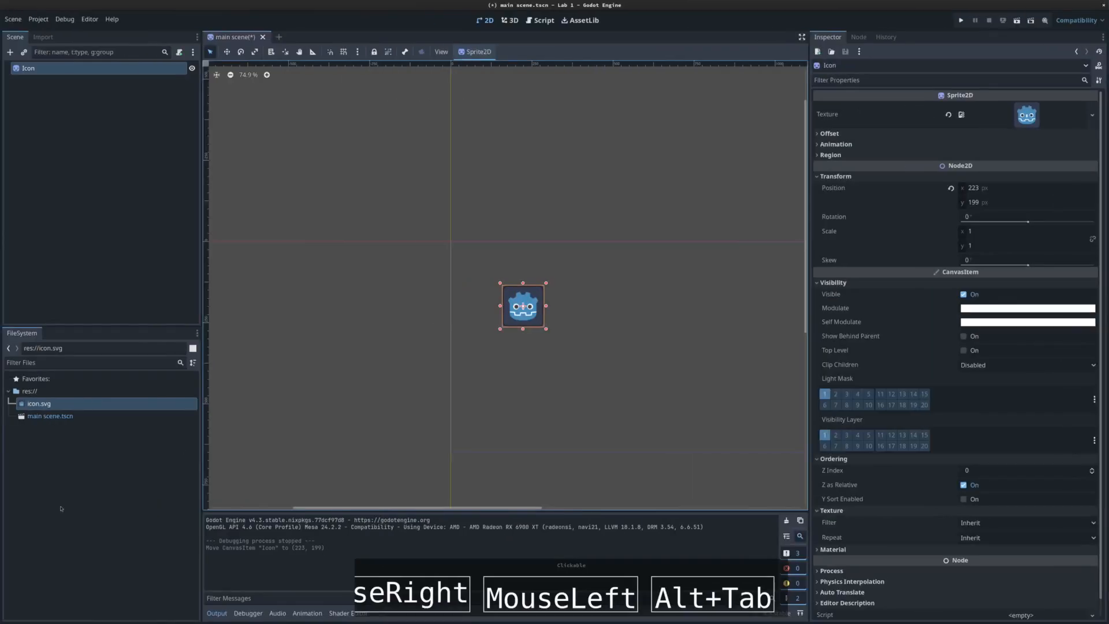
right_click(56, 453)
click(44, 451)
key(Caps_Lock)
key(v)
right_click(41, 441)
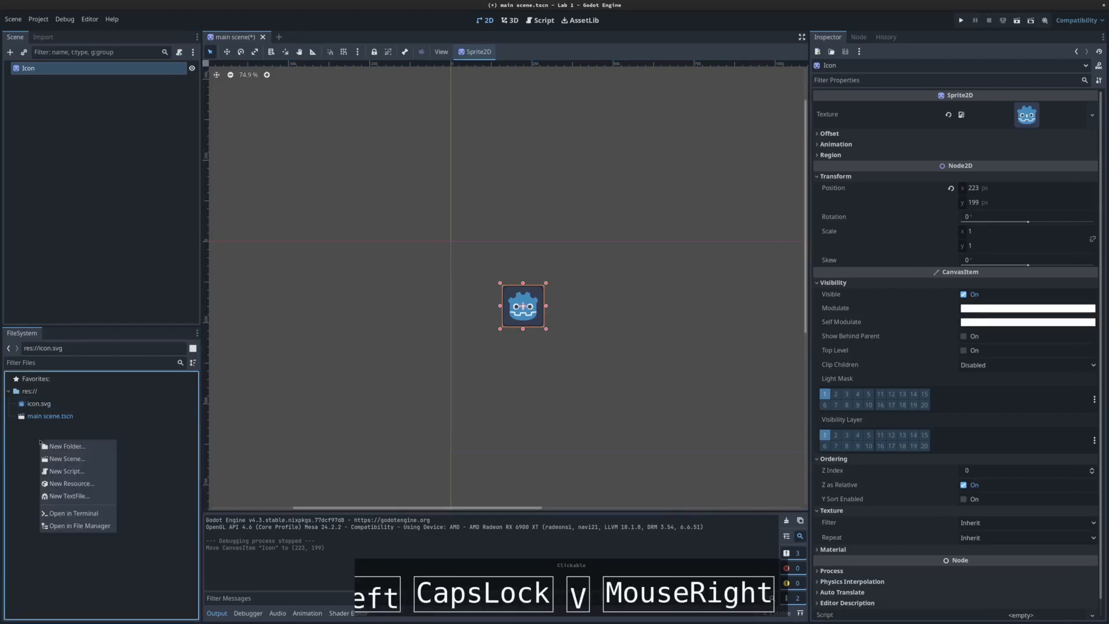
click(67, 446)
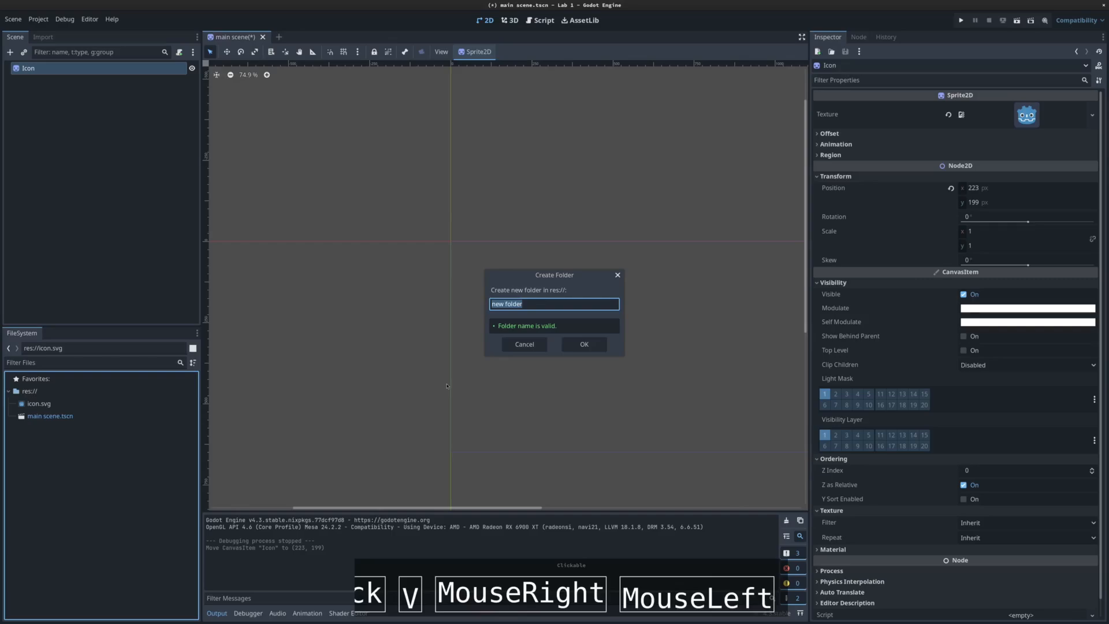
click(524, 344)
Open the project folder in the file manager and paste the copied dog image into it.
right_click(114, 445)
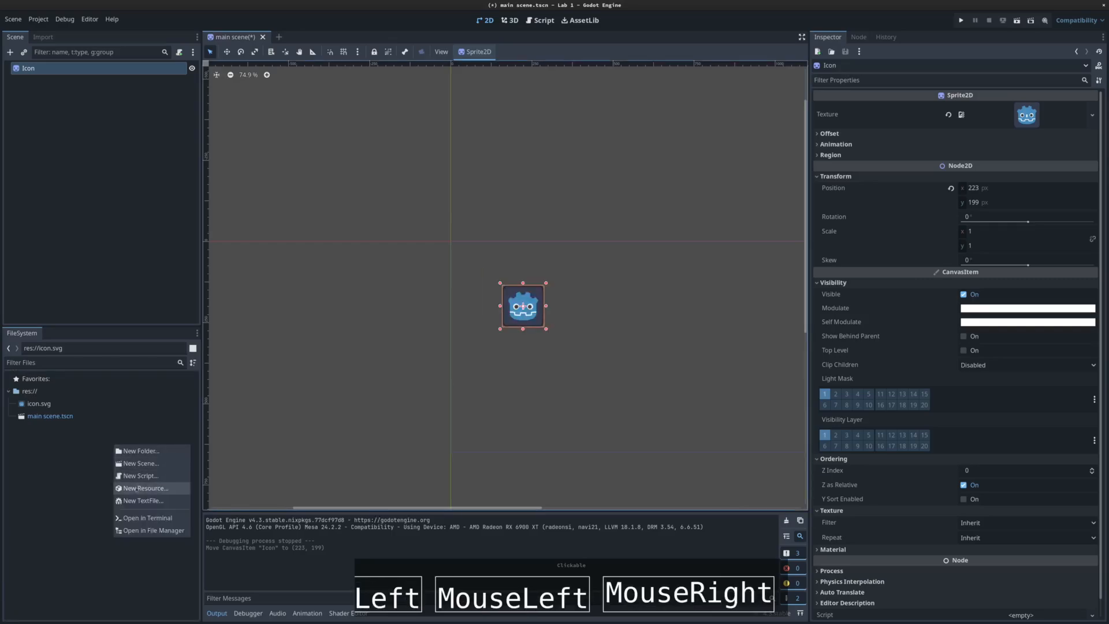
click(134, 530)
click(243, 171)
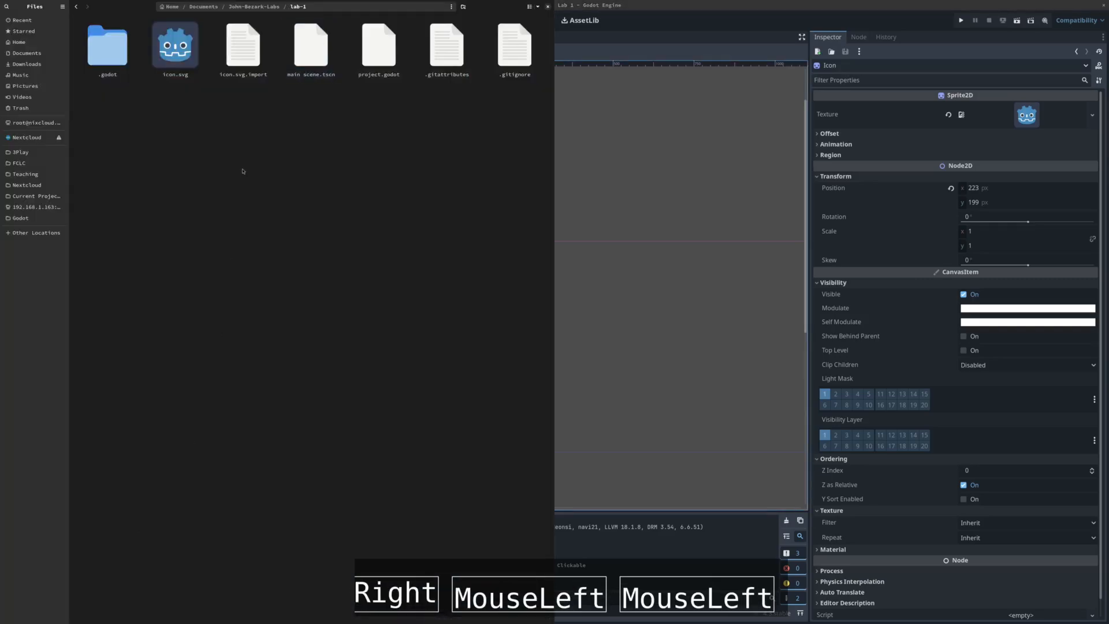
key(ctrl+v)
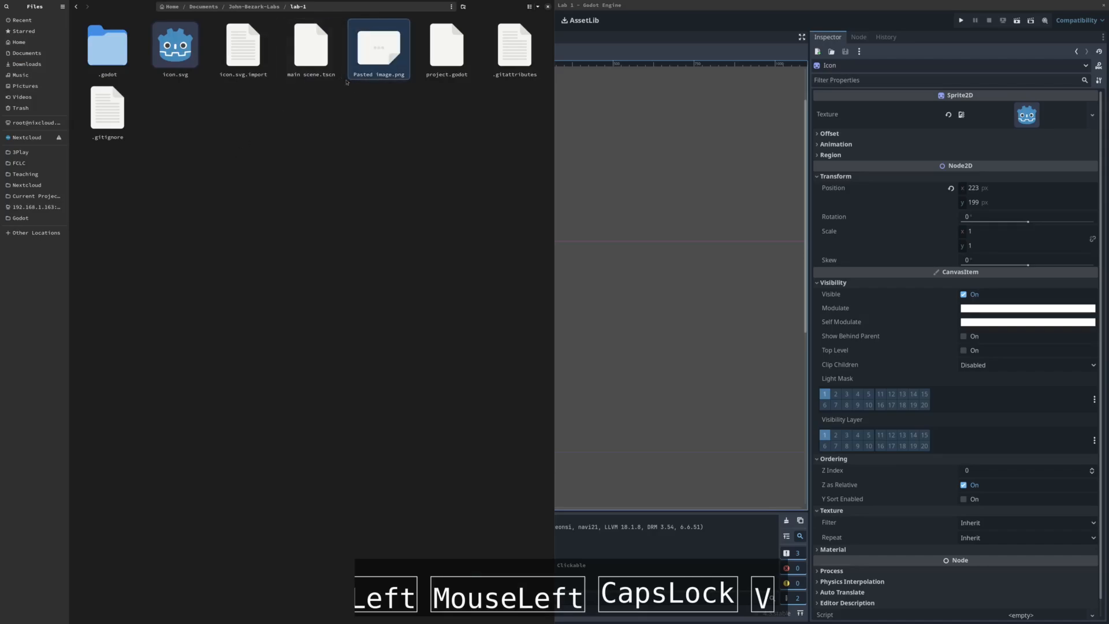
Rename the pasted image as Dog.png, return to Godot to import it, and select it in the project files.
click(370, 75)
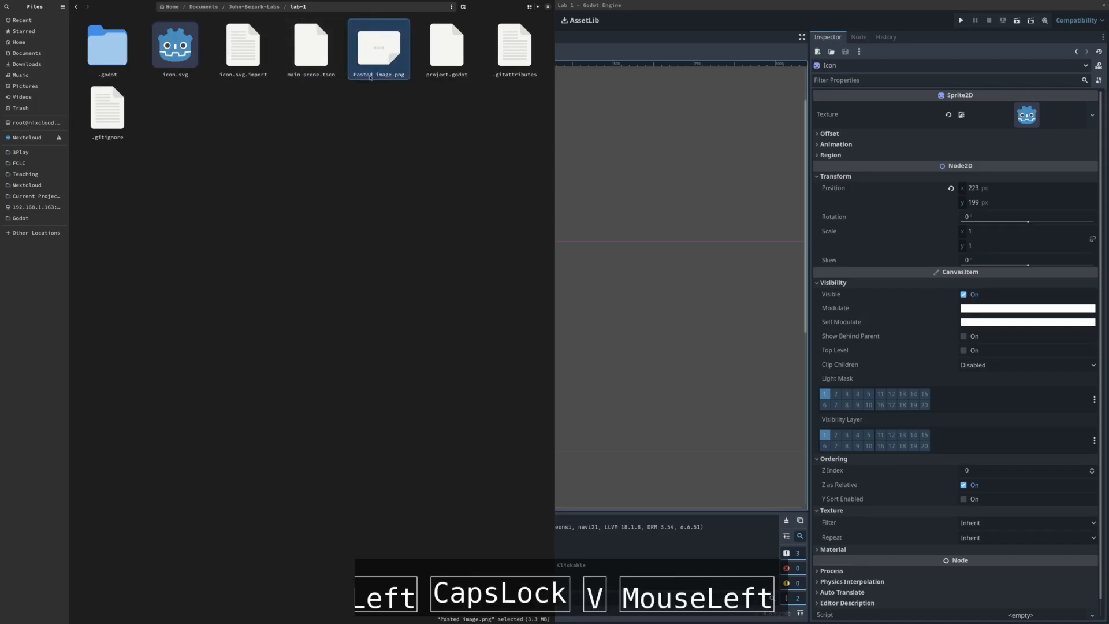
key(F2)
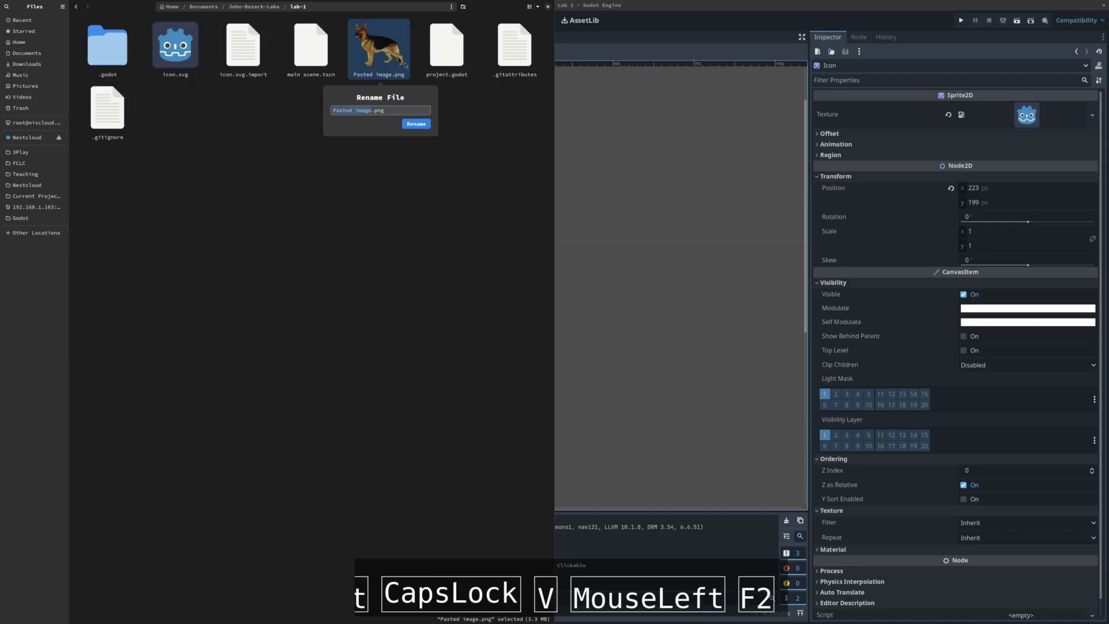
text(Dog)
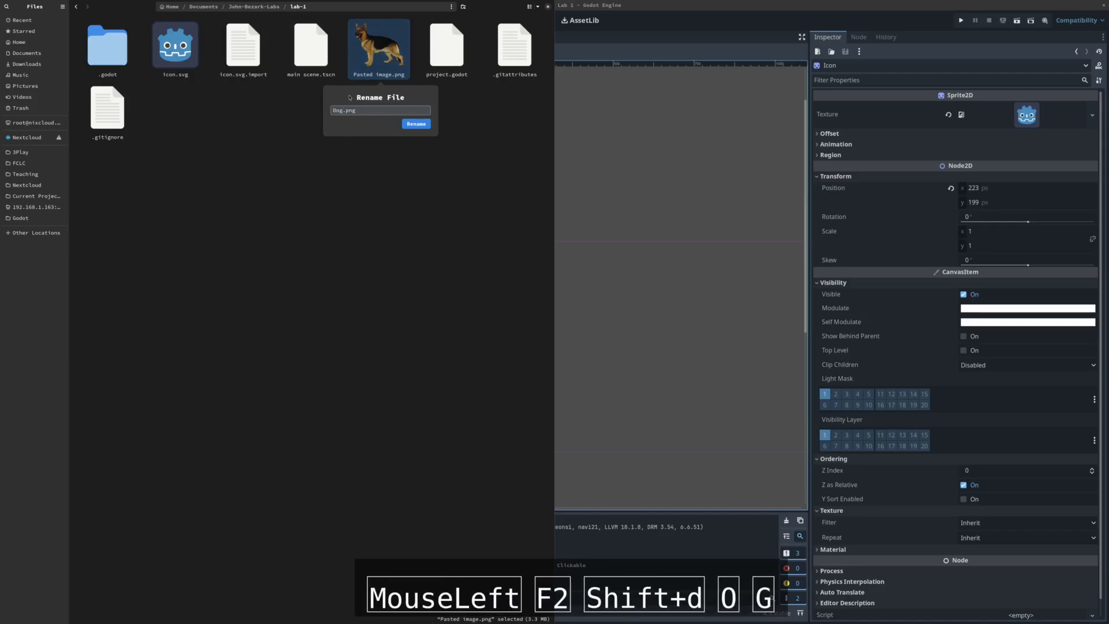
key(Return)
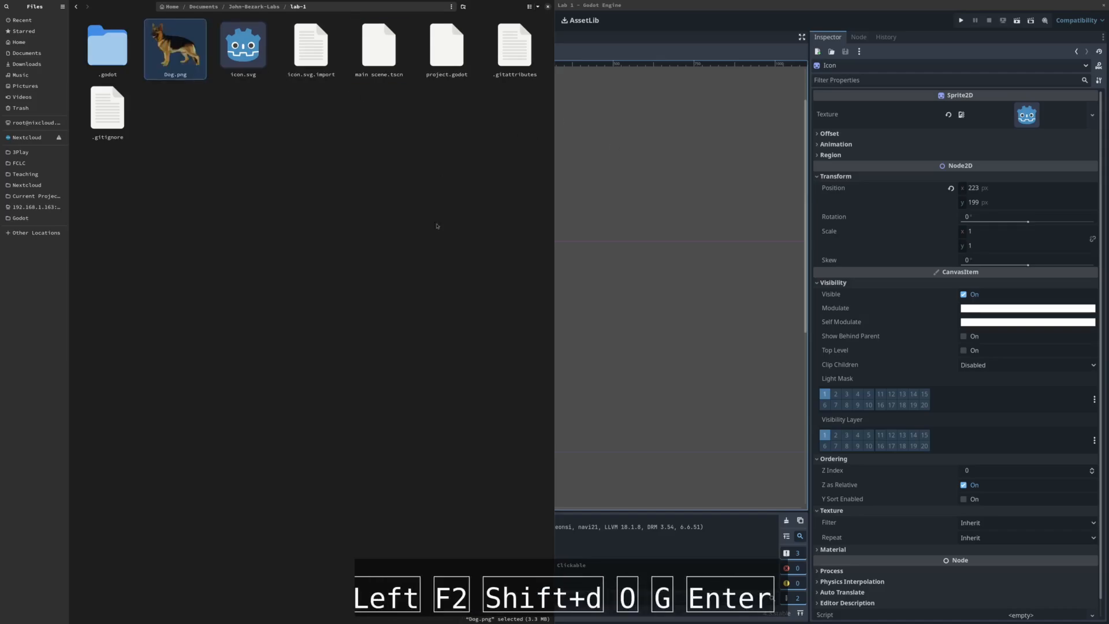
click(622, 171)
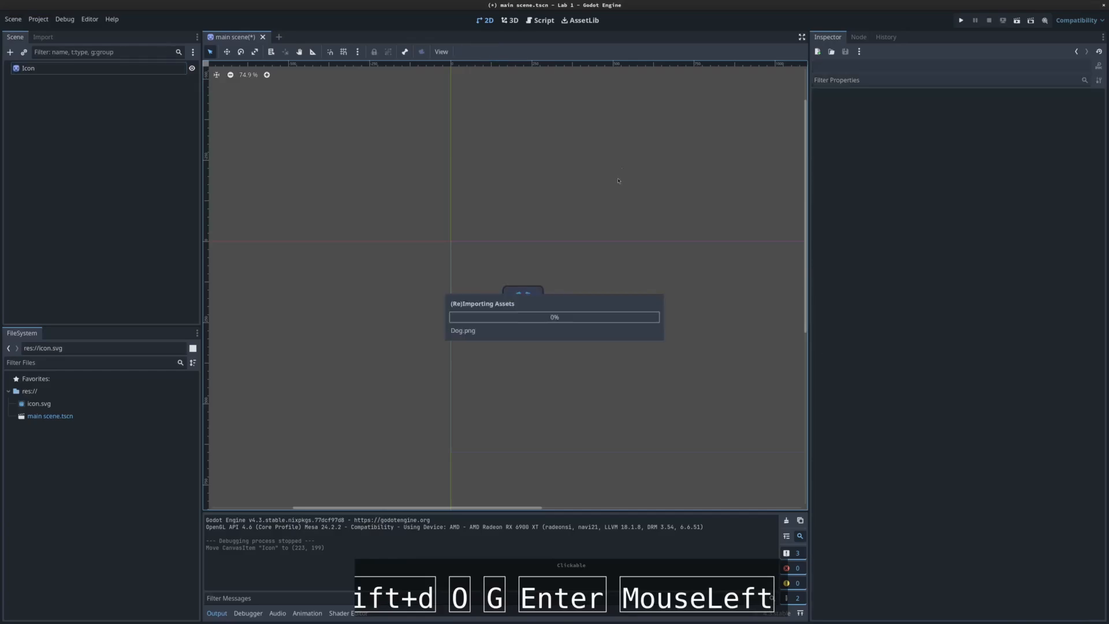
click(36, 403)
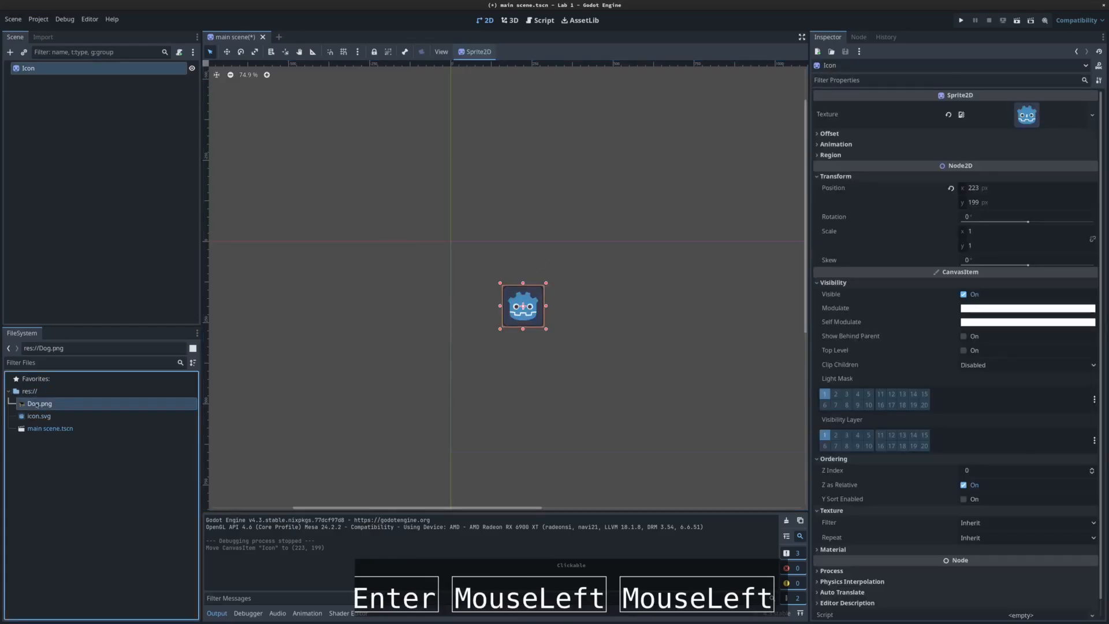
click(41, 406)
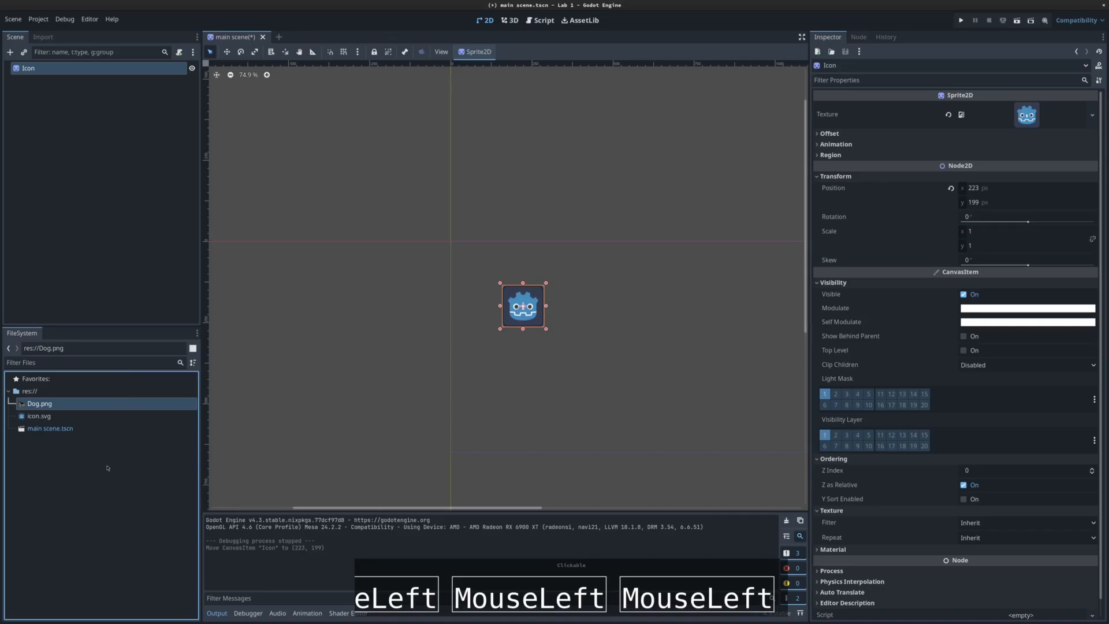
Create a folder named Assets in the lab-1 folder using the file manager, and return to Godot.
key(alt+Tab)
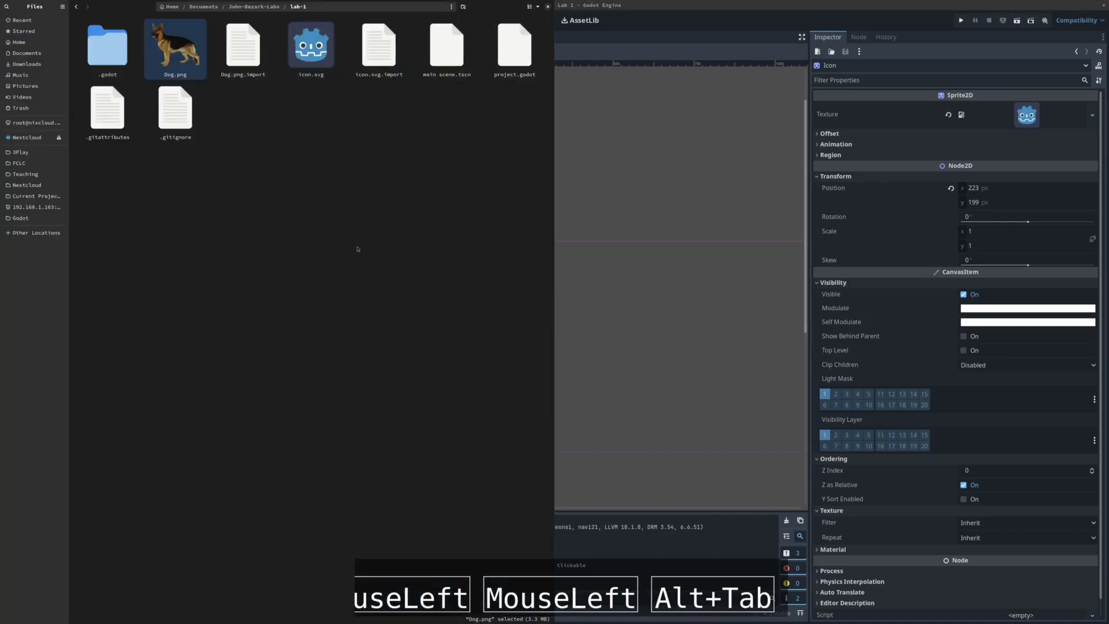
right_click(354, 127)
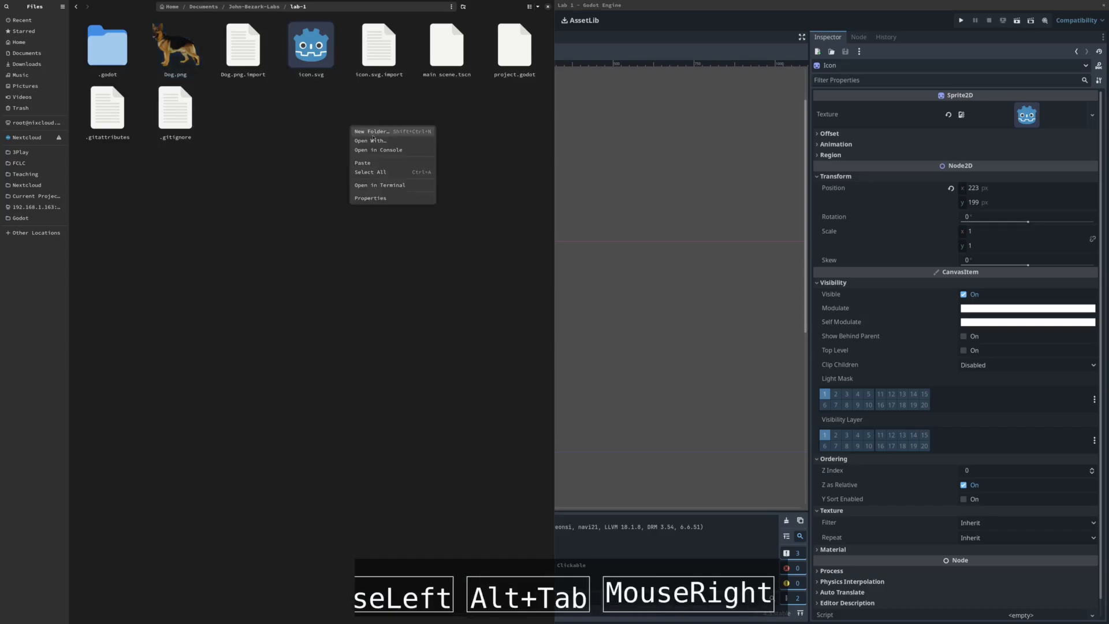
click(358, 132)
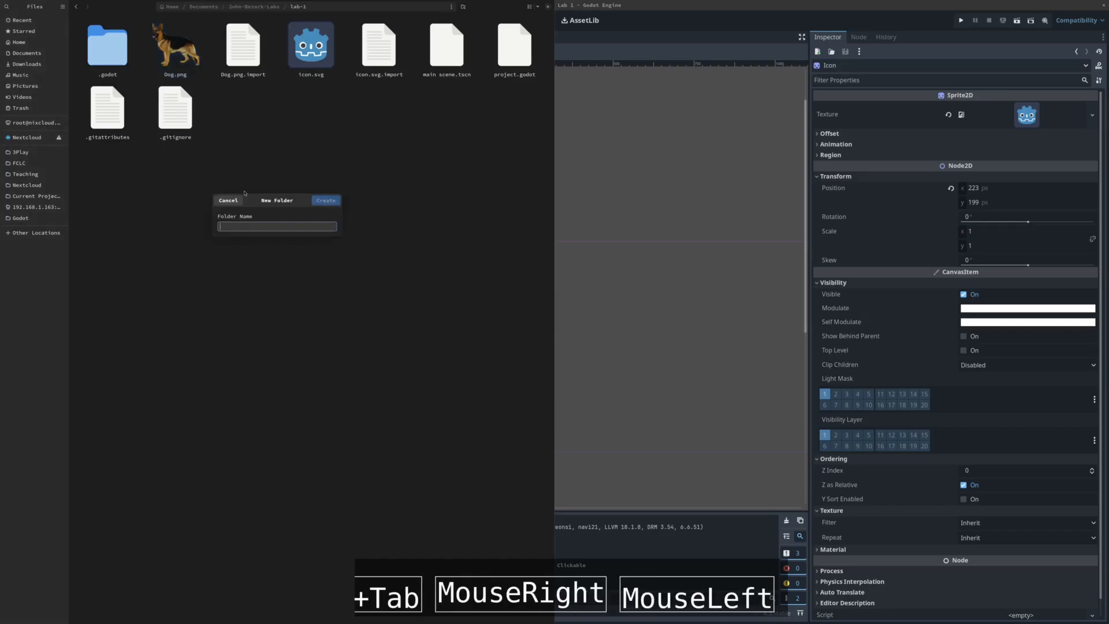
text(Assets)
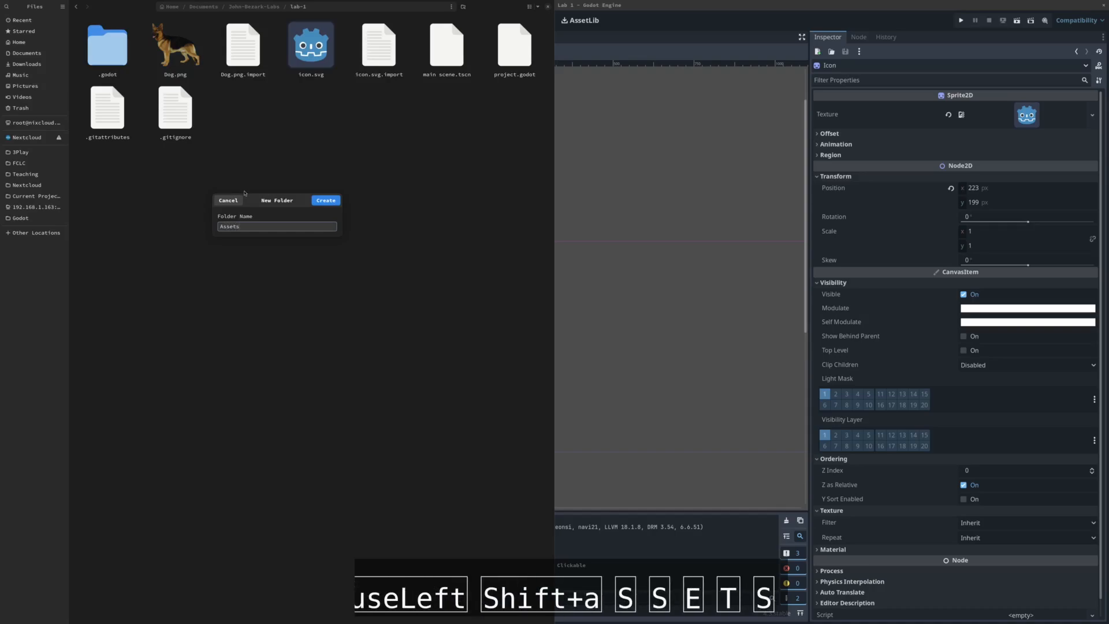
key(Return)
click(578, 168)
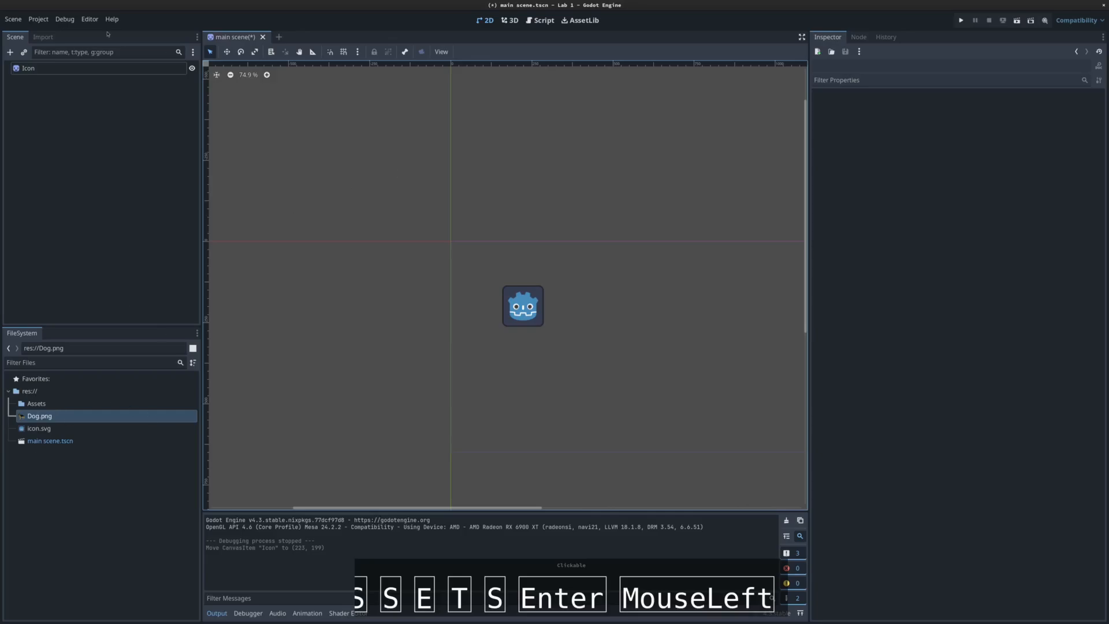
key(alt+Tab)
click(612, 191)
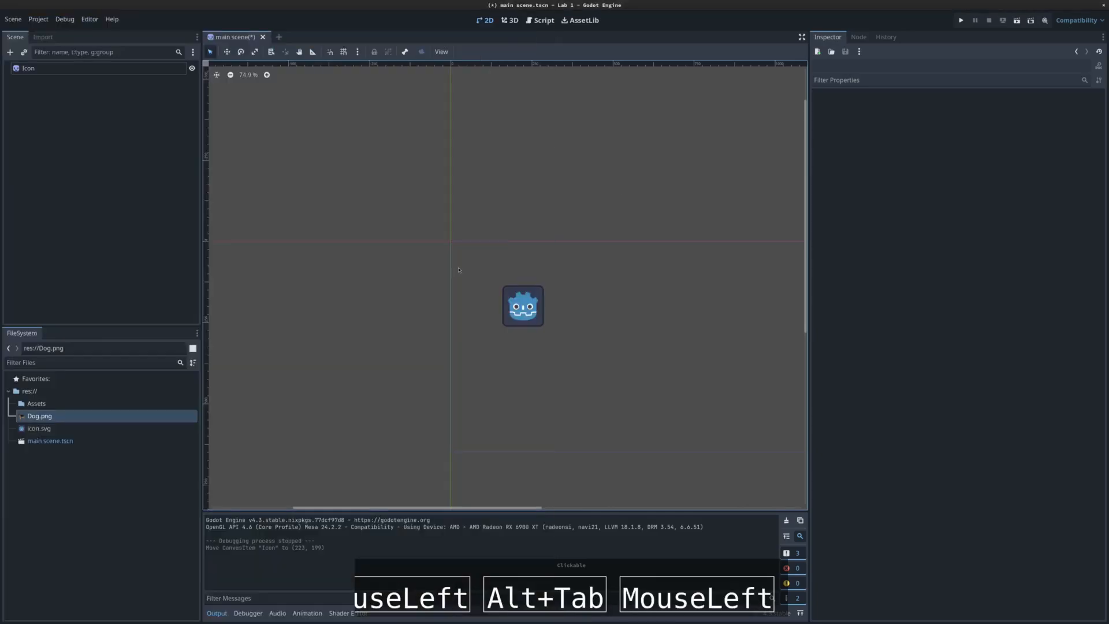
Move icon.svg and Dog.png into the Assets folder in Godot, and check the result there and in the file manager.
click(36, 430)
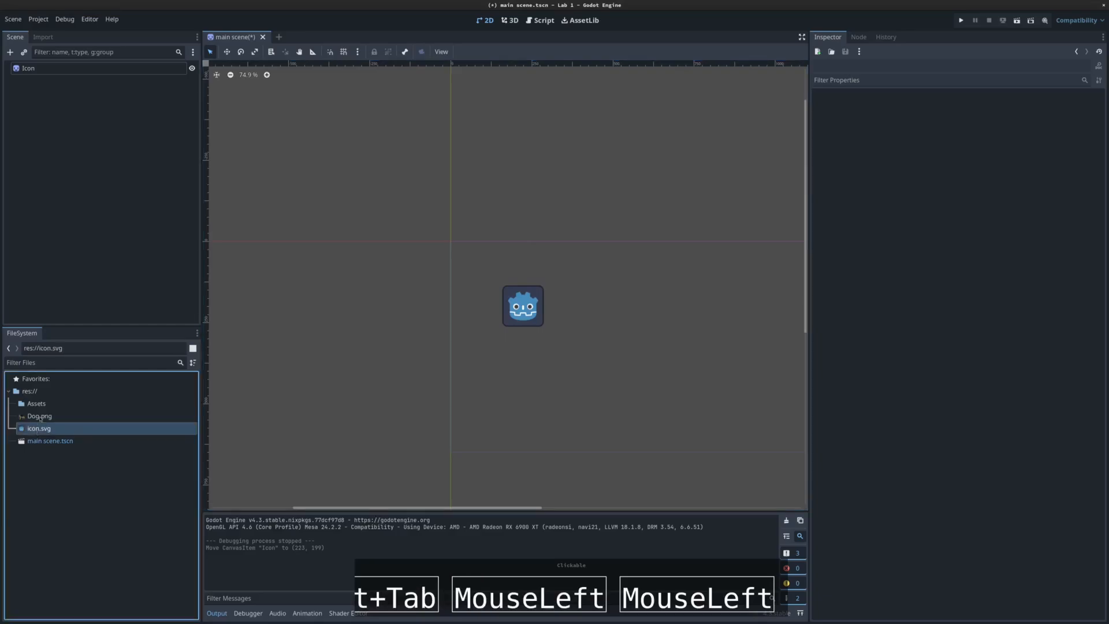
shift+click(39, 417)
drag(40, 417, 43, 404)
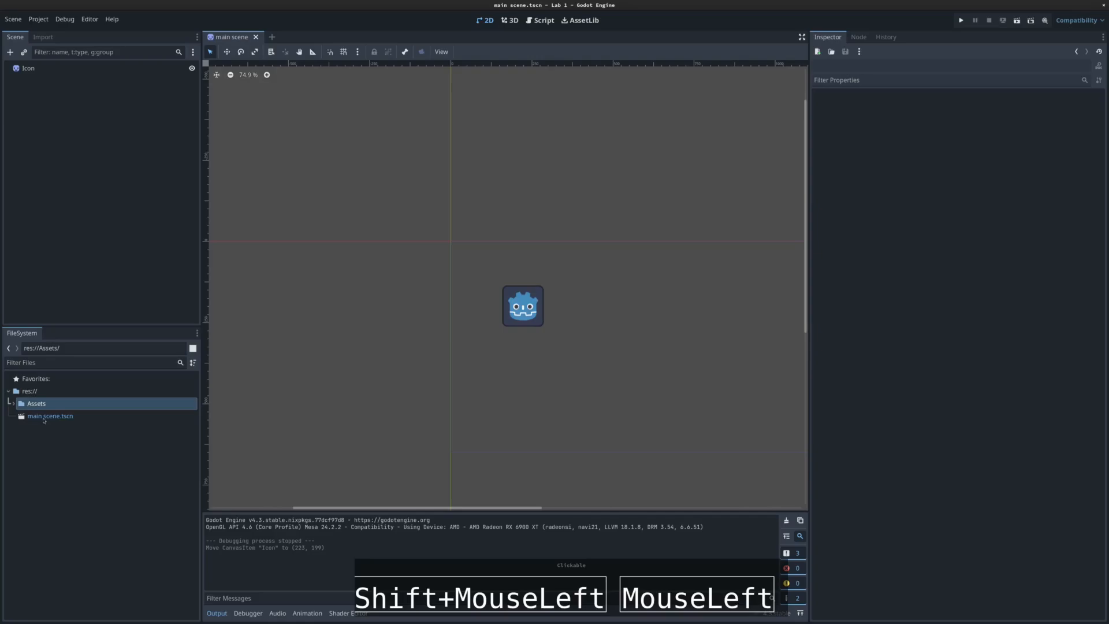
click(14, 404)
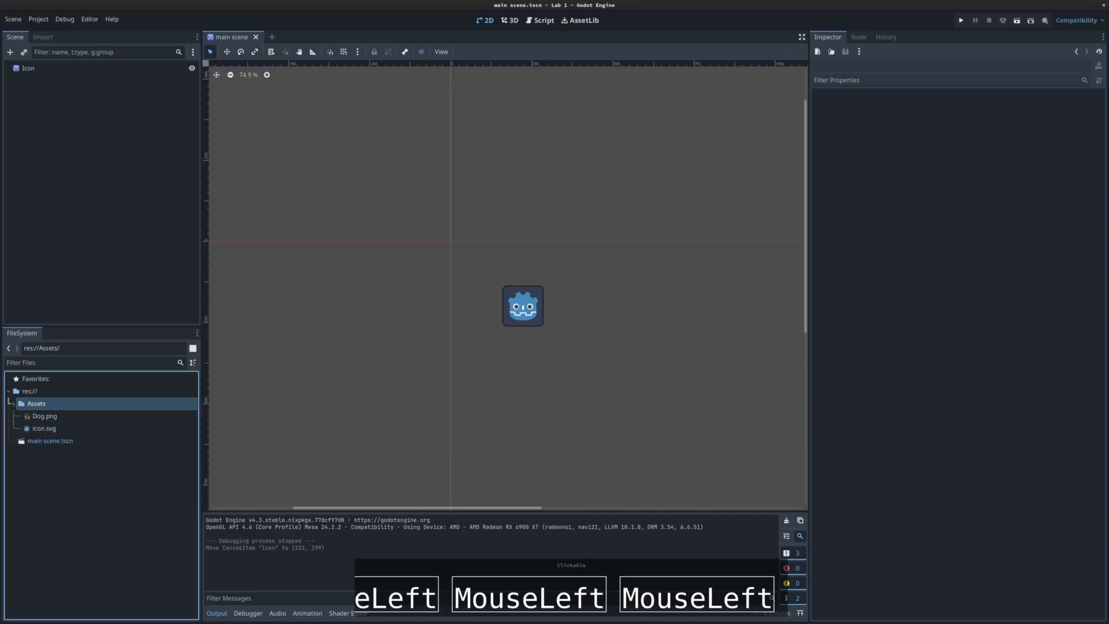
click(14, 403)
key(alt+Tab)
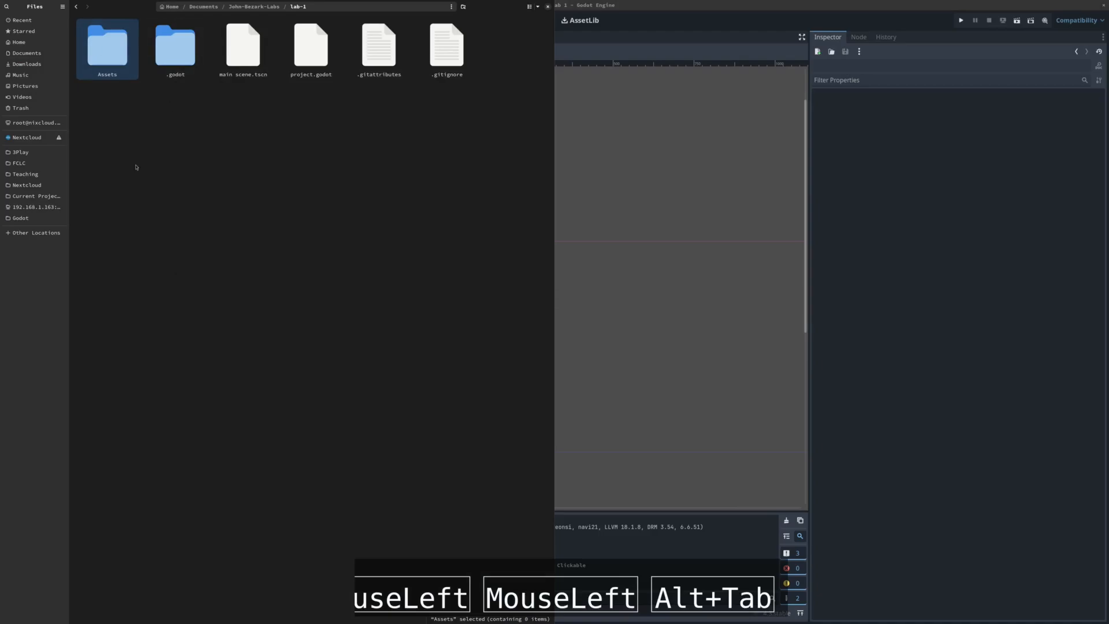
Check the Assets folder's contents in the file manager, close it, and return to Godot to expand Assets and select the Icon node.
double_click(94, 62)
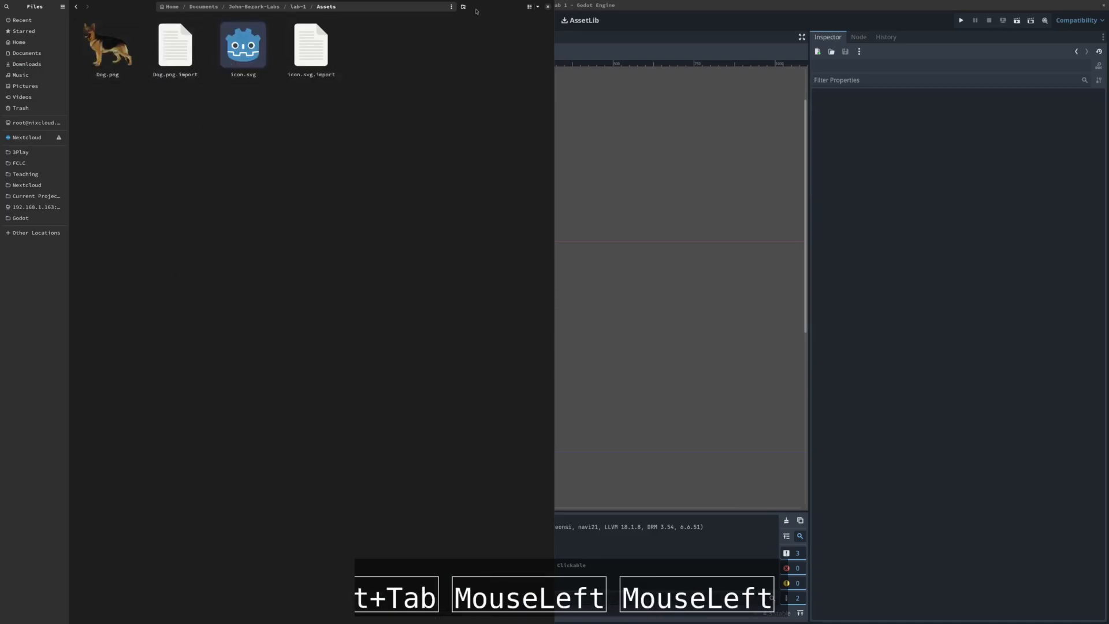
click(547, 7)
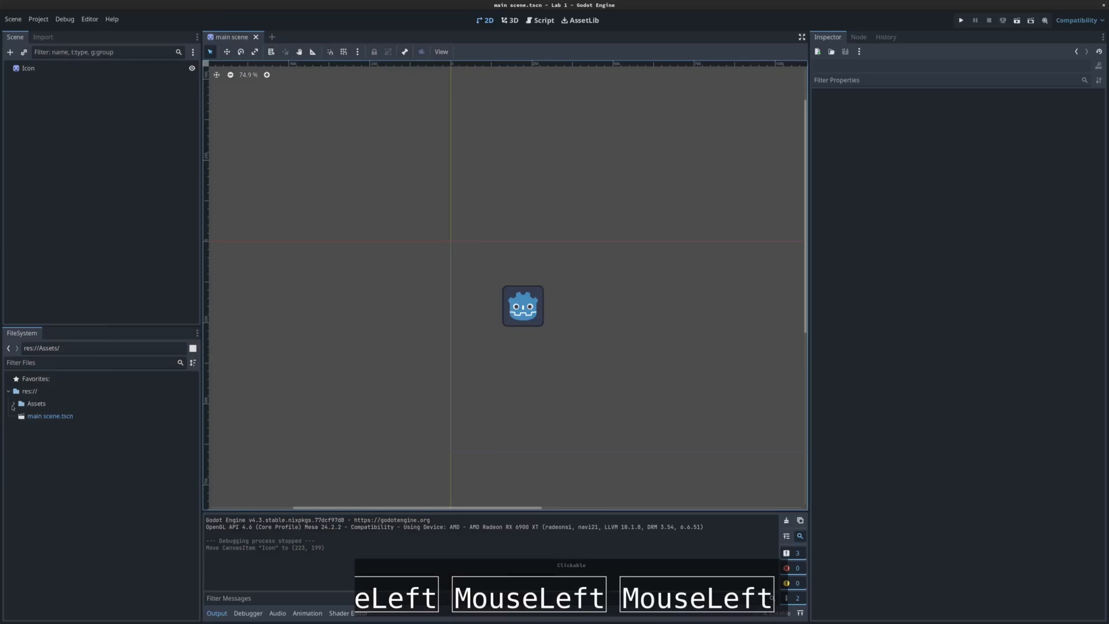
click(13, 403)
click(42, 69)
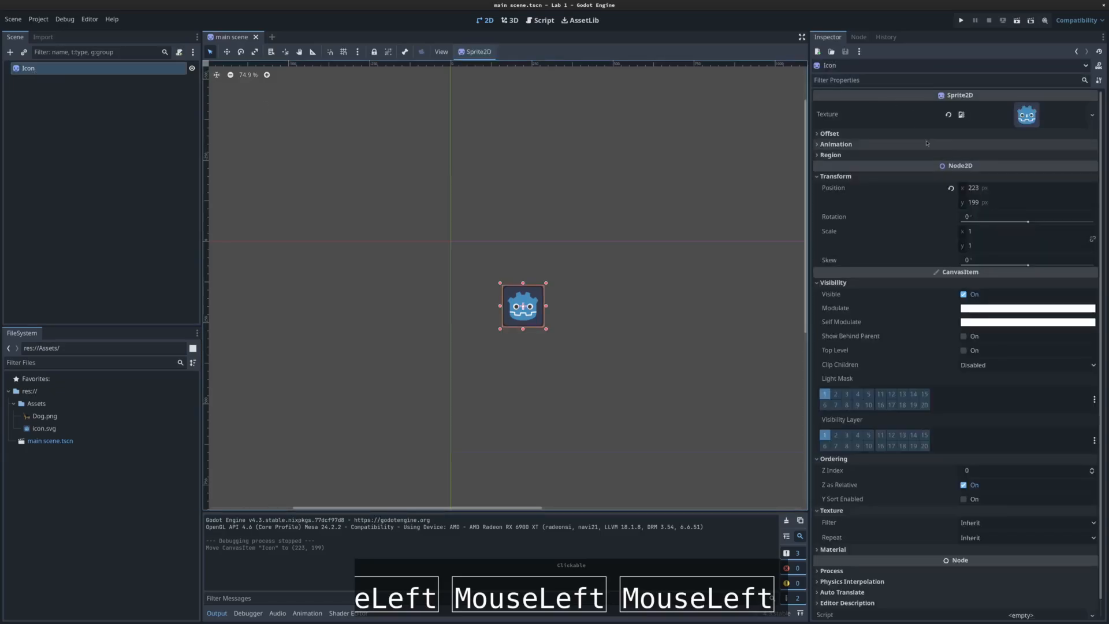
Rotate the Icon sprite to -11°, then clear its texture and reassign icon.svg from the Assets folder.
drag(1029, 221, 1025, 187)
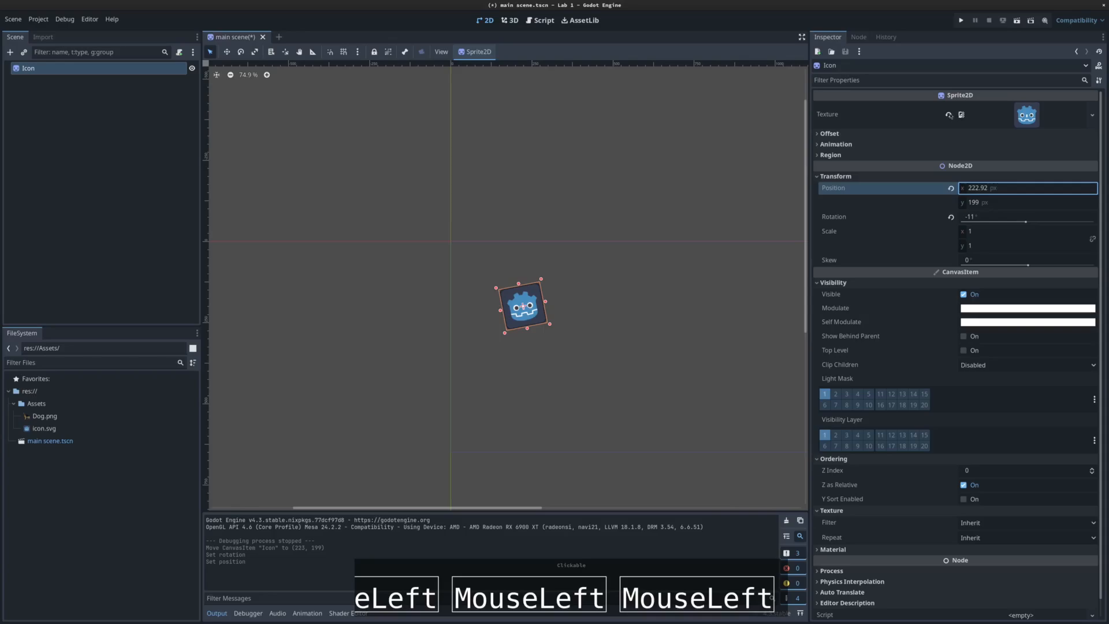
click(949, 115)
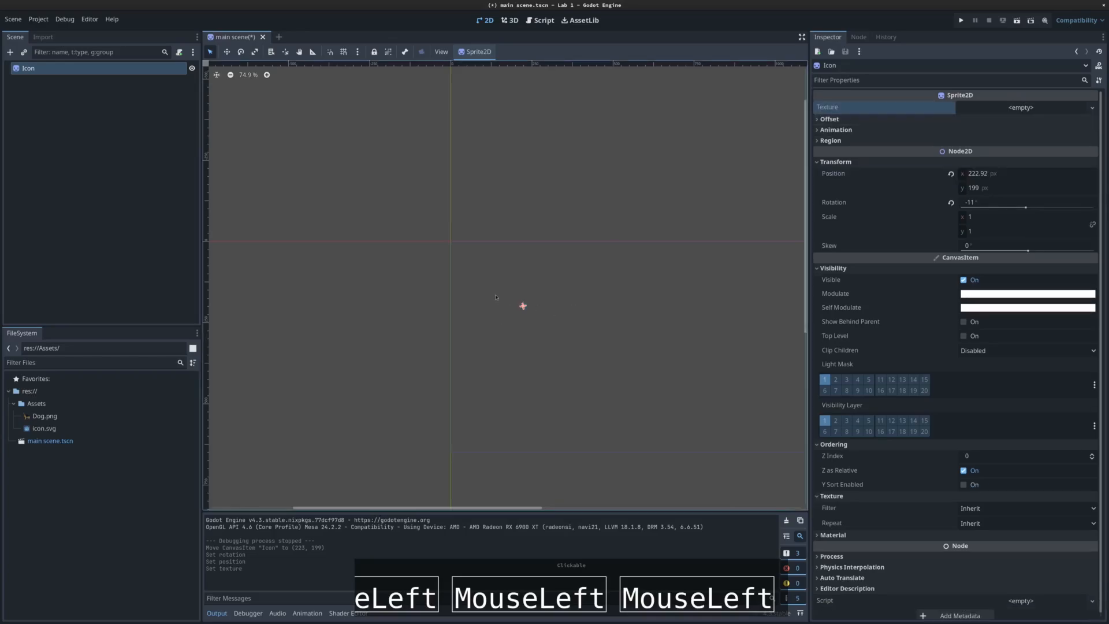
drag(33, 428, 1021, 105)
drag(1018, 114, 1015, 112)
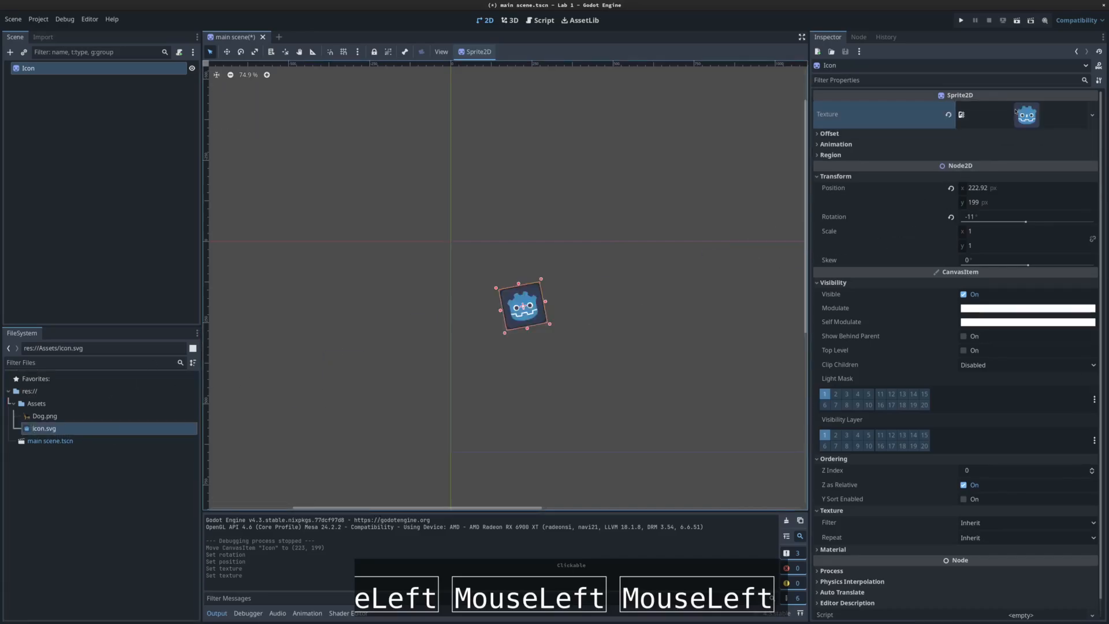
Replace the Icon sprite's texture with Dog.png from the Assets folder and reset its rotation to 0°.
drag(44, 416, 1025, 114)
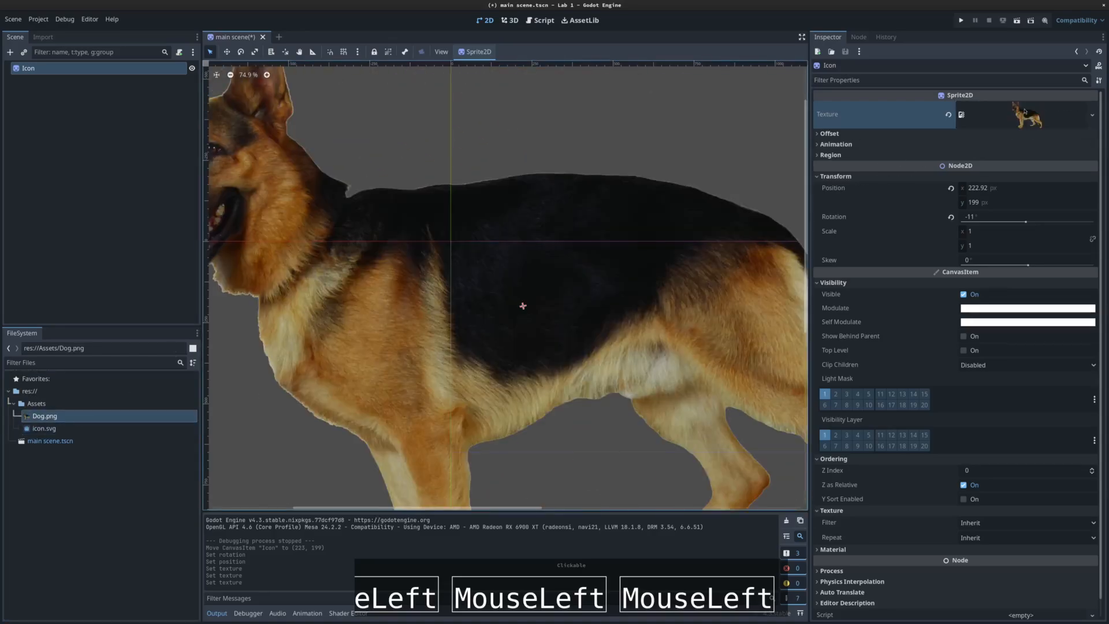
scroll(597, 242, down, 5)
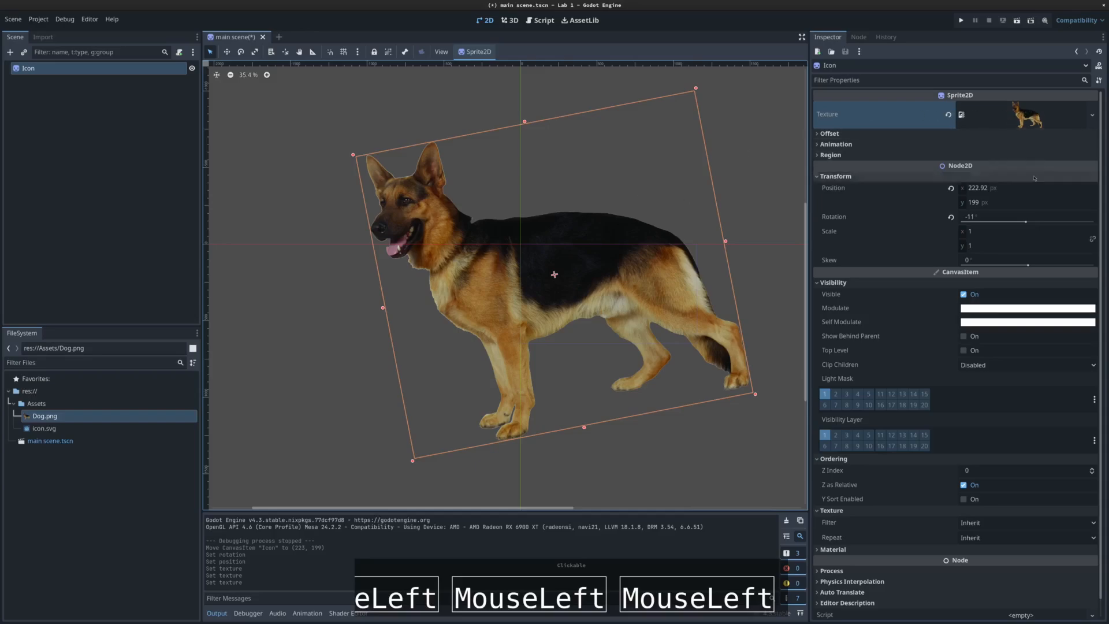
drag(1026, 222, 1029, 222)
key(Caps_Lock)
key(Caps_Lock)
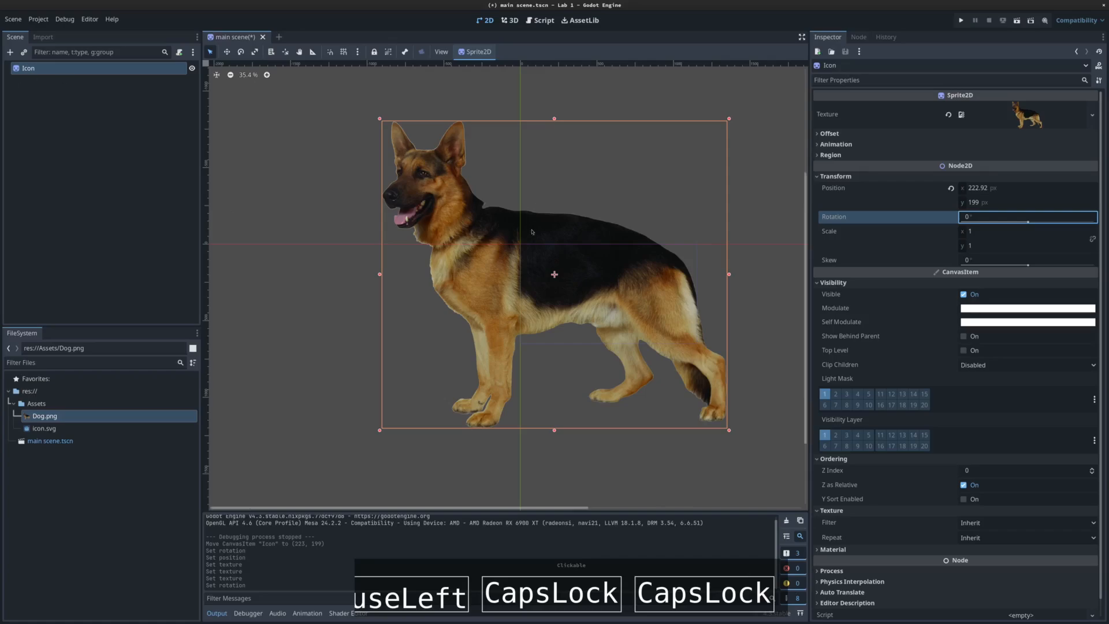
Shrink the dog sprite proportionally to a scale of about 0.186 and place it at about x 251, y 454 px.
drag(554, 274, 547, 309)
key(Caps_Lock)
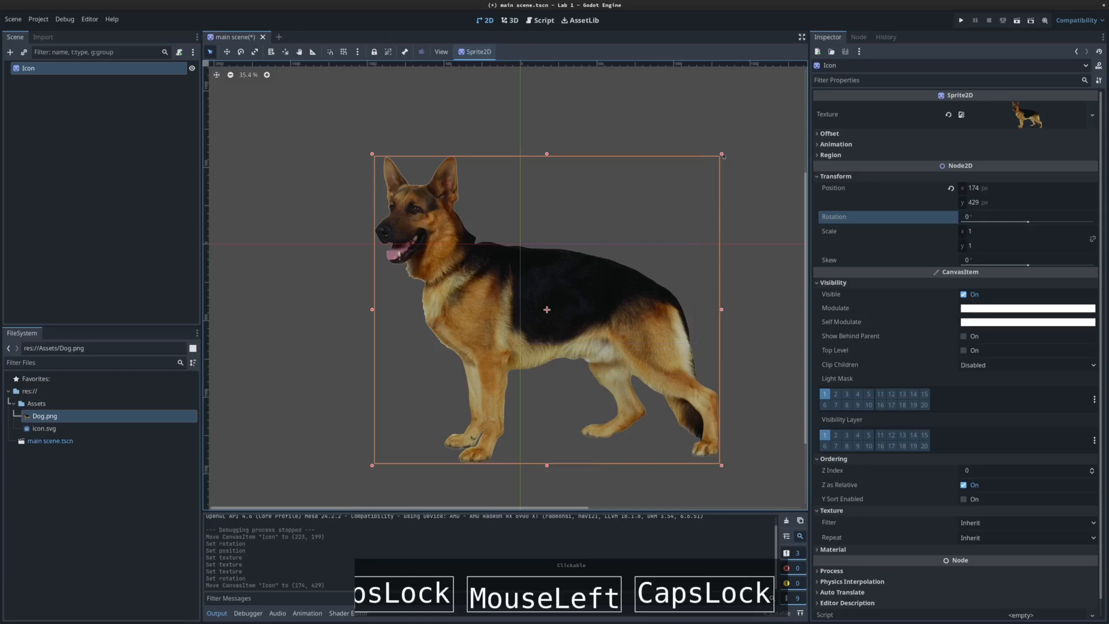
shift+drag(721, 155, 487, 363)
drag(450, 409, 581, 325)
shift+drag(619, 279, 558, 314)
click(538, 352)
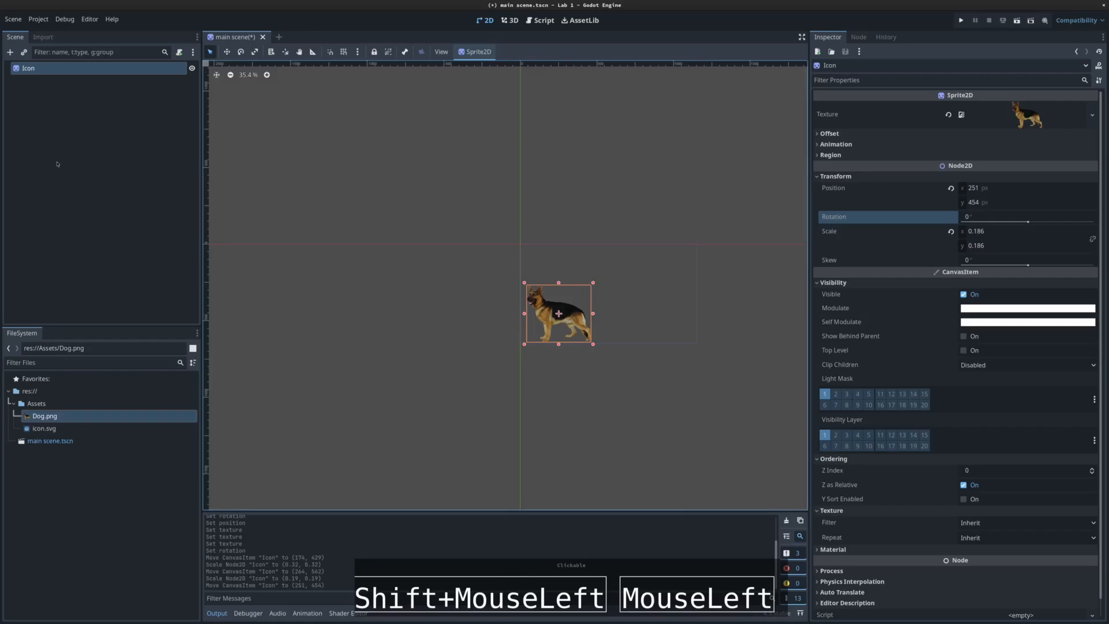
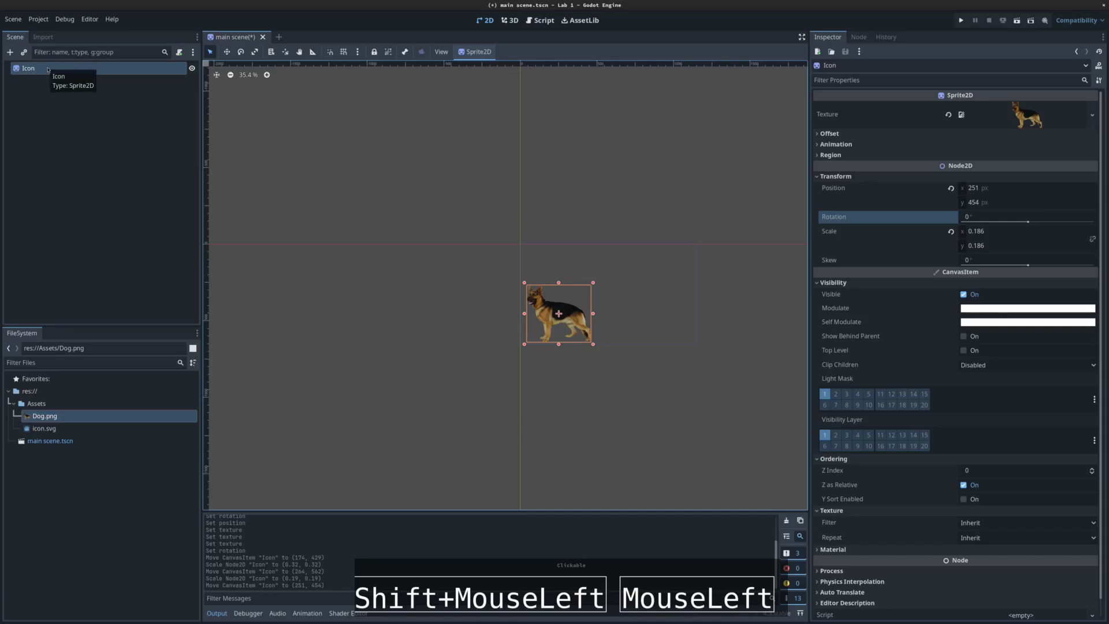
Start adding a child node to Icon and examine the available node types, including those under Node2D.
click(11, 53)
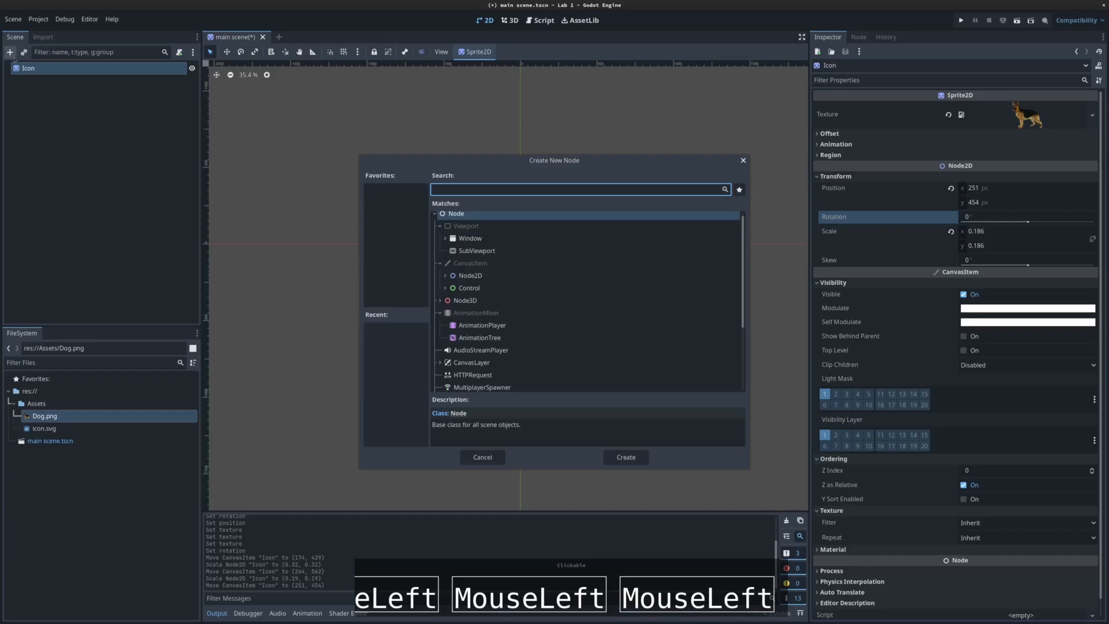
scroll(606, 305, down, 3)
scroll(608, 305, up, 4)
scroll(463, 272, down, 4)
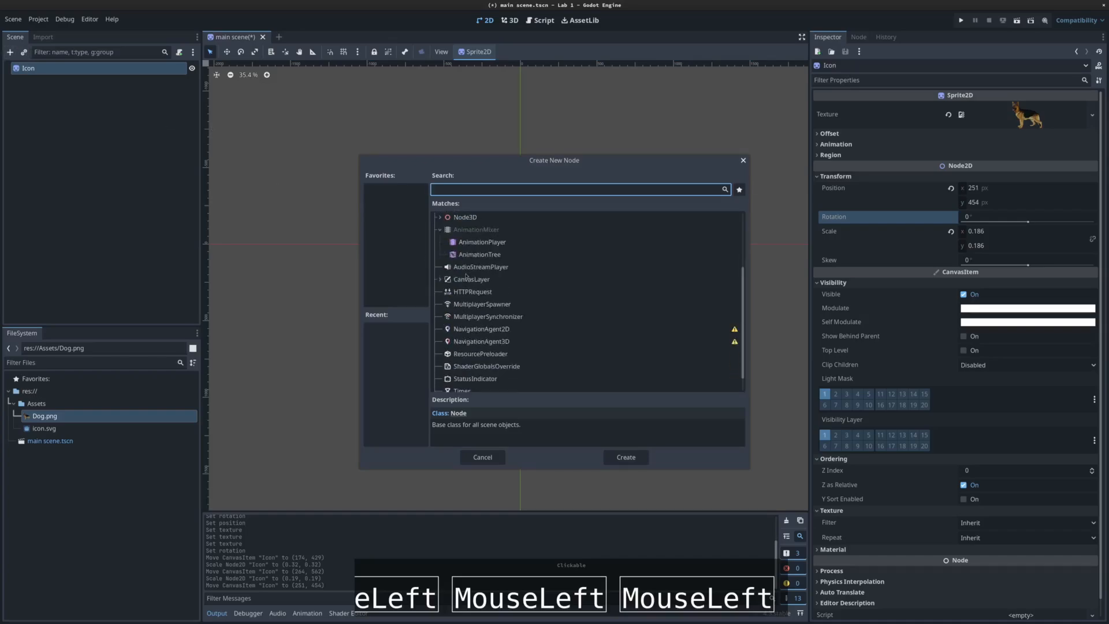
scroll(457, 263, up, 4)
scroll(451, 255, down, 4)
scroll(447, 272, up, 4)
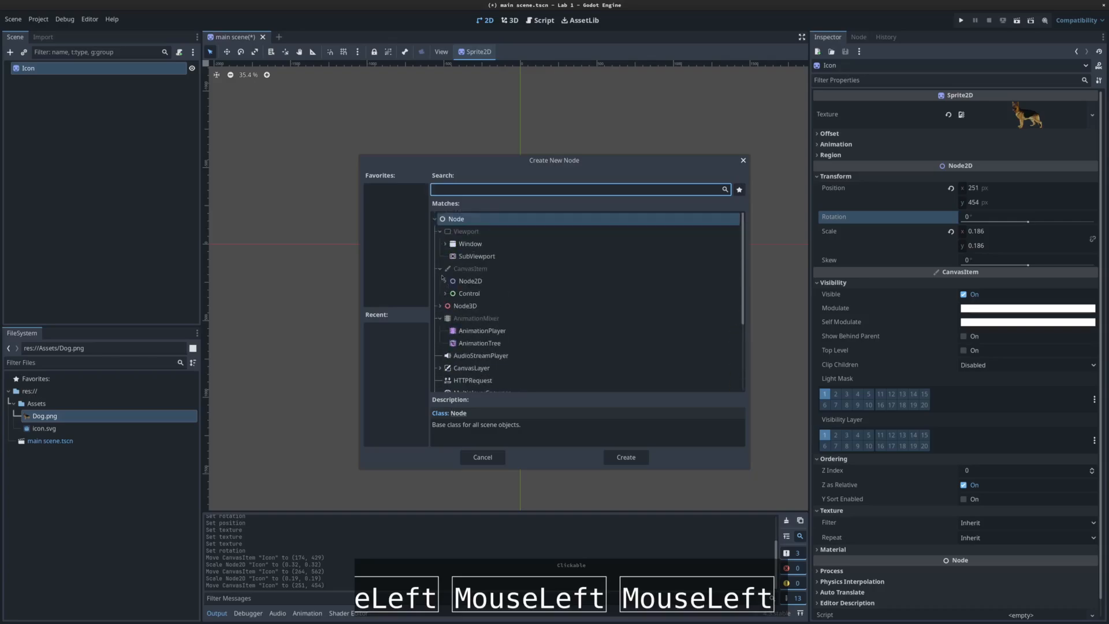
click(446, 282)
scroll(456, 295, down, 3)
click(451, 345)
scroll(459, 354, down, 6)
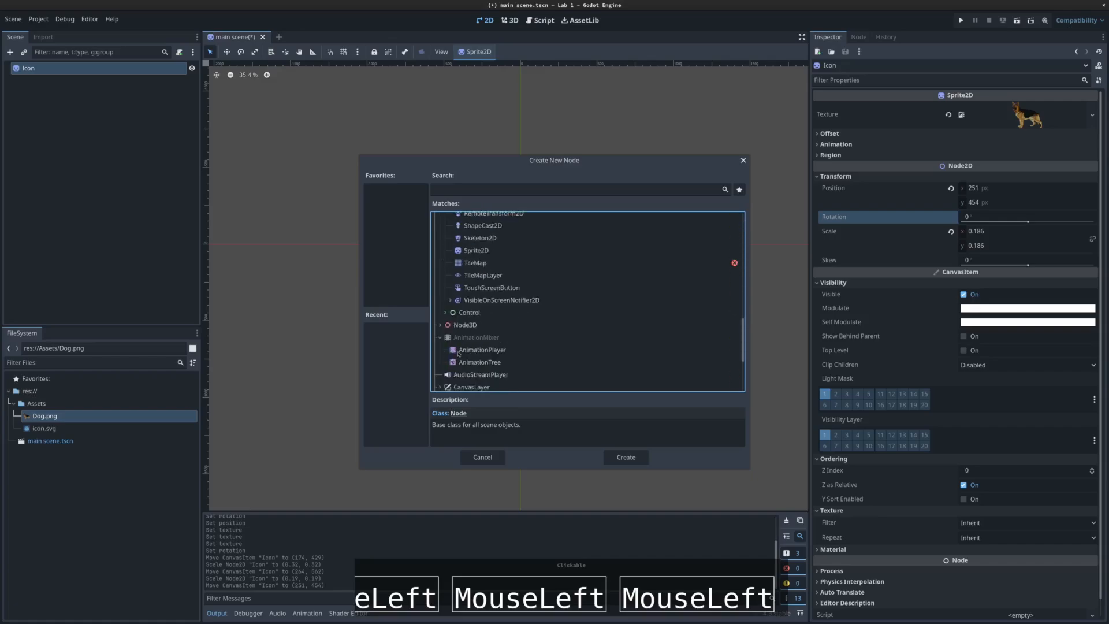
click(440, 302)
scroll(452, 317, up, 10)
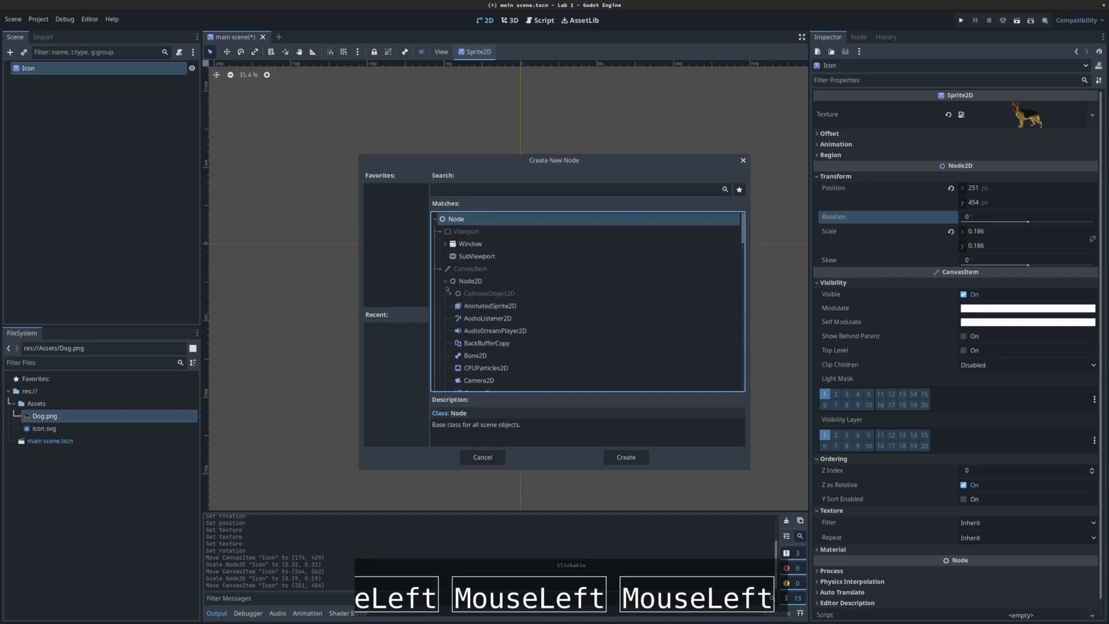
click(445, 282)
click(440, 307)
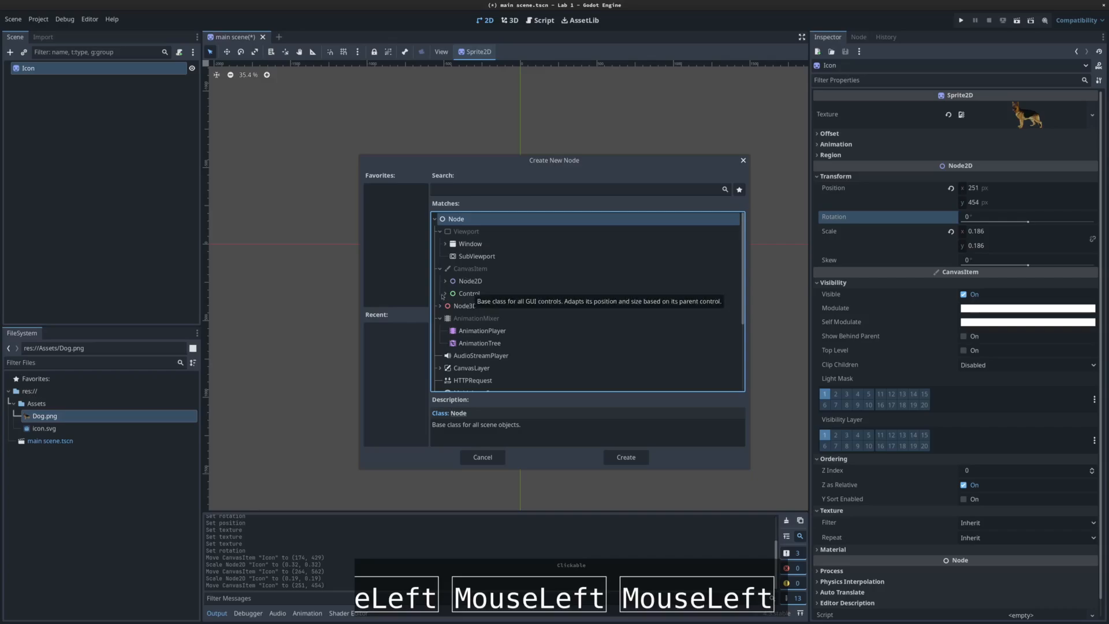
Browse the node types under Node2D to find Sprite2D and view its description.
click(443, 188)
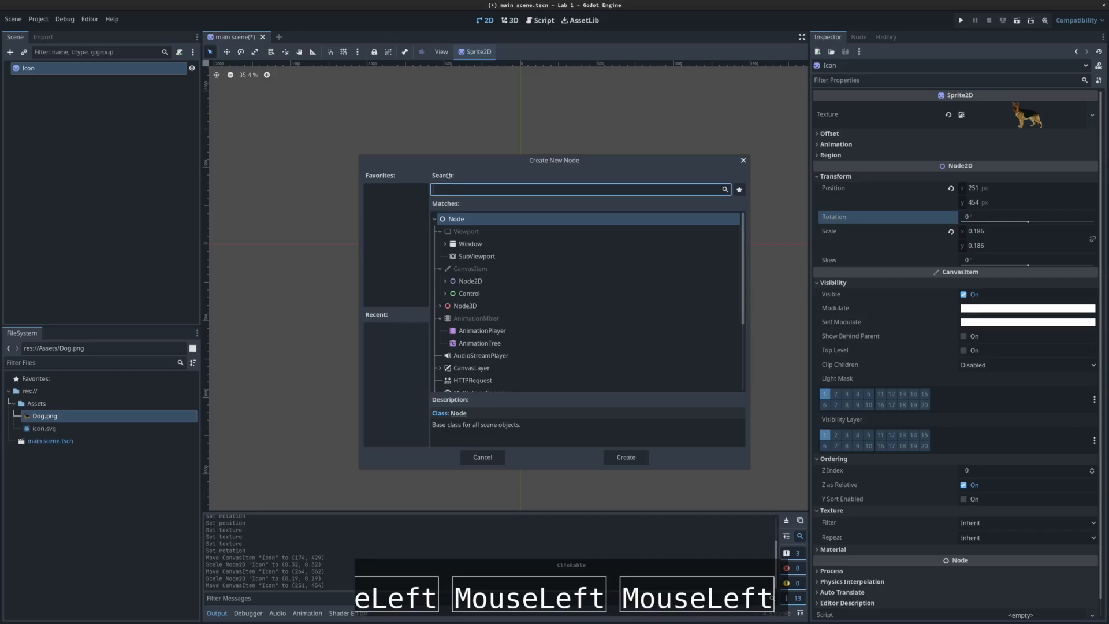
click(446, 281)
scroll(458, 319, down, 2)
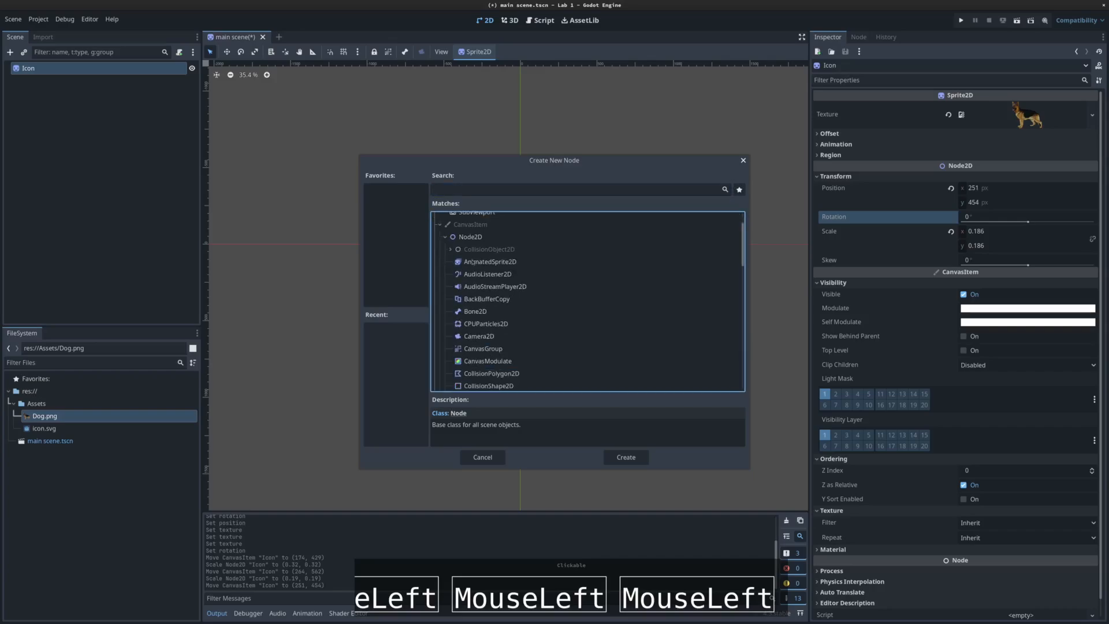
scroll(465, 341, down, 4)
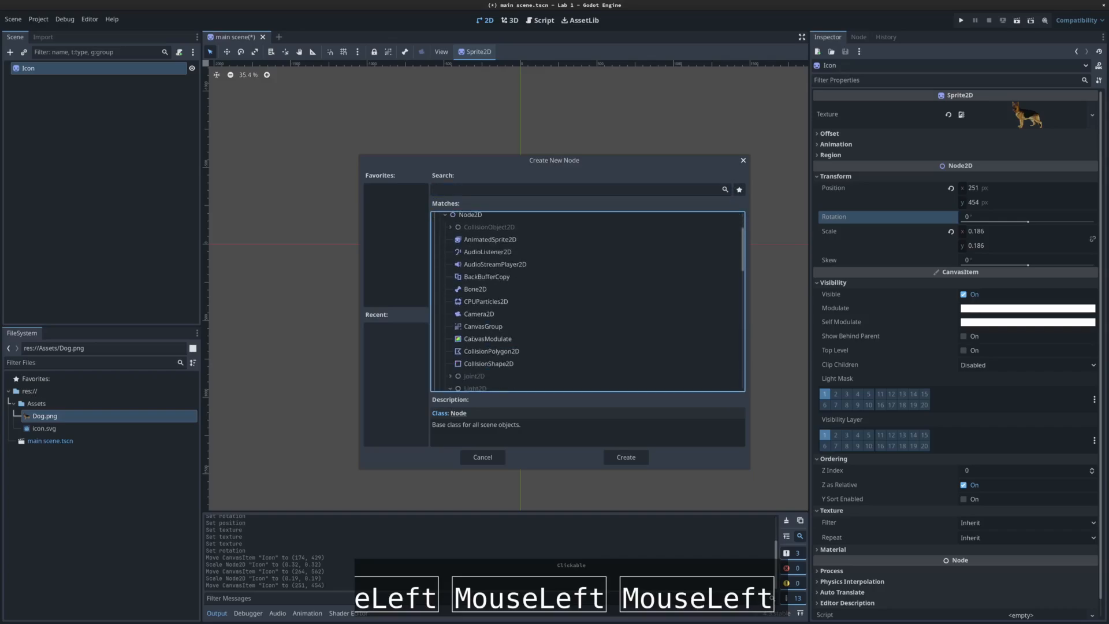
scroll(465, 351, down, 1)
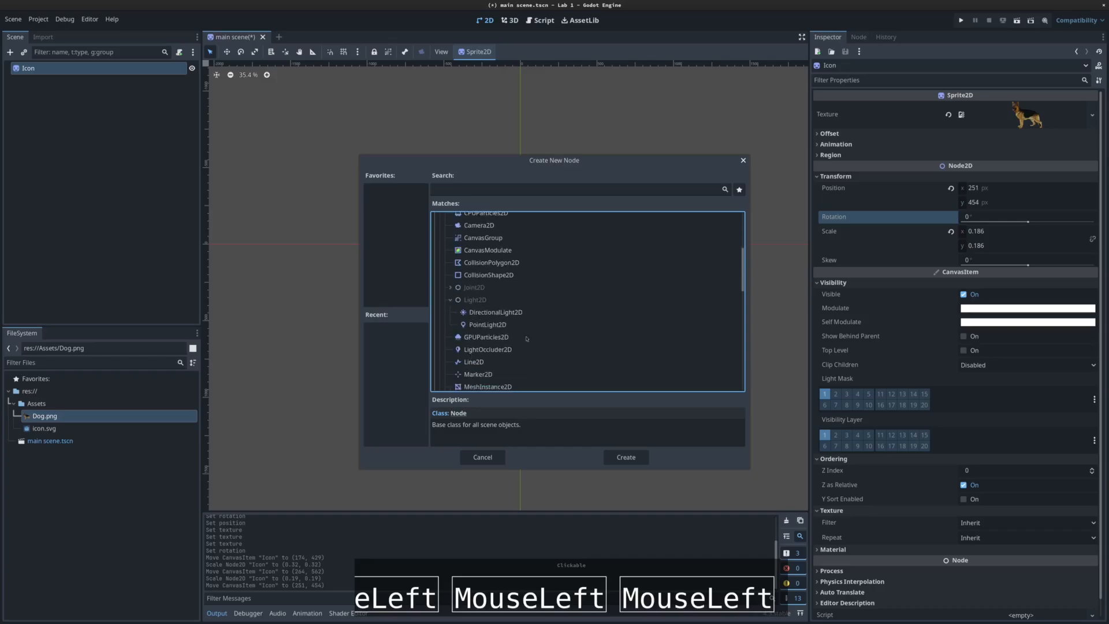
scroll(477, 361, down, 6)
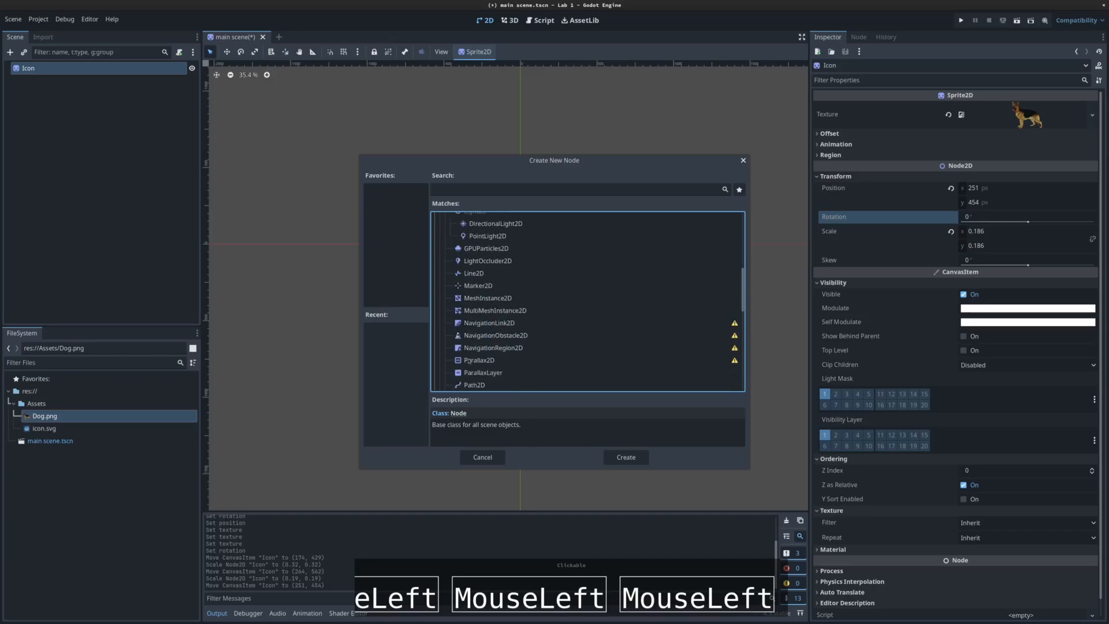
scroll(478, 359, down, 4)
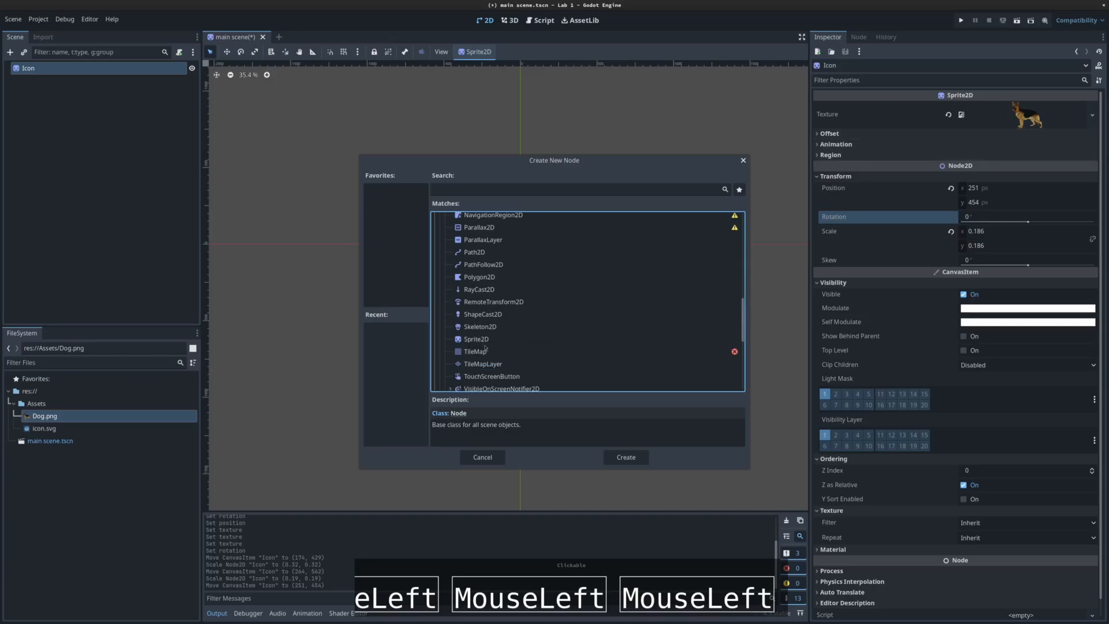
click(475, 341)
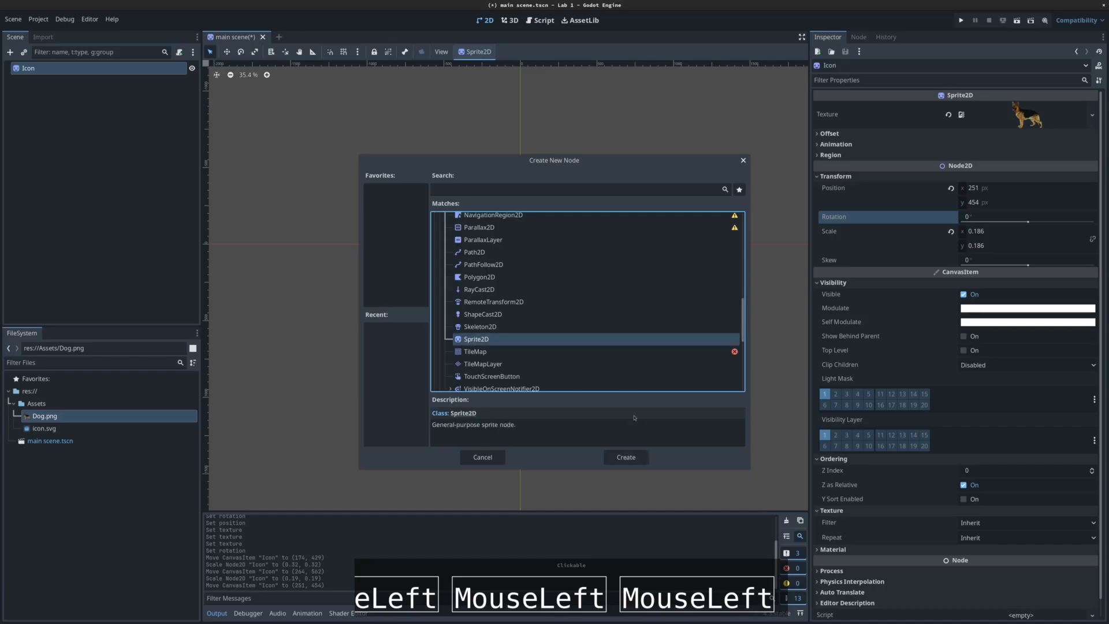
scroll(467, 296, up, 10)
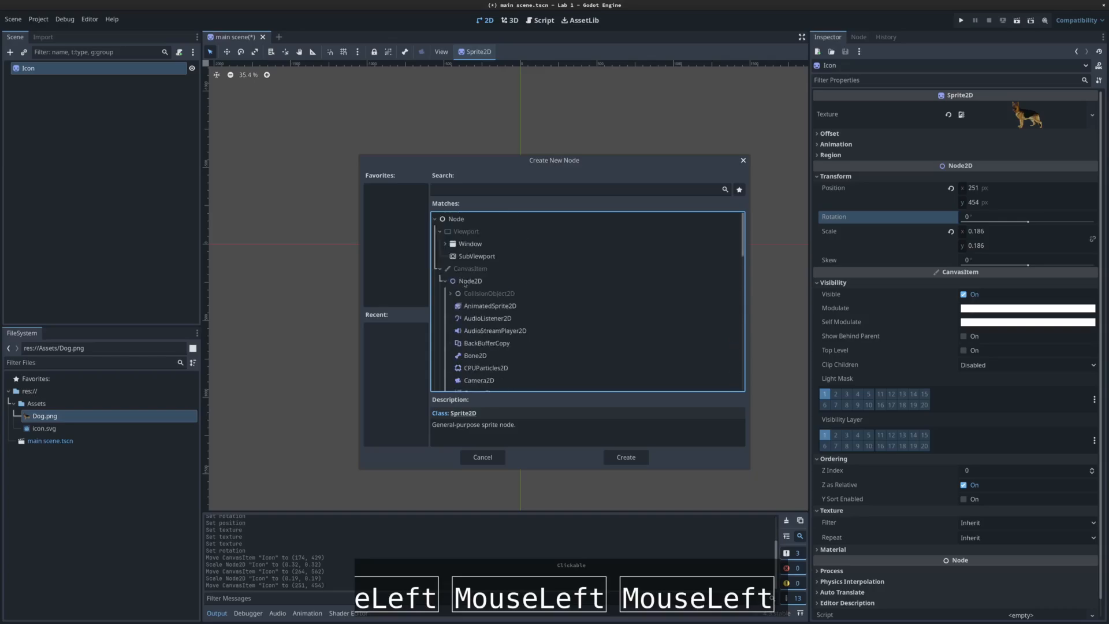
Search the node types for "sp" and add a Sprite2D as a child of the Icon node.
click(444, 282)
click(456, 190)
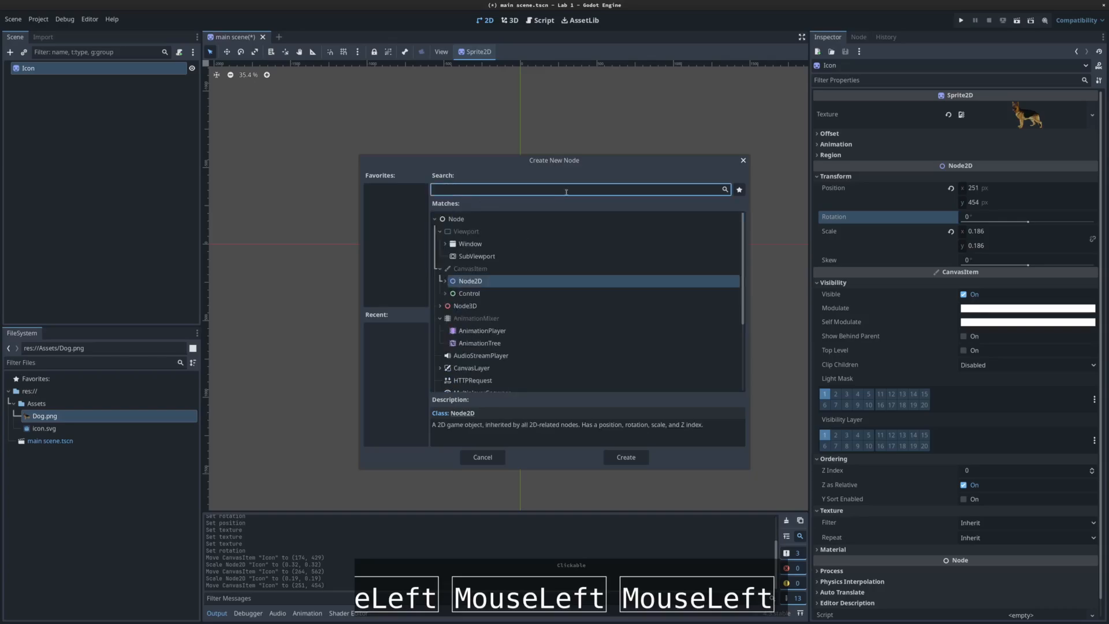
text(spi)
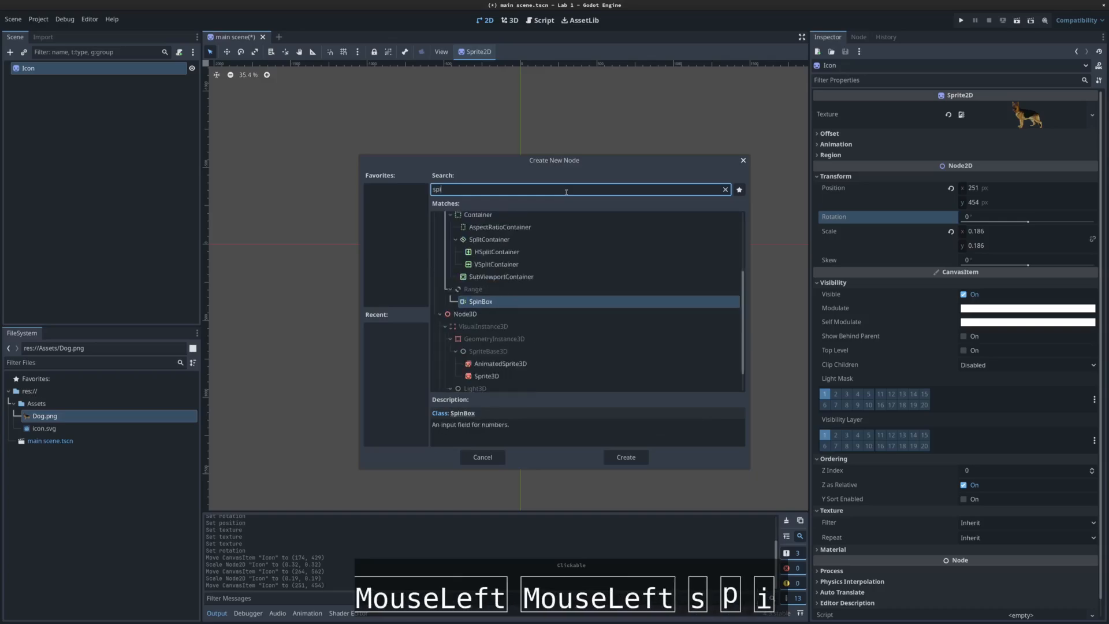
key(BackSpace)
text(r)
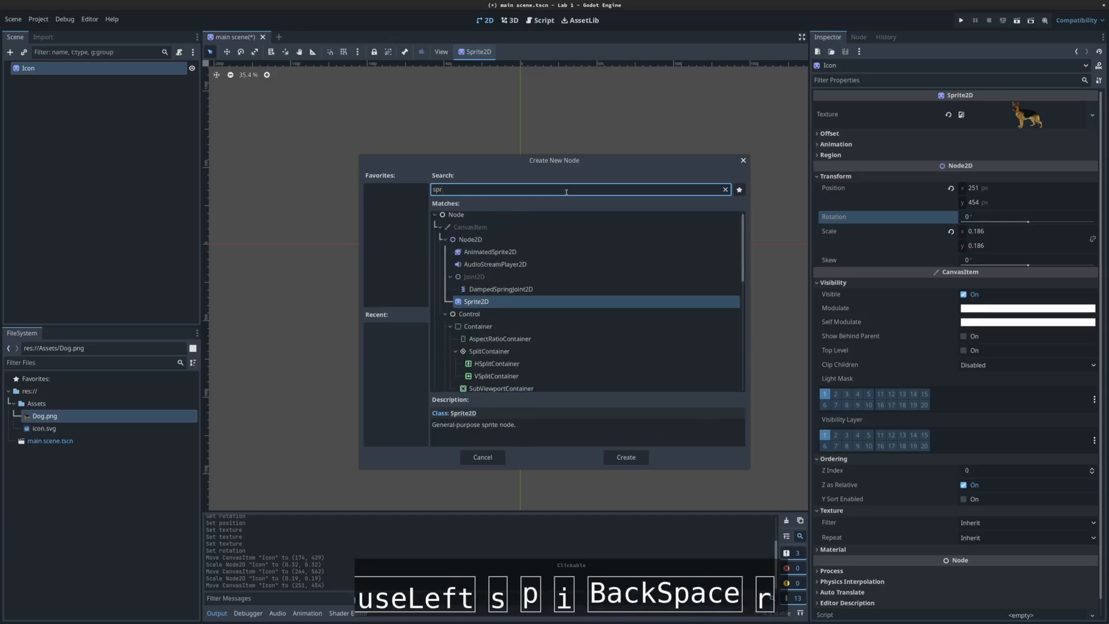
key(BackSpace)
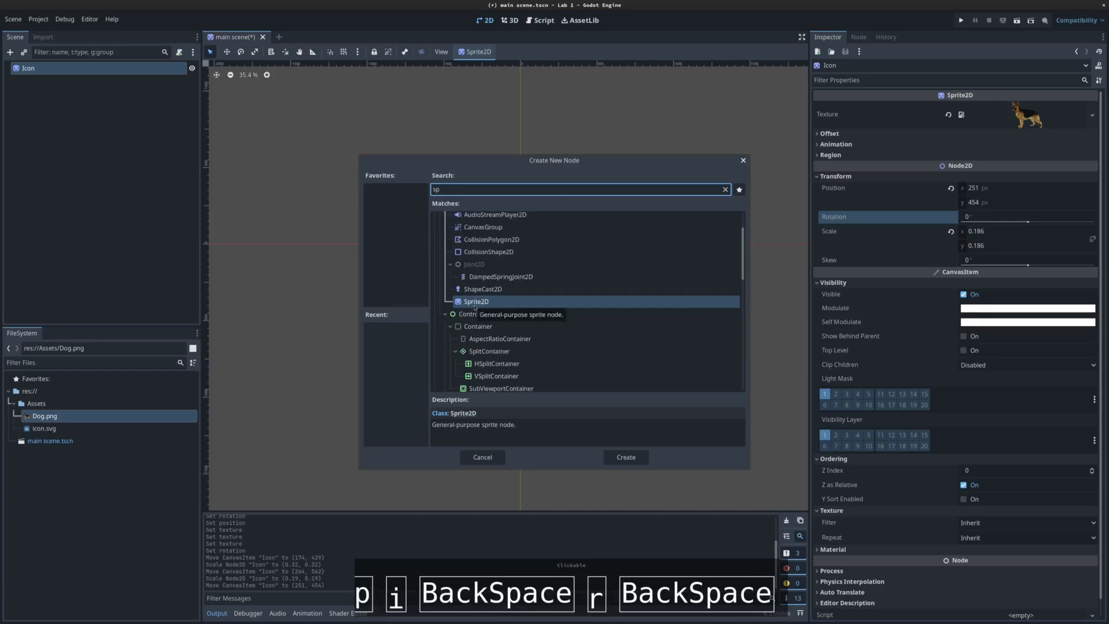
click(626, 457)
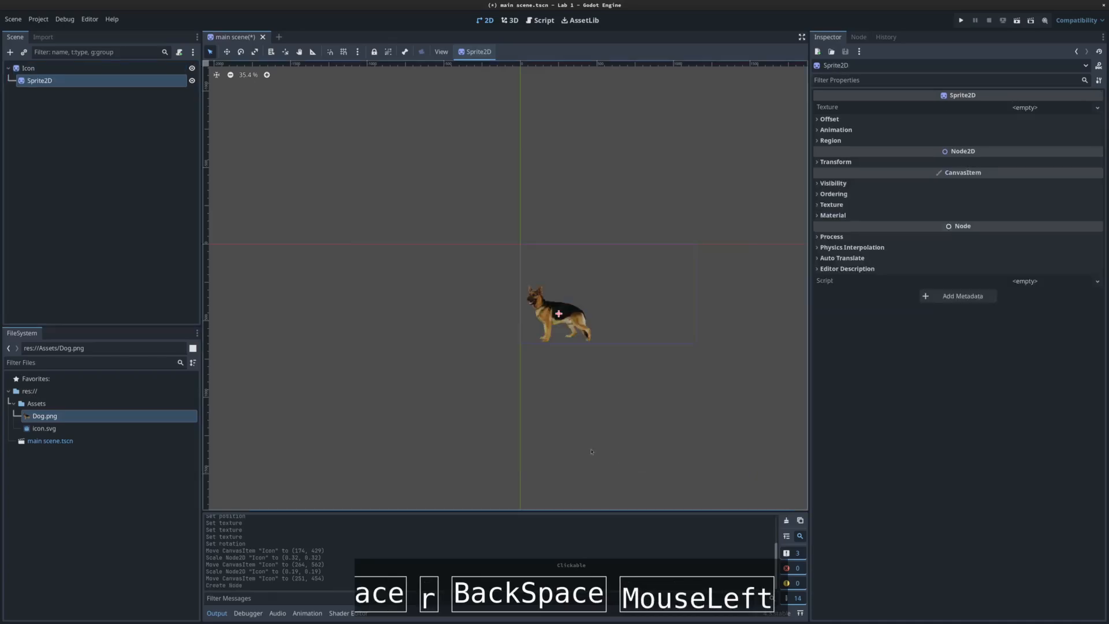
Switch back and forth between the Icon node and its Sprite2D child to compare their properties.
click(46, 81)
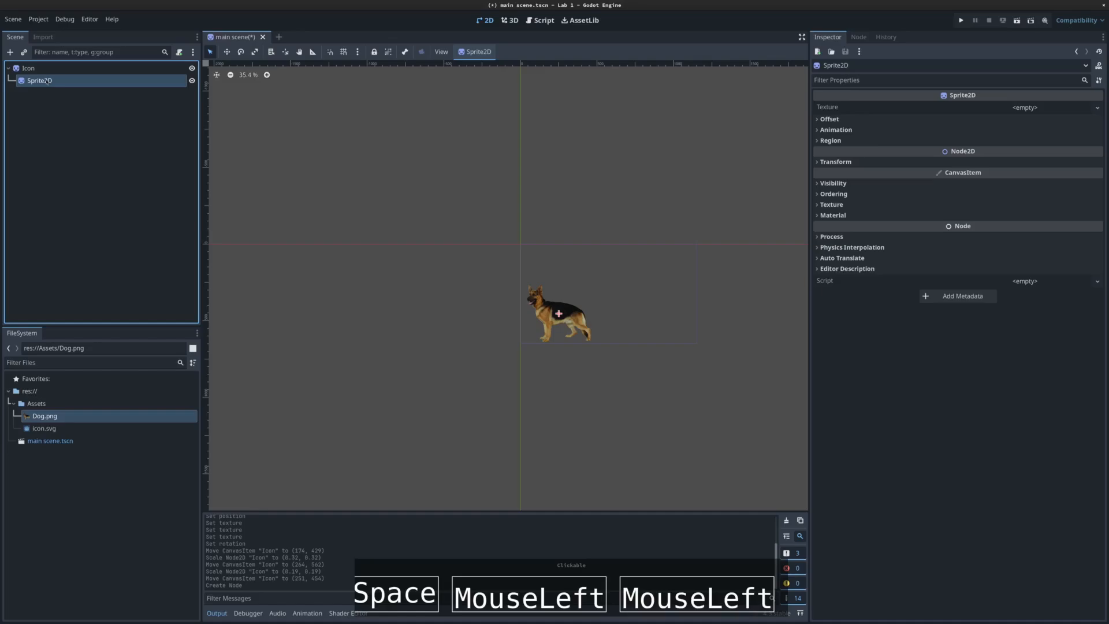
click(54, 70)
click(48, 80)
click(44, 70)
click(43, 80)
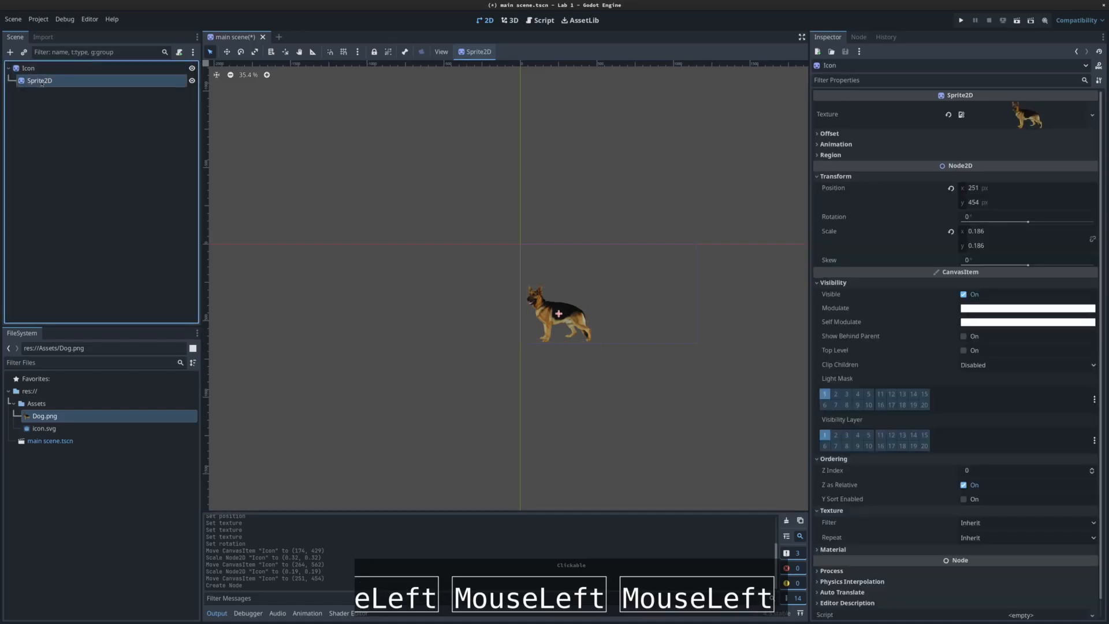
click(41, 70)
click(40, 80)
click(37, 70)
click(36, 80)
click(34, 70)
click(34, 80)
click(33, 70)
click(33, 80)
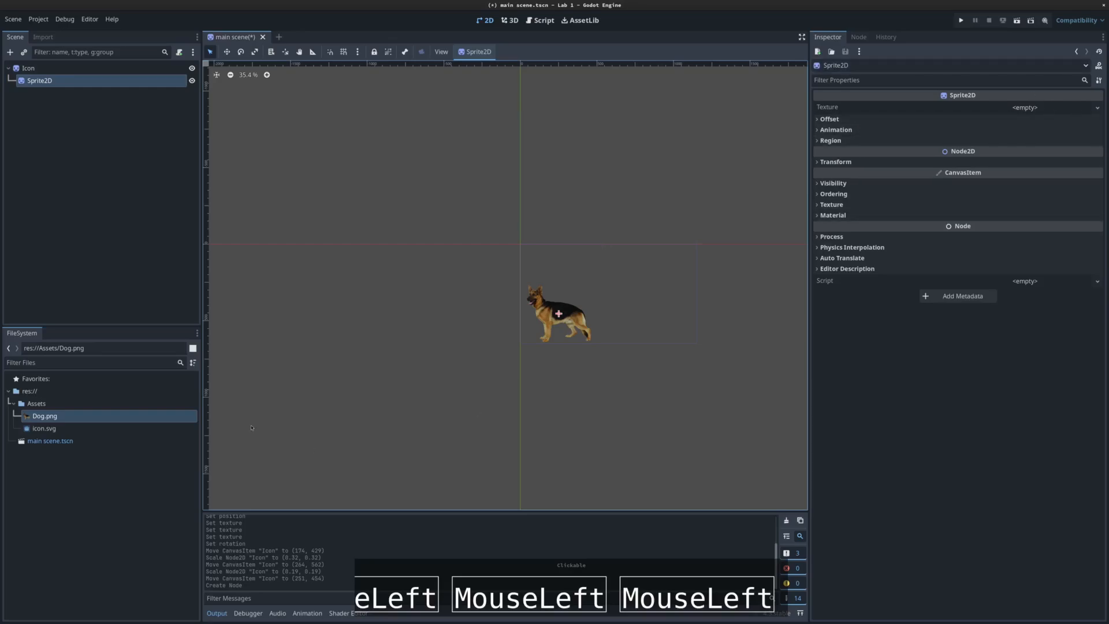
Assign icon.svg from the Assets folder as the Sprite2D's texture and inspect the result on the dog sprite.
click(33, 431)
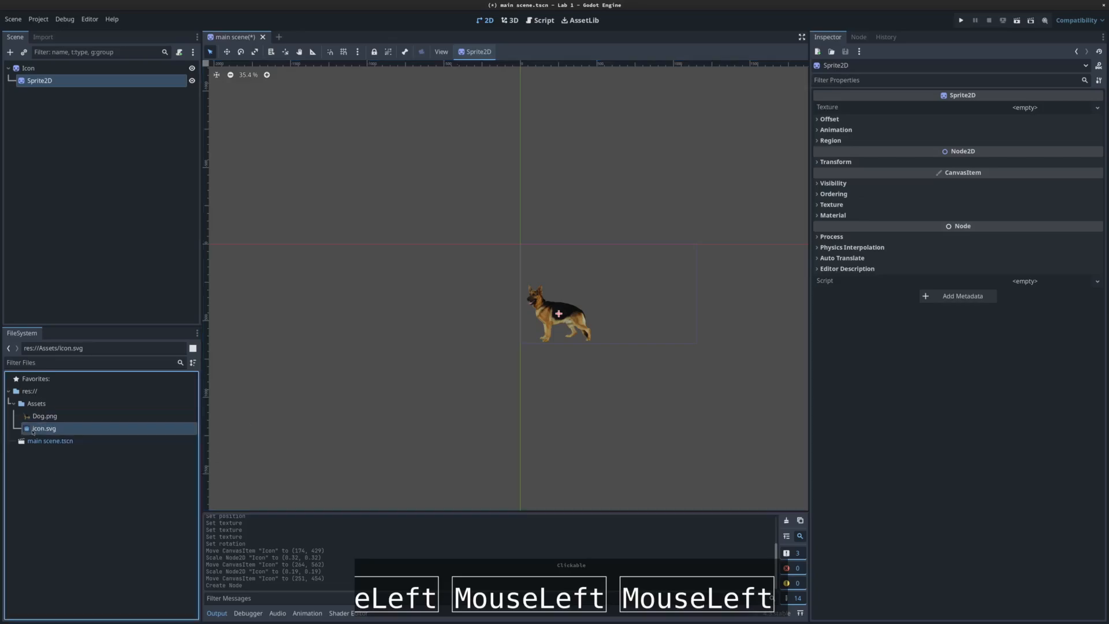
drag(33, 431, 1017, 109)
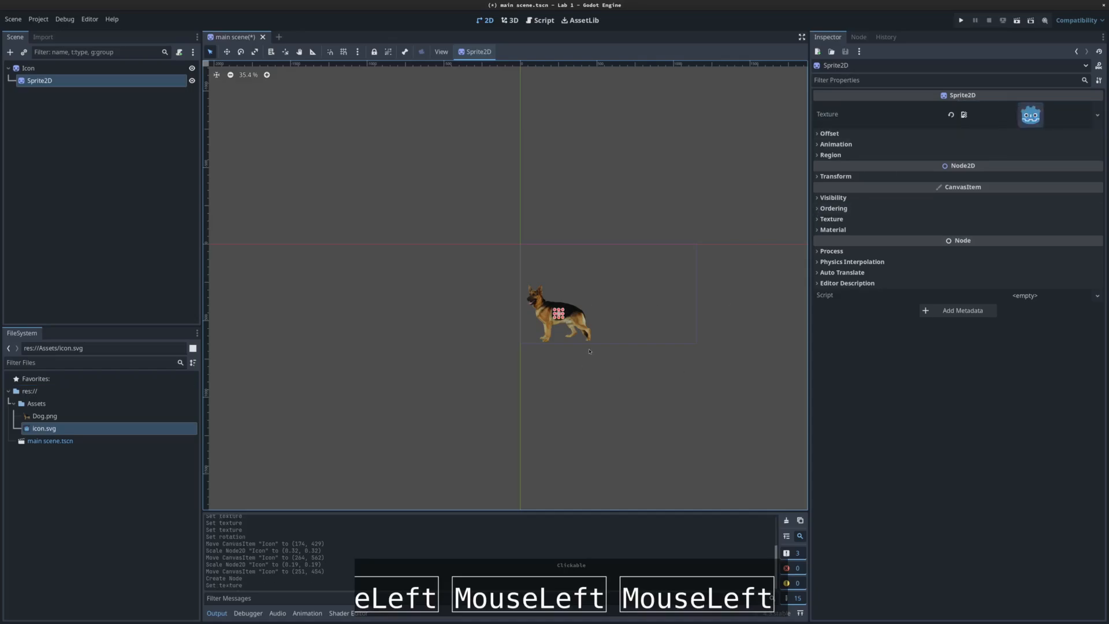
click(565, 347)
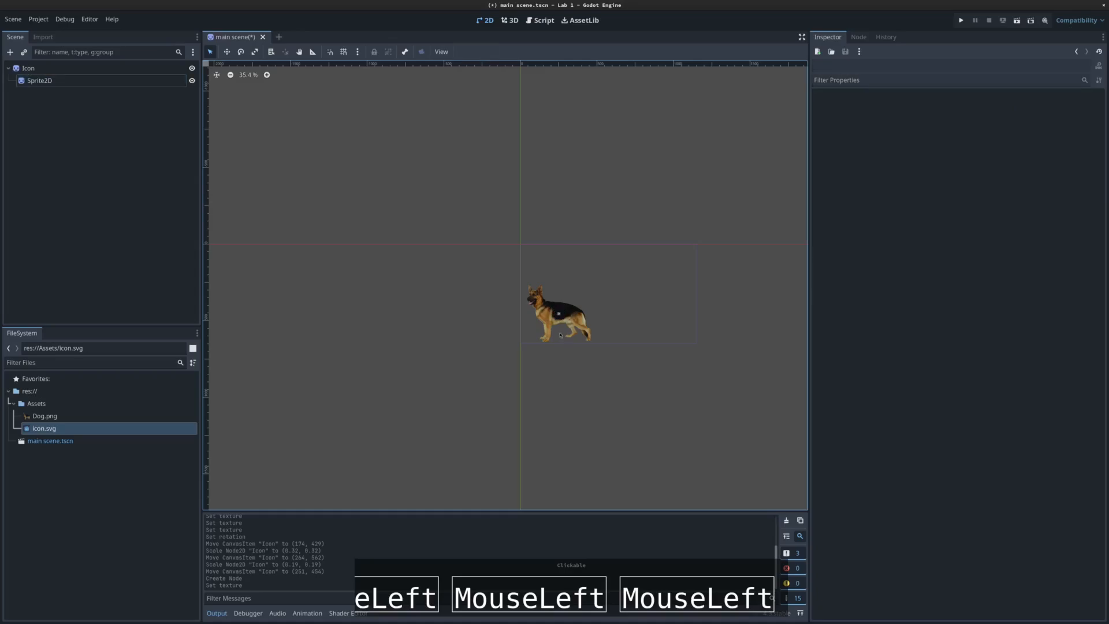
key(Caps_Lock)
scroll(577, 355, up, 3)
scroll(577, 355, up, 10)
click(510, 258)
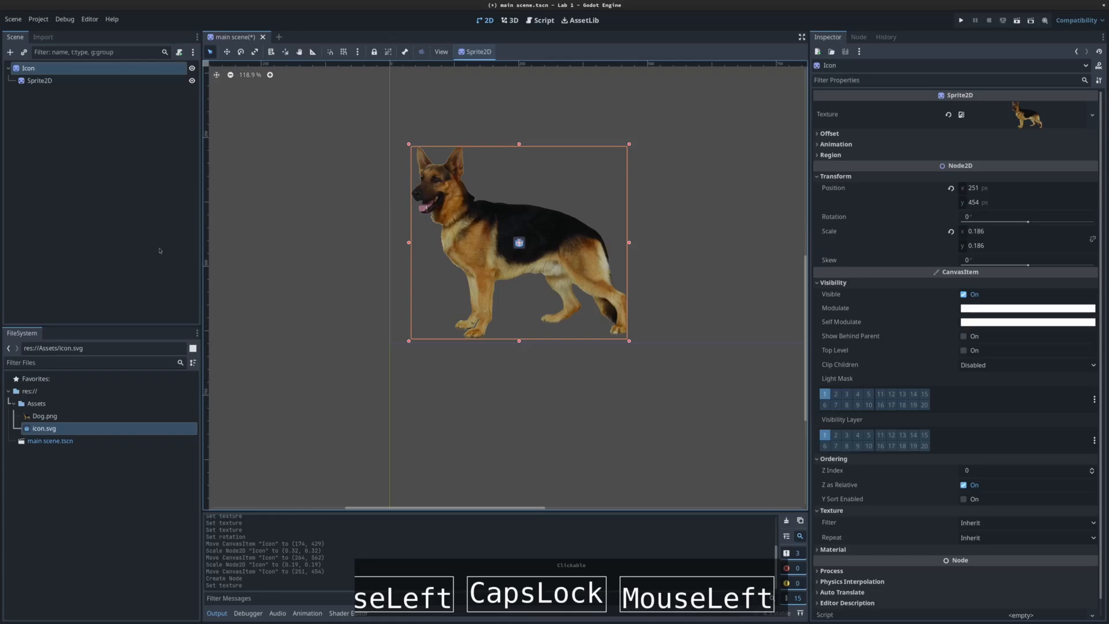
Set the Sprite2D child's scale to 2 on both the x and y axes.
click(41, 81)
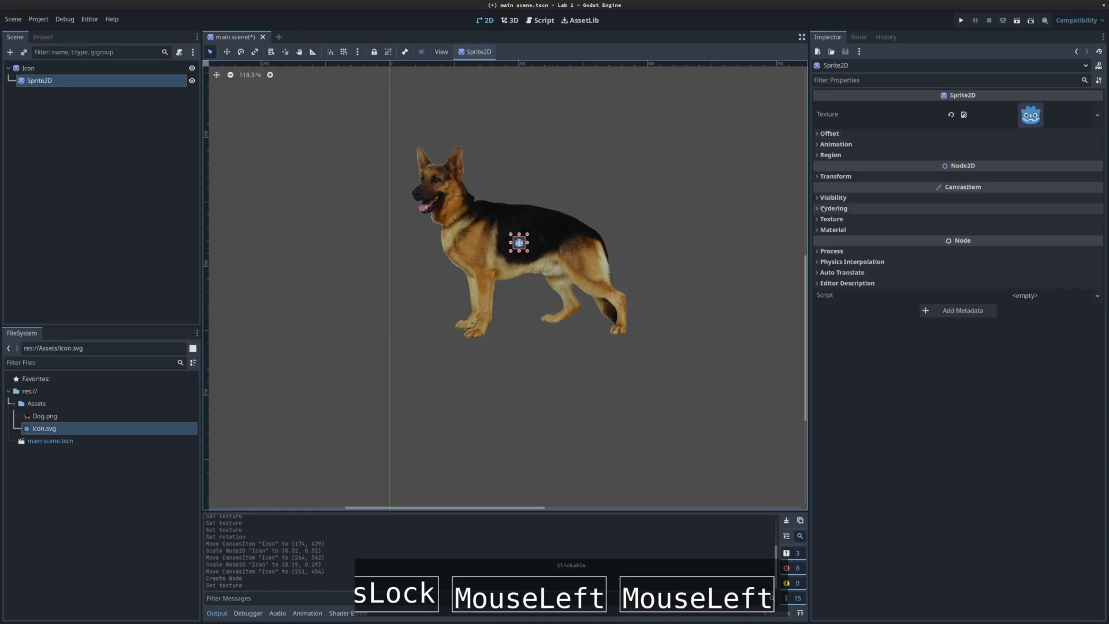
click(821, 177)
click(979, 237)
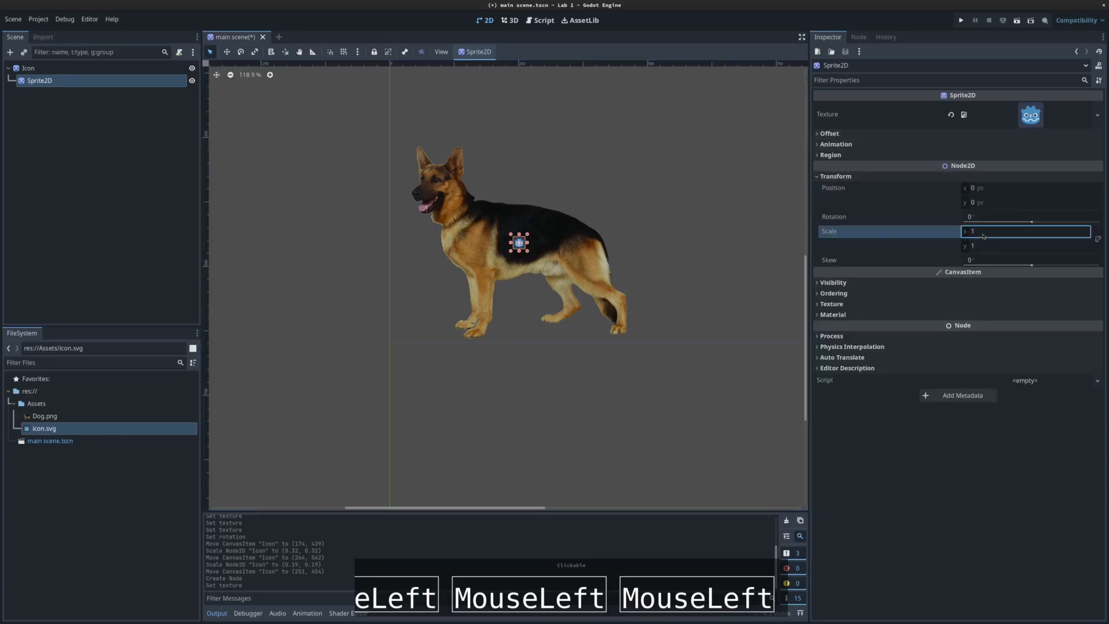
text(2)
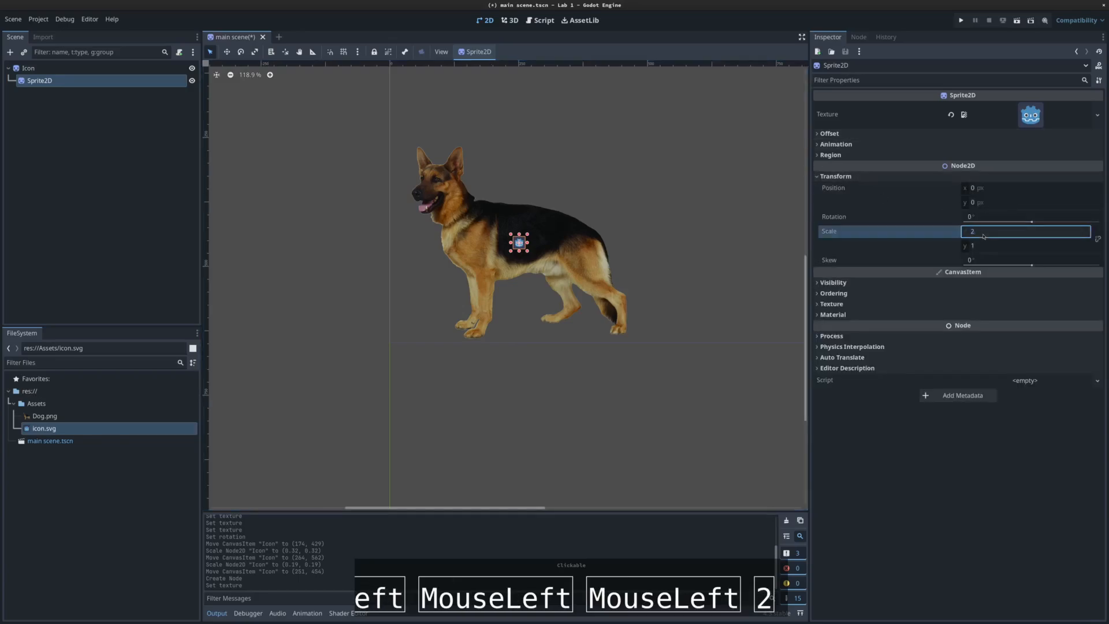
key(Tab)
text(2)
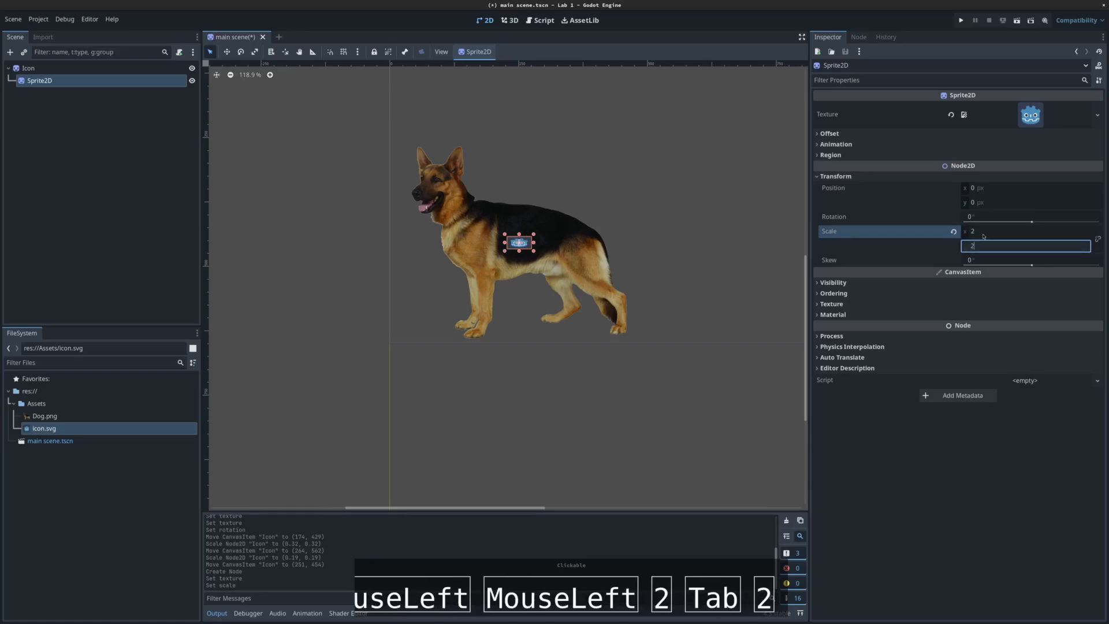
key(Tab)
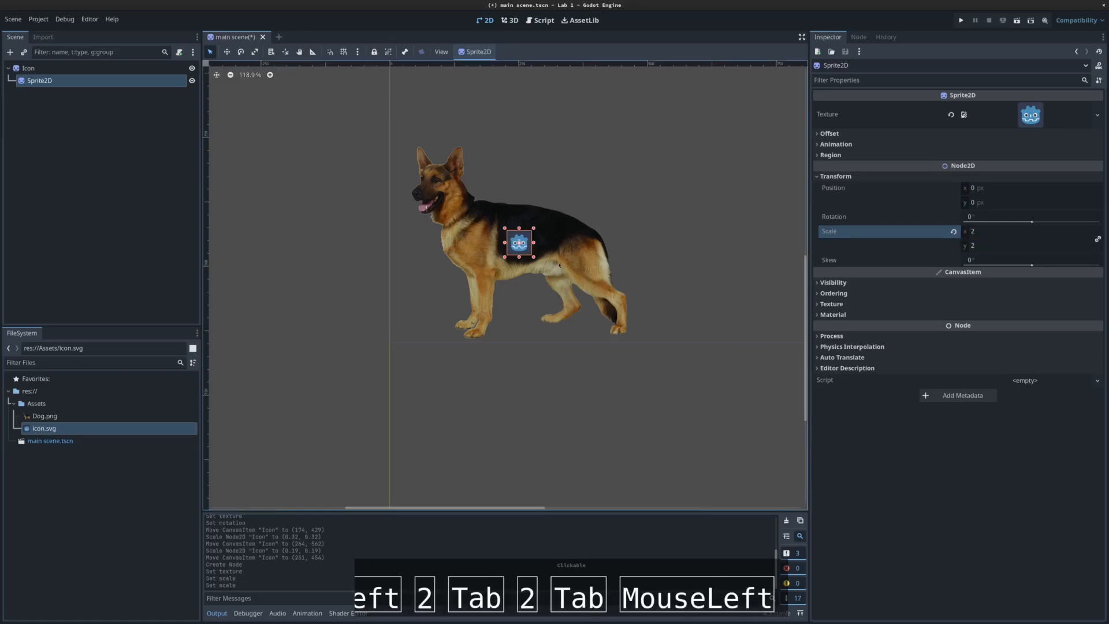
Enlarge the Sprite2D child proportionally to a scale of about 5.573 and move it to about x 424, y -236 px.
shift+drag(536, 231, 578, 184)
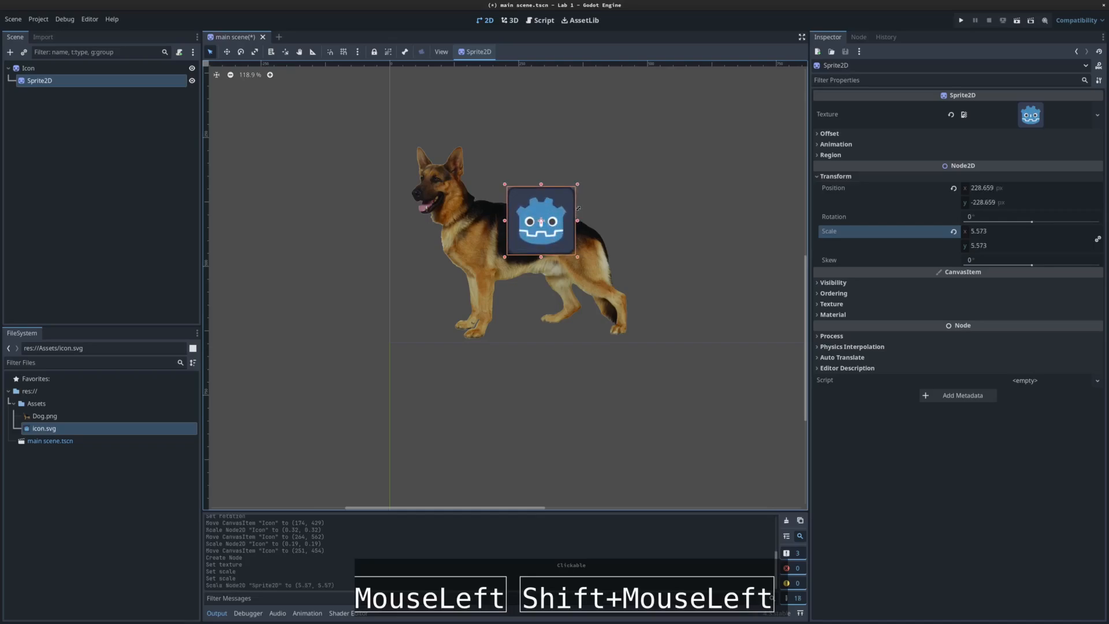
mouse_move(541, 221)
mouse_down()
mouse_move(515, 245)
mouse_move(518, 226)
mouse_move(560, 220)
mouse_up()
Rename the Sprite2D child node as Robot.
click(74, 68)
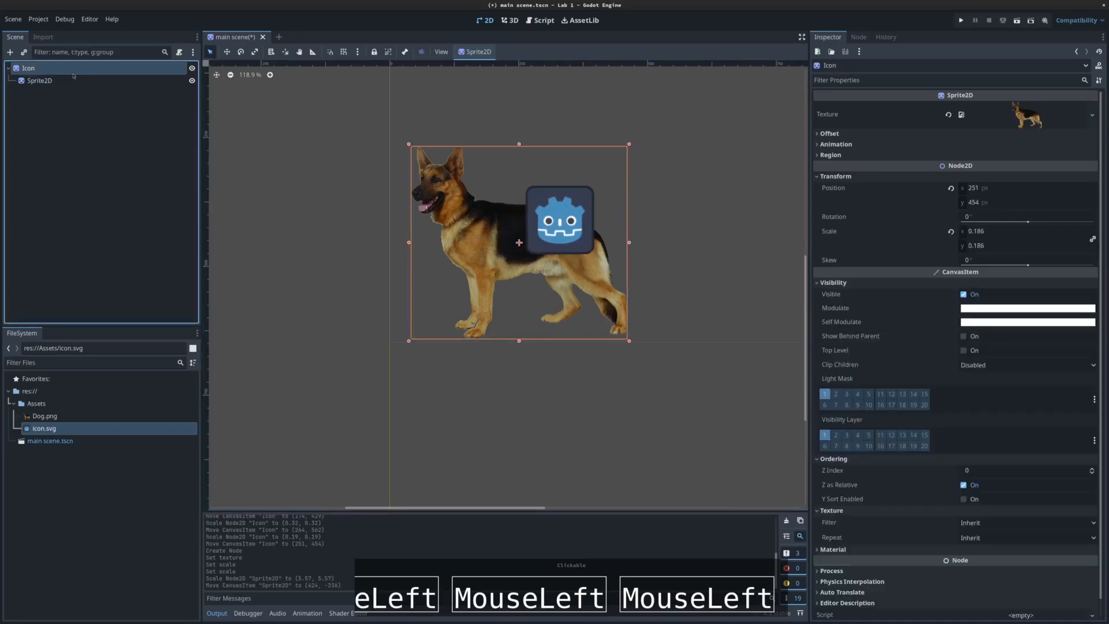
click(58, 81)
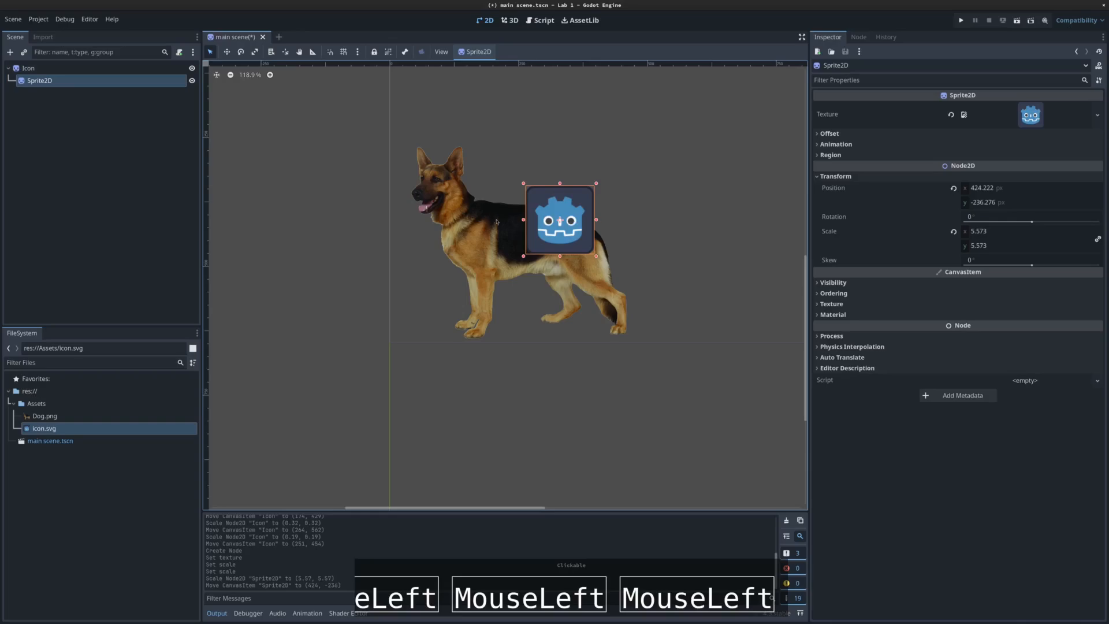
click(49, 81)
text(Robot)
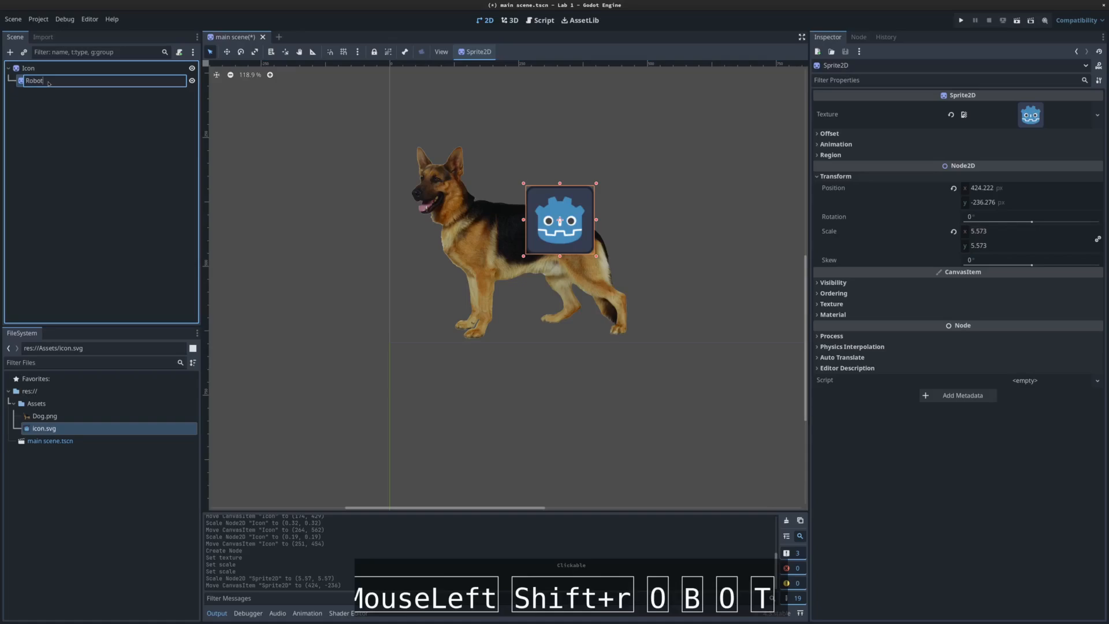
key(Return)
Rename the root Icon node as Dog.
double_click(58, 70)
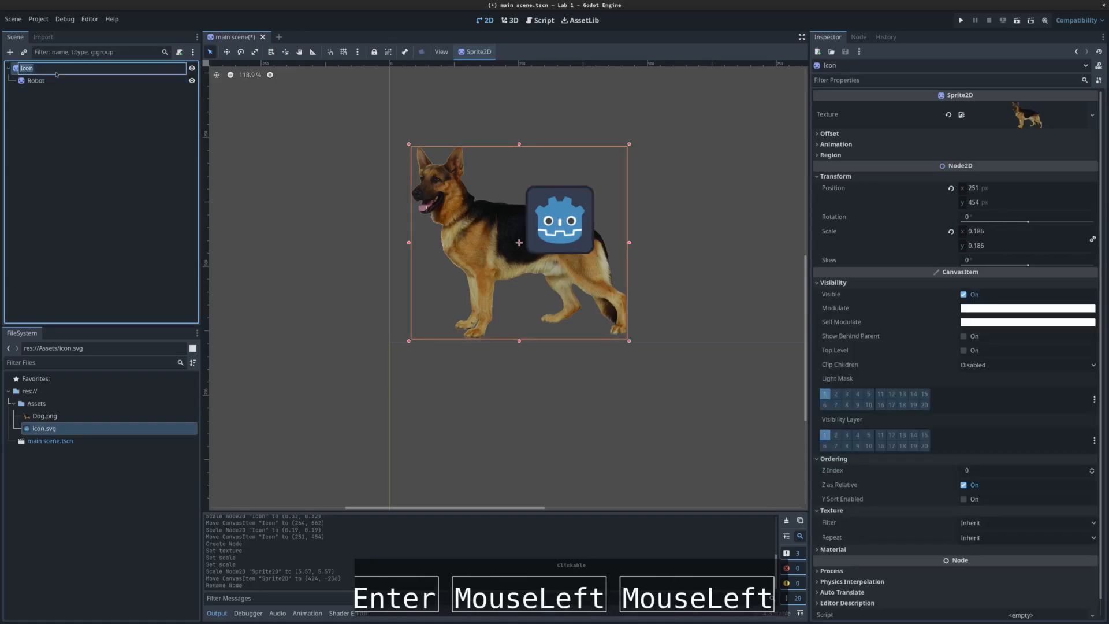
text(Doif)
key(BackSpace)
key(BackSpace)
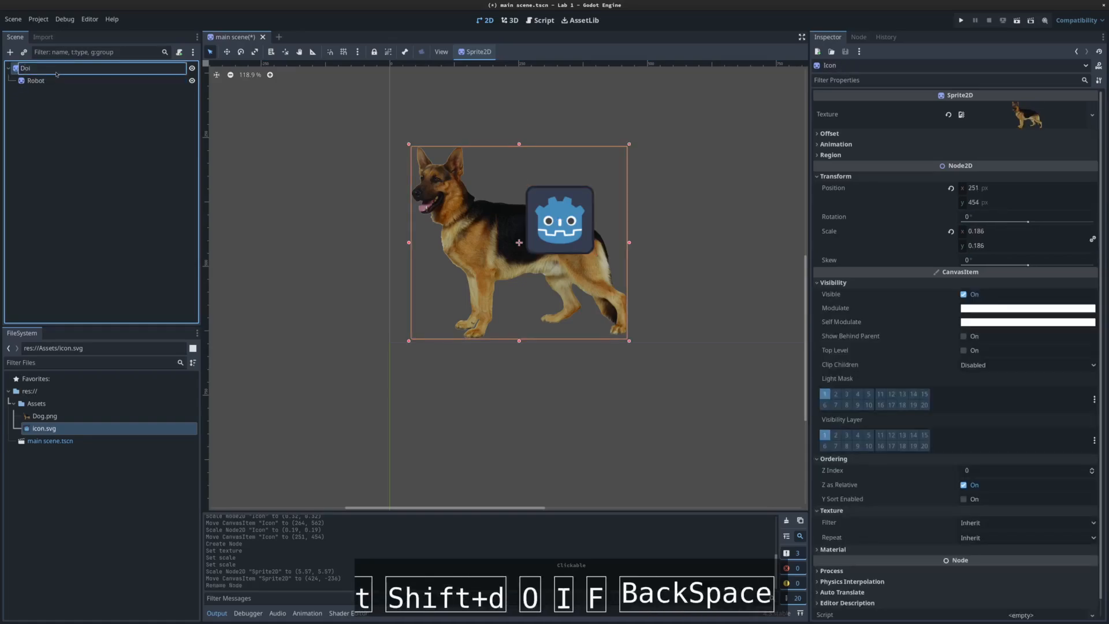
text(g)
key(Return)
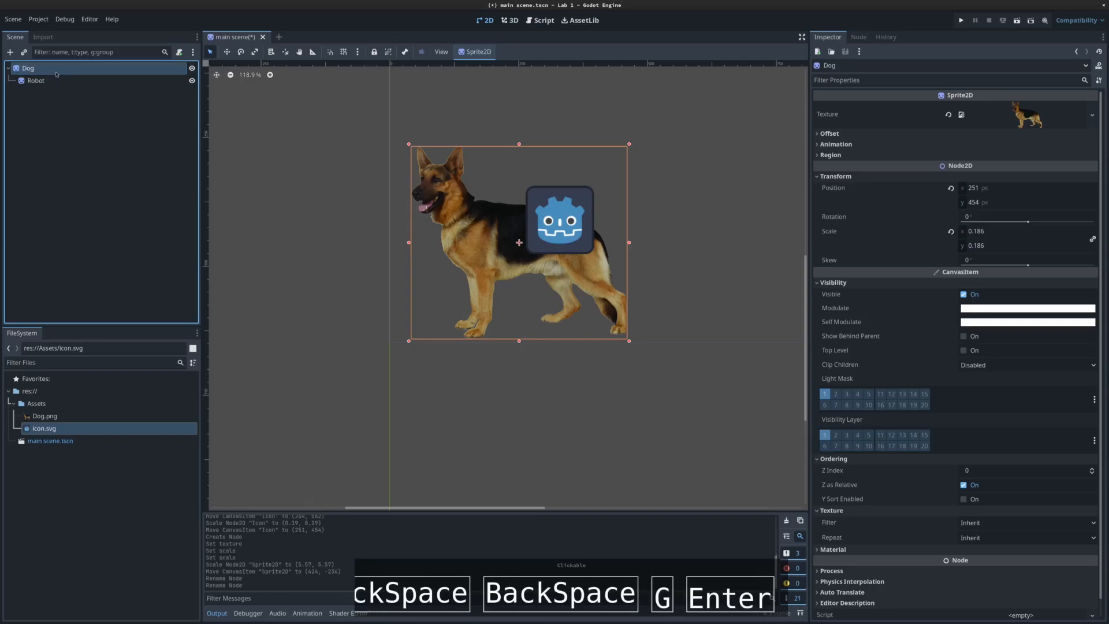
Compare the Dog and Robot nodes' properties and move the Robot sprite to about x 54, y -81 px.
click(36, 81)
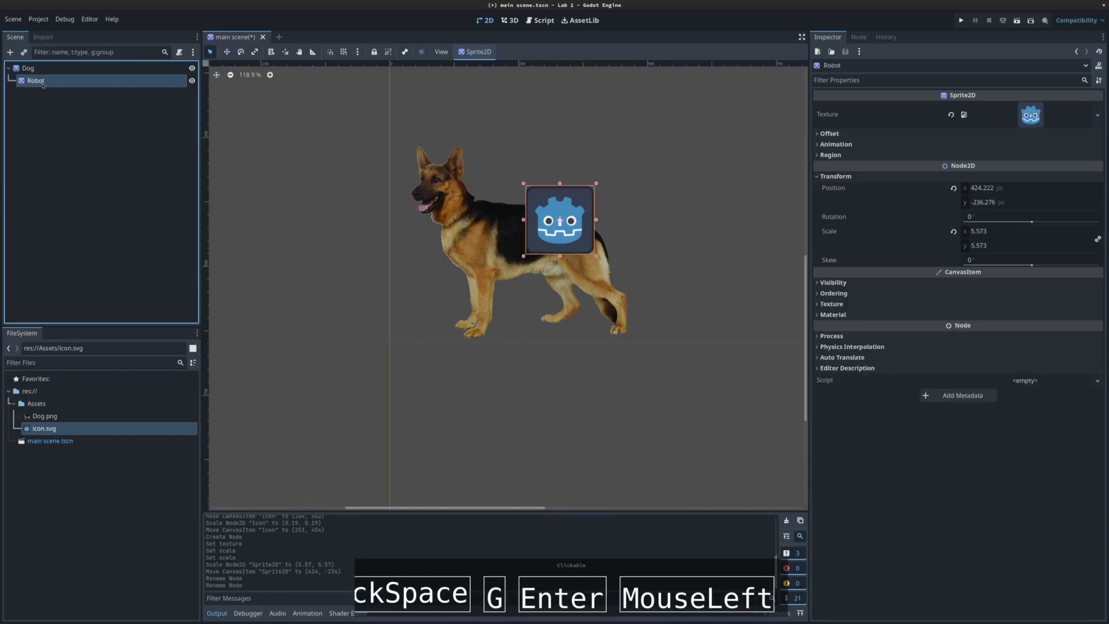
click(28, 70)
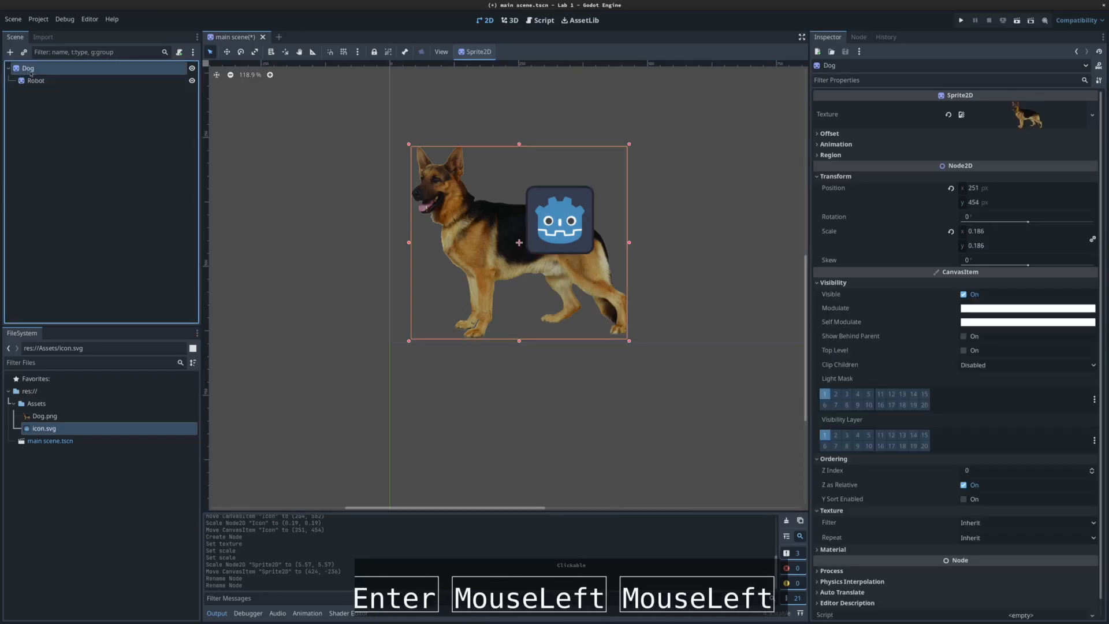
click(29, 82)
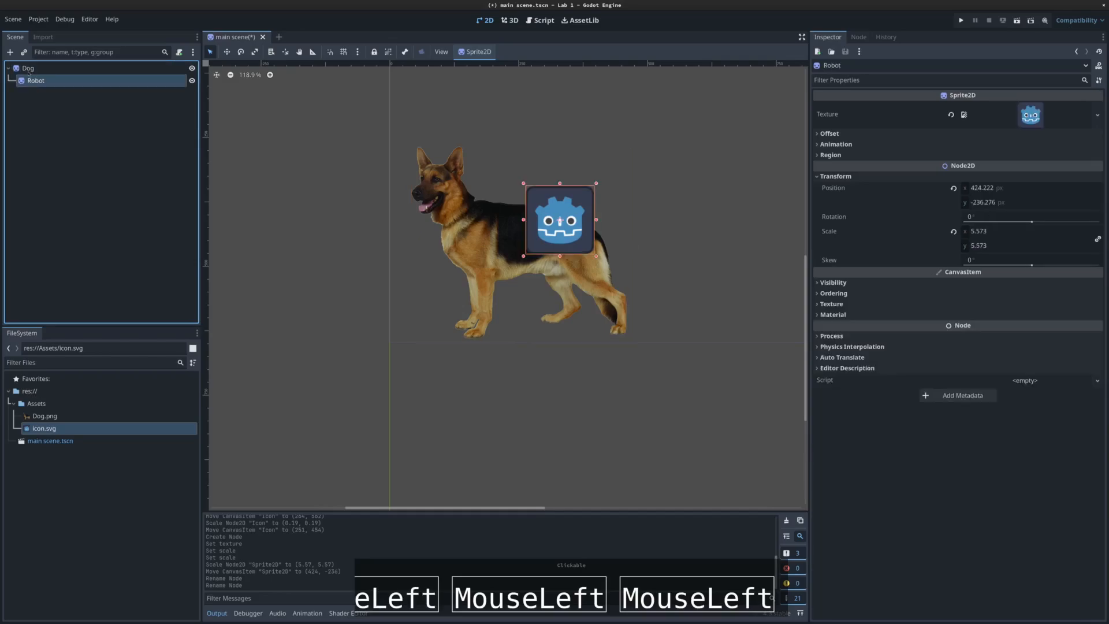
click(29, 70)
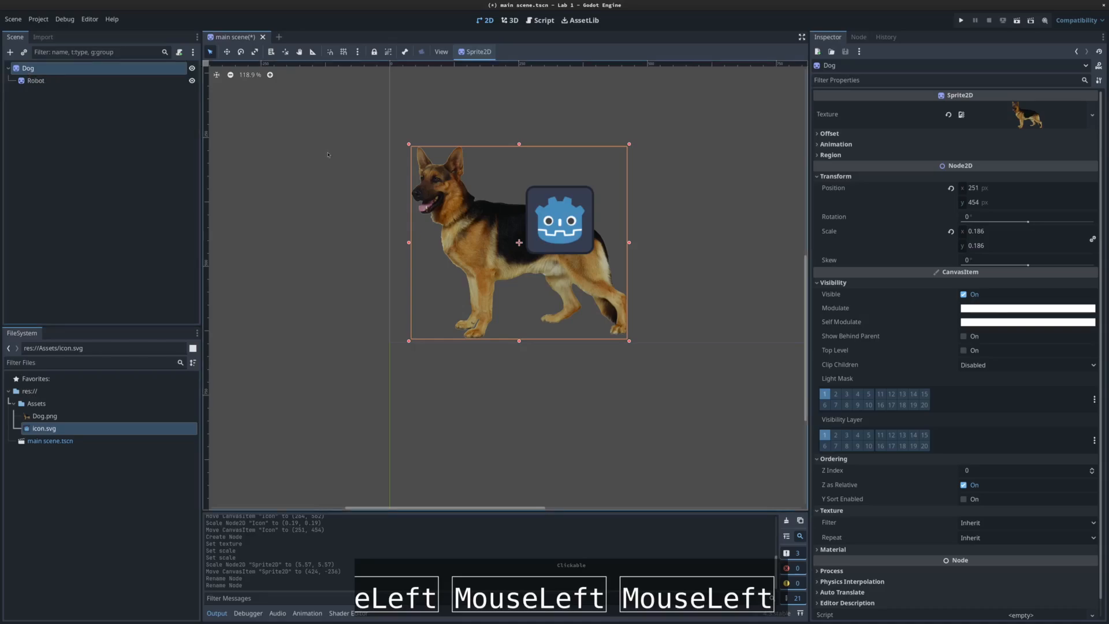
click(32, 81)
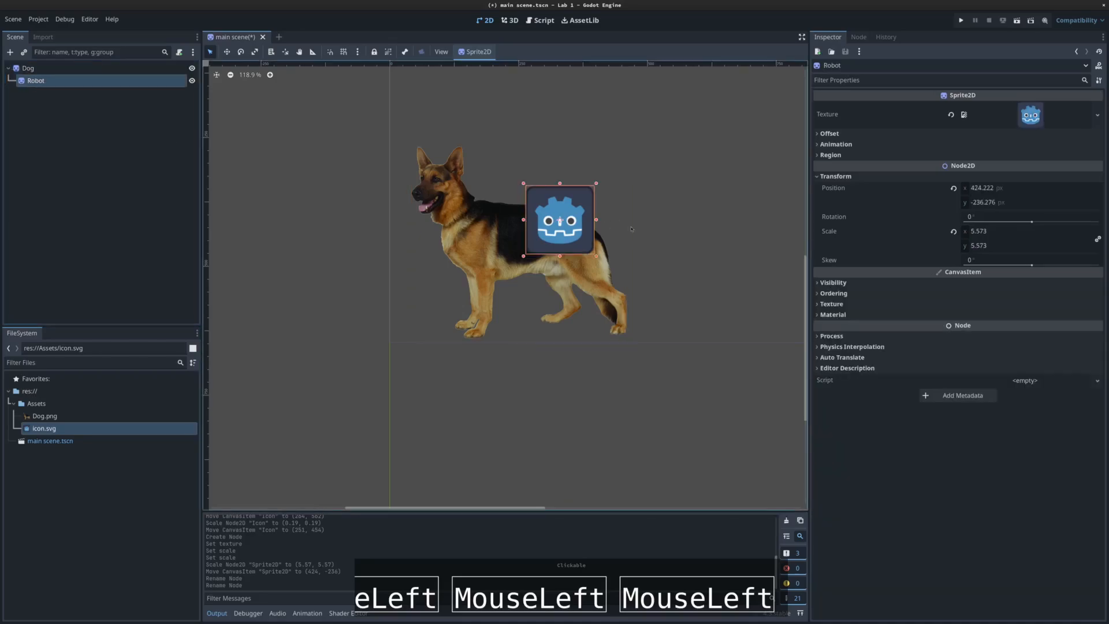
drag(559, 221, 524, 234)
Move the Dog sprite together with its child straight up to about x 251, y 385 px using Move mode.
click(82, 69)
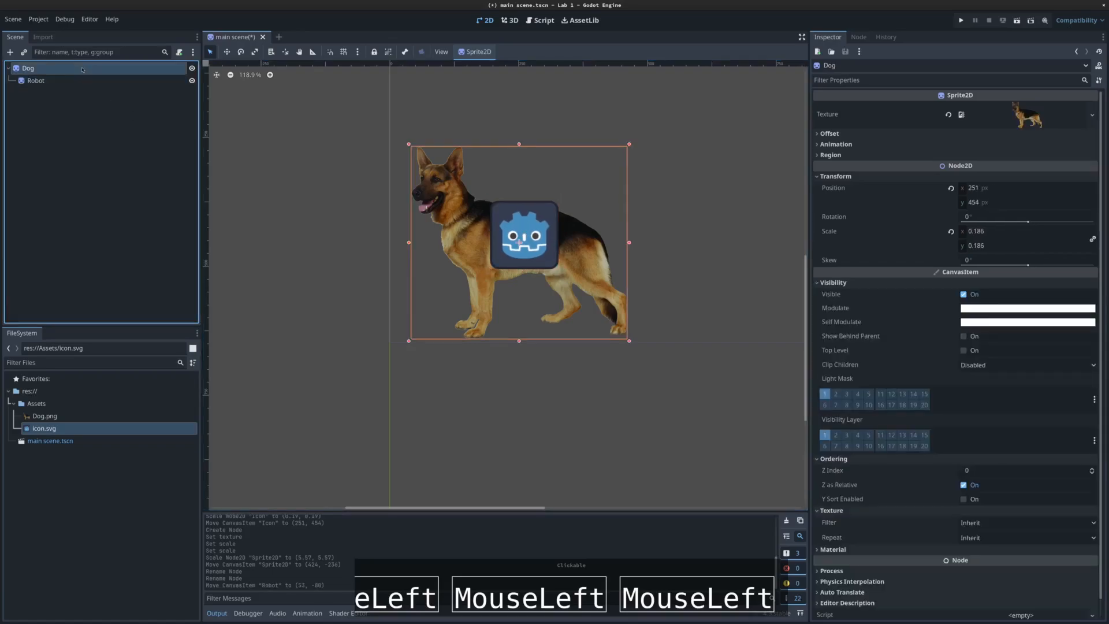
click(227, 51)
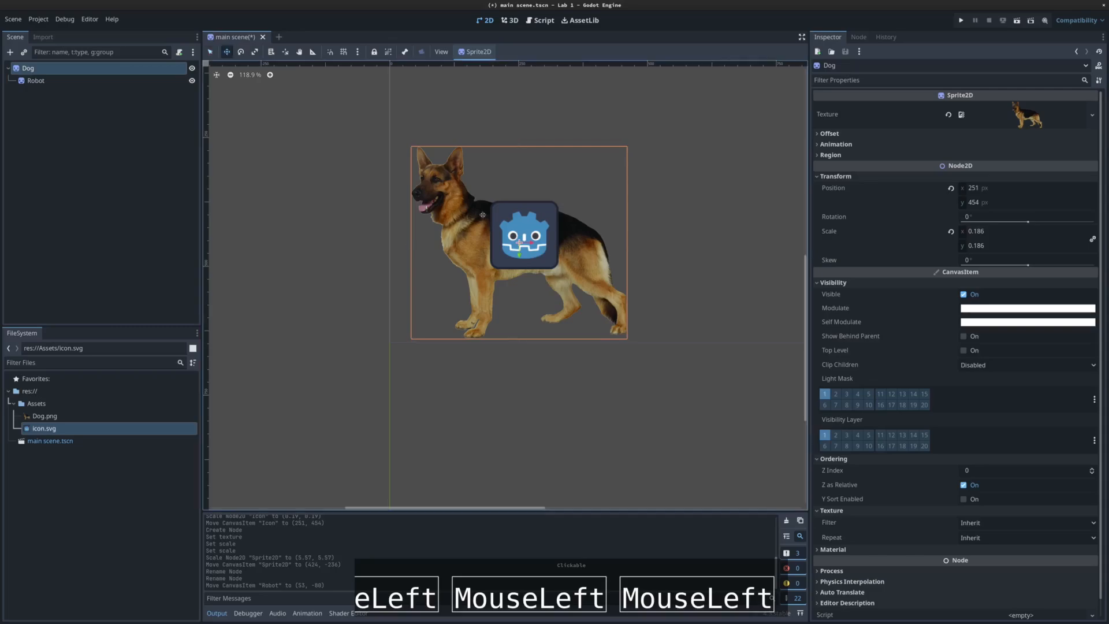
drag(525, 247, 607, 223)
Try moving the Robot sprite independently of the dog in Select mode, and undo that move.
click(210, 51)
drag(553, 227, 605, 208)
key(ctrl+z)
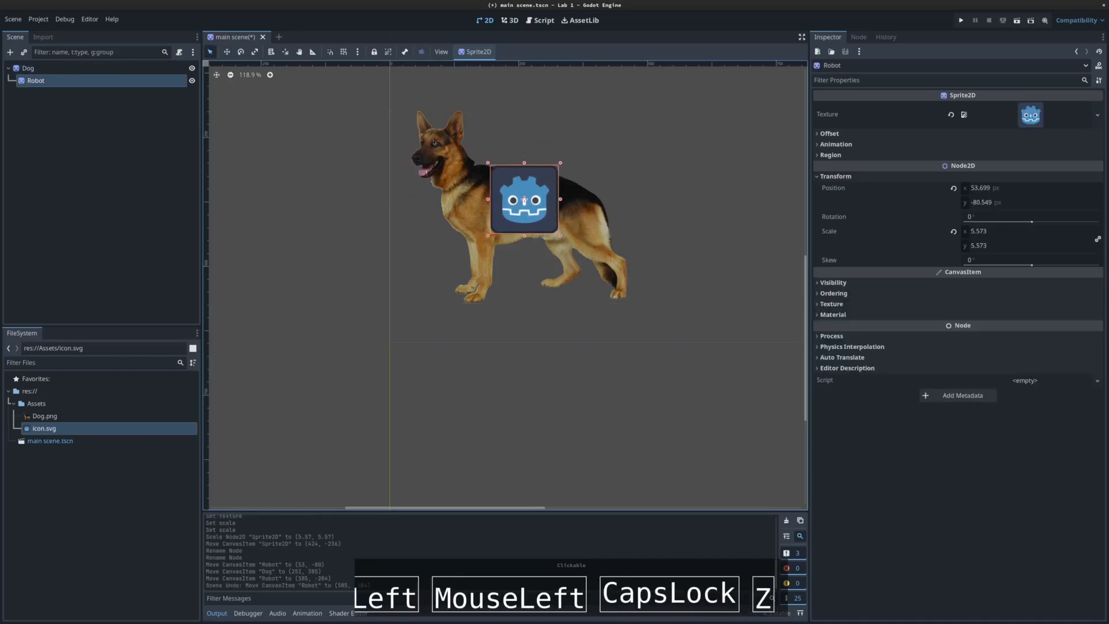
Move the Dog sprite to about x 272, y 380 px and its Robot child off its back to about x 1261, y -579 px.
click(448, 168)
drag(448, 169, 395, 149)
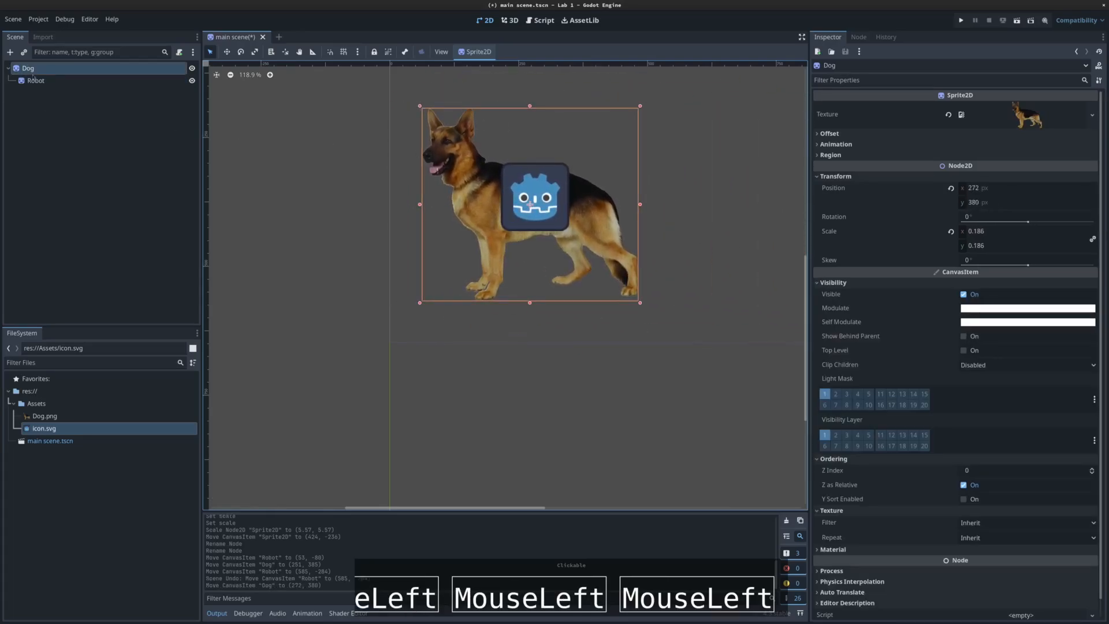
click(529, 191)
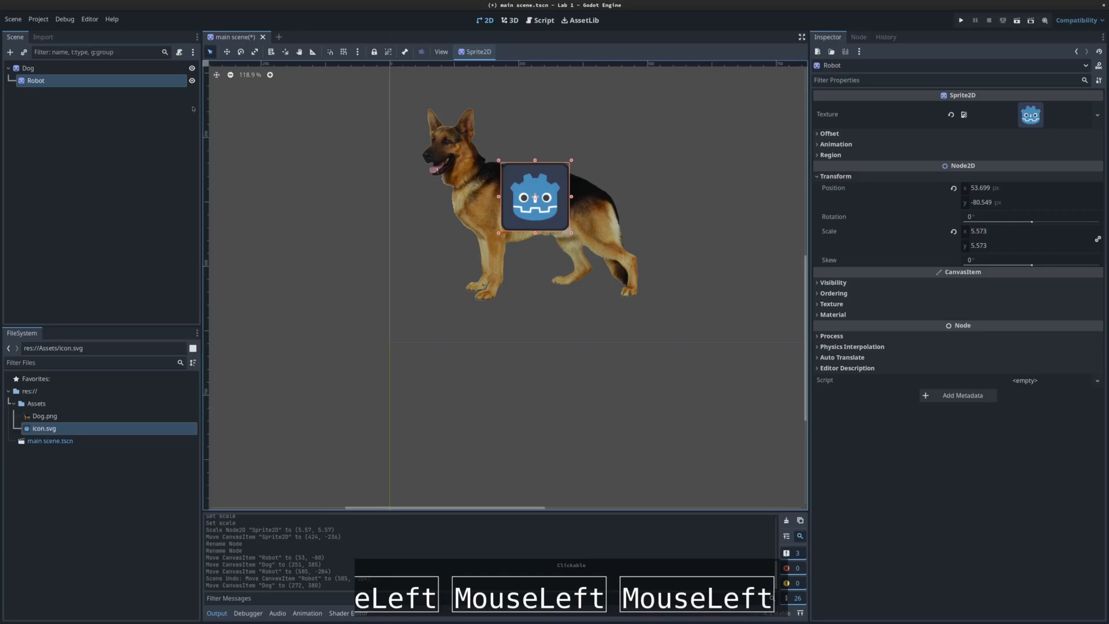
click(77, 69)
click(77, 81)
drag(533, 212, 635, 164)
Duplicate the Robot node under Dog.
click(37, 89)
click(36, 80)
key(Caps_Lock)
key(ctrl+d)
Place the duplicated robot at about x 2190, y -220 px and the original Robot at about x 1332, y -274 px.
drag(659, 146, 755, 222)
drag(621, 146, 591, 143)
drag(748, 224, 740, 184)
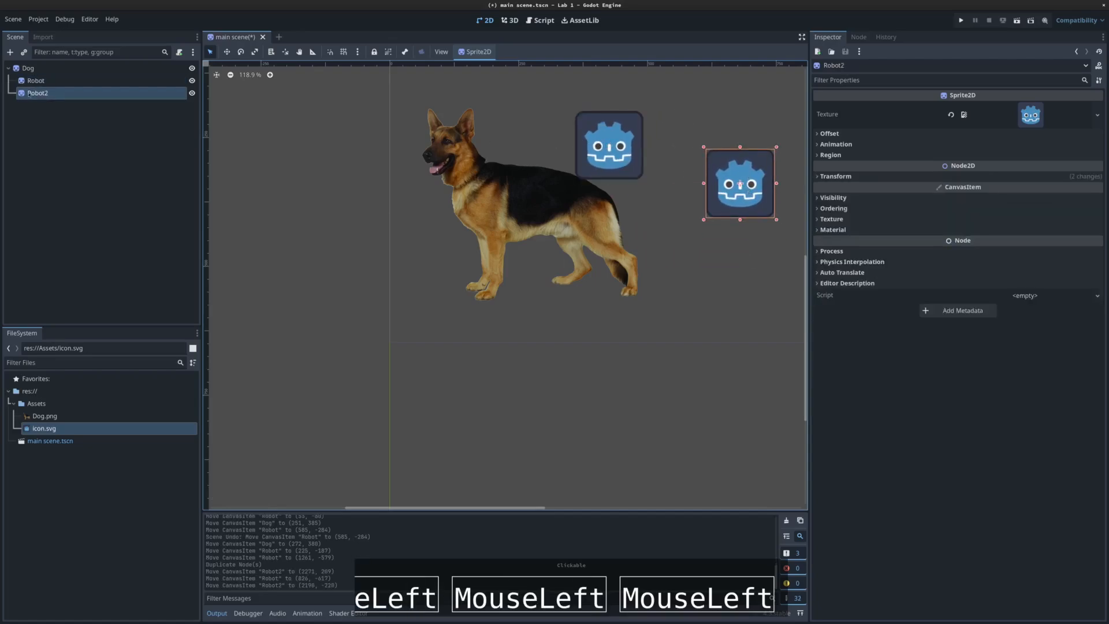
drag(610, 145, 658, 180)
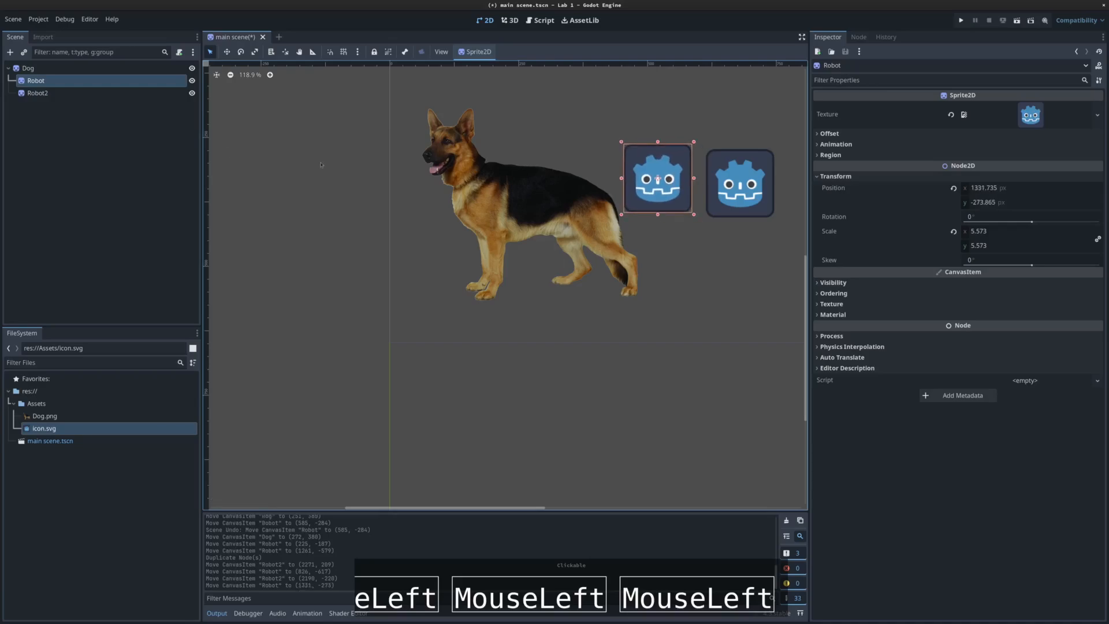
Alternate between the Robot and Robot2 nodes to check which sprite each one controls.
click(58, 94)
click(51, 83)
click(46, 93)
click(44, 82)
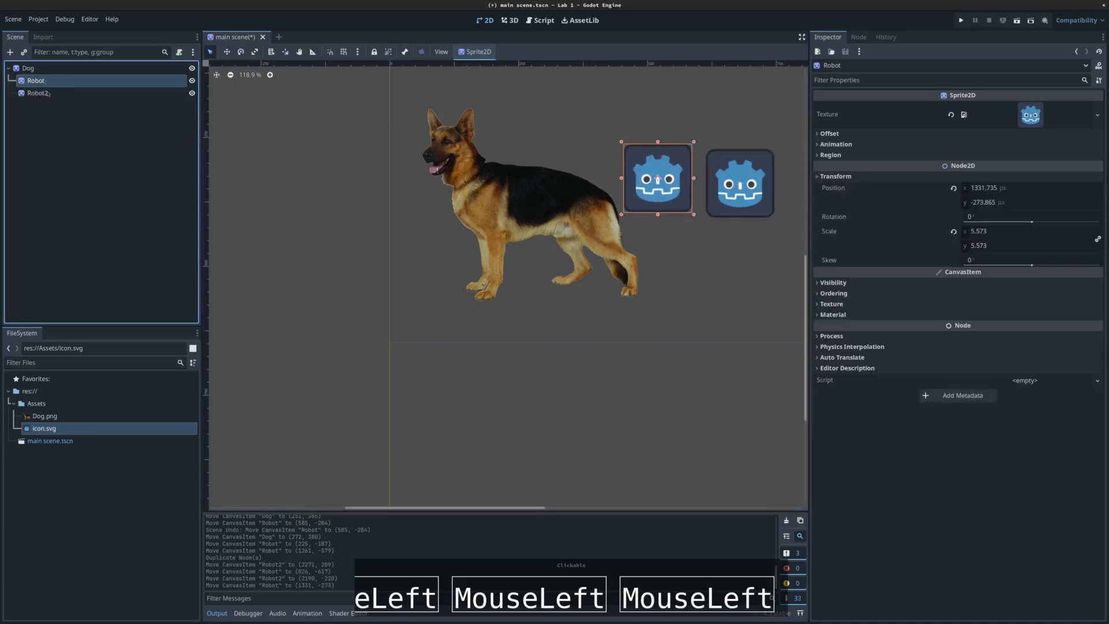
click(44, 92)
Hide and show the Dog node, and do the same for its Robot child, to compare how visibility is inherited.
click(29, 69)
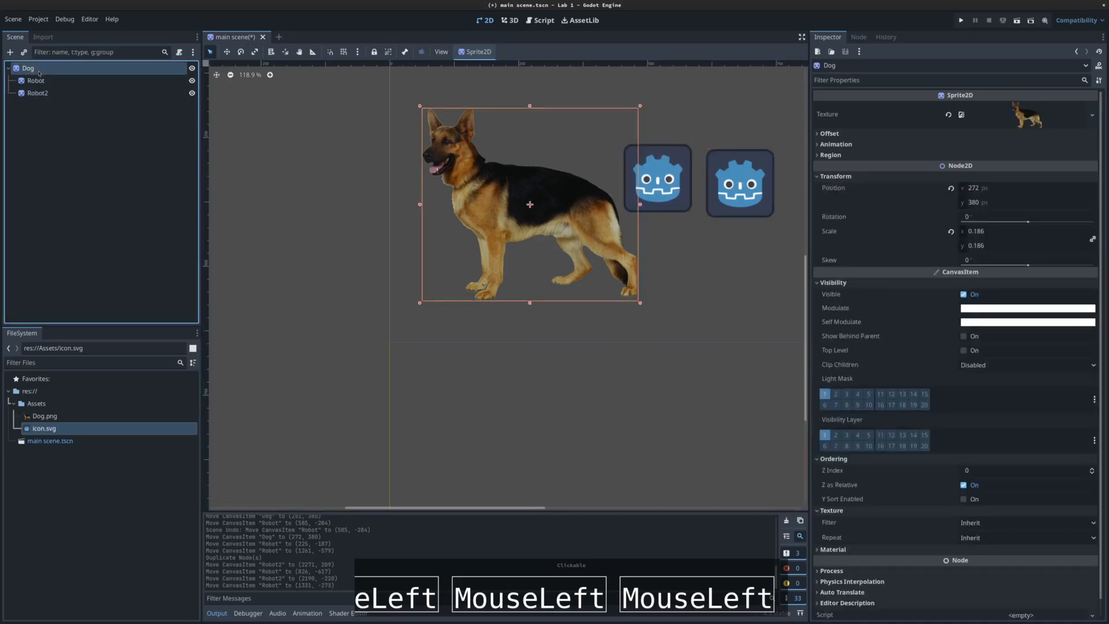
click(192, 69)
click(191, 69)
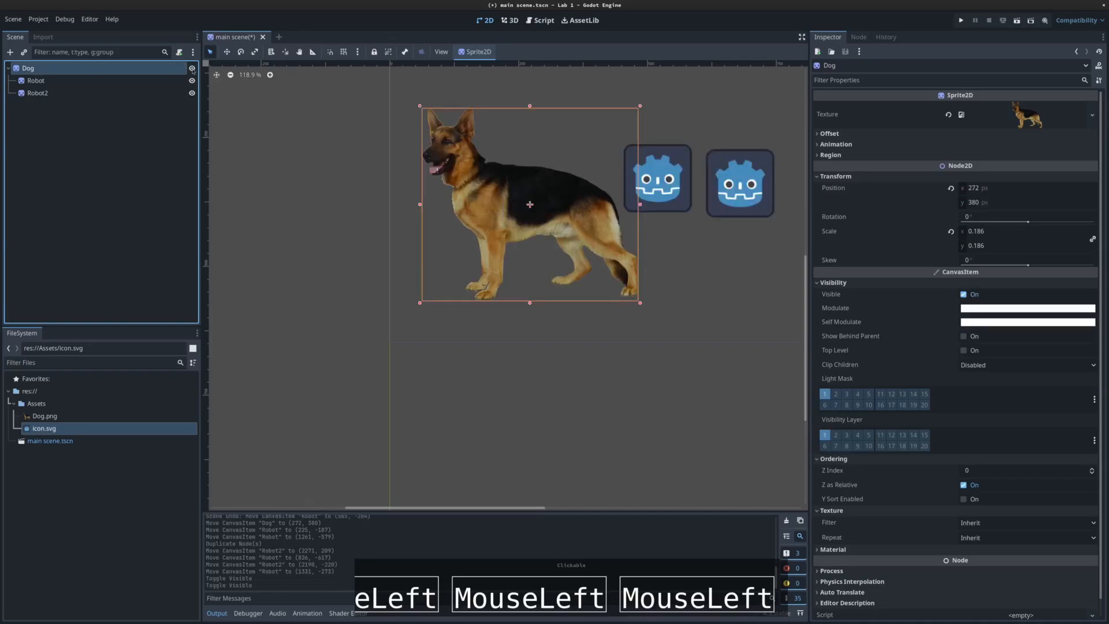
click(192, 81)
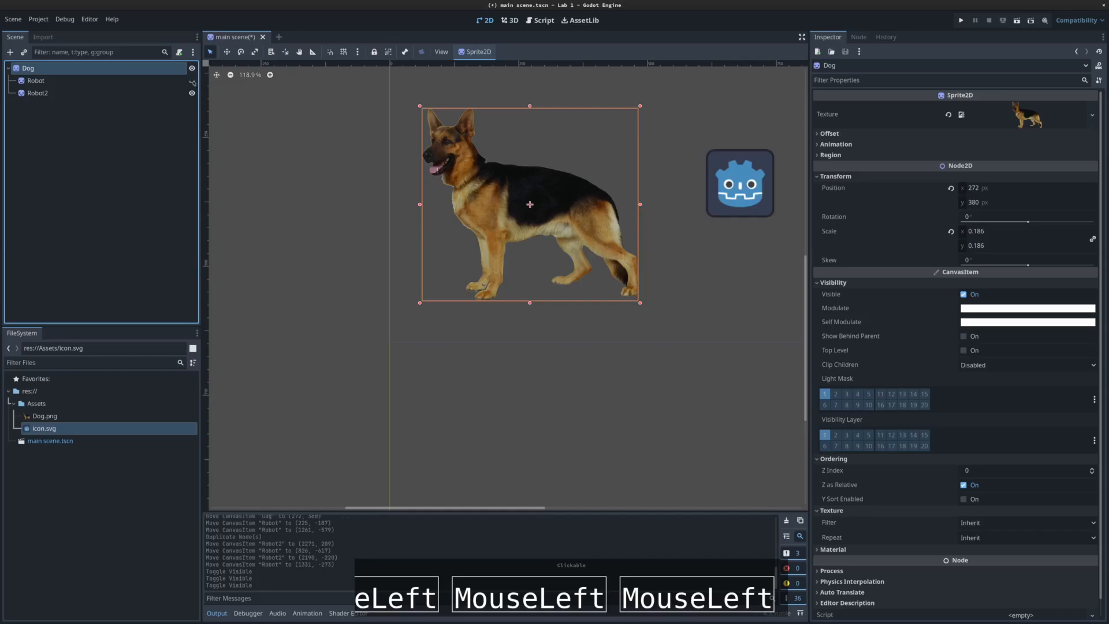
click(191, 81)
Step through Robot2, Dog and Robot, and toggle only the Robot's visibility off and back on.
click(86, 93)
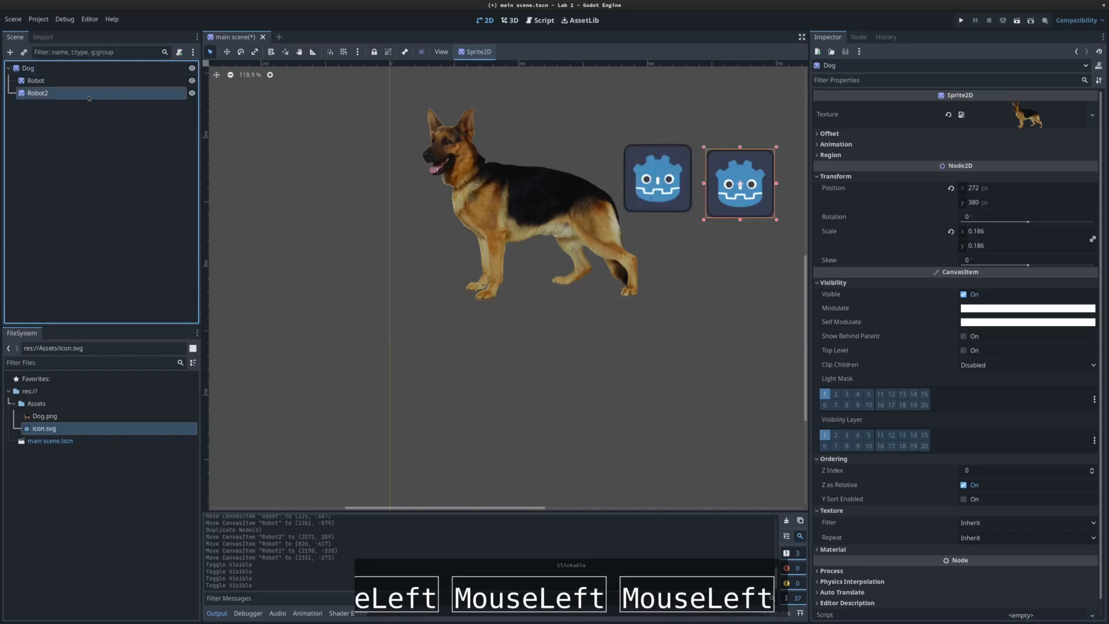
click(79, 68)
click(80, 81)
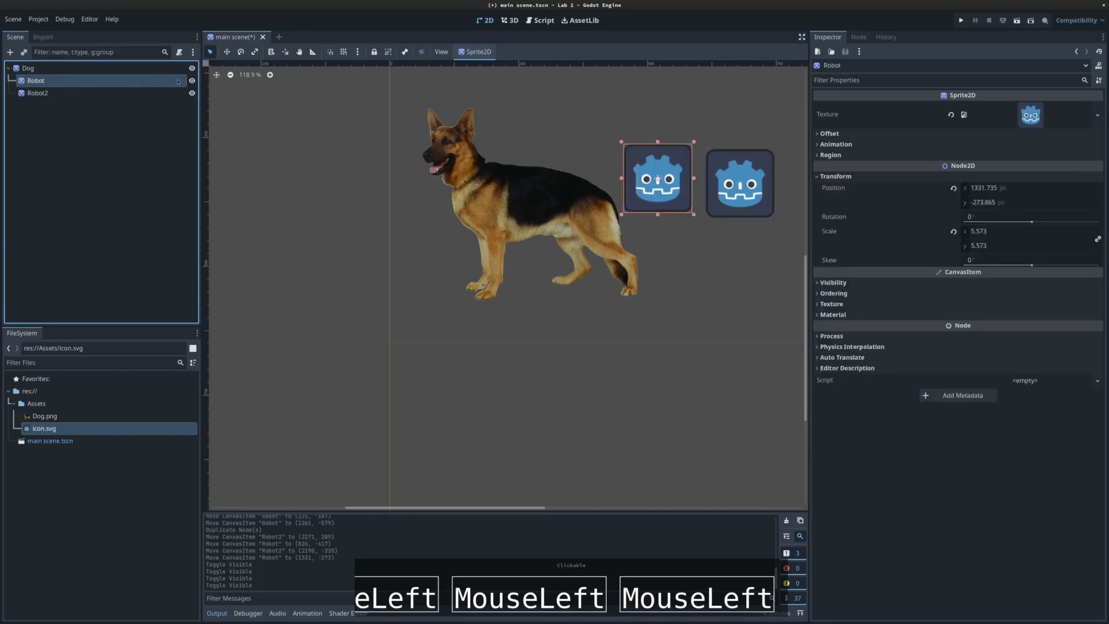
click(192, 81)
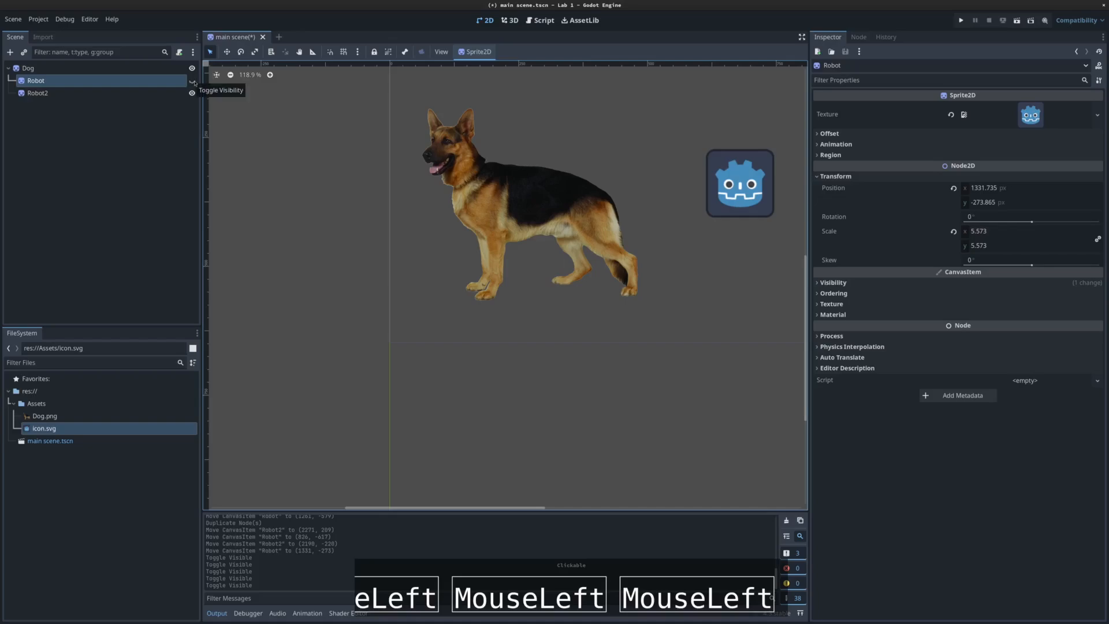
click(193, 82)
Examine Robot and Robot2 as sibling nodes by alternating the selection between them.
click(76, 94)
click(72, 83)
click(72, 95)
click(70, 83)
click(69, 96)
click(70, 83)
click(69, 95)
click(70, 83)
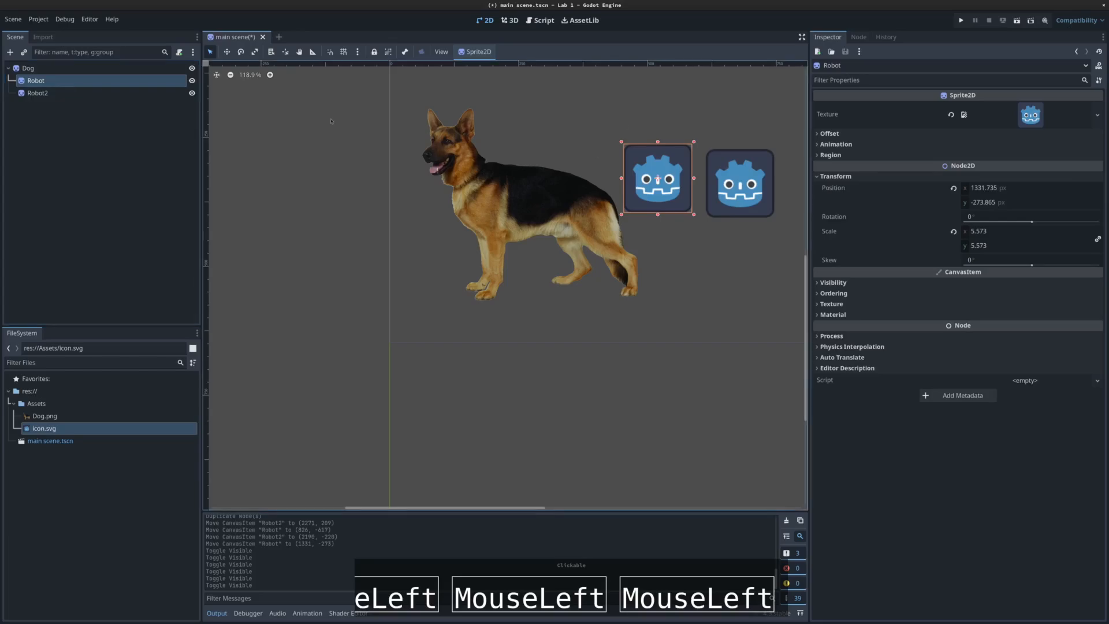
Toggle Robot2's visibility off and on to check whether its sibling Robot is affected.
click(191, 93)
click(191, 93)
click(192, 93)
click(192, 93)
click(637, 194)
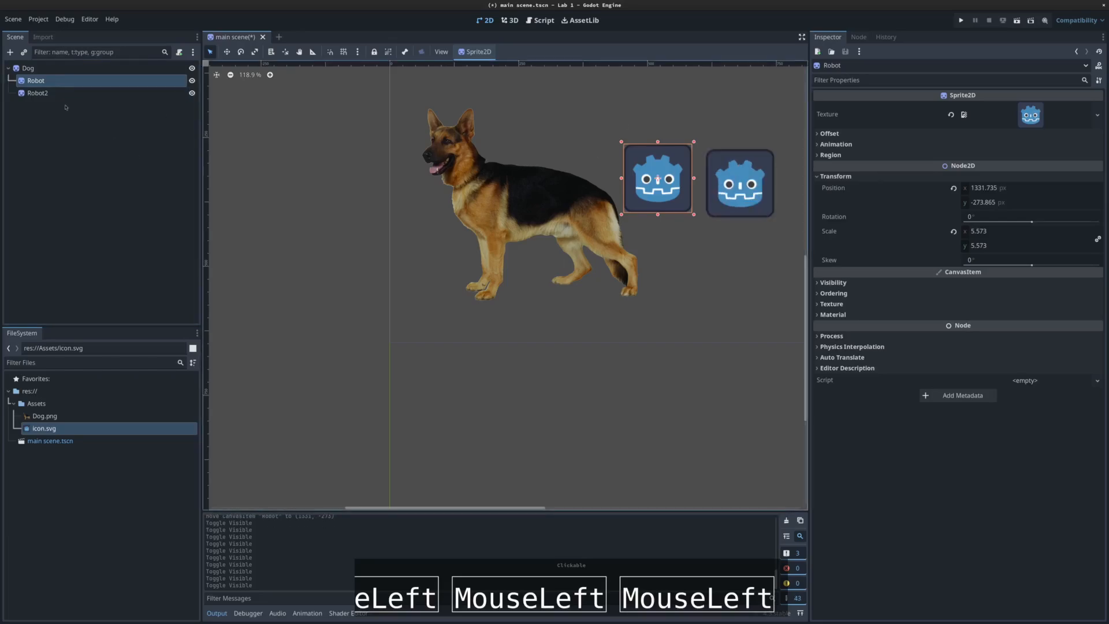
Make Robot a child of Robot2 and step through the Dog, Robot2 and Robot hierarchy.
drag(34, 83, 42, 98)
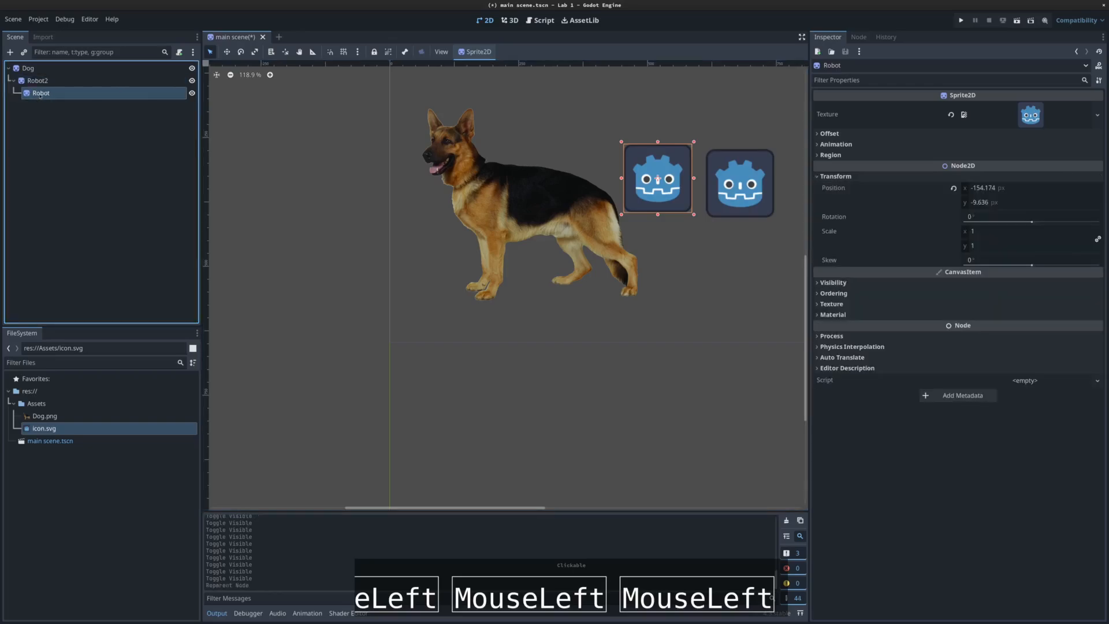
click(29, 68)
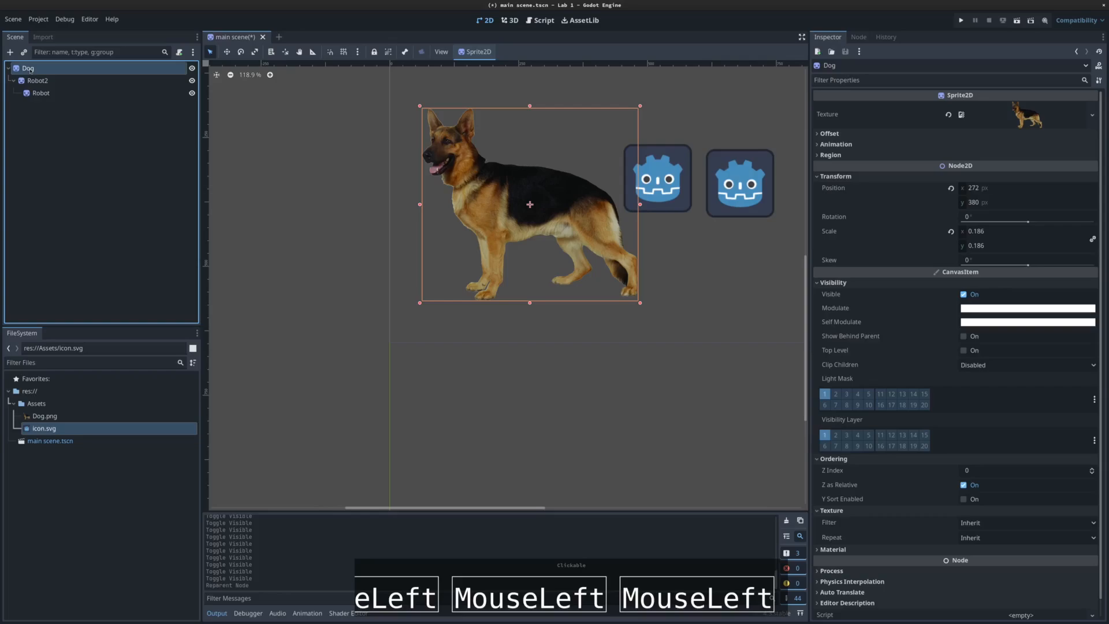
click(39, 85)
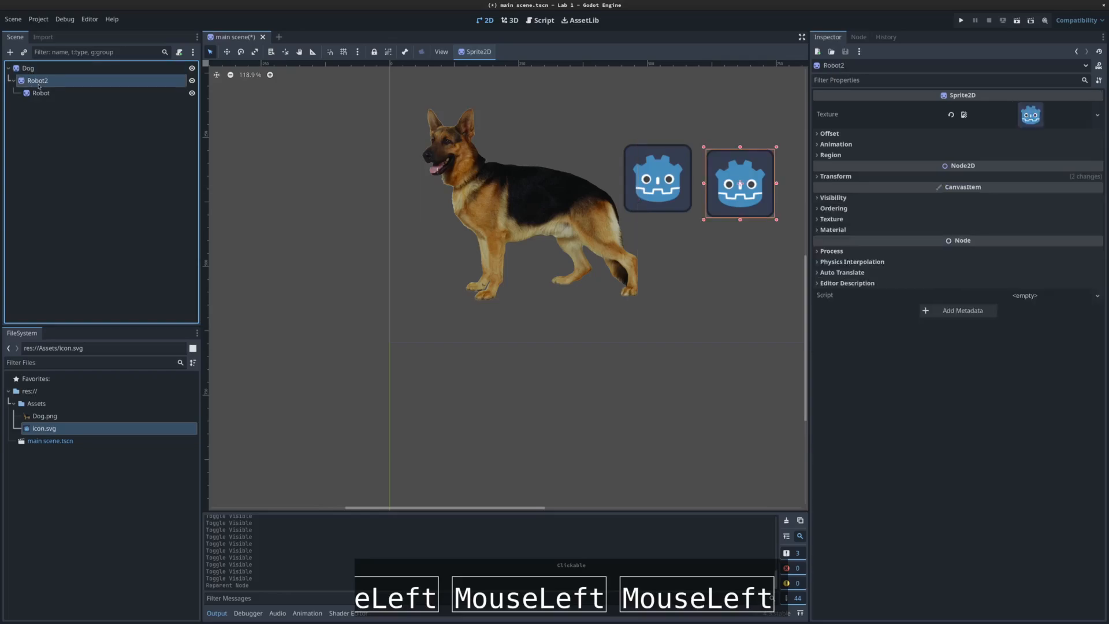
click(40, 93)
click(67, 81)
click(81, 97)
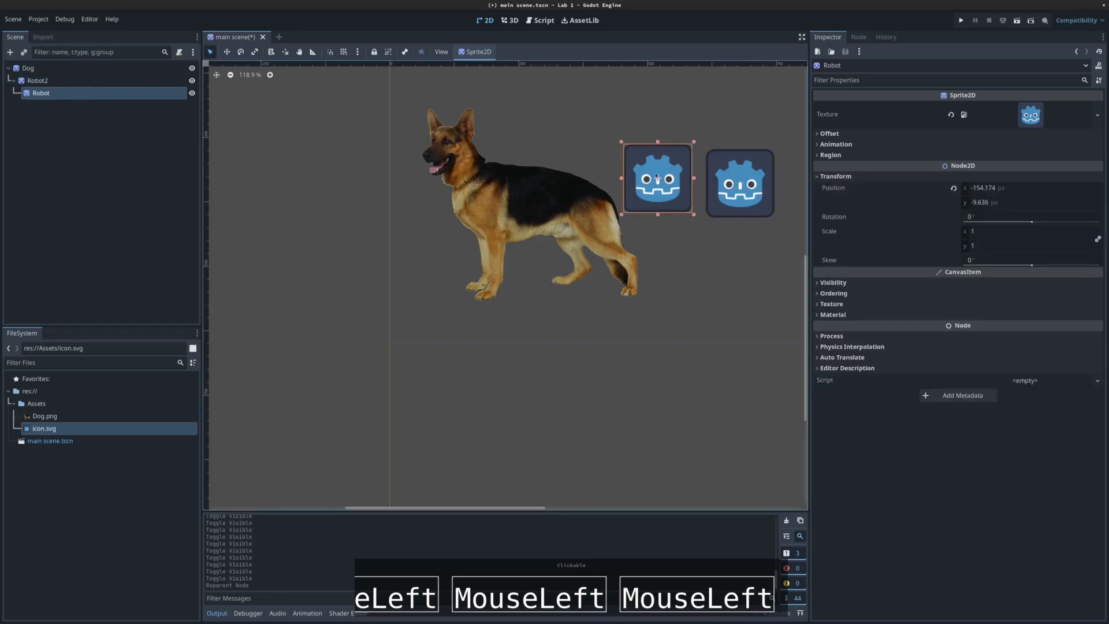
Move Robot2 together with its Robot child to about x 1600, y -671 px, above the dog's back.
click(60, 80)
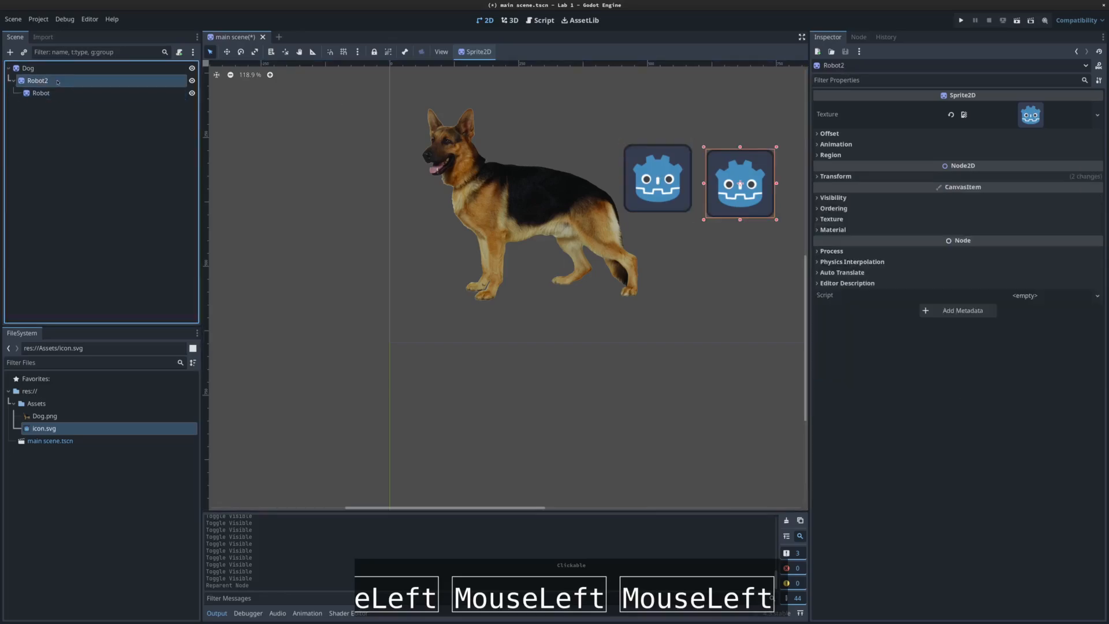
drag(740, 192, 659, 137)
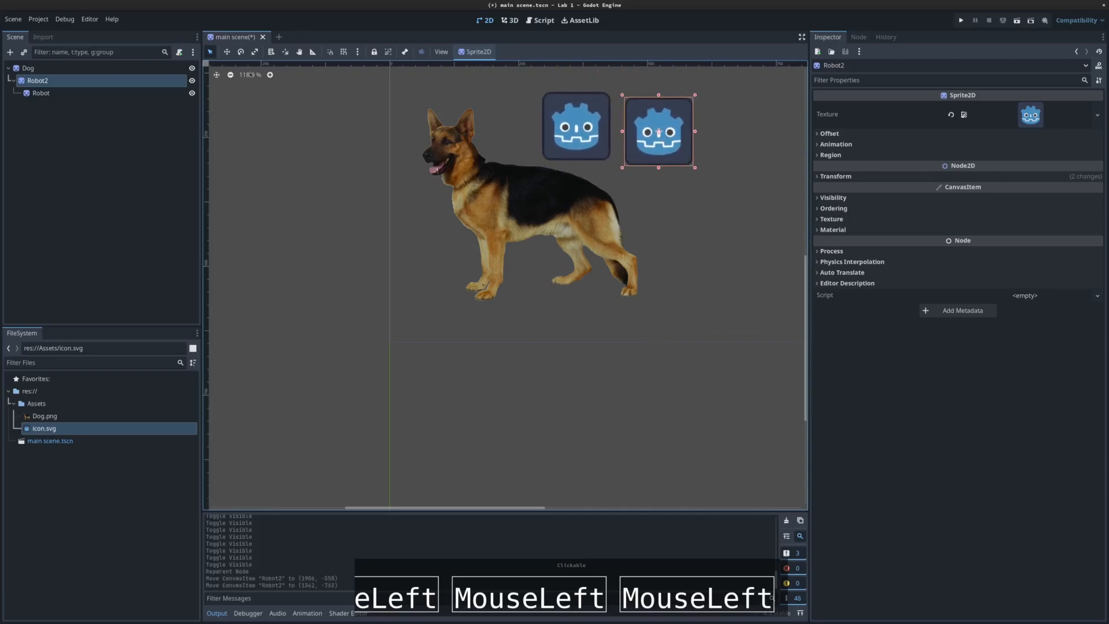
click(63, 93)
click(68, 85)
click(66, 93)
click(67, 81)
drag(666, 141, 691, 149)
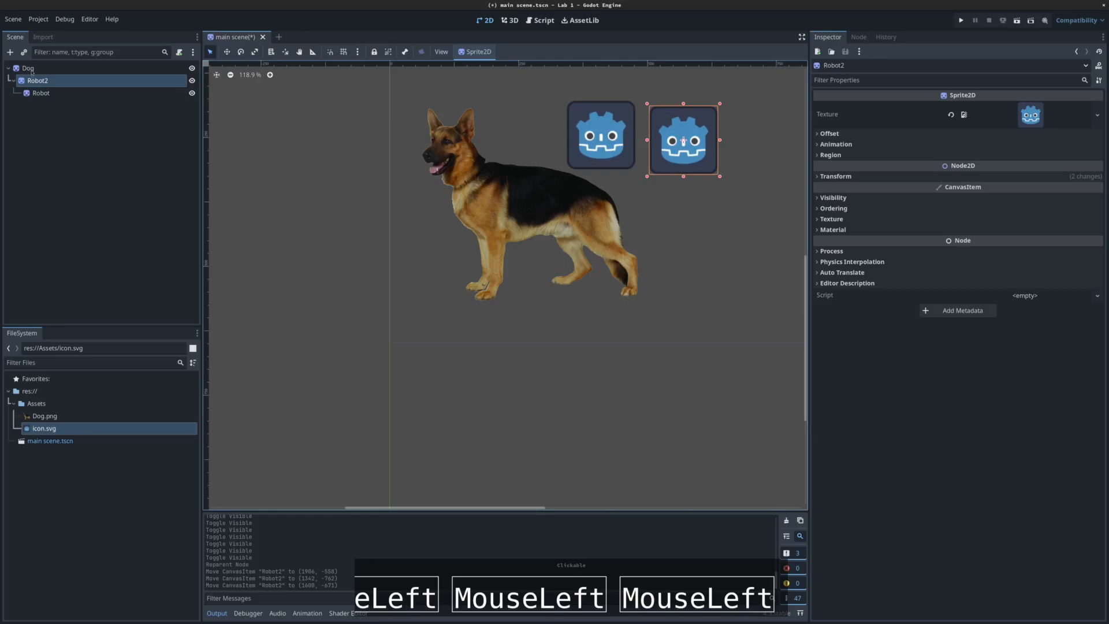
Move the Dog sprite with all its descendants to about x 225, y 397 px and select Robot2.
click(27, 68)
scroll(405, 168, down, 2)
drag(540, 174, 482, 213)
click(616, 163)
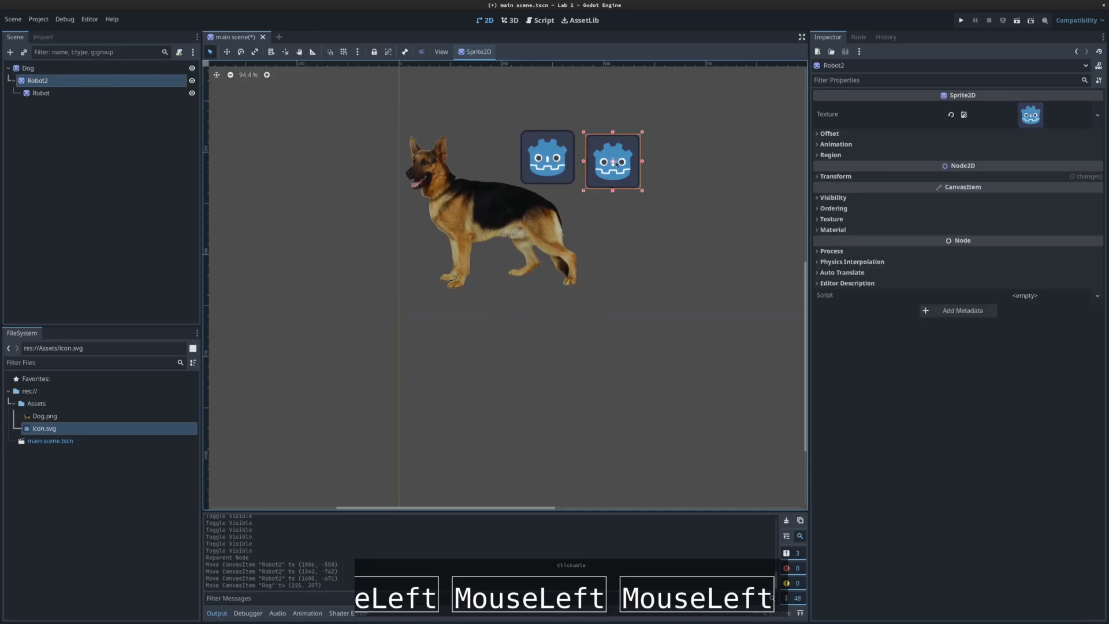
Move Robot2 together with its child Robot to about x 2711, y -413 px, and select Robot.
drag(614, 161, 698, 181)
click(43, 93)
click(38, 81)
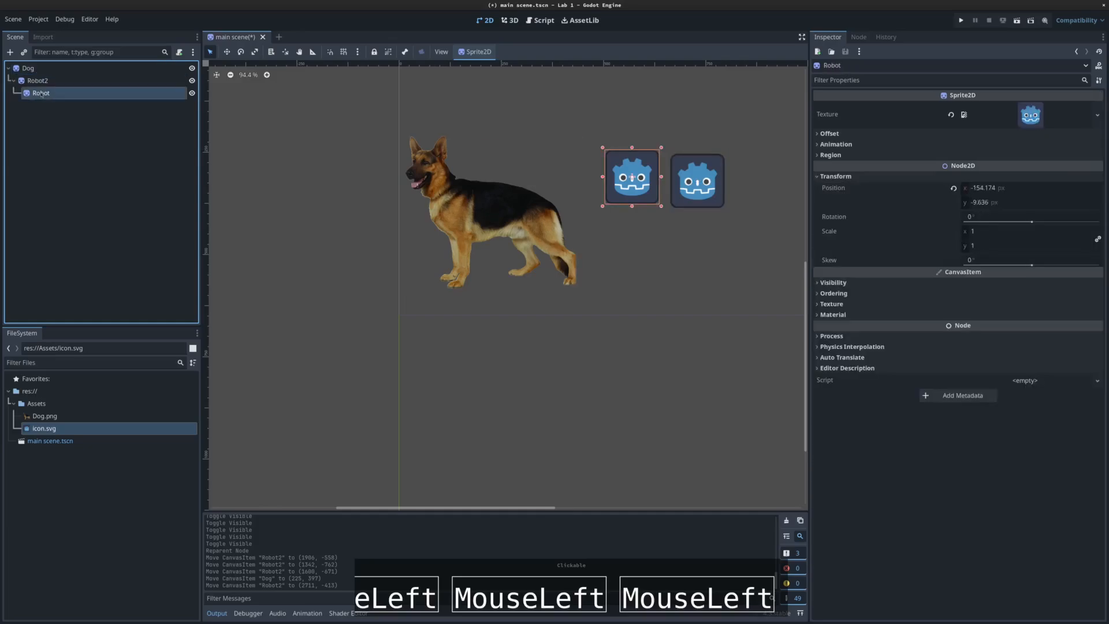
Move Robot alone to about x 154, y 52 px, and move Robot2 with its child to about x 2056, y -536 px.
click(615, 192)
drag(632, 177, 762, 203)
click(683, 188)
drag(683, 188, 633, 180)
Select Robot2 and scale it proportionally, together with its child, to about 4.55.
click(50, 95)
click(37, 80)
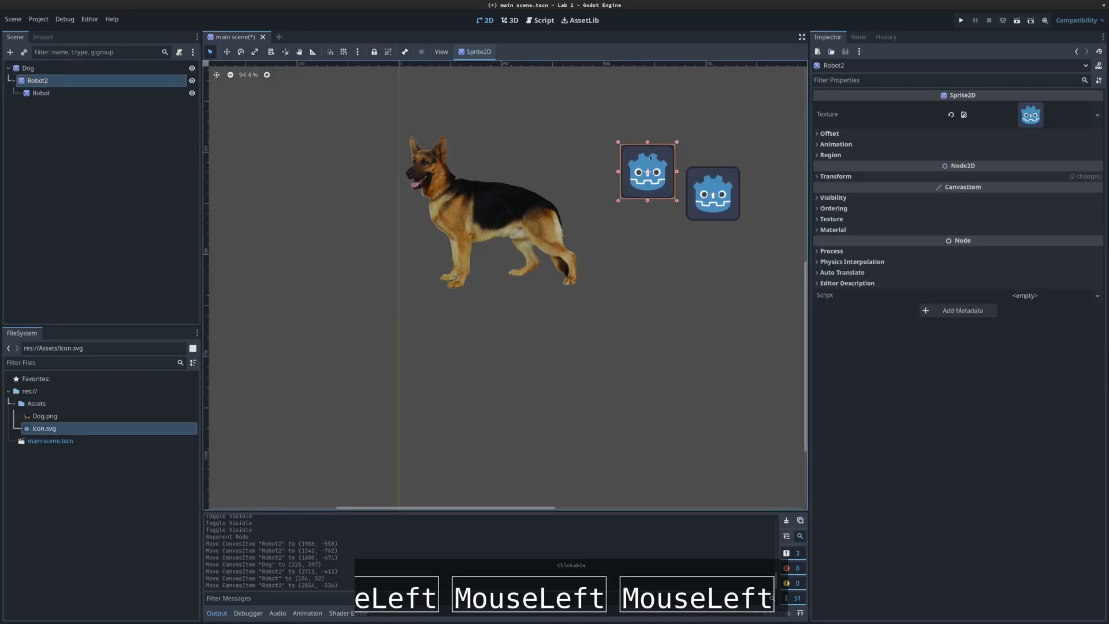
shift+click(624, 146)
mouse_move(618, 142)
shift+mouse_down()
mouse_move(564, 87)
mouse_move(638, 151)
mouse_move(625, 136)
shift+mouse_up()
Set Robot2's Modulate color to the pink ff63ff so that it also tints its child.
click(819, 198)
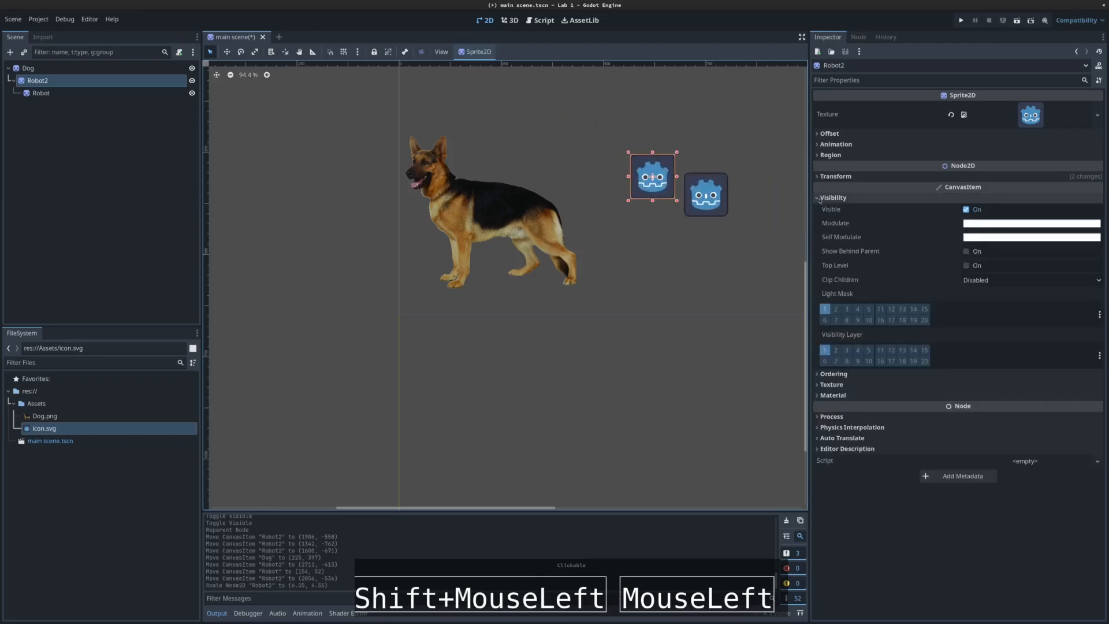
click(982, 224)
drag(1049, 398, 1010, 399)
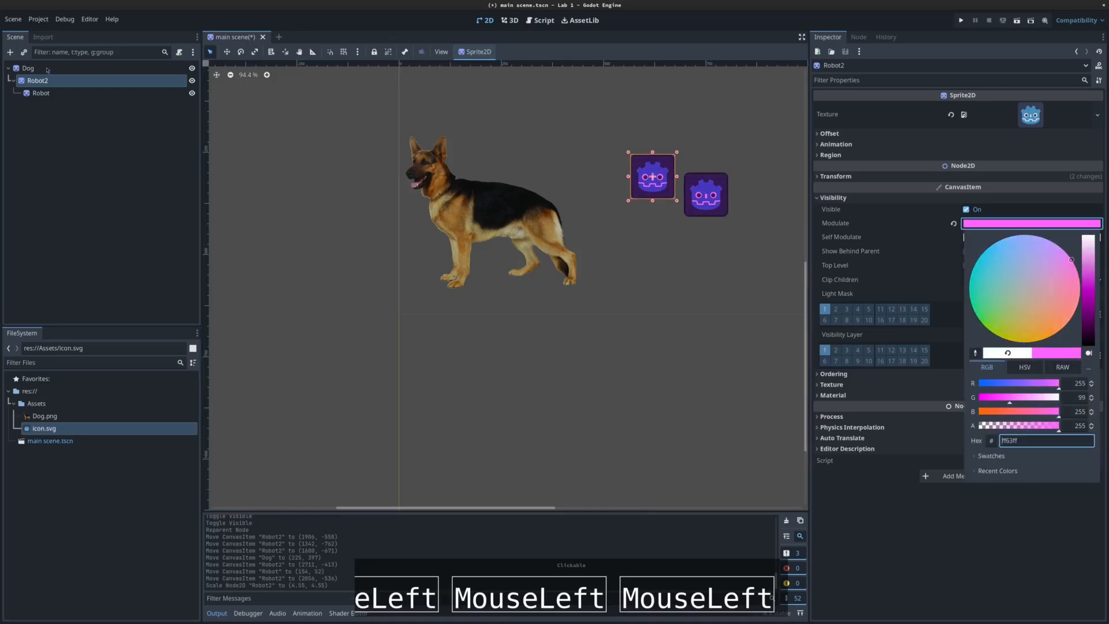
Scale the Dog and its descendants to about 0.12 by 0.142 and rotate it to -32.9°.
click(28, 69)
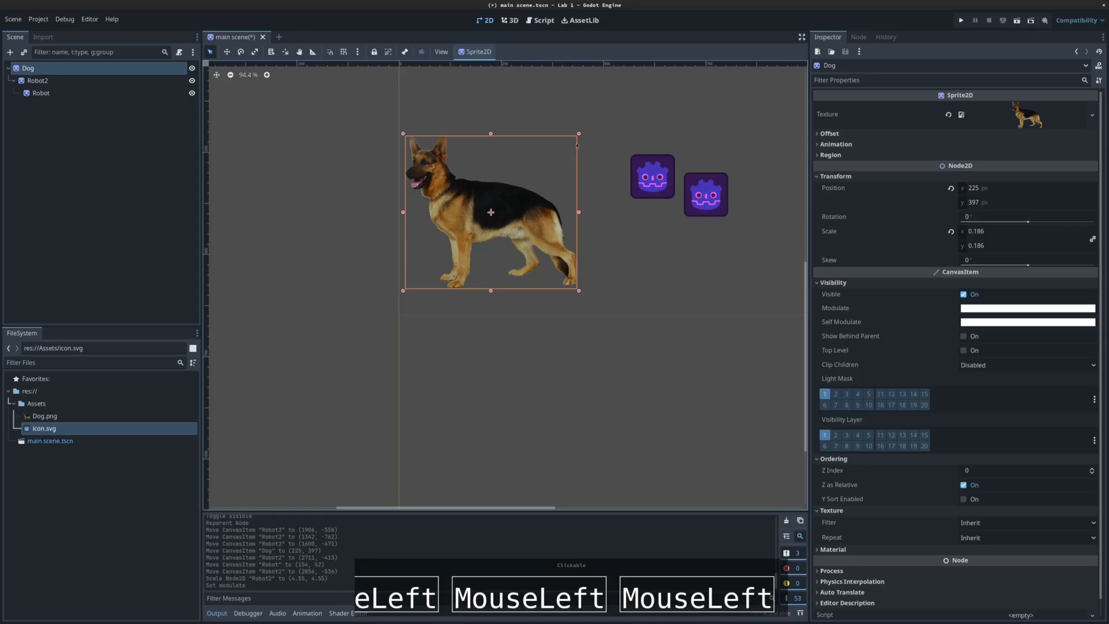
drag(579, 133, 519, 156)
key(ctrl+z)
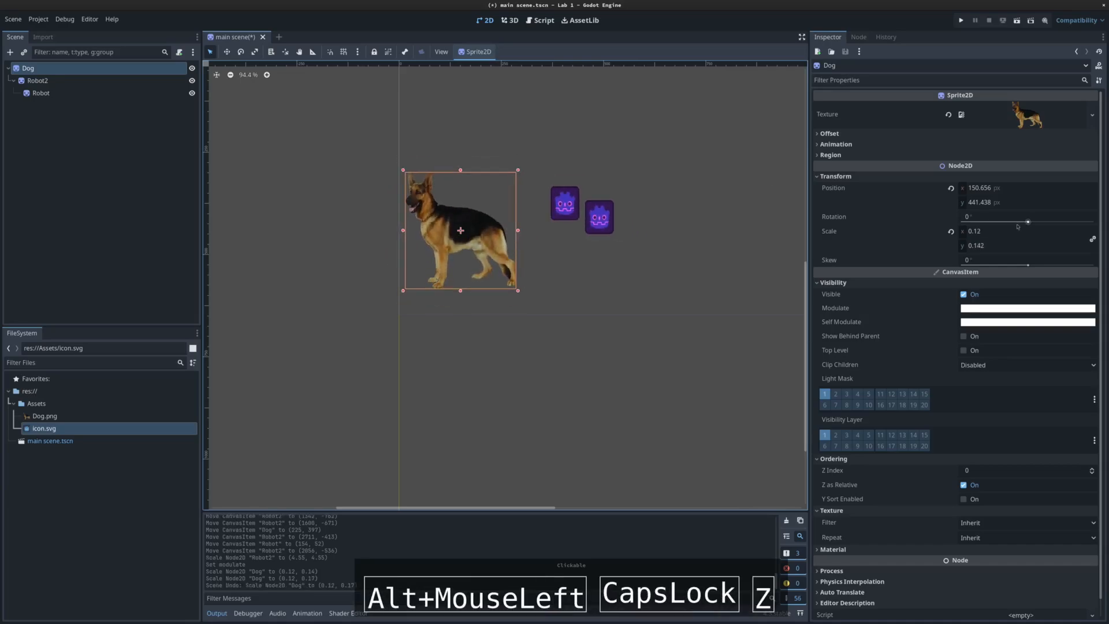
drag(1024, 222, 888, 225)
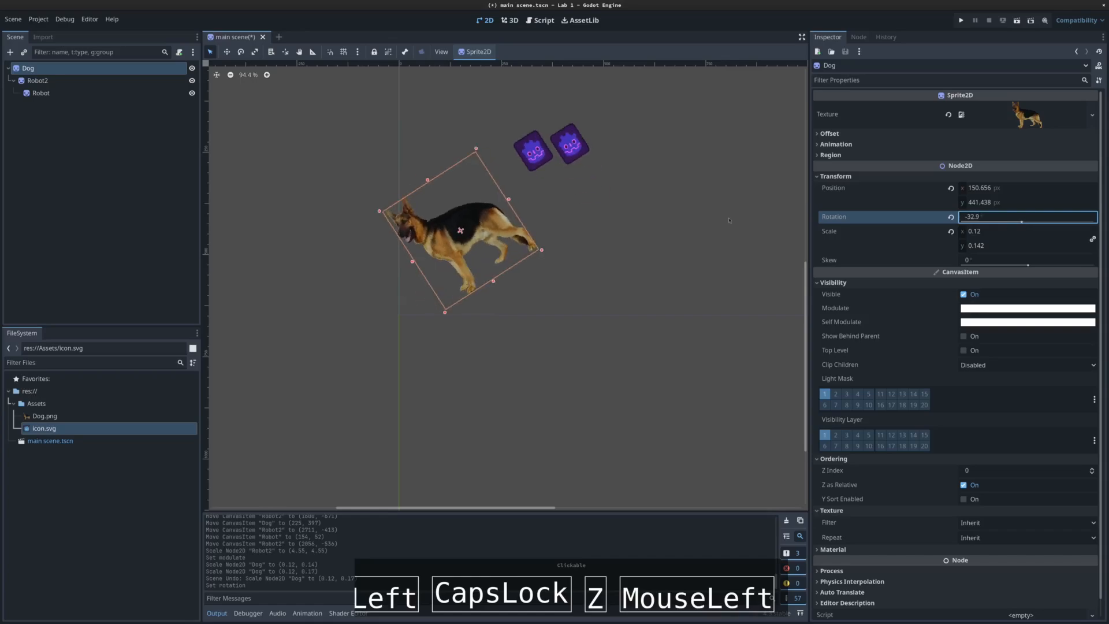
Move the rotated Dog with its descendants to about x 457, y 383 px.
key(q)
key(w)
drag(424, 197, 576, 220)
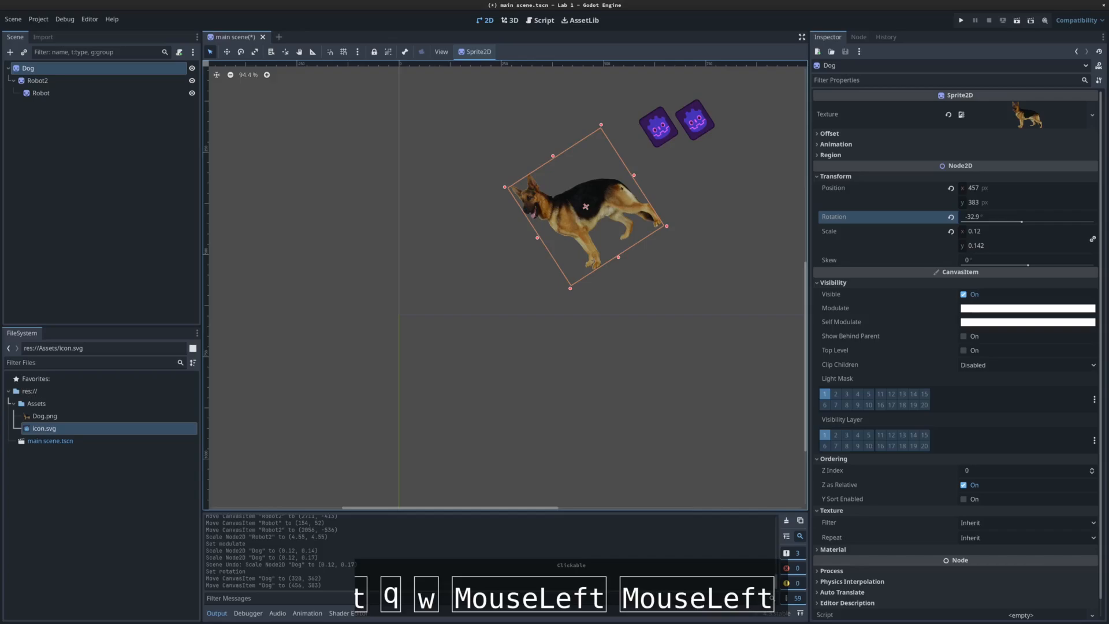
Adjust the Dog's scale to about 0.118 by 0.142 and reset its rotation to 0°.
drag(602, 124, 604, 129)
alt+drag(668, 230, 669, 232)
click(951, 217)
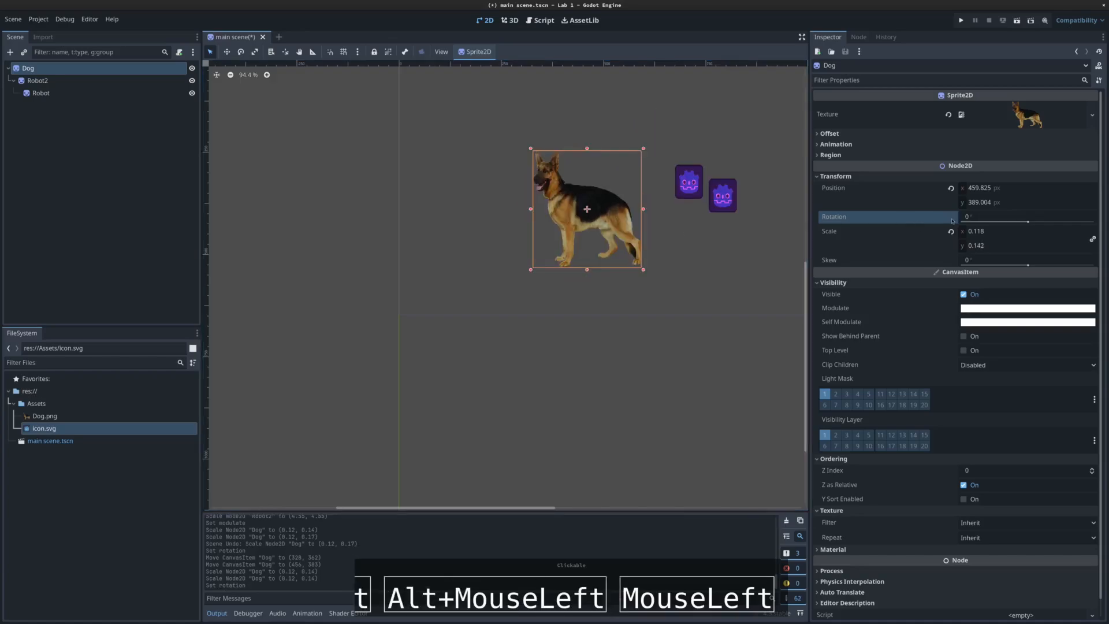
Reset the Dog's position to the origin and move it to about x 132, y 159 px.
click(951, 189)
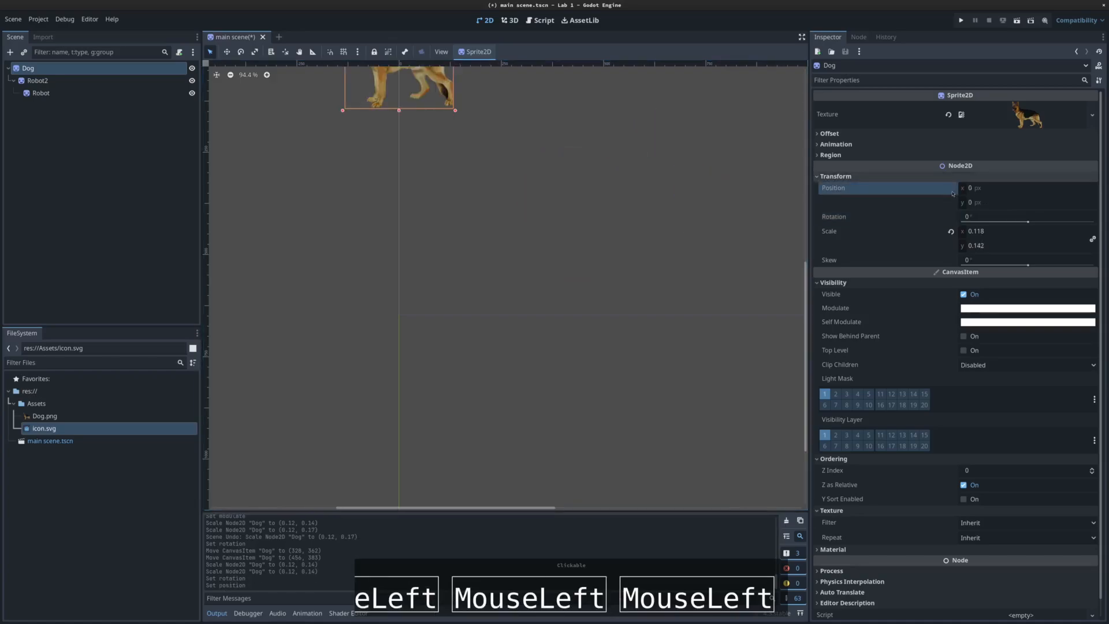
scroll(514, 178, down, 3)
middle_drag(514, 179, 540, 327)
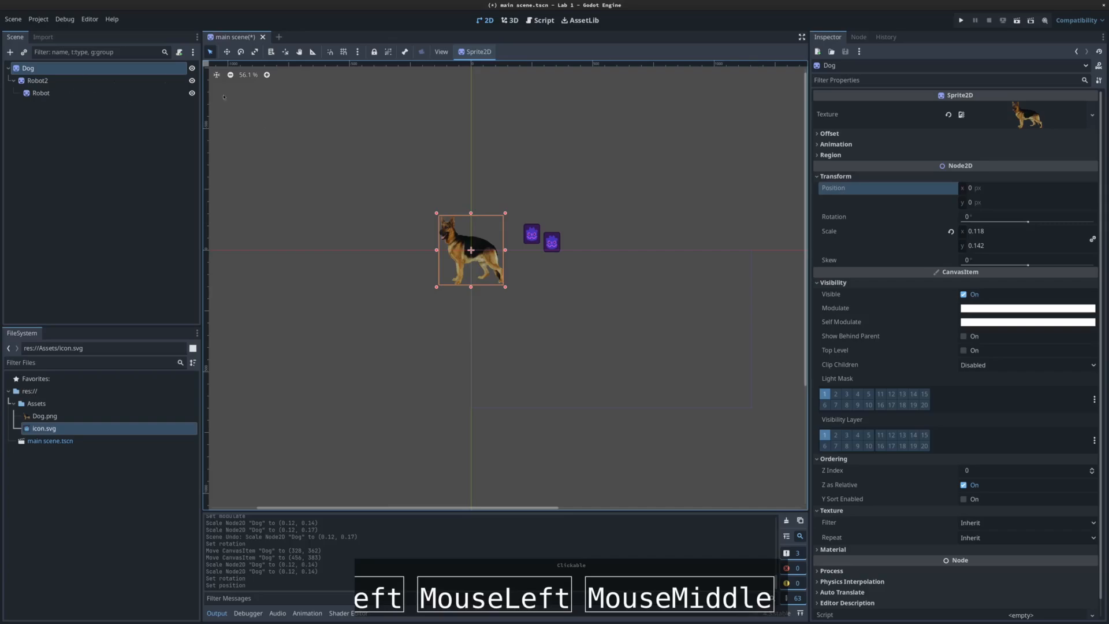
drag(471, 250, 503, 289)
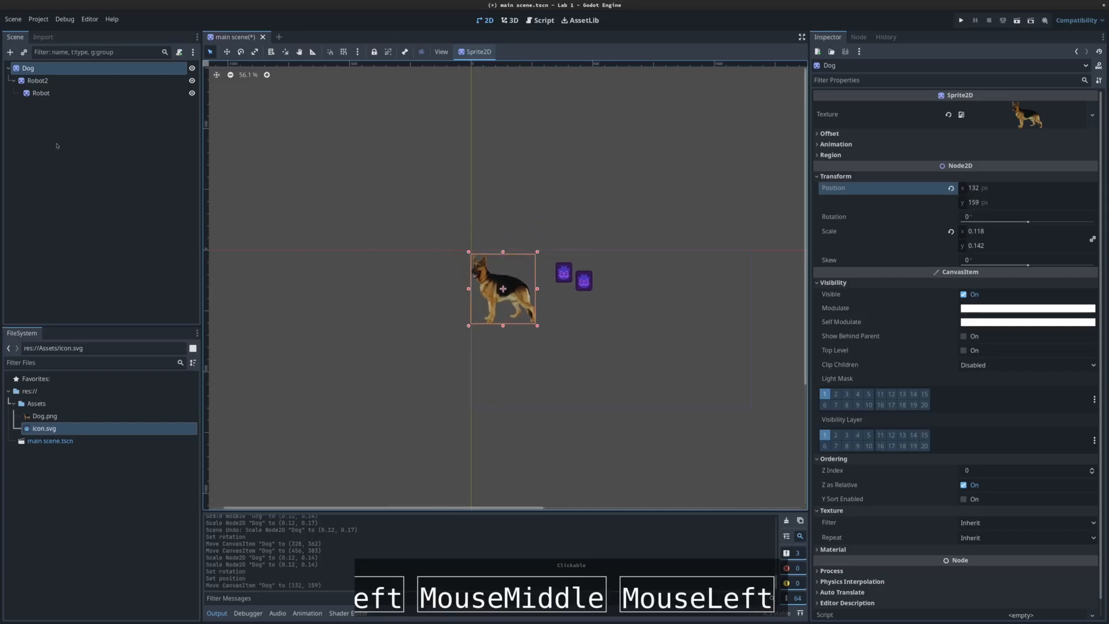
Collapse Robot2's branch and add a ColorRect node as a child of Dog.
click(13, 80)
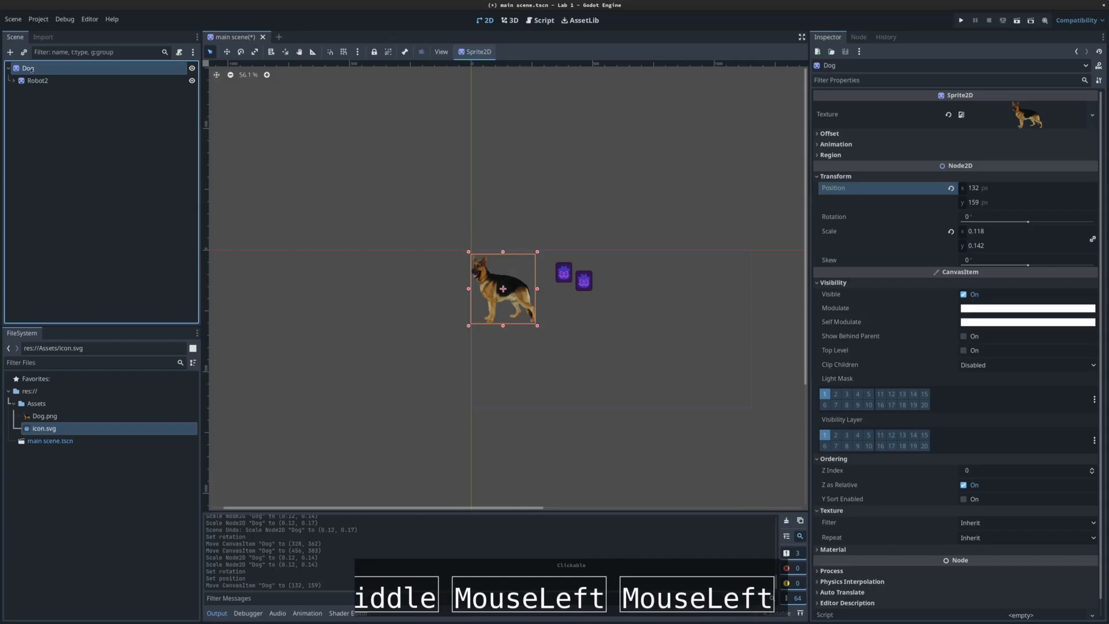
click(20, 69)
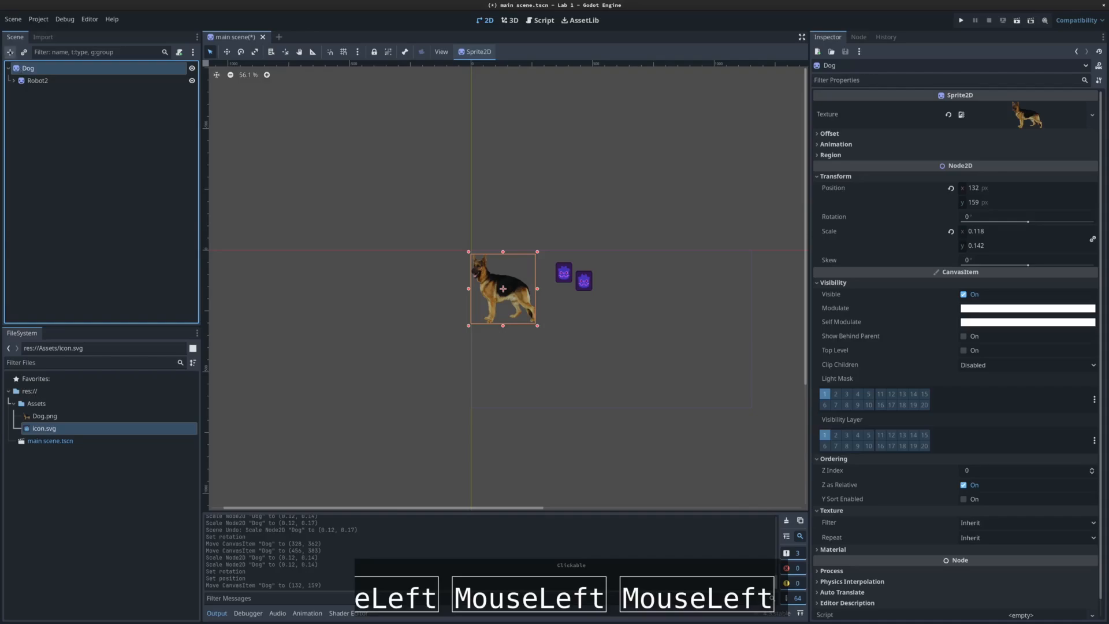
click(10, 52)
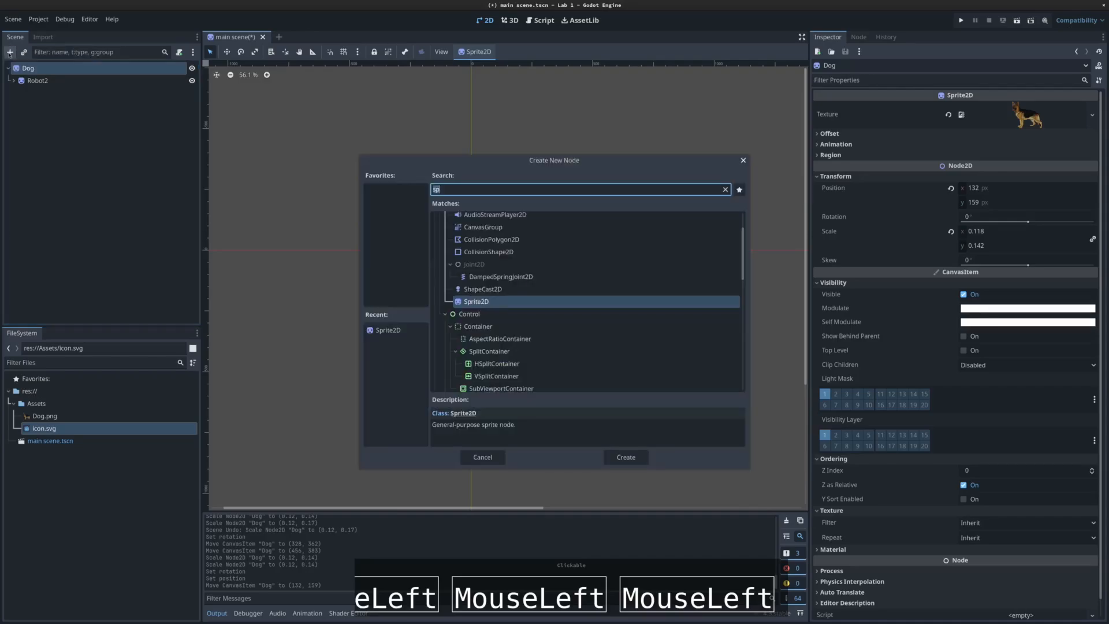
text(col)
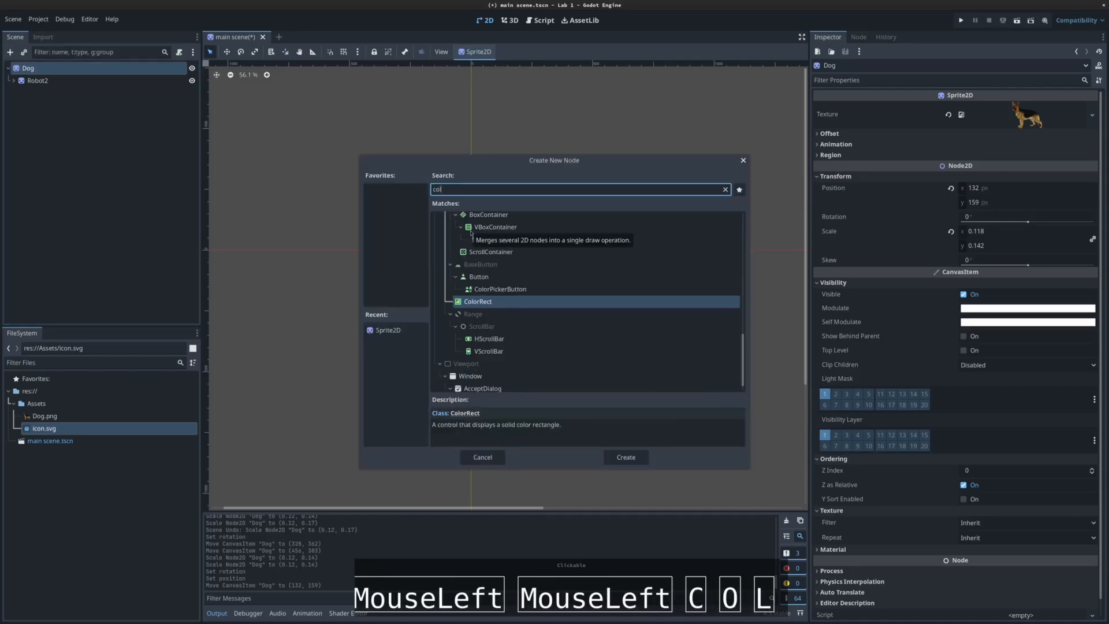
click(633, 457)
scroll(468, 284, up, 3)
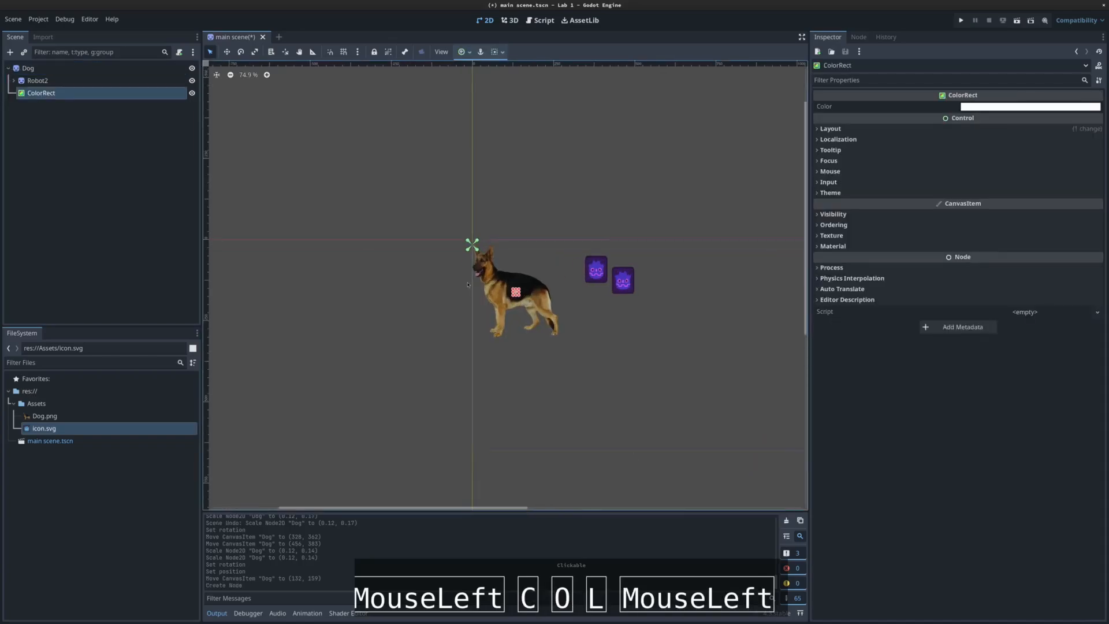
Place the ColorRect at about x 34, y -926 px over the dog's back and resize it to about 723 by 899 px.
drag(473, 239, 535, 313)
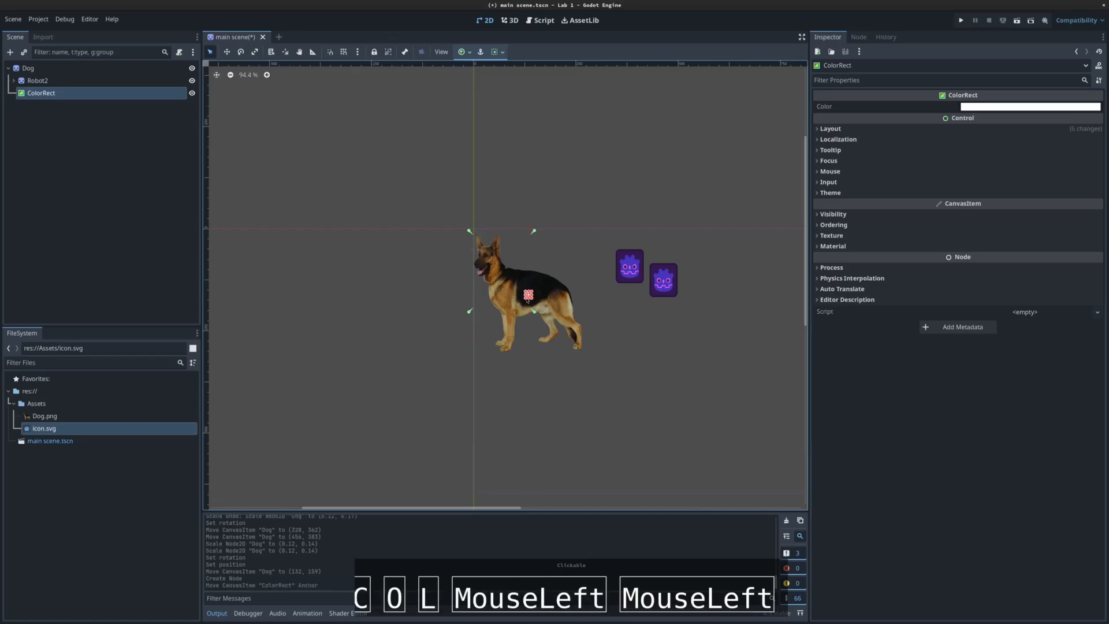
key(ctrl+z)
scroll(537, 312, up, 2)
scroll(538, 311, up, 5)
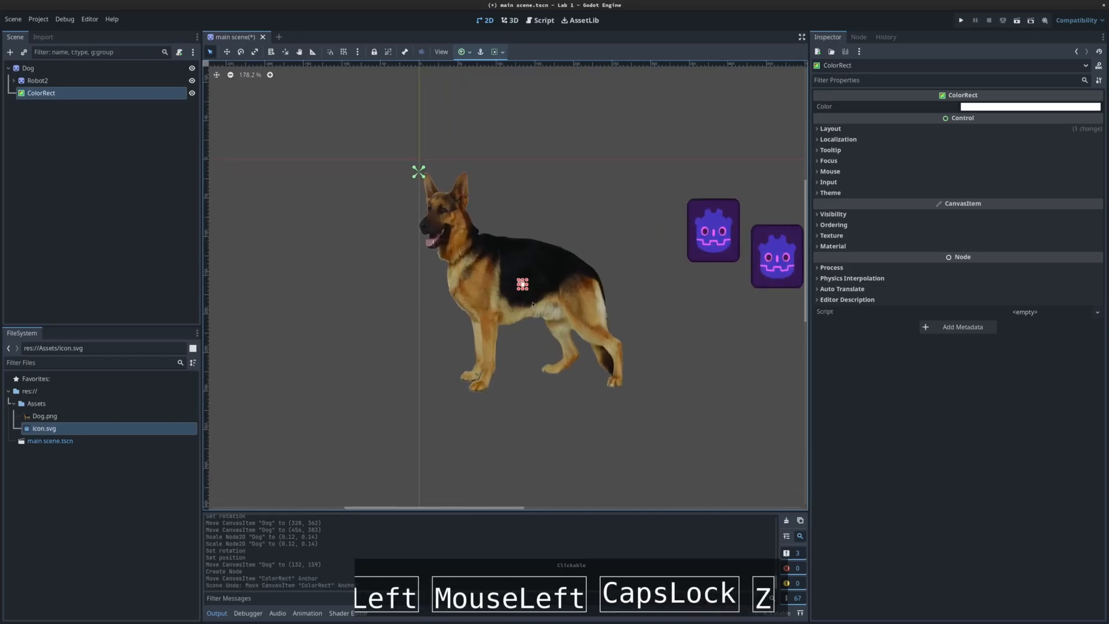
drag(522, 281, 645, 275)
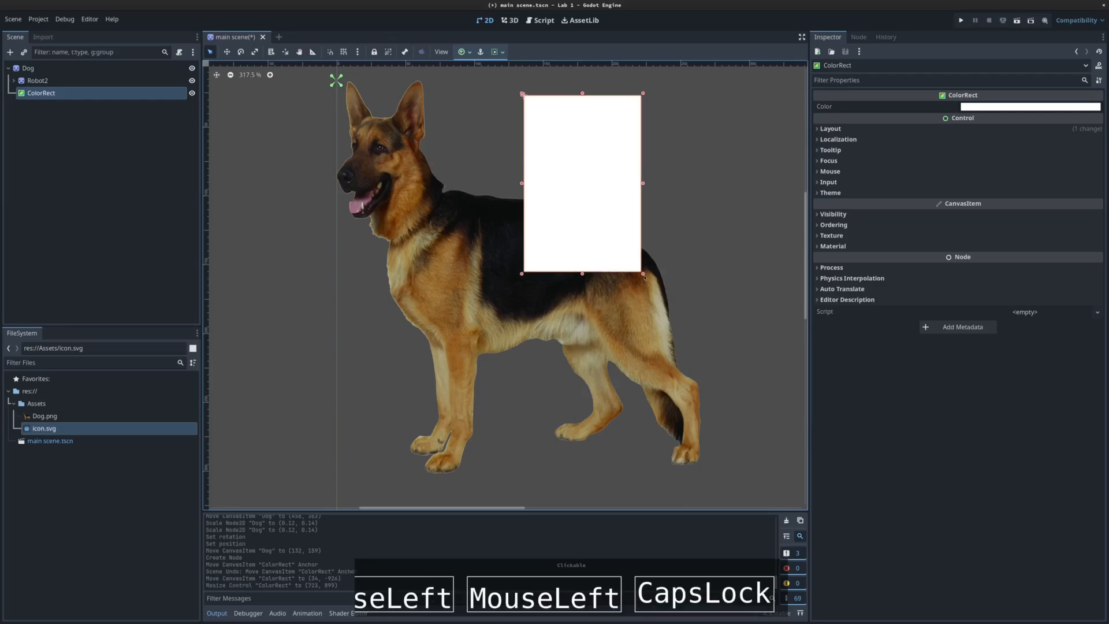
Move the ColorRect down to the dog's hind legs, at about x 187, y 554 px.
ctrl+scroll(644, 275, down, 3)
key(Tab)
scroll(644, 275, down, 11)
drag(595, 232, 608, 386)
scroll(607, 386, down, 5)
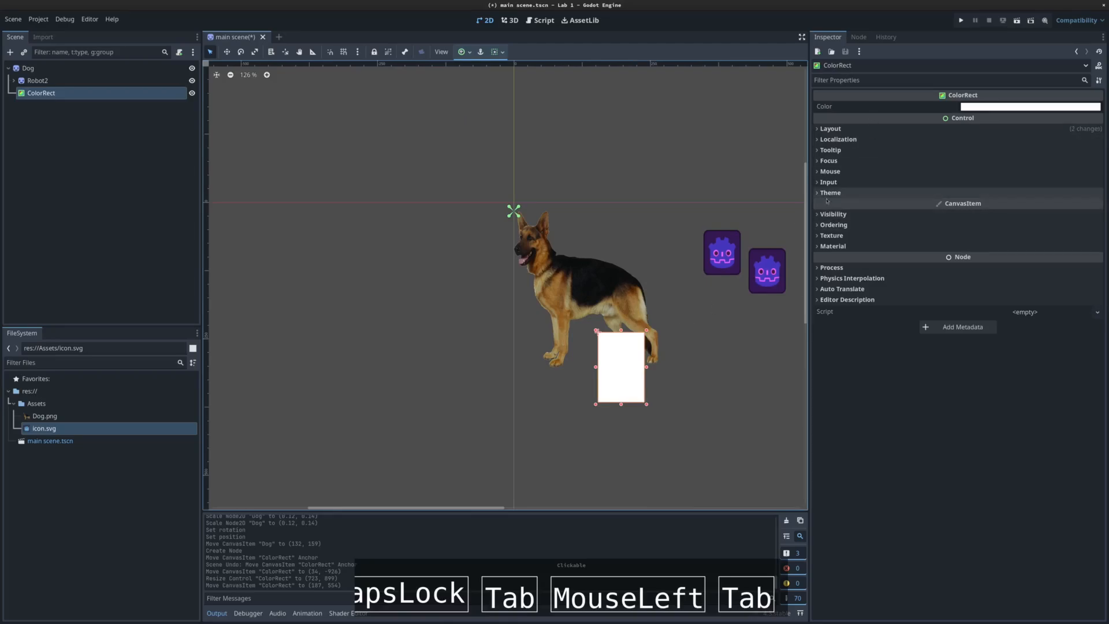
Expand the ColorRect's layout transform properties and move the rectangle to about x 3410, y 1067 px.
click(870, 129)
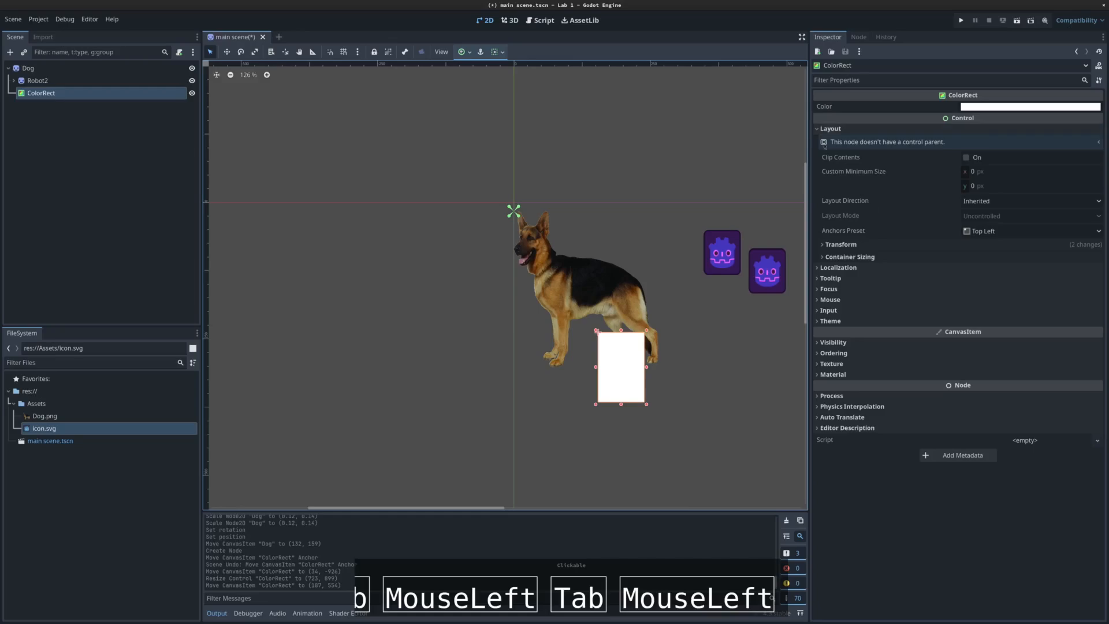
click(841, 244)
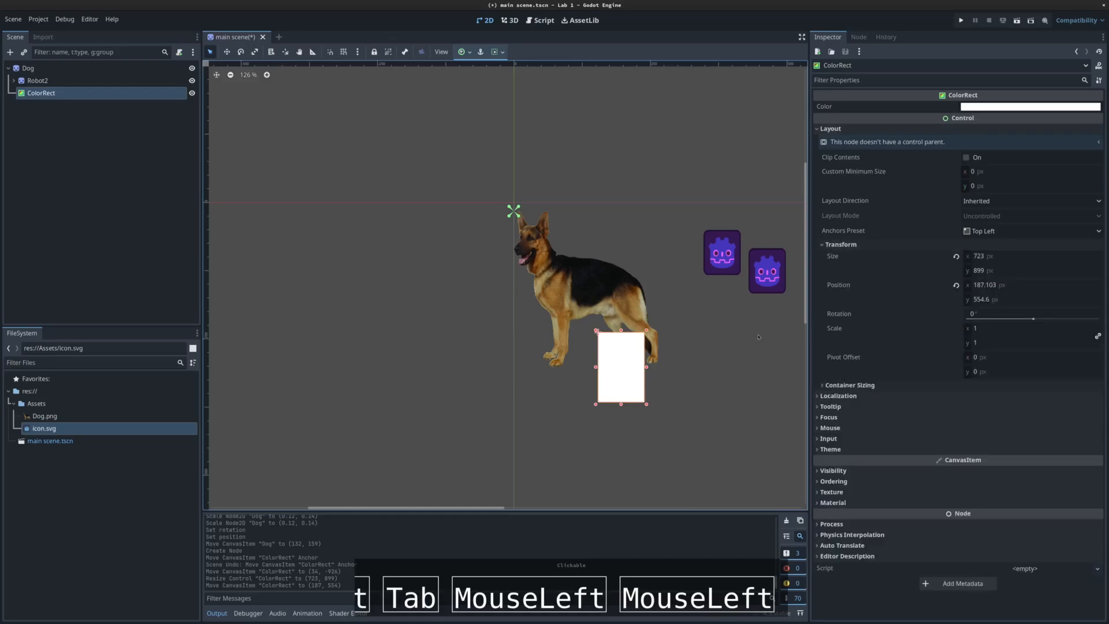
drag(638, 375, 844, 416)
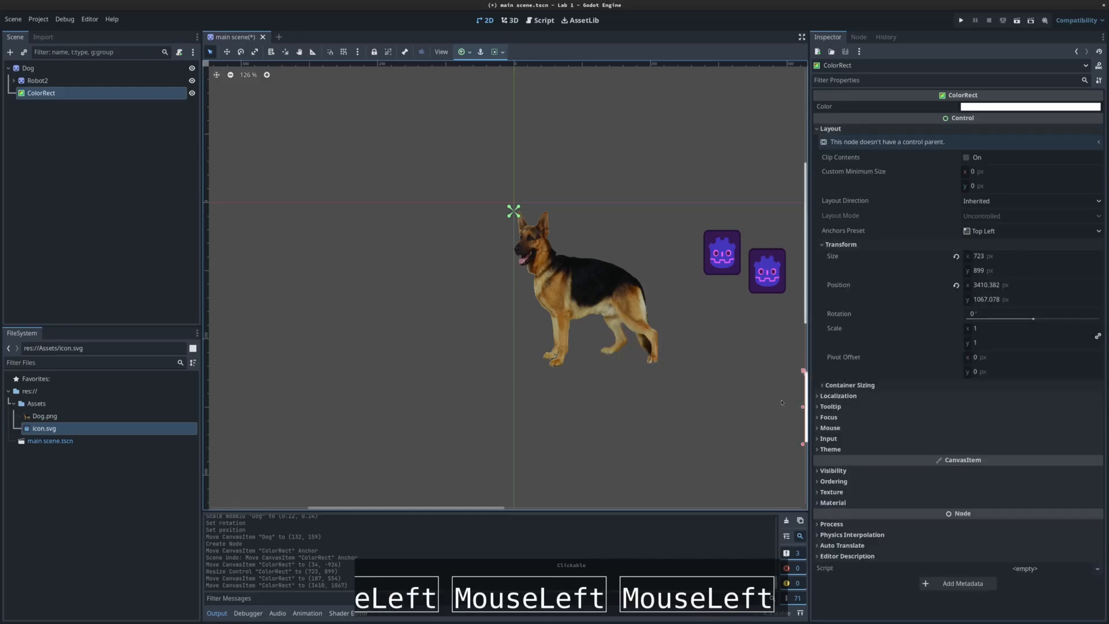
Move the ColorRect back over the dog's hindquarters and stretch it to about 723 by 2008 px.
scroll(673, 400, down, 1)
scroll(673, 399, down, 2)
drag(781, 405, 640, 312)
Set the ColorRect's color to the brown 70513e.
click(987, 109)
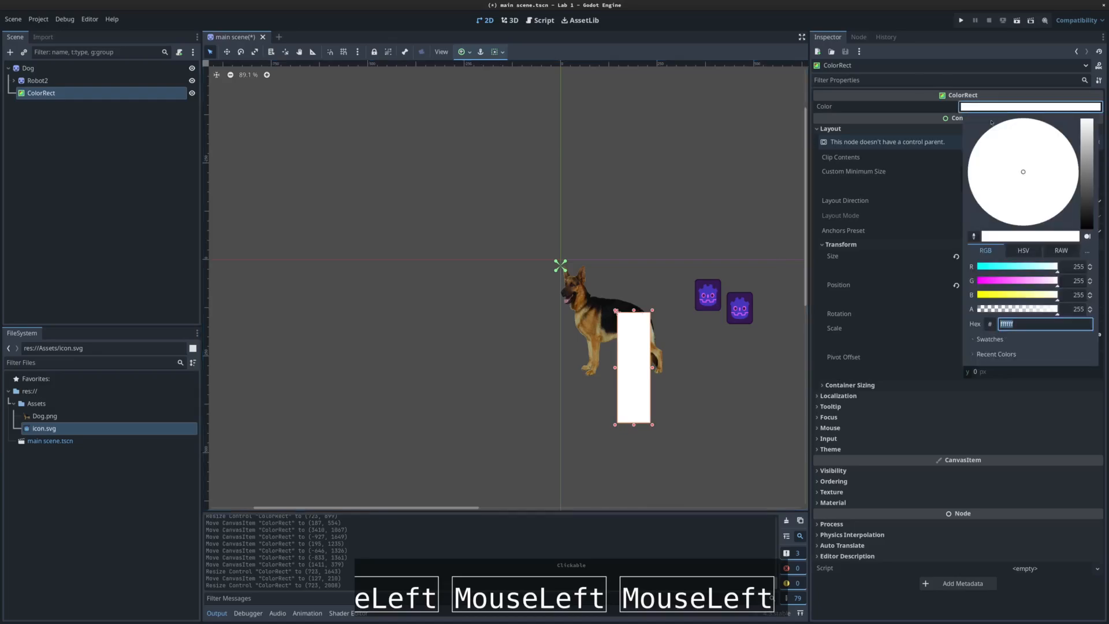
drag(1034, 267, 1003, 281)
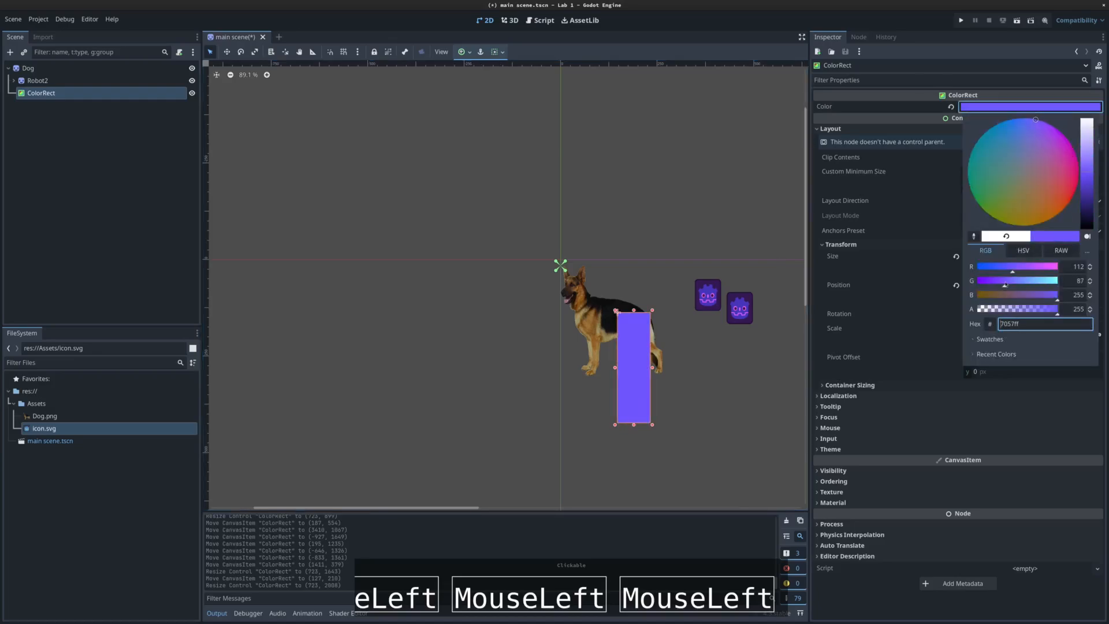
click(1000, 296)
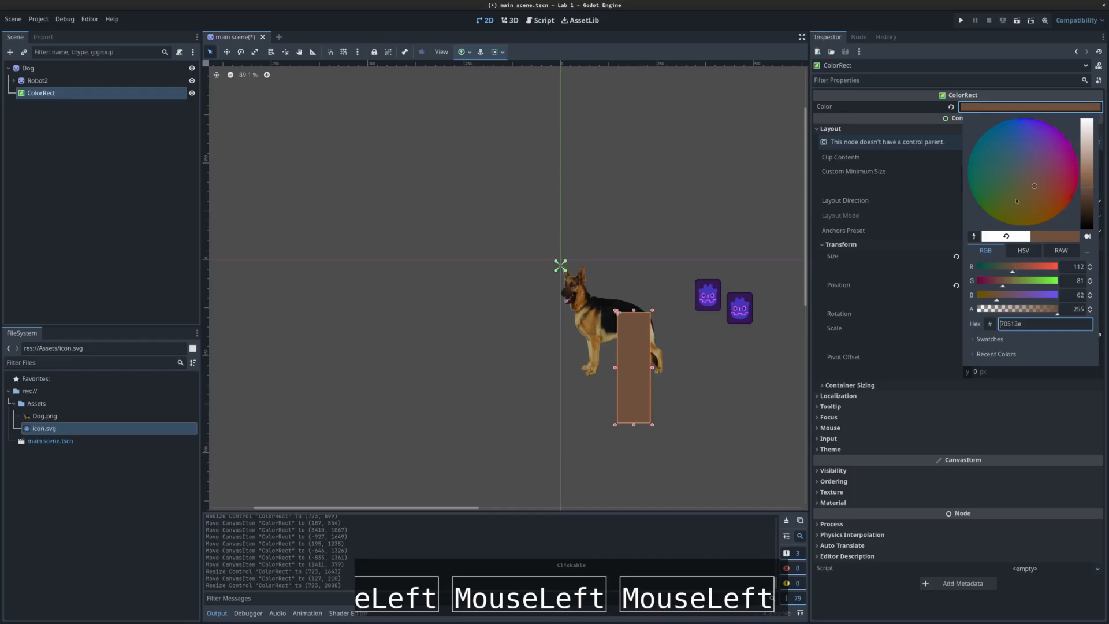
Move the brown rectangle below the dog's front paws, to about x -918, y 975 px.
drag(639, 372, 593, 433)
scroll(594, 433, down, 2)
scroll(594, 433, down, 3)
middle_drag(594, 433, 570, 363)
Rename the ColorRect node as Trunk.
double_click(52, 94)
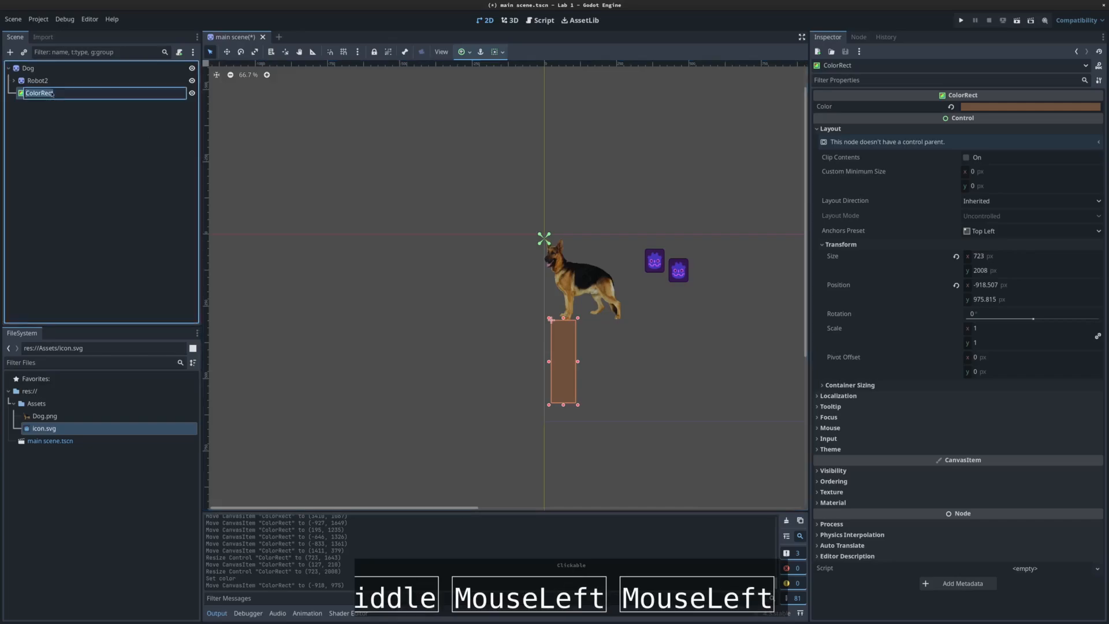
text(Trun)
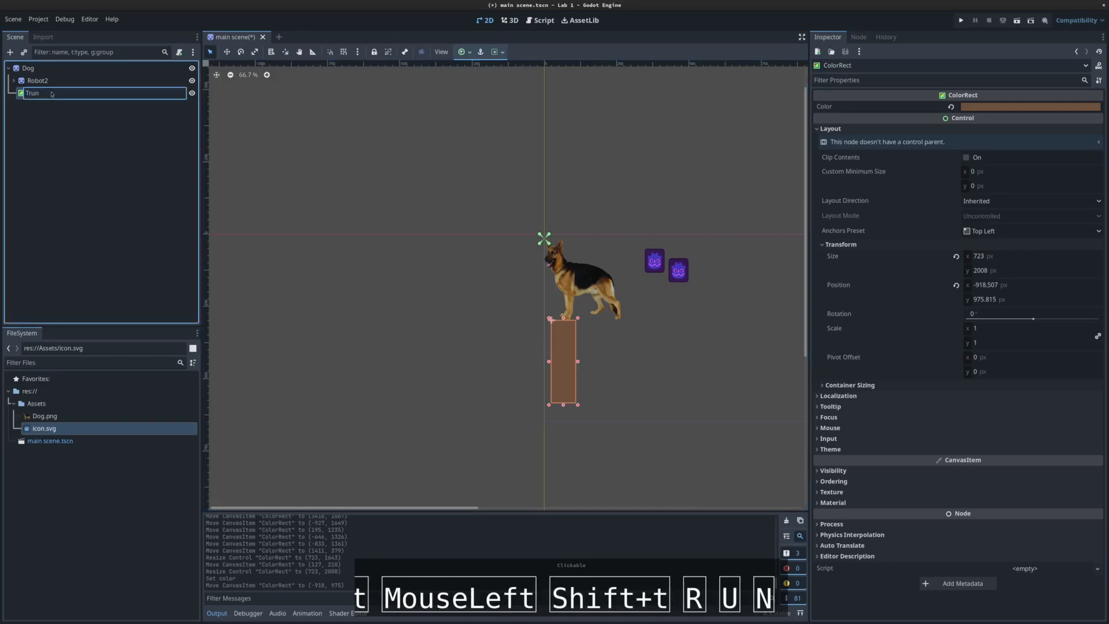
text(k)
click(222, 249)
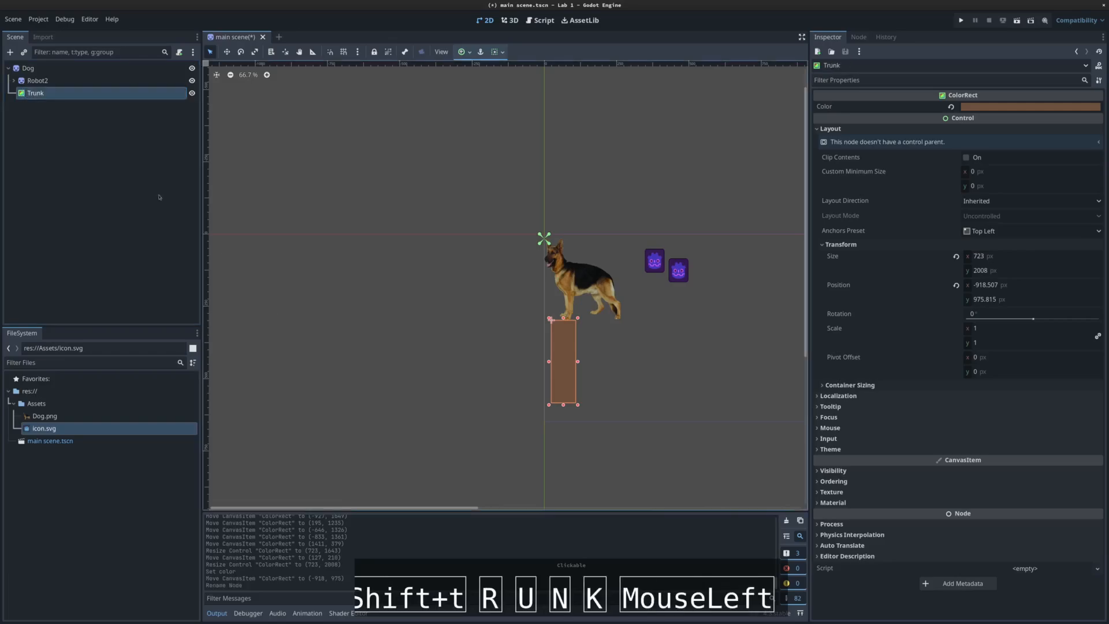
Duplicate the Trunk node and rename the copy as Leaves.
key(ctrl+d)
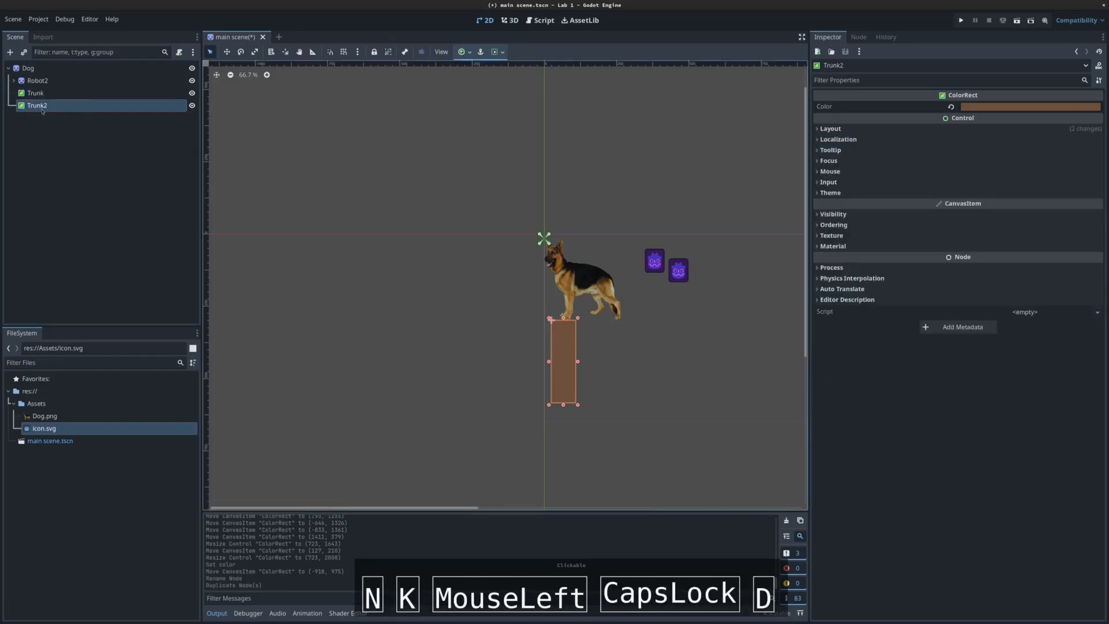
key(F2)
text(Leaves)
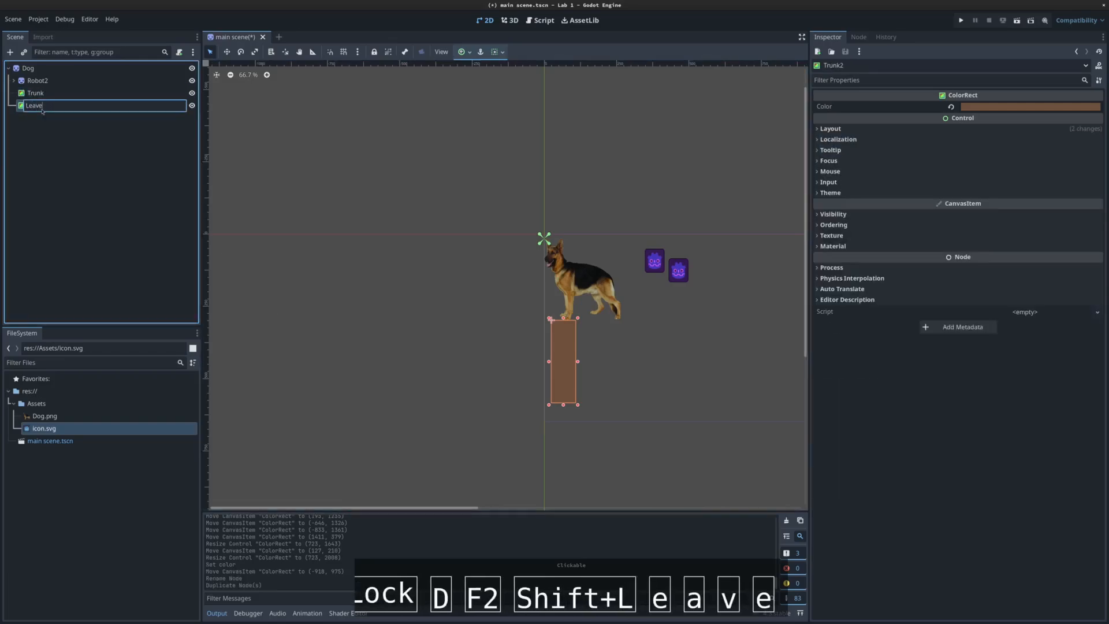
key(Return)
Move the Leaves rectangle sideways off the trunk and set its color to dark green.
drag(564, 354, 609, 354)
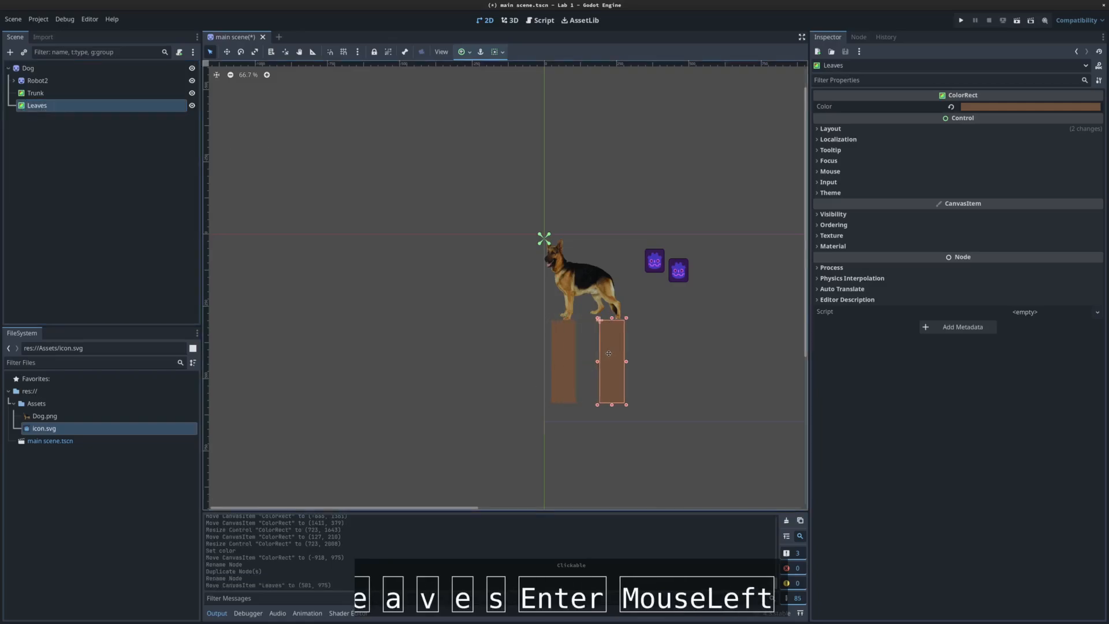
click(987, 109)
click(975, 193)
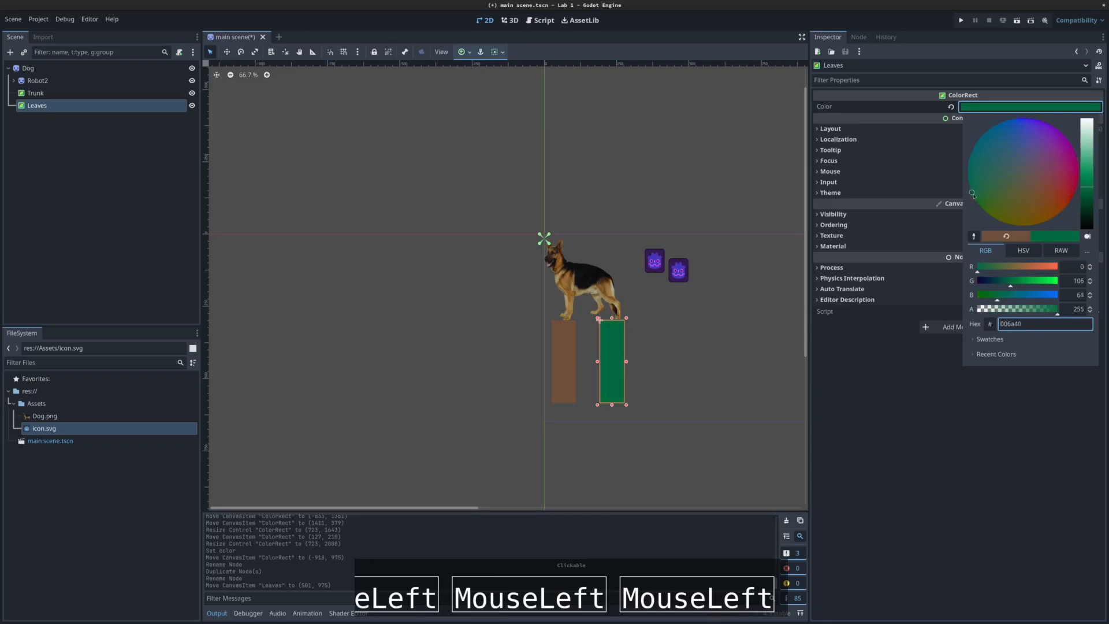
Resize the Leaves rectangle to about 1701 by 1356 px and center it over the top of the trunk.
click(612, 409)
drag(612, 405, 567, 308)
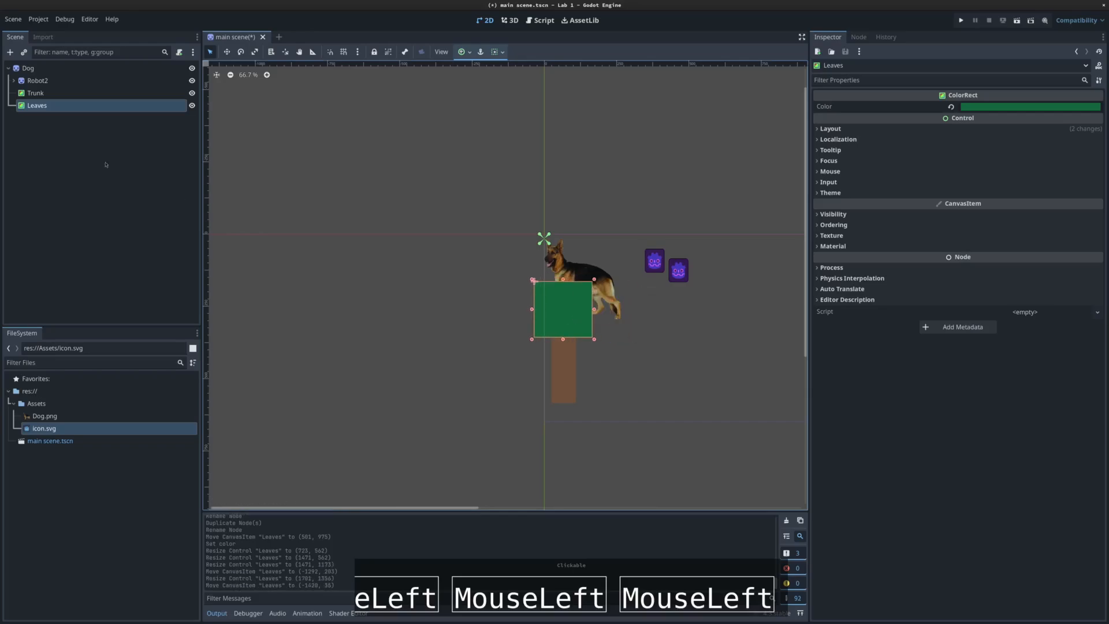
Move the Leaves rectangle and the Trunk beneath it sideways off the dog, placing the Trunk at about (1573, 976) px.
click(52, 93)
click(480, 334)
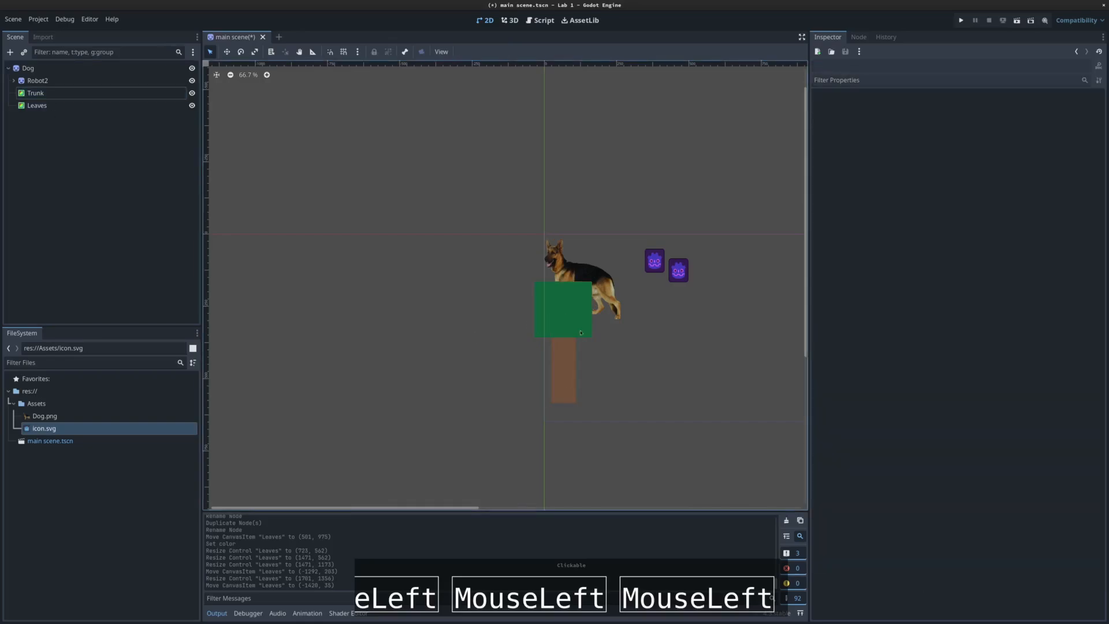
click(563, 301)
drag(564, 301, 645, 300)
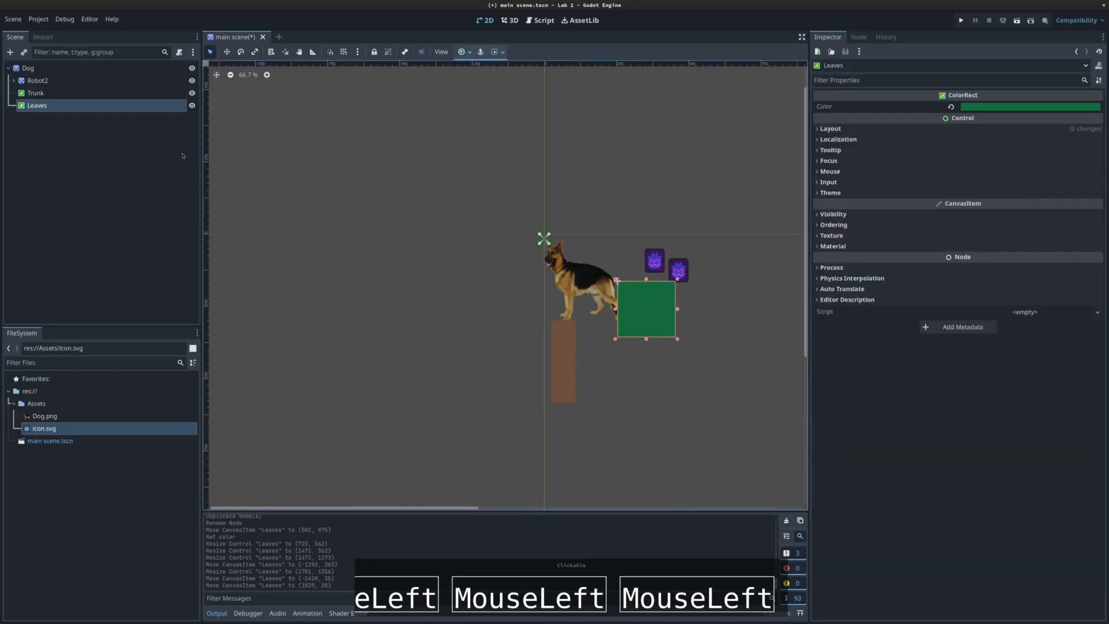
drag(563, 371, 647, 368)
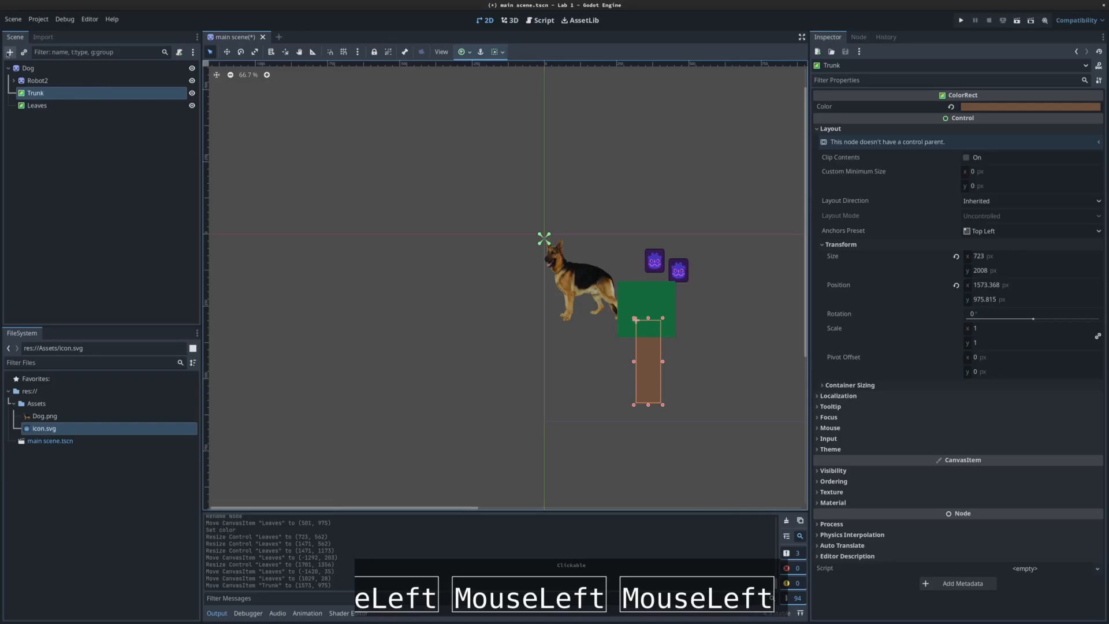
Add a Node2D to the scene and place it directly under Dog, above the Trunk node.
click(9, 52)
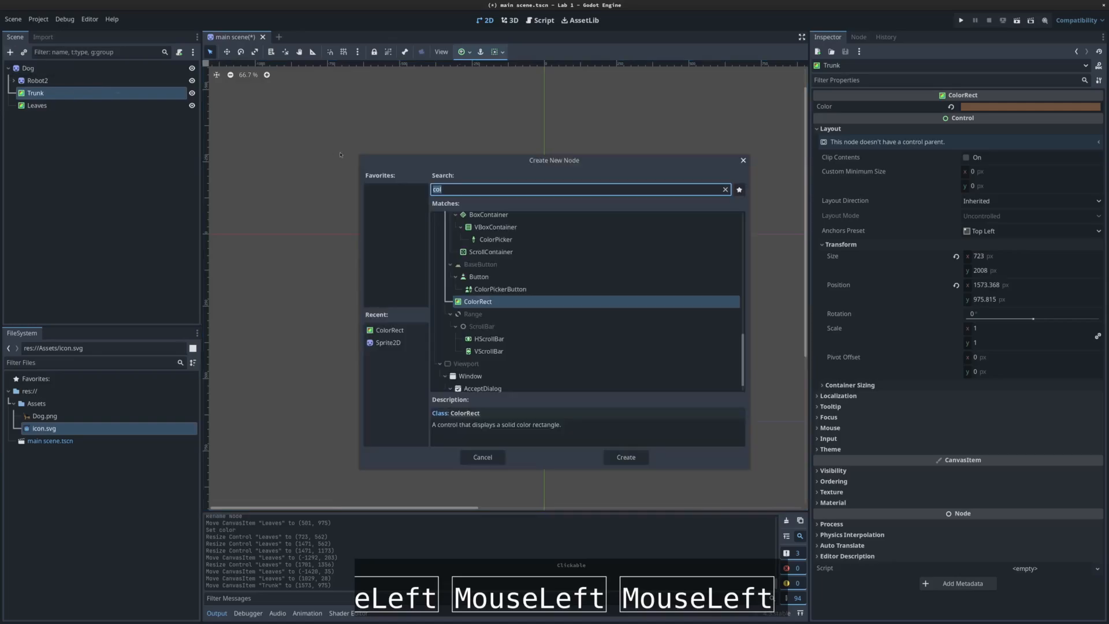
text(node)
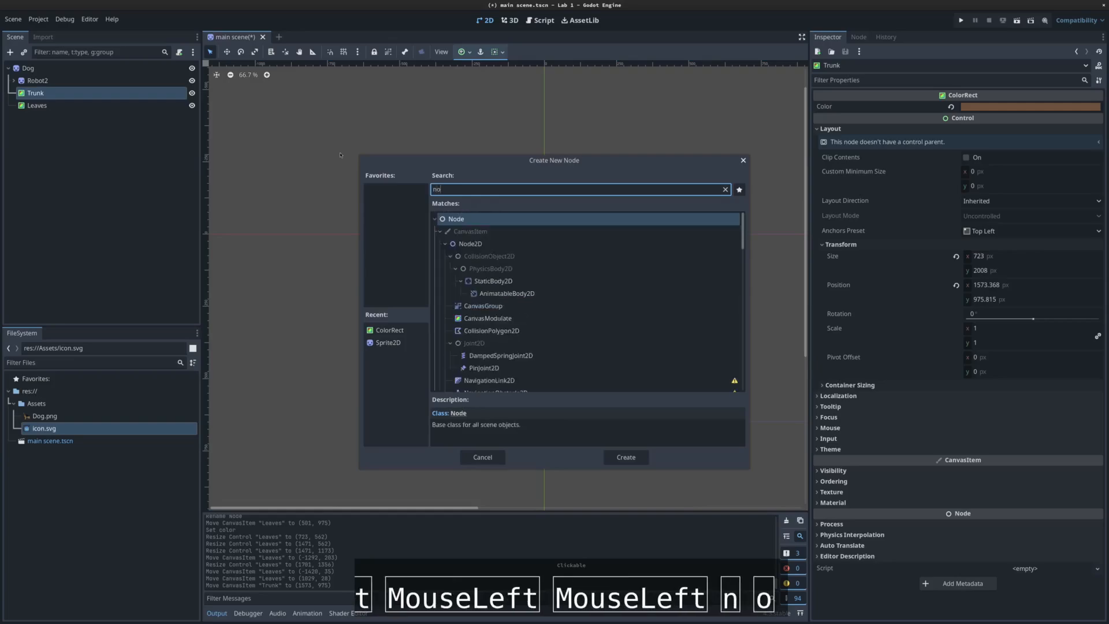
click(473, 245)
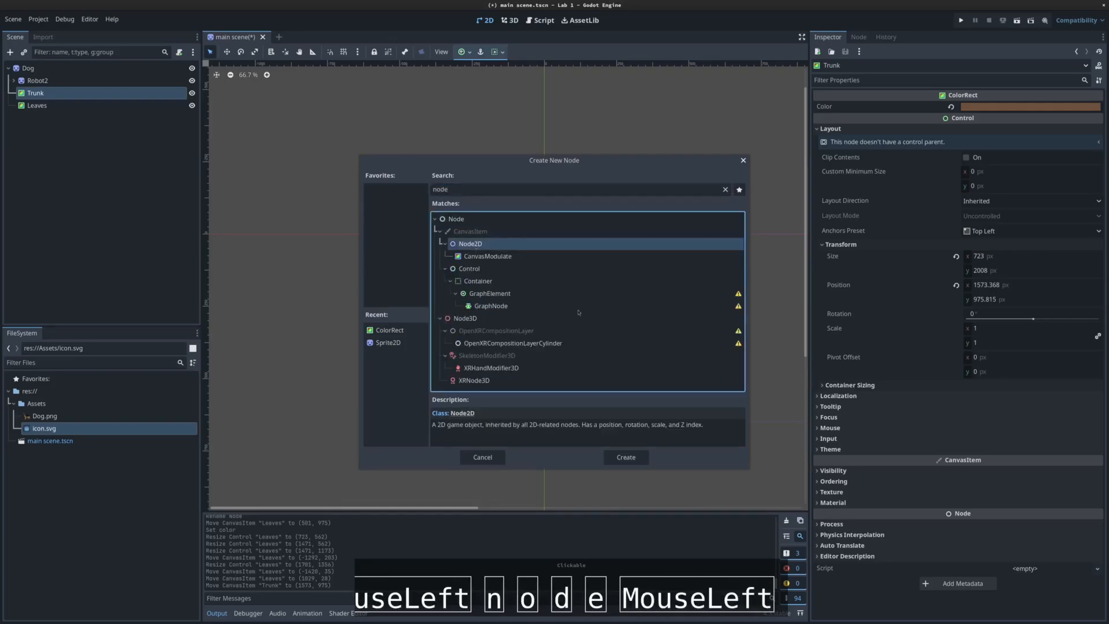
click(622, 458)
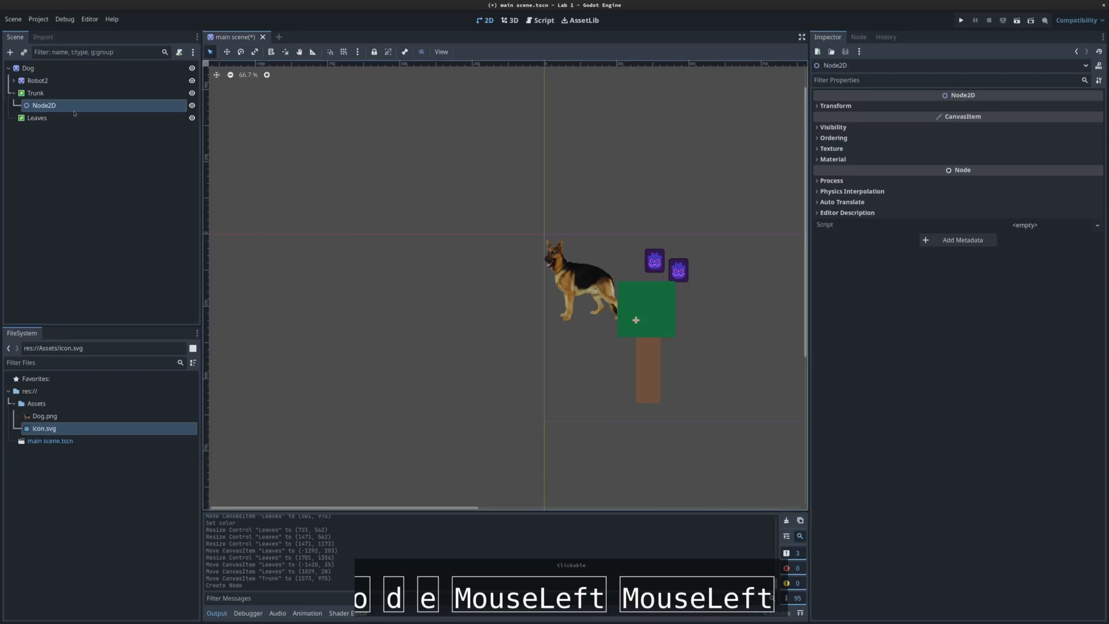
drag(59, 105, 28, 91)
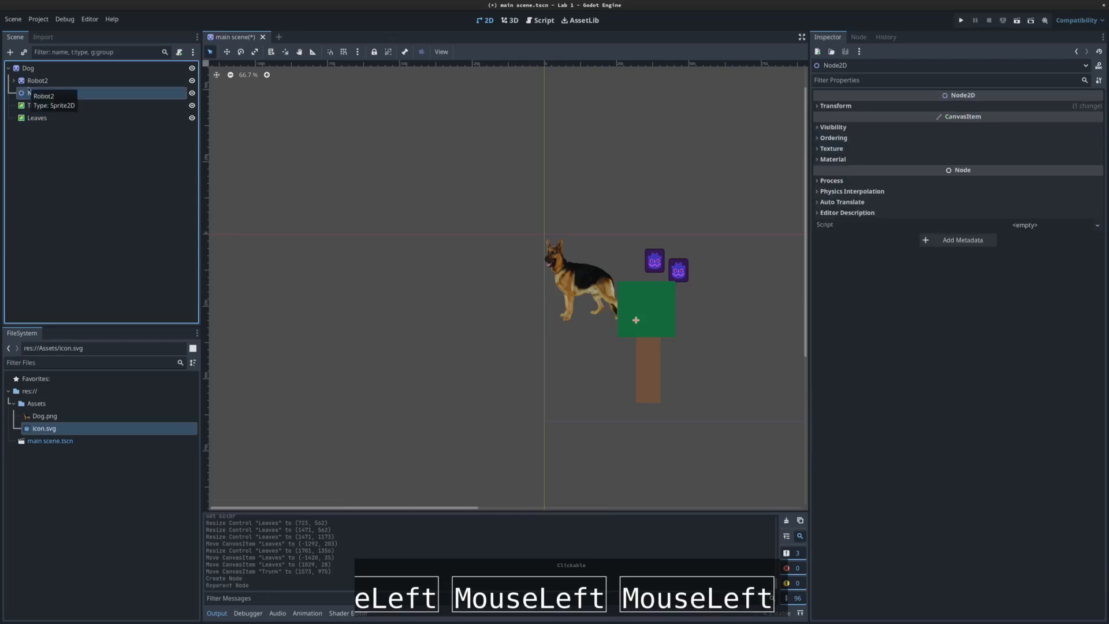
Make Trunk and Leaves children of the Node2D and rename that parent node as Tree.
click(36, 106)
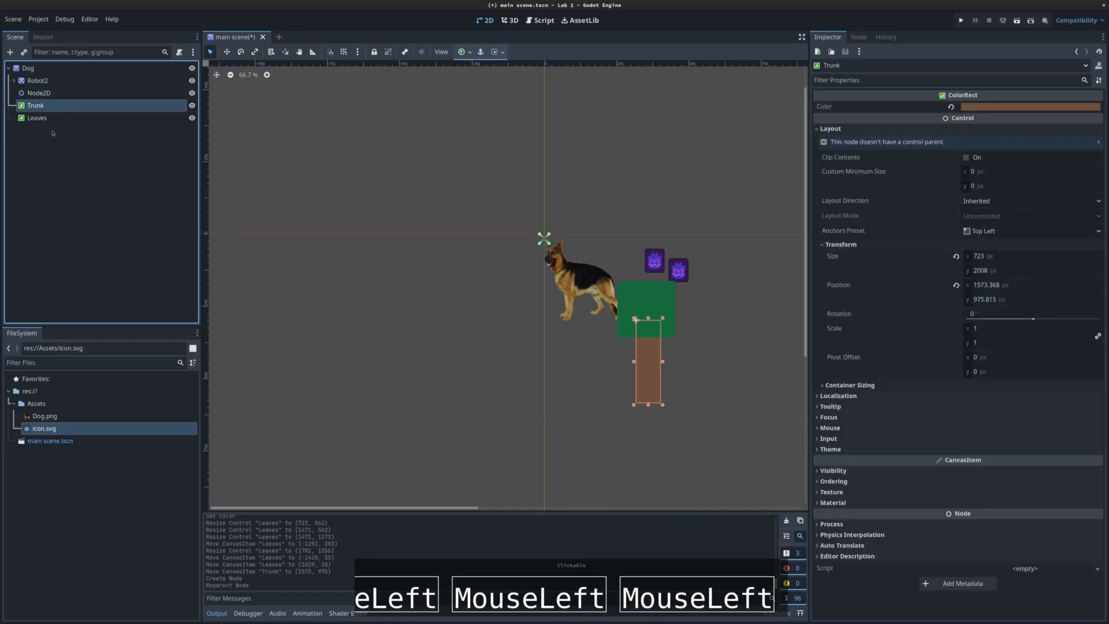
shift+click(44, 118)
drag(43, 118, 48, 93)
double_click(38, 93)
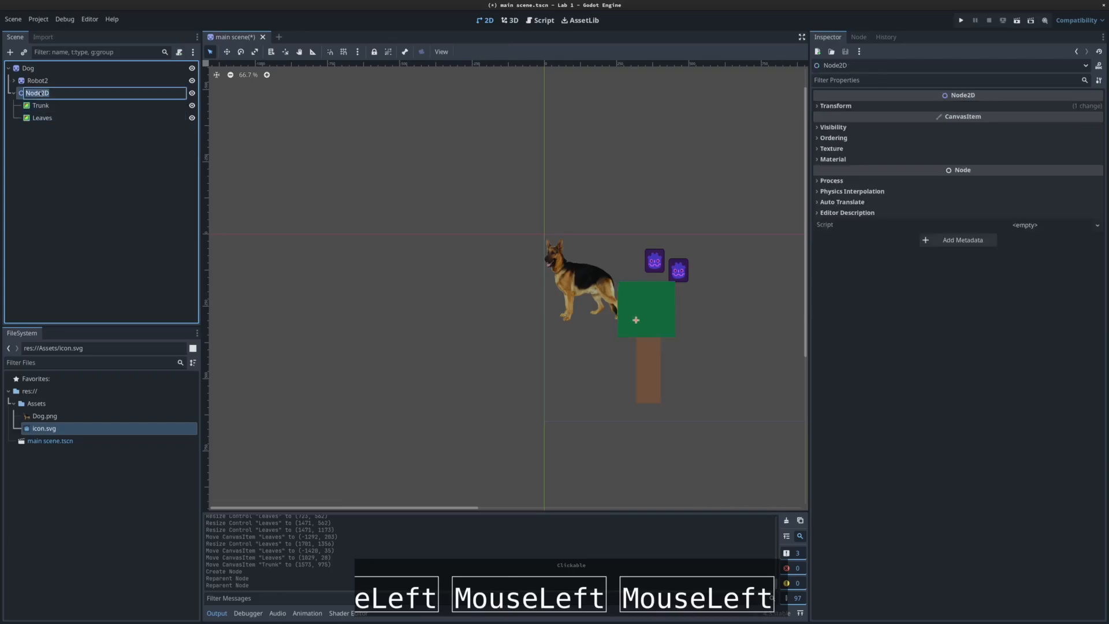
text(Tree)
key(Return)
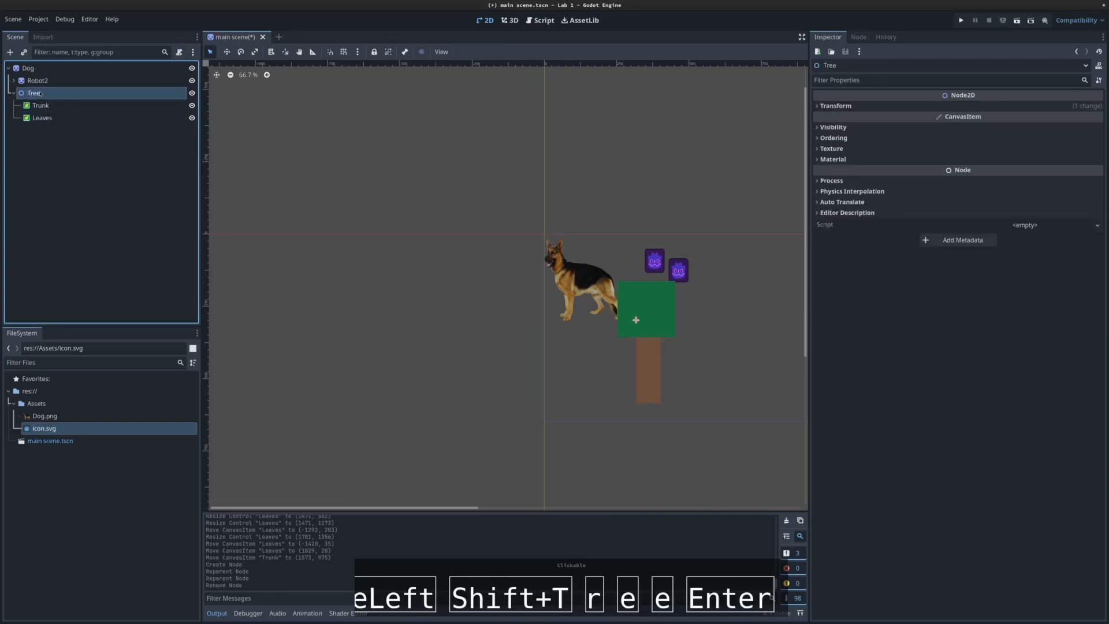
click(28, 94)
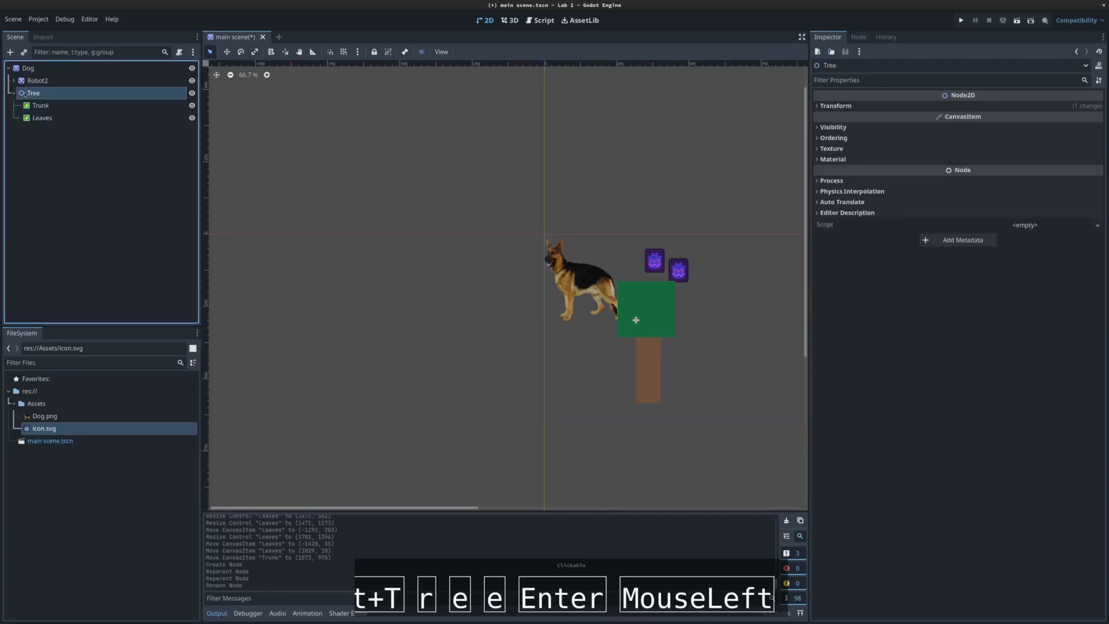
drag(635, 320, 576, 321)
key(ctrl+z)
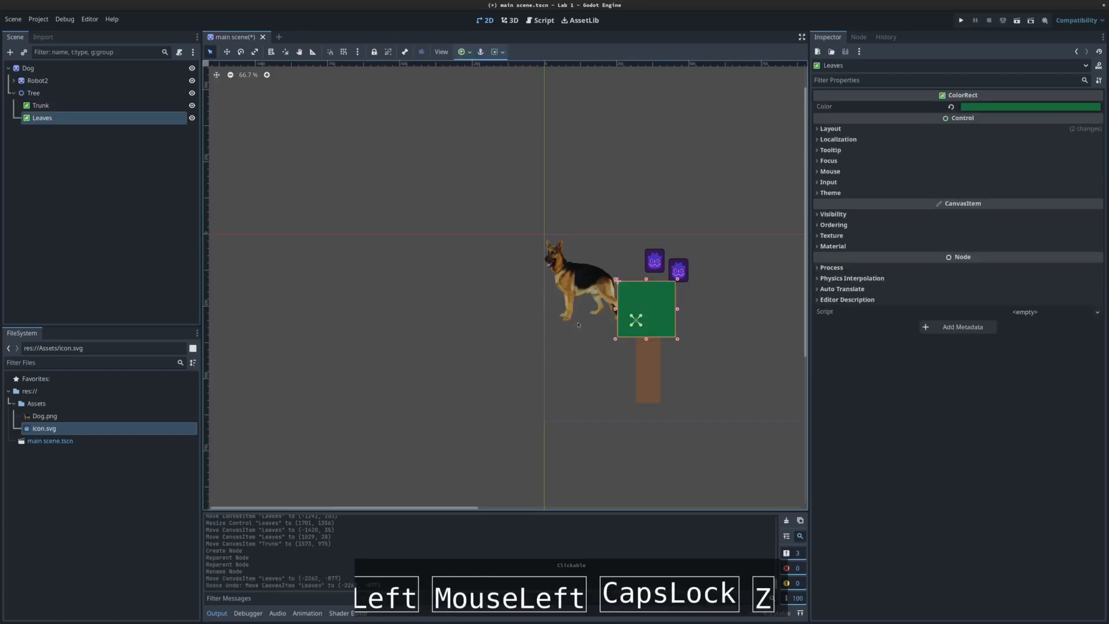
Move the Tree node with its trunk and leaves to about (7375, 1207), near the far right of the game frame.
click(46, 94)
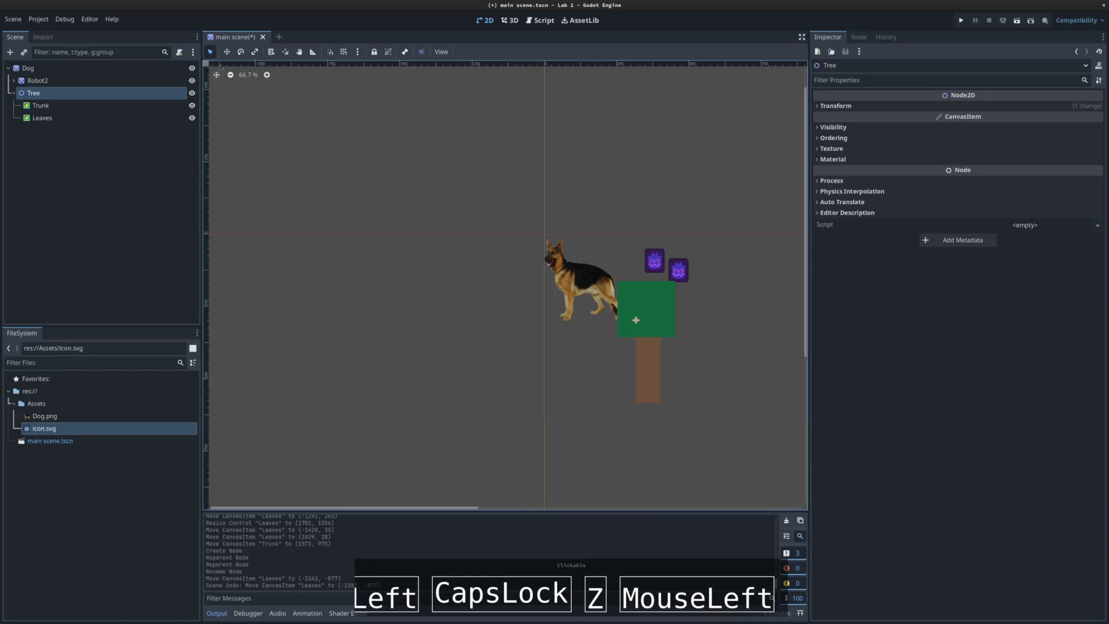
click(227, 52)
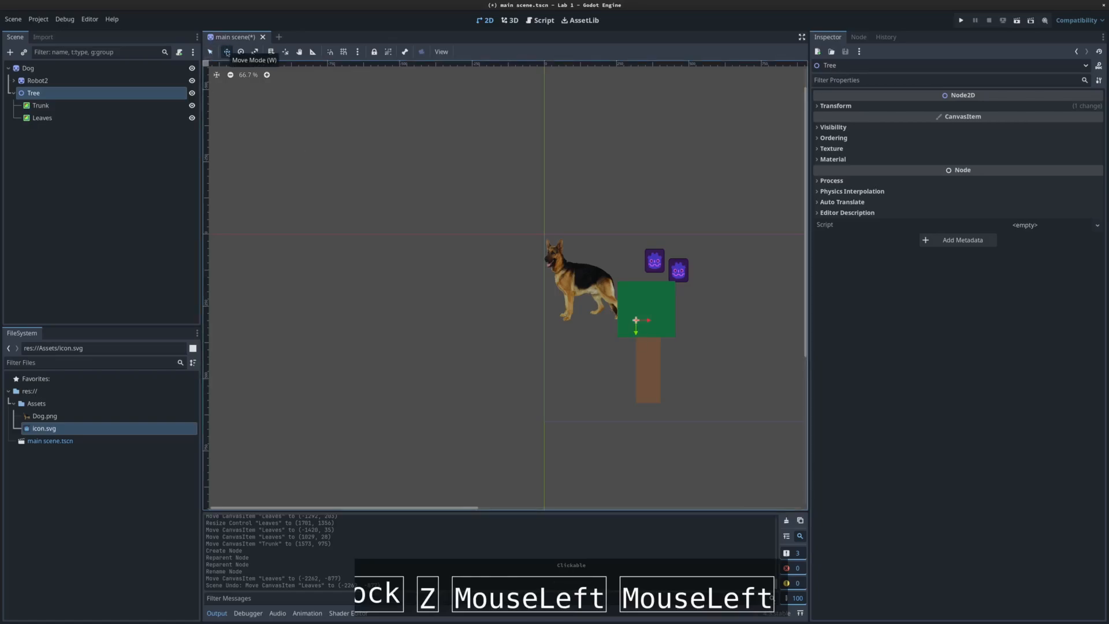
mouse_move(642, 320)
mouse_down()
mouse_move(589, 337)
mouse_move(601, 250)
mouse_move(726, 322)
mouse_move(522, 300)
mouse_move(563, 351)
mouse_move(669, 353)
mouse_move(637, 320)
mouse_up()
click(41, 105)
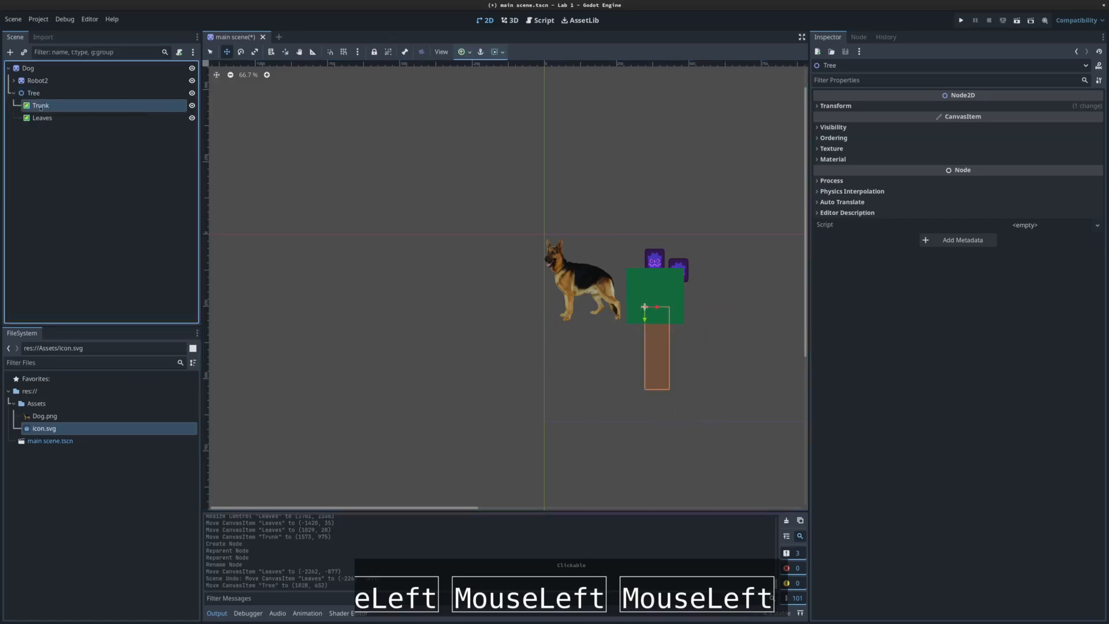
click(42, 118)
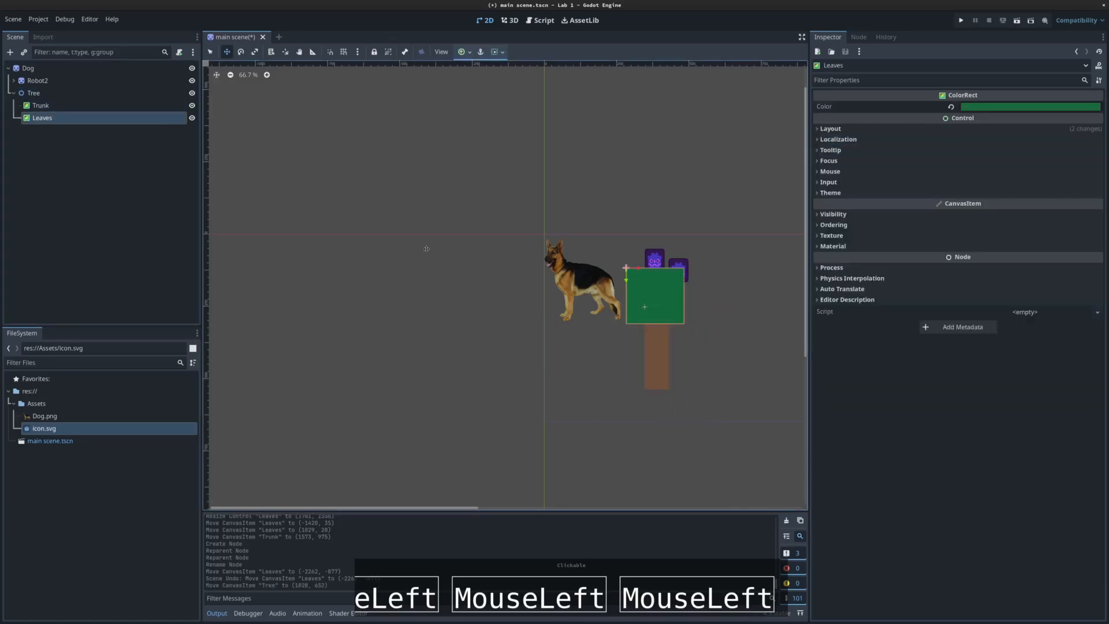
click(34, 93)
drag(642, 308, 554, 334)
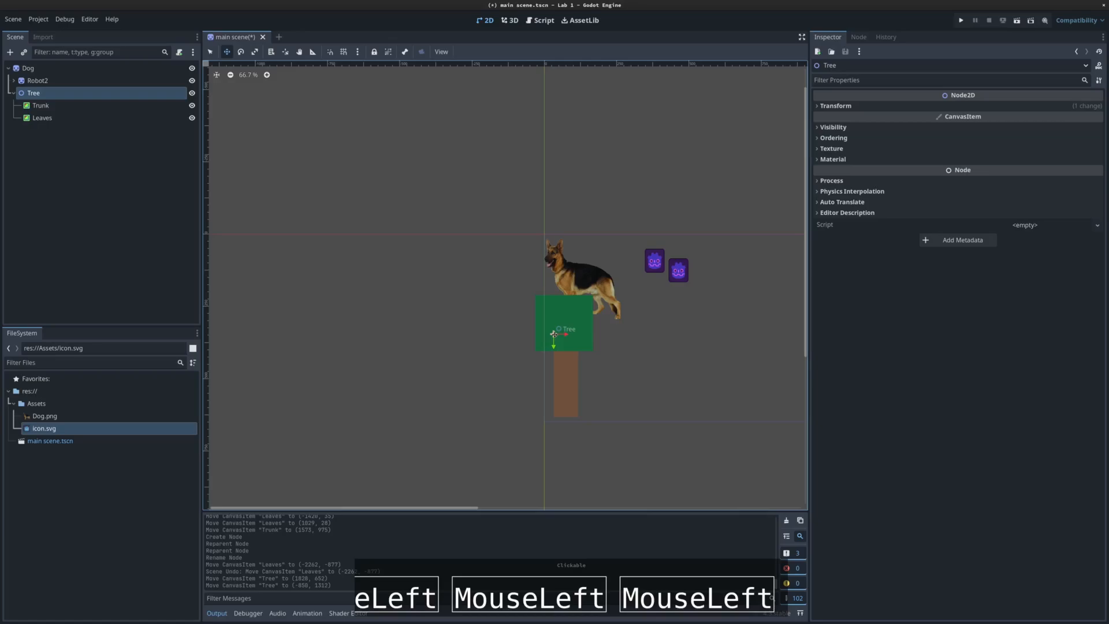
drag(554, 334, 715, 319)
scroll(715, 319, down, 2)
middle_drag(714, 320, 518, 312)
drag(518, 312, 602, 319)
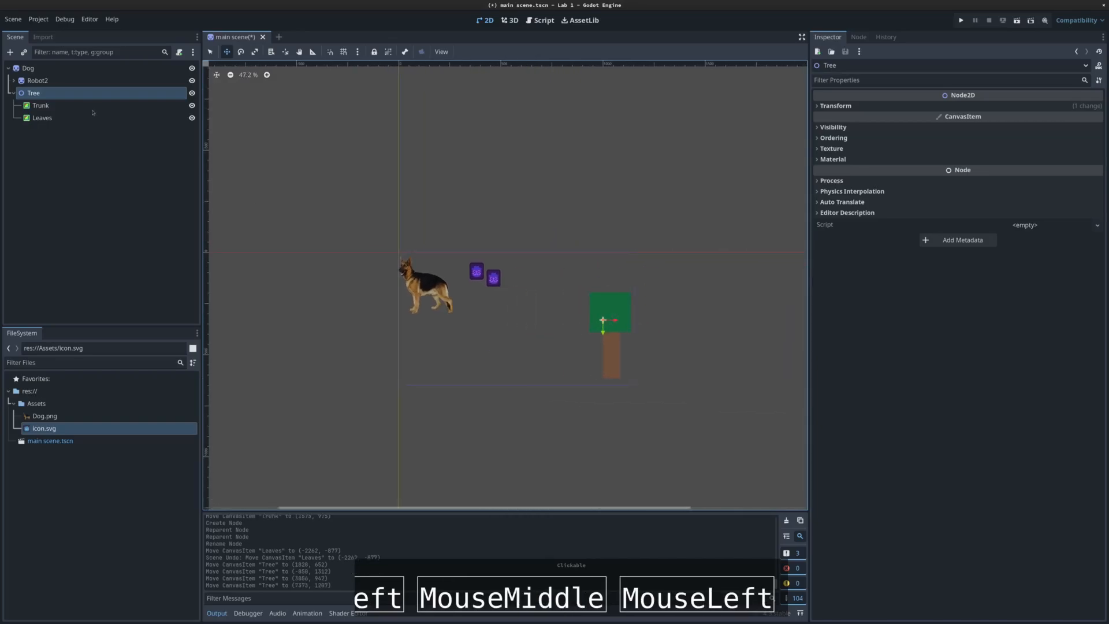
Collapse the Tree node's children and expand Robot2's children in the scene hierarchy.
click(14, 94)
click(14, 94)
click(14, 94)
click(14, 93)
click(14, 93)
click(14, 80)
click(14, 80)
click(14, 81)
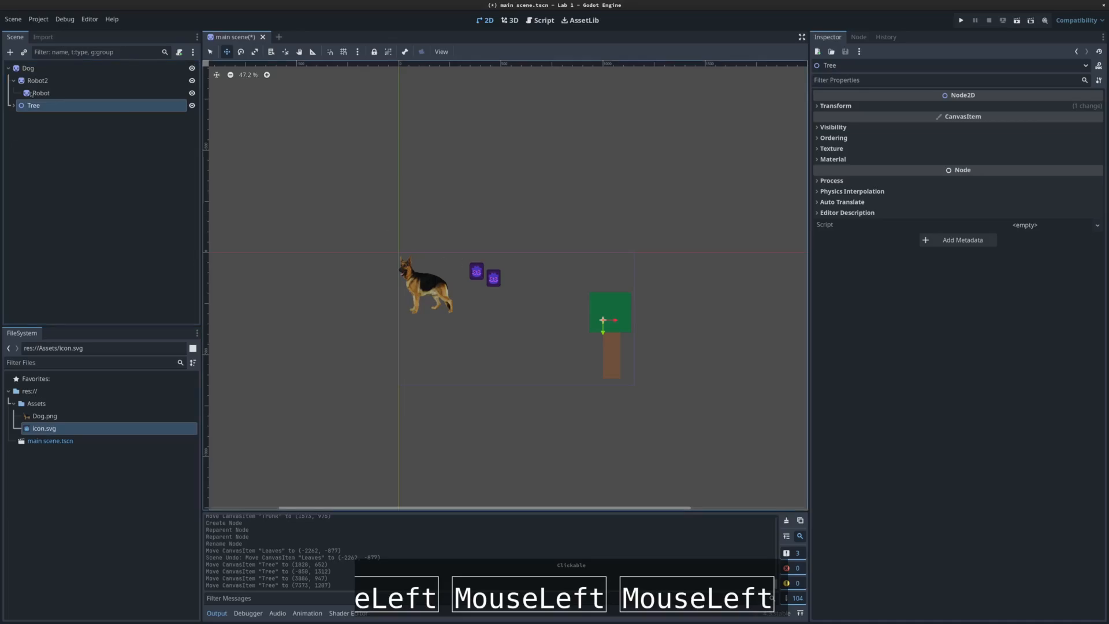
Move Robot2 onto the dog's back at about (-51, -421) and place its child Robot beside it at about (144, 17).
click(28, 69)
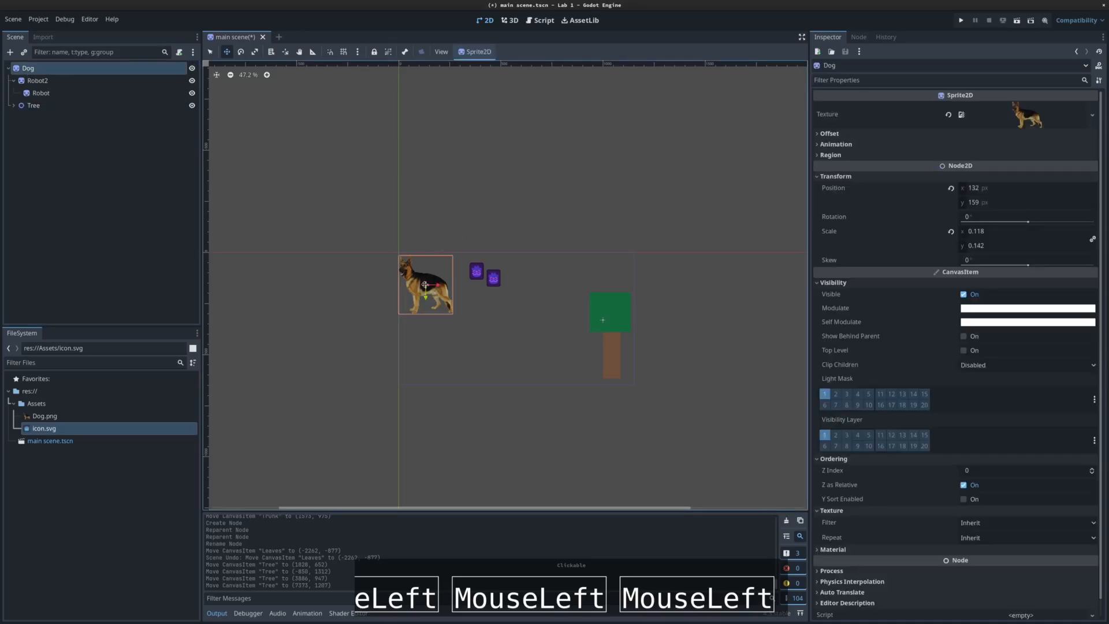
click(45, 81)
drag(475, 273, 426, 273)
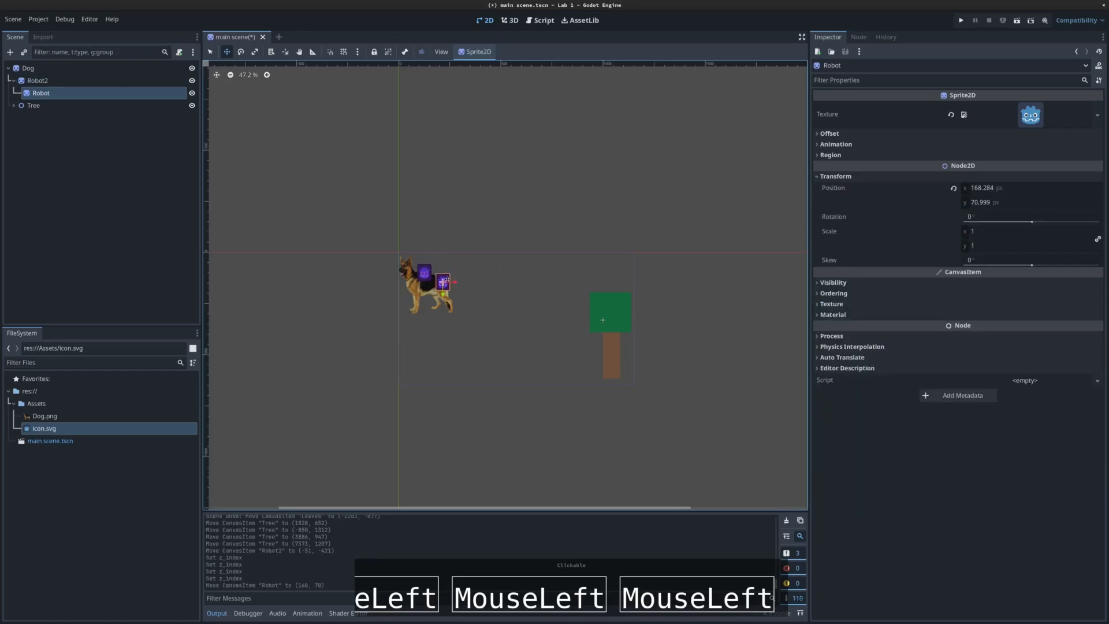
drag(443, 282, 440, 275)
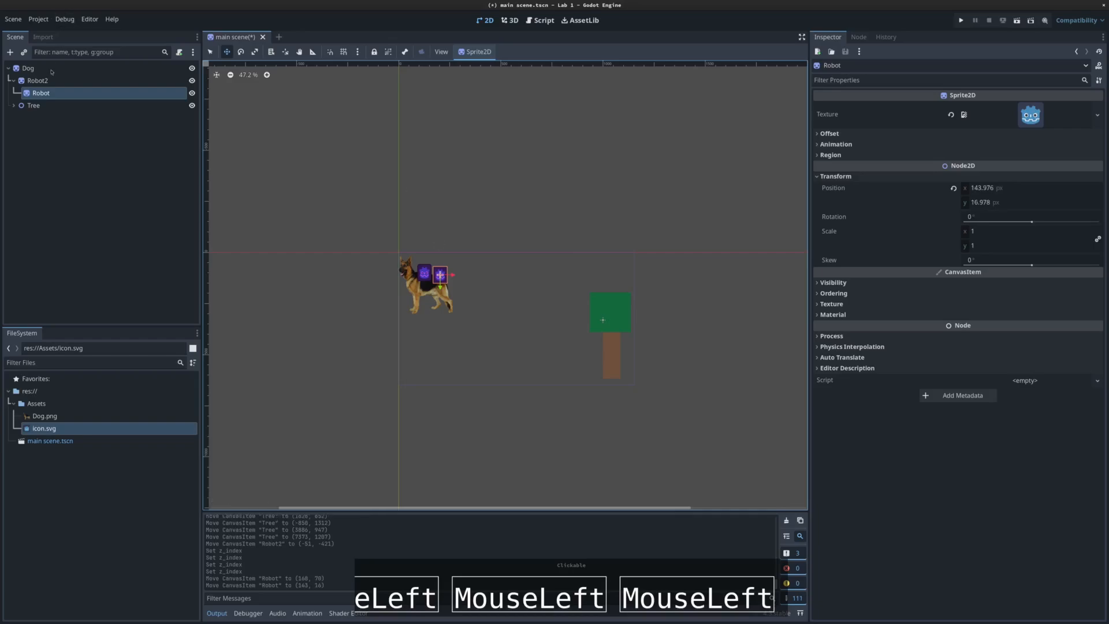
Run the project to check the scene in the game window, and stop it.
click(28, 68)
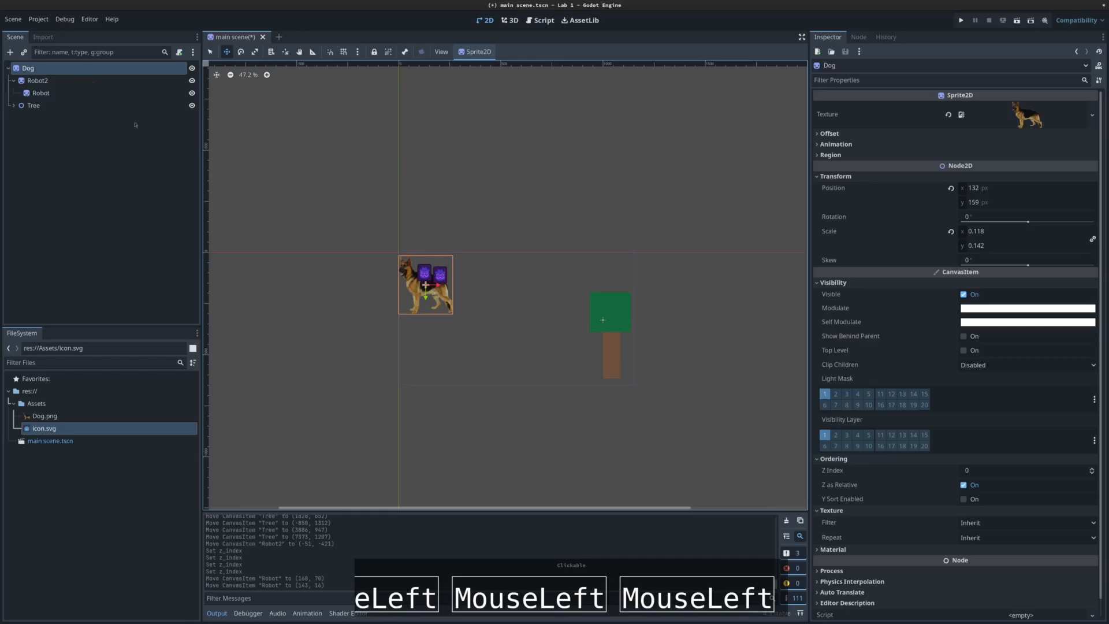
click(963, 24)
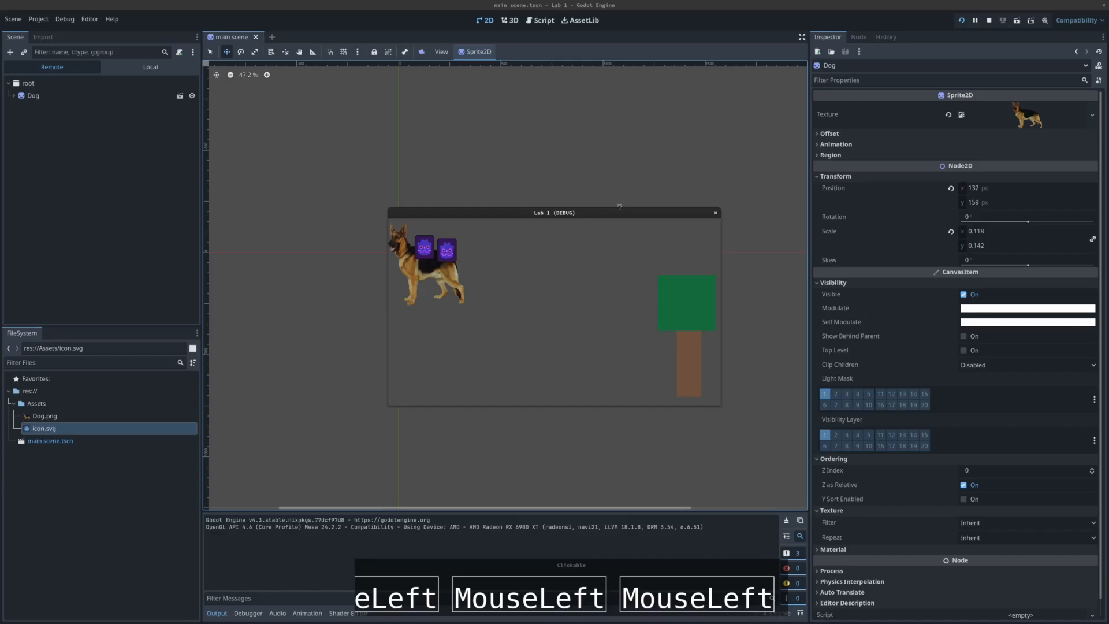
drag(618, 215, 612, 189)
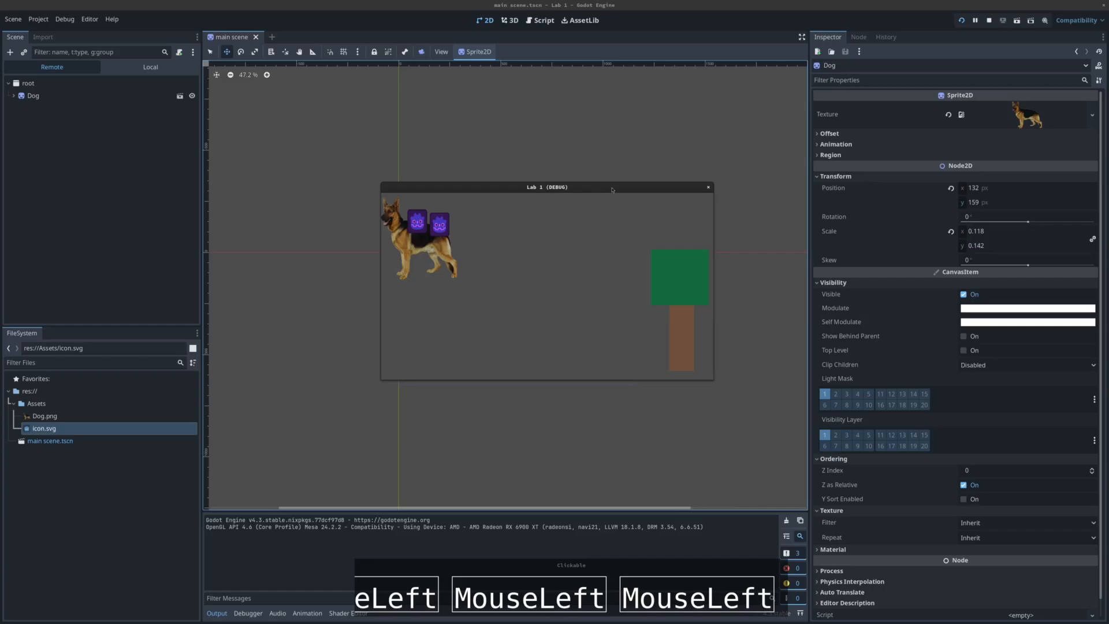
key(F8)
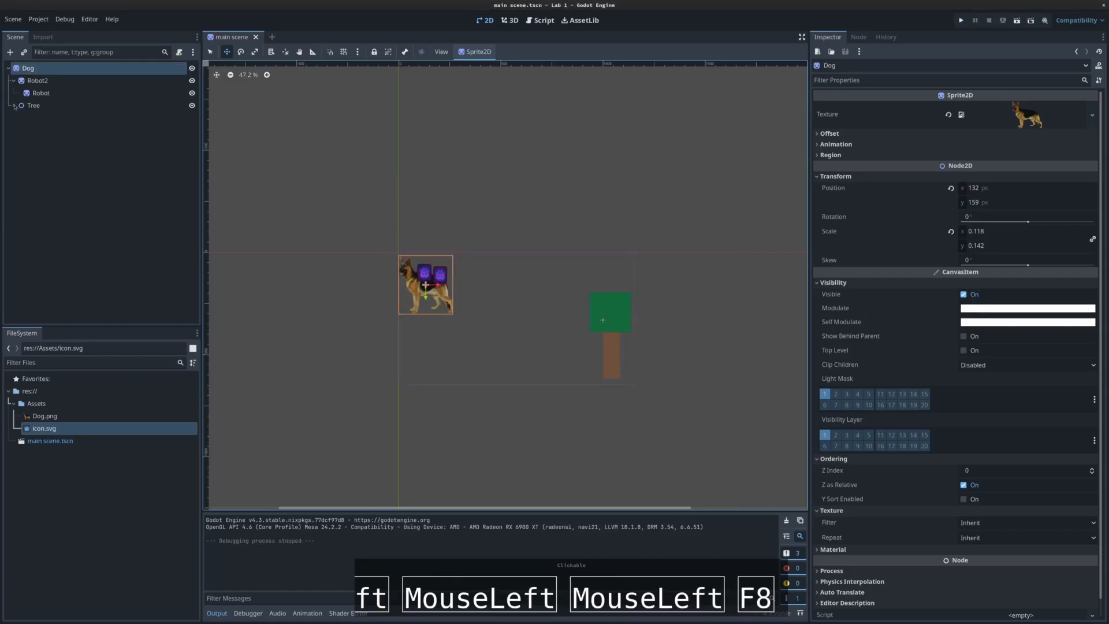
Duplicate the Tree node with its children and move the copy to the left of the original, at about (4983, 1207).
click(15, 105)
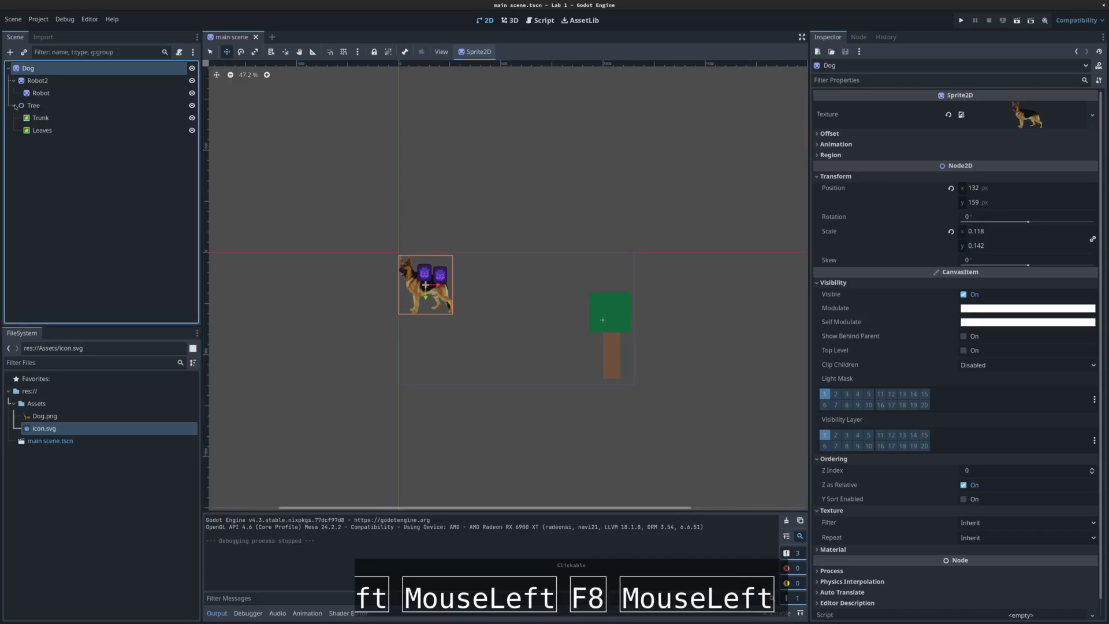
click(16, 107)
click(27, 109)
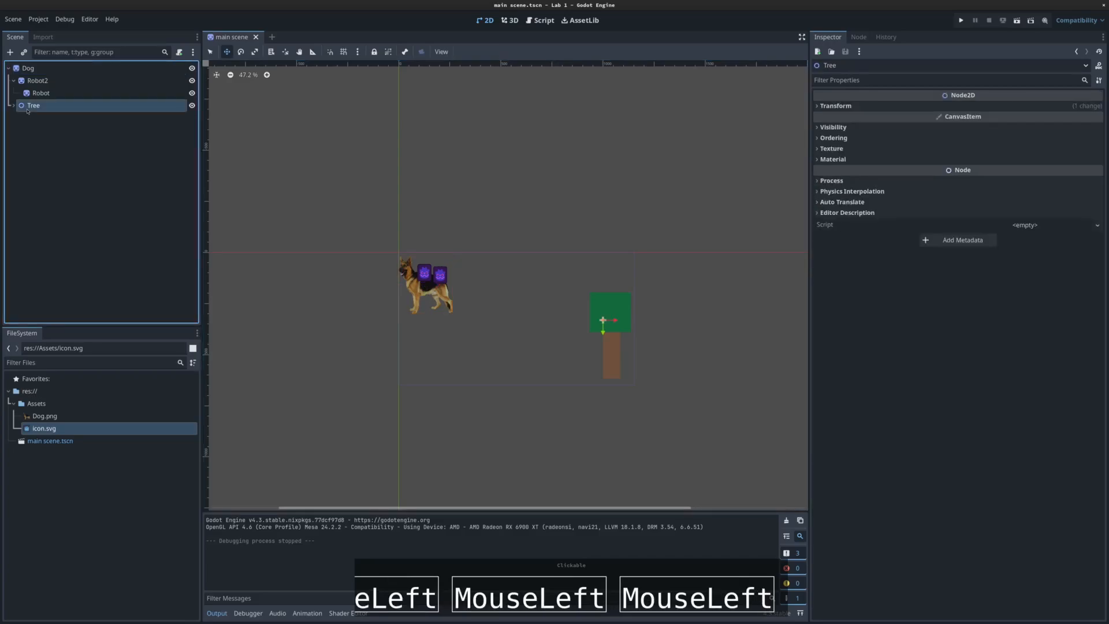
click(14, 106)
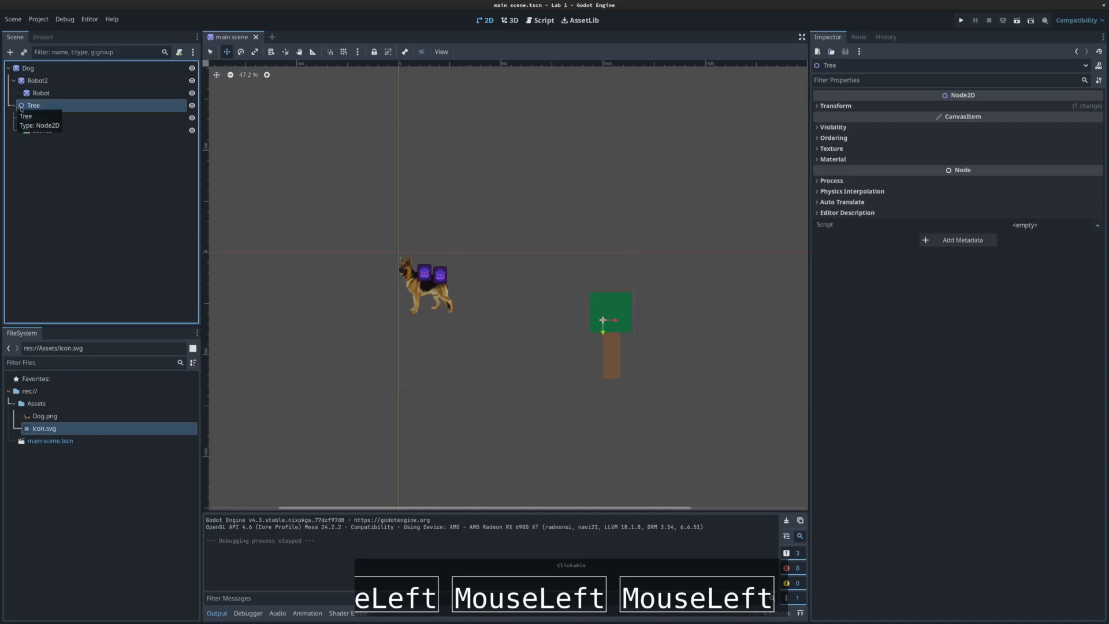
key(ctrl+d)
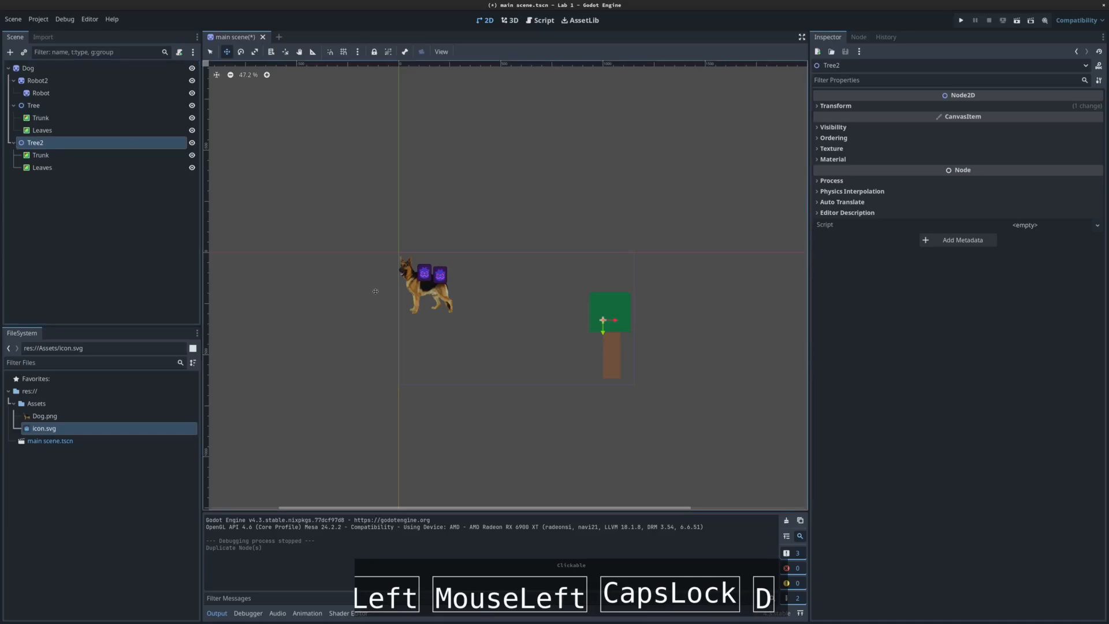
drag(616, 323, 558, 320)
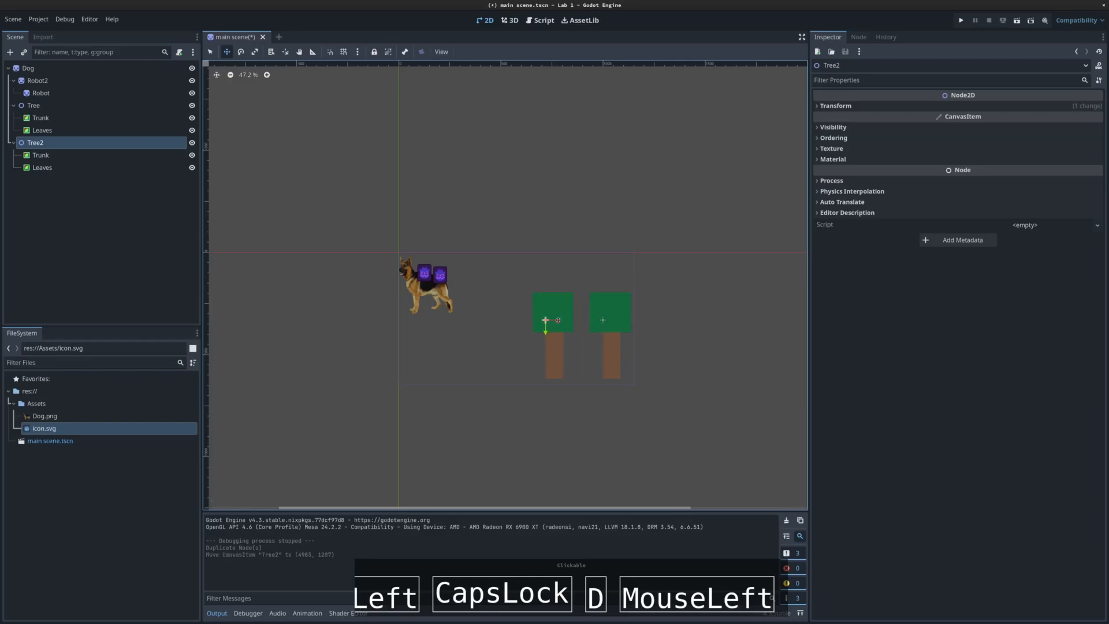
Duplicate the Tree2 node with its children and place the third tree between Tree2 and the dog.
click(41, 167)
click(44, 170)
click(41, 155)
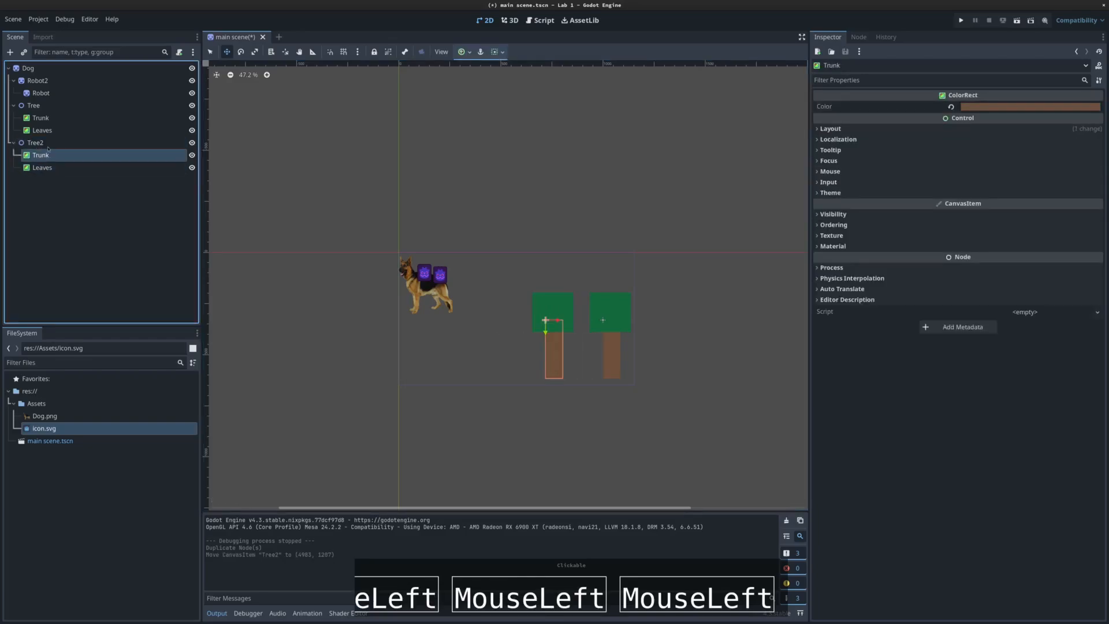
click(45, 144)
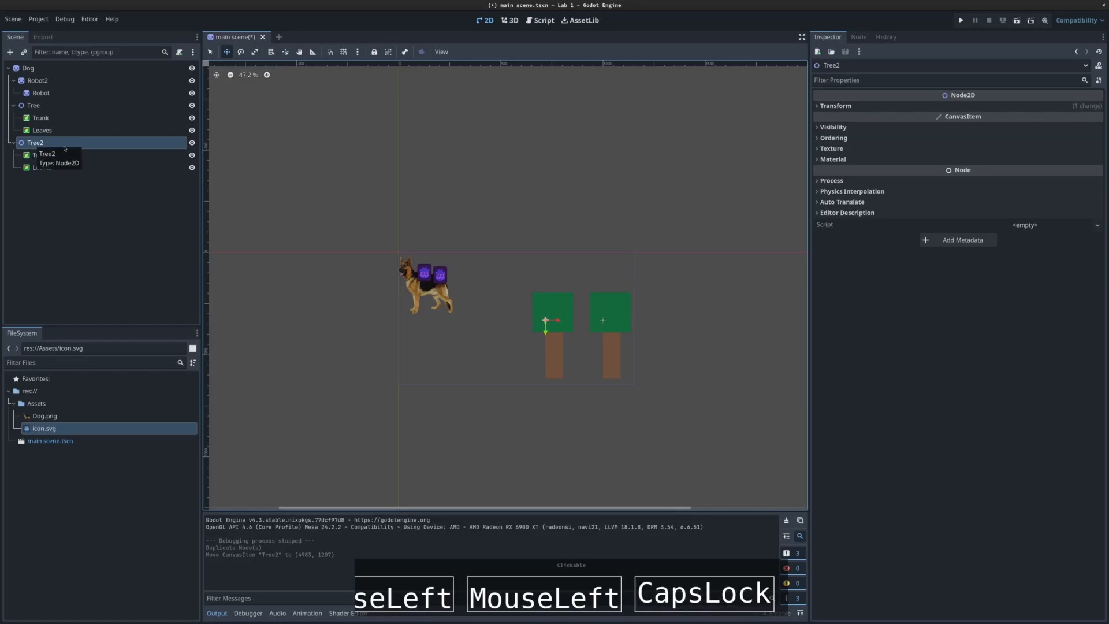
key(ctrl+d)
drag(558, 320, 506, 320)
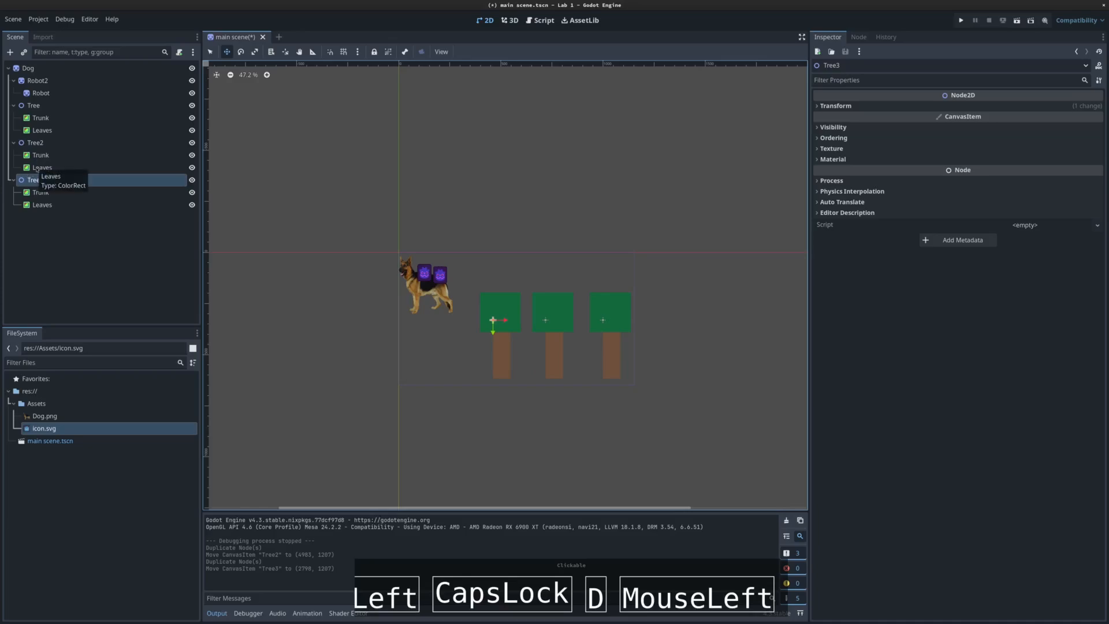
Try recoloring the Leaves of Tree and Tree2 individually to olive, and undo both color changes.
click(42, 131)
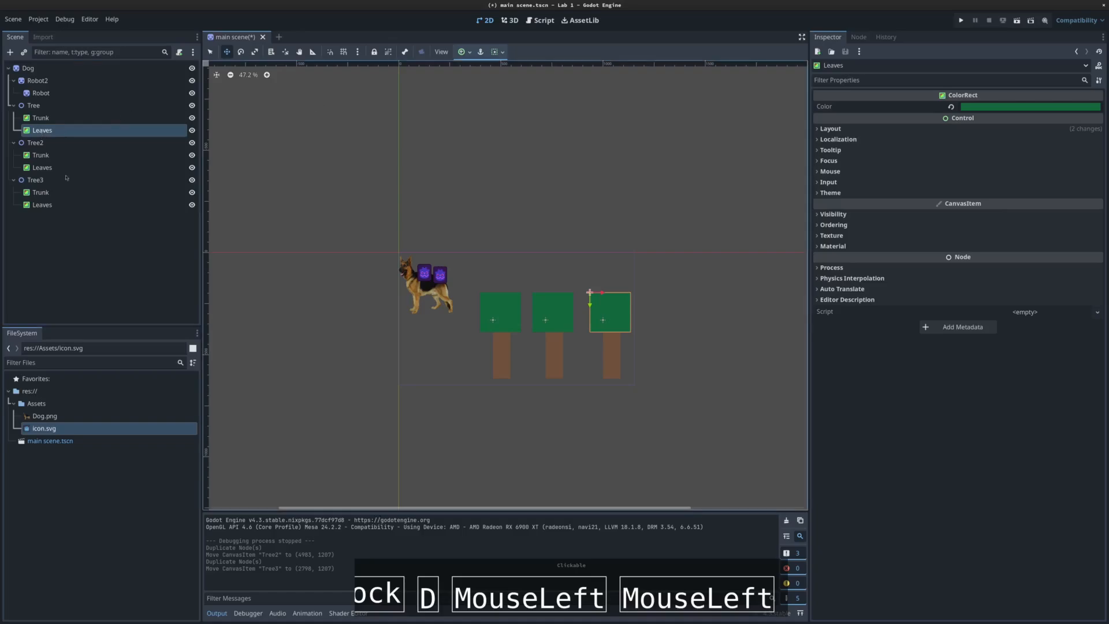
click(984, 107)
click(1019, 202)
click(645, 354)
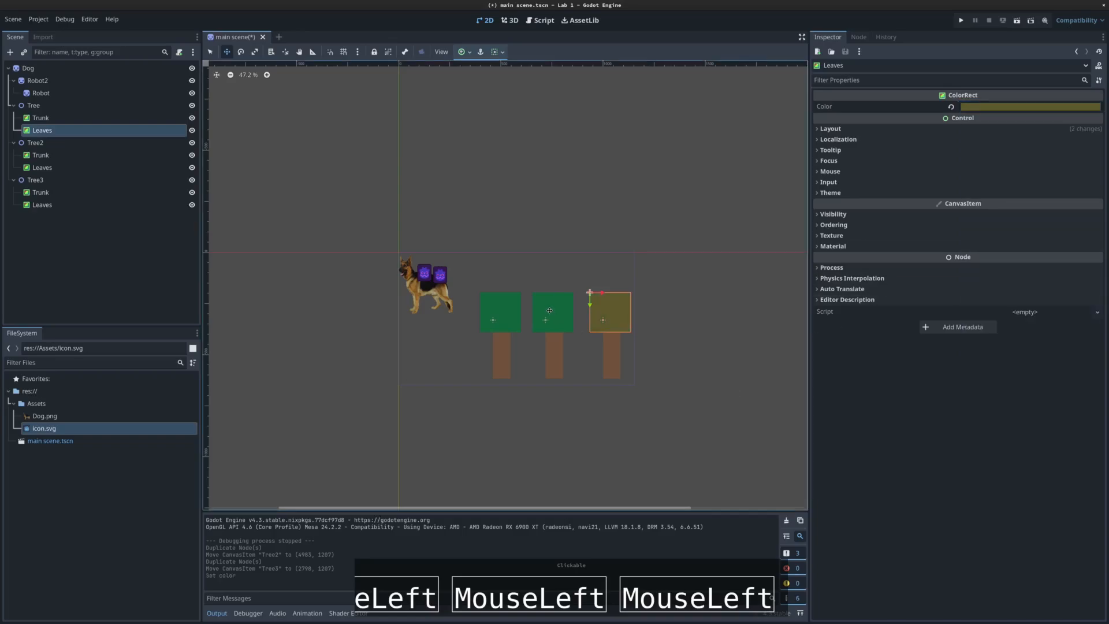
click(36, 156)
click(40, 168)
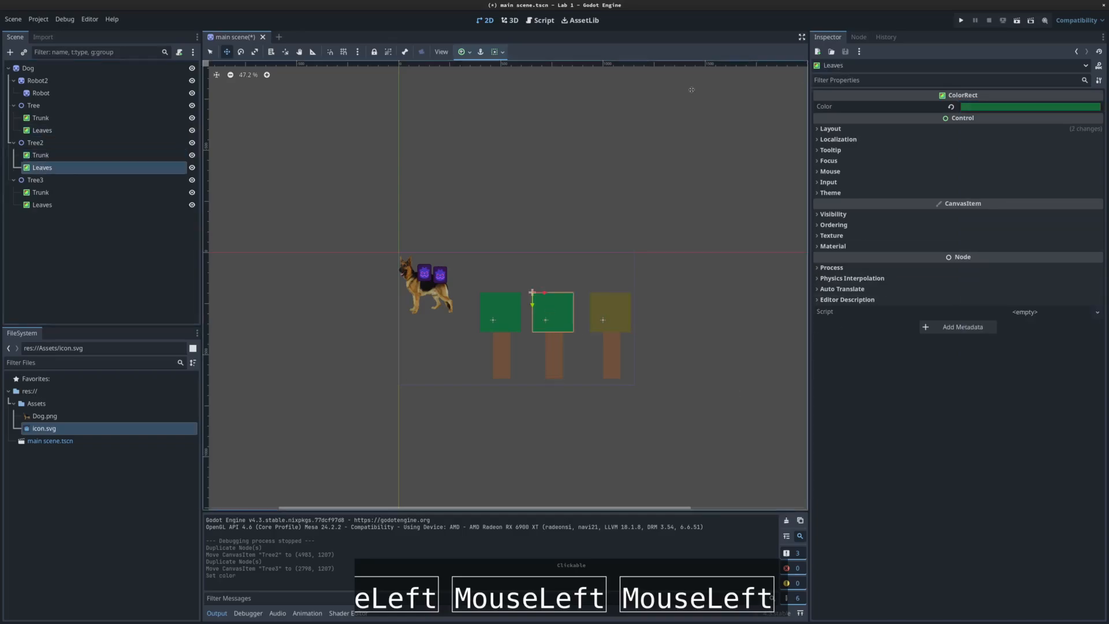
click(1026, 108)
click(1013, 204)
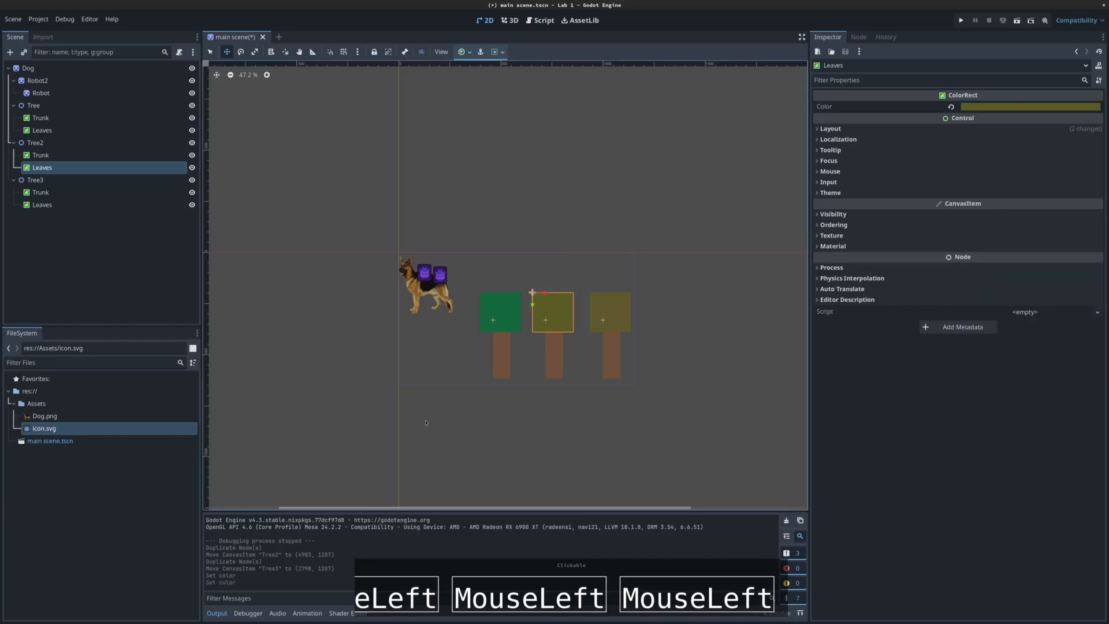
key(ctrl+z)
key(ctrl+z)
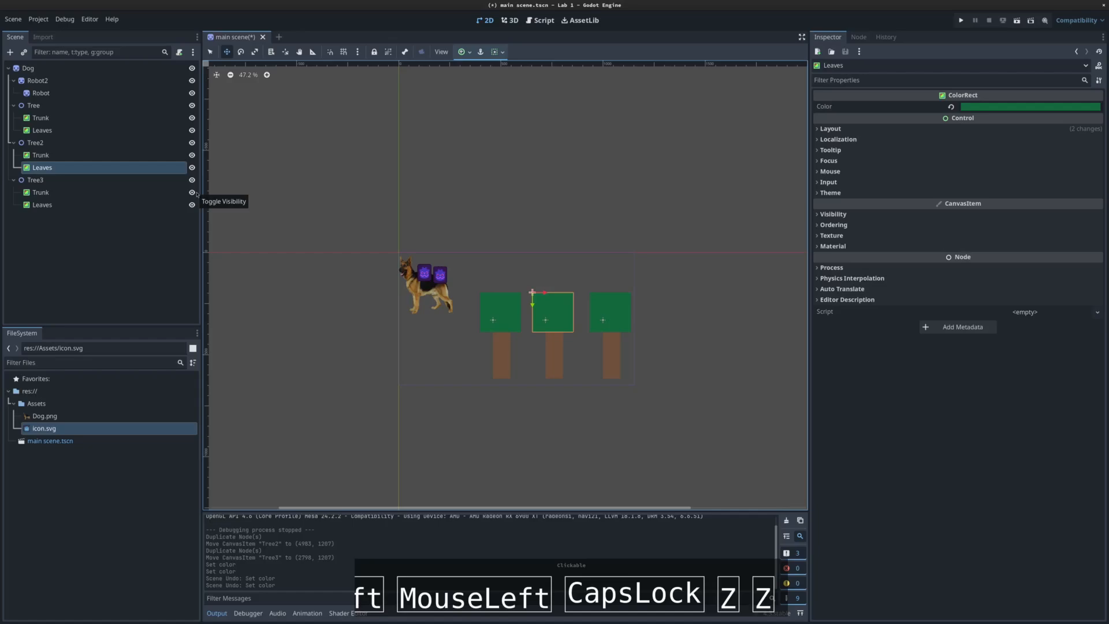
Delete the duplicated Tree3 and Tree2 nodes together with their children.
click(15, 180)
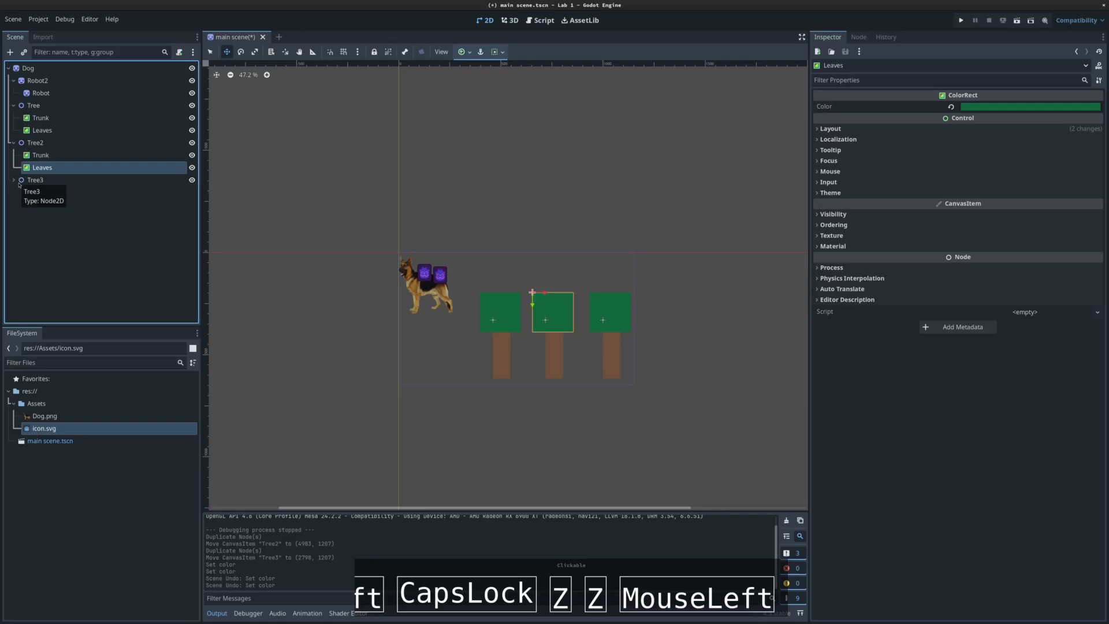
click(34, 181)
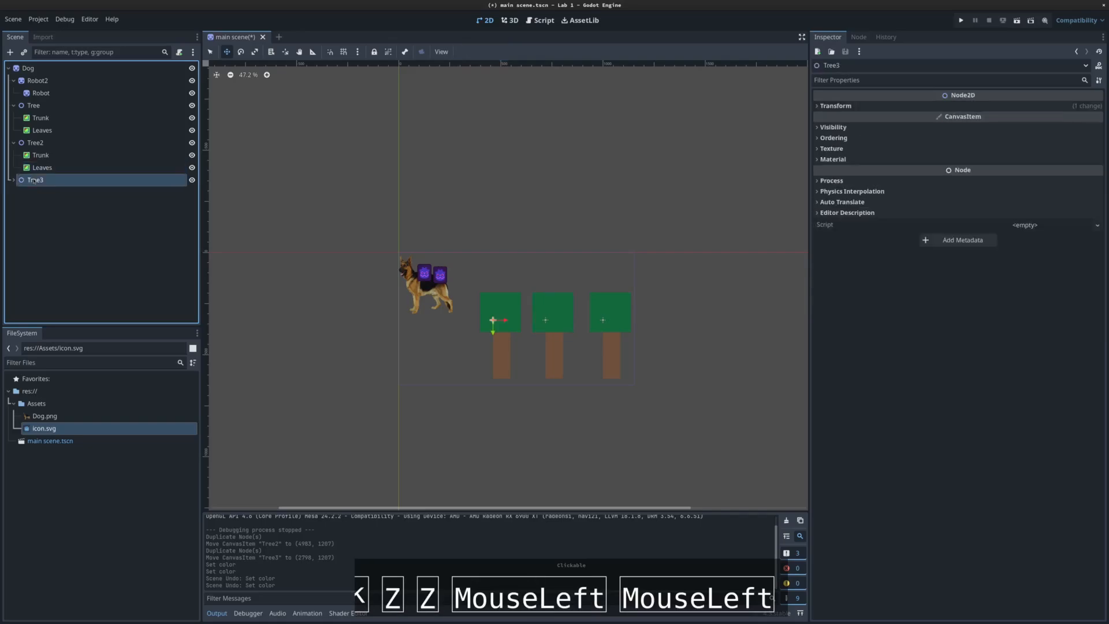
key(Delete)
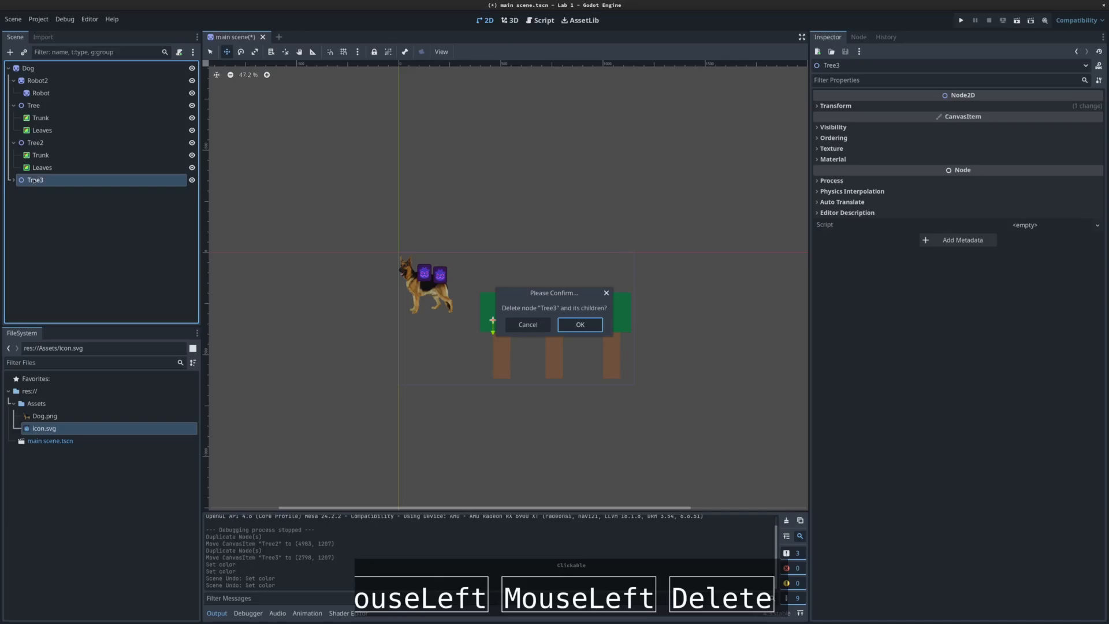
key(Return)
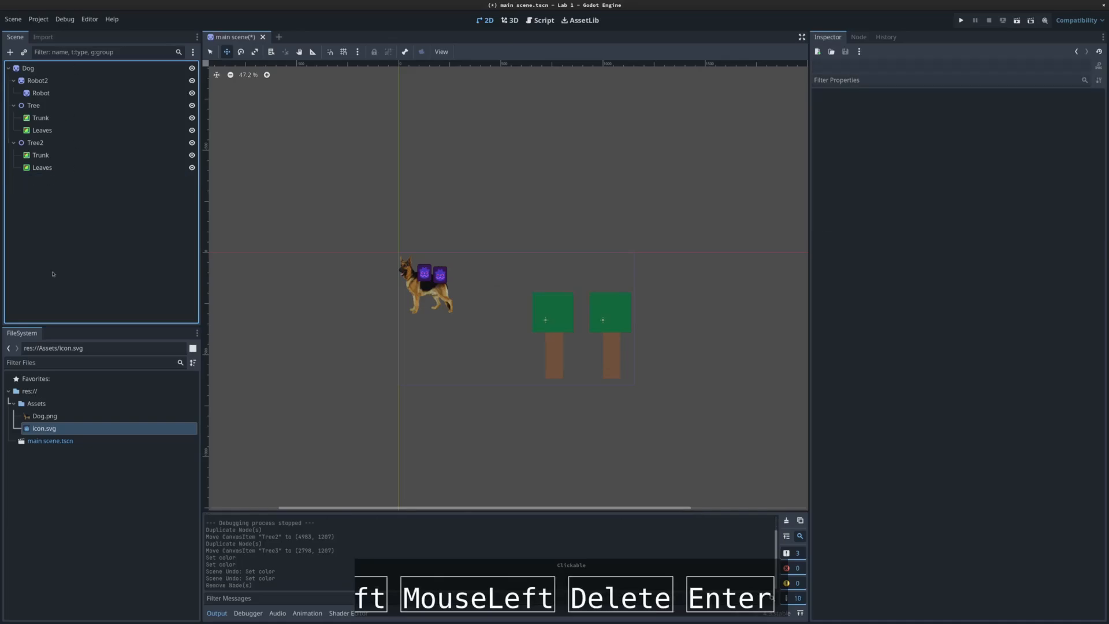
click(36, 144)
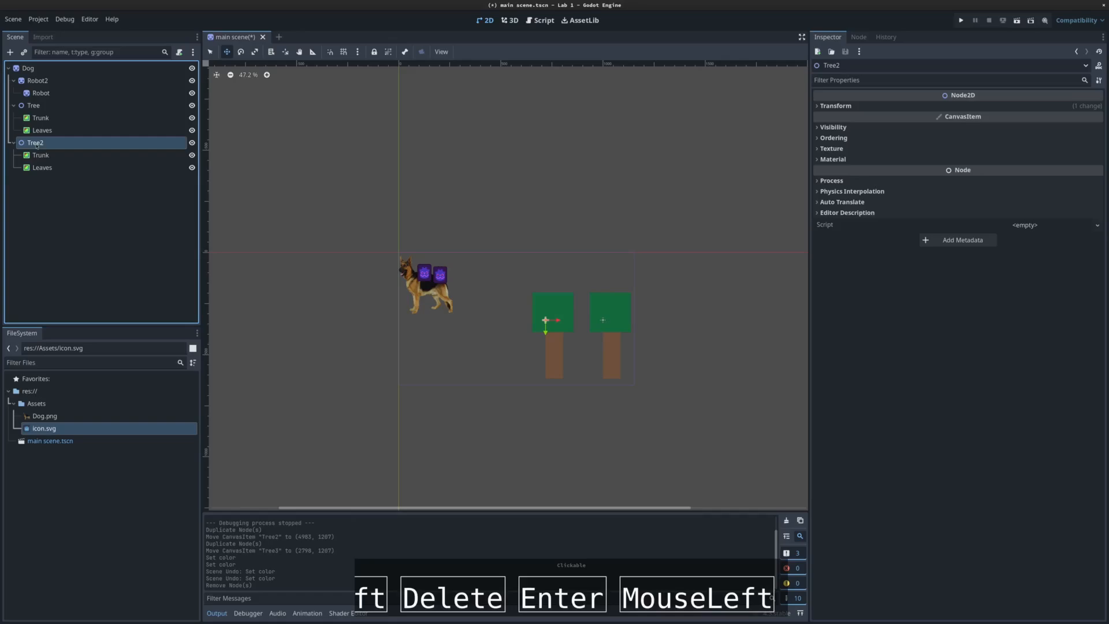
key(Delete)
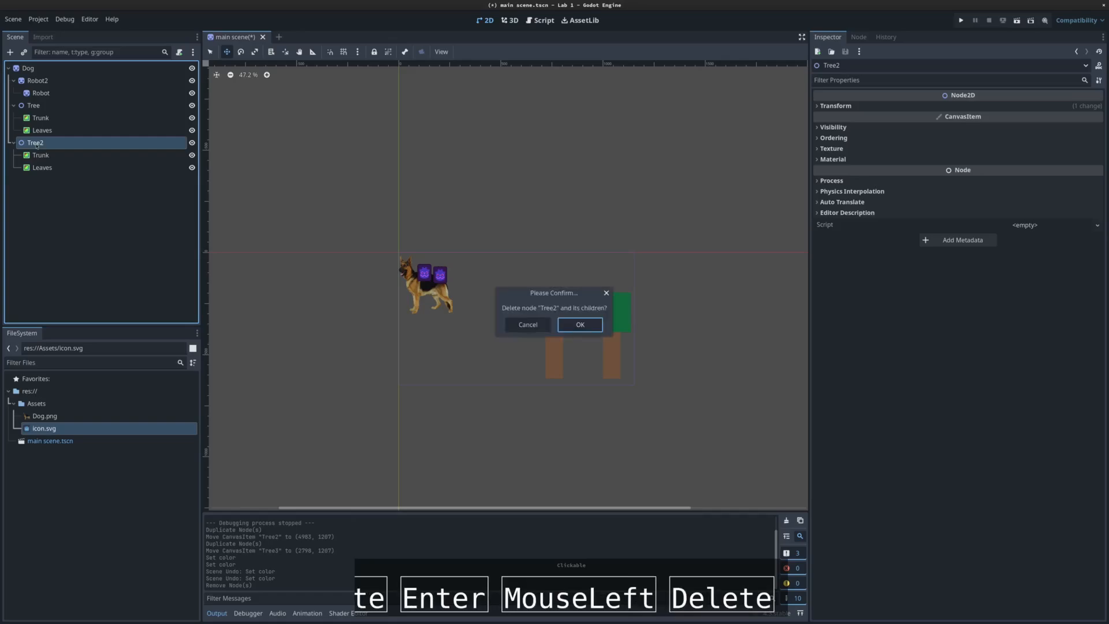
key(Return)
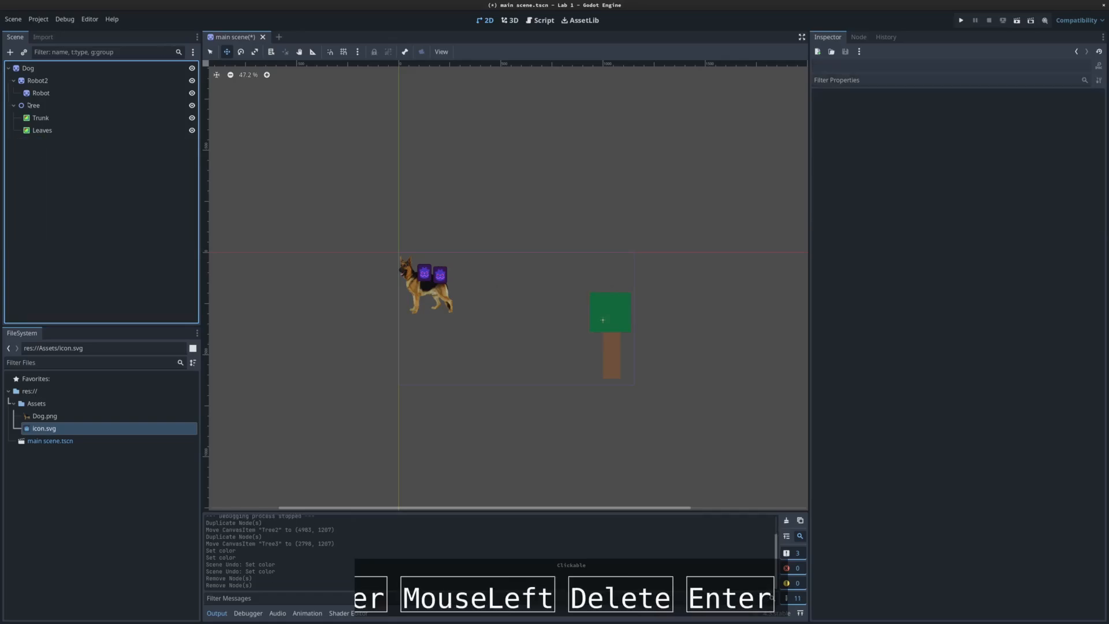
Save the remaining Tree branch as its own scene file named tree.tscn in the project root.
click(32, 106)
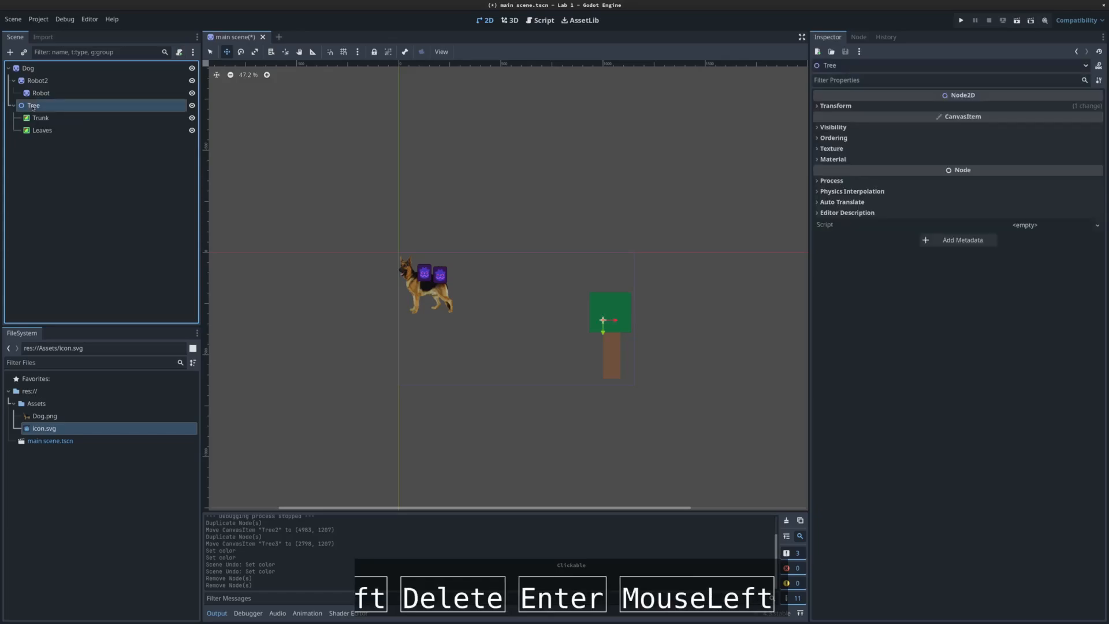
right_click(33, 107)
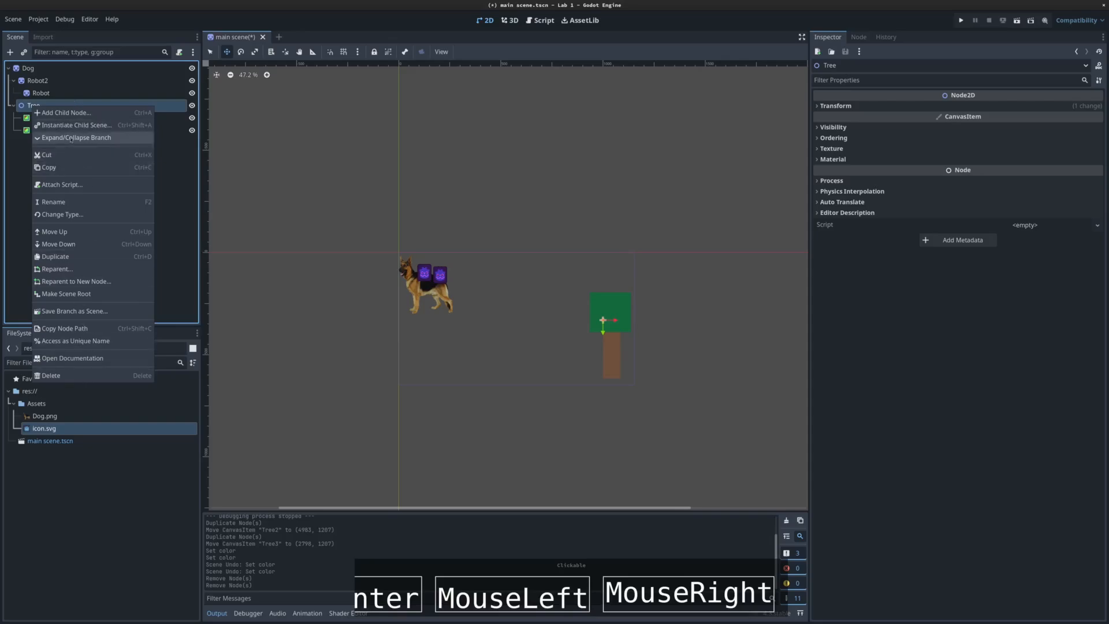
click(65, 313)
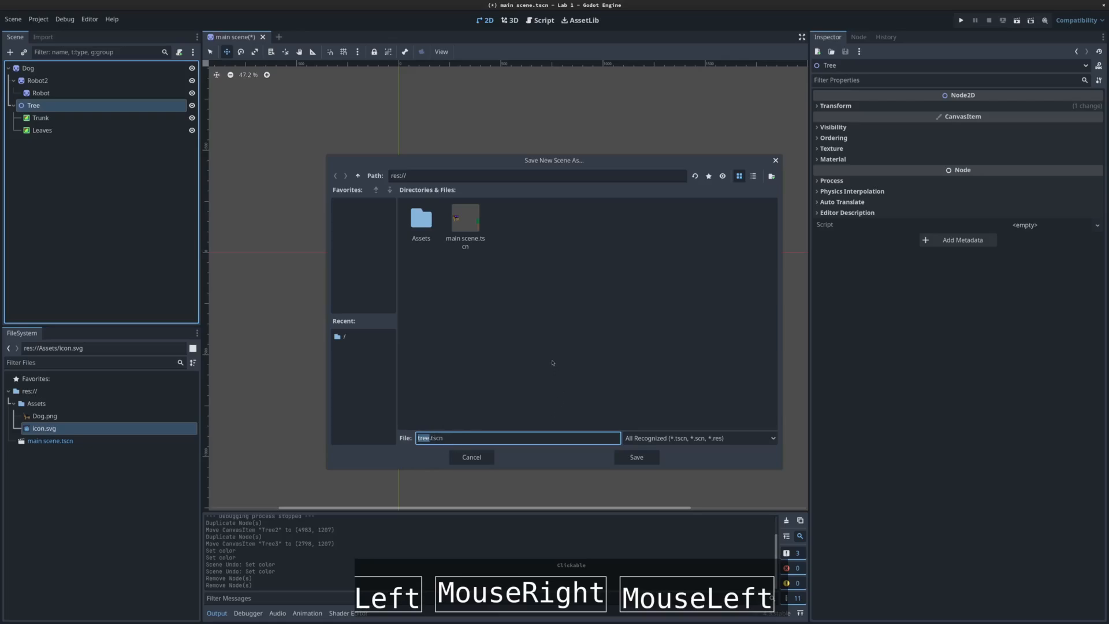
click(638, 457)
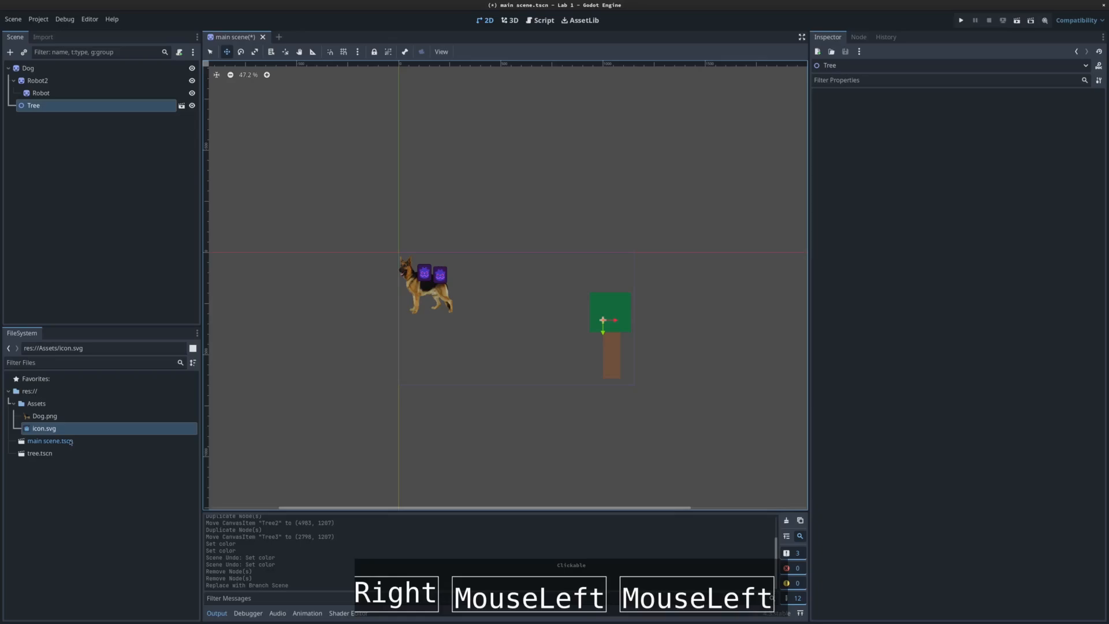
Open the tree.tscn scene and move its root Tree node to the origin, with position reset to (0, 0).
click(29, 453)
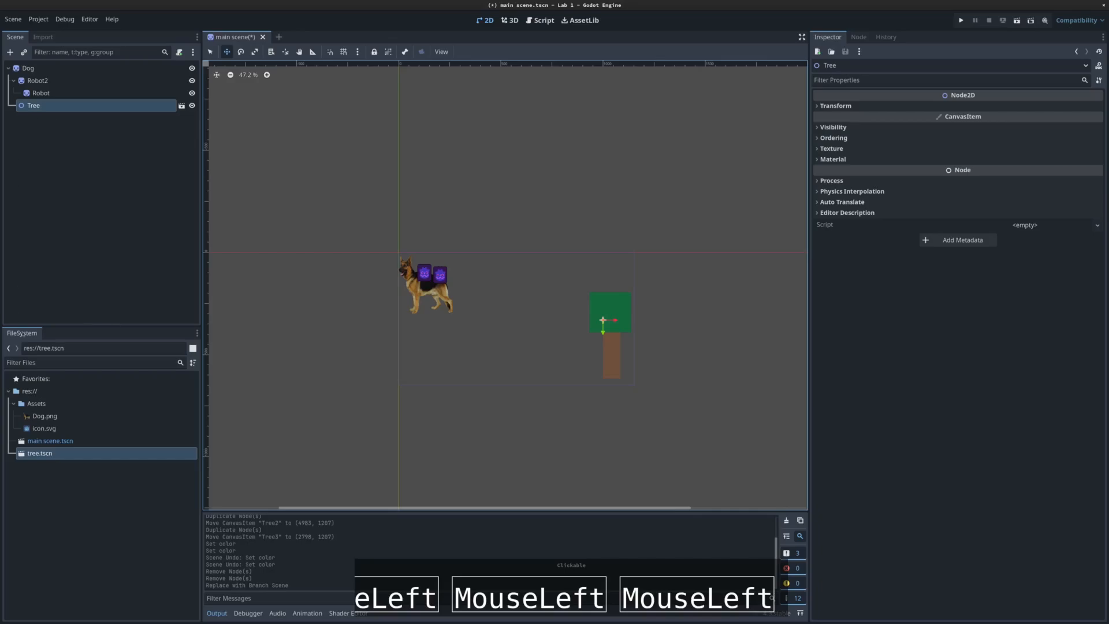
double_click(30, 454)
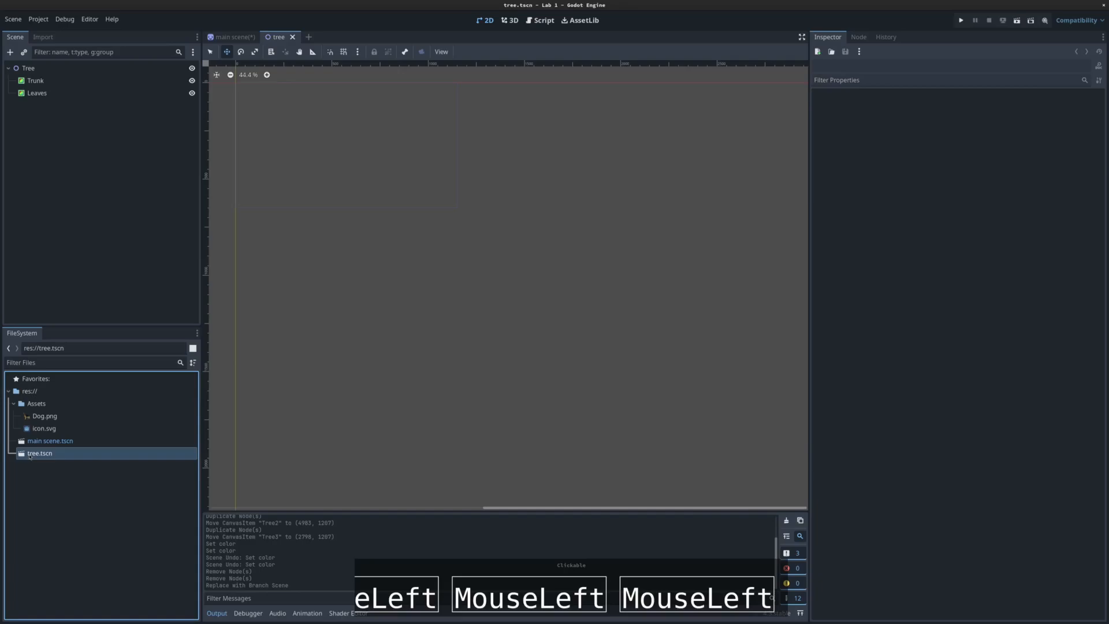
scroll(292, 116, down, 1)
middle_drag(292, 116, 467, 248)
scroll(467, 248, down, 8)
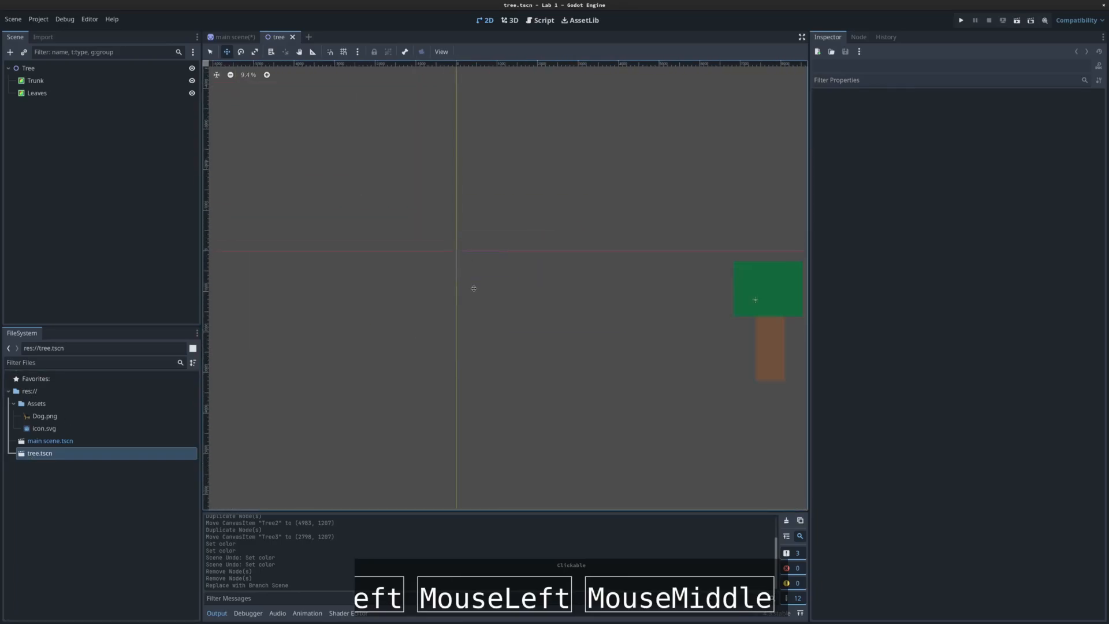
scroll(474, 288, down, 1)
middle_drag(641, 295, 545, 291)
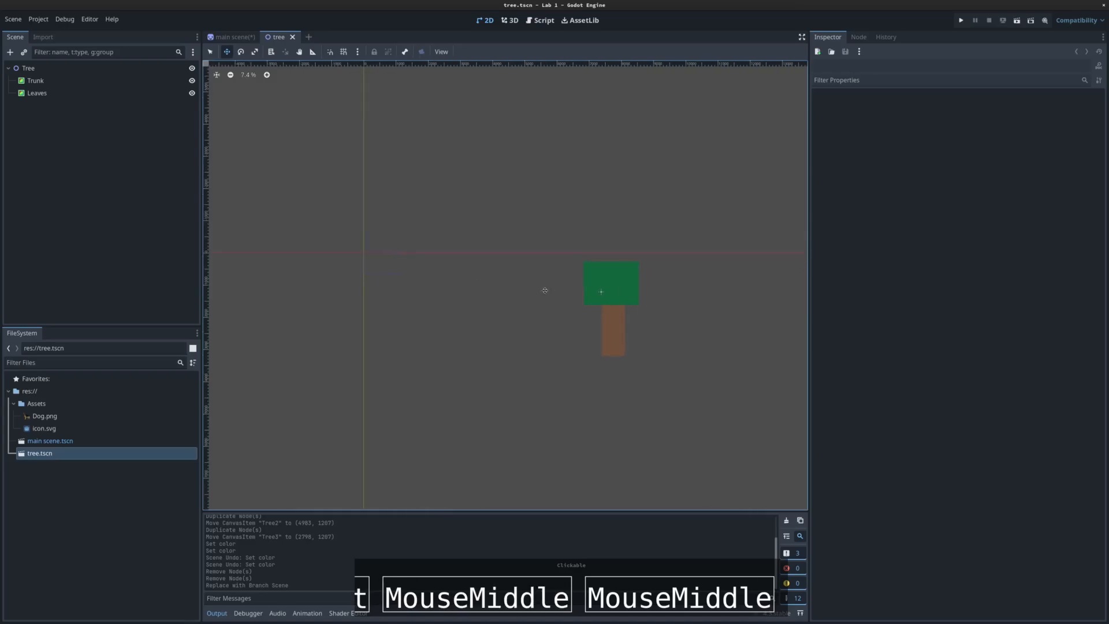
click(26, 68)
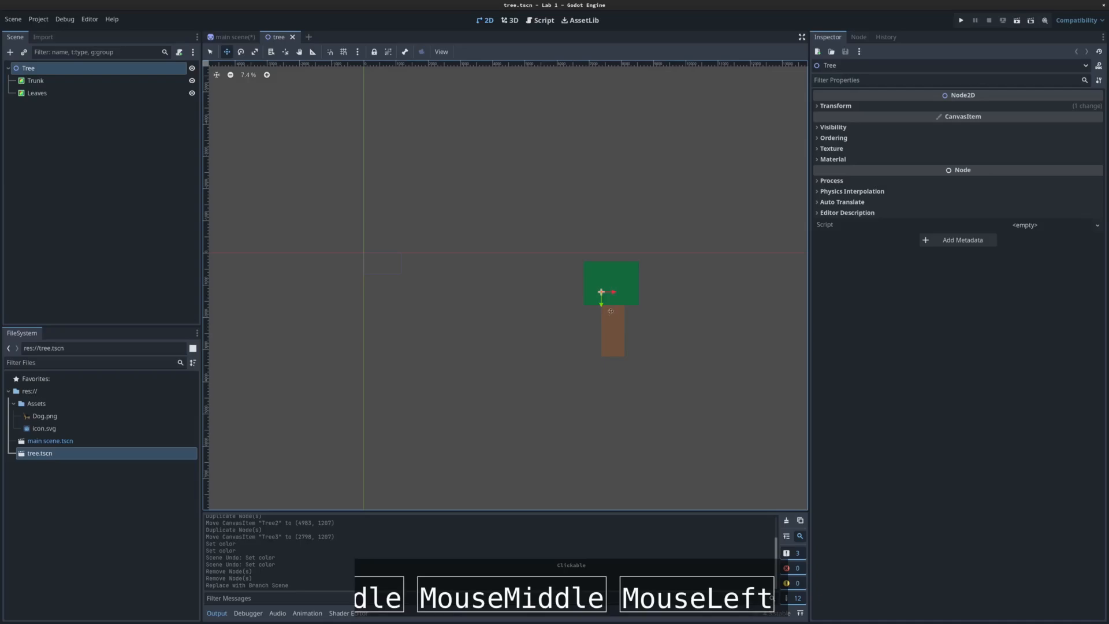
drag(538, 241, 292, 188)
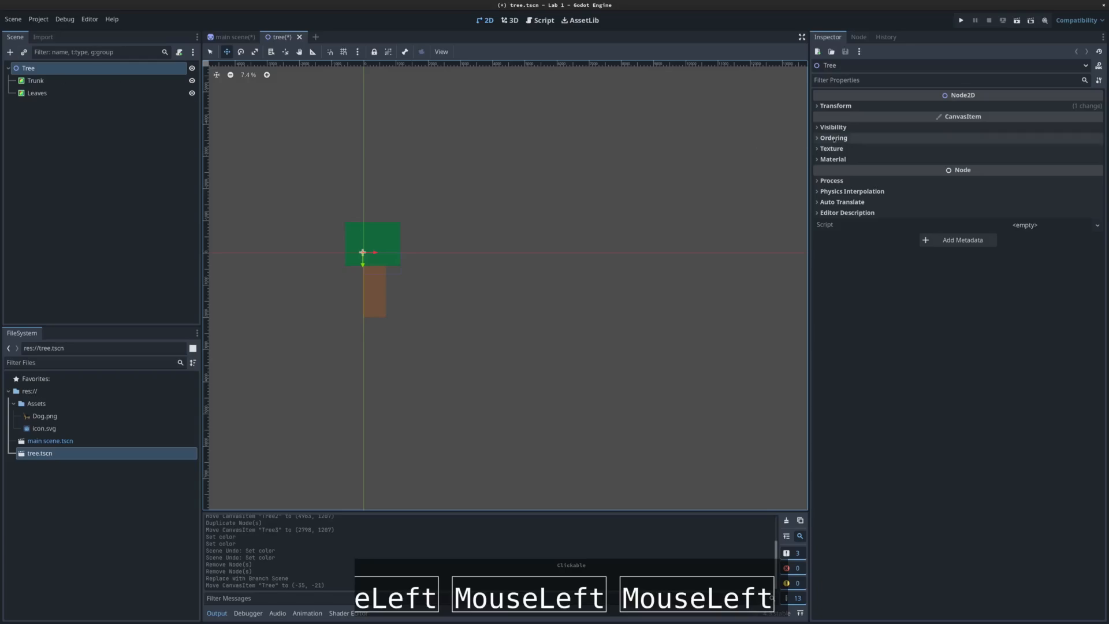
click(964, 107)
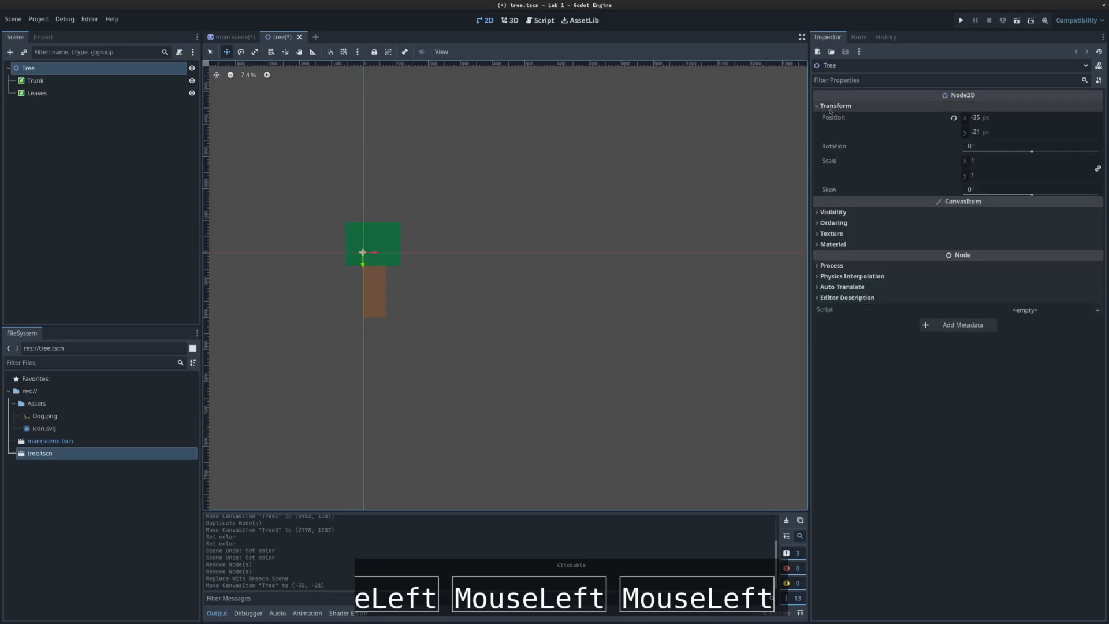
click(954, 119)
Set the root Tree node's scale to 0.5 on both axes and save the tree scene.
click(980, 161)
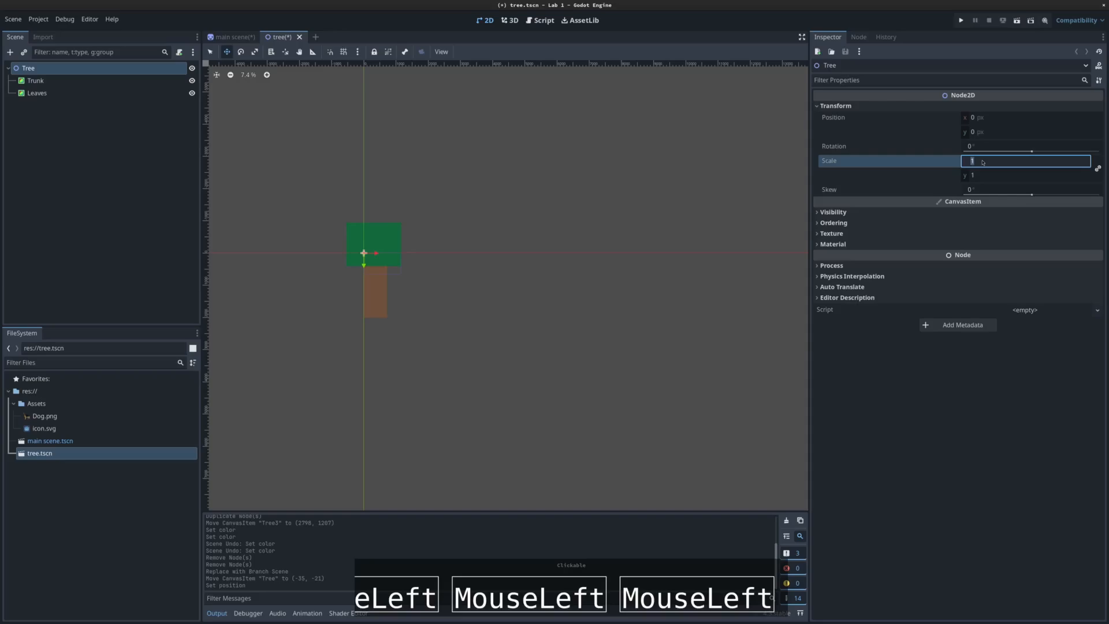
text(0.5)
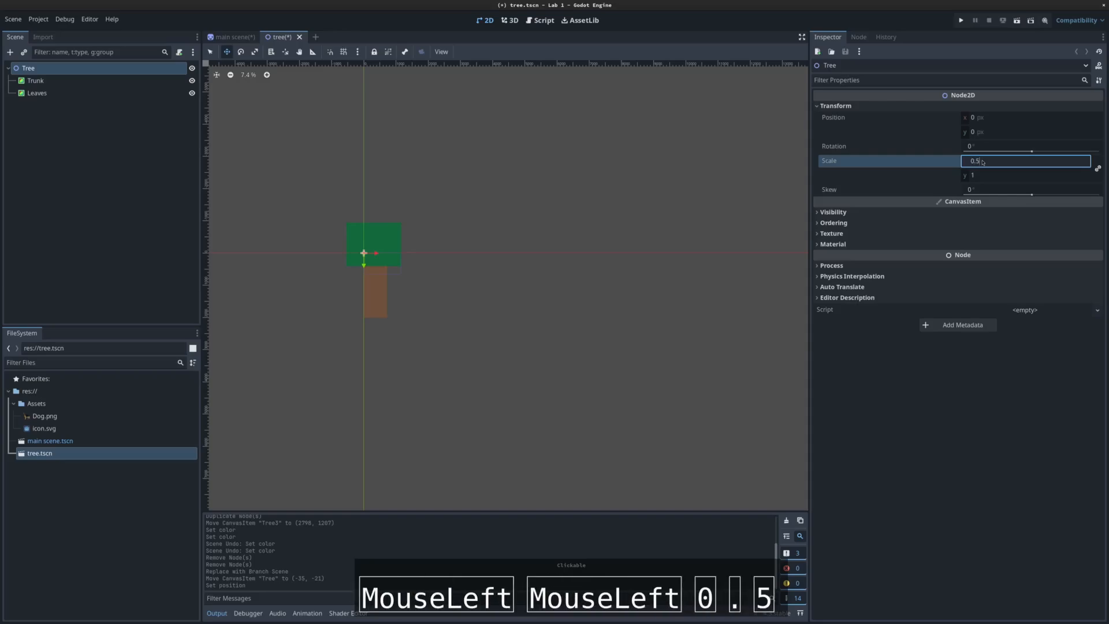
key(Tab)
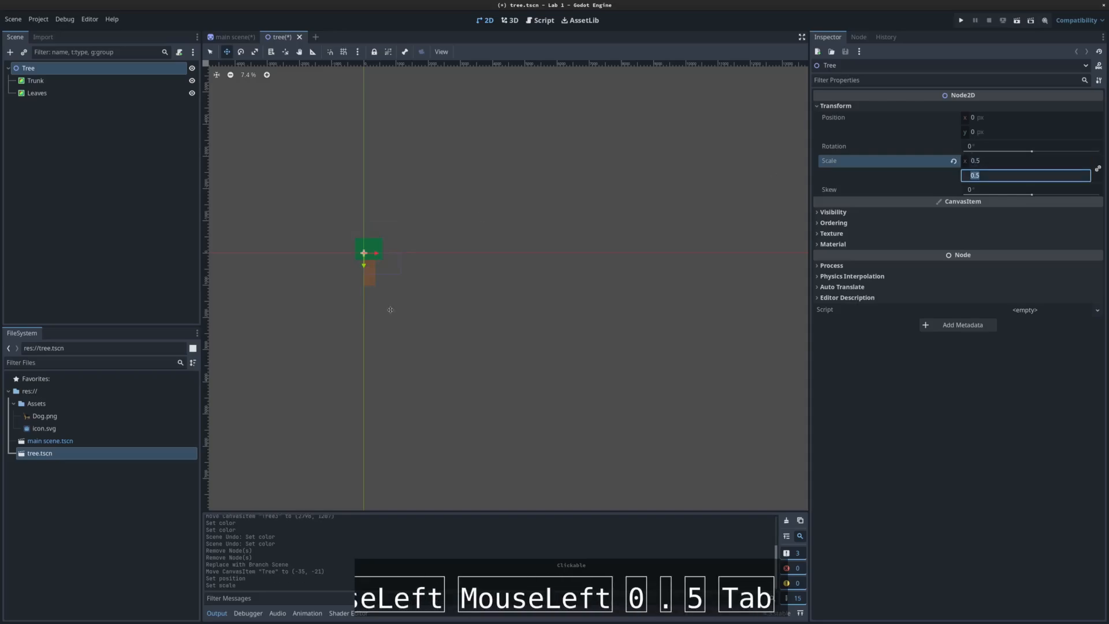
key(ctrl+s)
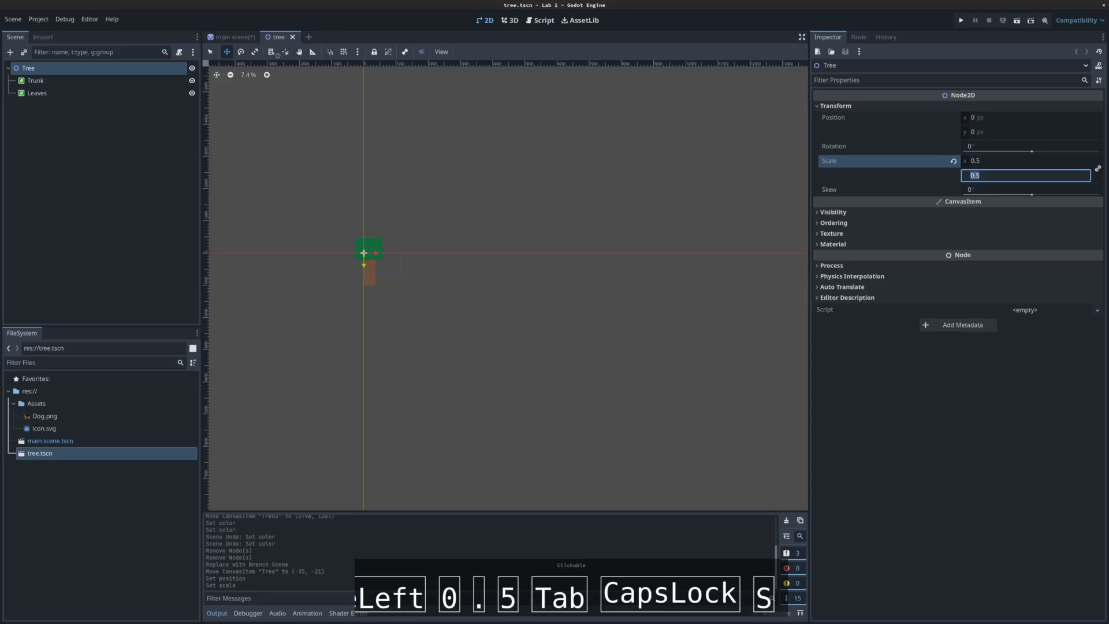
In the main scene, move the Tree instance directly below the dog, and compare it with the tree scene.
click(242, 39)
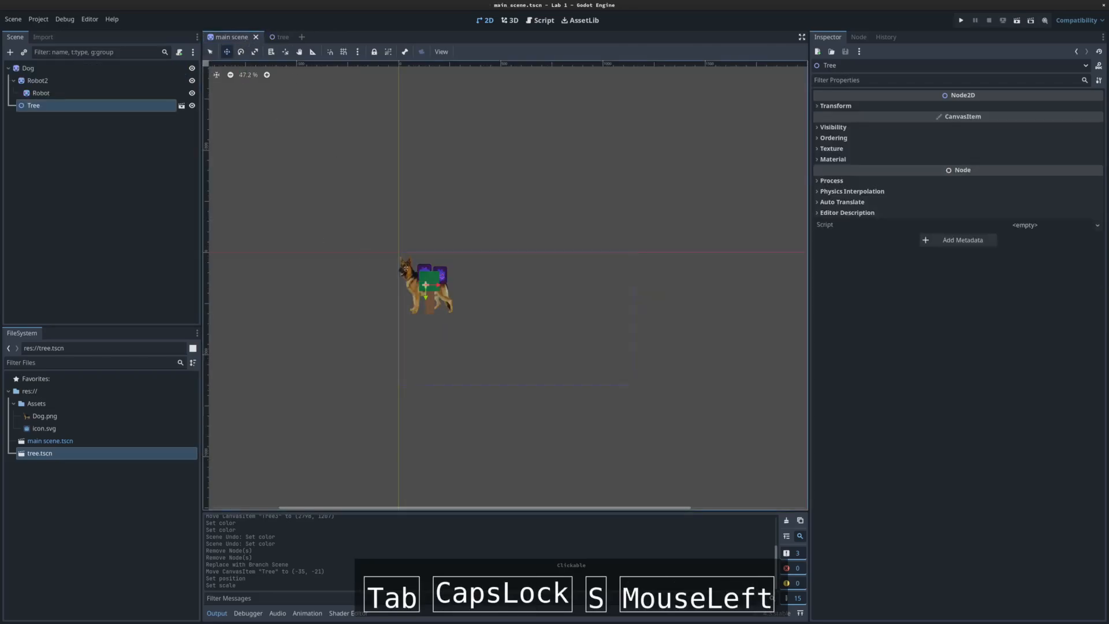
drag(426, 284, 427, 343)
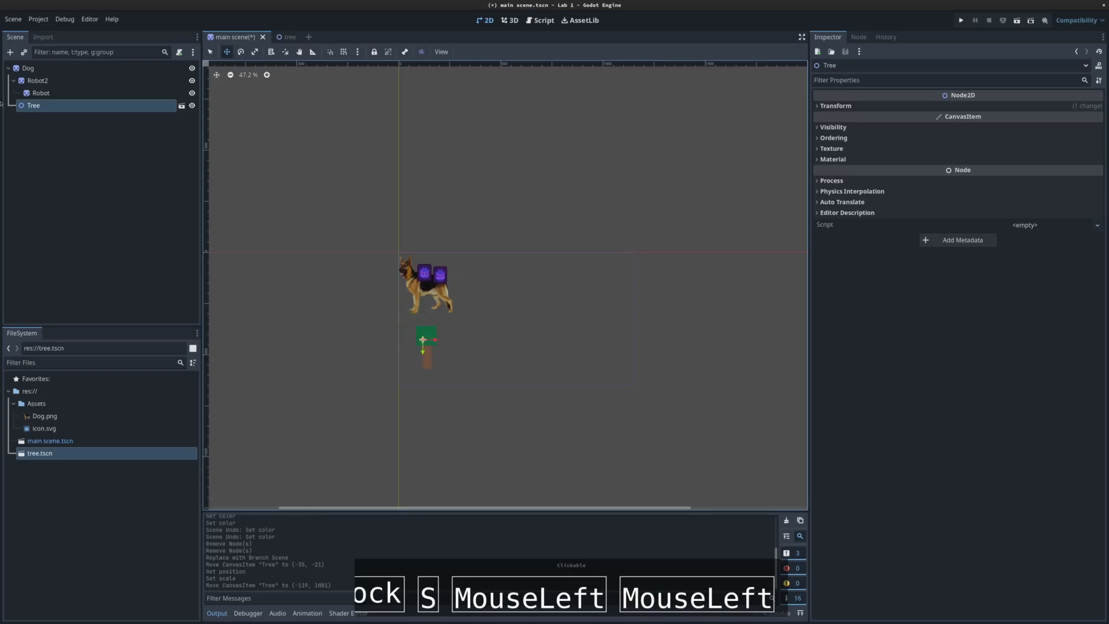
click(290, 37)
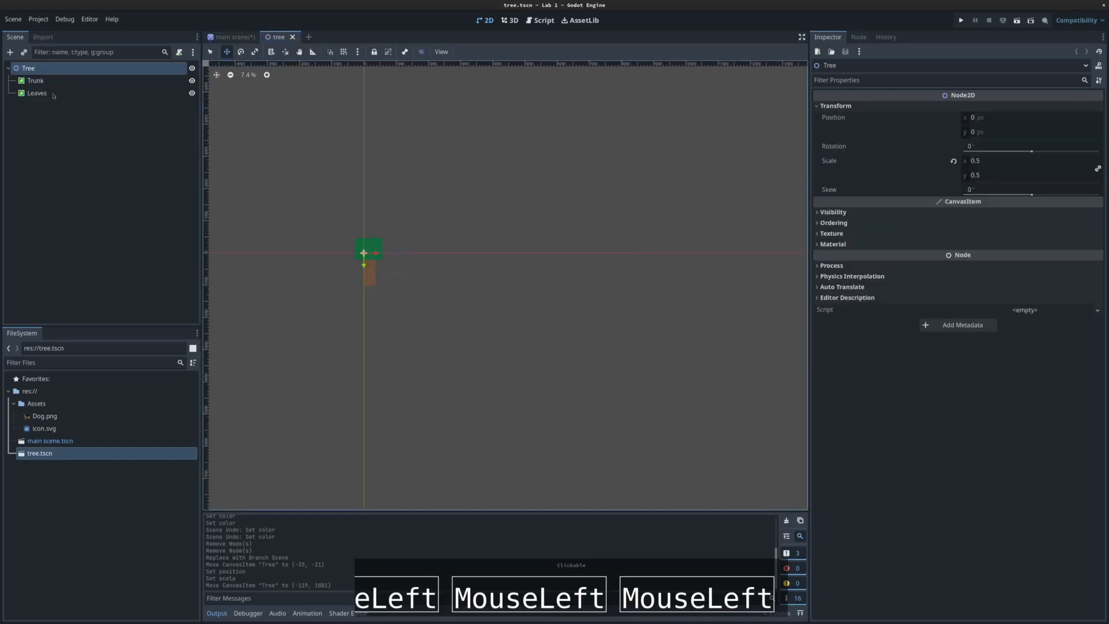
click(231, 37)
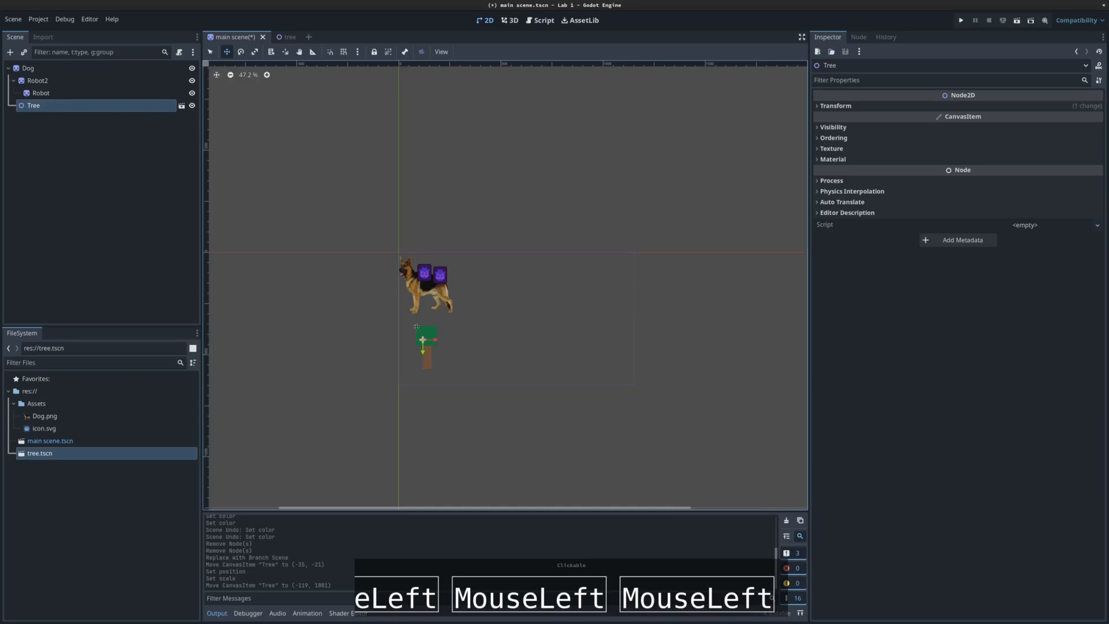
Change the color of Leaves in the tree scene to olive brown, save, and return to the main scene.
click(286, 37)
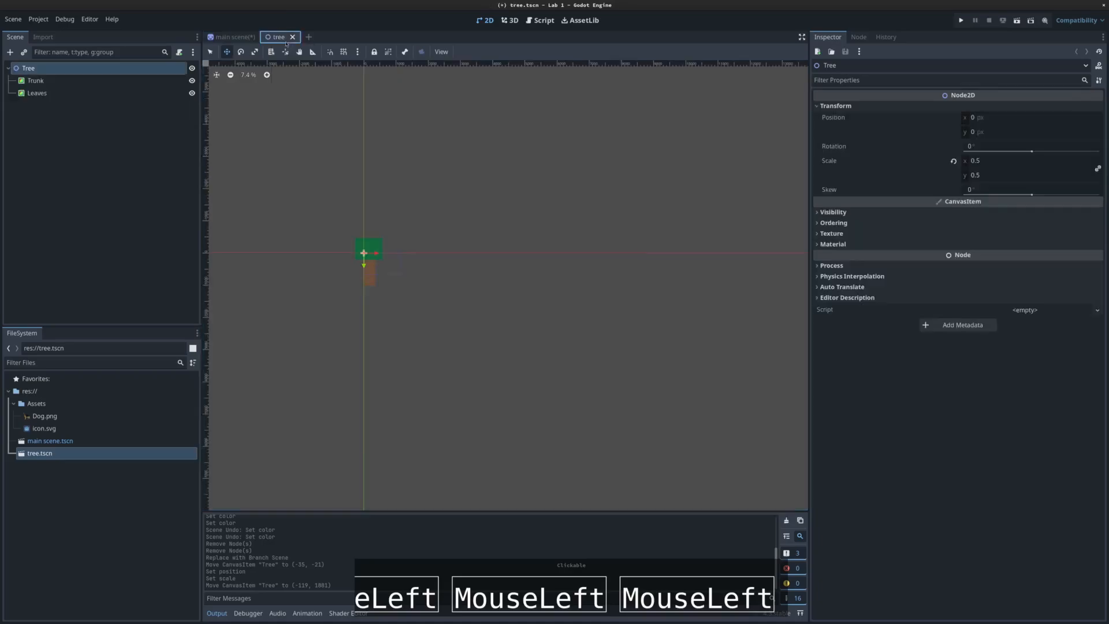
click(36, 93)
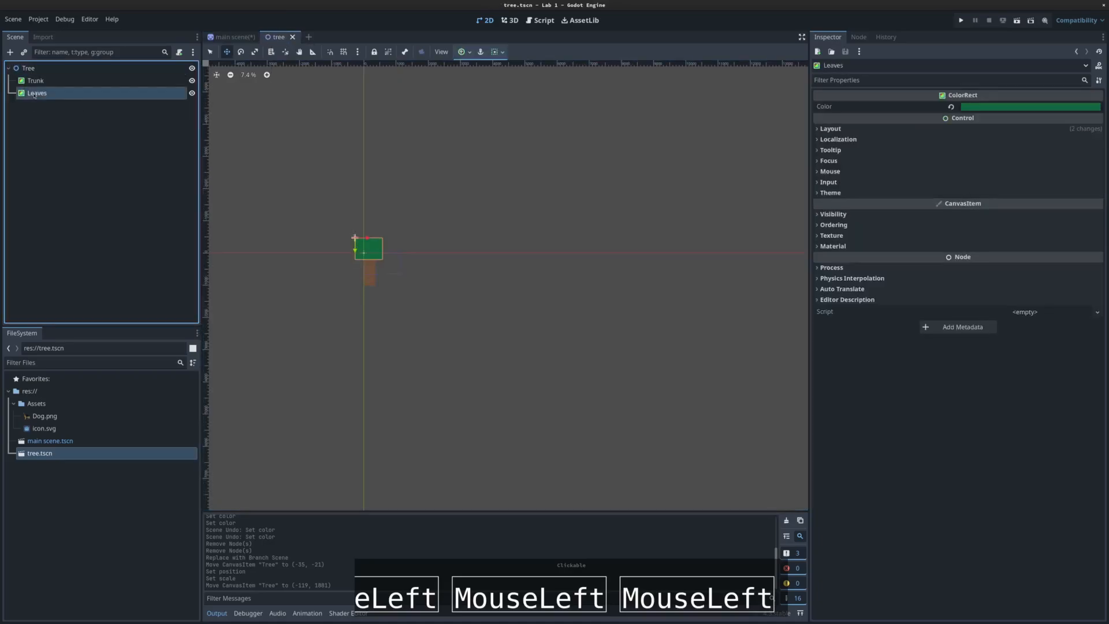
click(986, 108)
drag(1030, 202, 1024, 190)
click(832, 236)
key(Caps_Lock)
key(ctrl+s)
click(236, 38)
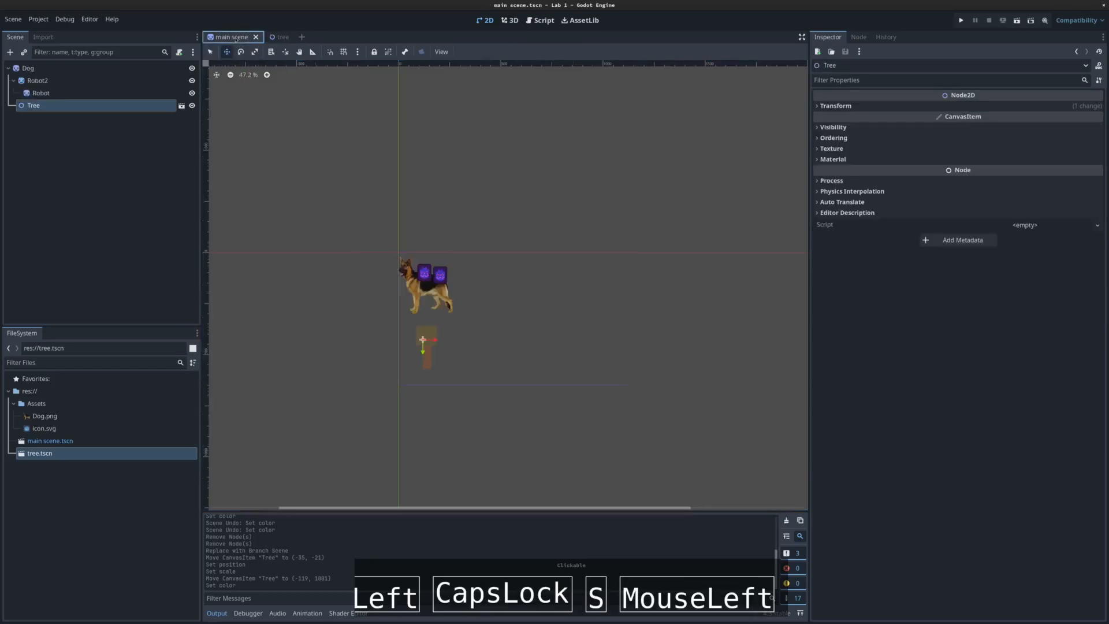
click(479, 318)
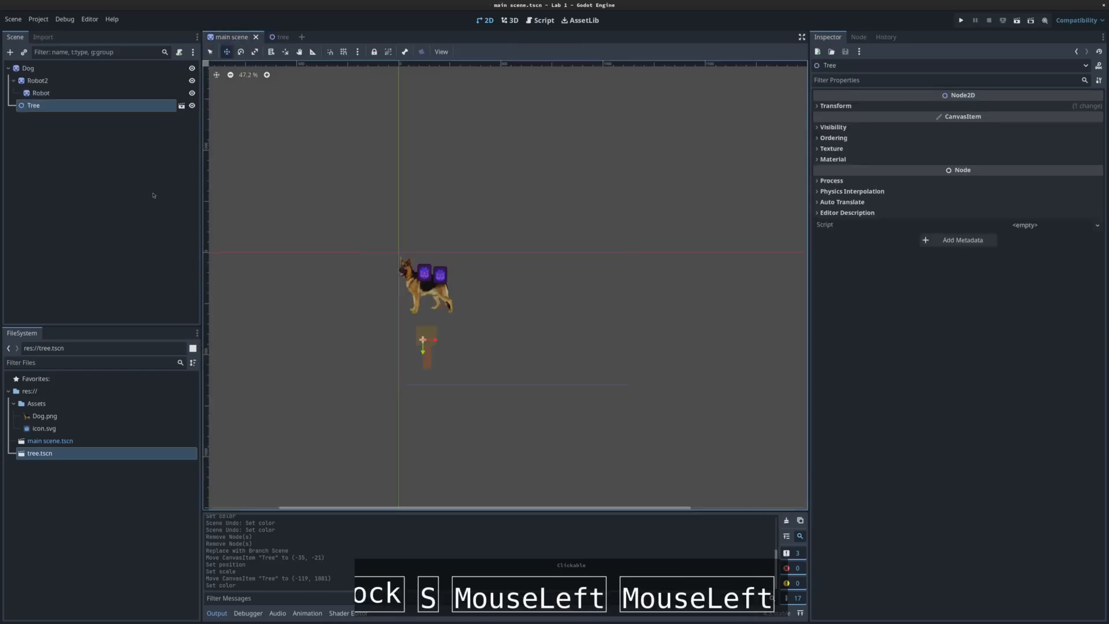
Duplicate the Tree instance four times in the main scene.
click(46, 120)
click(44, 107)
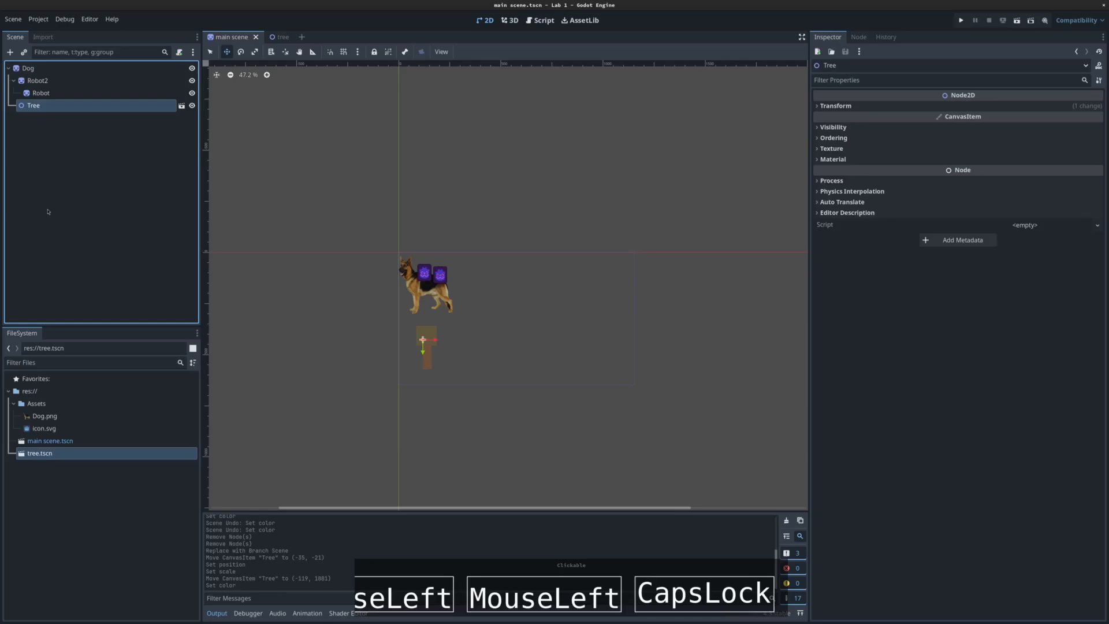
key(ctrl+d)
key(ctrl+d)
key(ctrl+d)
key(ctrl+d)
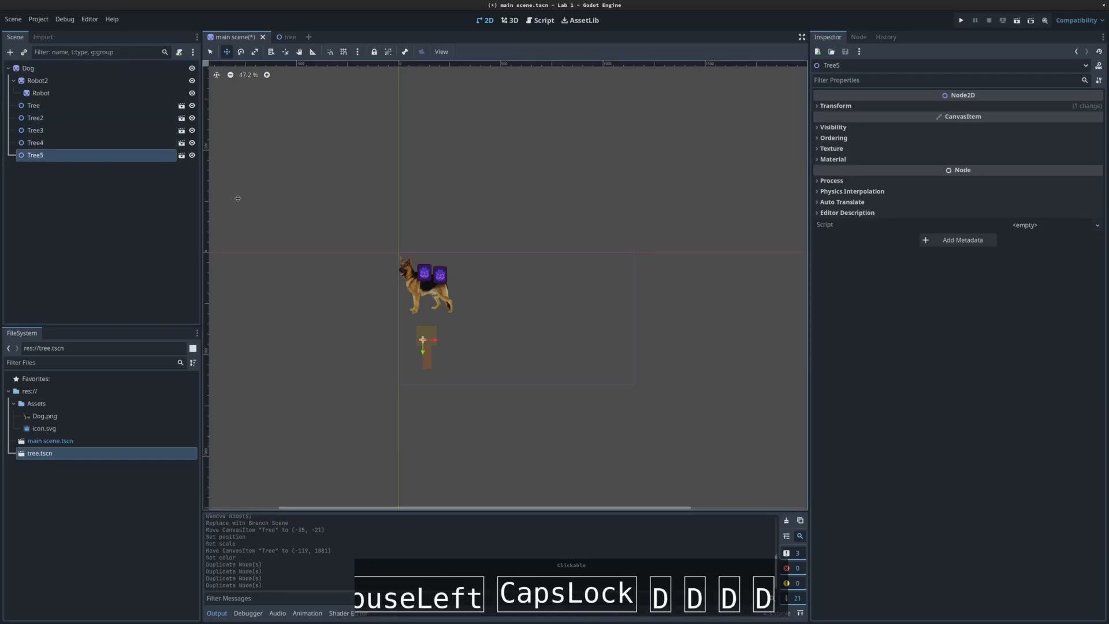
Move Tree5 well to the right of the dog at its height, and Tree4 directly below Tree5, level with the original Tree.
drag(422, 339, 568, 269)
click(108, 170)
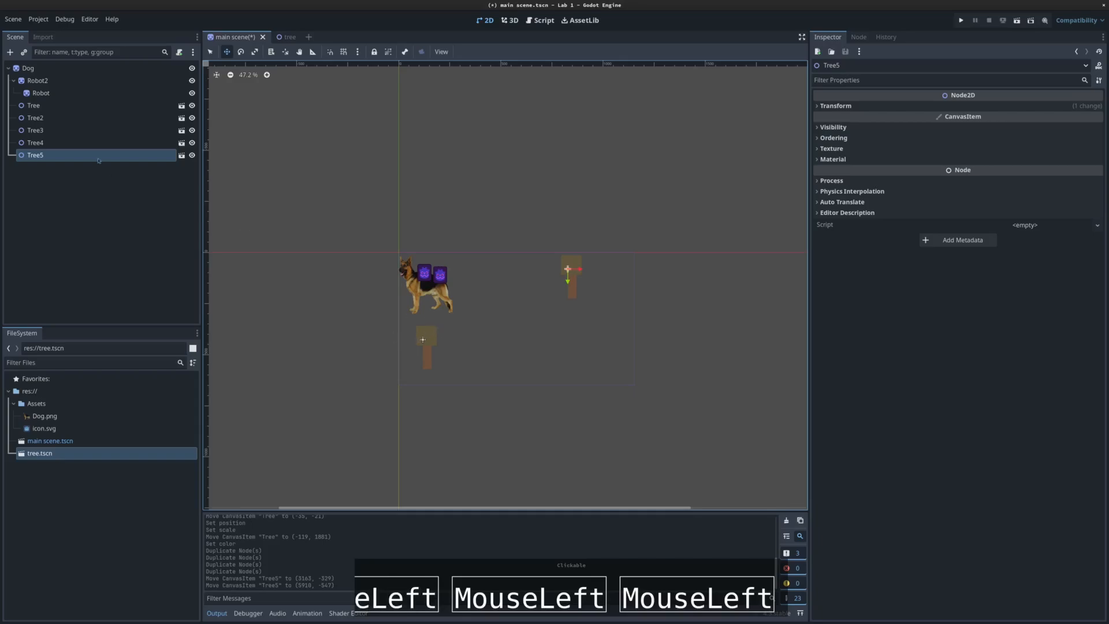
click(35, 142)
drag(402, 342, 541, 344)
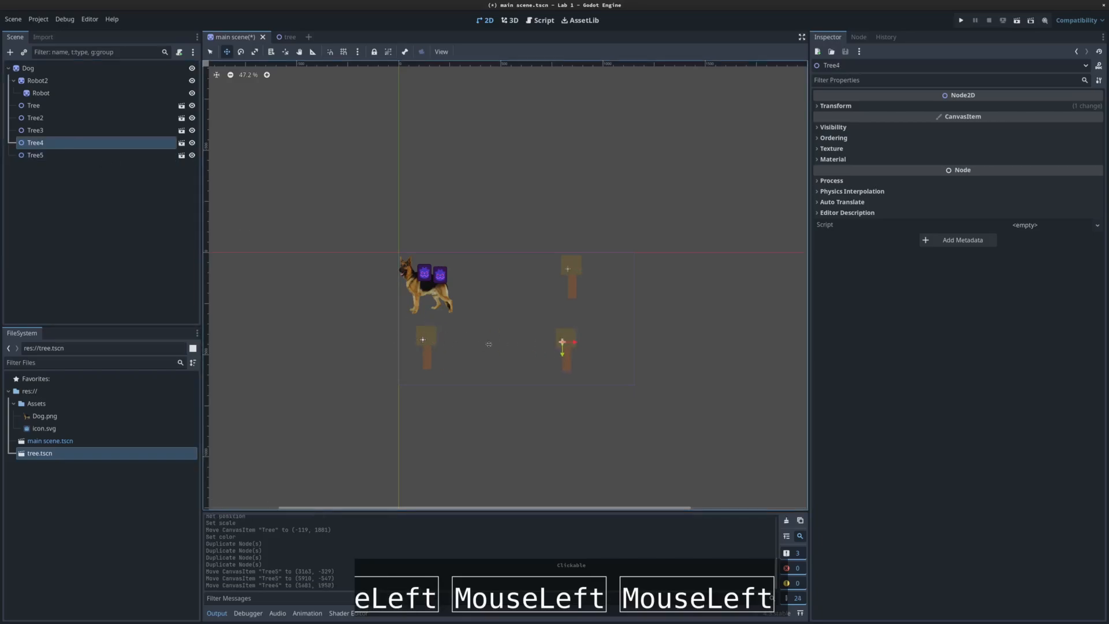
Place Tree3 between the dog and Tree5, and Tree2 midway between the original Tree and Tree4.
click(69, 131)
drag(425, 338, 515, 281)
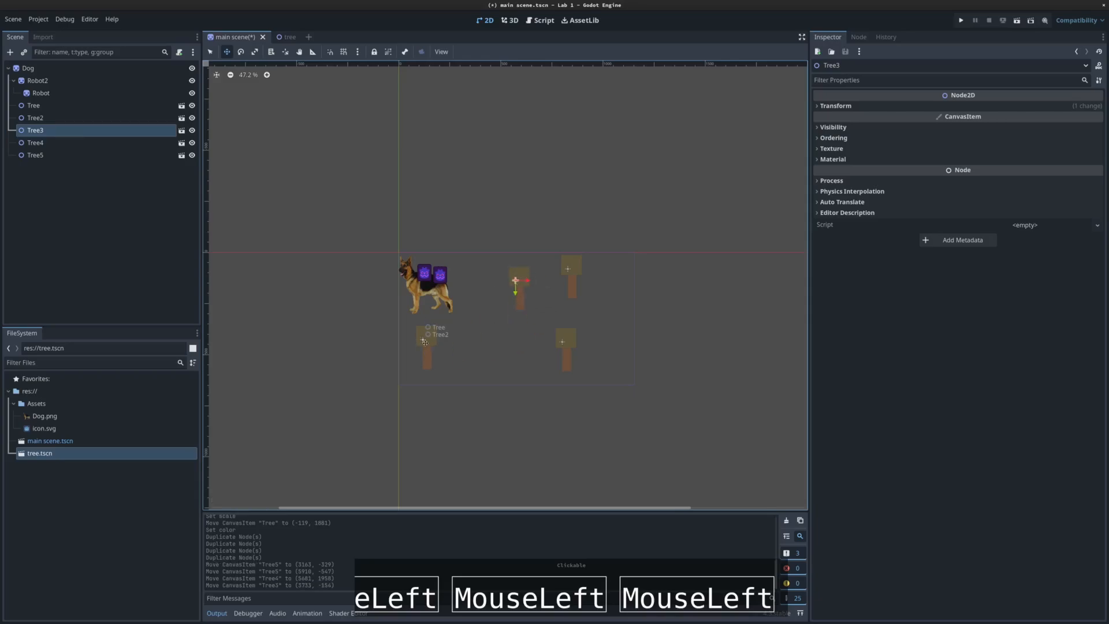
drag(425, 343, 414, 335)
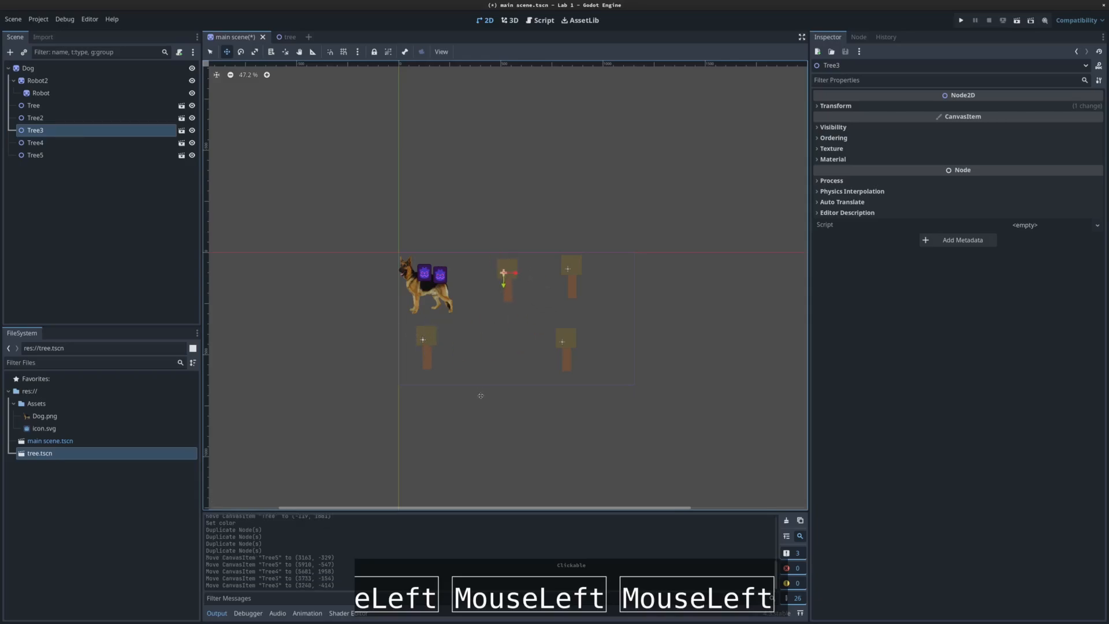
key(q)
click(429, 343)
click(430, 345)
drag(430, 345, 497, 345)
click(460, 338)
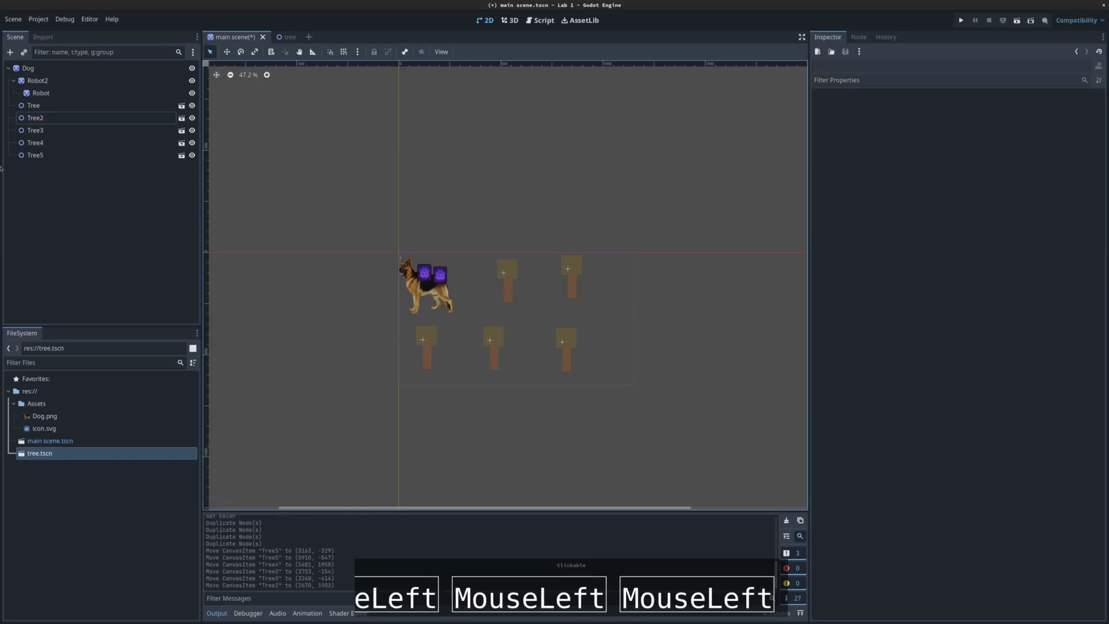
In the tree scene, change the Leaves color to blue (3e4fa8), save, and return to the main scene.
click(287, 36)
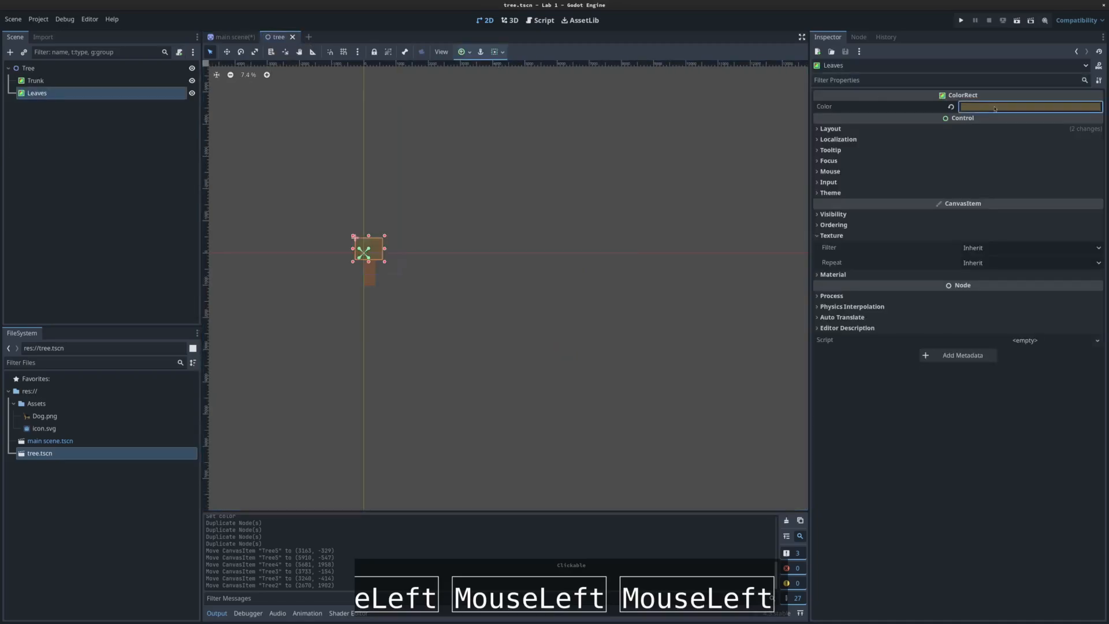
click(1011, 107)
drag(1021, 139, 1024, 135)
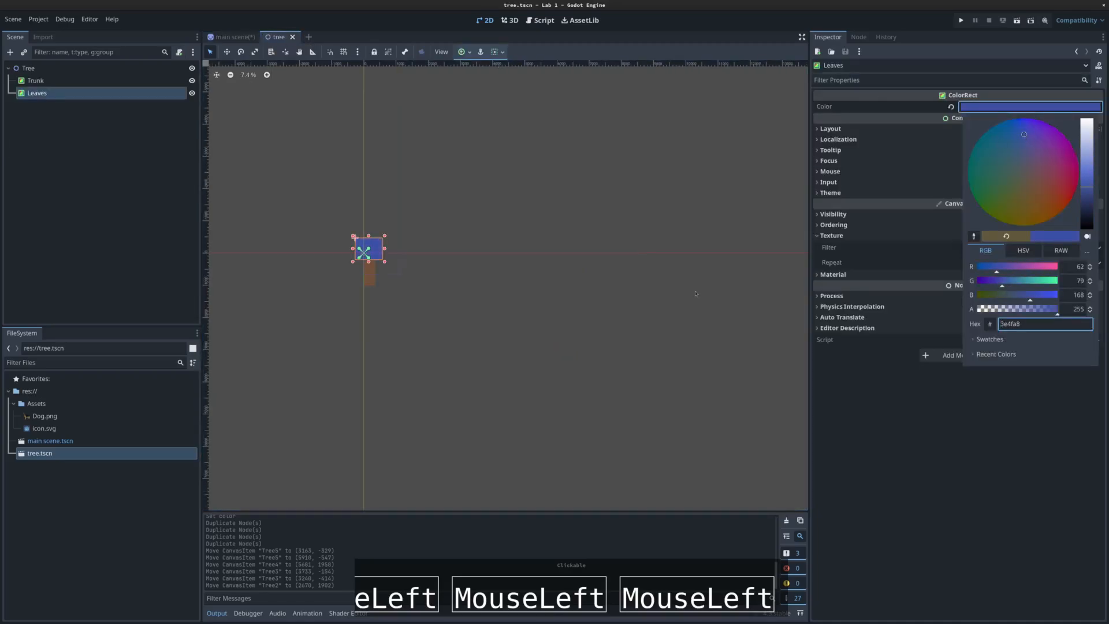
click(695, 293)
key(Caps_Lock)
key(s)
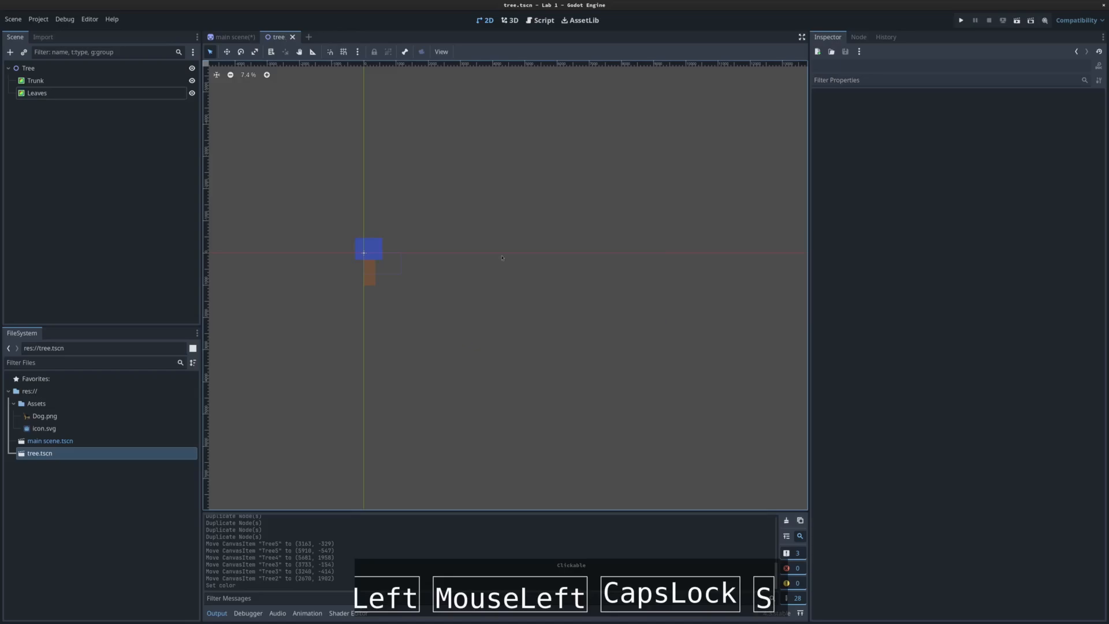
click(232, 36)
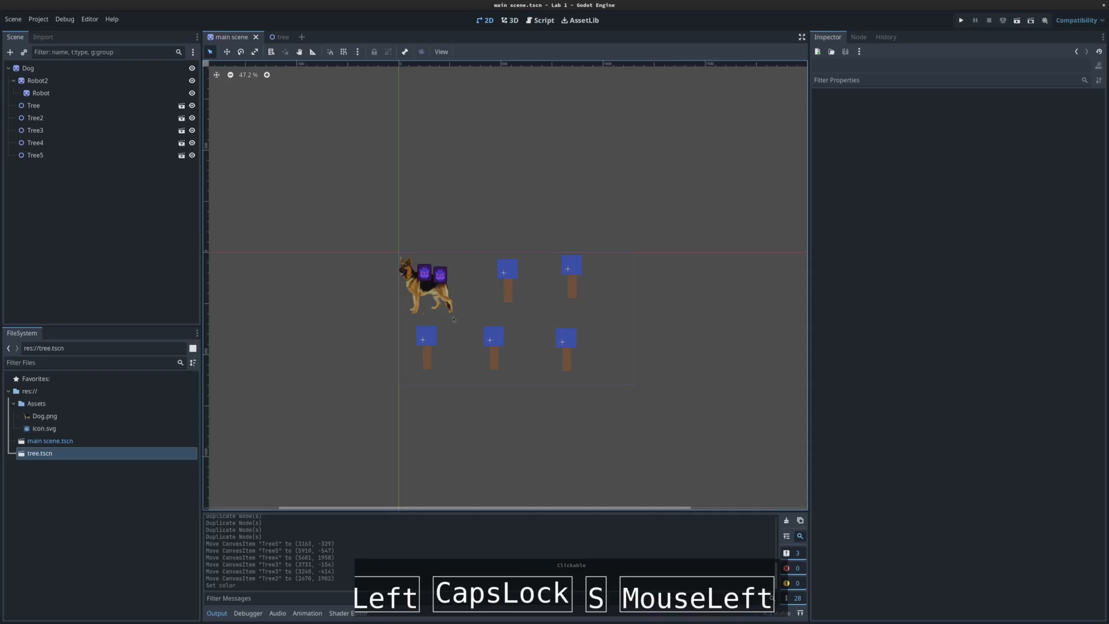
Shorten the Trunk in the tree scene to about 950 px tall, save, and return to the main scene.
click(280, 36)
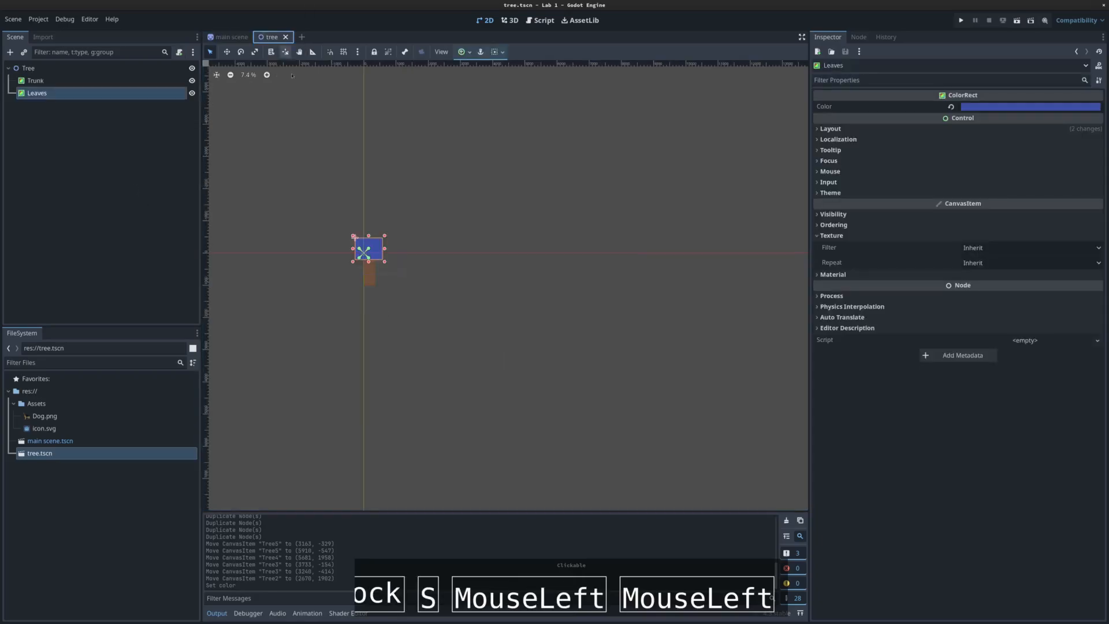
click(35, 80)
drag(370, 287, 370, 269)
key(ctrl+s)
click(231, 36)
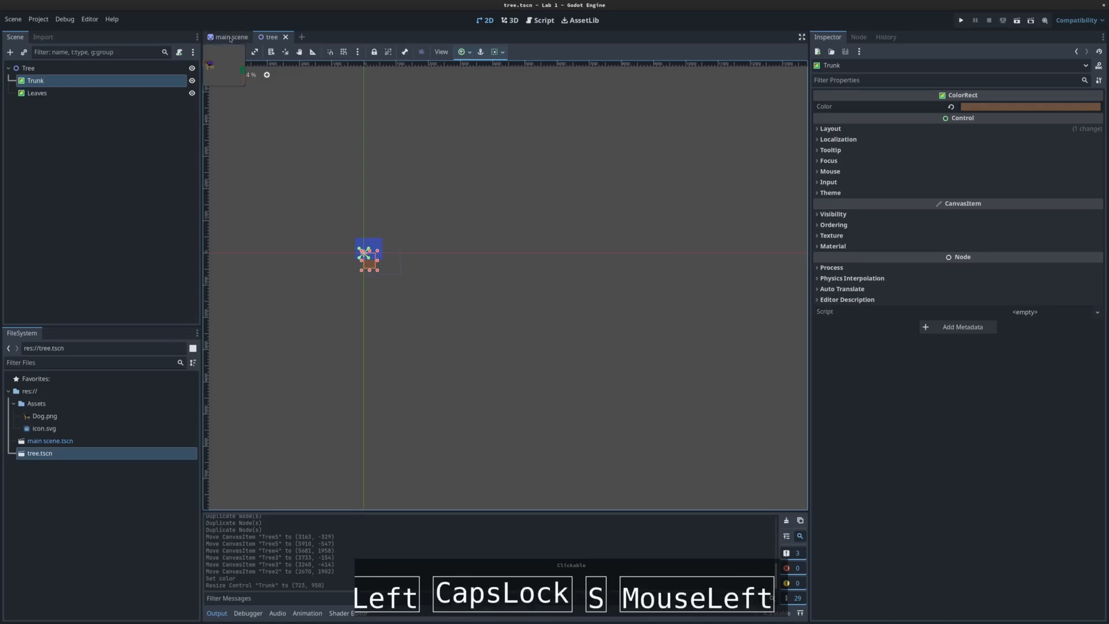
click(598, 292)
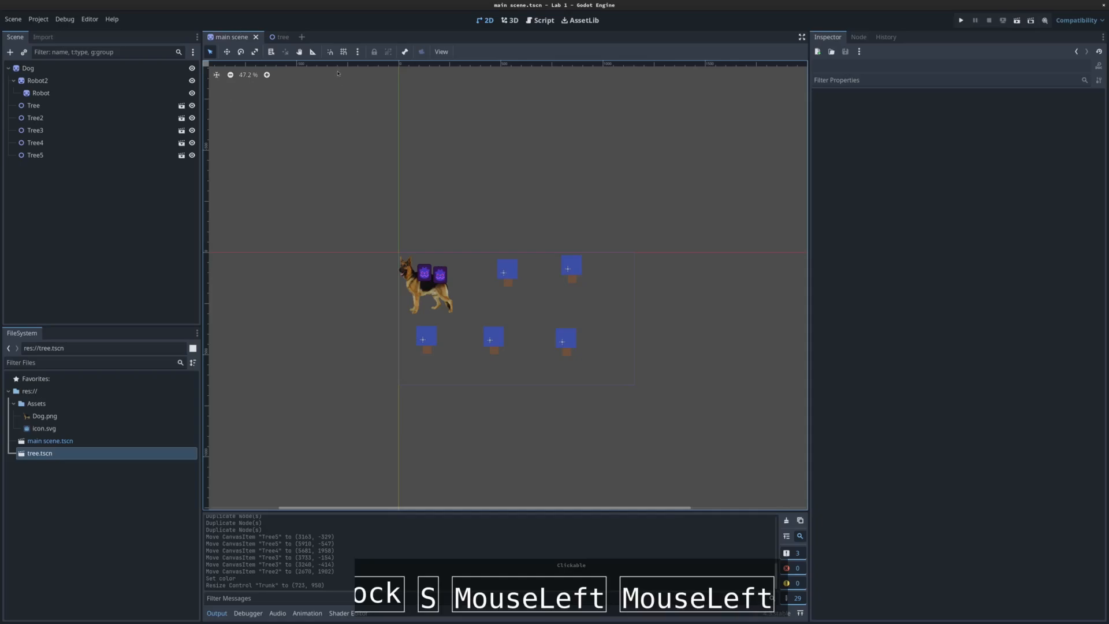
Switch to Firefox to check the Lab 1 requirements for two sprites and several scene instances, and return to Godot.
key(alt+Tab)
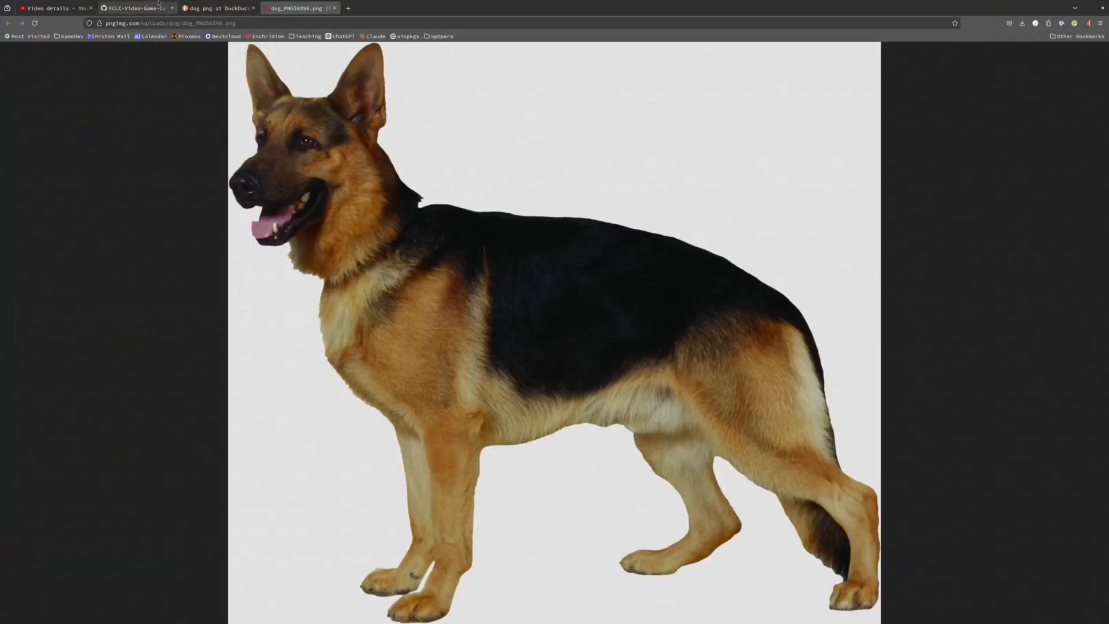
click(133, 8)
drag(367, 221, 432, 234)
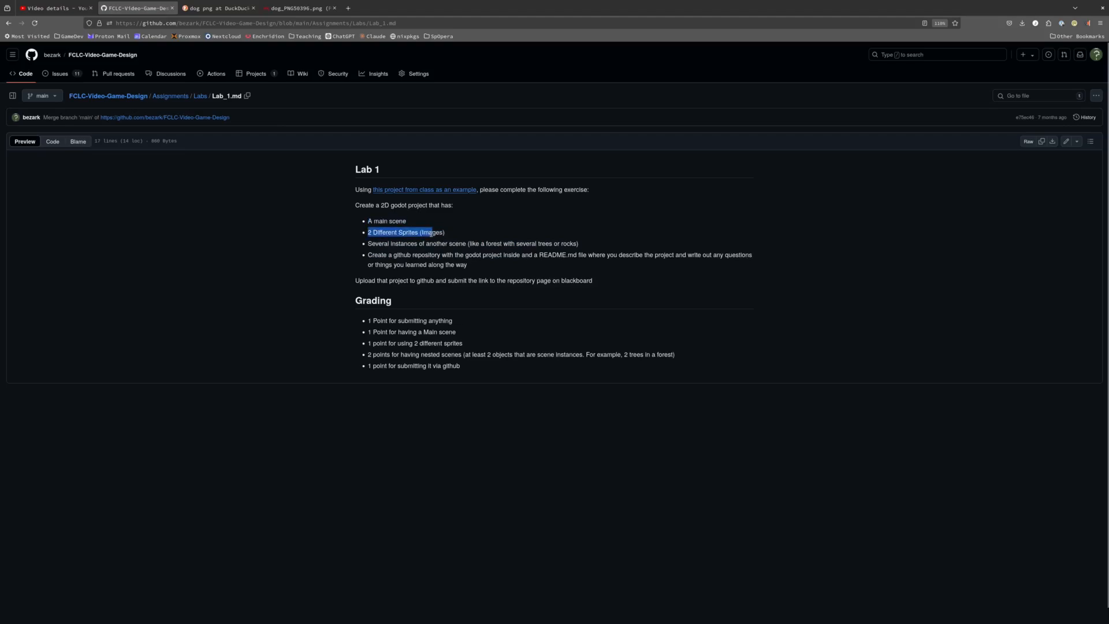
click(385, 255)
drag(371, 243, 469, 246)
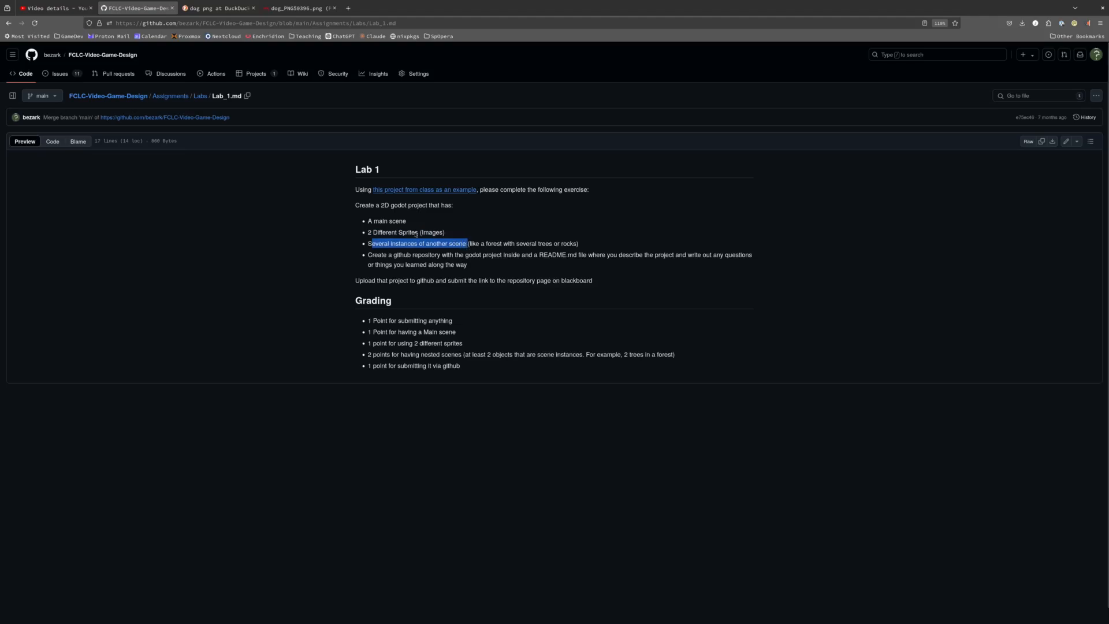
key(alt+Tab)
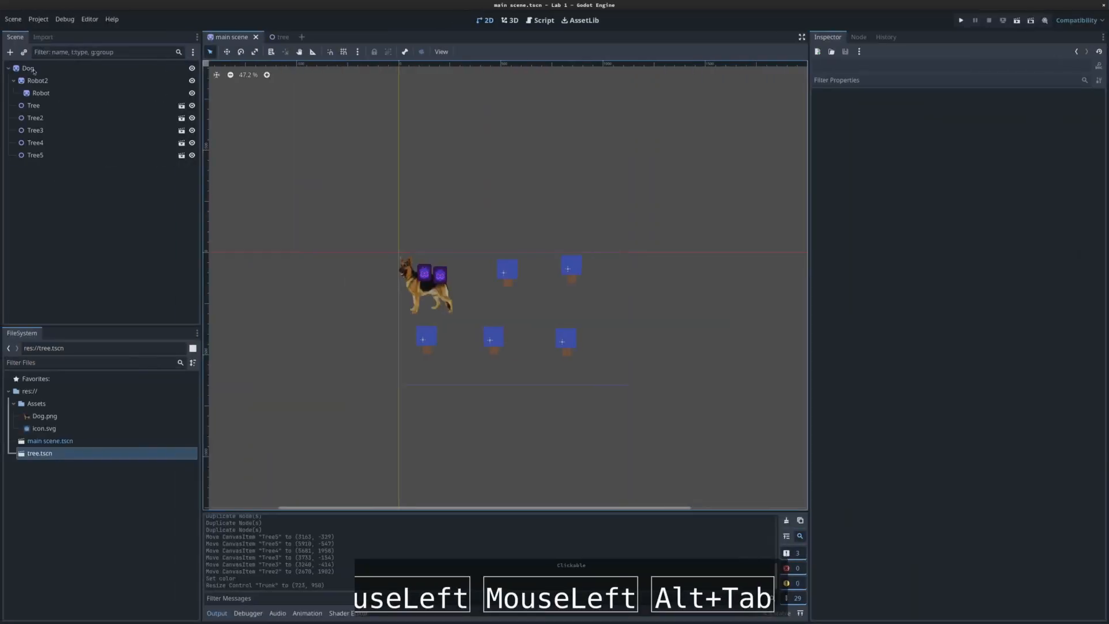
Review the Robot2, Robot and five Tree nodes in the main scene against the lab requirements.
click(35, 81)
click(36, 94)
click(34, 106)
click(35, 130)
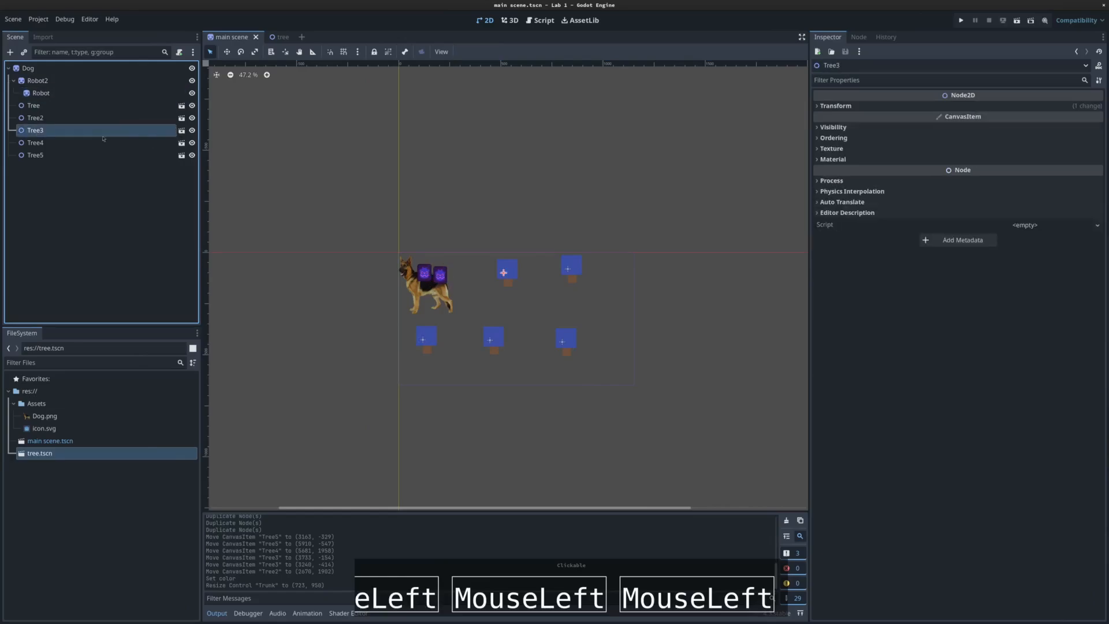
click(34, 106)
click(35, 118)
click(34, 130)
click(36, 142)
click(57, 154)
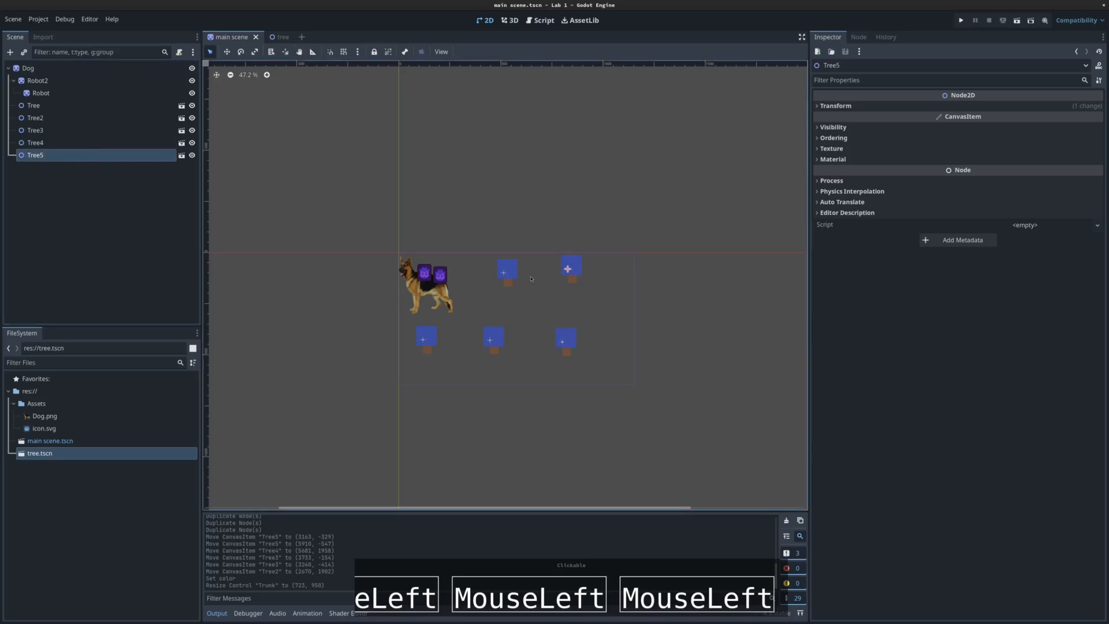
Save the main scene, run the project to check the dog and trees, and close the game window.
key(CapsLock)
key(s)
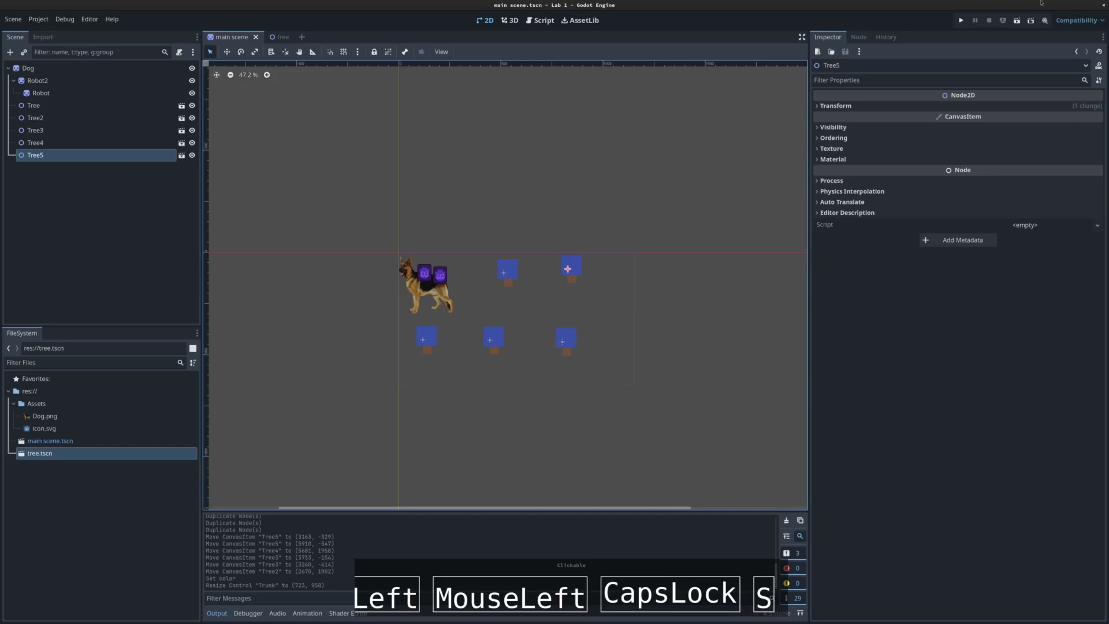
click(961, 20)
drag(550, 212, 498, 198)
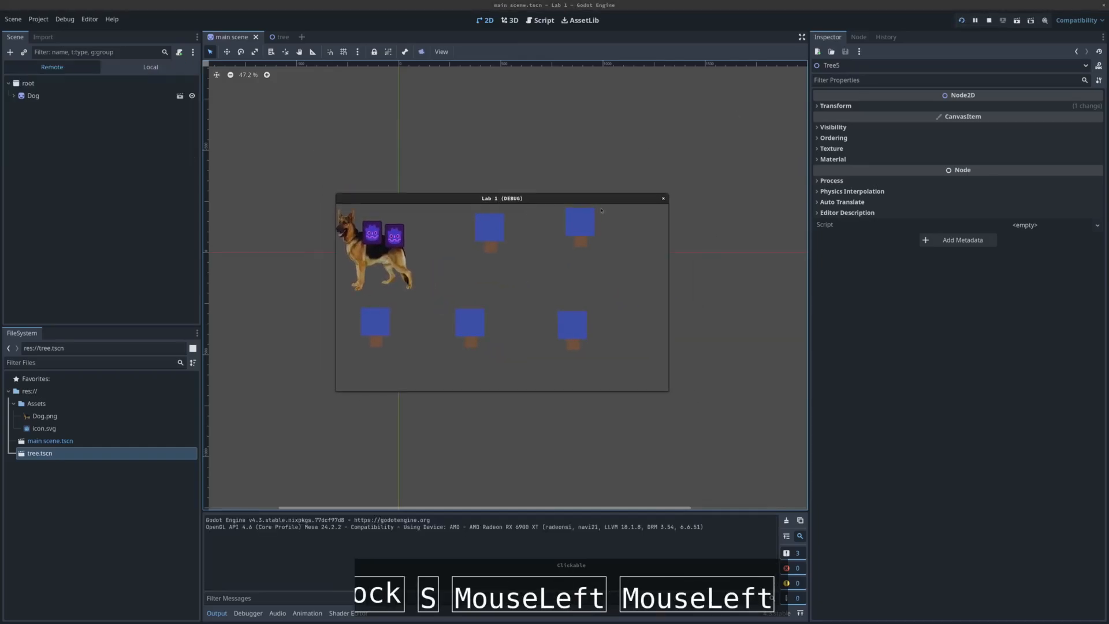
click(665, 199)
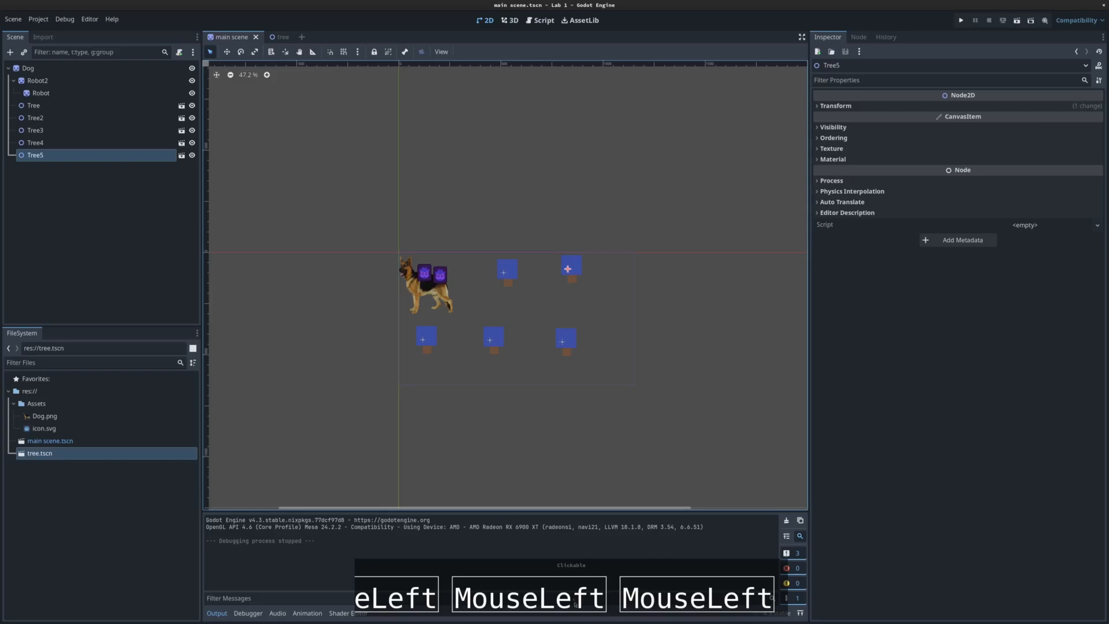
drag(567, 569, 553, 523)
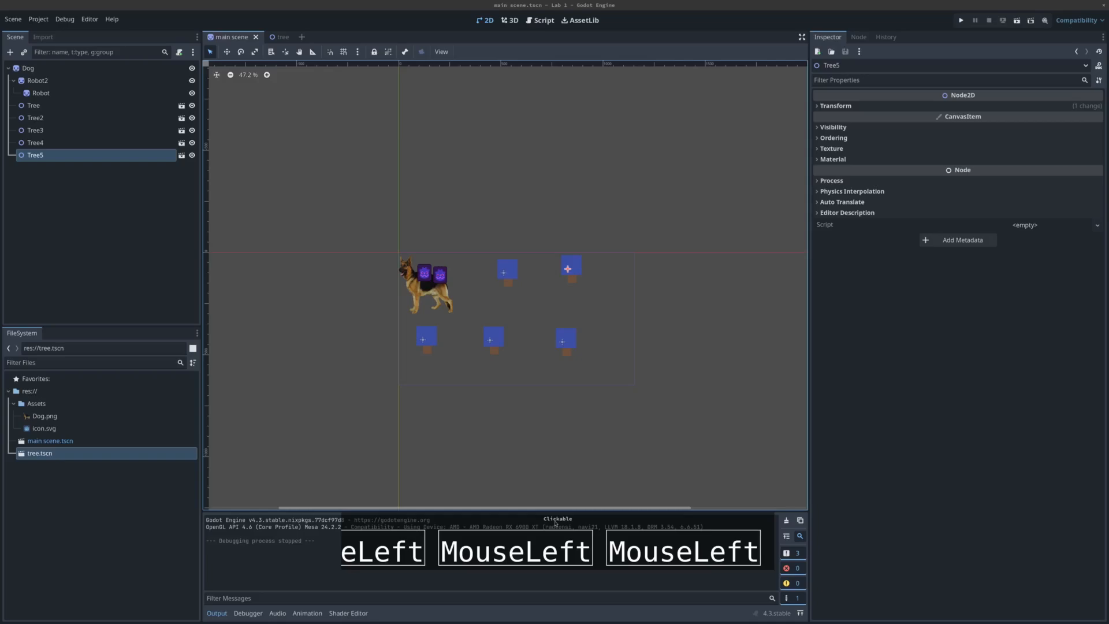
key(alt+Tab)
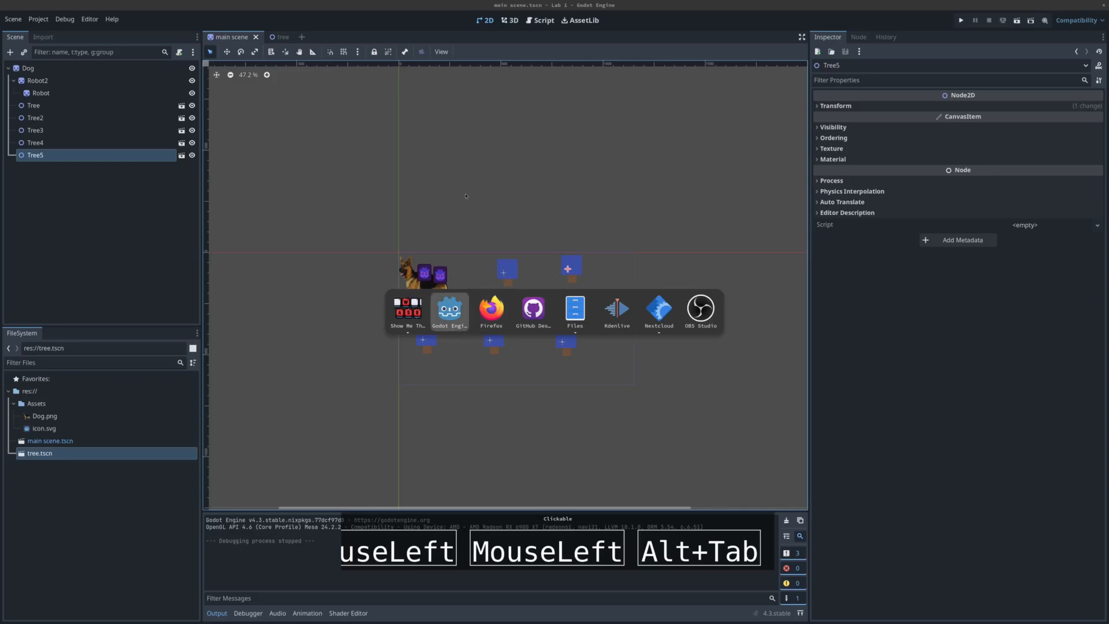
alt+click(405, 204)
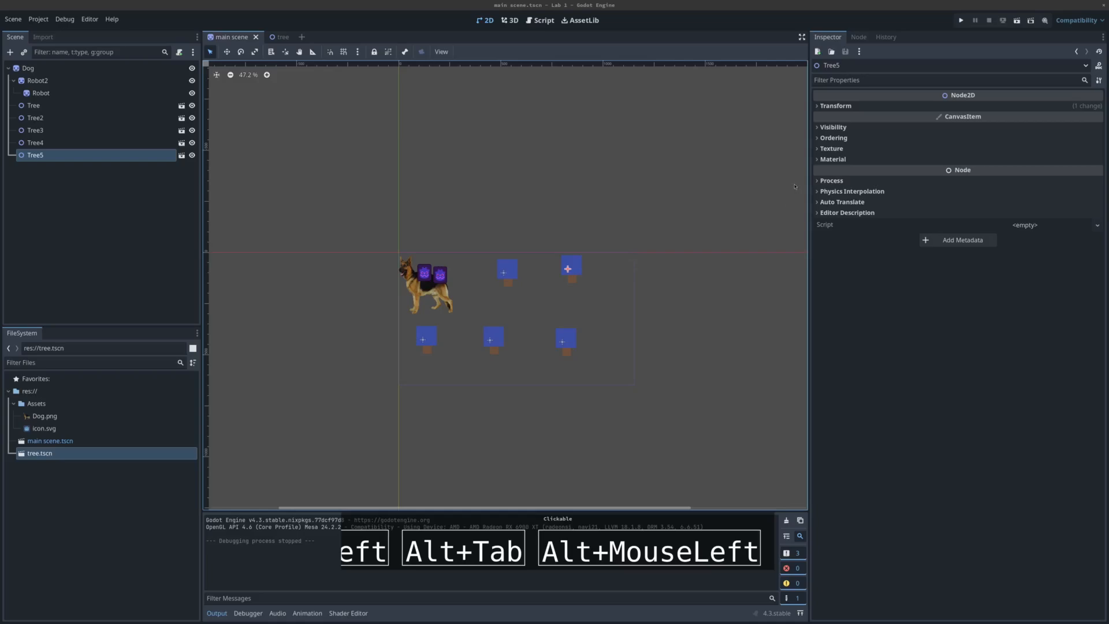
Switch to GitHub Desktop, commit all changed files to main with the summary "Created Dog in Forest", and push to origin.
key(alt+Tab)
key(alt+Tab)
key(alt+Tab)
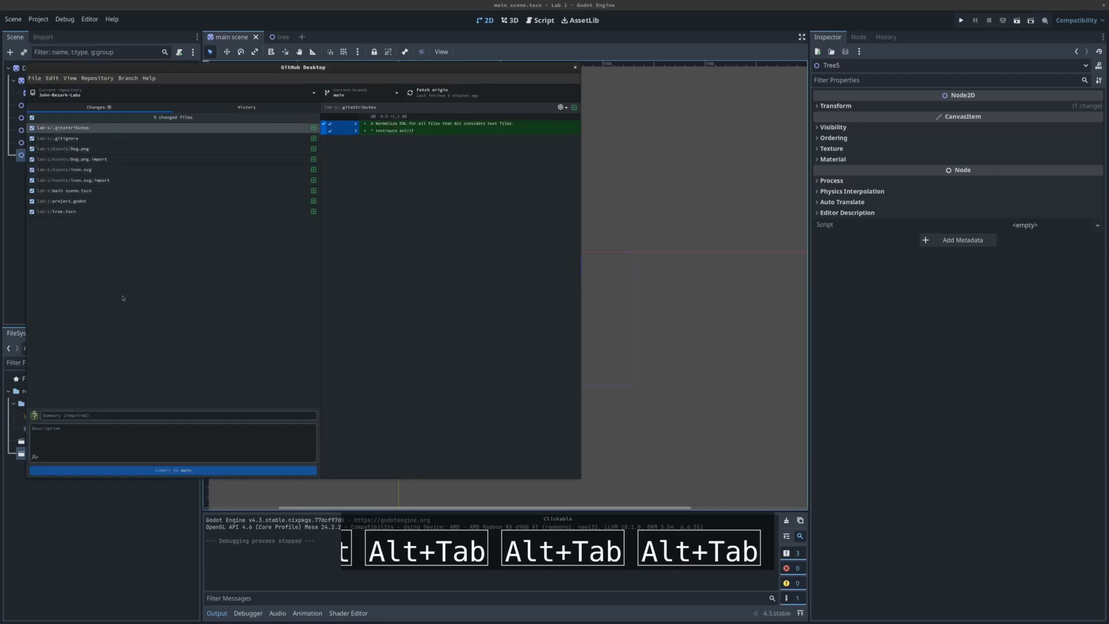
click(93, 417)
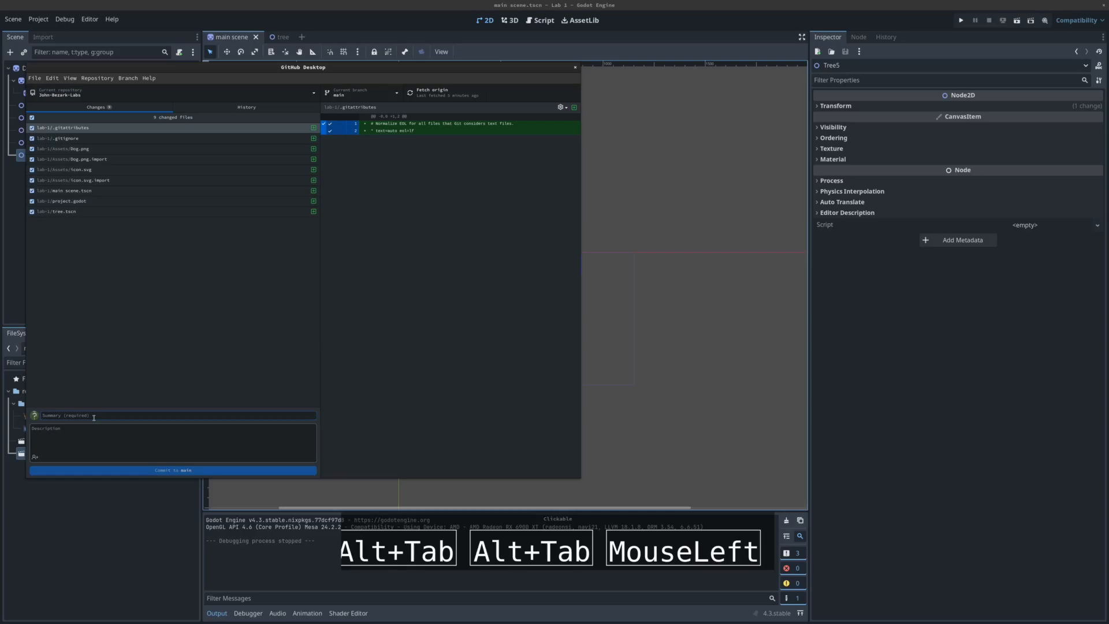
text(Creat)
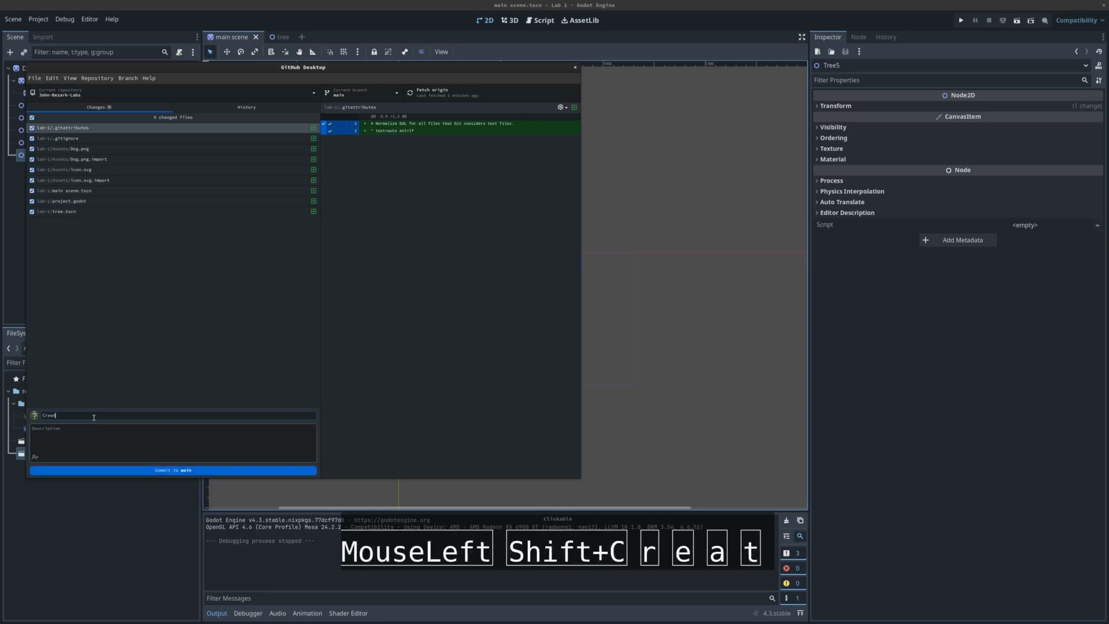
text(ed Dog in Forest)
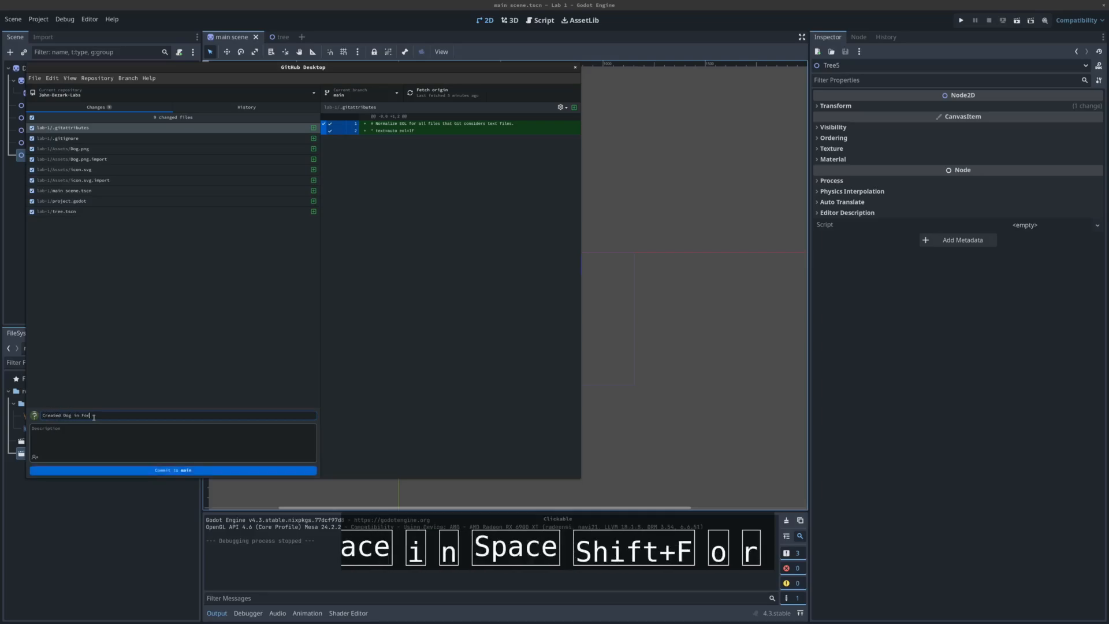
click(130, 475)
click(414, 93)
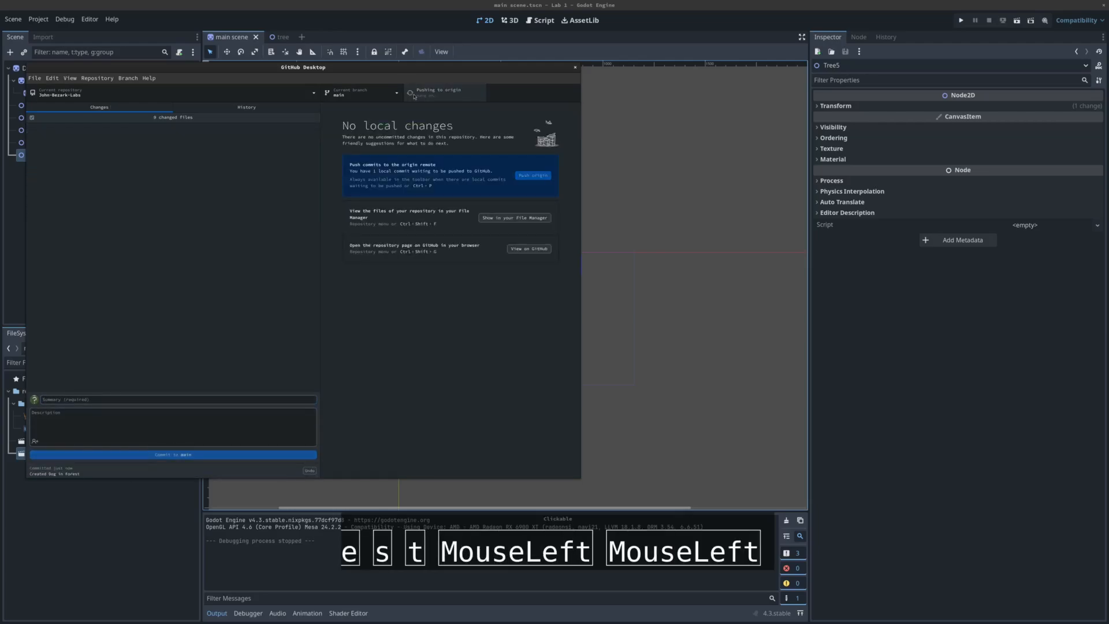
View the repository on GitHub, inspect the lab-1 folder and its Assets subfolder, and return to the repository page's address.
click(523, 253)
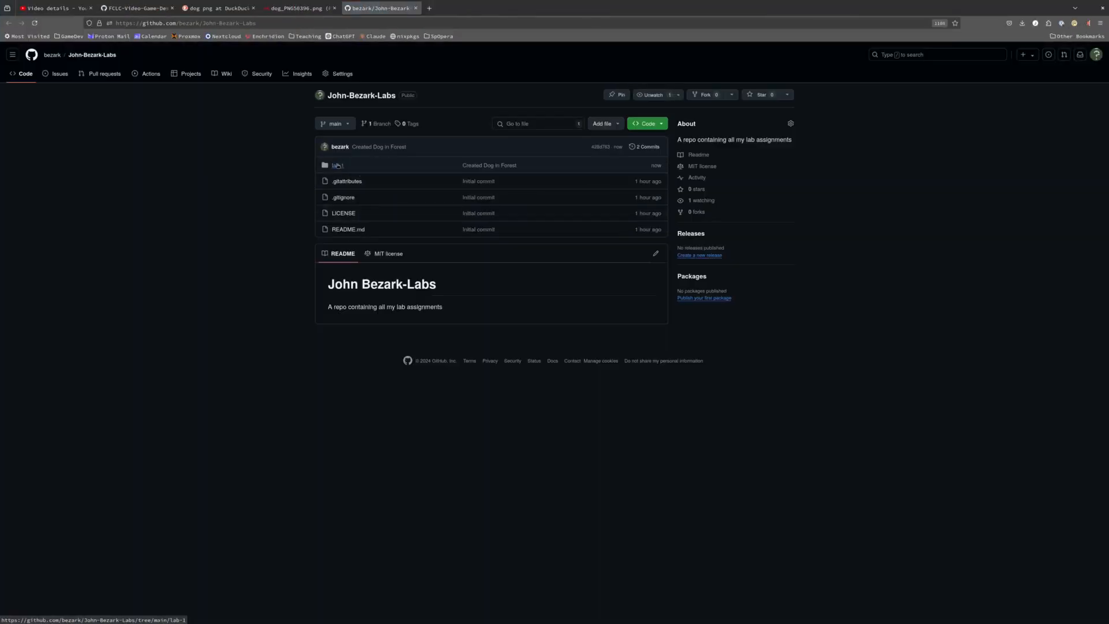
click(337, 165)
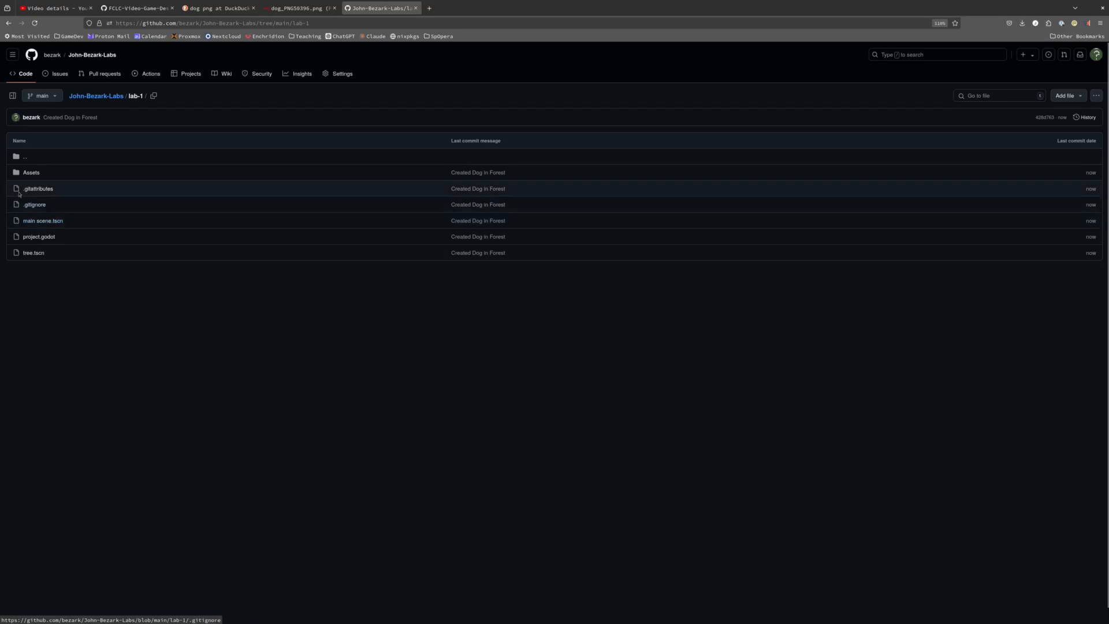
click(31, 172)
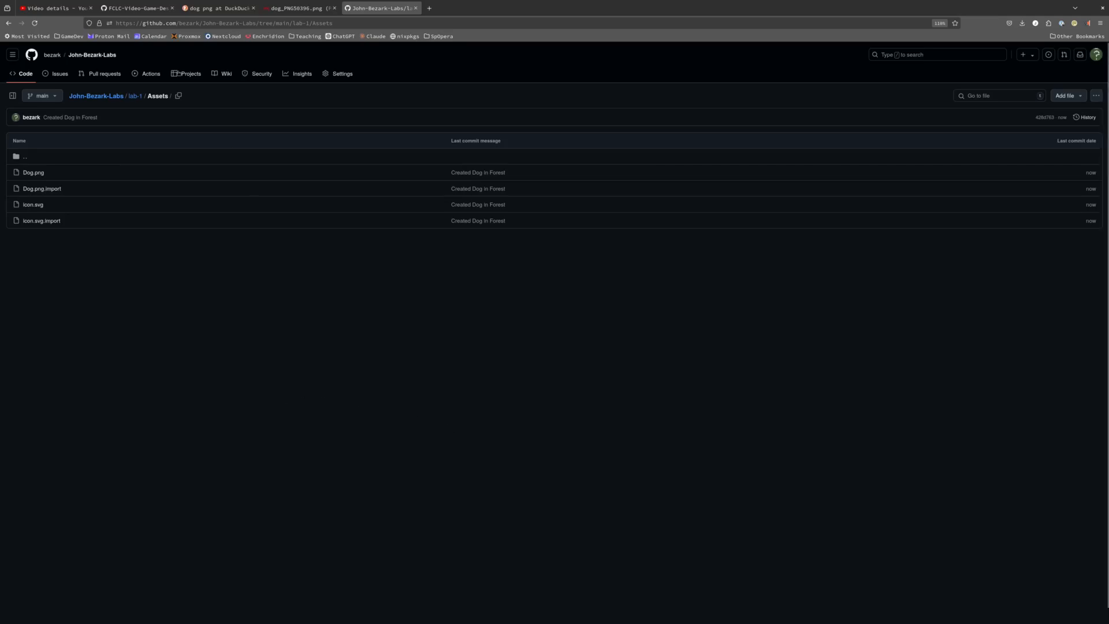
key(alt+Left)
key(alt+Left)
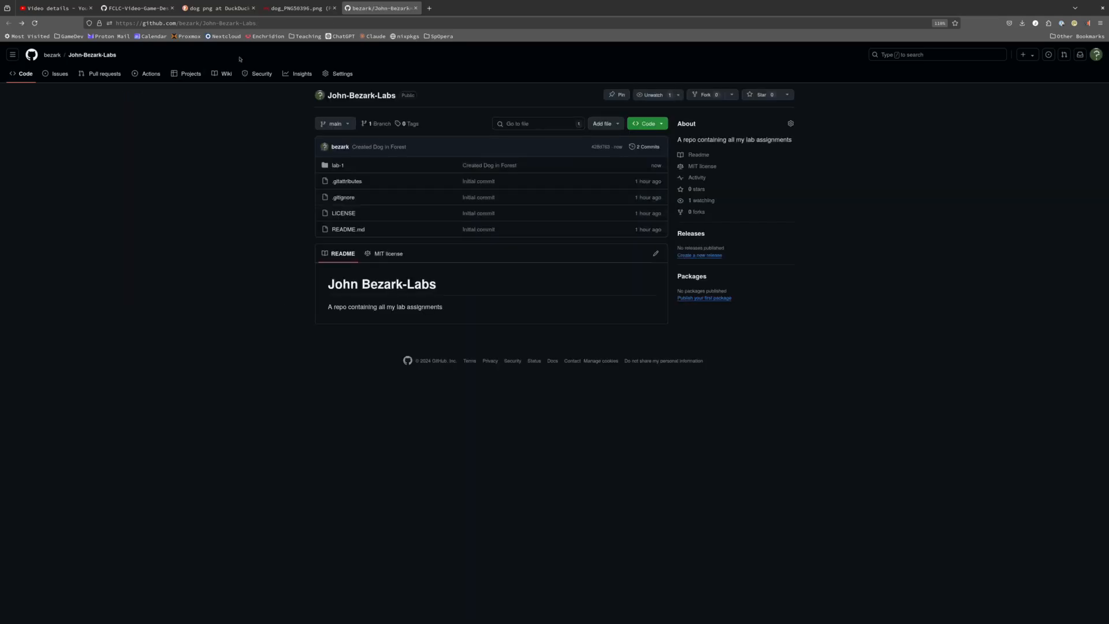
click(240, 23)
click(128, 531)
key(alt+Tab)
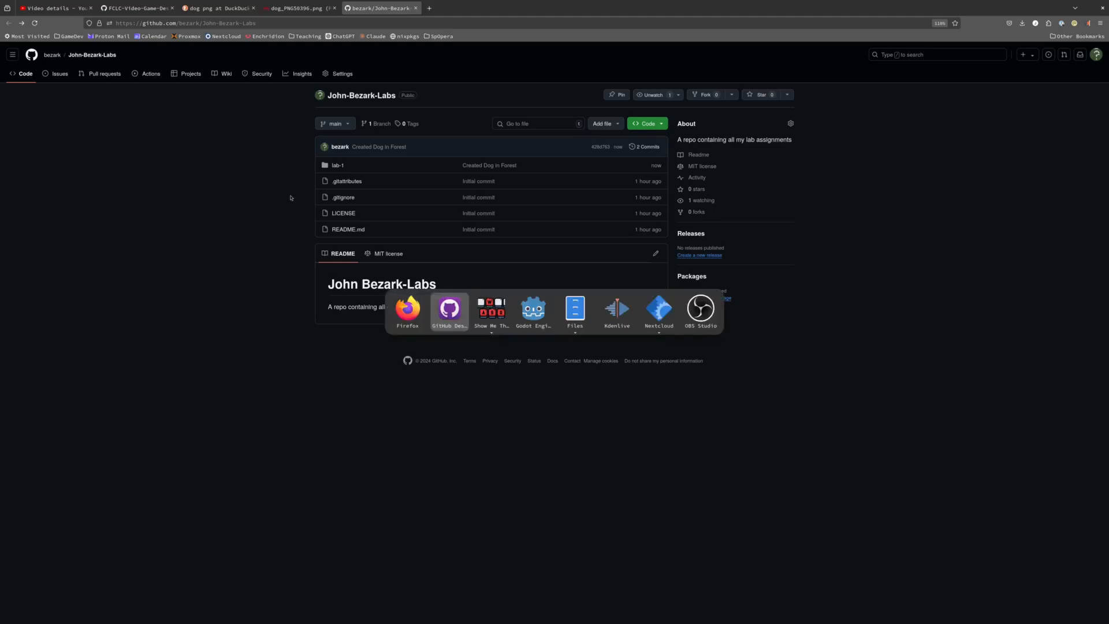
key(alt+Tab)
key(alt+Tab)
key(alt+Tab)
key(alt+Tab)
key(alt+Tab)
key(alt+Tab)
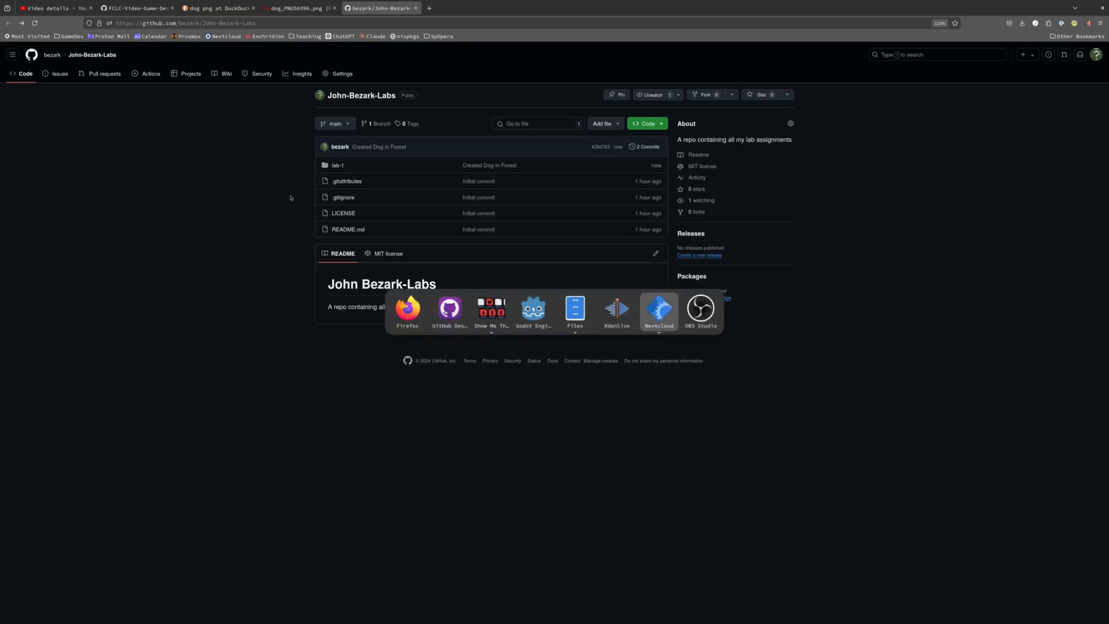